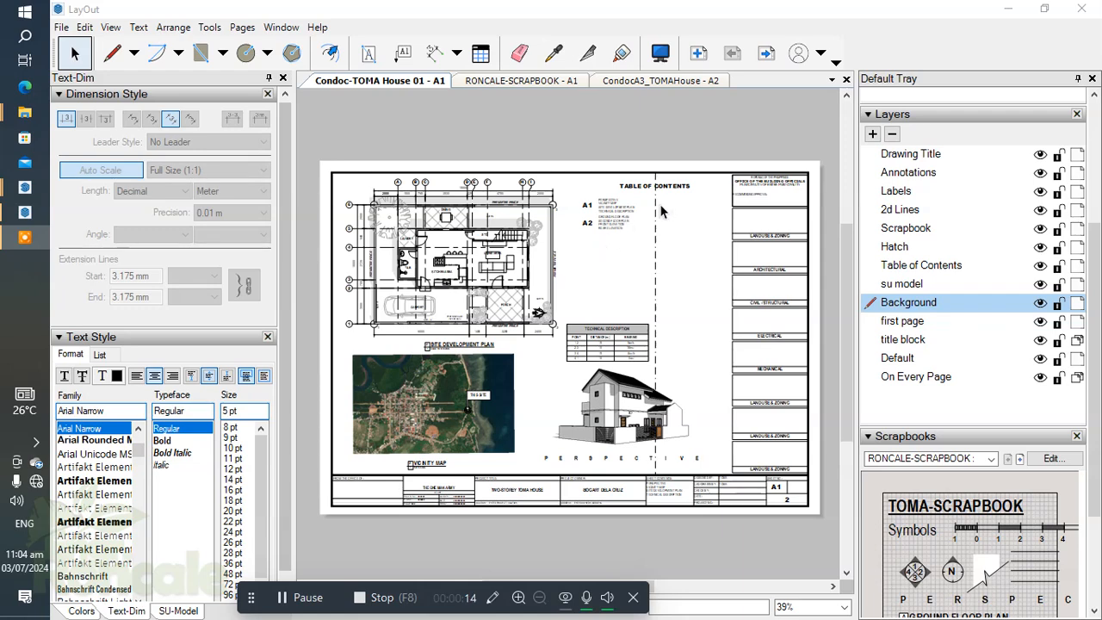
Step: Examine the site development plan on sheet A1, including its grid lines, dimensions and room labels
scroll(619, 344, up, 4)
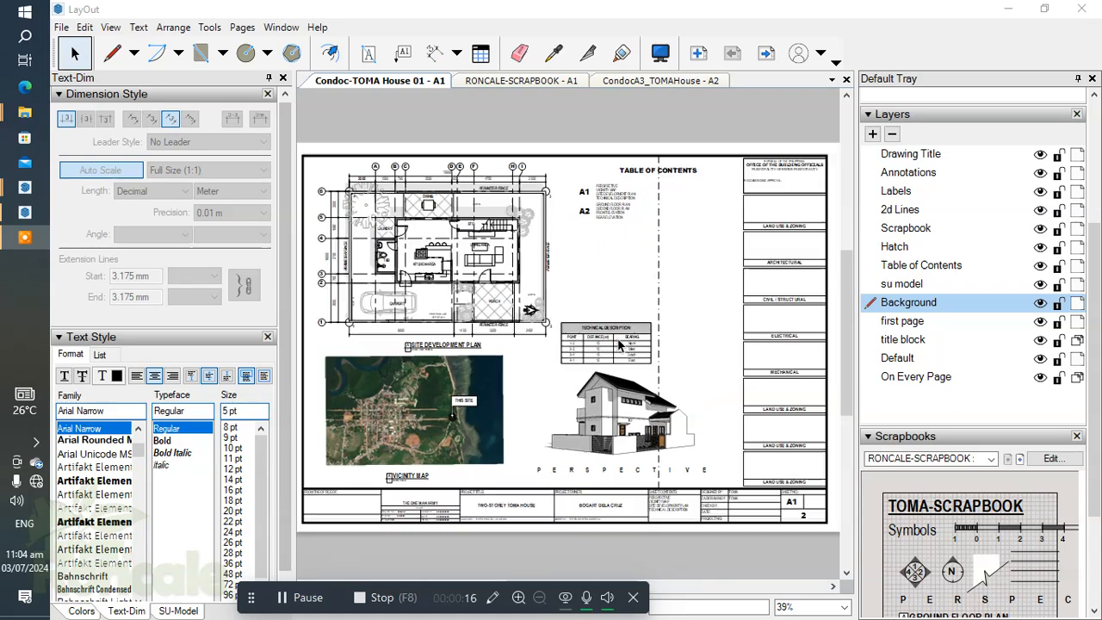
middle_drag(574, 276, 755, 357)
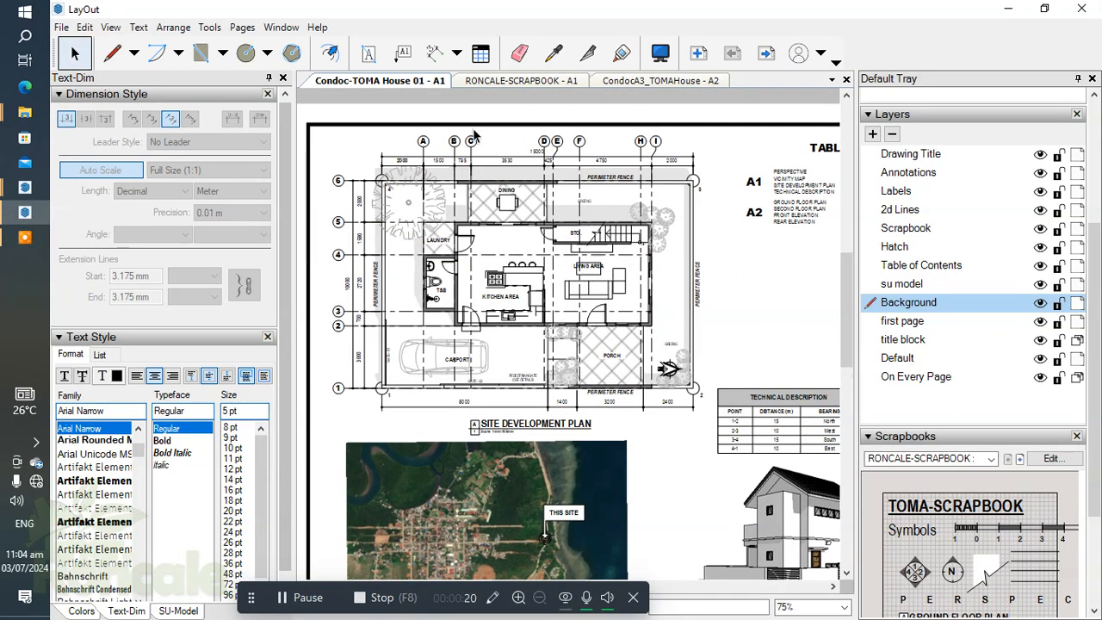
scroll(478, 185, up, 3)
middle_drag(477, 187, 482, 222)
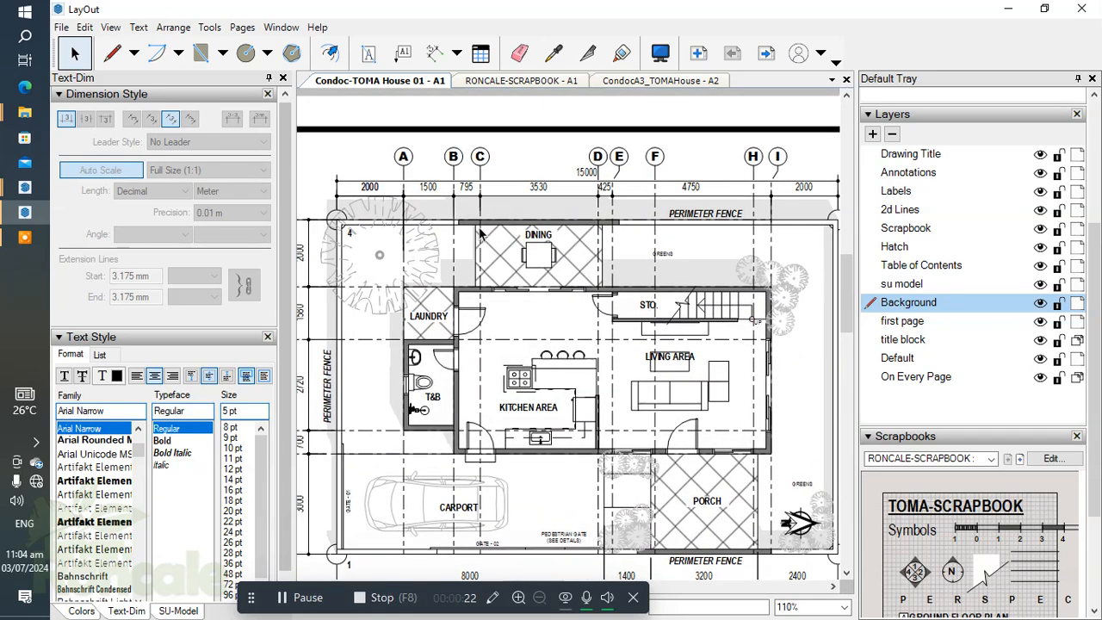
scroll(480, 228, up, 1)
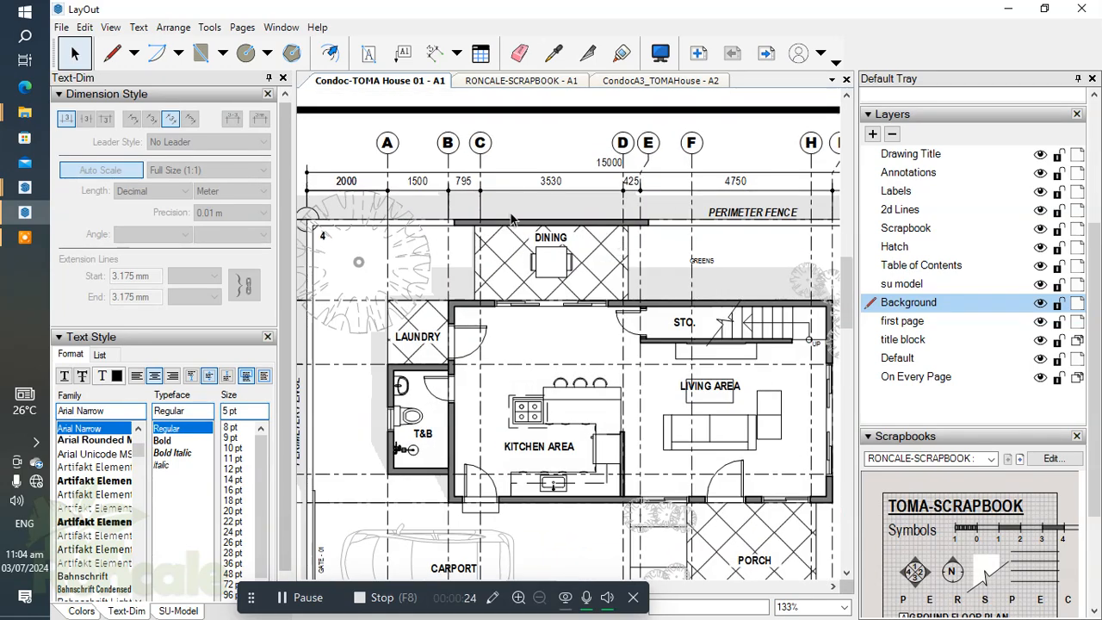
scroll(512, 216, down, 5)
middle_drag(672, 390, 658, 321)
scroll(613, 406, up, 3)
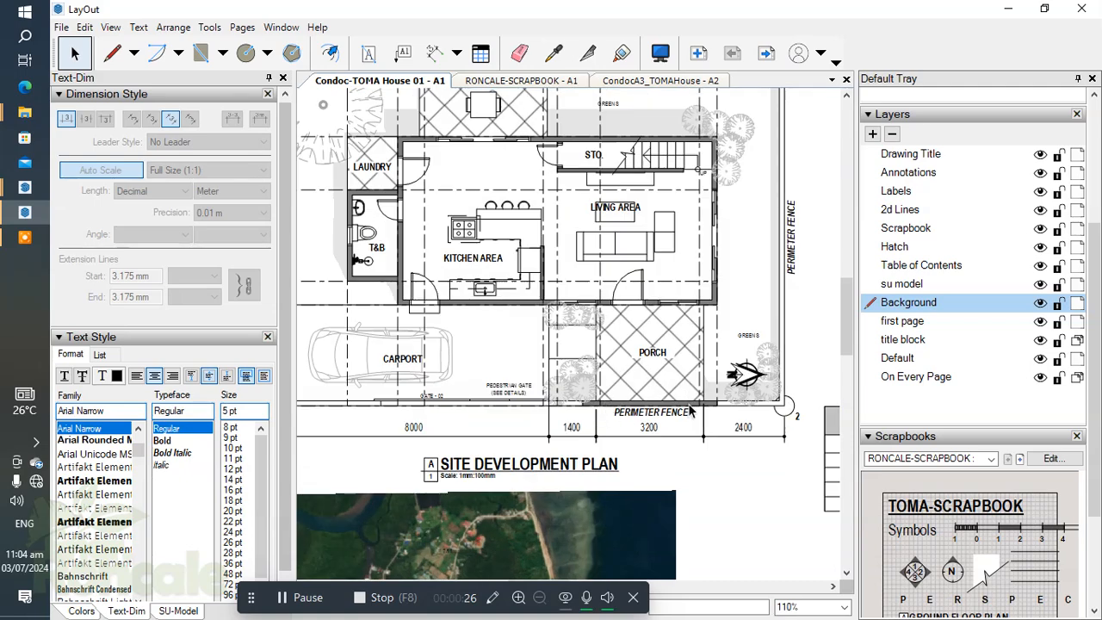
scroll(496, 308, down, 7)
middle_drag(596, 328, 569, 303)
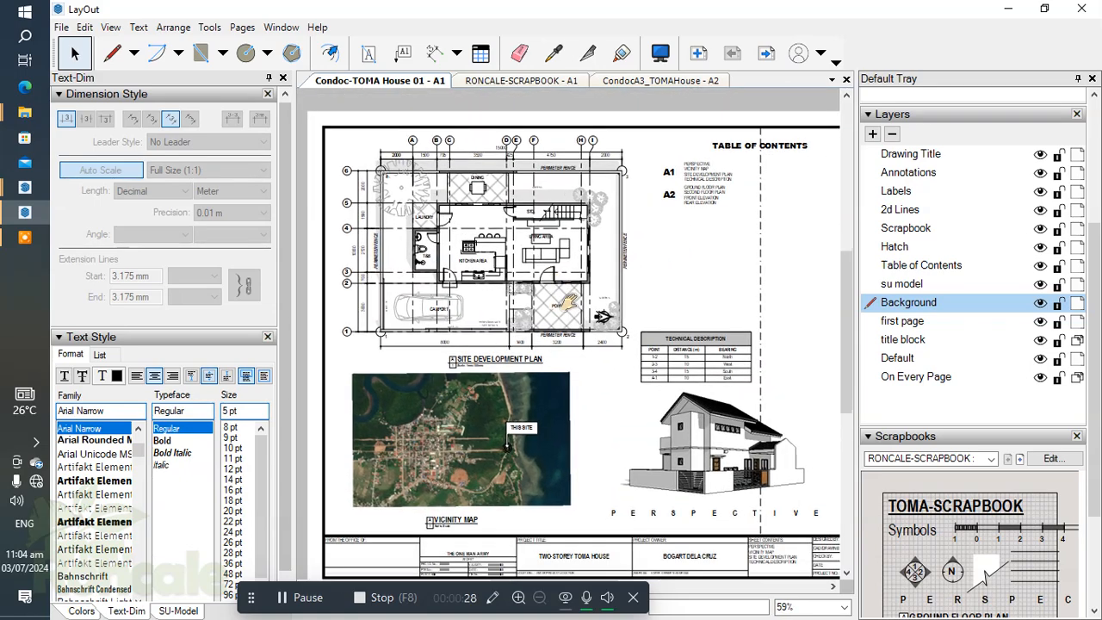
scroll(568, 303, down, 1)
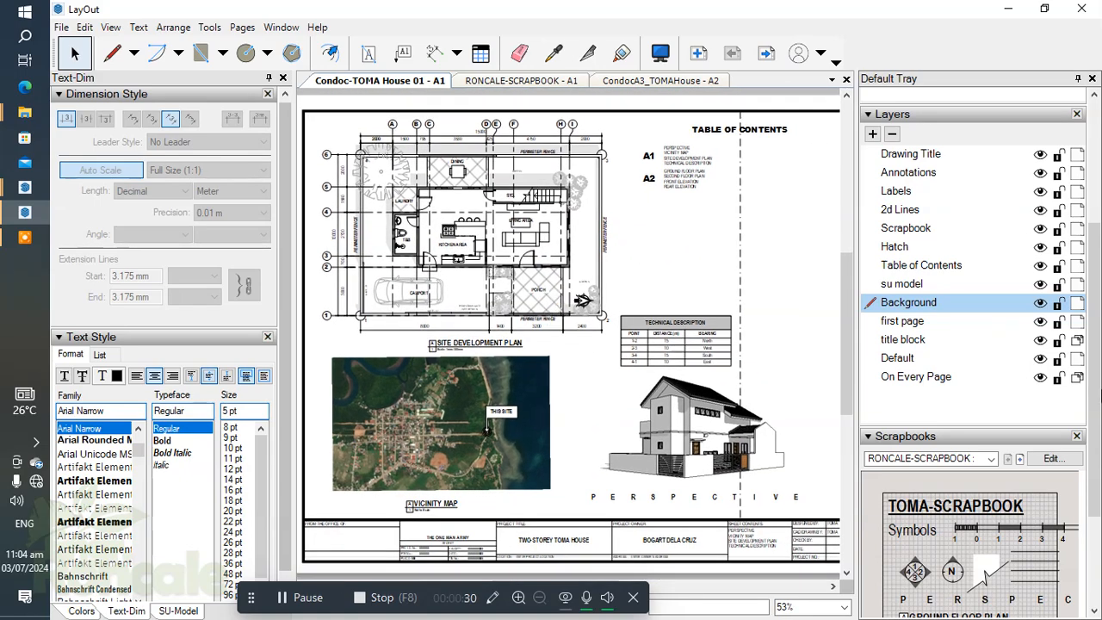
Step: Review the drawings listed in the table of contents, check page A2 and return to page A1
drag(1096, 396, 1094, 279)
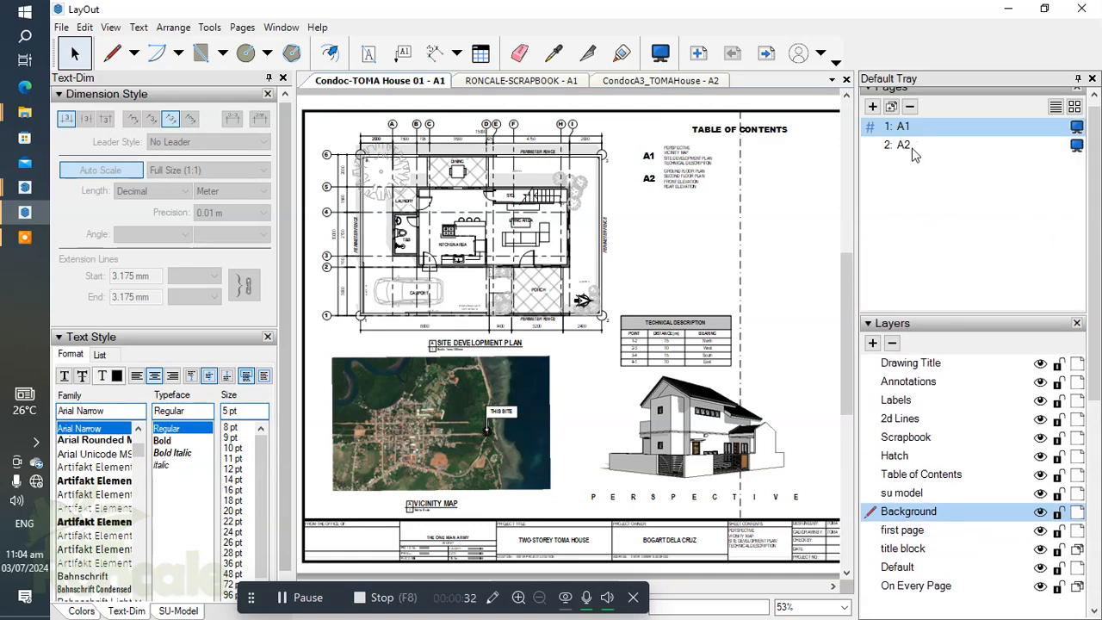
scroll(722, 176, up, 10)
middle_drag(655, 207, 634, 253)
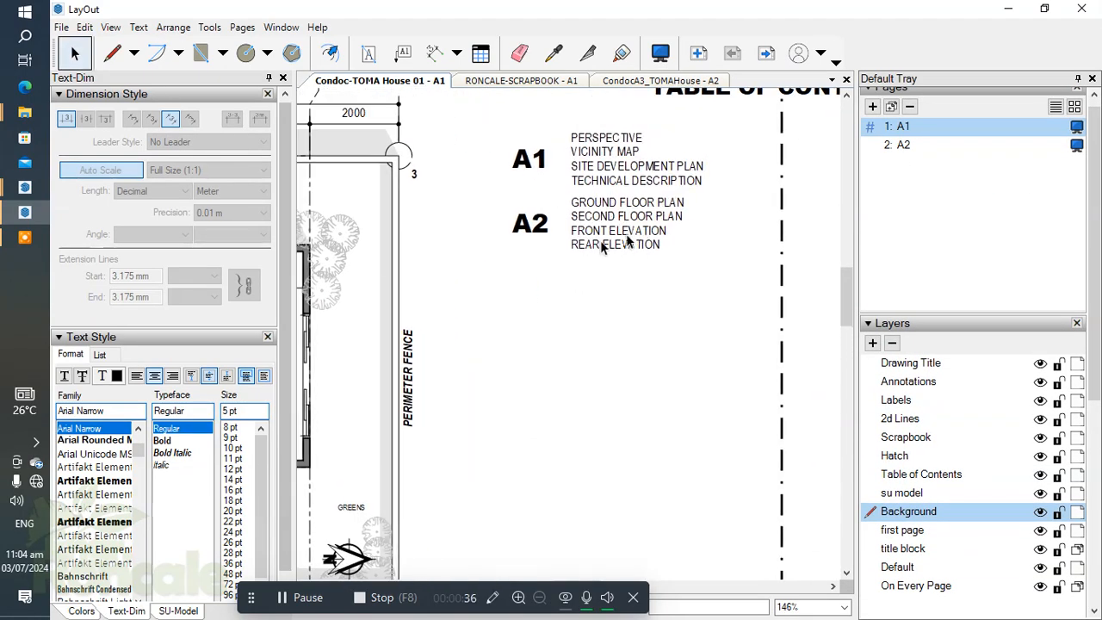
scroll(614, 251, down, 6)
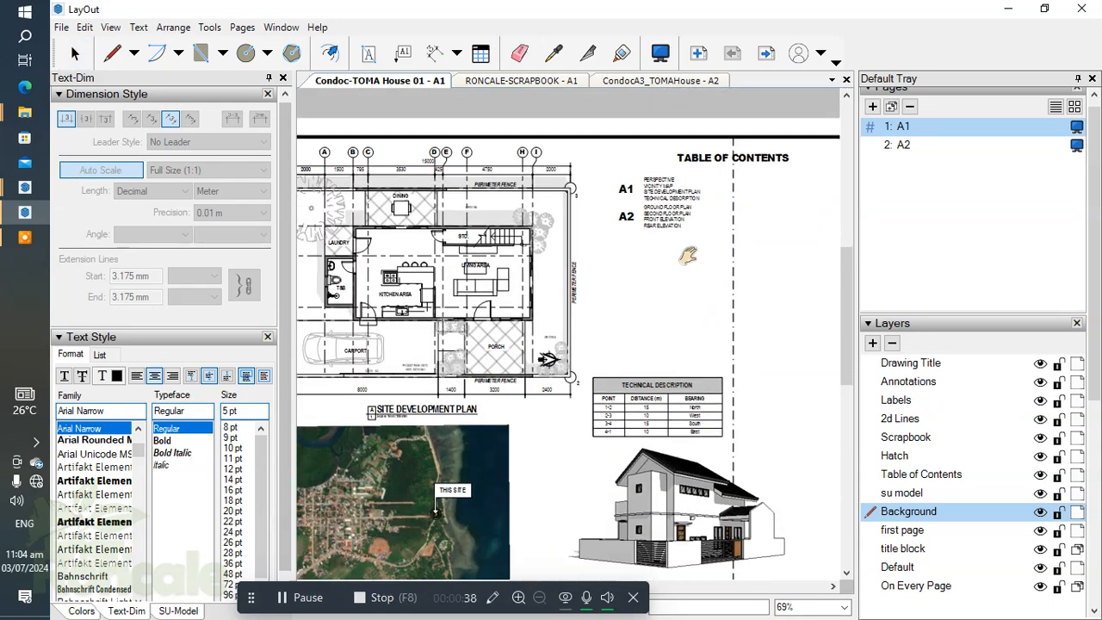
click(903, 145)
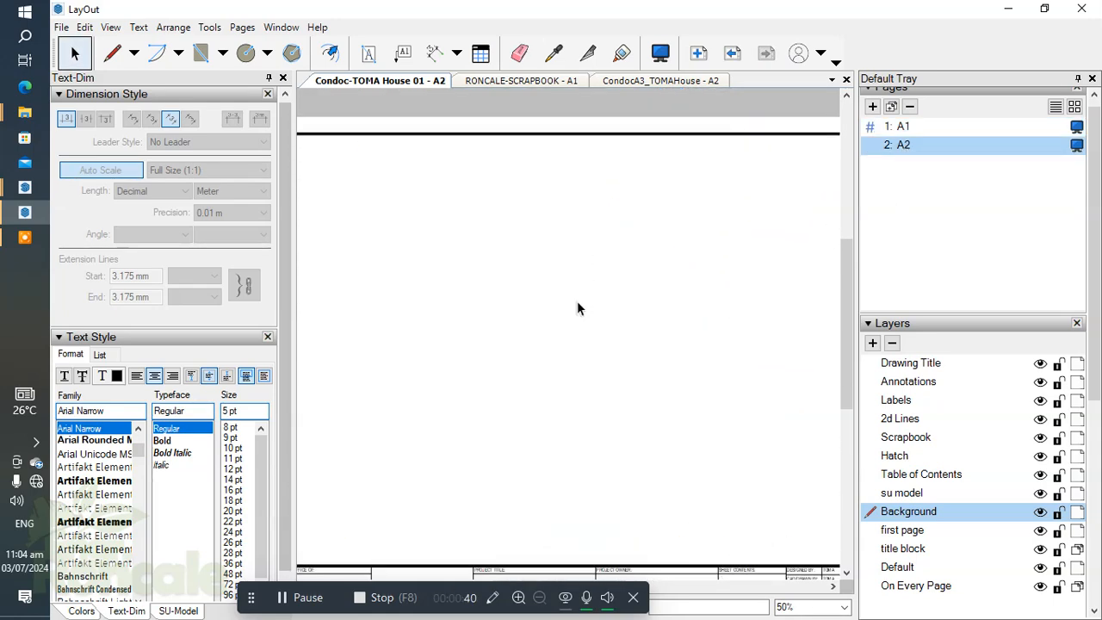
scroll(578, 307, down, 4)
middle_drag(516, 281, 534, 284)
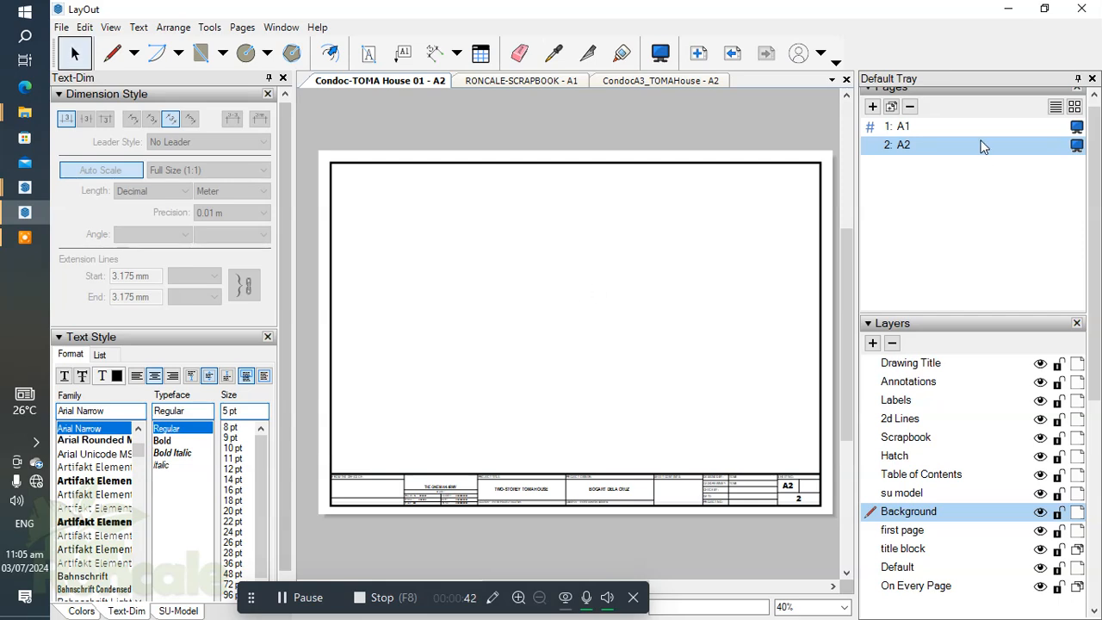
click(915, 126)
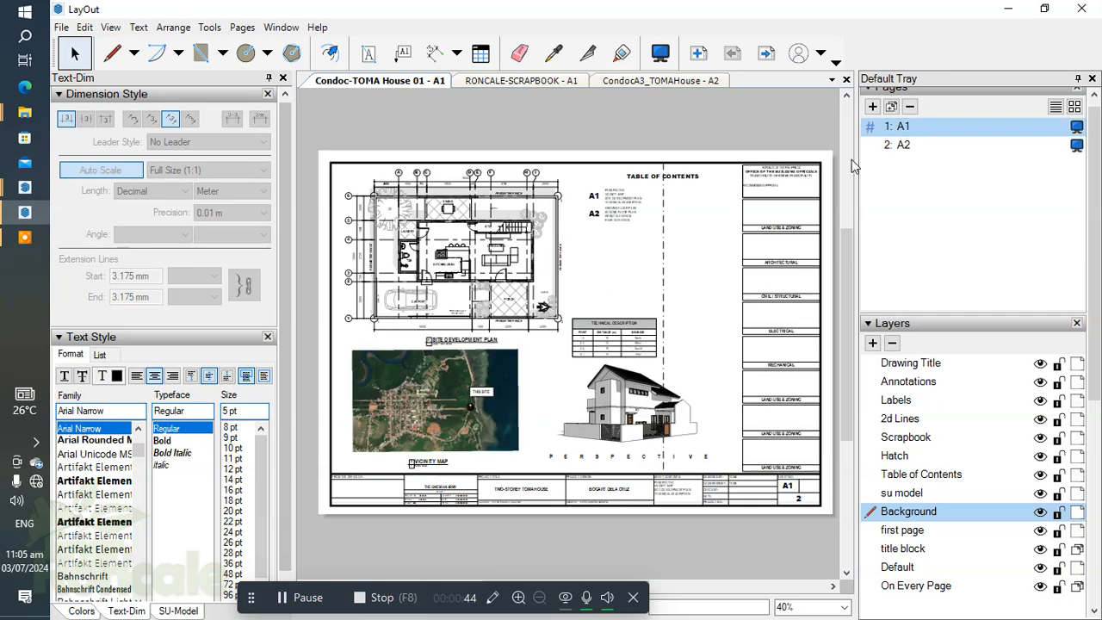
Step: Check which elements make up the site development plan and its title, and inspect the plan up close
click(505, 266)
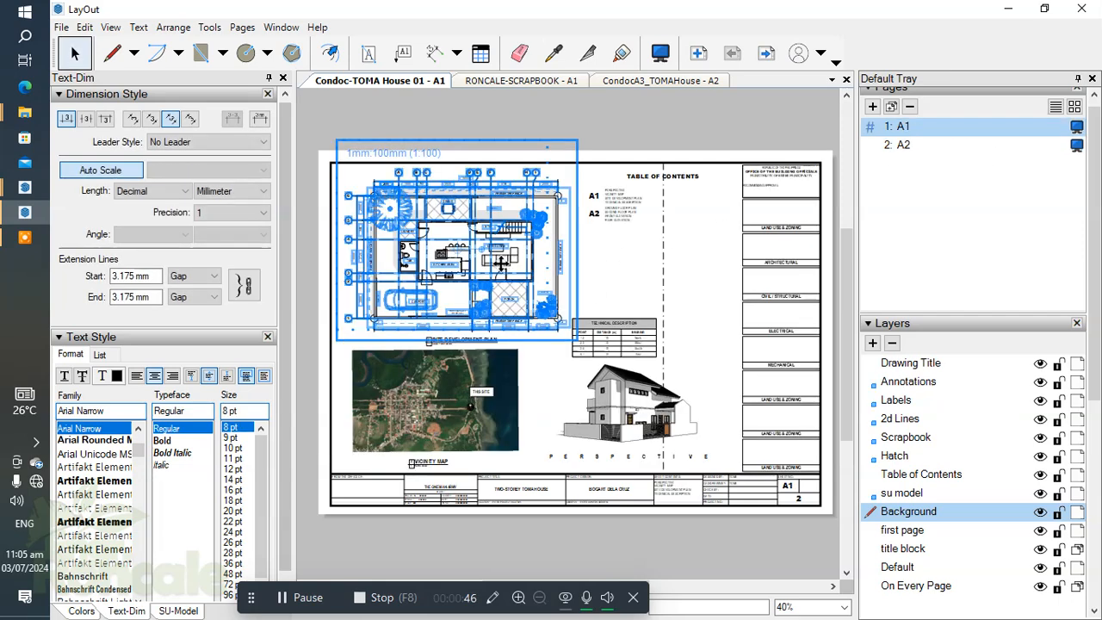
shift+click(469, 341)
click(626, 277)
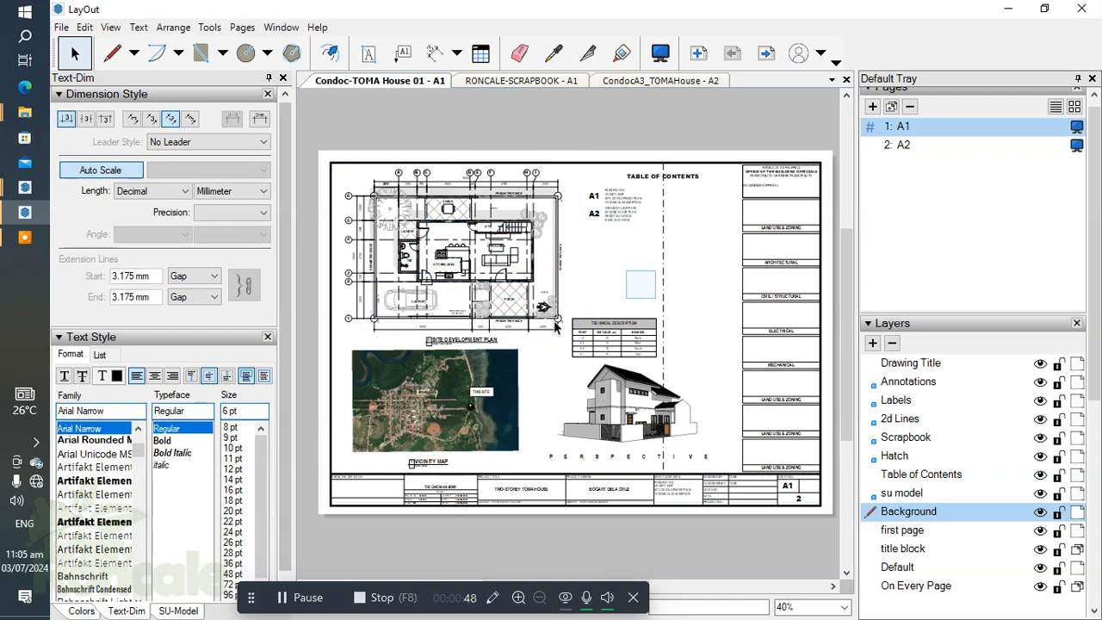
scroll(483, 264, up, 3)
scroll(485, 261, up, 4)
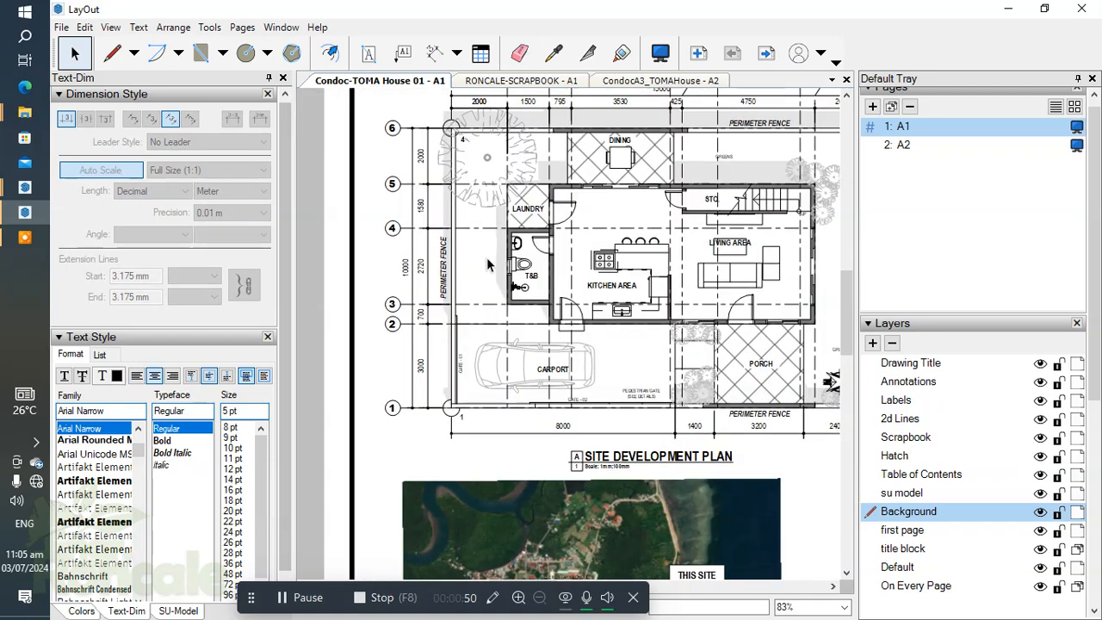
mouse_move(516, 312)
middle_down()
mouse_move(464, 332)
mouse_move(494, 304)
mouse_move(448, 302)
middle_up()
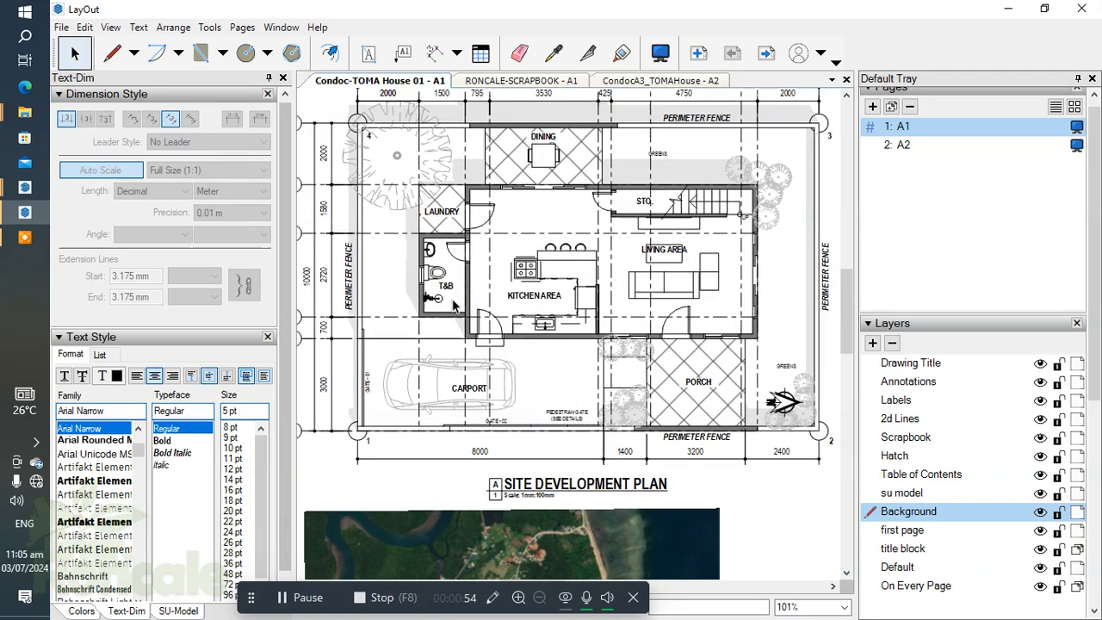
scroll(472, 320, down, 2)
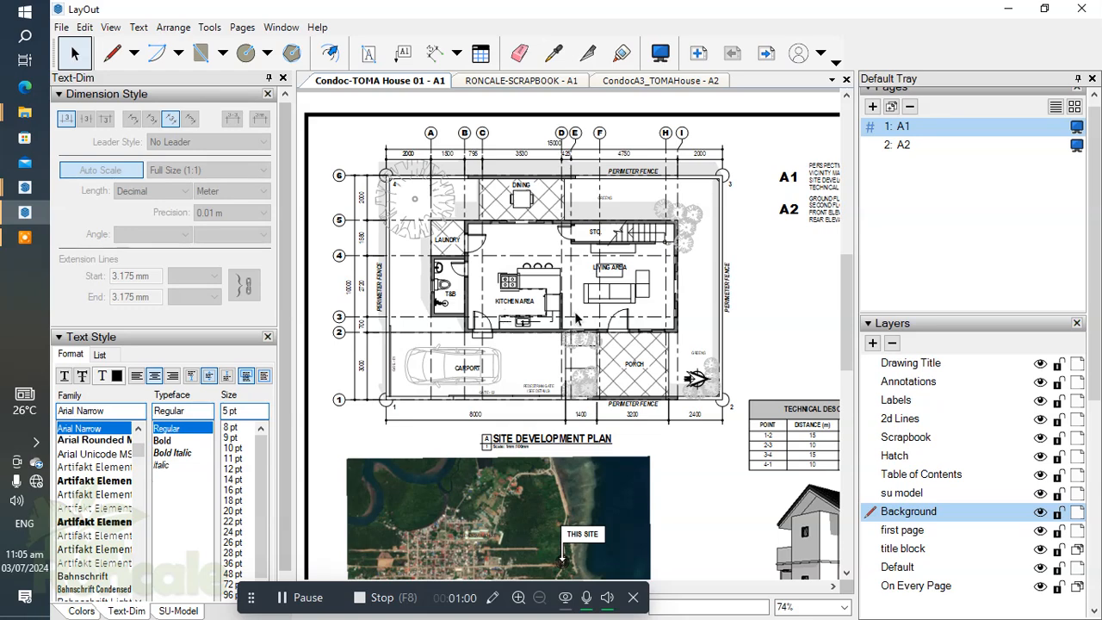
scroll(574, 310, down, 1)
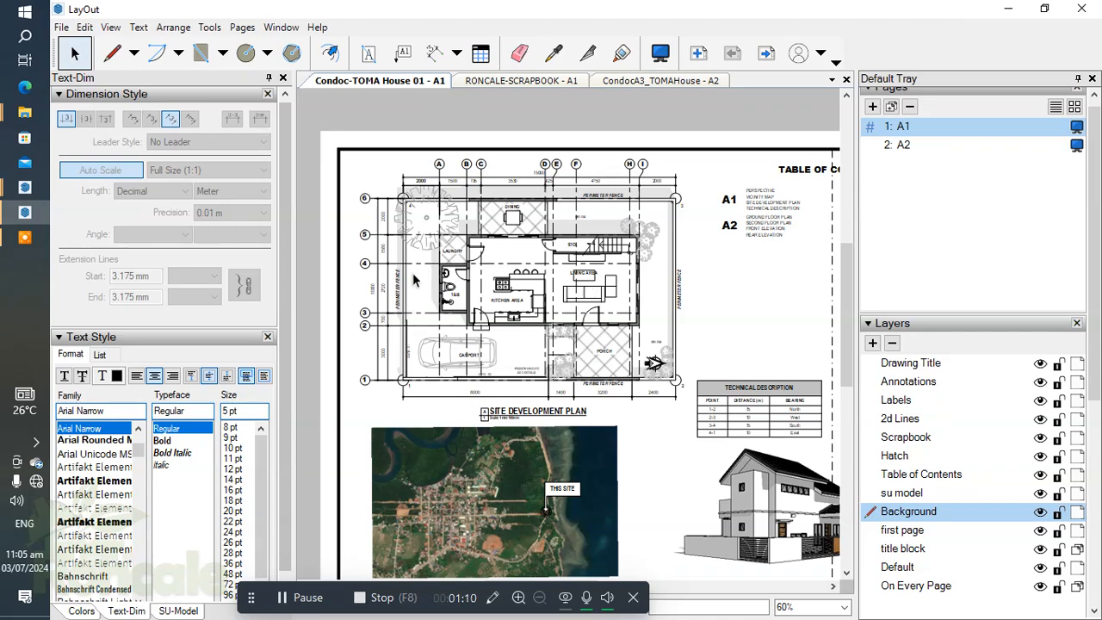
Step: Copy the site development plan with its drawing title from page A1 and paste both onto page A2
click(562, 272)
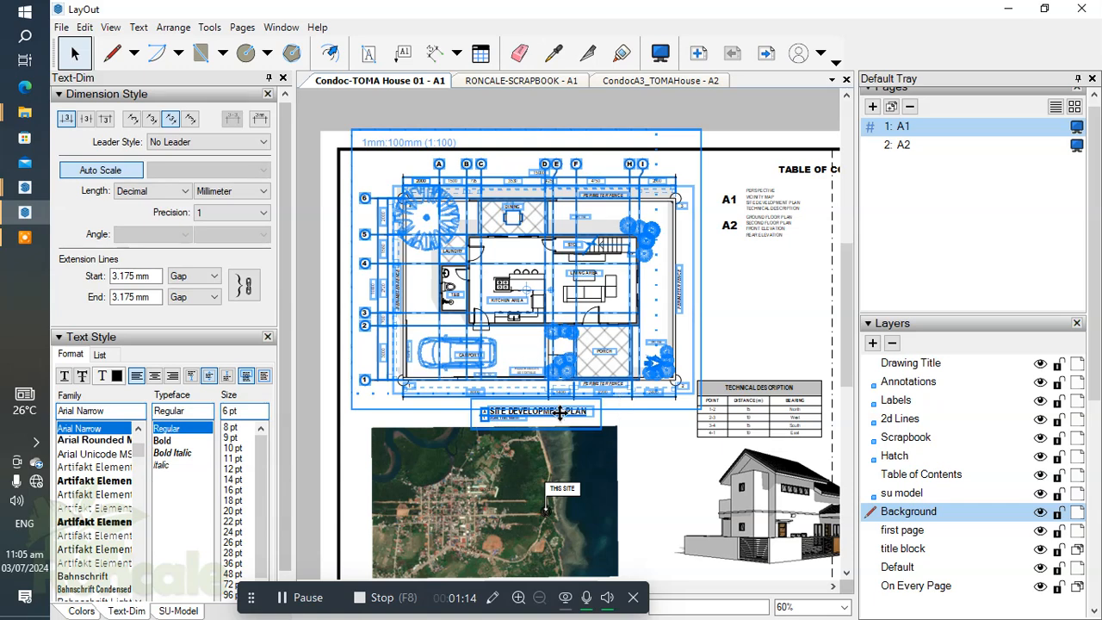
click(896, 146)
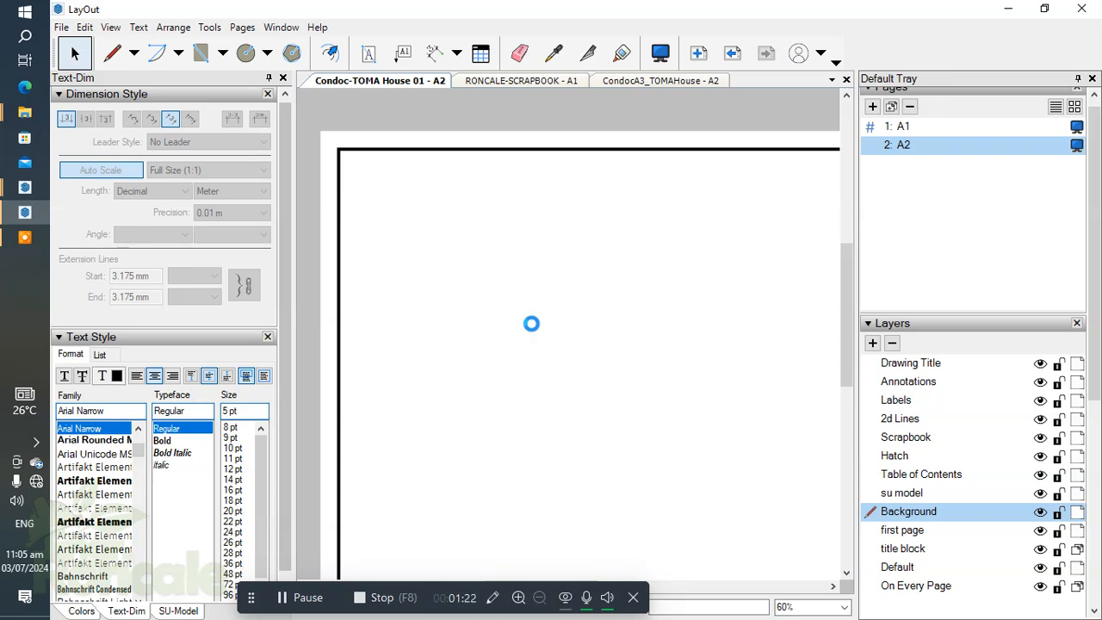
key(ctrl+v)
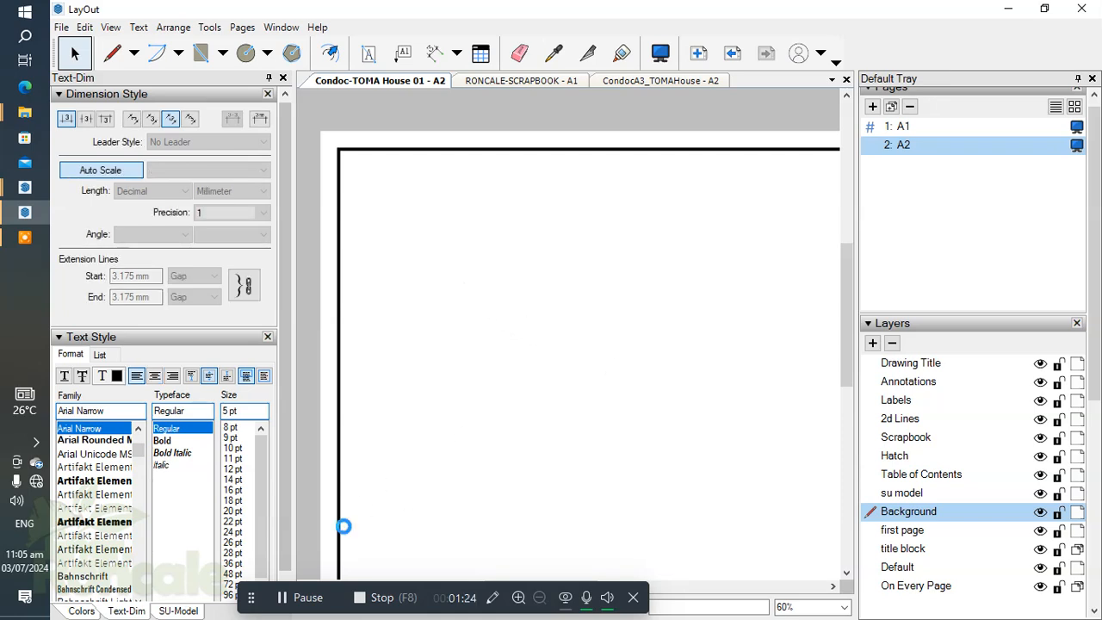
click(507, 470)
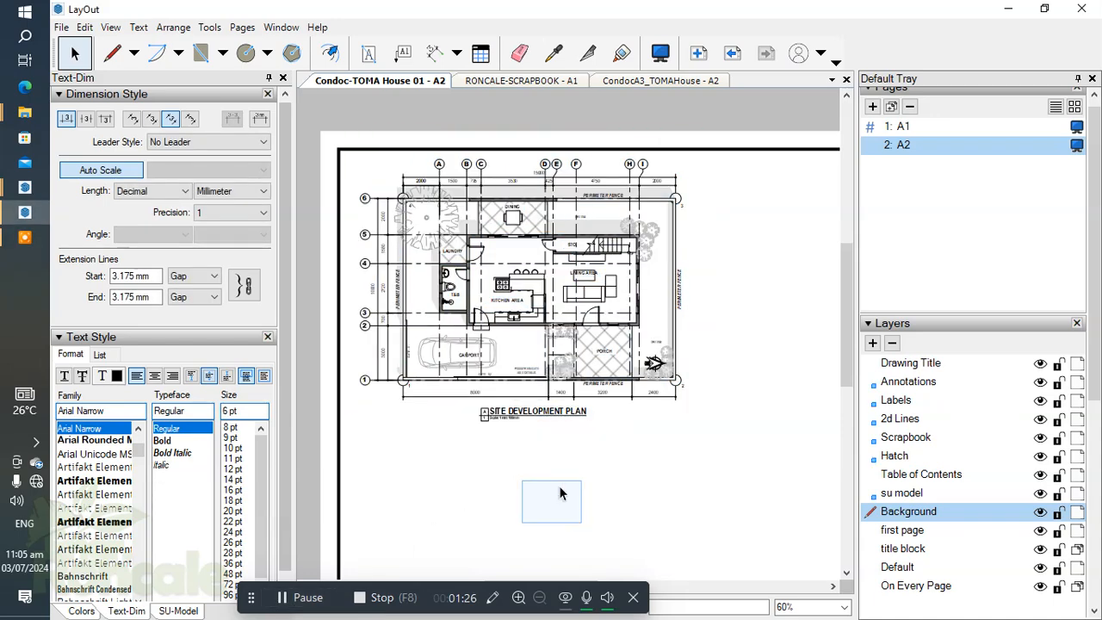
Step: Change the copied drawing title on page A2 to GROUND FLOOR PLAN
scroll(547, 417, up, 3)
scroll(547, 417, up, 4)
double_click(544, 408)
double_click(545, 407)
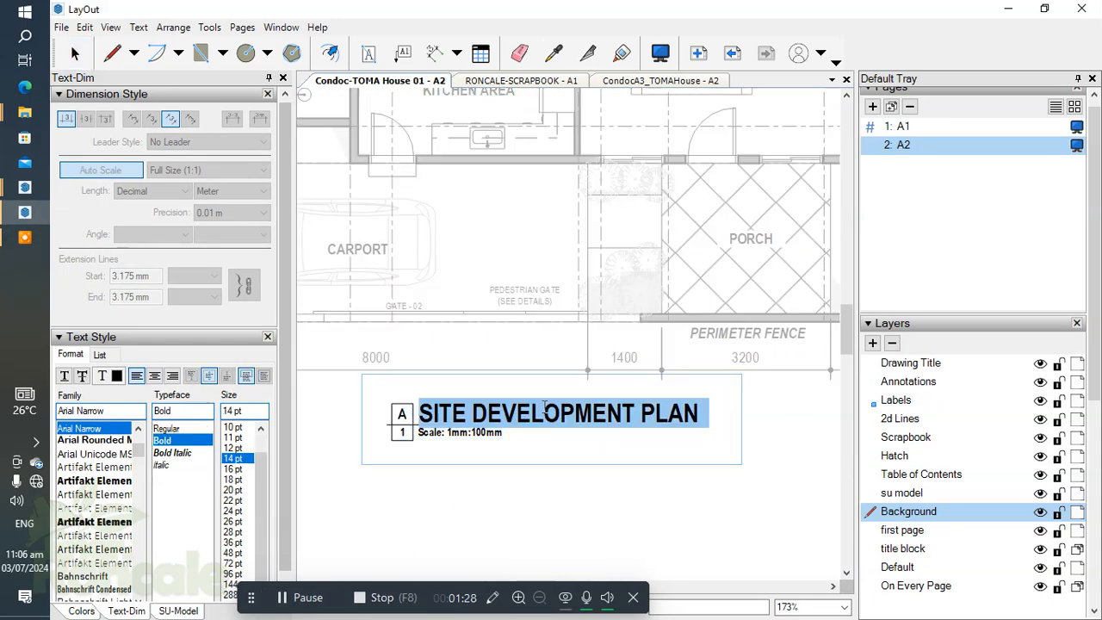
text(GROUND FLOOR)
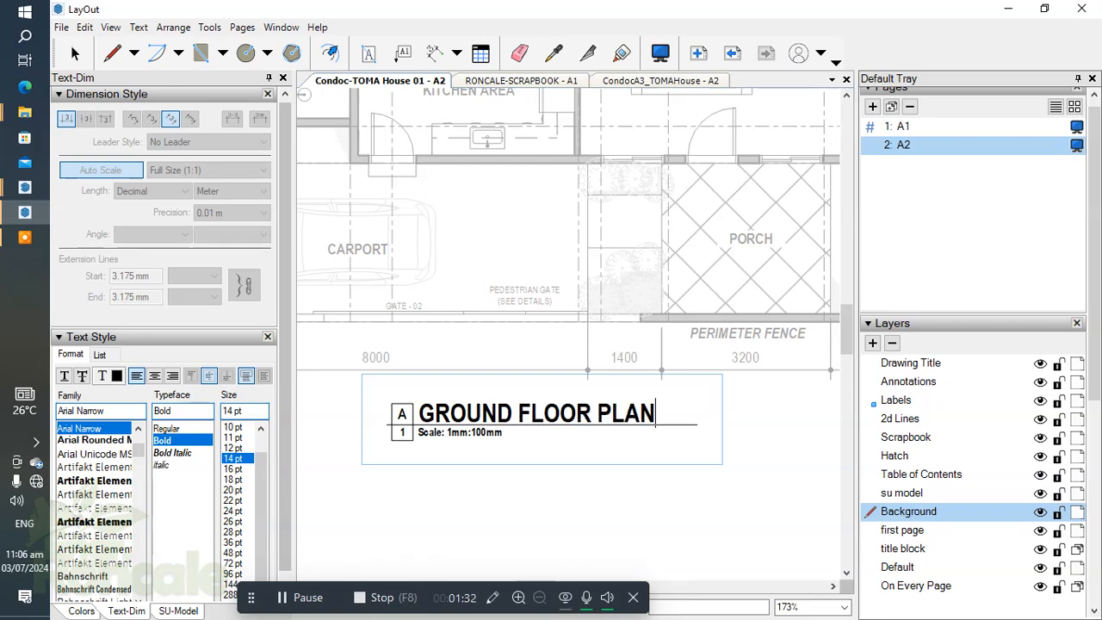
click(686, 432)
Step: Shorten the underline of the GROUND FLOOR PLAN title to end at the last letter of the text
scroll(689, 426, up, 3)
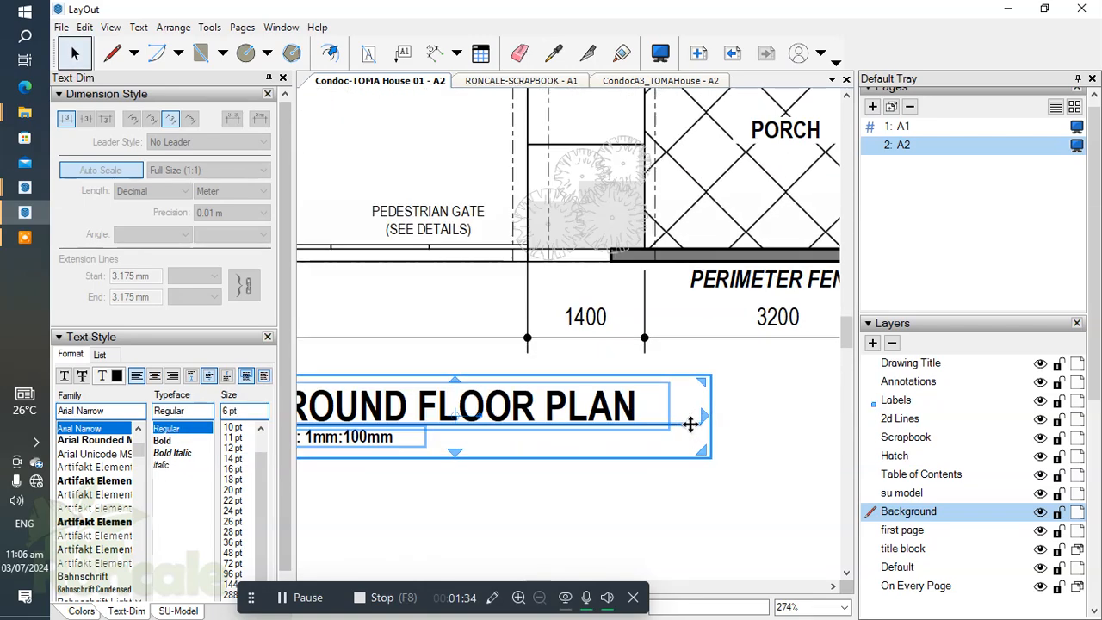
double_click(693, 433)
drag(702, 423, 638, 423)
click(680, 462)
Step: Inspect the copied floor plan's rooms, carport, gate notes and surroundings for content that needs adapting
scroll(564, 389, down, 8)
click(480, 346)
scroll(481, 346, up, 1)
scroll(481, 346, up, 4)
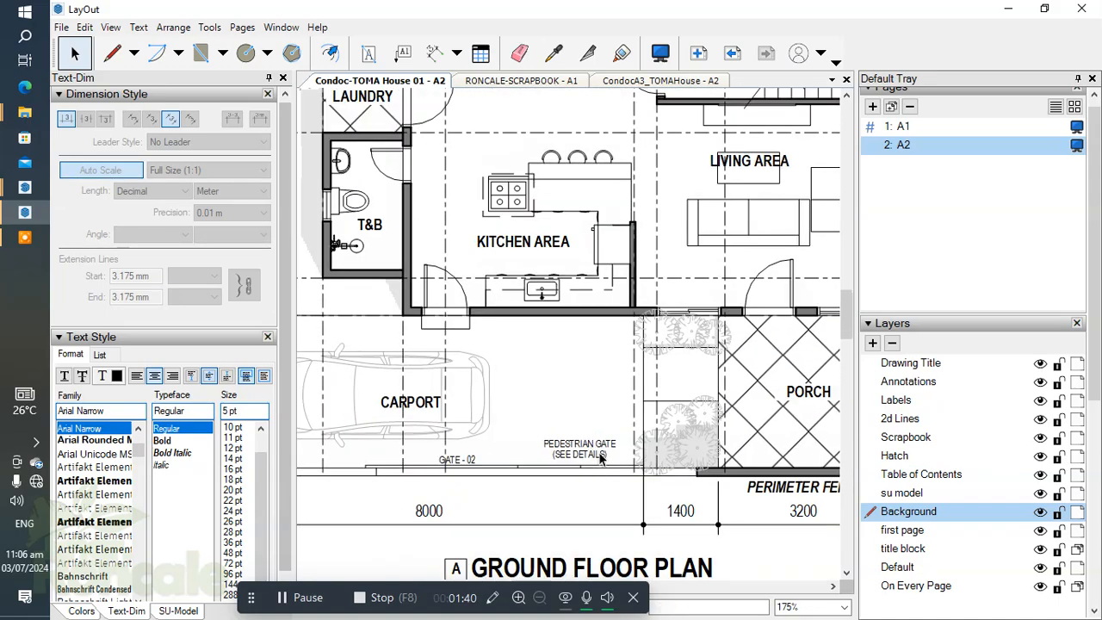
middle_drag(480, 403, 691, 382)
scroll(689, 381, down, 2)
scroll(609, 382, up, 3)
scroll(587, 413, down, 2)
middle_drag(578, 419, 491, 533)
scroll(440, 318, down, 2)
middle_drag(611, 304, 466, 298)
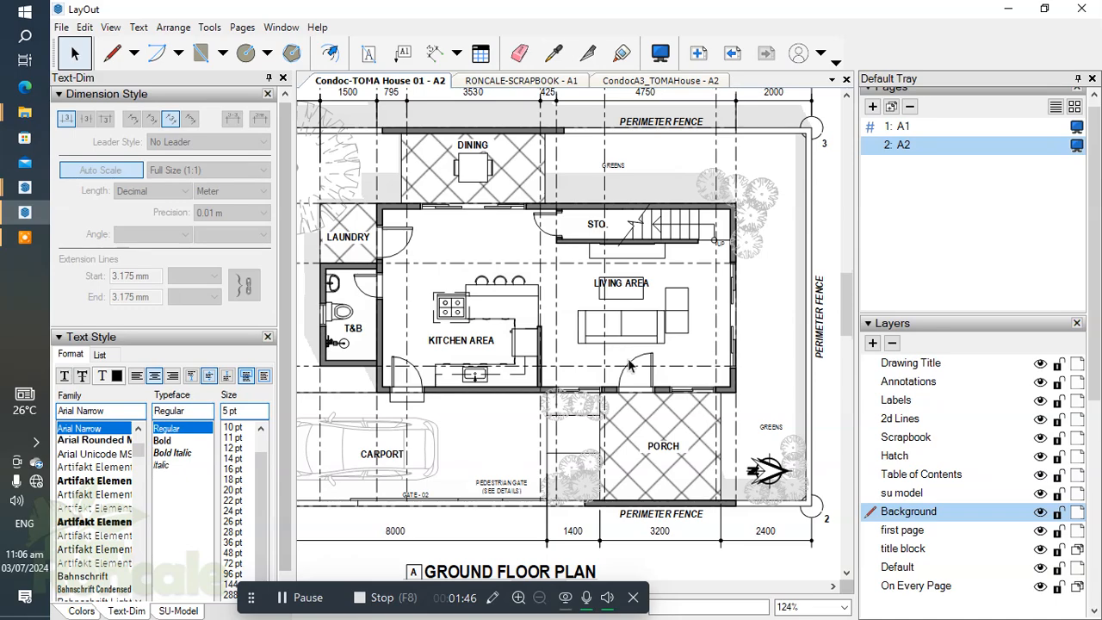
Step: Open the ground floor plan group for editing at the porch and make Labels the active layer
scroll(646, 344, up, 2)
click(652, 341)
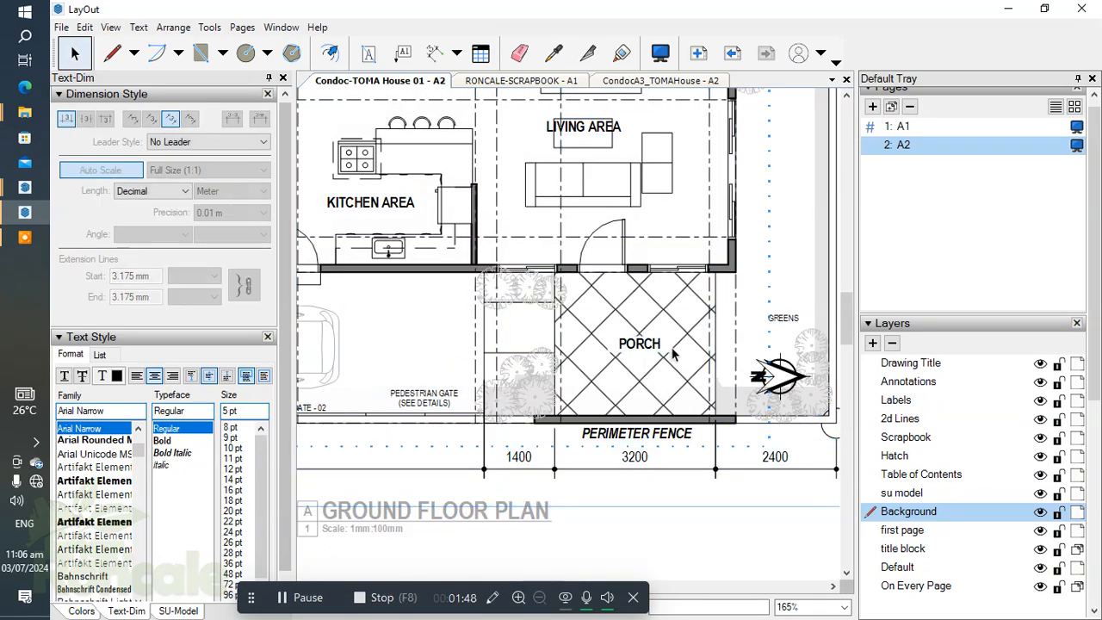
scroll(929, 171, down, 10)
scroll(929, 171, up, 3)
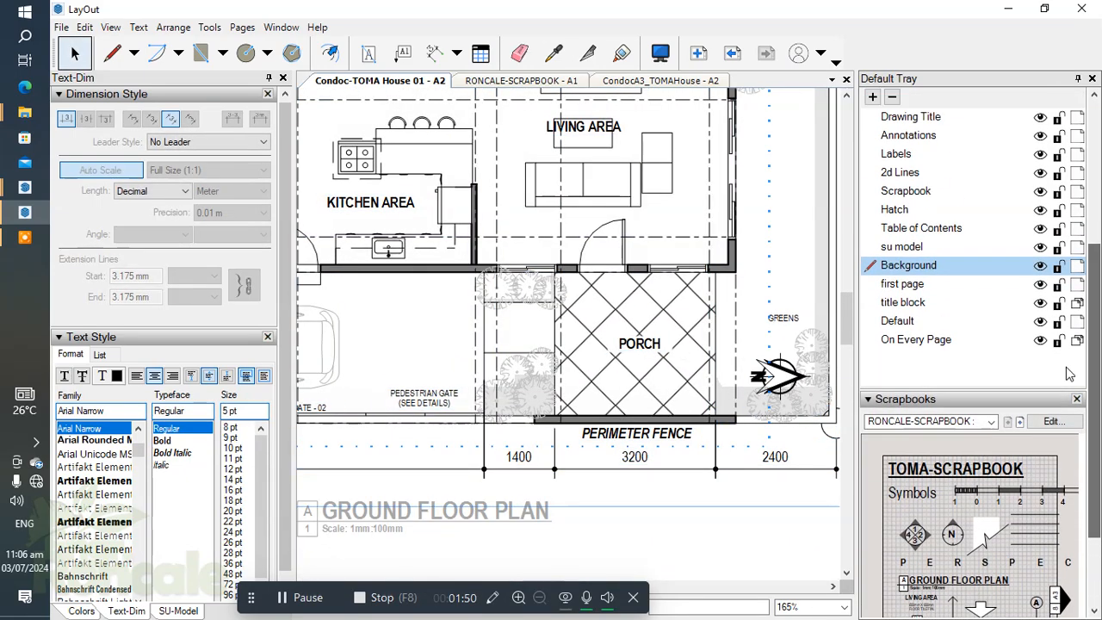
click(913, 153)
Step: Place the scrapbook's "600mm X 600mm FLOOR TILE FIN." note below the PORCH label
scroll(930, 517, down, 3)
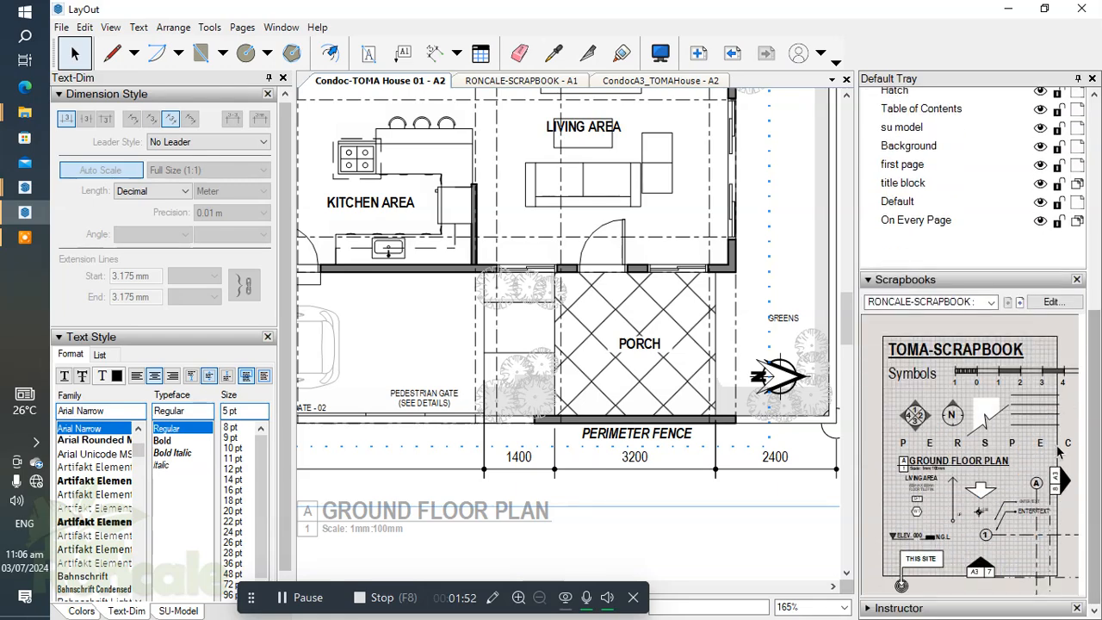
scroll(626, 362, up, 3)
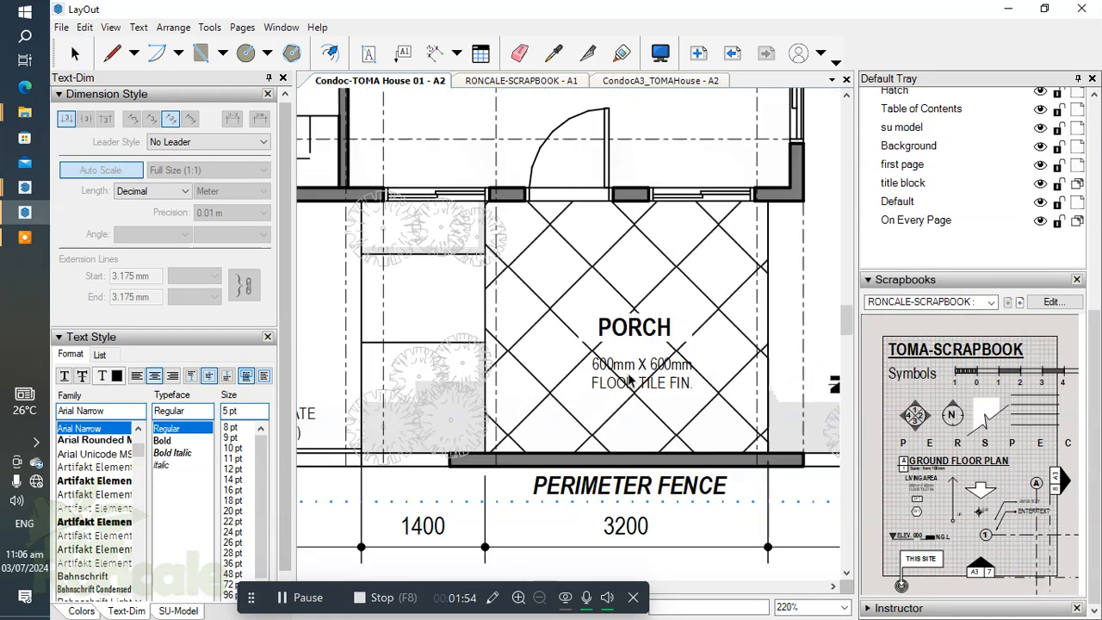
click(635, 359)
Step: Place another "600mm X 600mm FLOOR TILE FIN." note below the LIVING AREA label
scroll(695, 321, down, 3)
middle_drag(696, 322, 718, 466)
scroll(601, 247, up, 2)
middle_drag(602, 246, 648, 313)
scroll(648, 314, up, 1)
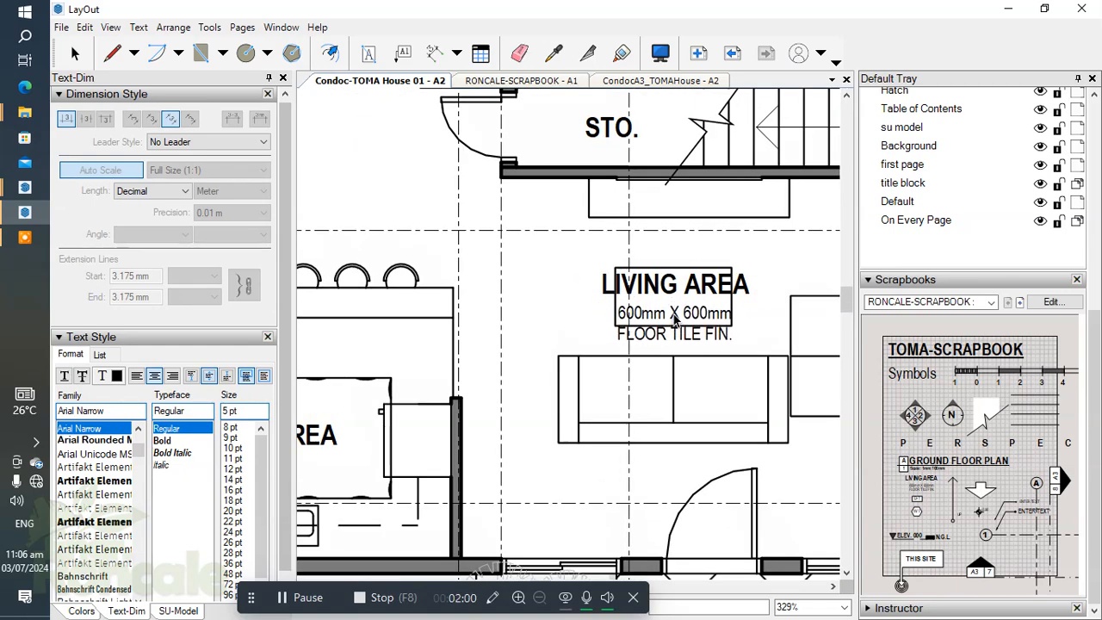
click(675, 321)
Step: Place a "600mm X 600mm FLOOR TILE FIN." note below the KITCHEN AREA label
scroll(648, 283, down, 3)
middle_drag(572, 274, 837, 347)
scroll(692, 467, up, 4)
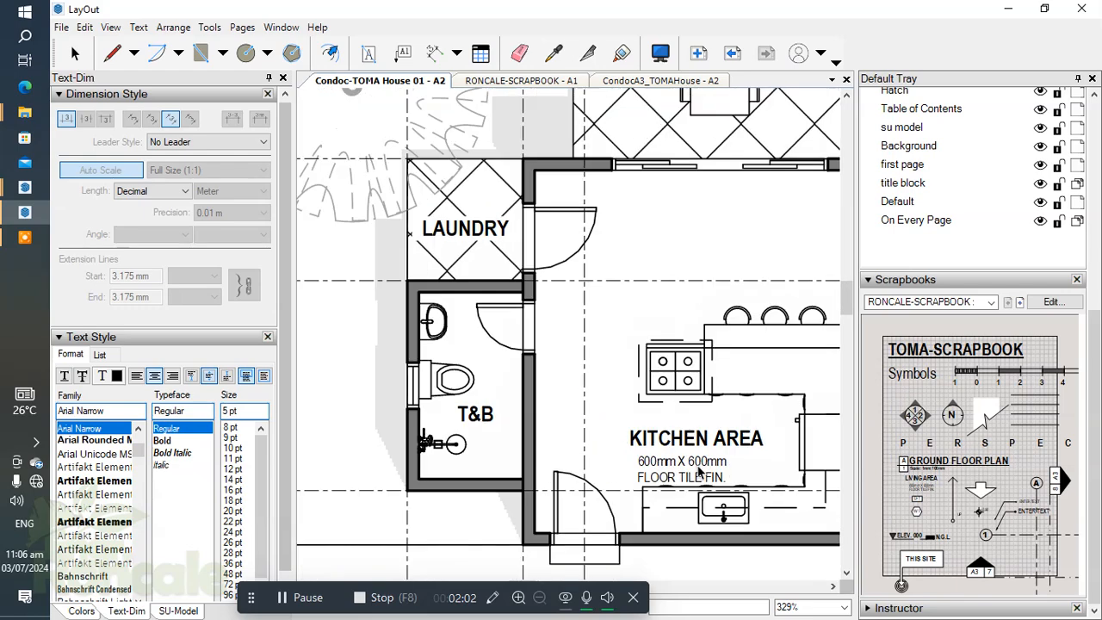
click(698, 455)
scroll(671, 456, down, 3)
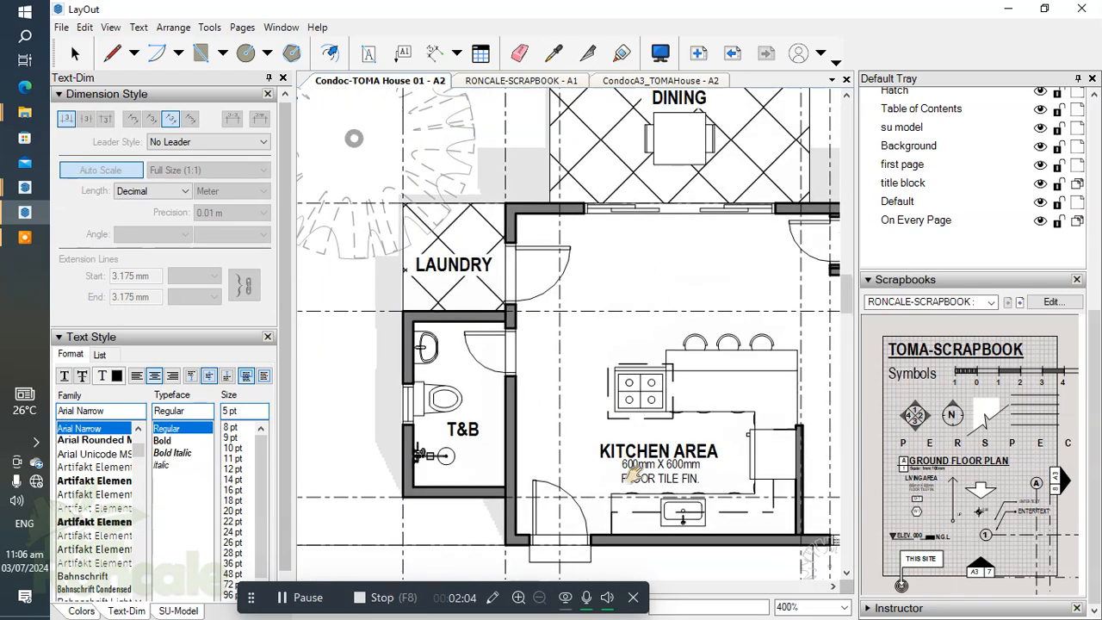
Step: Place "600mm X 600mm FLOOR TILE FIN." notes below the dining table and below the LAUNDRY label
scroll(681, 258, up, 3)
scroll(708, 344, up, 1)
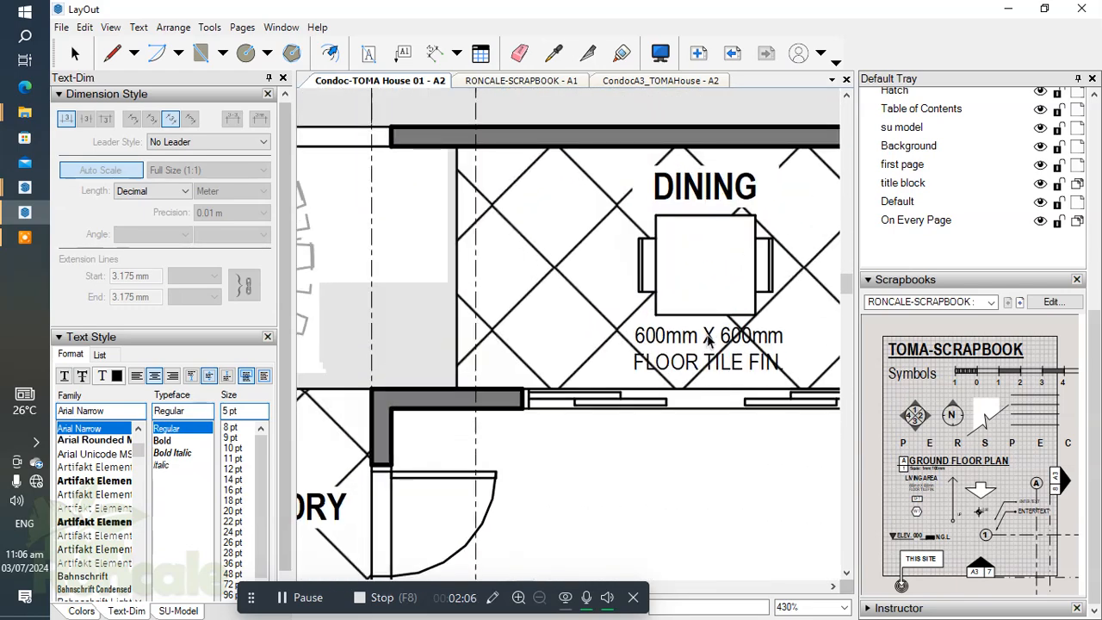
click(708, 345)
scroll(708, 344, down, 3)
scroll(506, 310, up, 3)
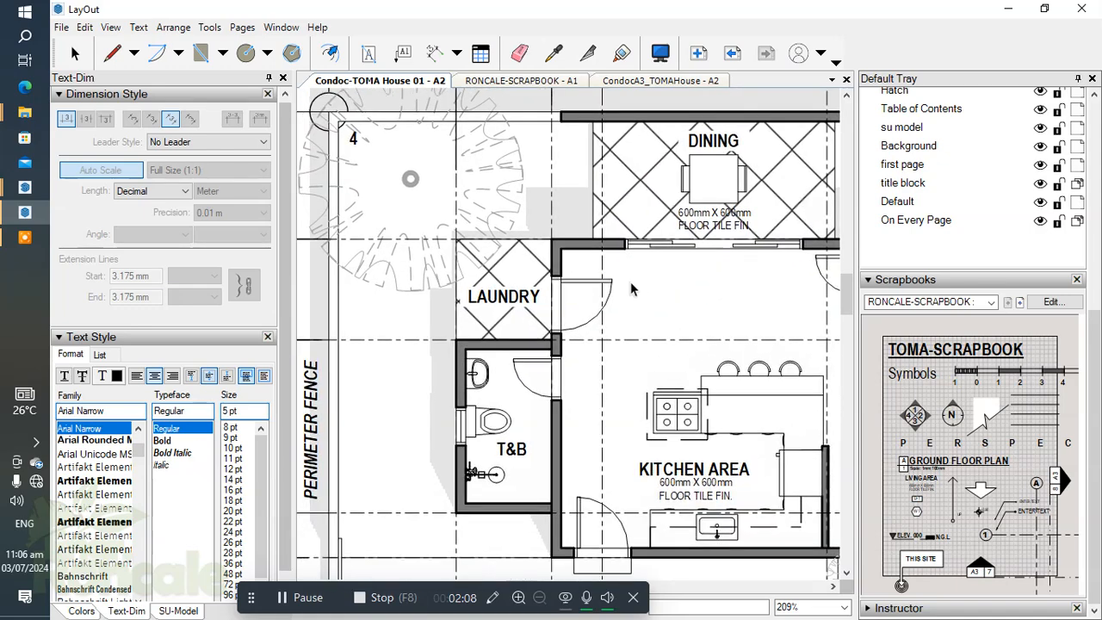
click(506, 307)
Step: Place another "600mm X 600mm FLOOR TILE FIN." note in the toilet and bath and position it below the T&B label
scroll(533, 377, down, 4)
middle_drag(526, 482, 541, 337)
scroll(541, 365, up, 4)
scroll(543, 407, up, 3)
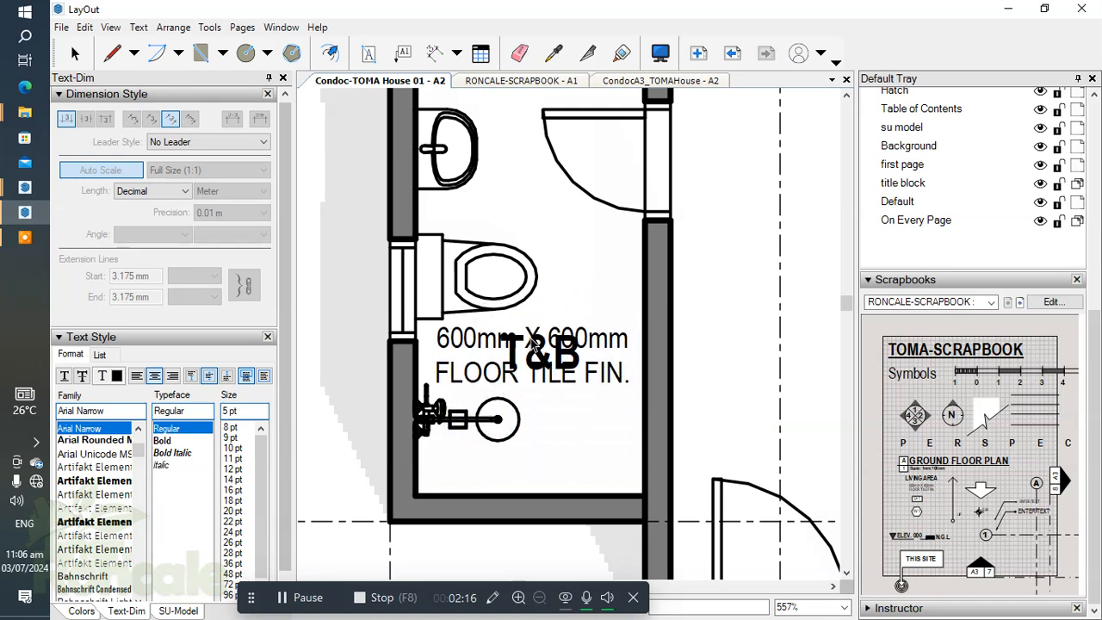
scroll(534, 349, up, 5)
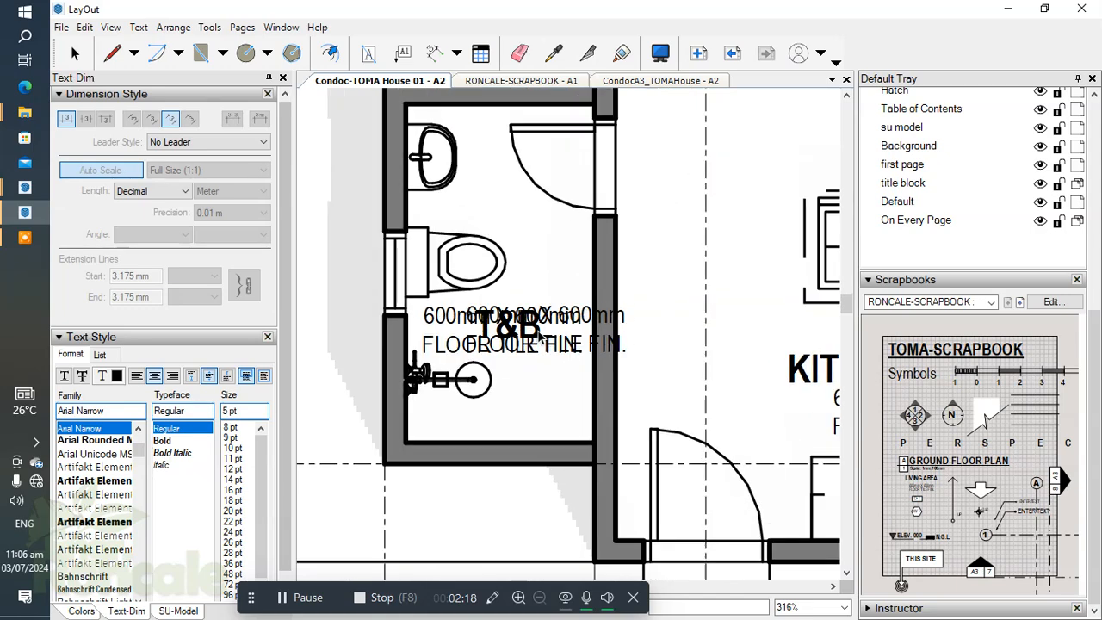
click(543, 330)
key(shift+Up)
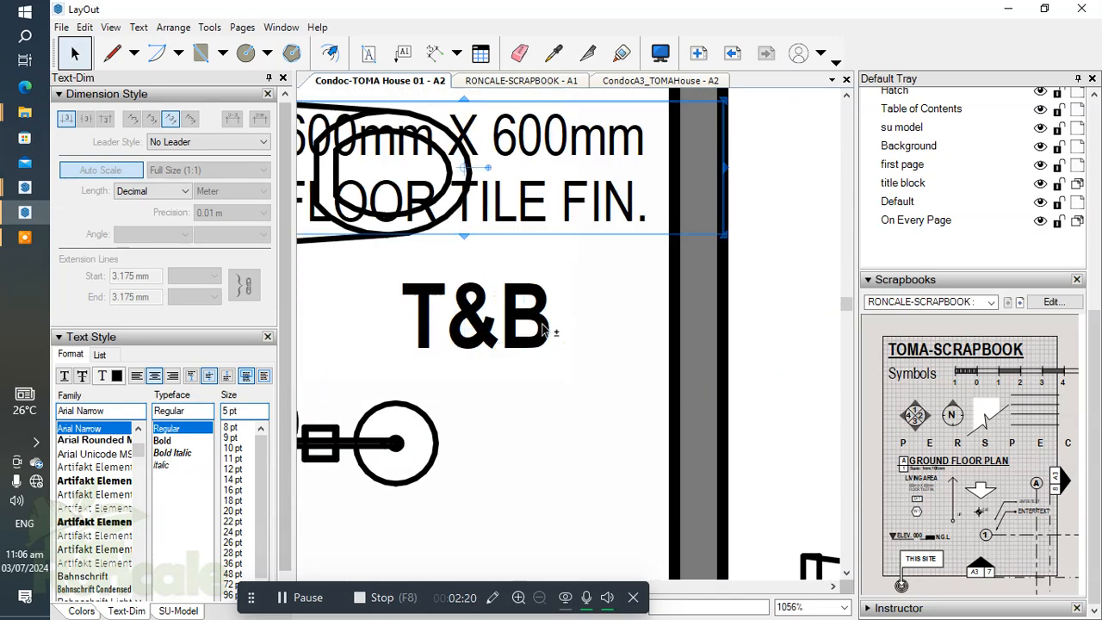
key(shift+Down)
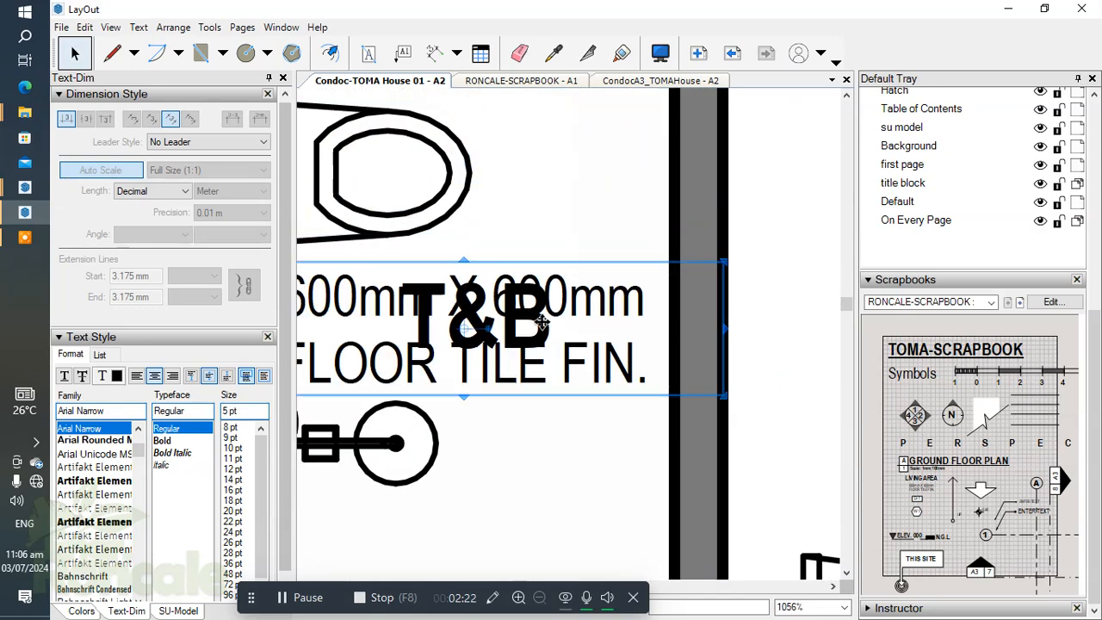
drag(530, 379, 516, 460)
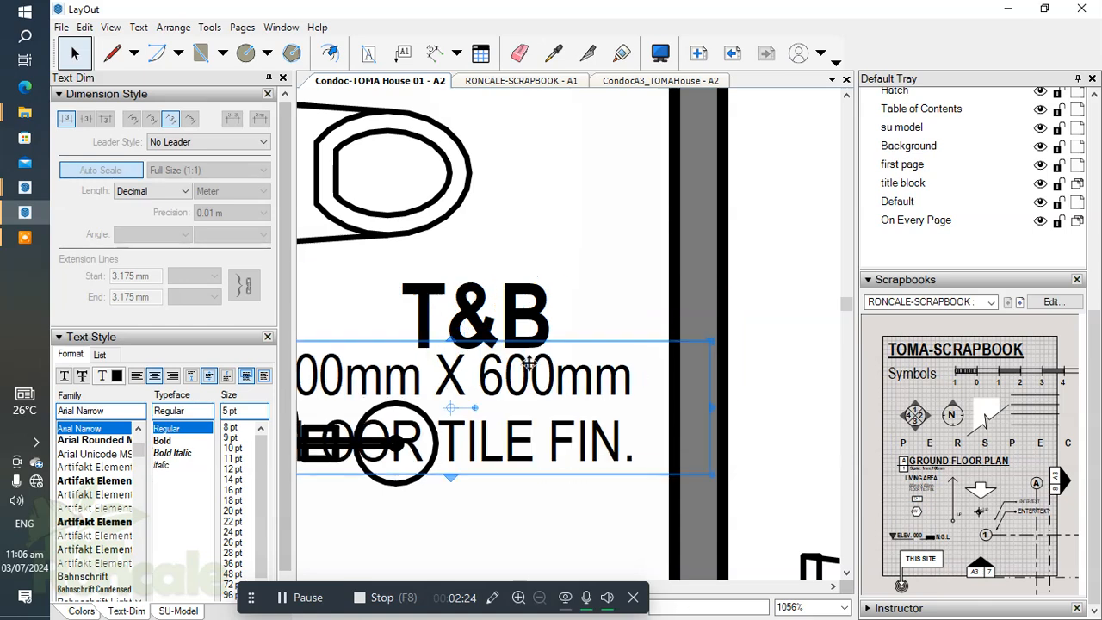
Step: Nudge the T&B label up and to the right, clear of the toilet fixture
click(515, 323)
key(Up)
key(Up)
key(Up)
key(Up)
key(Right)
key(Right)
key(Right)
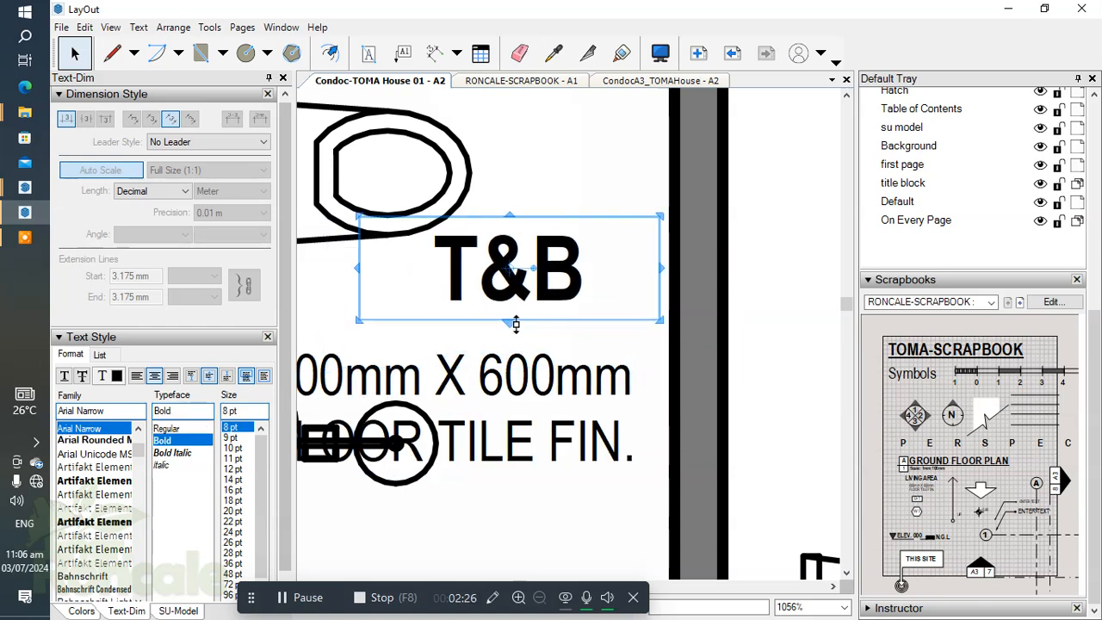
key(Up)
key(Right)
Step: Nudge the T&B floor finish note up and to the right so it sits just beneath its label
key(Right)
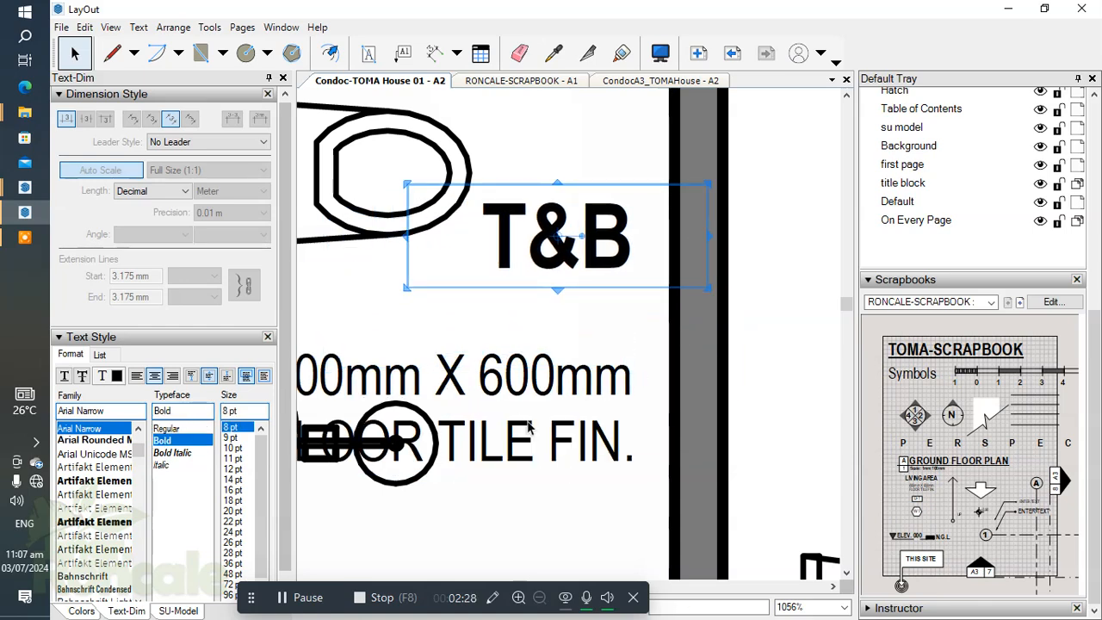
click(534, 379)
key(Up)
key(Up)
key(Up)
key(Up)
key(Up)
key(Right)
key(Right)
key(Left)
key(Right)
click(640, 458)
Step: Change the tile size in the T&B floor finish note to 200mm X 200mm
scroll(641, 458, down, 3)
middle_drag(625, 420, 649, 382)
scroll(517, 324, up, 2)
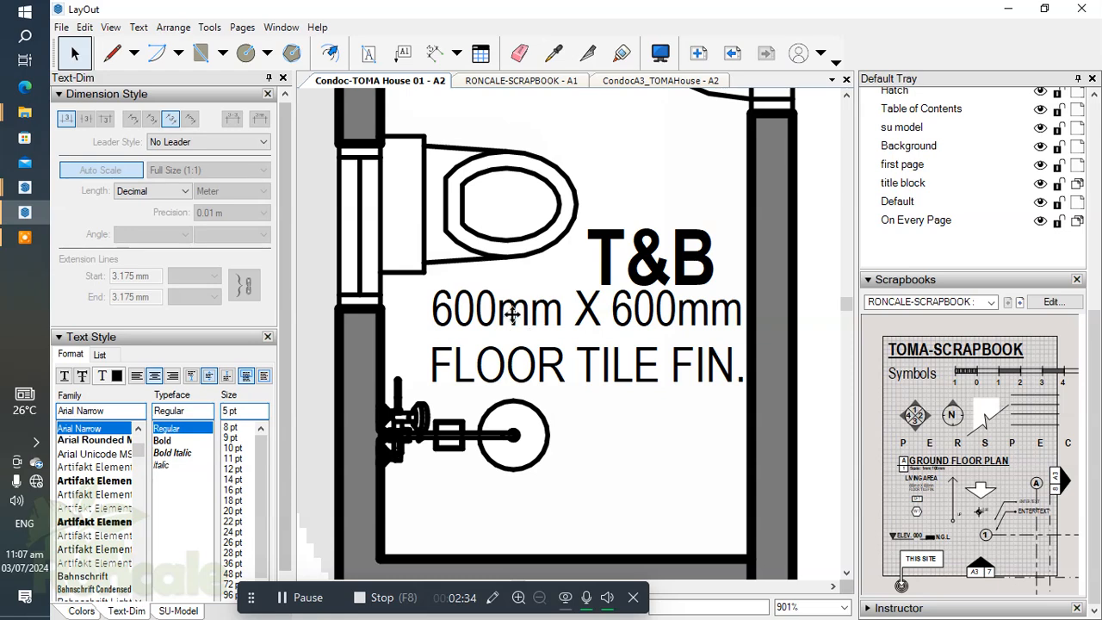
double_click(514, 321)
key(BackSpace)
key(BackSpace)
key(BackSpace)
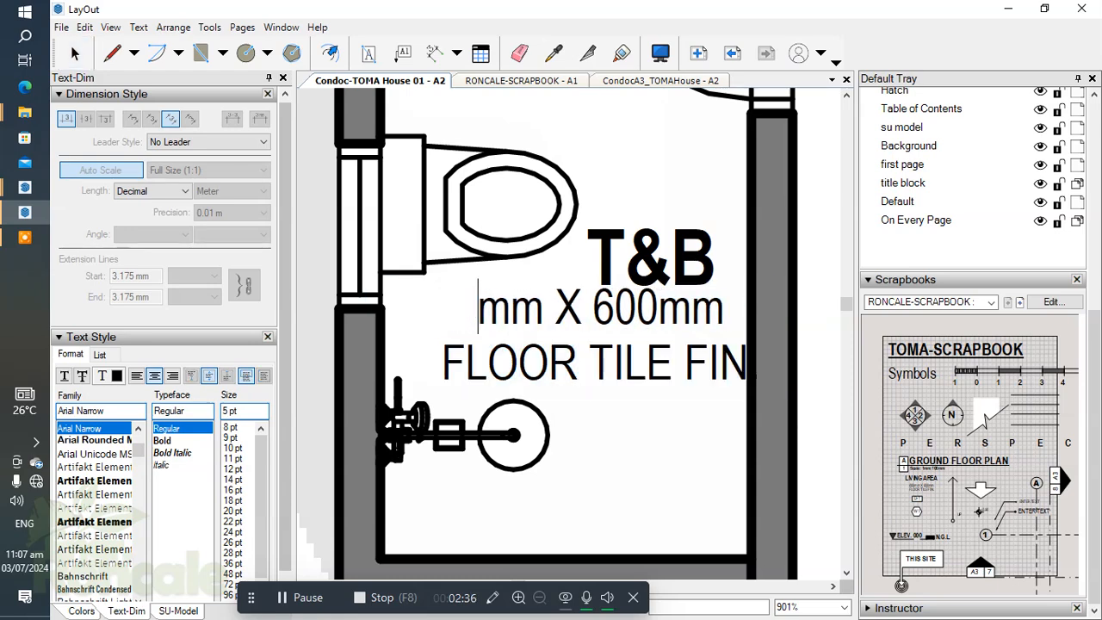
text(200)
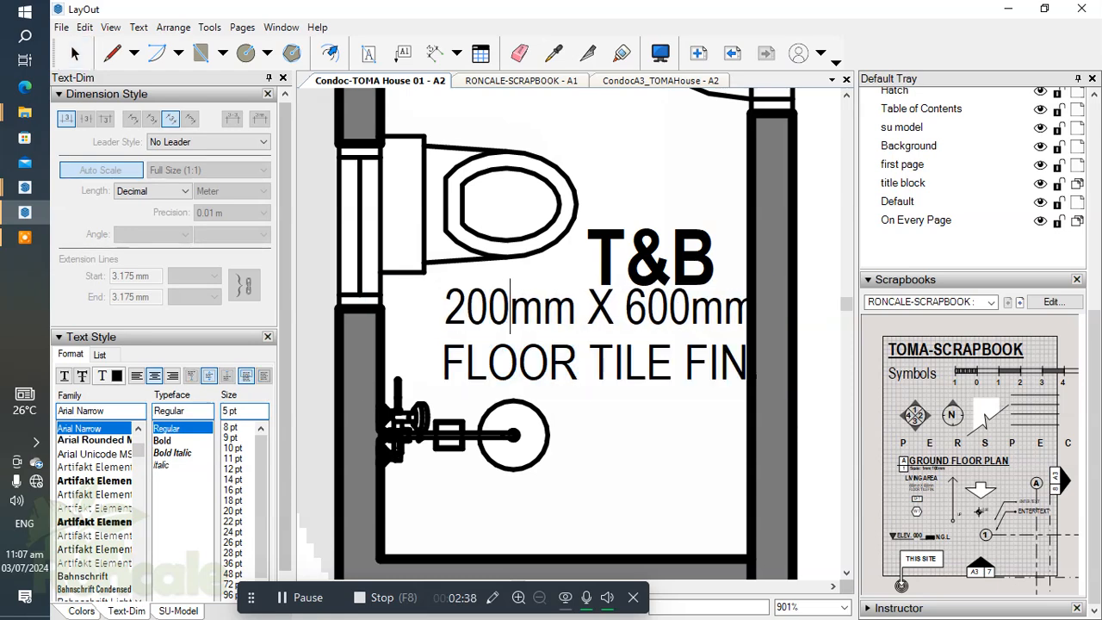
text(2)
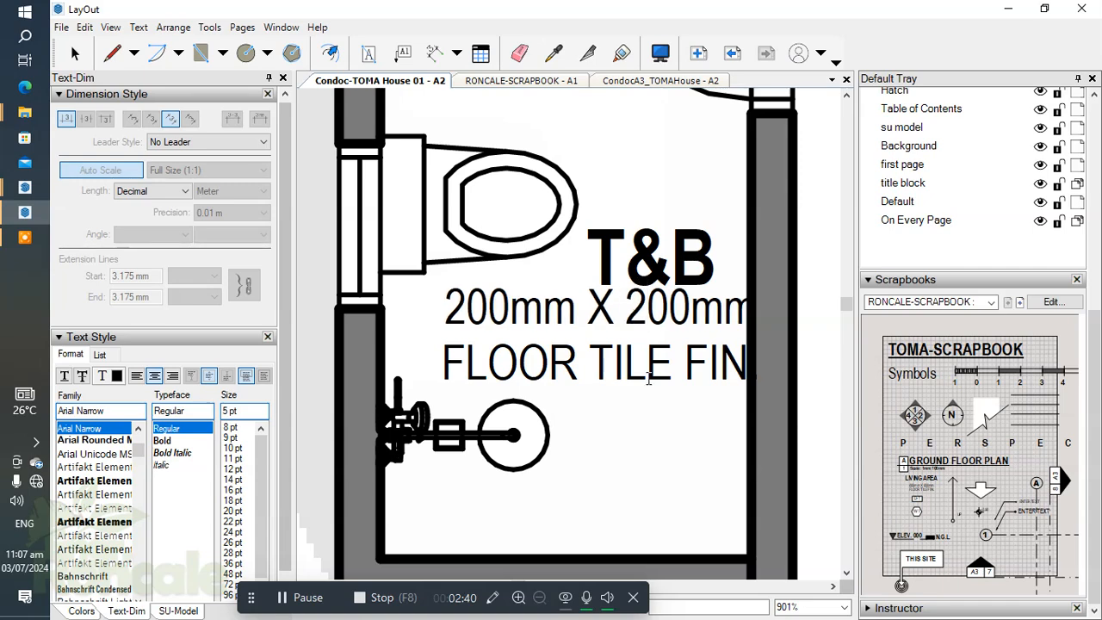
key(Escape)
Step: Shift the T&B label slightly up and to the left above its floor finish note
scroll(600, 330, down, 3)
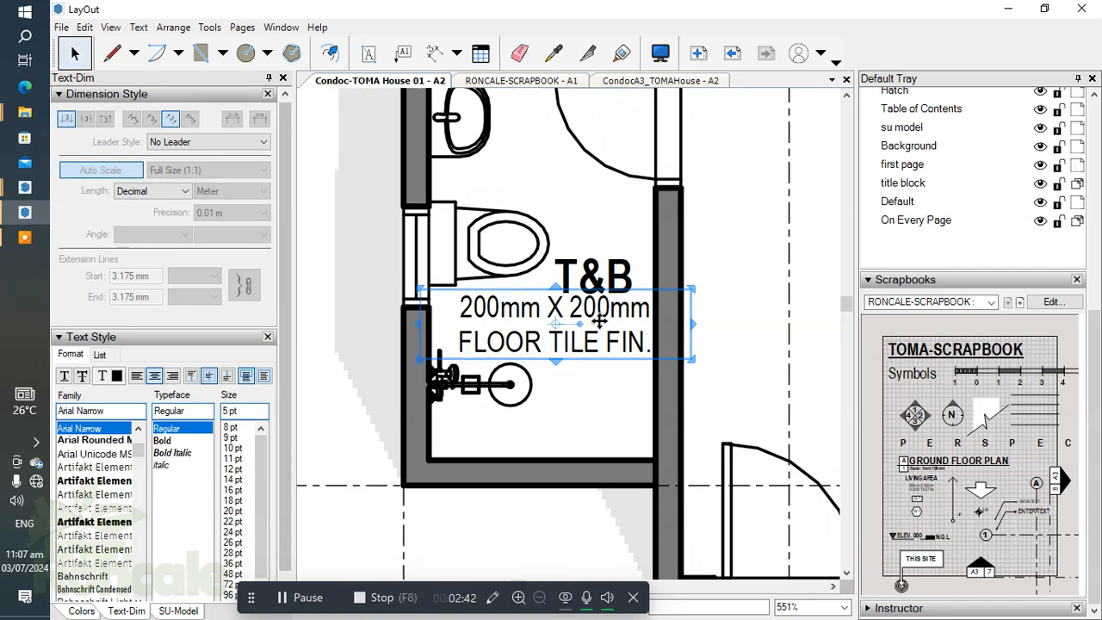
scroll(568, 284, up, 1)
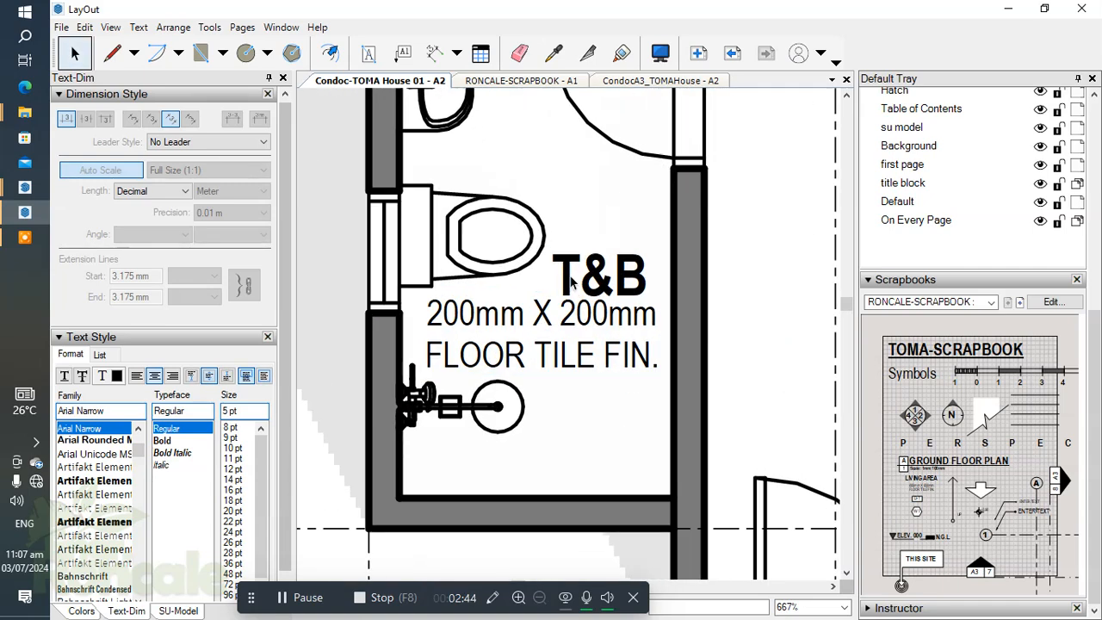
click(568, 274)
drag(569, 273, 568, 264)
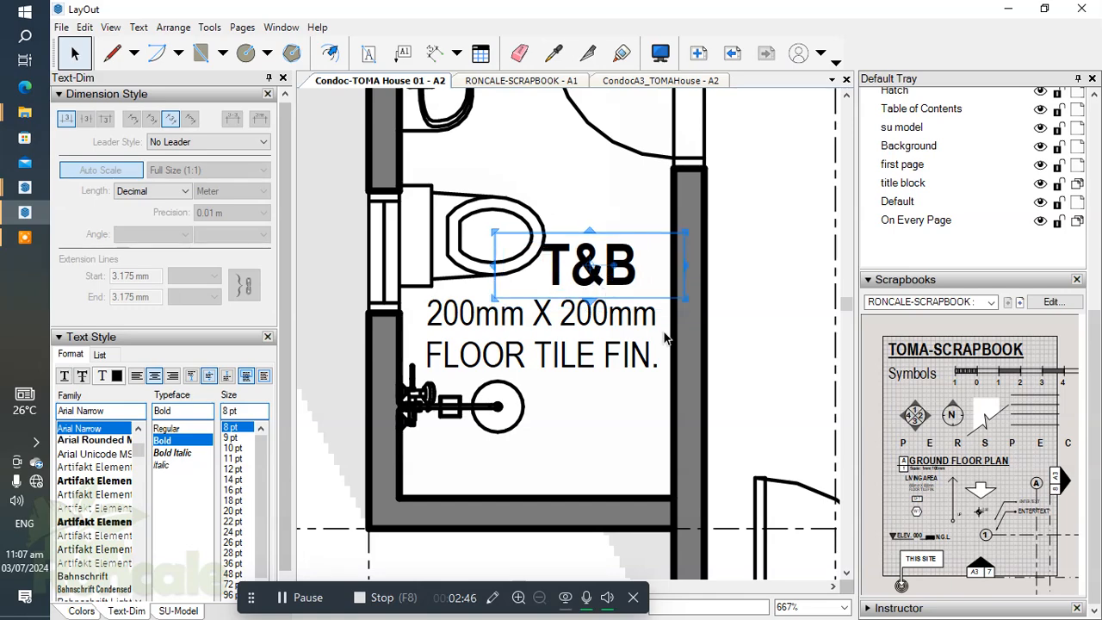
click(587, 456)
Step: Review the floor finish notes across the kitchen, living area, porch, dining and laundry
scroll(576, 465, down, 5)
middle_drag(576, 465, 492, 455)
scroll(749, 407, down, 1)
middle_drag(749, 406, 466, 298)
scroll(492, 319, up, 1)
scroll(495, 319, down, 2)
middle_drag(699, 302, 609, 372)
scroll(649, 290, down, 2)
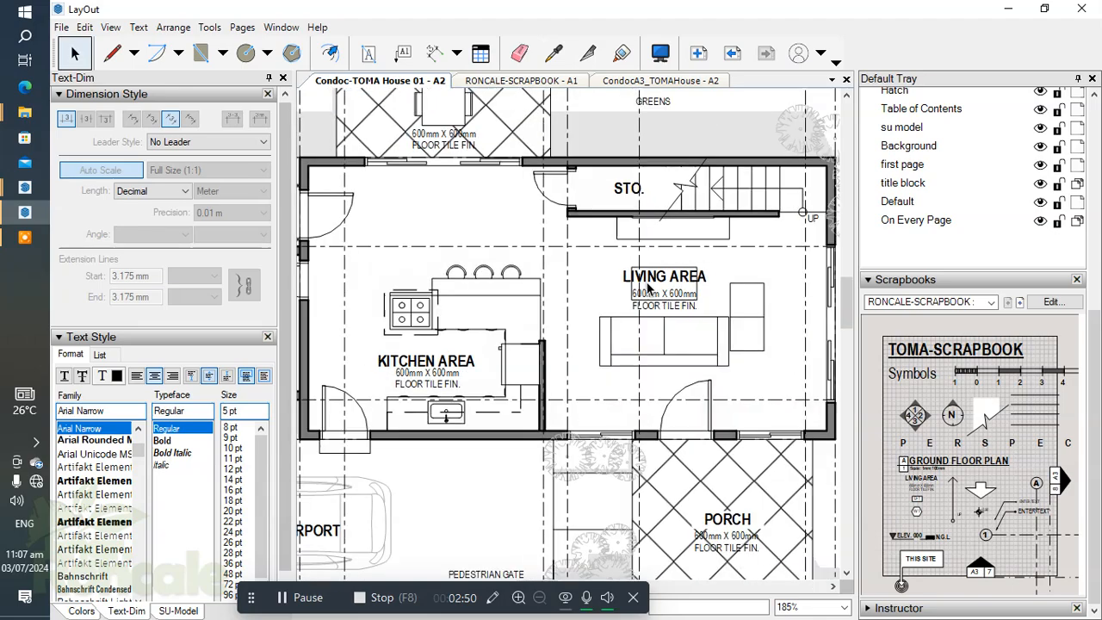
middle_drag(721, 527, 640, 450)
scroll(639, 443, up, 4)
scroll(619, 387, down, 2)
middle_drag(387, 121, 609, 384)
scroll(610, 384, down, 1)
scroll(609, 382, up, 3)
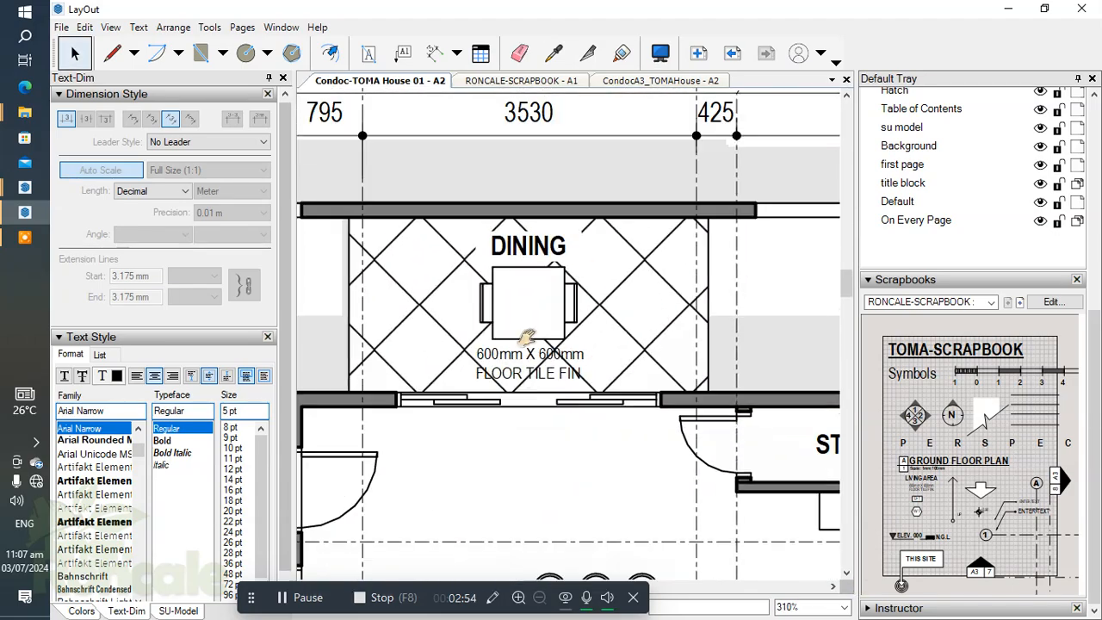
middle_drag(614, 420, 572, 270)
middle_drag(659, 377, 639, 328)
scroll(580, 295, down, 3)
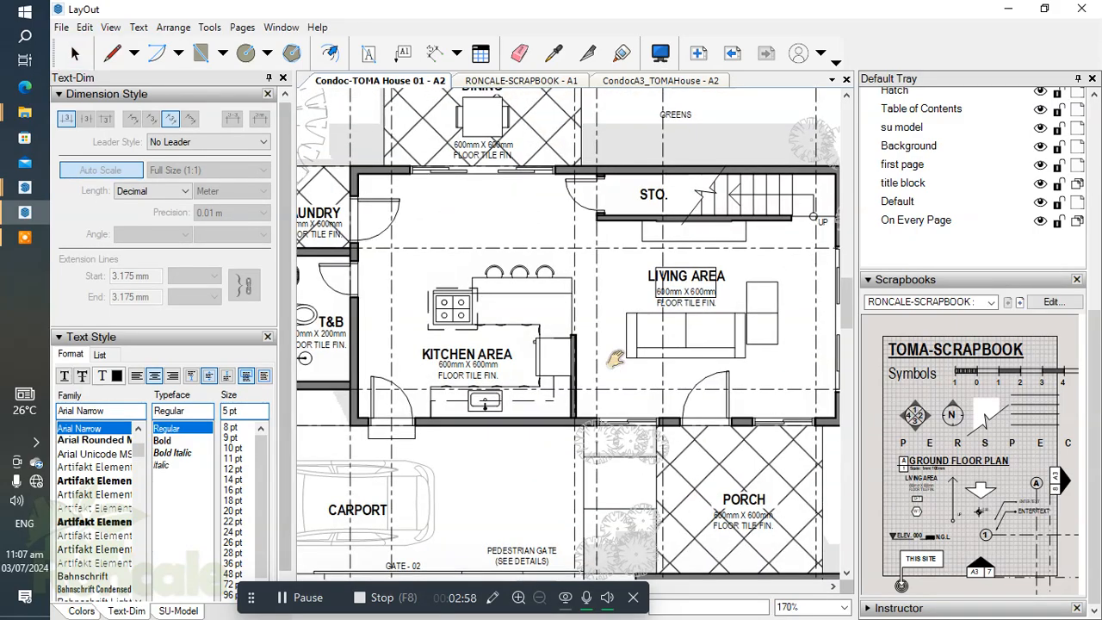
middle_drag(559, 309, 541, 304)
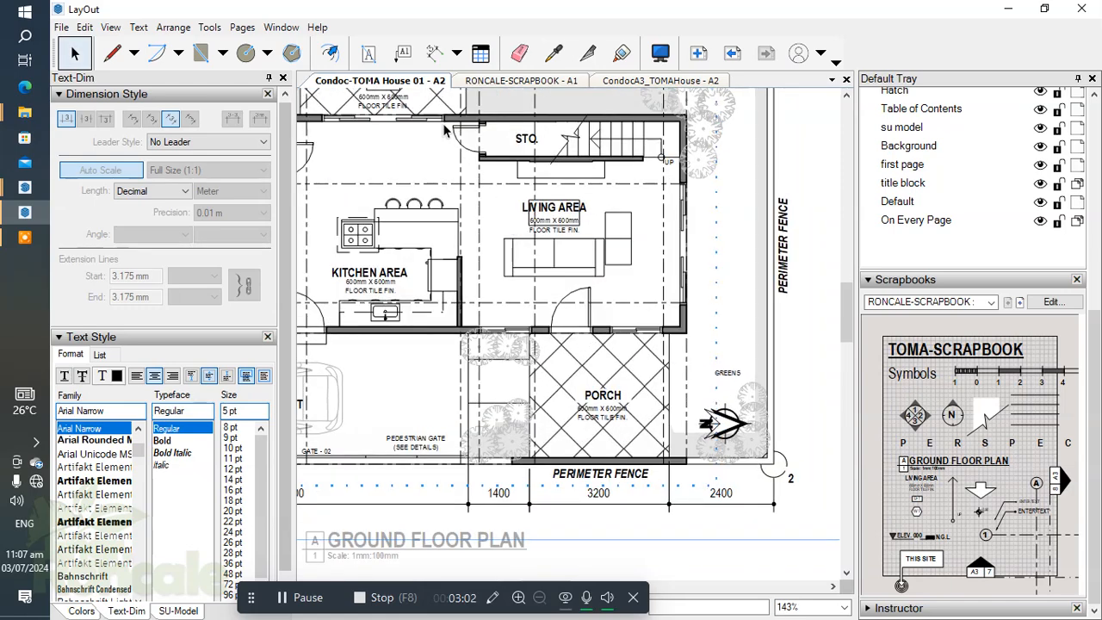
Step: Place the scrapbook's spot elevation symbol in the open floor beside the LIVING AREA label
scroll(598, 426, up, 5)
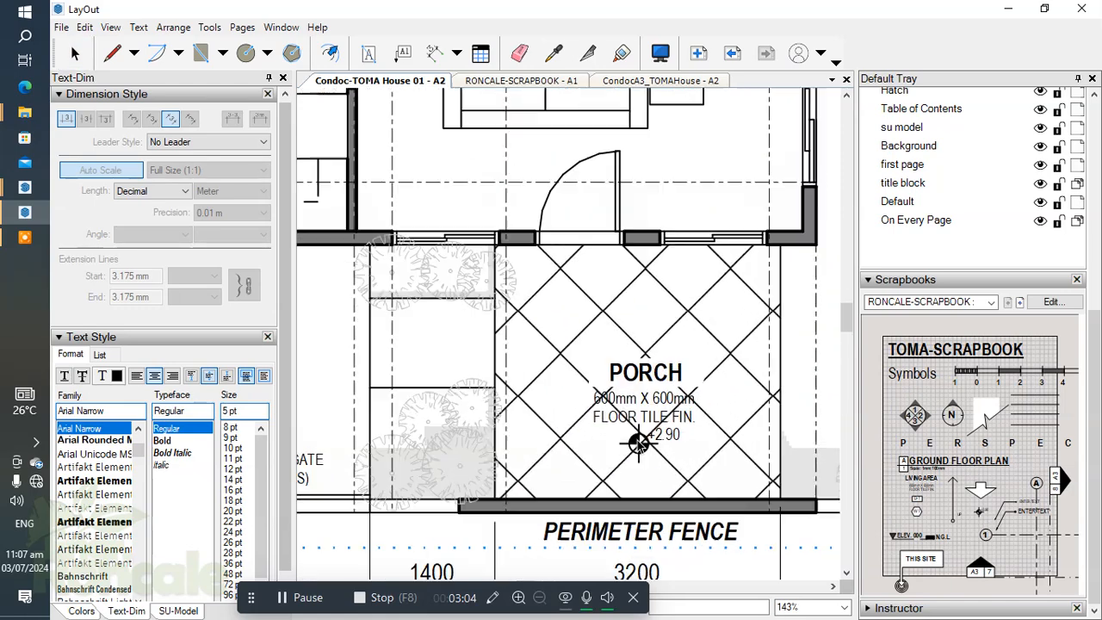
scroll(598, 426, down, 4)
middle_drag(600, 419, 656, 539)
scroll(510, 325, up, 1)
middle_drag(507, 284, 541, 434)
scroll(507, 260, up, 3)
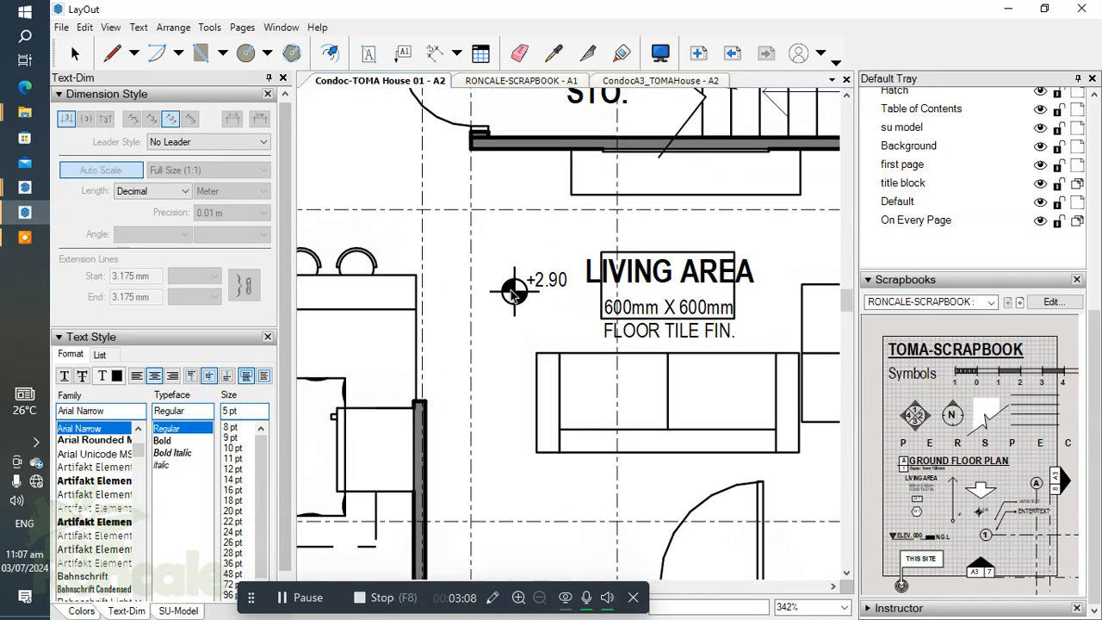
click(514, 295)
Step: Create a new layer named "Spot Elev." above Labels
scroll(555, 317, up, 4)
scroll(541, 287, down, 1)
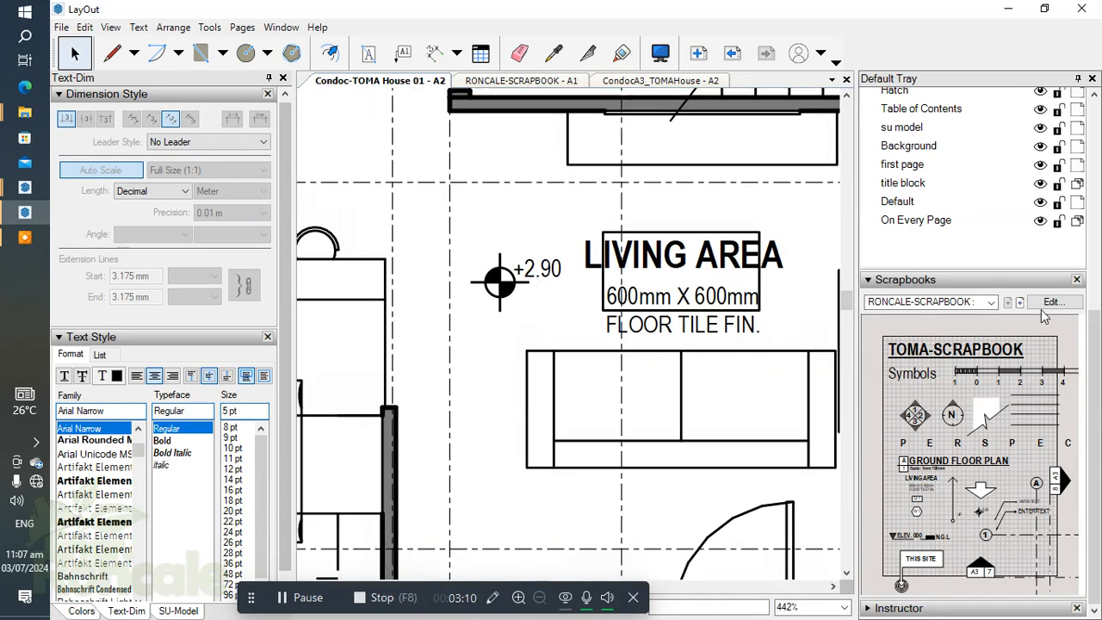
drag(1092, 500, 1092, 338)
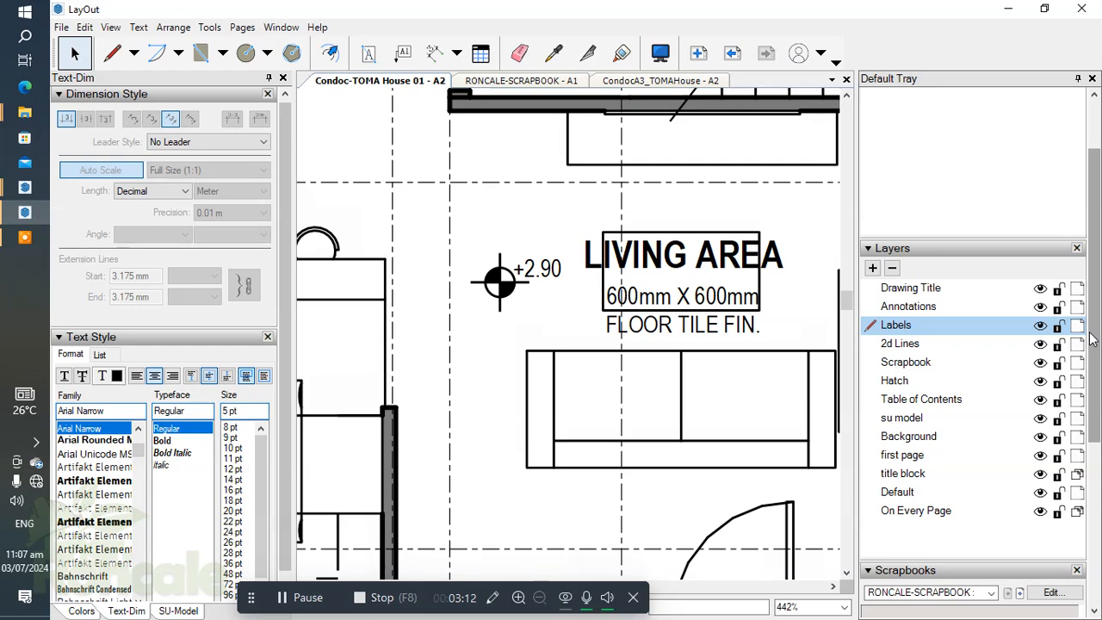
click(873, 267)
text(Spot E)
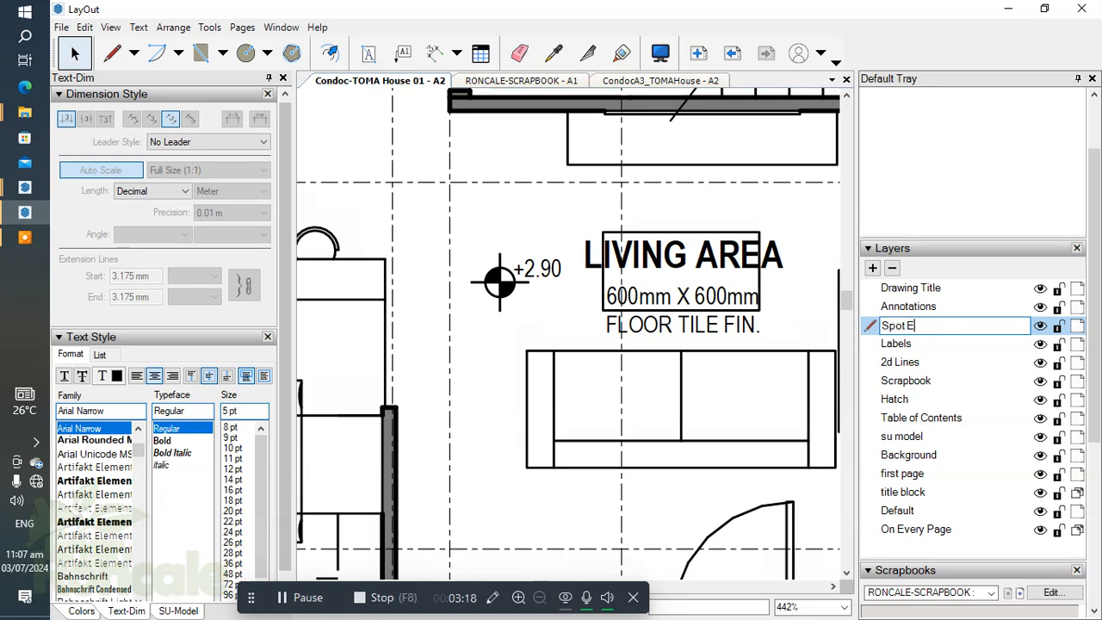
key(Return)
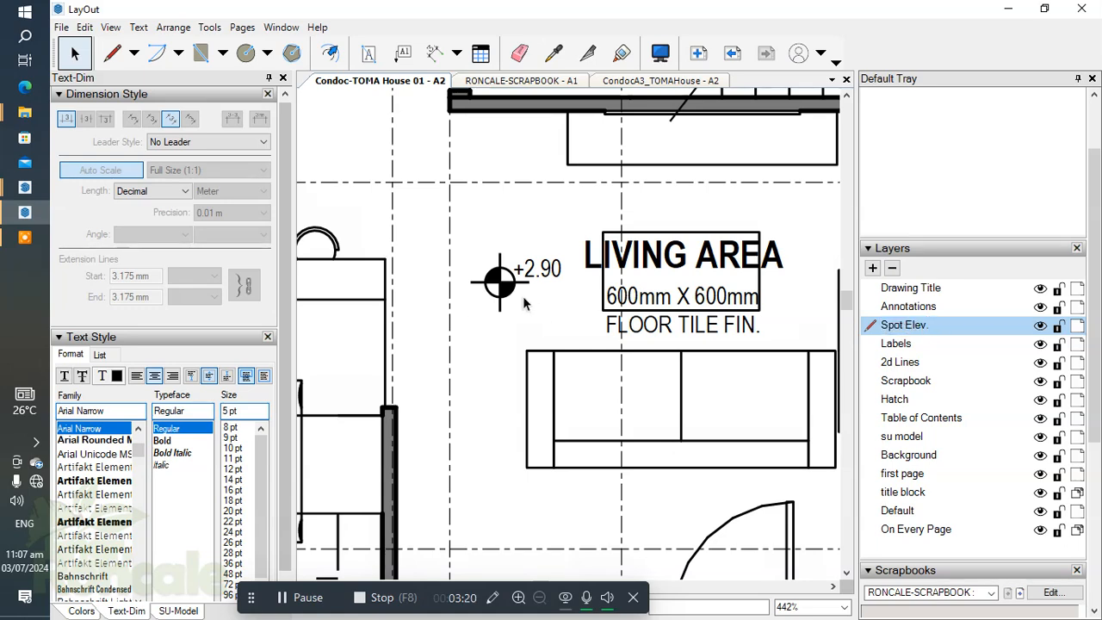
Step: Move the living area's spot elevation symbol to the Spot Elev. layer
click(488, 303)
right_click(483, 312)
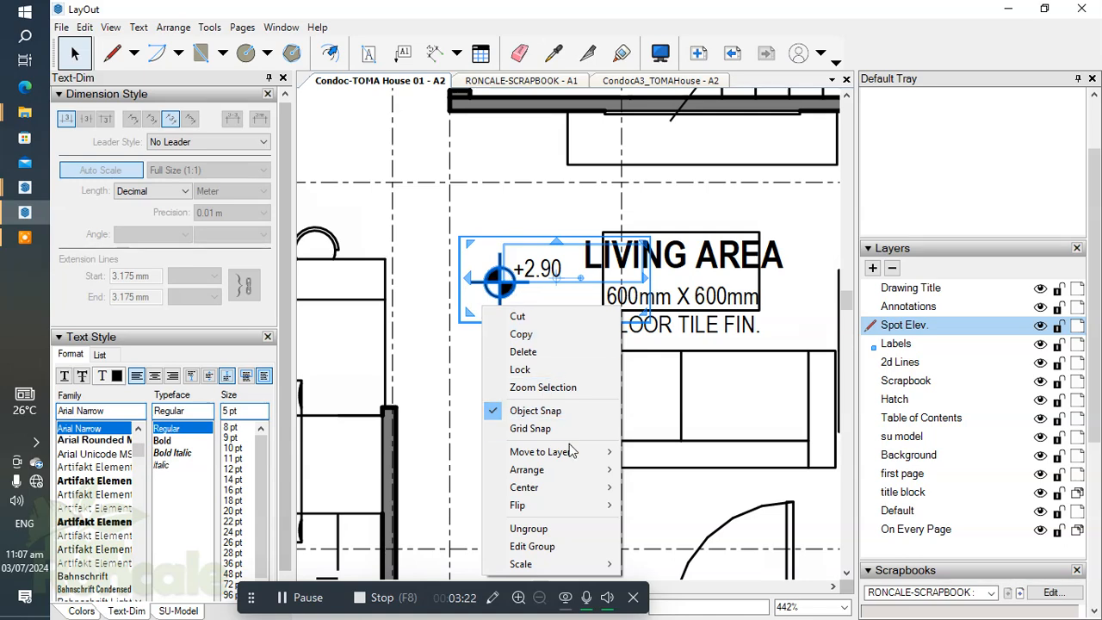
mouse_move(572, 451)
click(664, 265)
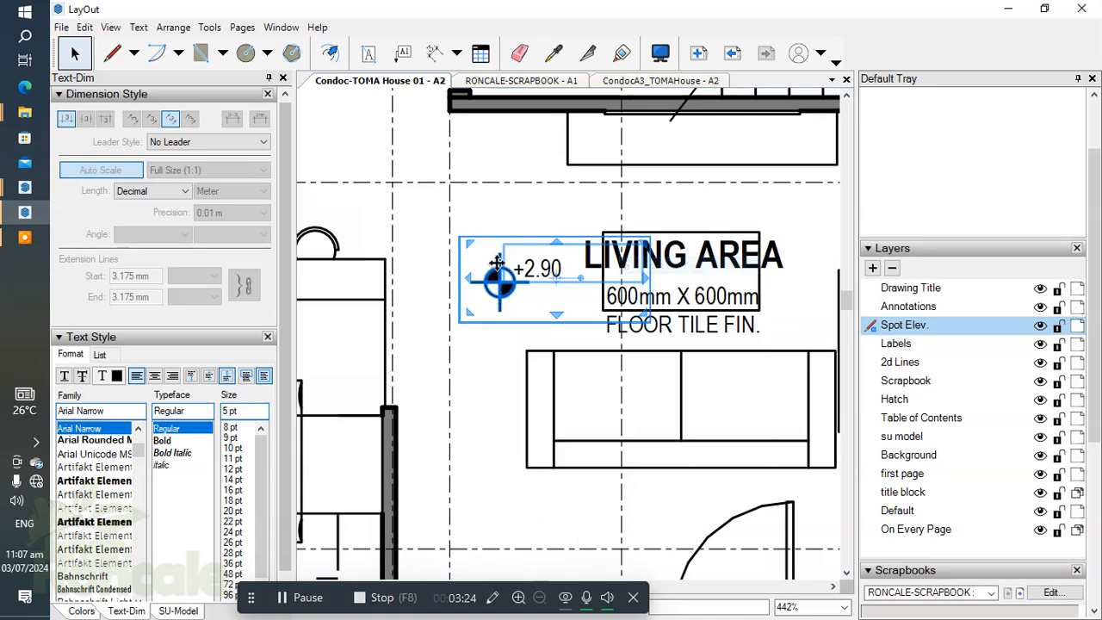
Step: Set the living area's spot elevation text to +0.4m
double_click(555, 269)
click(570, 271)
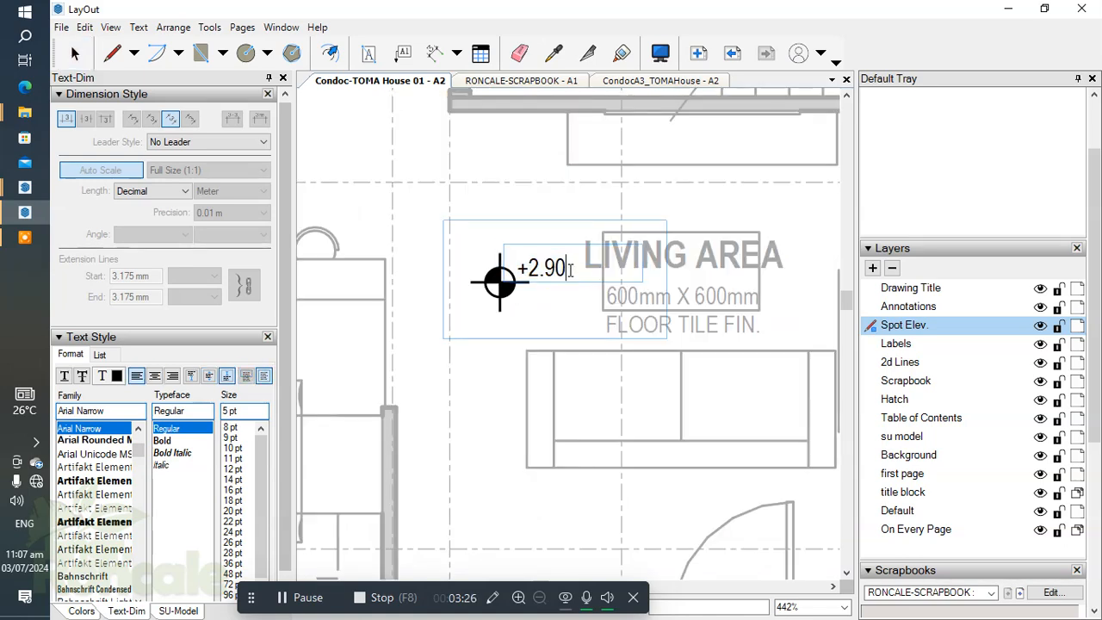
text(0.4m)
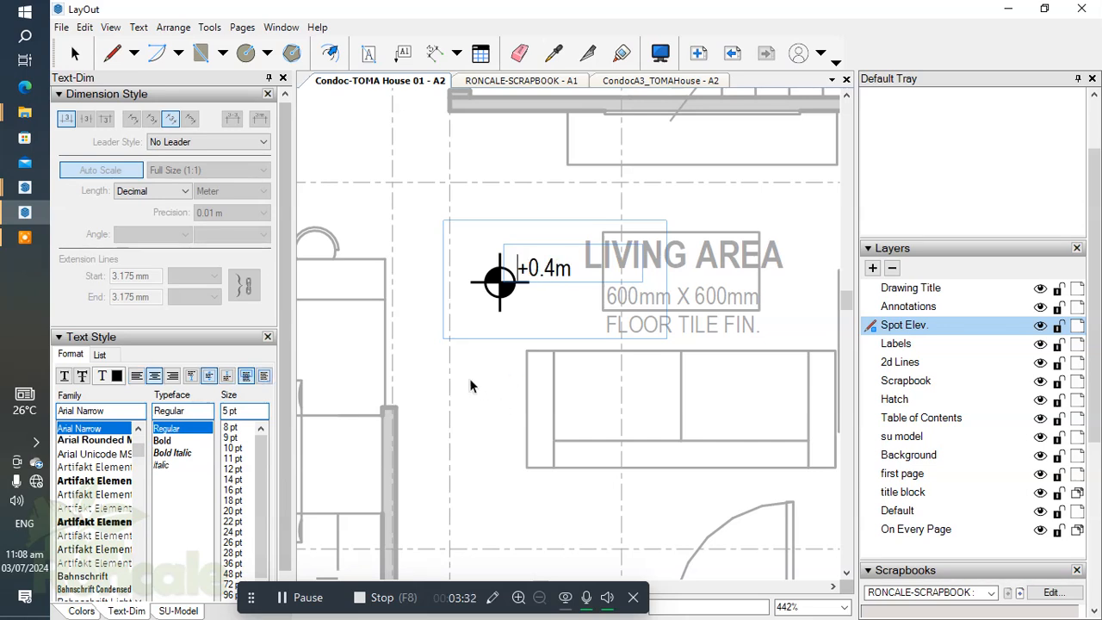
Step: Copy the living area's spot elevation symbol to above the PORCH label and set its value to +0.35m
scroll(470, 378, down, 5)
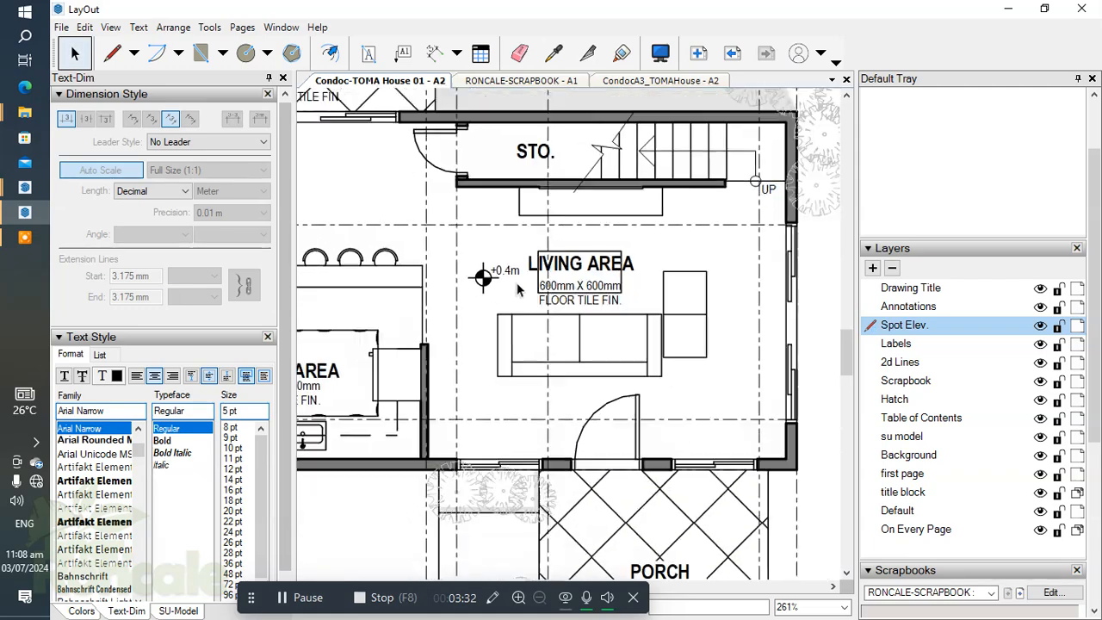
middle_drag(463, 195, 439, 146)
mouse_move(439, 147)
mouse_down()
mouse_move(564, 328)
mouse_move(590, 396)
mouse_move(577, 401)
mouse_up()
scroll(584, 409, up, 5)
scroll(605, 405, up, 2)
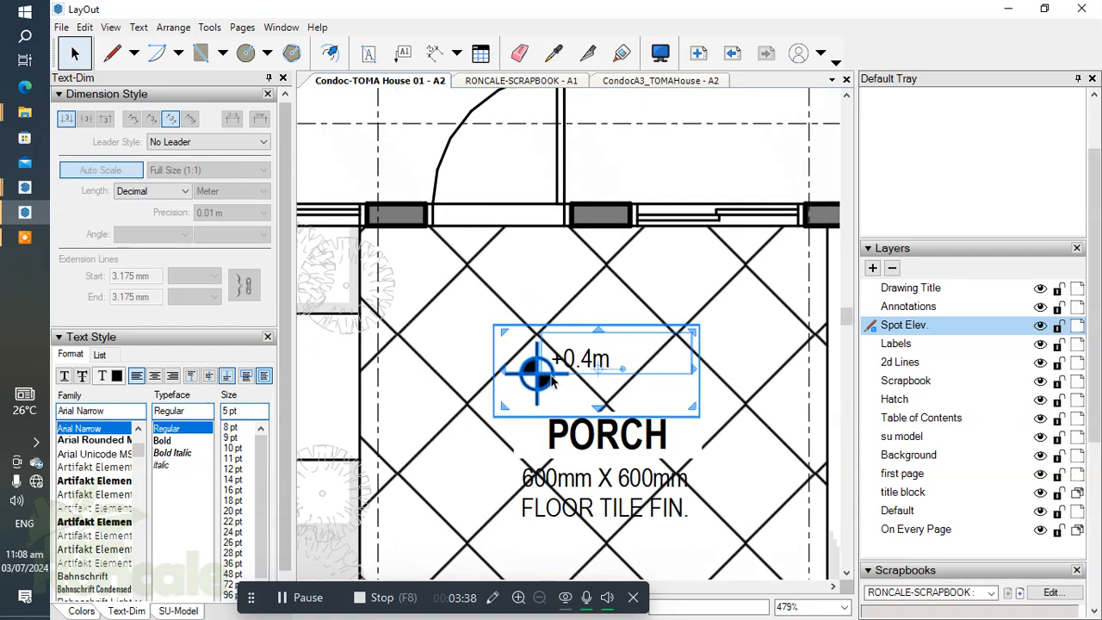
double_click(553, 382)
click(601, 360)
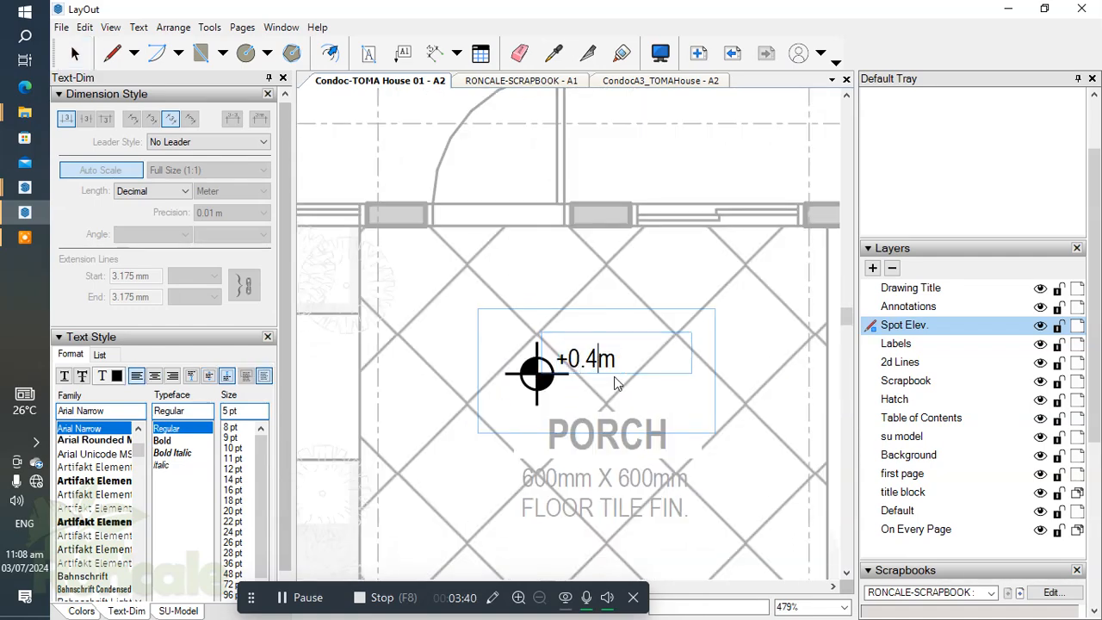
click(769, 300)
Step: Move the porch's spot elevation symbol to below the floor finish note, toward the perimeter fence
scroll(532, 302, down, 4)
mouse_move(539, 334)
middle_down()
mouse_move(605, 320)
mouse_move(655, 379)
middle_up()
scroll(610, 326, up, 3)
click(587, 335)
scroll(577, 335, down, 4)
scroll(639, 329, up, 1)
middle_drag(639, 329, 662, 379)
scroll(680, 439, up, 3)
middle_drag(680, 439, 507, 283)
scroll(640, 329, up, 1)
drag(560, 293, 659, 428)
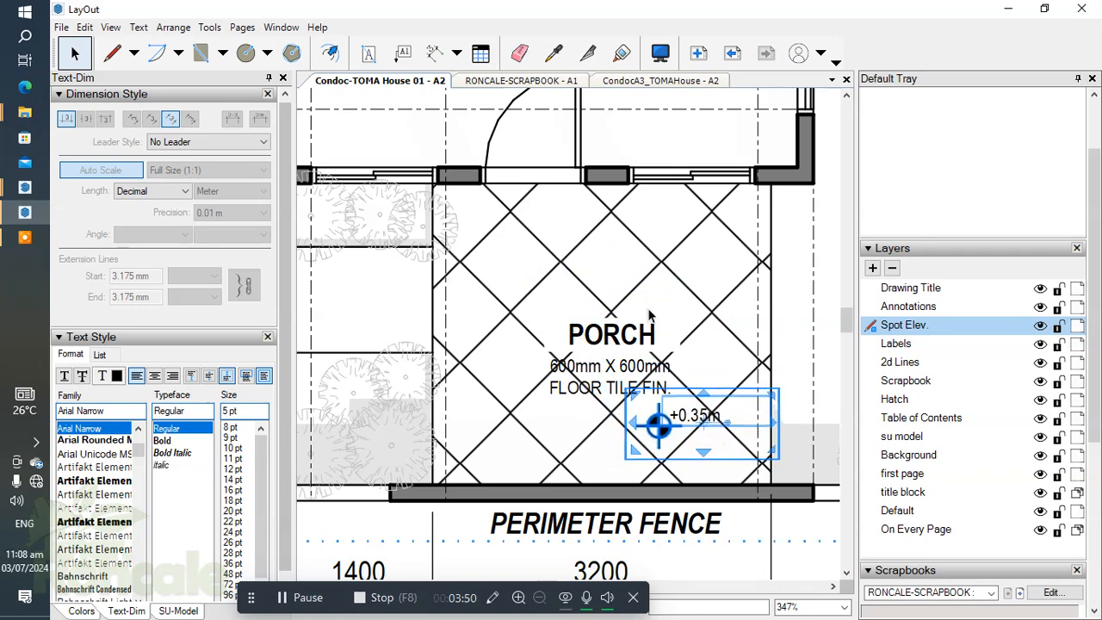
Step: Copy the living area's spot elevation symbol into the toilet and bath, above the T&B label
scroll(647, 310, down, 1)
click(645, 323)
scroll(644, 325, down, 1)
middle_drag(464, 122, 667, 288)
scroll(581, 252, up, 2)
click(732, 309)
scroll(750, 303, down, 1)
middle_drag(750, 304, 761, 308)
scroll(758, 308, down, 1)
drag(761, 310, 433, 324)
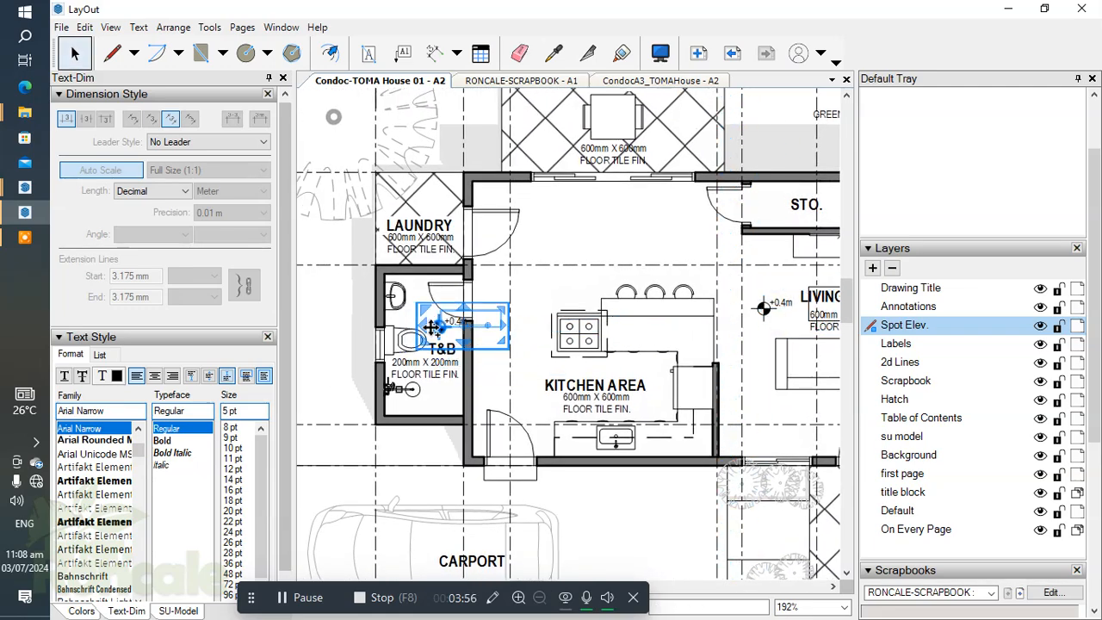
Step: Nudge the toilet and bath's spot elevation symbol into the open floor area between the water closet and the door
scroll(472, 315, up, 4)
key(Left)
key(Left)
key(Left)
key(Left)
key(Up)
key(Up)
key(Left)
key(Left)
key(Left)
key(Down)
key(Down)
key(Right)
key(Right)
key(Right)
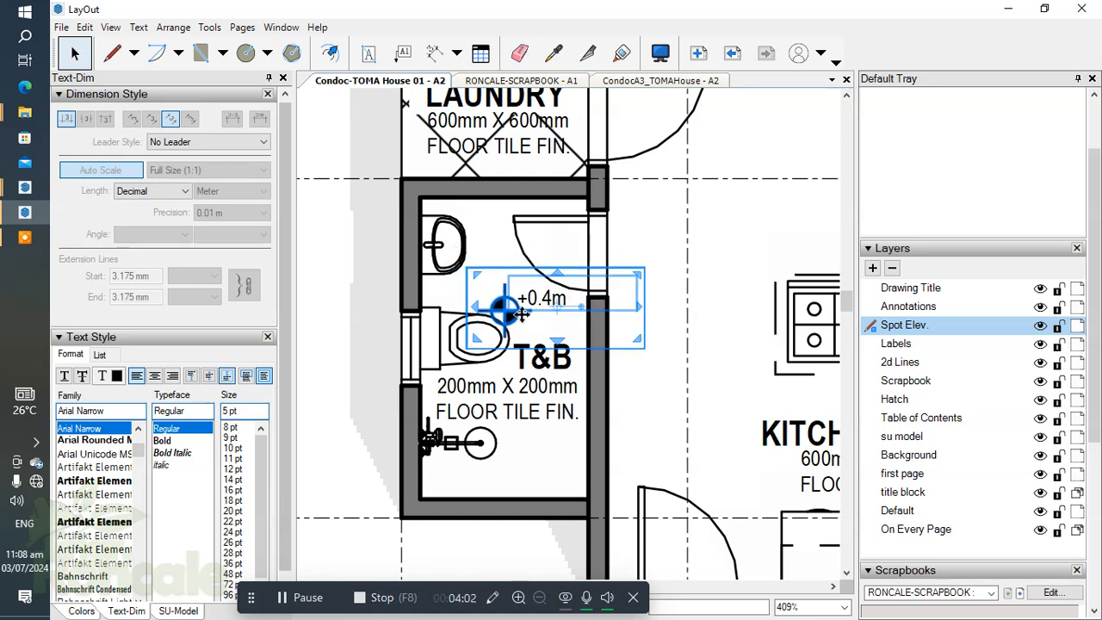
Step: Set the toilet and bath's spot elevation text to +0.35m
double_click(551, 298)
click(555, 297)
click(692, 298)
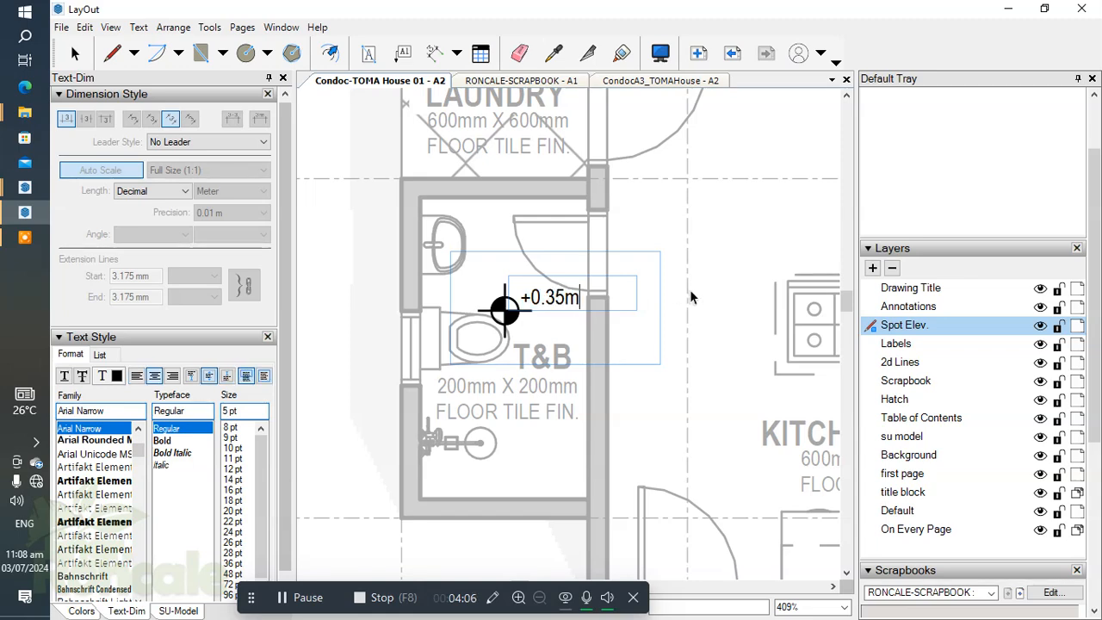
click(692, 297)
Step: Move the toilet and bath's spot elevation symbol below its floor finish note, beside the shower
scroll(582, 310, up, 2)
middle_drag(574, 308, 492, 256)
scroll(494, 285, down, 3)
scroll(492, 257, up, 1)
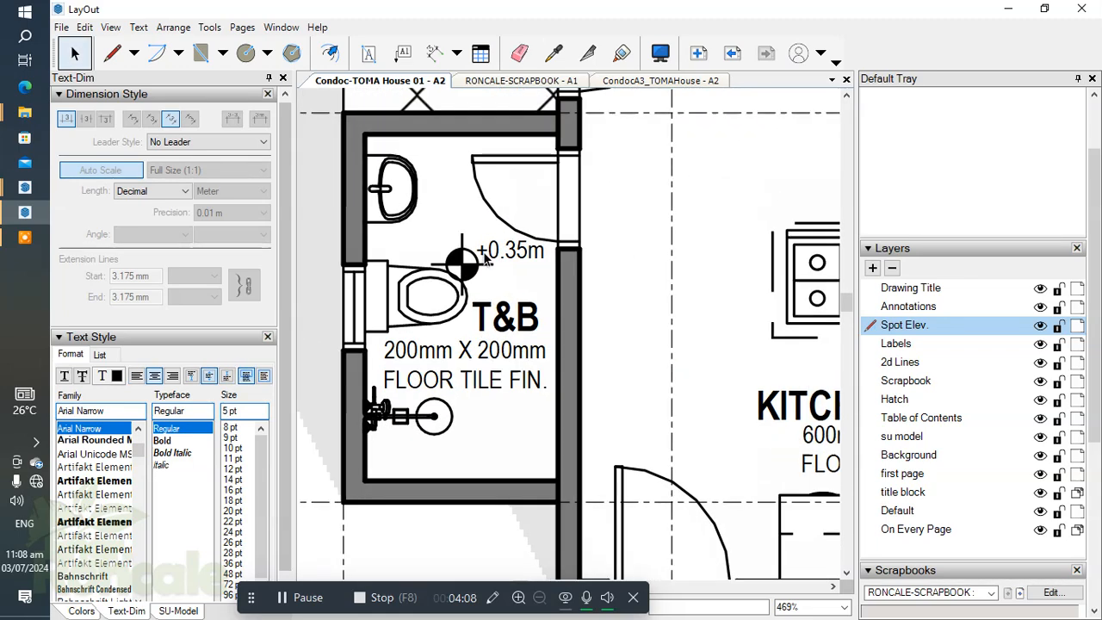
click(476, 263)
drag(476, 262, 458, 452)
Step: Copy the toilet and bath's +0.35m spot elevation symbol straight up into the laundry, above the LAUNDRY label
scroll(565, 319, down, 2)
middle_drag(567, 319, 582, 338)
scroll(493, 419, up, 3)
middle_drag(473, 420, 443, 524)
scroll(467, 327, down, 1)
middle_drag(495, 327, 478, 465)
scroll(484, 300, down, 1)
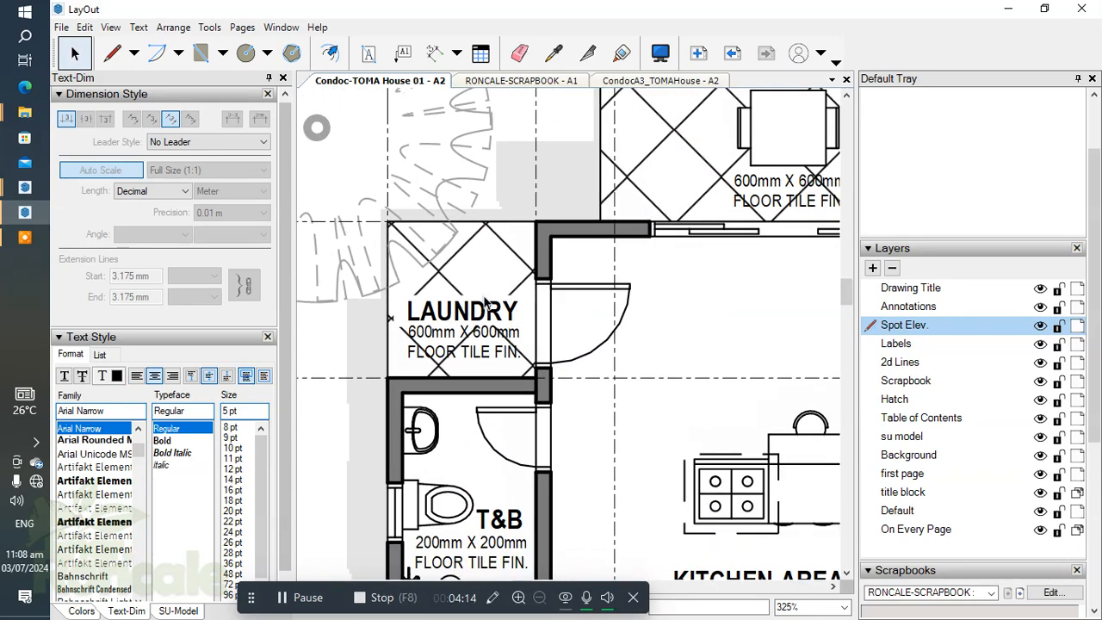
scroll(511, 369, up, 2)
middle_drag(476, 327, 455, 265)
scroll(455, 265, down, 2)
mouse_move(465, 502)
ctrl+mouse_down()
mouse_move(441, 415)
mouse_move(459, 203)
ctrl+mouse_up()
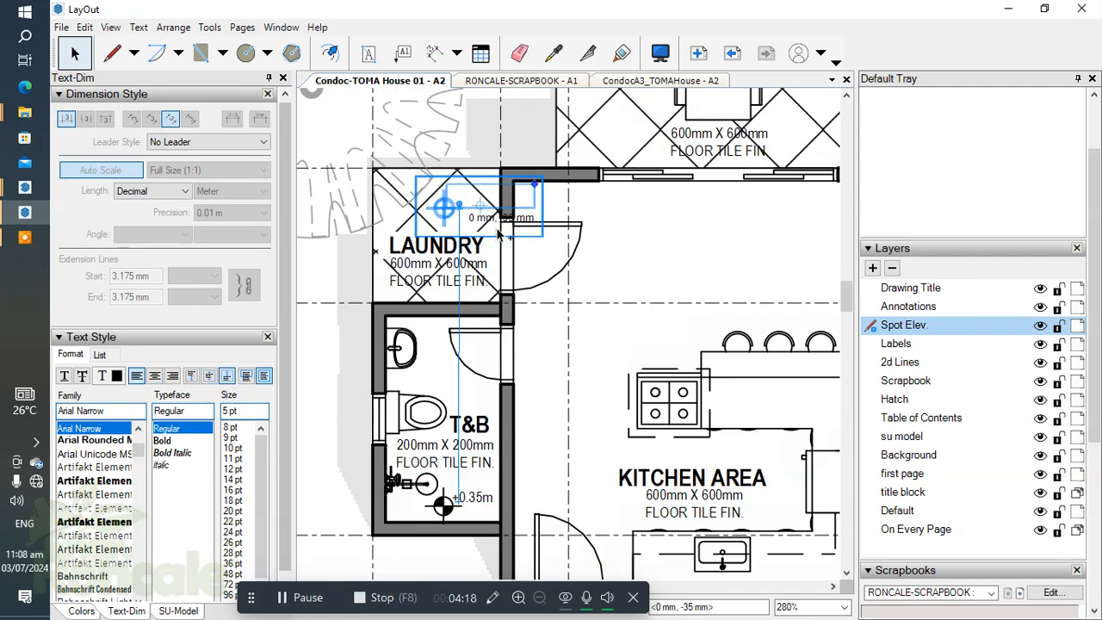
click(534, 254)
Step: Shift the laundry's spot elevation symbol slightly down, closer to the LAUNDRY label
scroll(537, 263, down, 1)
middle_drag(534, 266, 526, 325)
scroll(490, 291, up, 3)
drag(461, 263, 460, 275)
drag(671, 273, 705, 318)
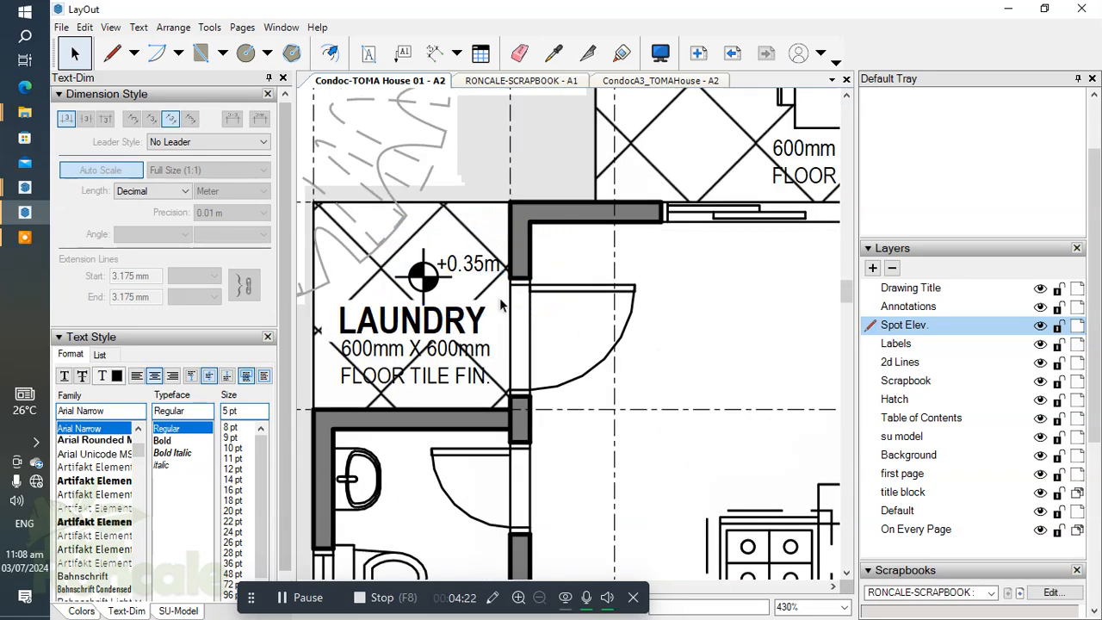
scroll(502, 305, down, 2)
drag(1094, 413, 1095, 578)
scroll(407, 387, up, 2)
scroll(387, 317, up, 1)
scroll(388, 310, down, 1)
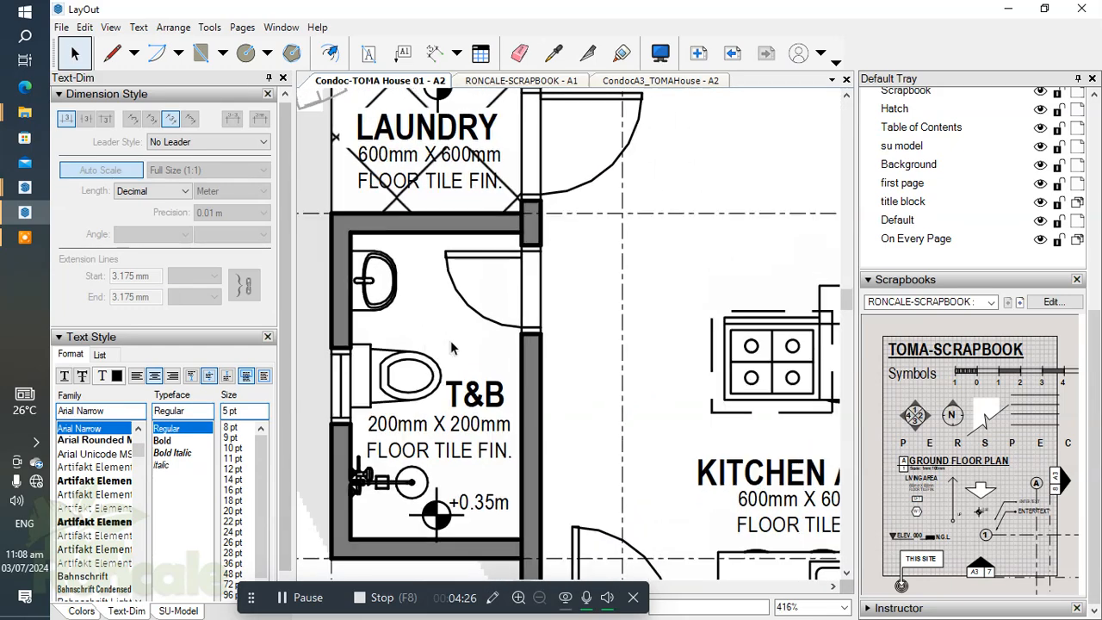
click(406, 57)
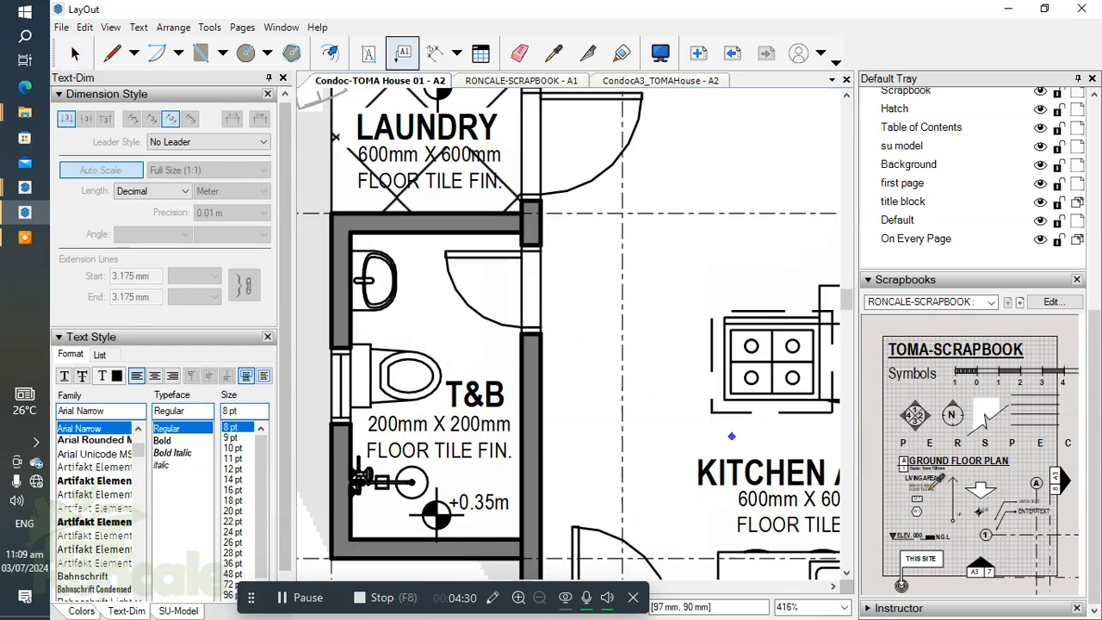
middle_drag(661, 264, 639, 270)
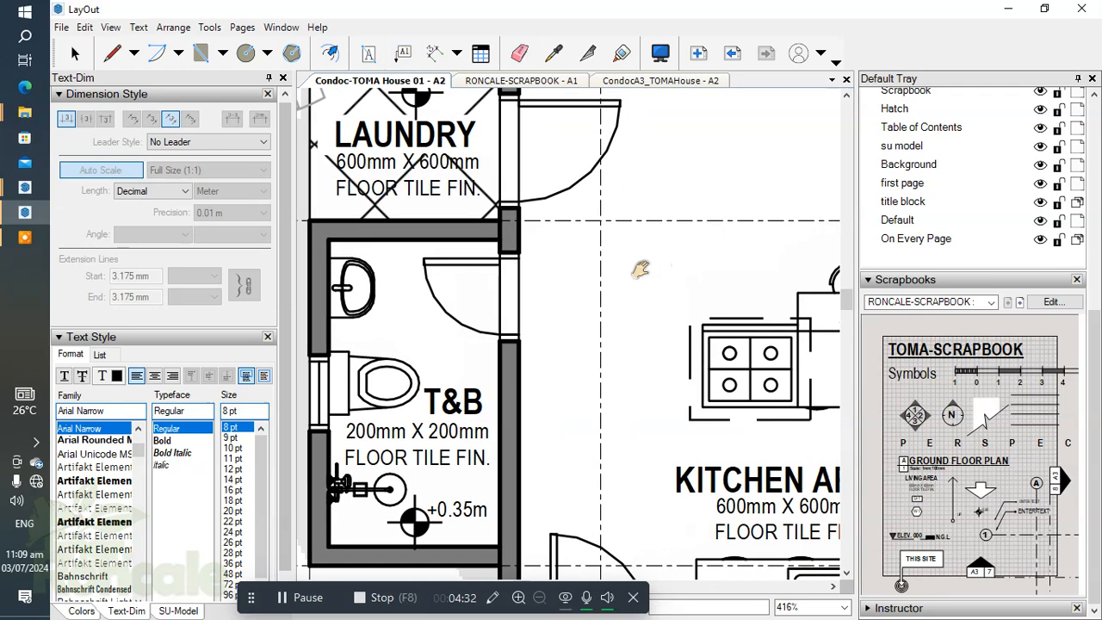
key(space)
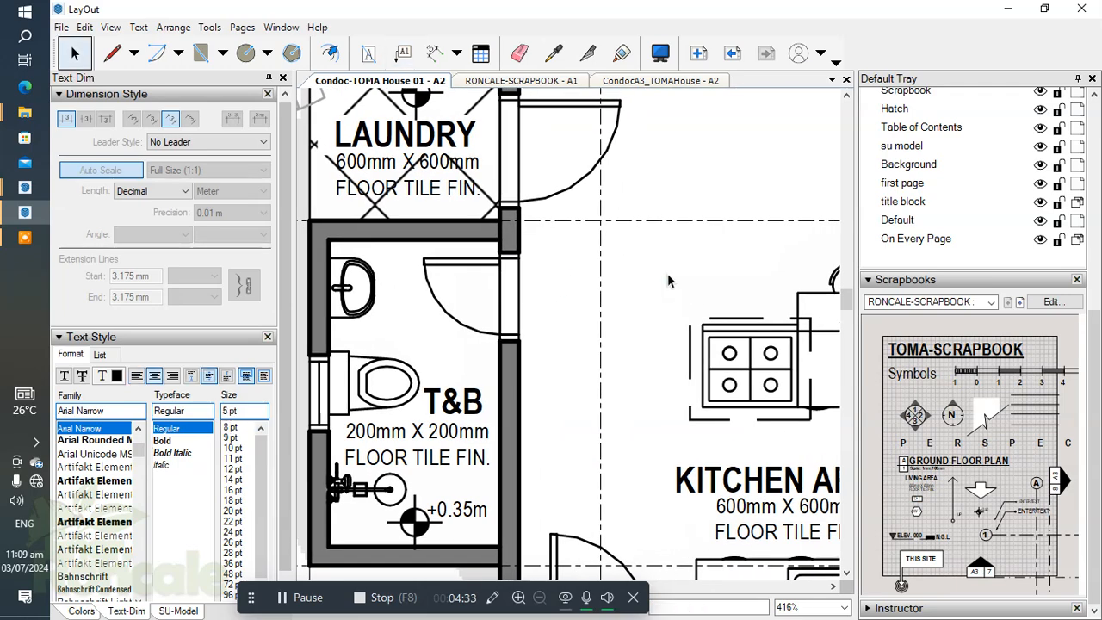
Step: Switch to the RONCALE-SCRAPBOOK document and bring its ENTER TEXT leader labels into view
click(475, 81)
scroll(521, 317, up, 5)
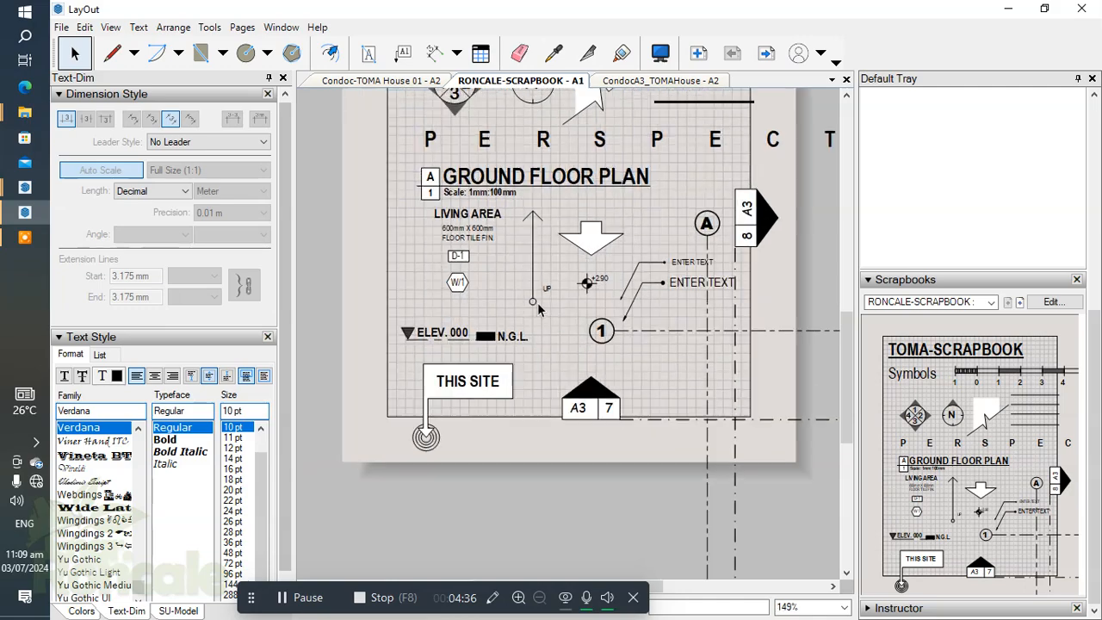
scroll(552, 295, down, 2)
middle_drag(552, 294, 498, 325)
scroll(480, 250, up, 2)
scroll(484, 251, down, 2)
middle_drag(564, 271, 413, 233)
Step: Draw a new label with a bent leader below the two ENTER TEXT labels, in their sampled style, keeping the default text
click(402, 53)
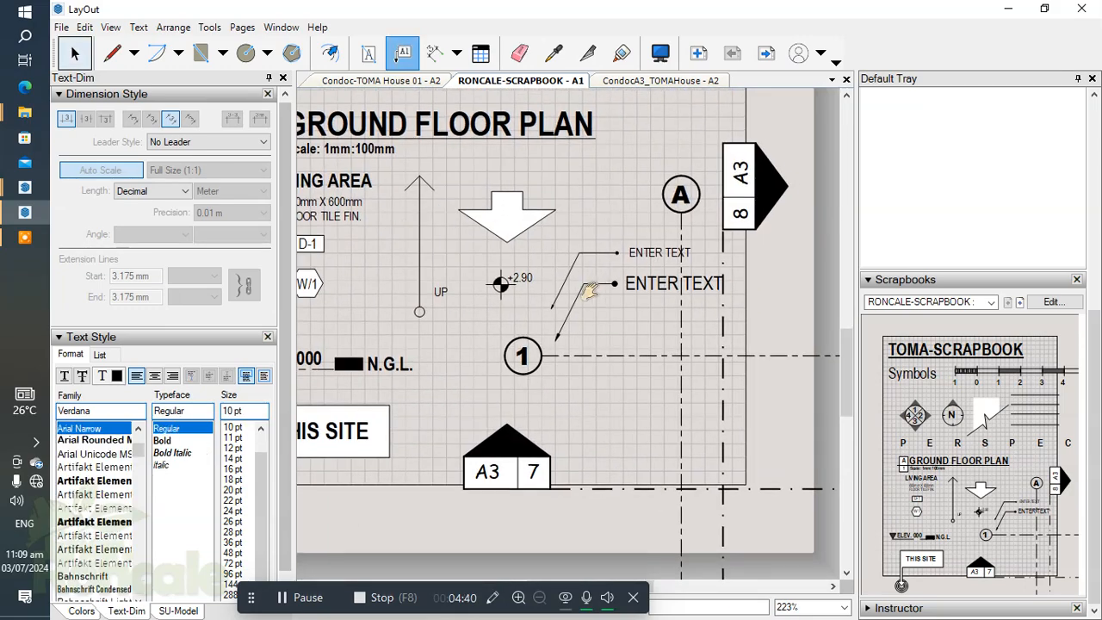
scroll(469, 254, up, 4)
scroll(484, 359, down, 1)
middle_drag(485, 359, 480, 240)
scroll(530, 355, up, 1)
middle_drag(530, 355, 569, 307)
click(462, 378)
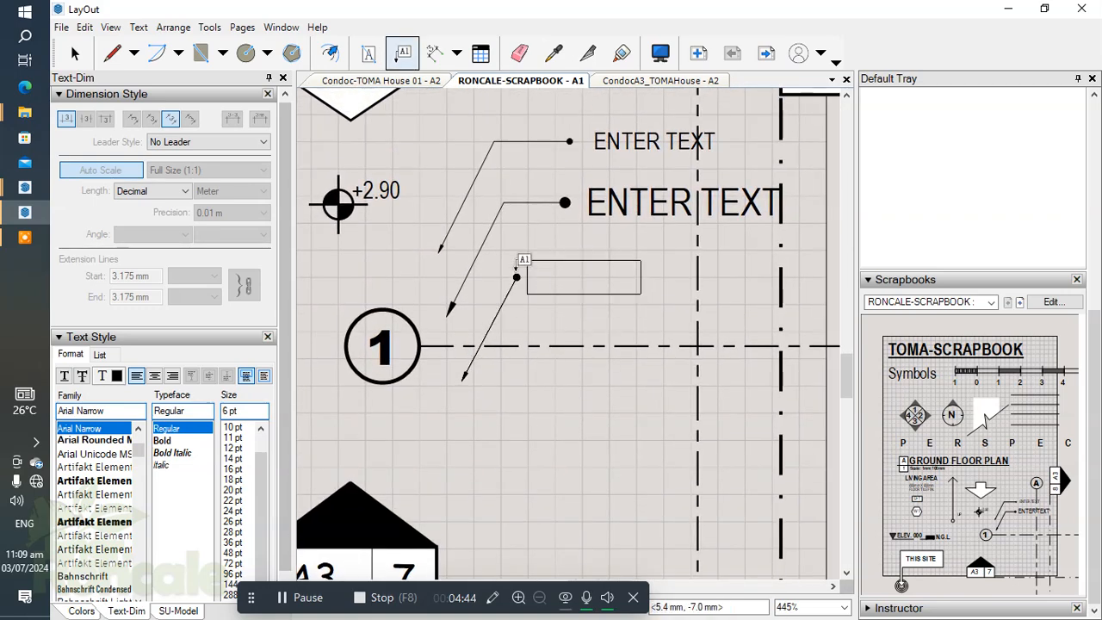
click(517, 265)
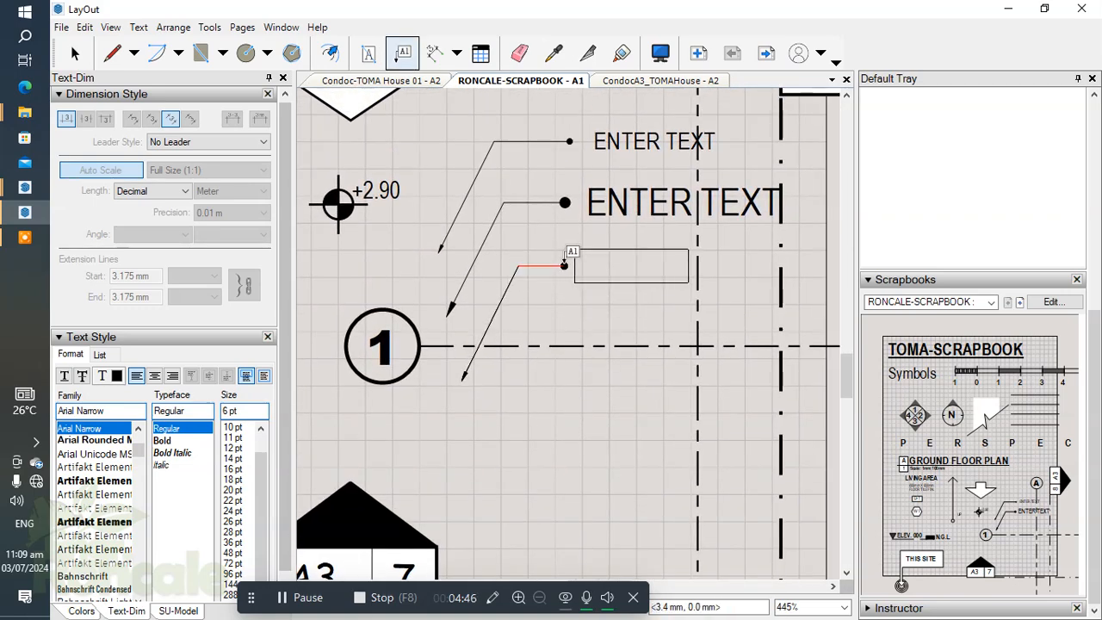
click(564, 266)
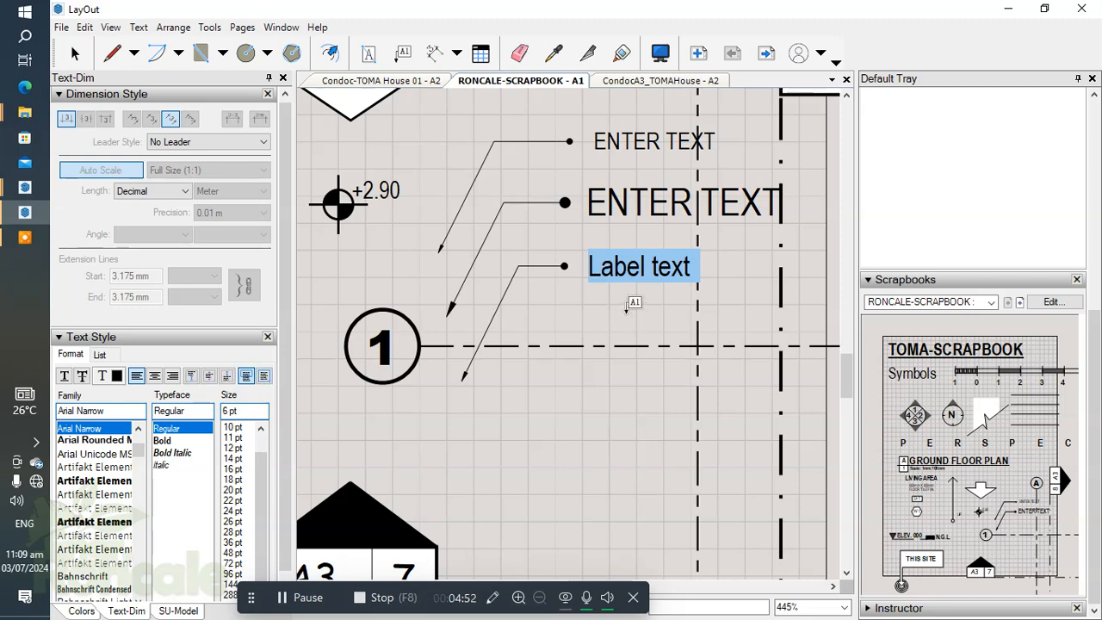
key(Escape)
scroll(600, 284, up, 2)
Step: Select the new label in the scrapbook and bring up its stroke and arrow settings
key(space)
click(565, 287)
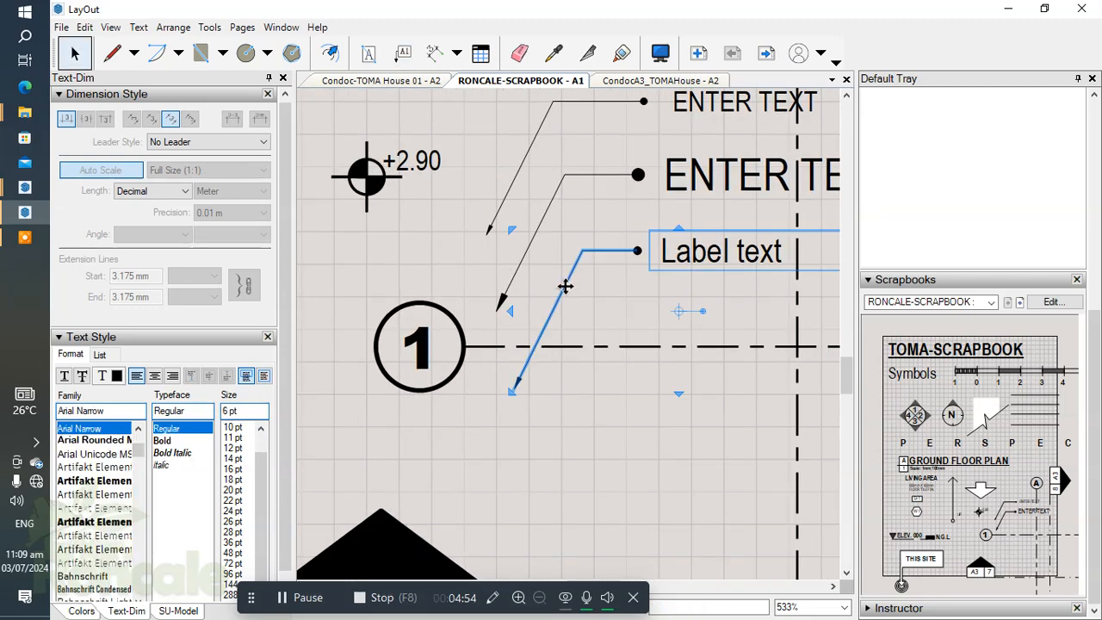
click(81, 611)
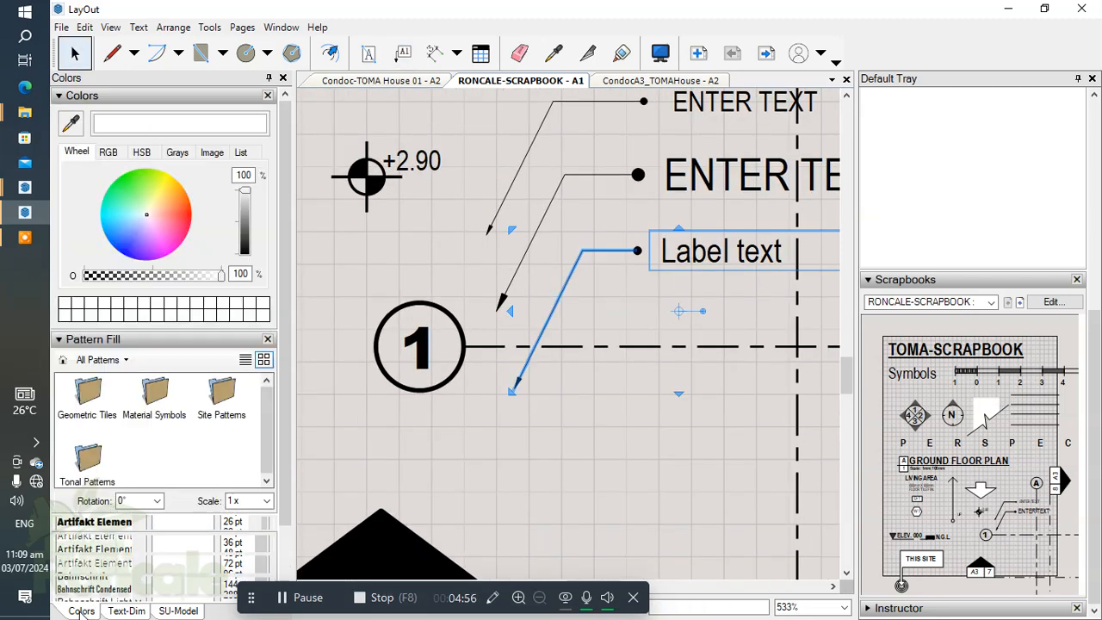
scroll(215, 491, down, 2)
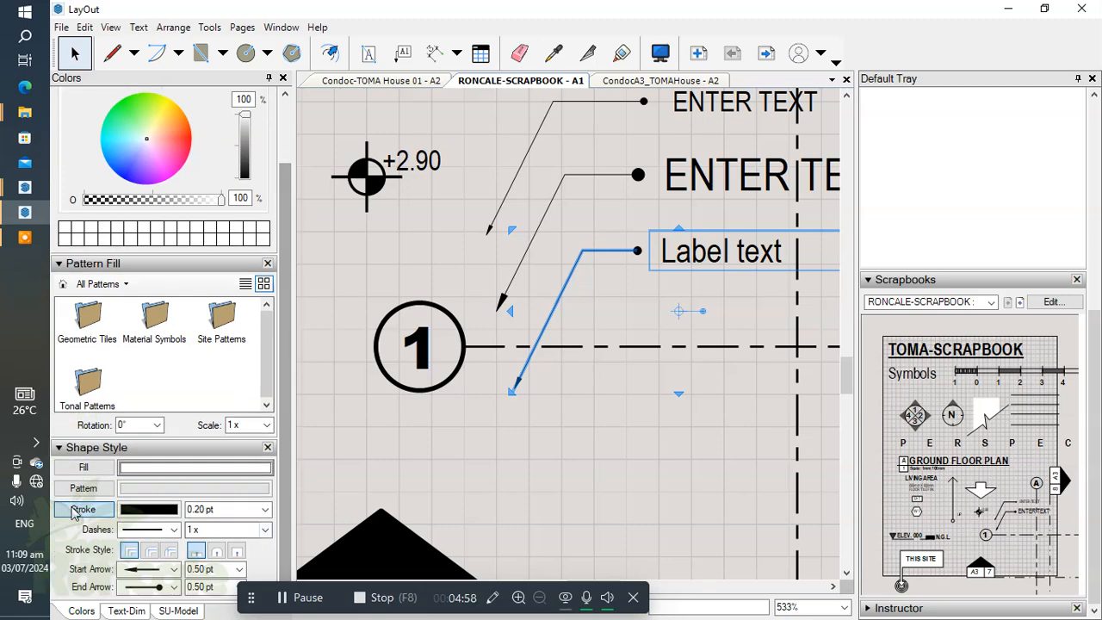
click(638, 502)
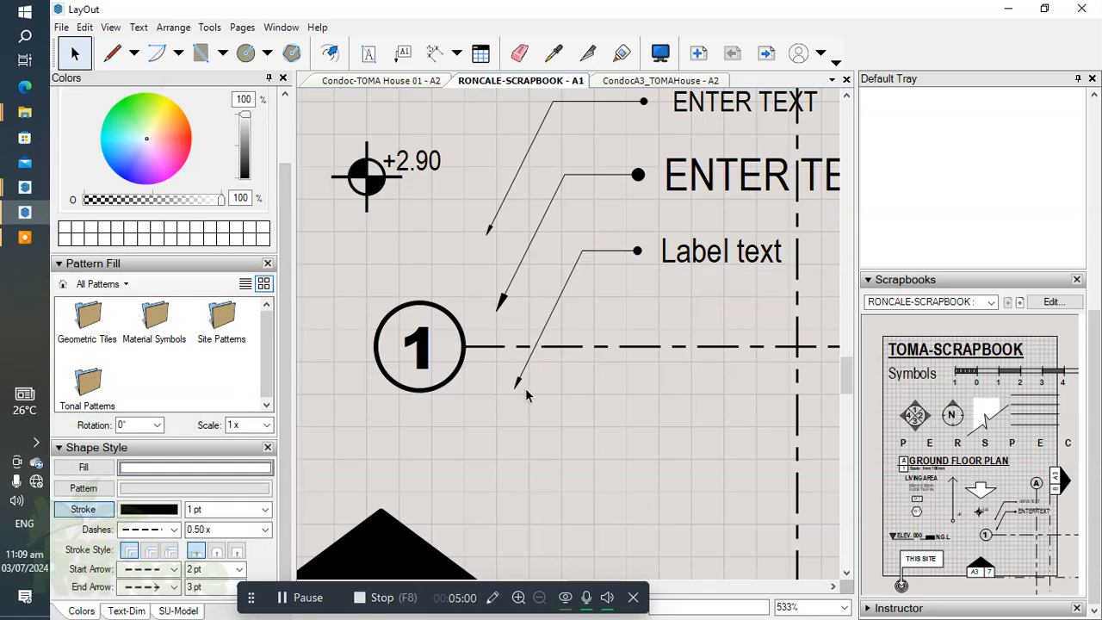
click(523, 365)
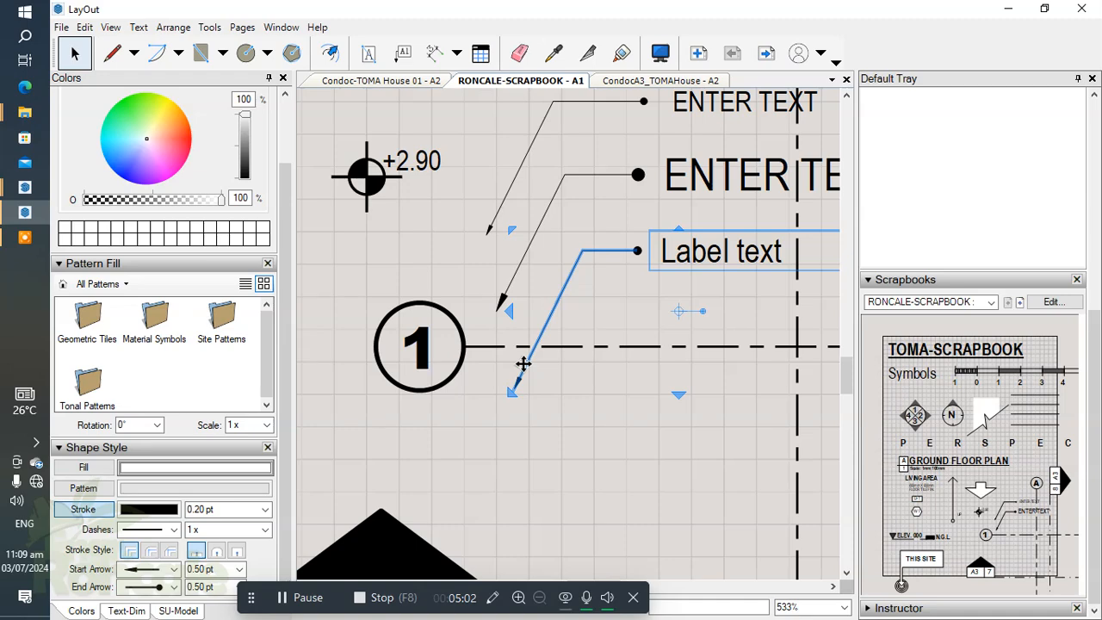
click(280, 598)
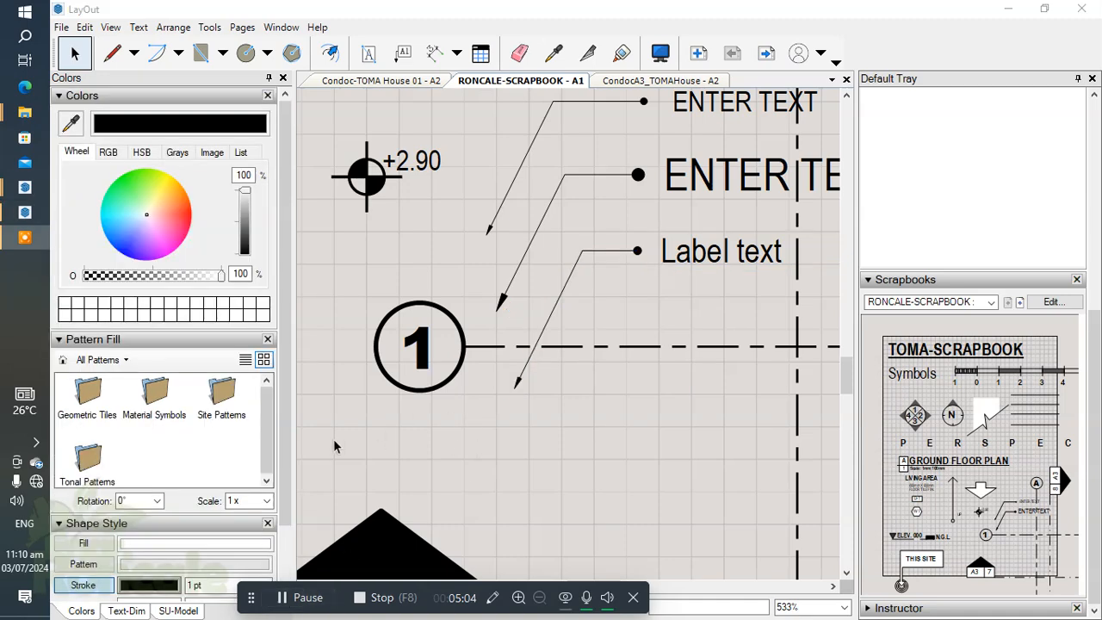
Step: Try to fade the label's leader by lowering the stroke colour's opacity to 1% without selecting the label
click(131, 586)
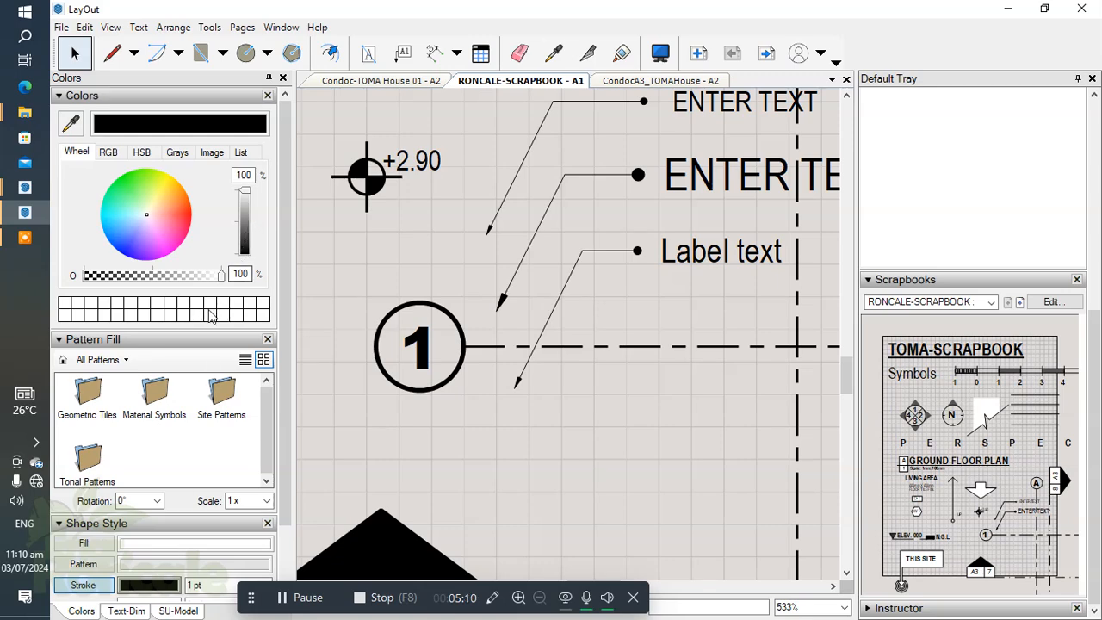
drag(212, 279, 95, 284)
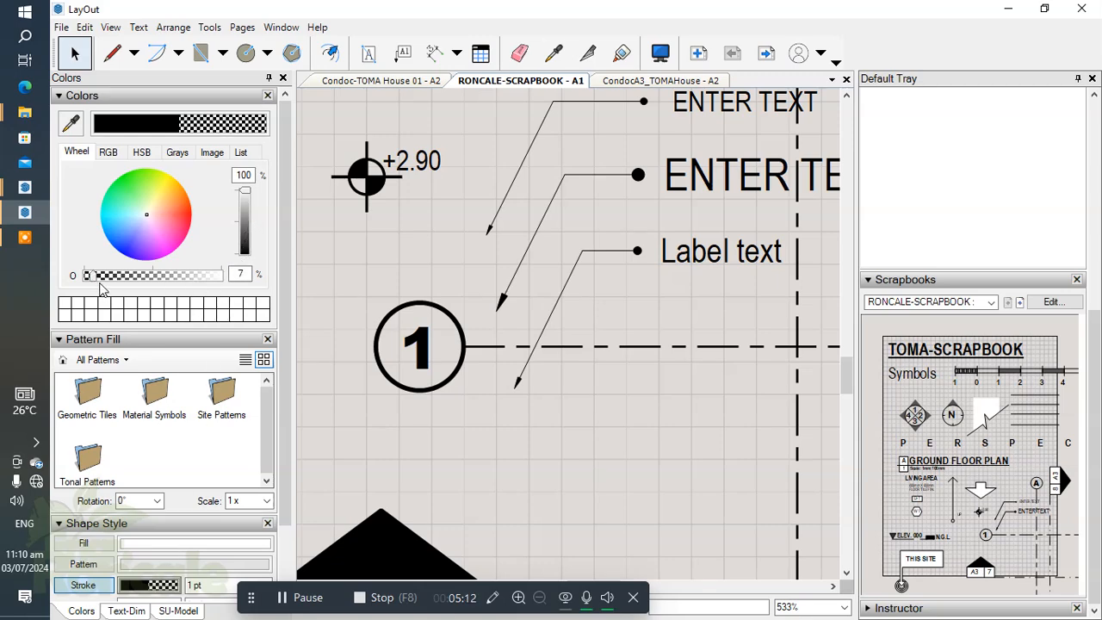
click(161, 578)
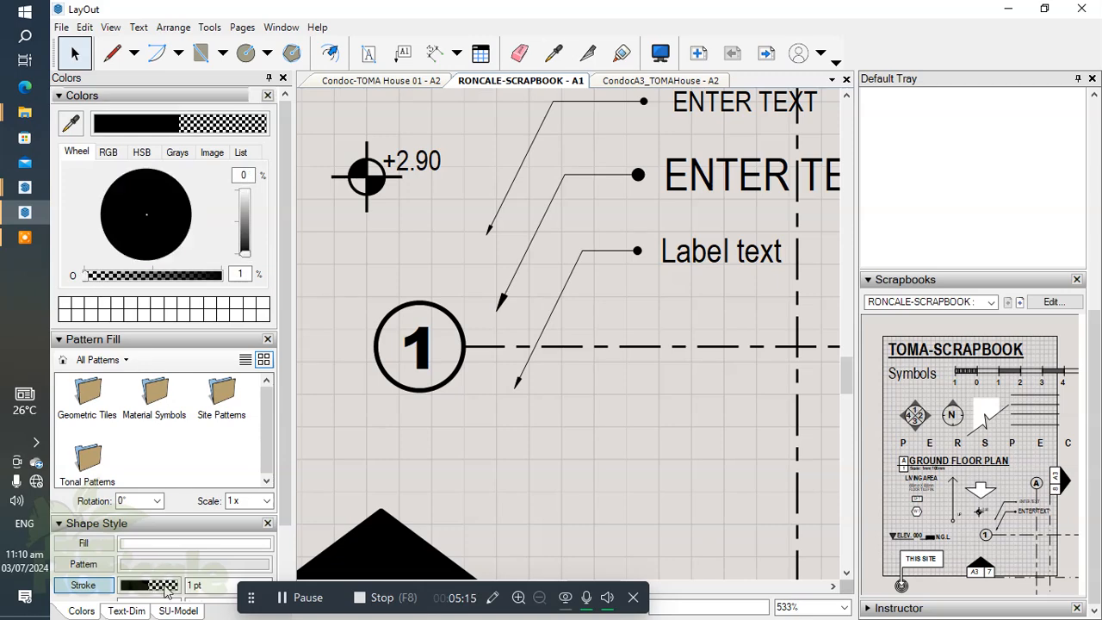
Step: Select the new scrapbook label and hide its leader by lowering the stroke colour's opacity to nearly zero
click(546, 328)
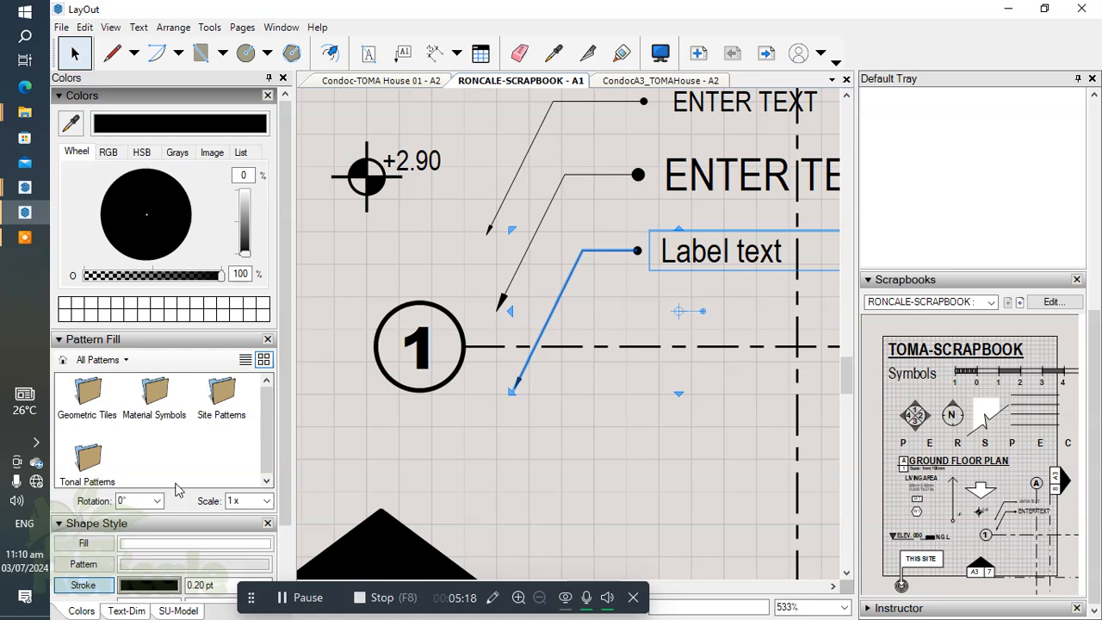
click(90, 276)
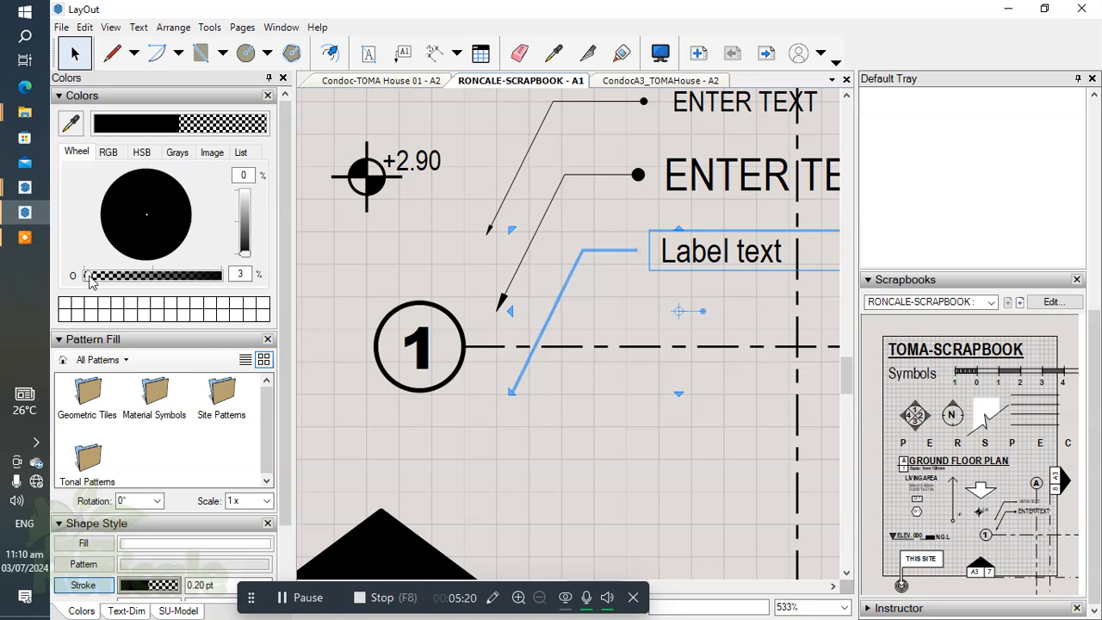
click(637, 494)
scroll(641, 284, down, 5)
scroll(611, 344, up, 3)
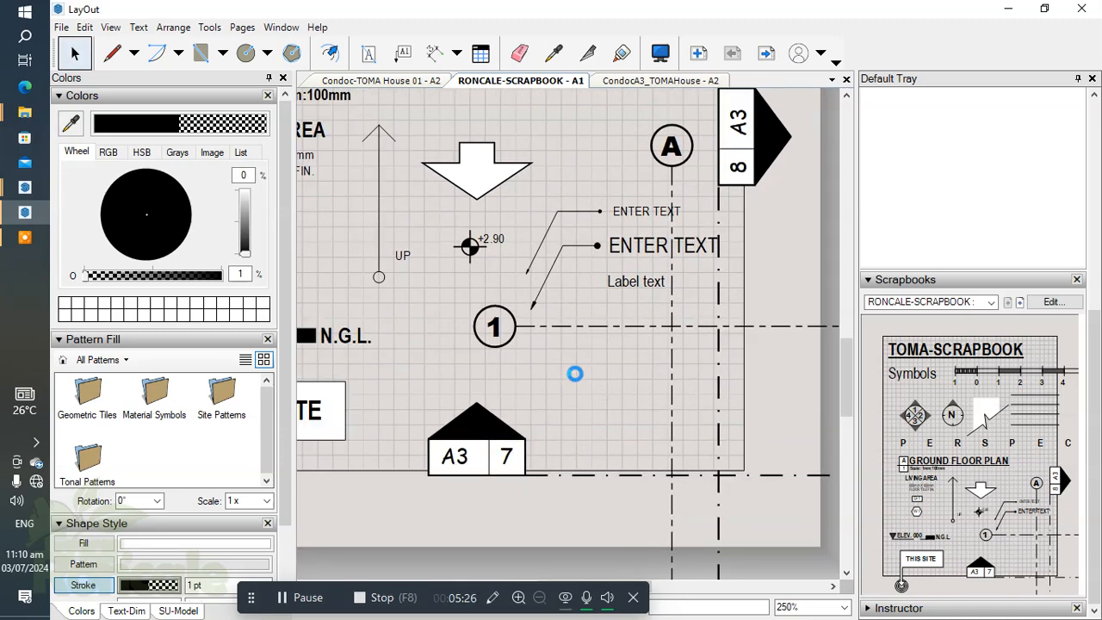
Step: Return to the Condoc-TOMA House 01 plan and sample the scrapbook's leaderless label style with the Label tool
click(301, 599)
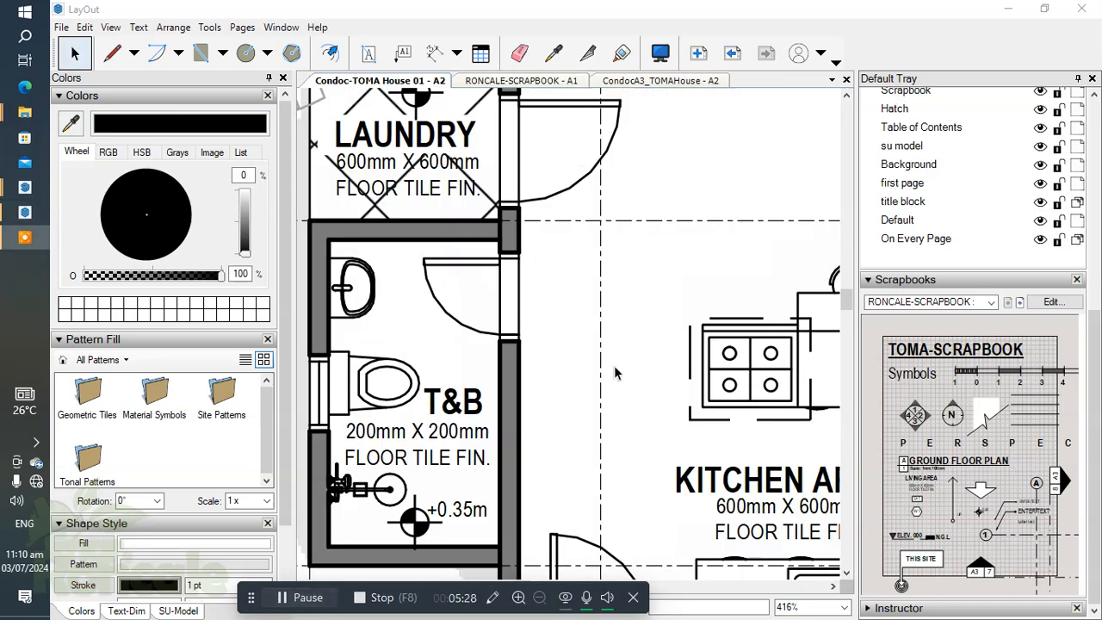
scroll(617, 374, down, 1)
middle_drag(652, 368, 657, 327)
scroll(473, 321, up, 1)
middle_drag(473, 321, 490, 342)
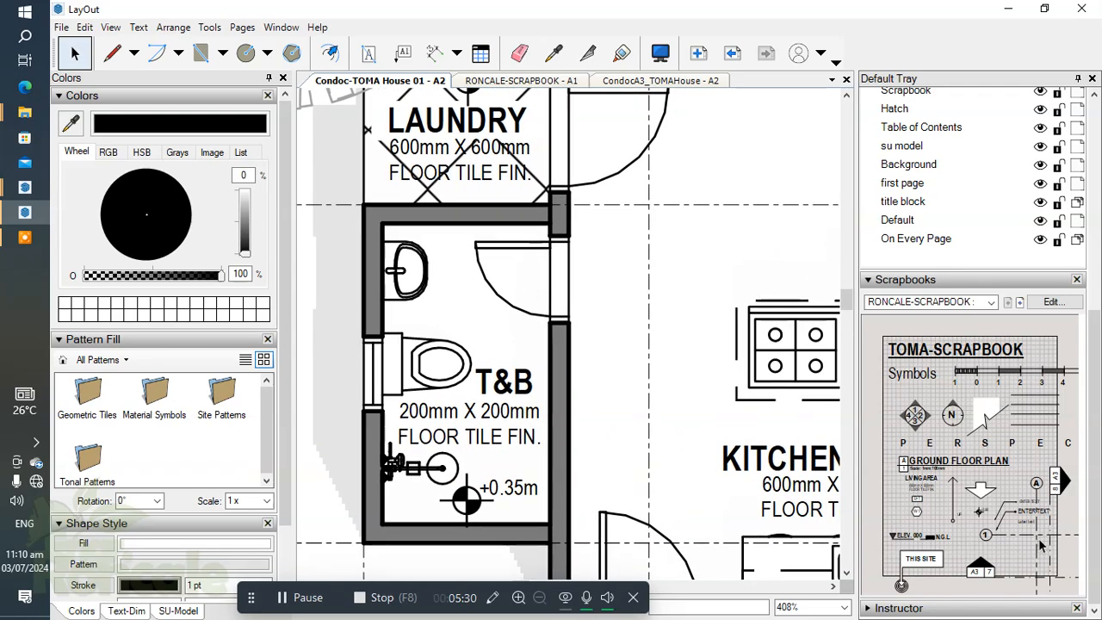
click(402, 54)
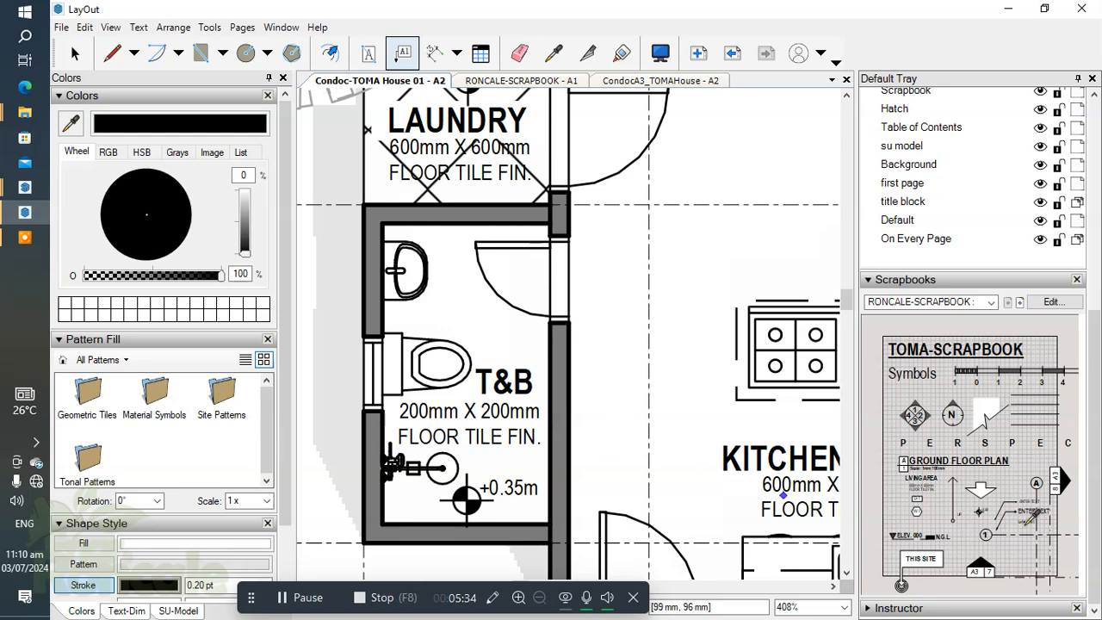
scroll(405, 274, up, 3)
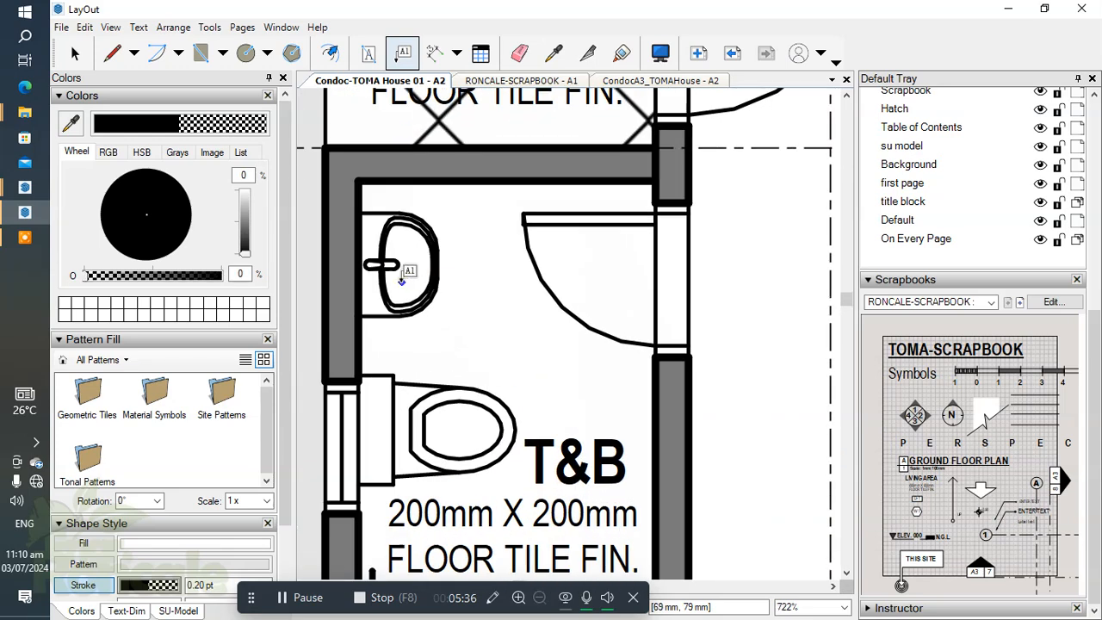
Step: Label the lavatory in the toilet and bath with its component name, LAV., placing the text below the fixture
click(399, 281)
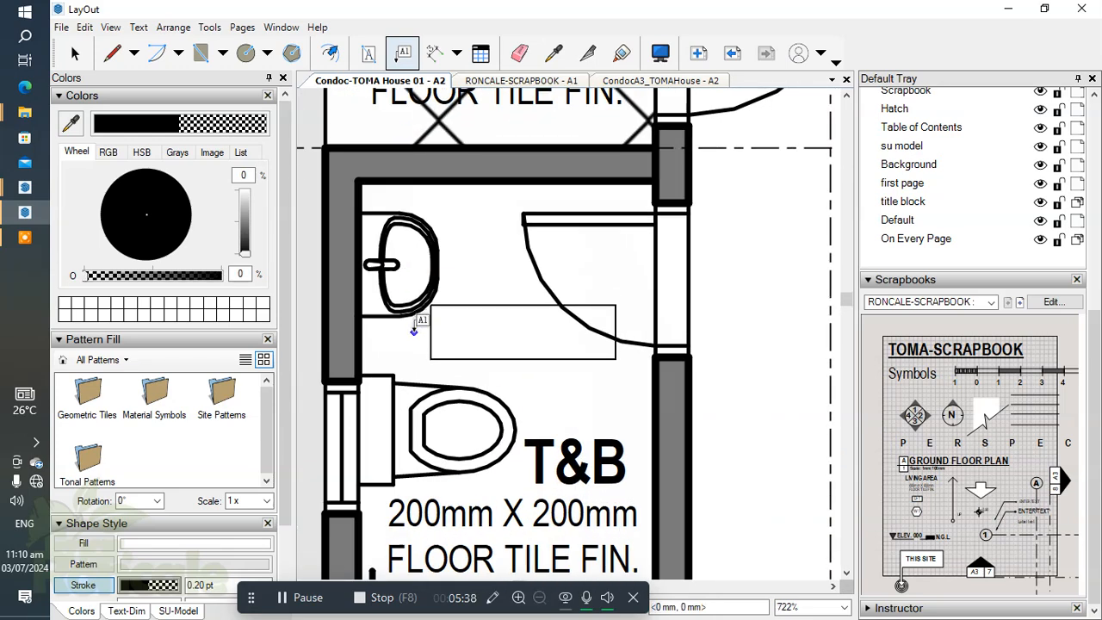
click(413, 331)
click(436, 332)
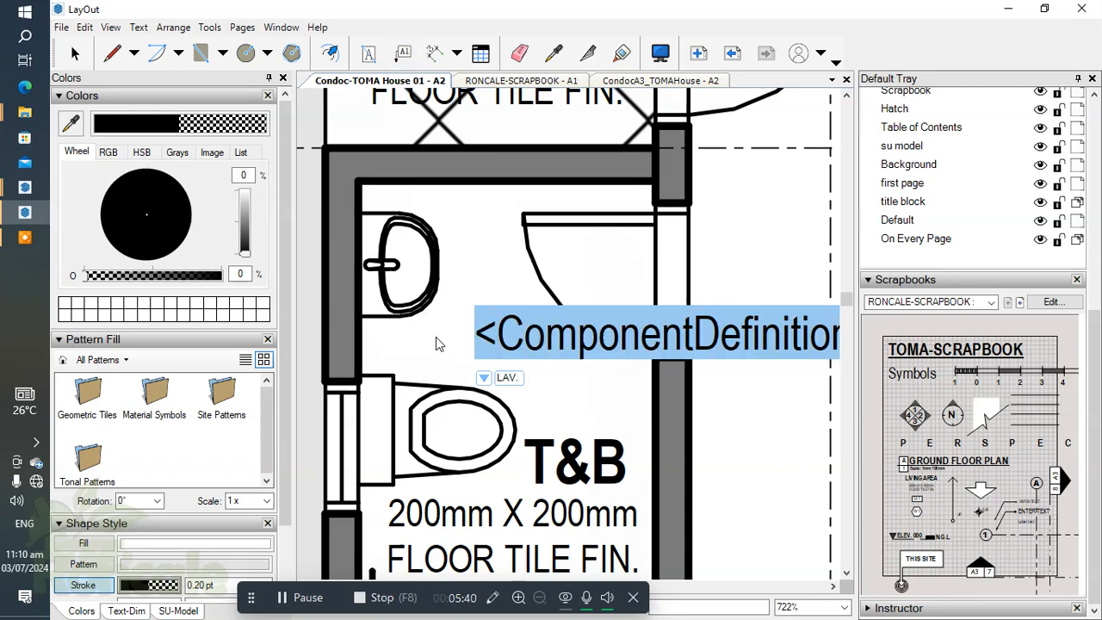
click(589, 261)
scroll(560, 328, down, 2)
middle_drag(560, 328, 473, 259)
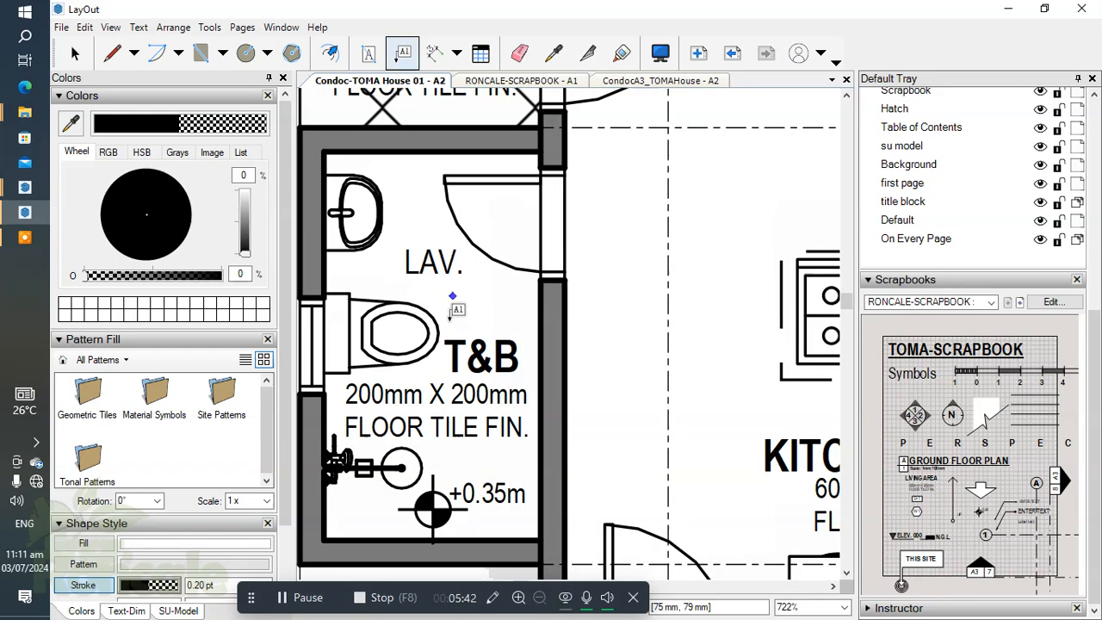
Step: Move the LAV. label up against the lavatory's outer edge
scroll(465, 286, down, 1)
middle_drag(548, 349, 686, 400)
scroll(622, 329, up, 3)
scroll(505, 324, down, 3)
scroll(528, 315, up, 2)
key(space)
scroll(517, 306, up, 1)
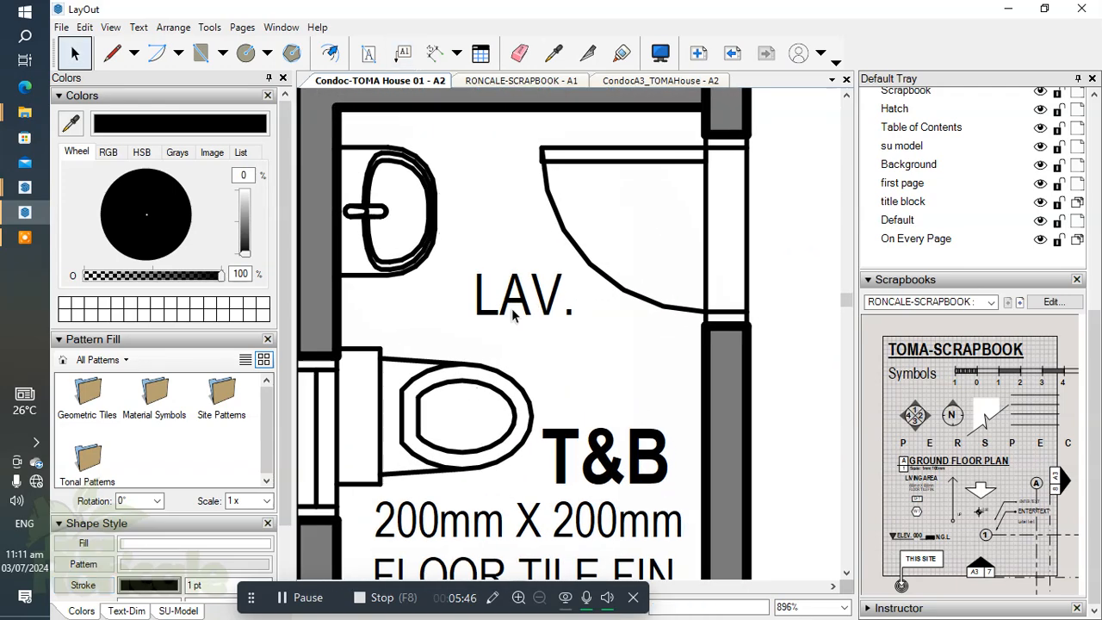
click(508, 300)
drag(508, 299, 445, 248)
click(545, 350)
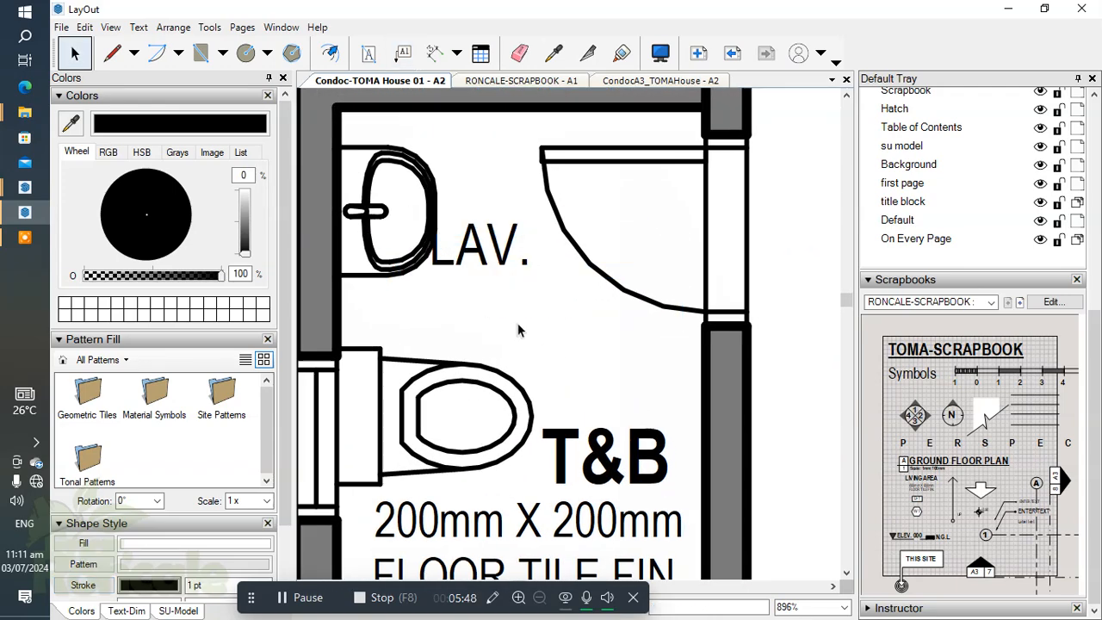
Step: Label the water closet in the toilet and bath with its component name, WC, placing the text over the bowl
scroll(600, 319, down, 2)
scroll(588, 294, up, 1)
middle_drag(580, 267, 572, 223)
scroll(574, 233, up, 1)
click(402, 54)
click(472, 392)
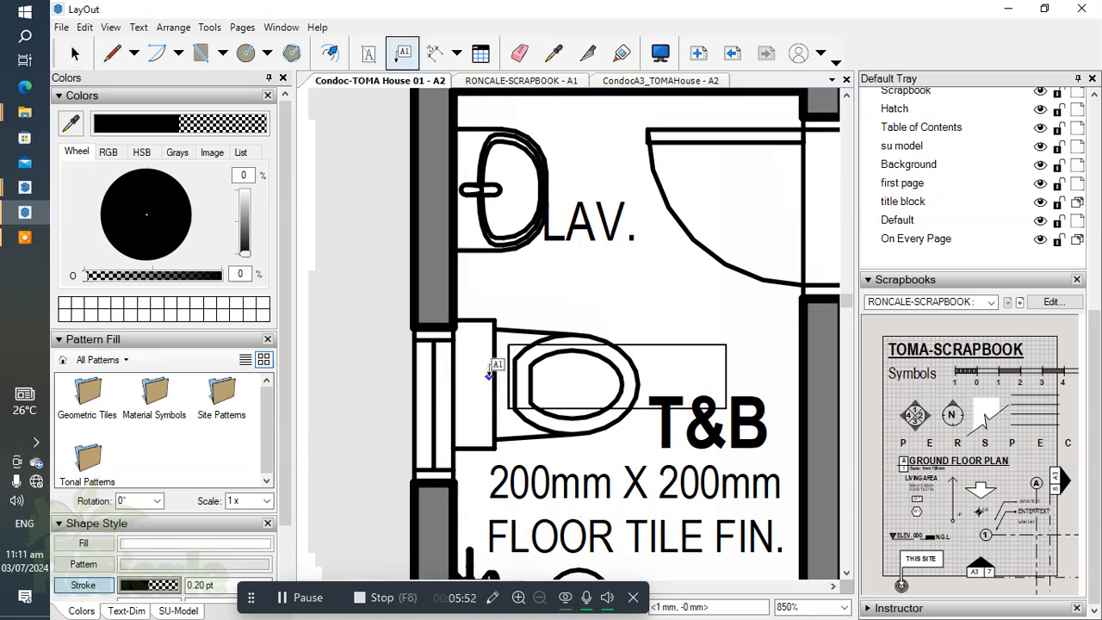
click(570, 351)
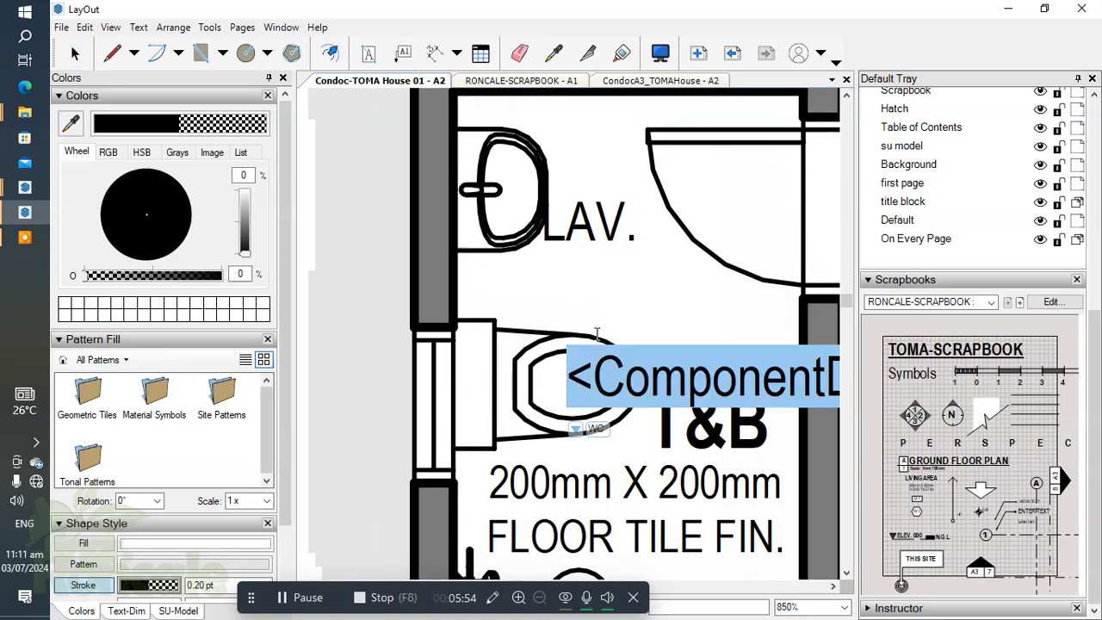
click(627, 315)
Step: Label the shower fixture in the toilet and bath with its component name, TOTO TX492SRS, placing the text beside the fixture
middle_drag(627, 315, 508, 263)
scroll(525, 301, down, 2)
scroll(528, 314, up, 3)
scroll(506, 334, down, 3)
middle_drag(465, 469, 521, 348)
scroll(521, 349, up, 1)
scroll(522, 351, up, 1)
click(555, 329)
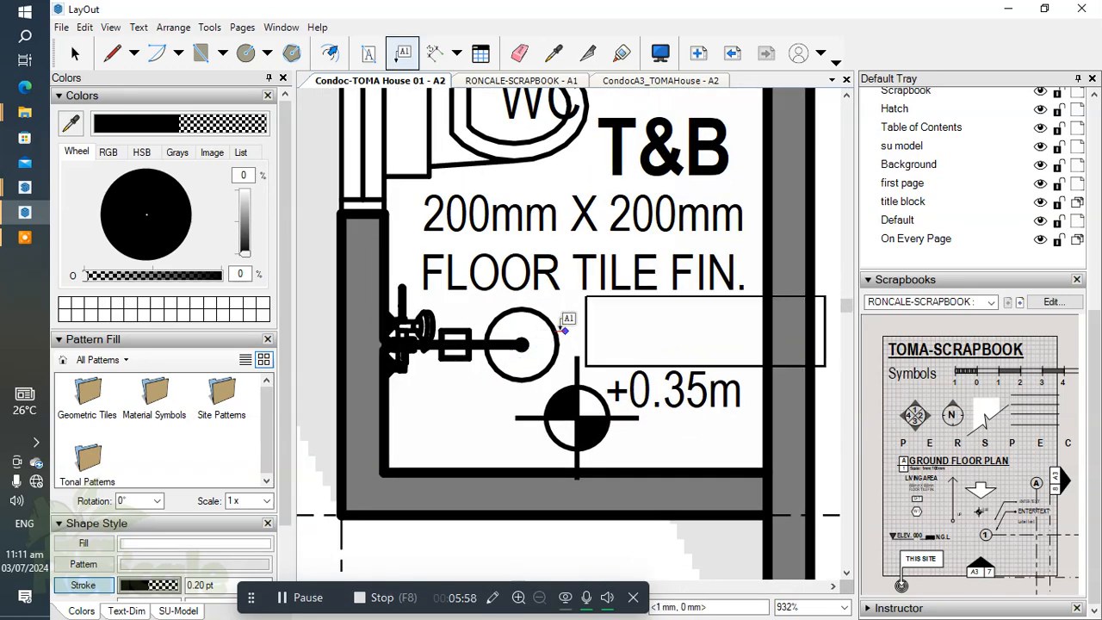
click(558, 329)
text(TOTO TX492SRS)
Step: Delete the TOTO TX492SRS, WC and LAV. labels from the toilet and bath
scroll(514, 320, down, 2)
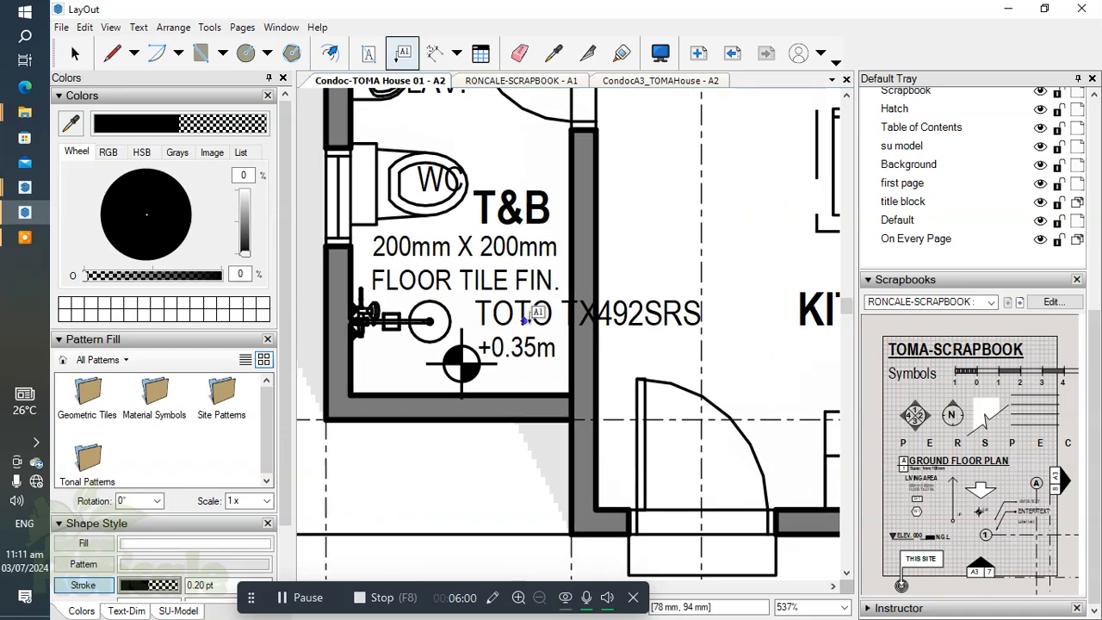
scroll(515, 320, down, 1)
middle_drag(515, 320, 597, 366)
scroll(608, 335, up, 2)
key(space)
click(599, 322)
scroll(615, 327, down, 2)
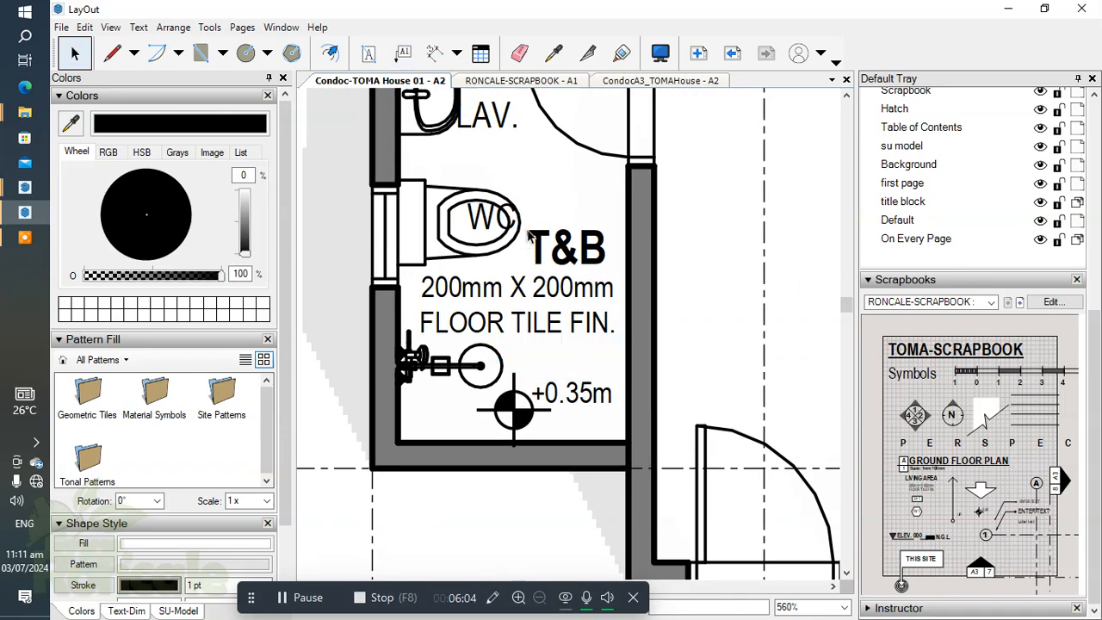
scroll(599, 362, up, 3)
click(558, 315)
key(Delete)
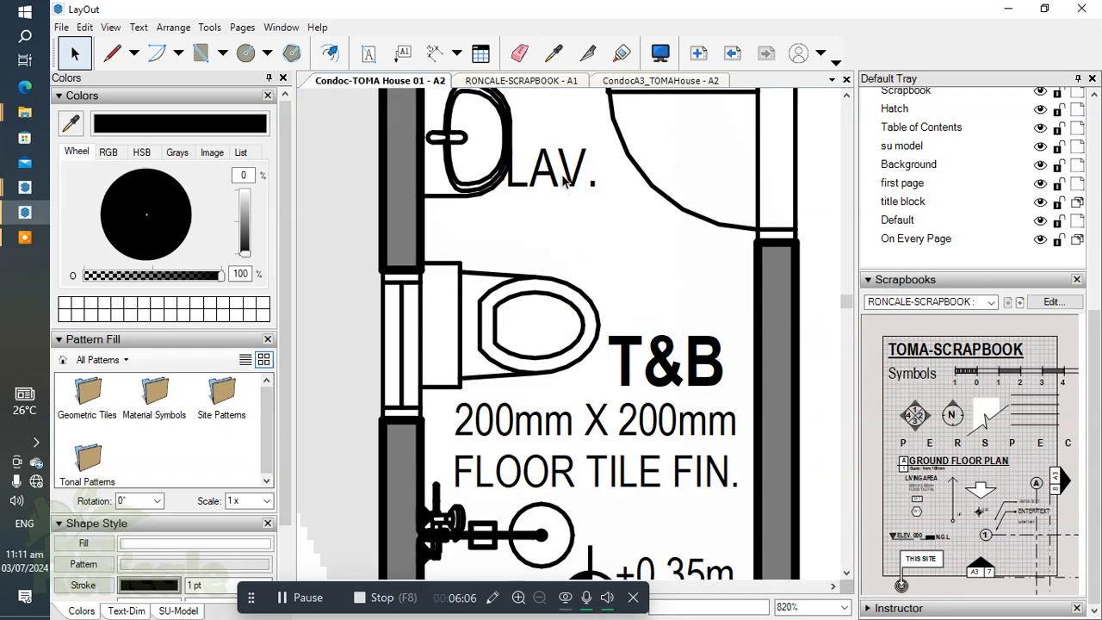
click(555, 176)
key(Delete)
Step: Examine the annotations across the ground floor plan, from the toilet and bath through the kitchen and living area
scroll(529, 328, down, 7)
scroll(529, 328, down, 1)
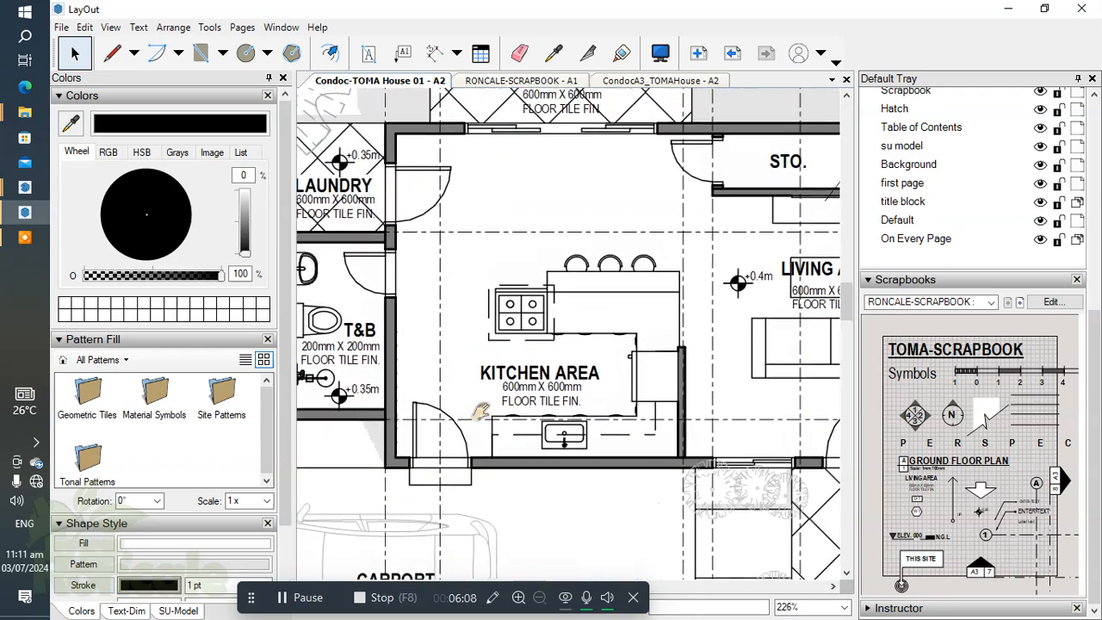
scroll(532, 291, up, 2)
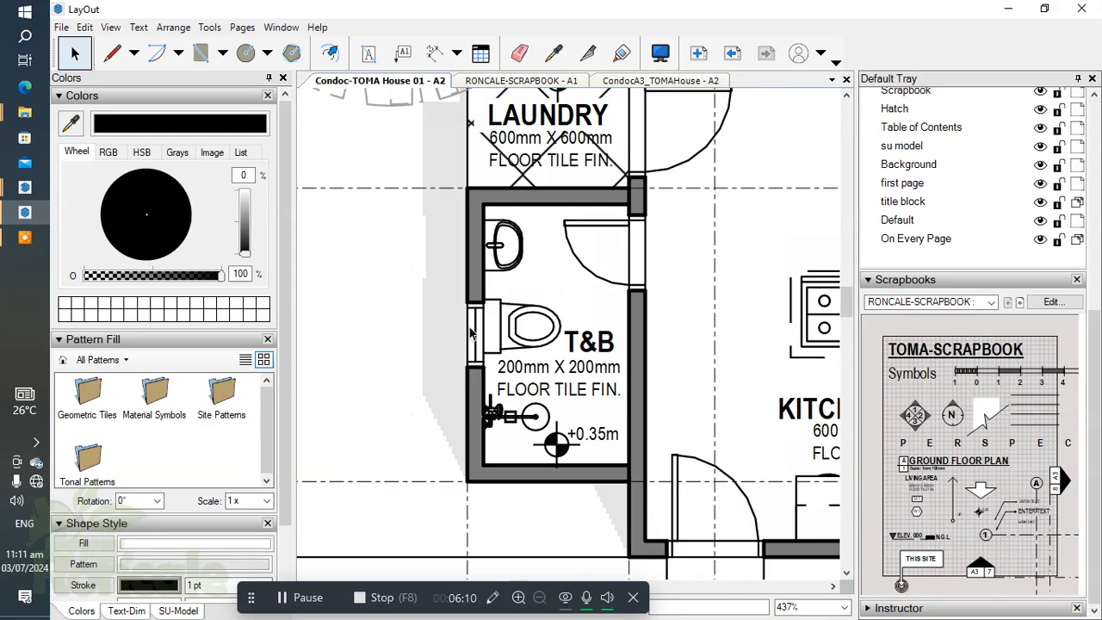
scroll(532, 291, down, 7)
scroll(598, 288, up, 6)
scroll(598, 288, down, 2)
middle_drag(739, 135, 532, 345)
scroll(532, 345, up, 6)
scroll(617, 385, down, 5)
middle_drag(683, 434, 540, 291)
scroll(659, 363, down, 1)
middle_drag(660, 363, 709, 320)
scroll(614, 363, down, 1)
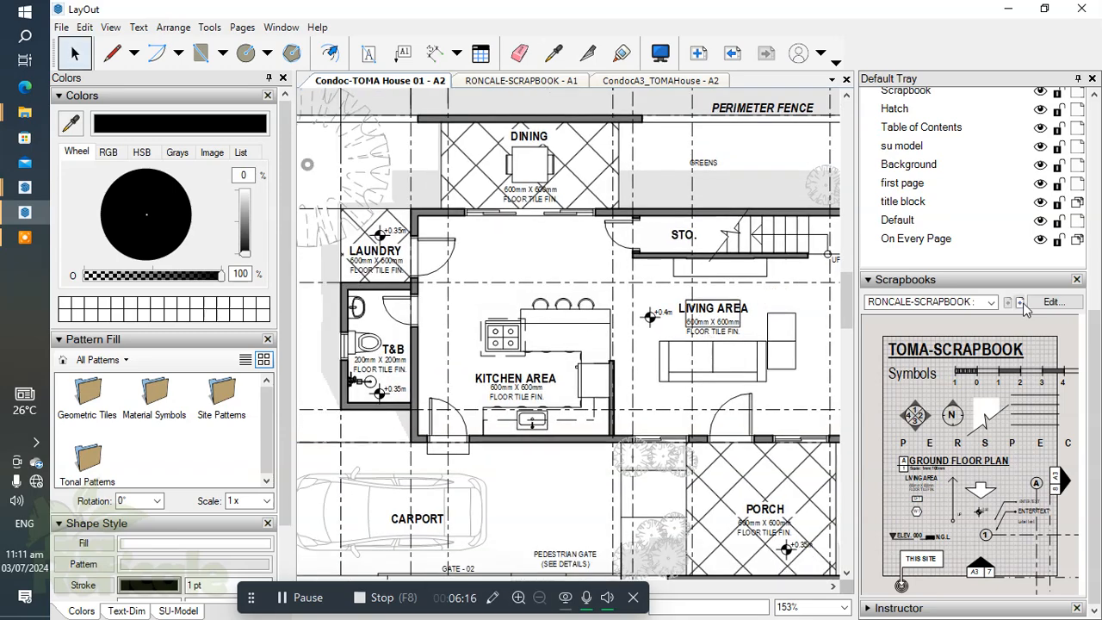
Step: Add a new layer directly above the Labels layer and name it Bubbles
drag(1096, 380, 1100, 189)
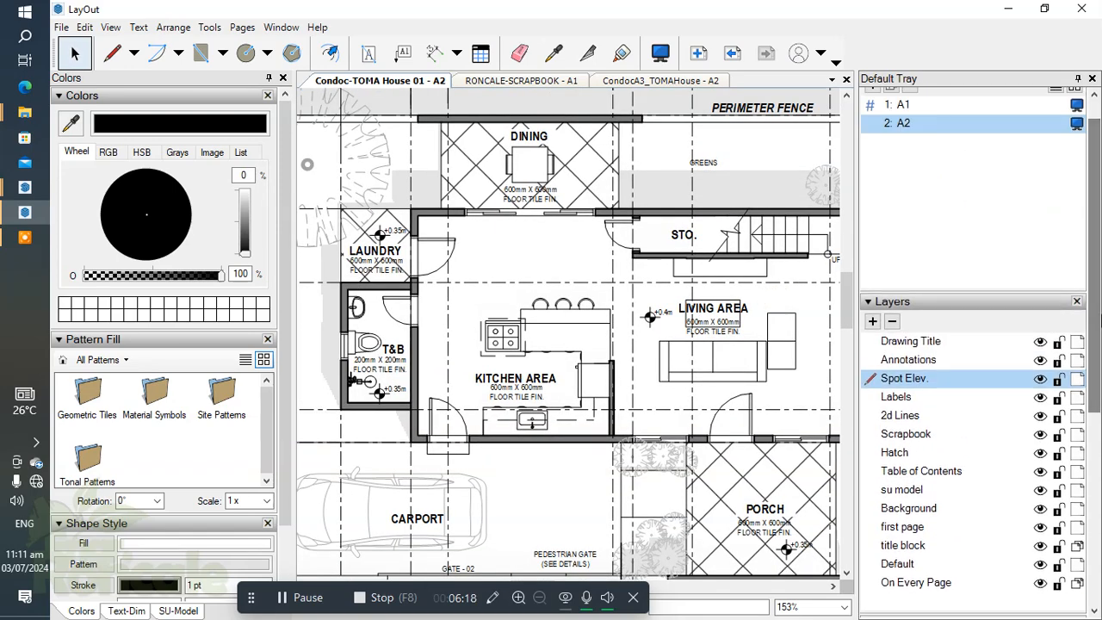
drag(1098, 304, 1099, 283)
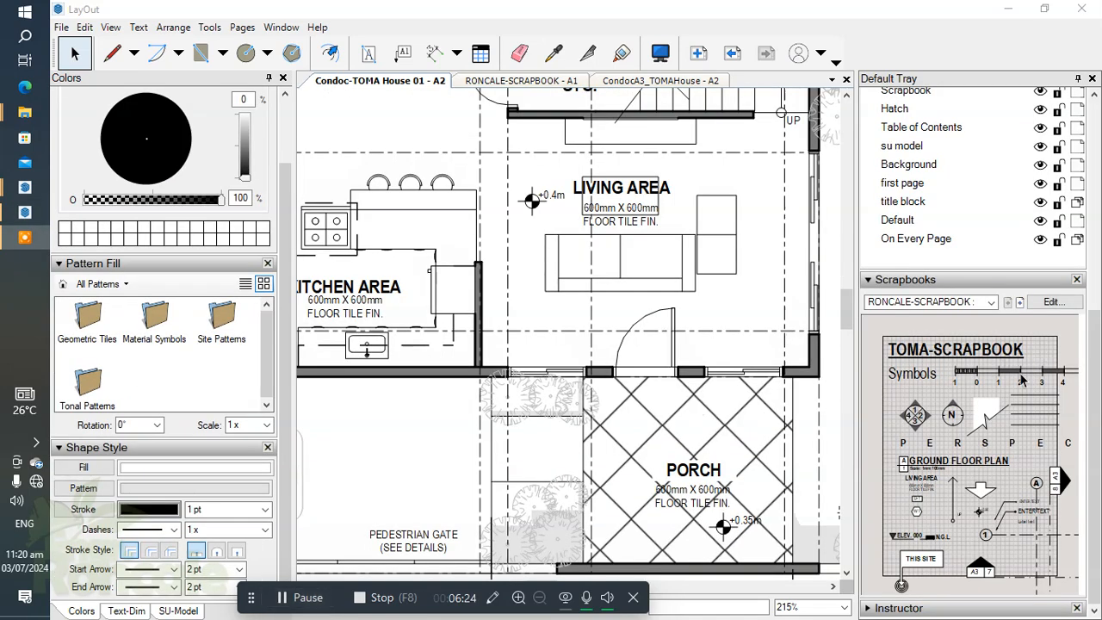
scroll(1097, 362, up, 2)
scroll(1097, 363, down, 1)
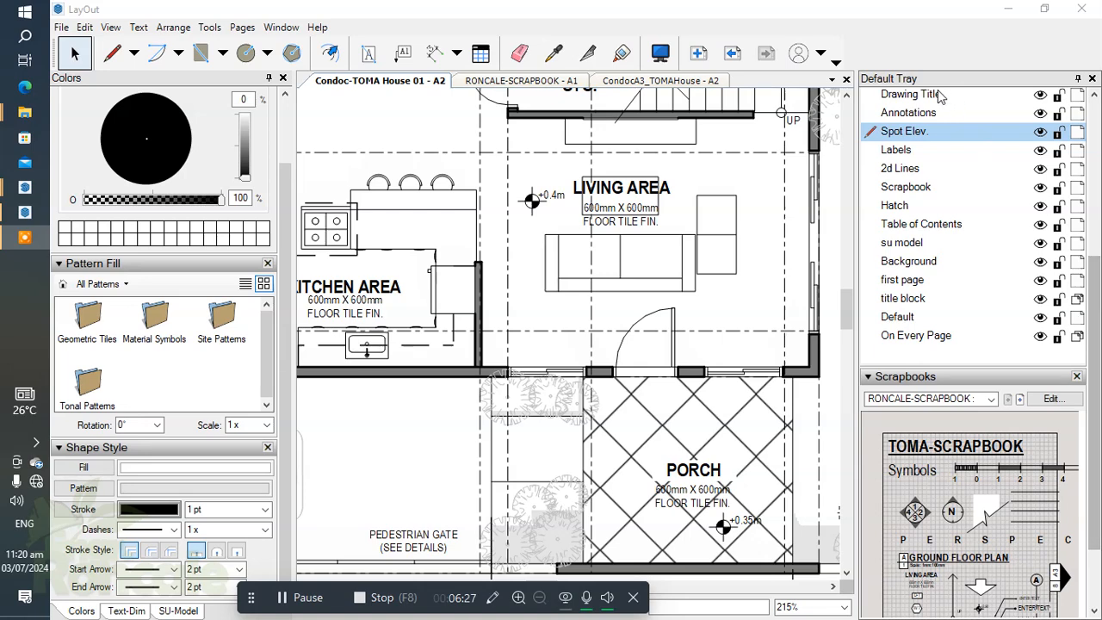
scroll(932, 174, up, 2)
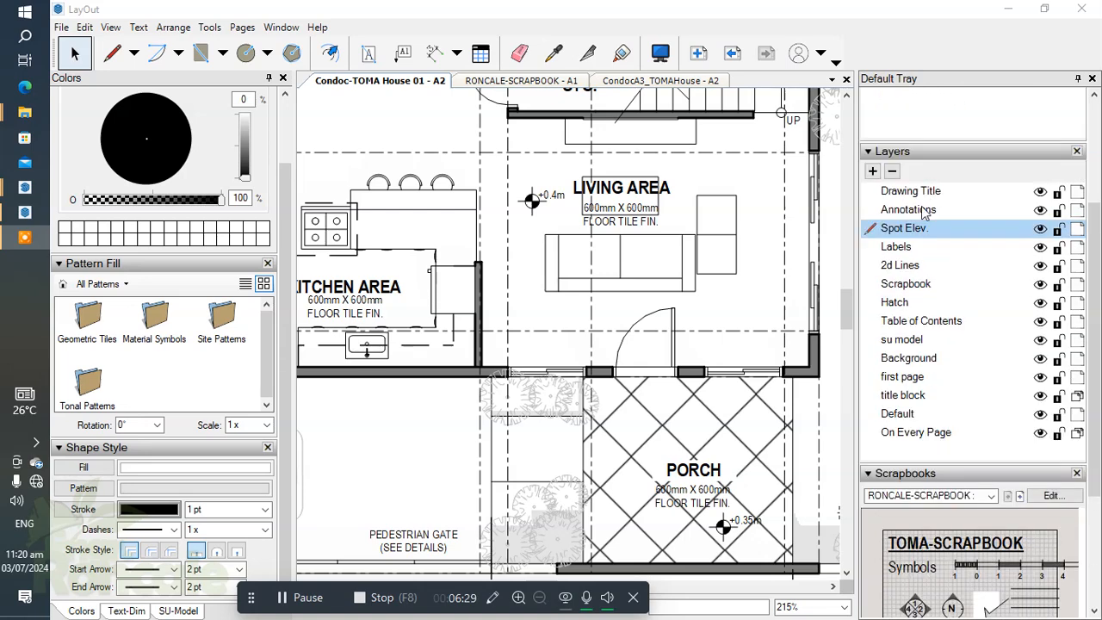
click(907, 246)
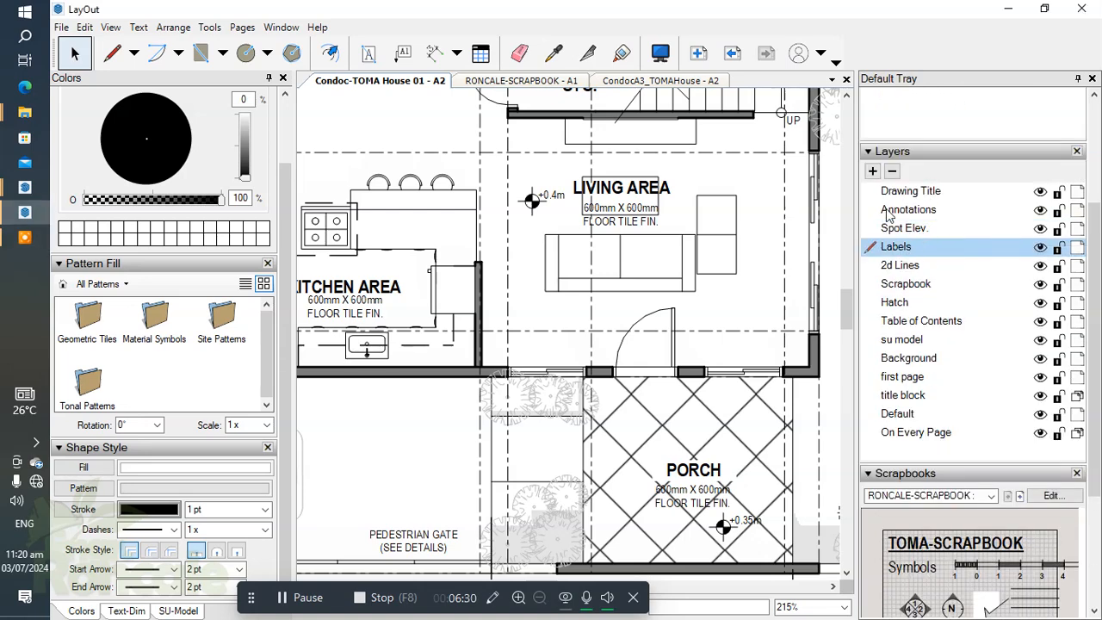
click(873, 171)
double_click(925, 247)
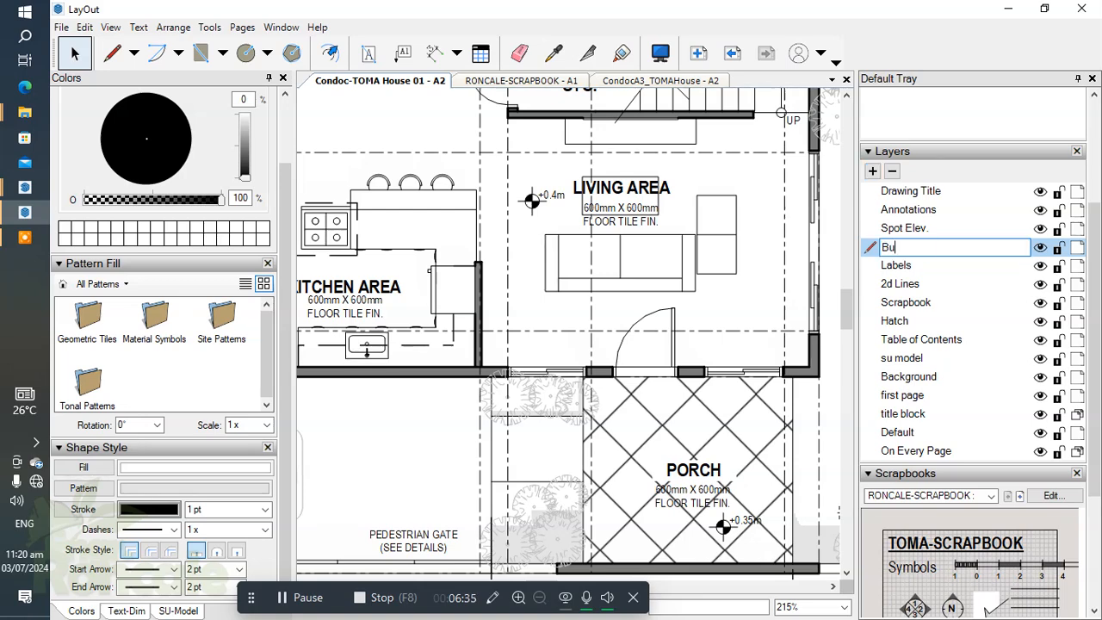
key(Return)
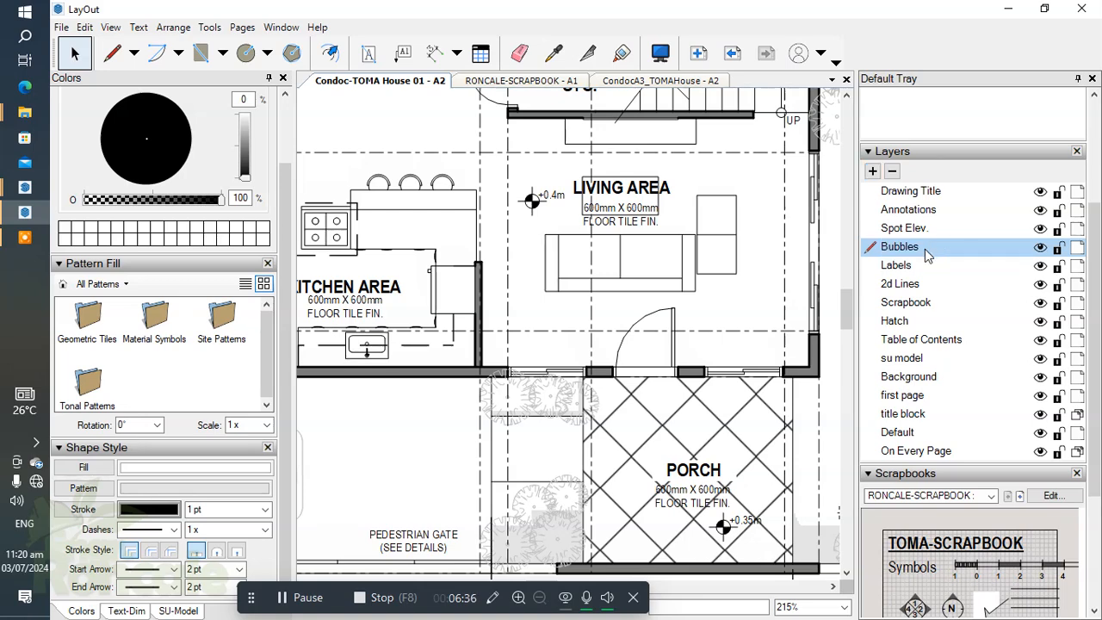
Step: Place a W/1 window tag from the scrapbook above the living area's front window nearest the kitchen
scroll(1094, 321, down, 2)
scroll(931, 515, up, 1)
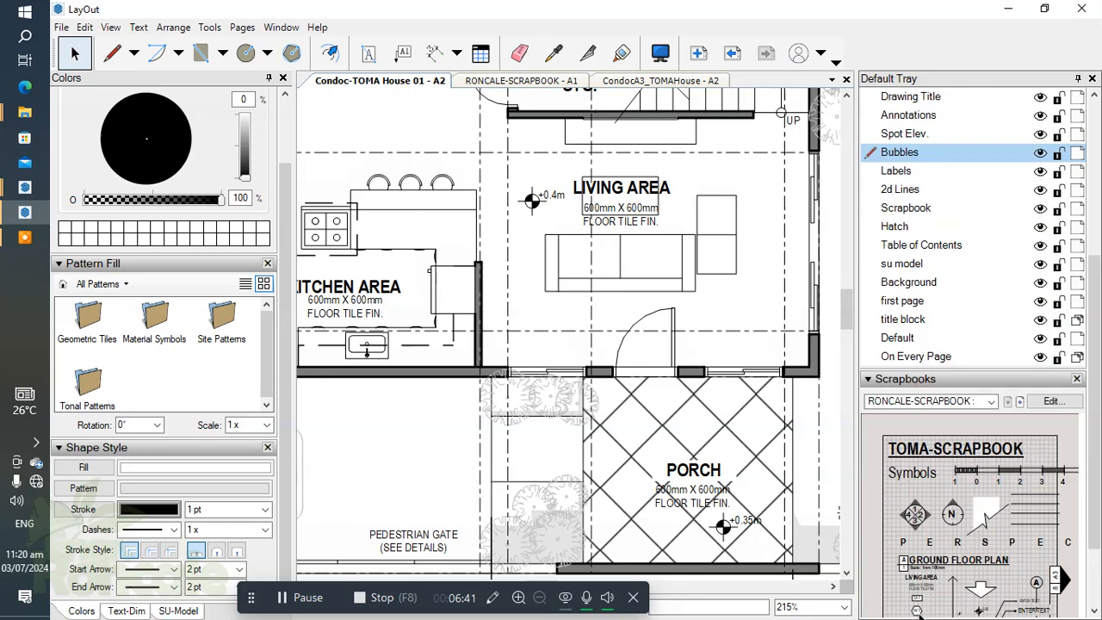
scroll(720, 354, up, 2)
scroll(726, 367, down, 2)
middle_drag(726, 367, 741, 268)
scroll(574, 250, up, 5)
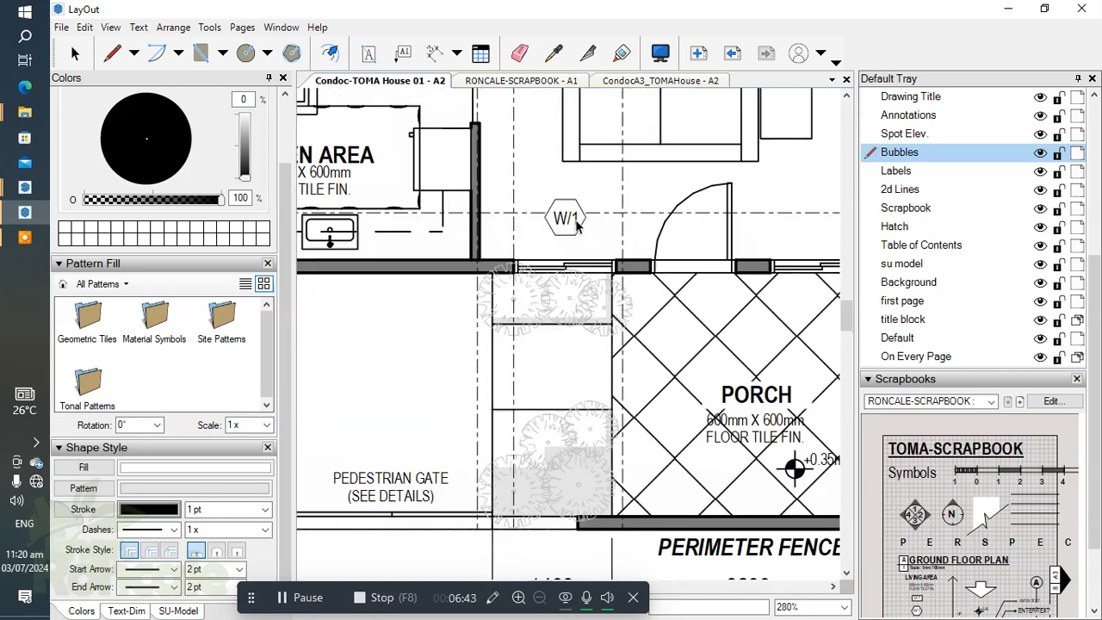
scroll(574, 250, down, 2)
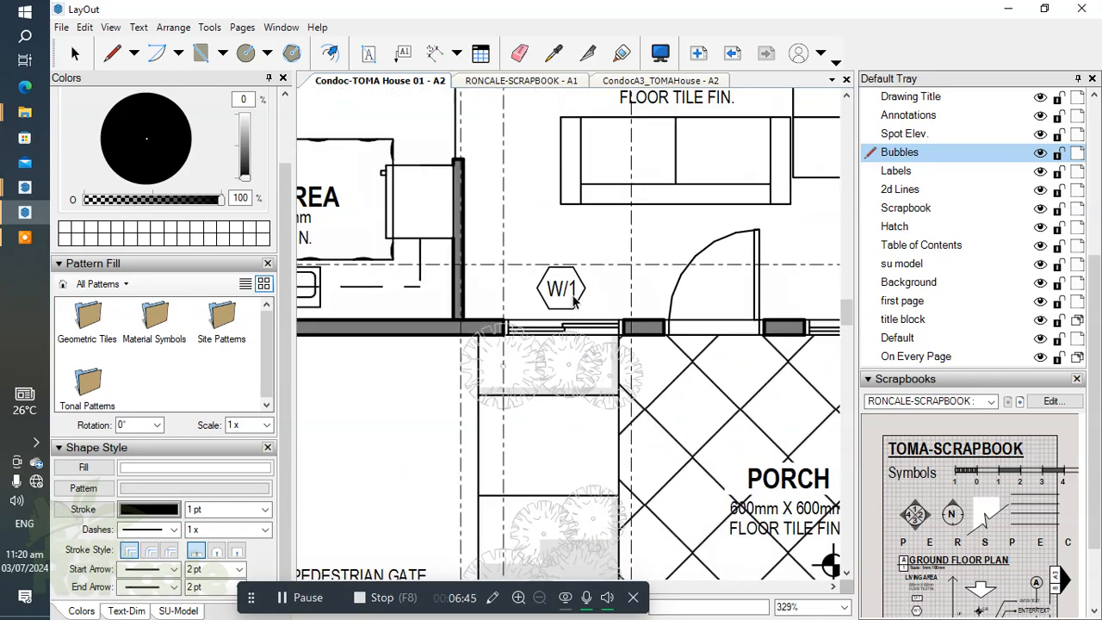
scroll(663, 307, down, 2)
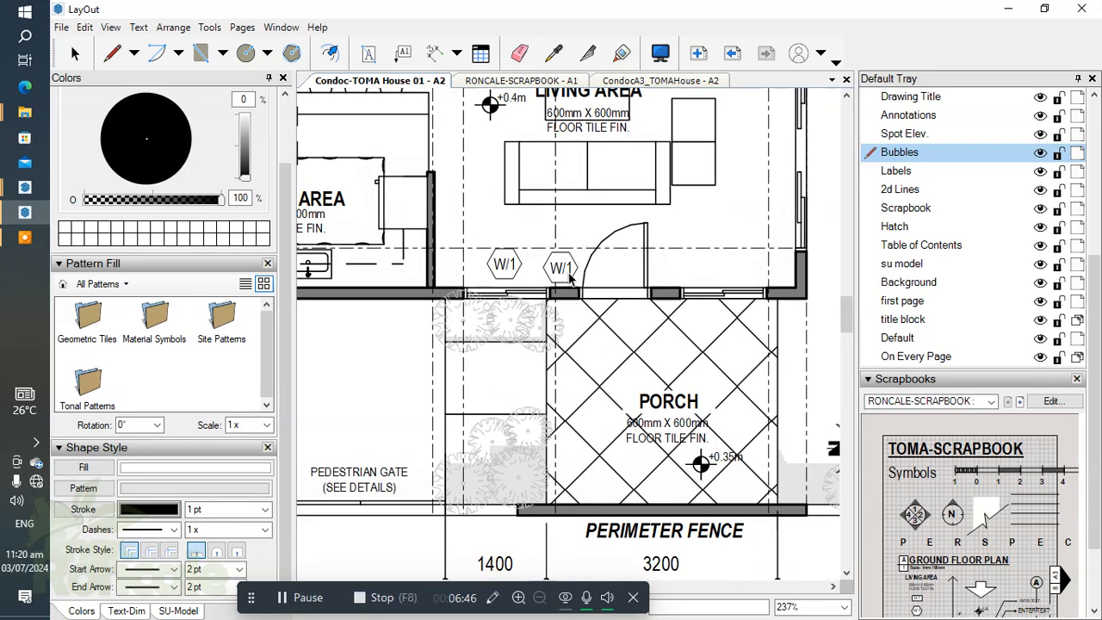
scroll(728, 274, up, 1)
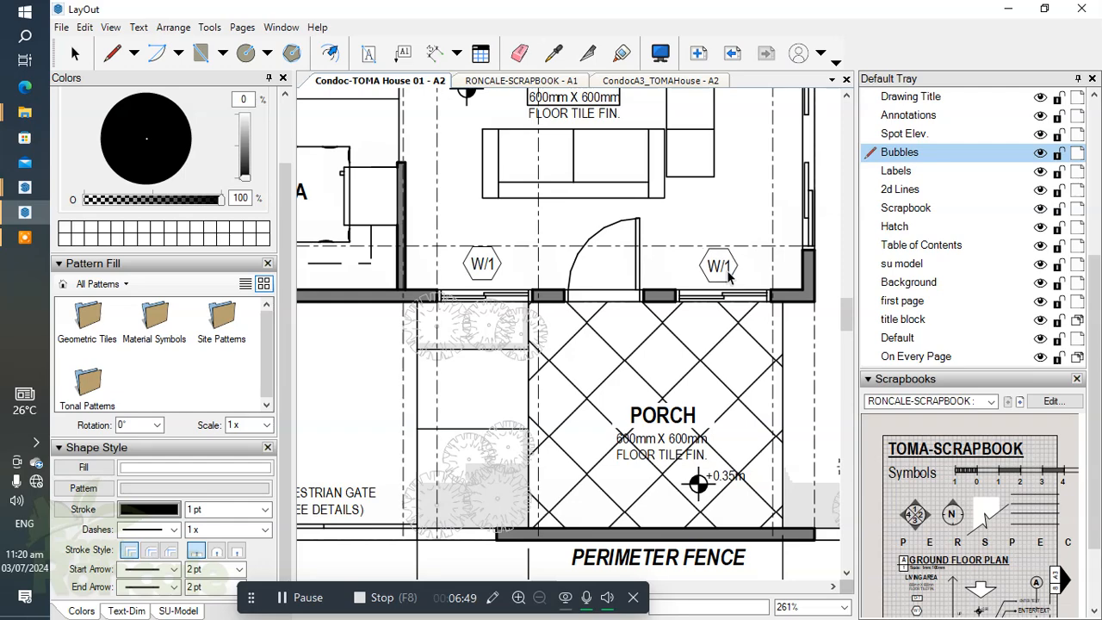
key(Escape)
Step: Delete the W/1 tag at the living area's front window
click(483, 260)
scroll(483, 260, up, 5)
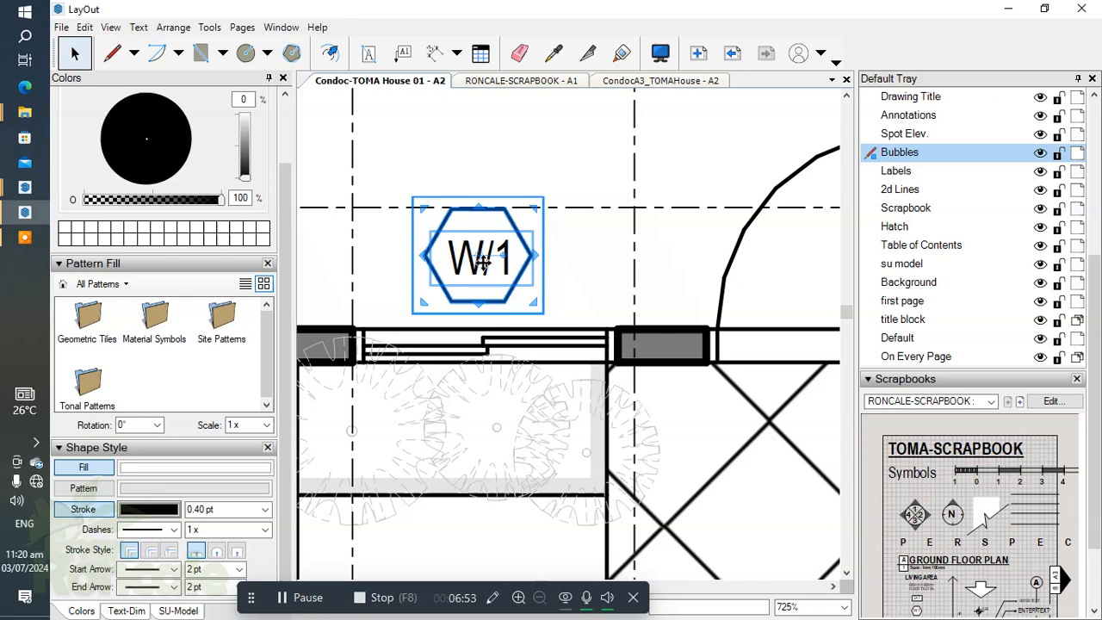
scroll(483, 260, down, 3)
scroll(484, 267, up, 3)
scroll(487, 272, down, 4)
scroll(487, 272, up, 2)
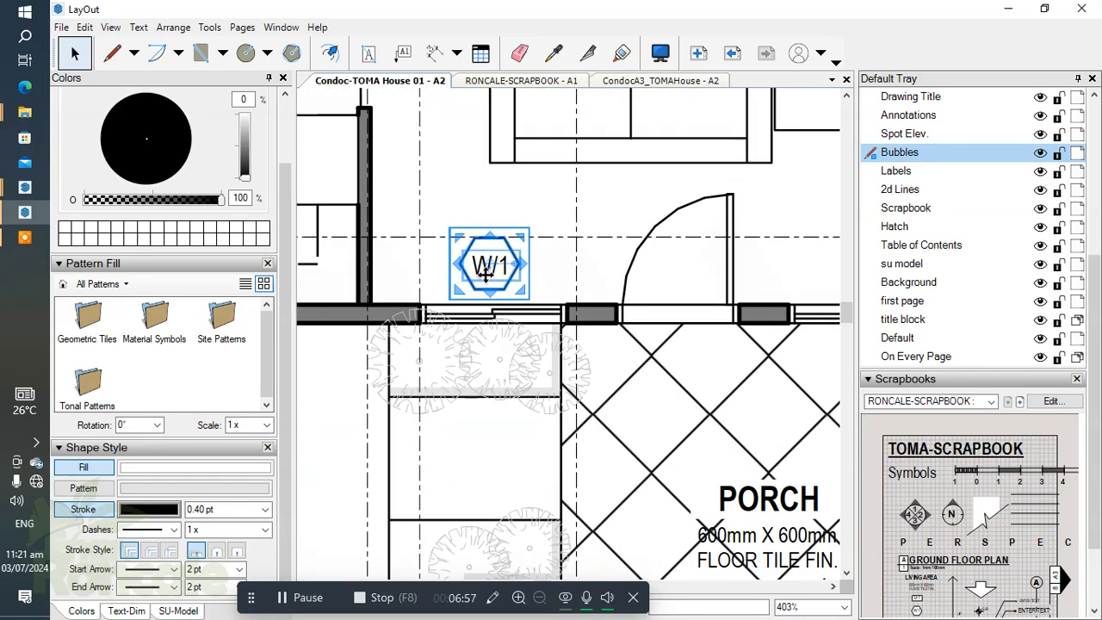
key(Delete)
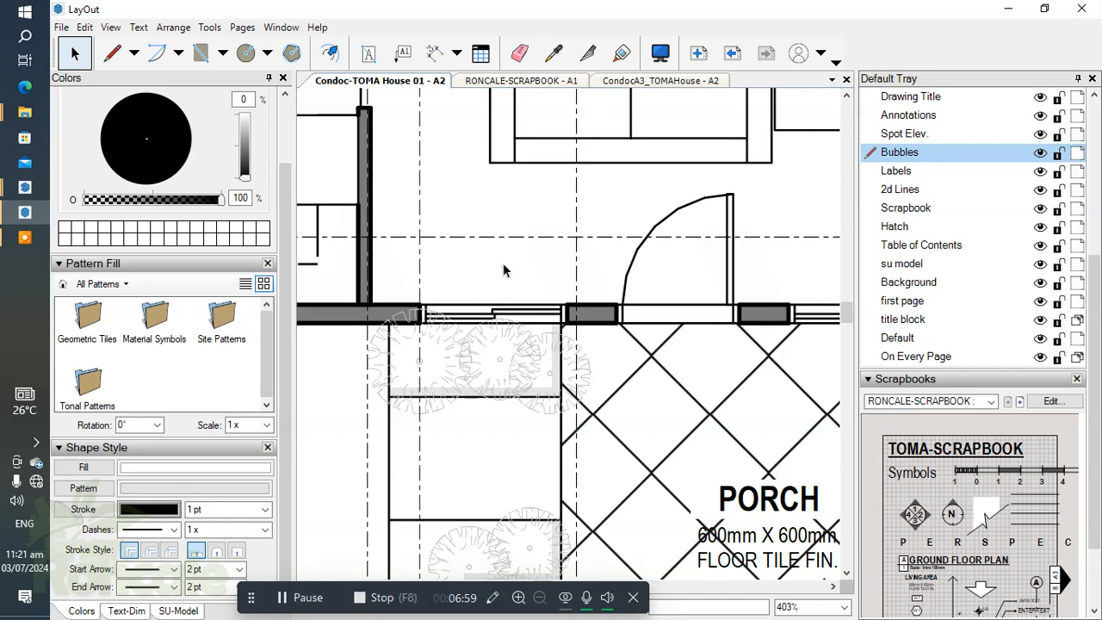
scroll(503, 270, down, 5)
scroll(534, 302, up, 2)
middle_drag(533, 302, 535, 302)
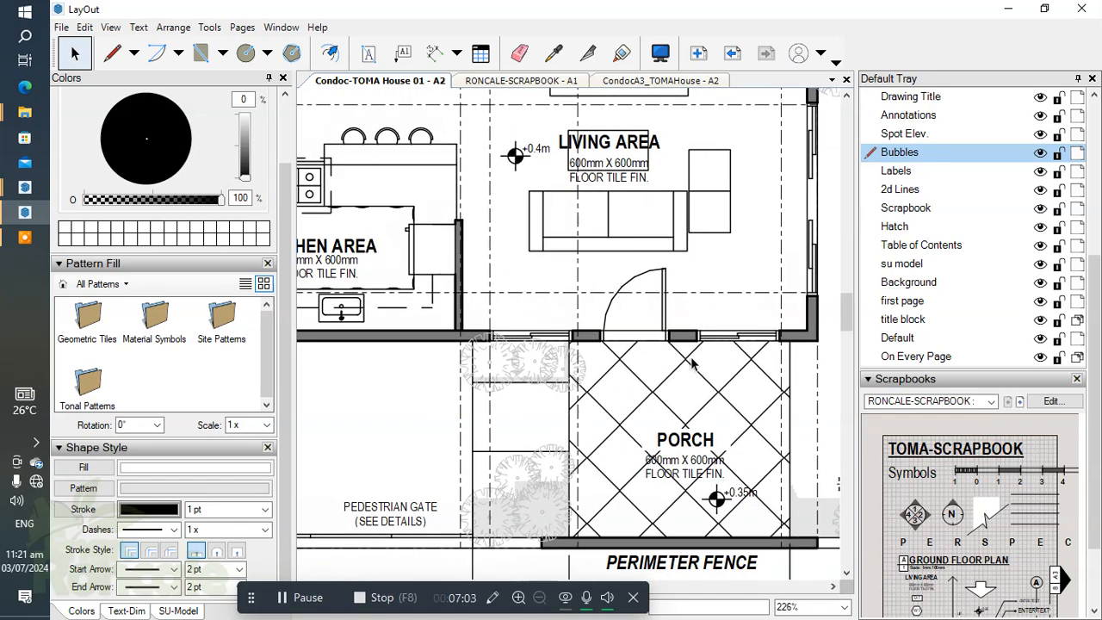
scroll(545, 338, up, 3)
mouse_move(547, 337)
middle_down()
mouse_move(617, 335)
mouse_move(598, 313)
mouse_move(598, 325)
middle_up()
scroll(618, 337, up, 4)
scroll(568, 315, down, 2)
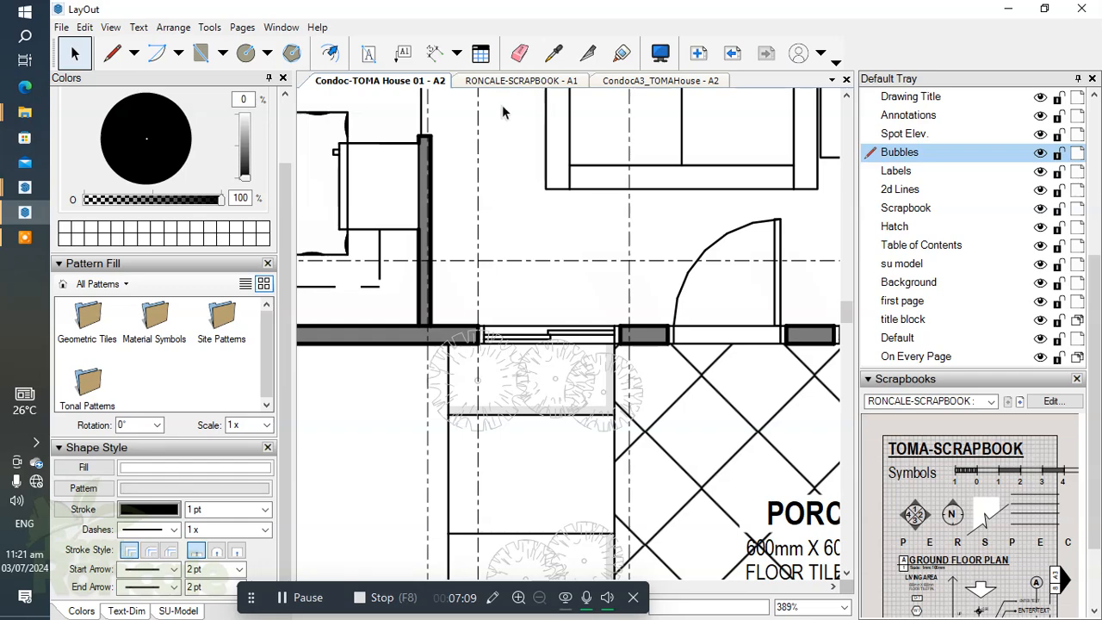
Step: Switch to the RONCALE-SCRAPBOOK document and place a copy of the W/1 window tag beside the original
click(518, 85)
scroll(560, 261, down, 2)
middle_drag(544, 231, 491, 263)
scroll(483, 255, up, 3)
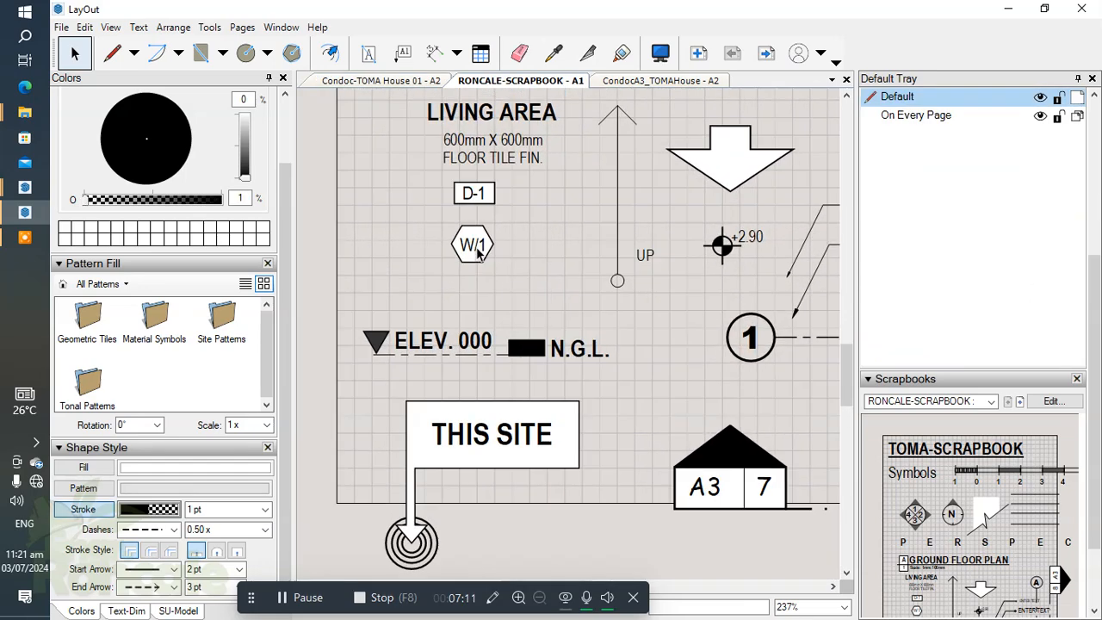
click(483, 243)
scroll(483, 243, up, 1)
ctrl+drag(483, 245, 584, 252)
scroll(608, 311, up, 1)
scroll(608, 311, up, 1)
Step: Inside the copied W/1 tag's group, draw a vertical line from the hexagon's top edge midpoint to well below the tag
drag(531, 212, 560, 247)
key(ctrl+z)
double_click(522, 212)
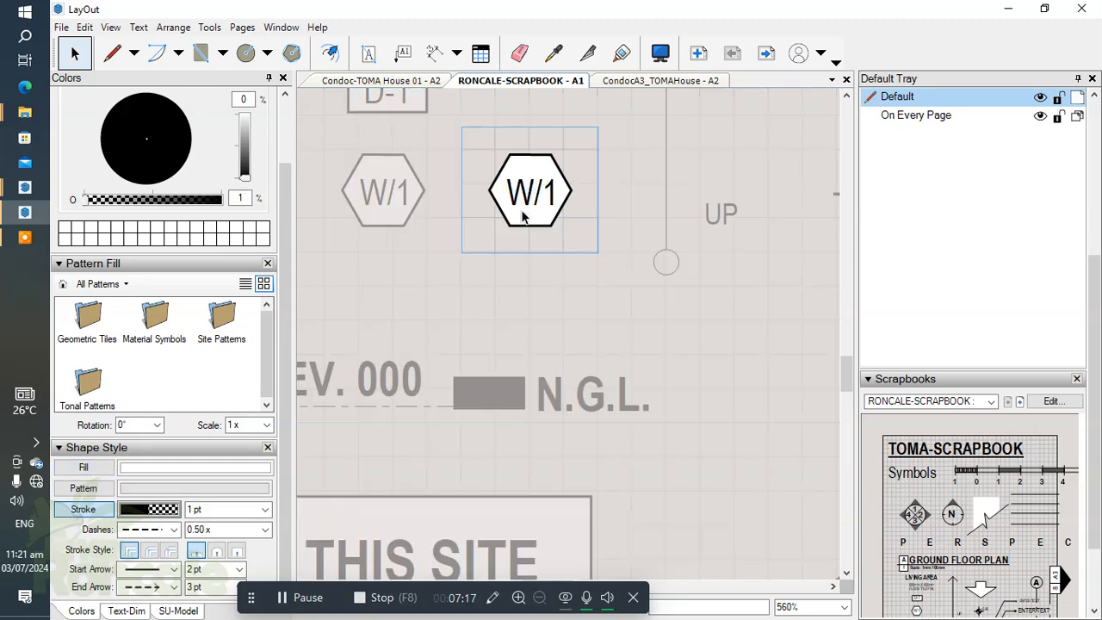
middle_drag(540, 205, 528, 163)
key(l)
click(518, 111)
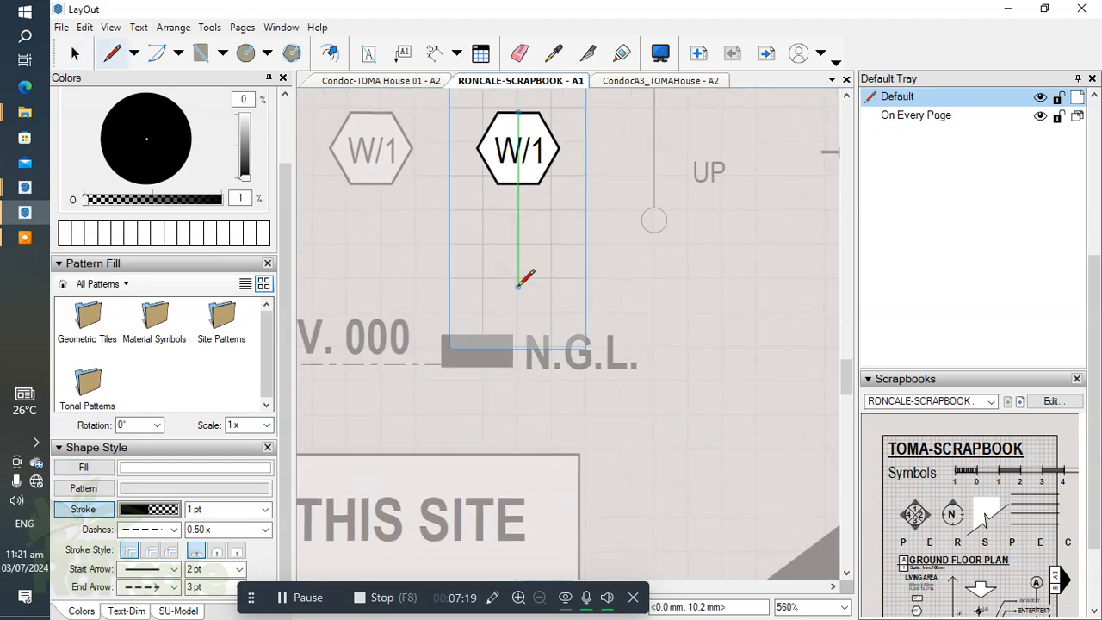
click(518, 317)
key(space)
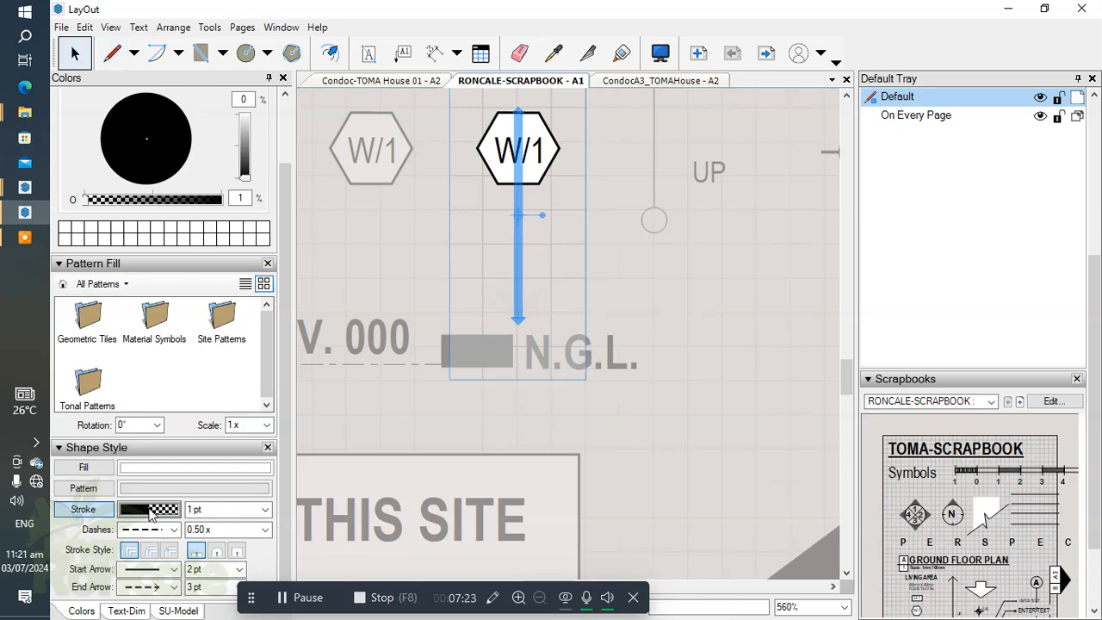
Step: Restyle the tag's vertical line with a black stroke at 100% opacity, 0.10 pt width and 0.25x dash scale
click(149, 510)
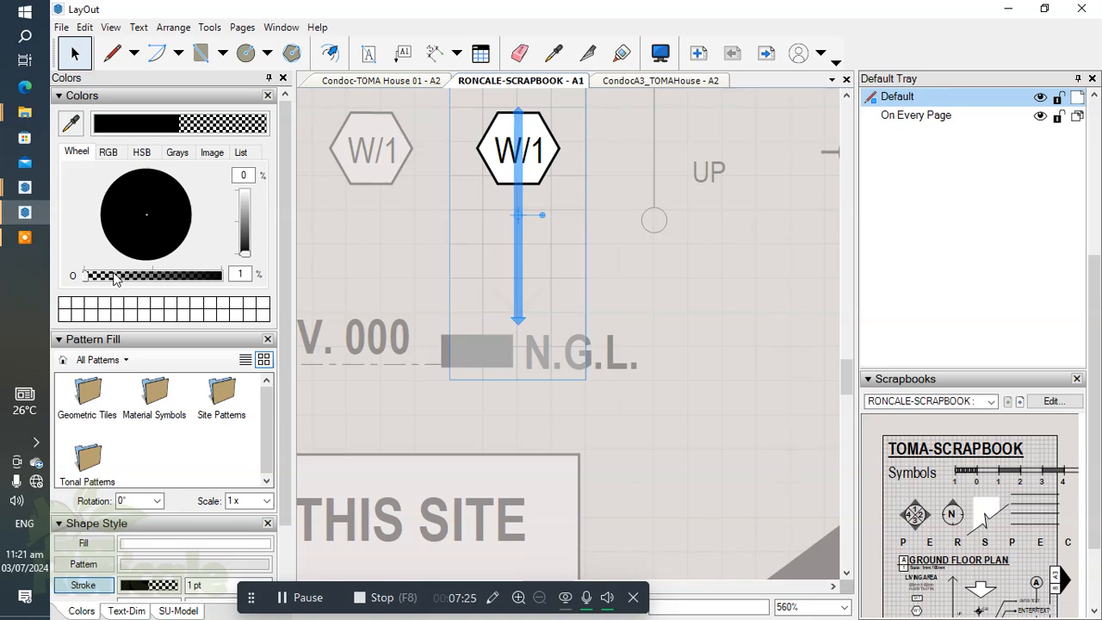
text(00)
click(489, 298)
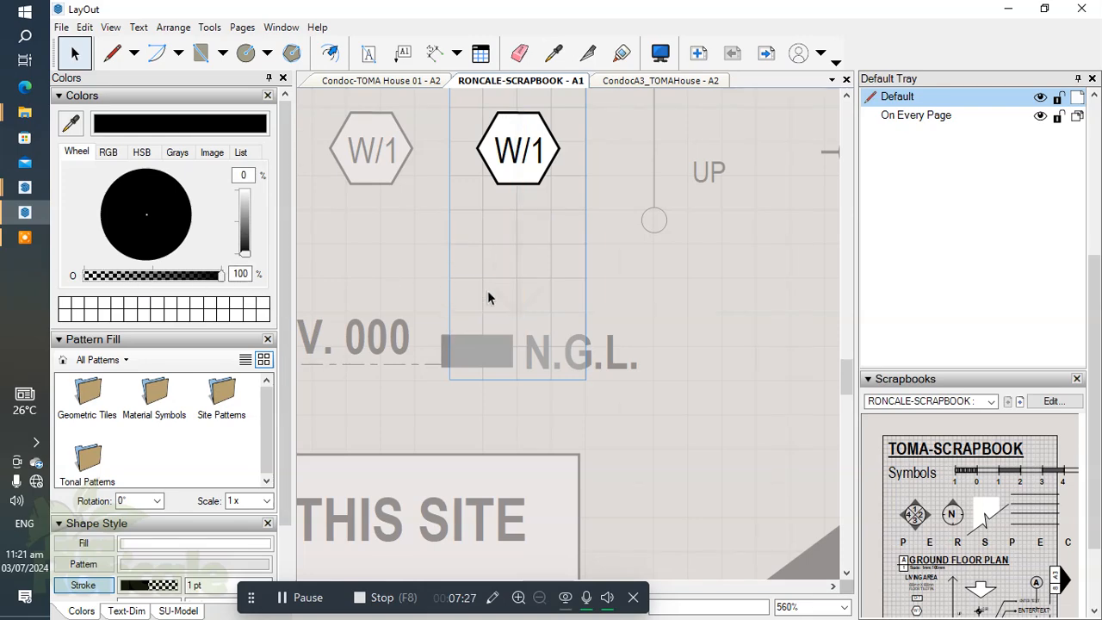
click(519, 252)
scroll(322, 425, down, 1)
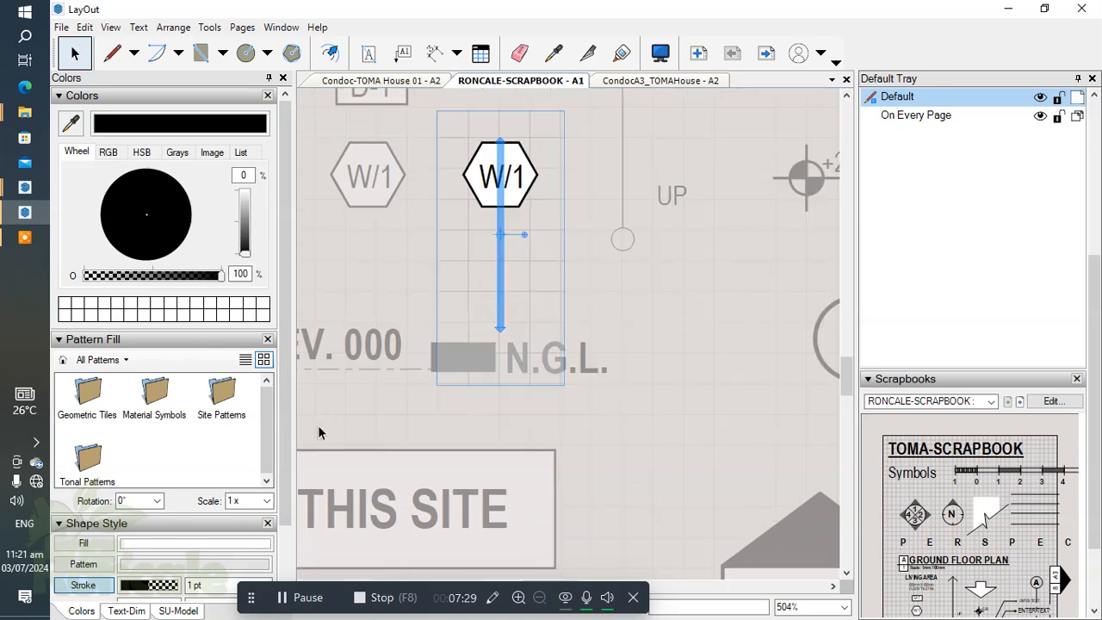
scroll(278, 428, down, 1)
click(134, 514)
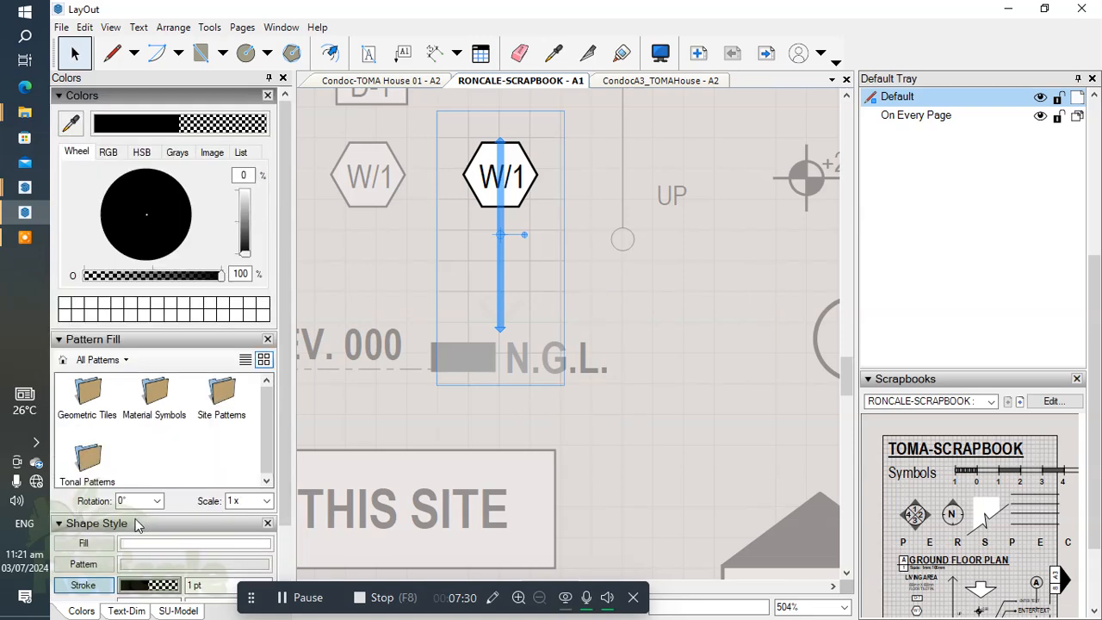
click(206, 280)
click(219, 281)
scroll(607, 429, down, 2)
scroll(353, 523, up, 2)
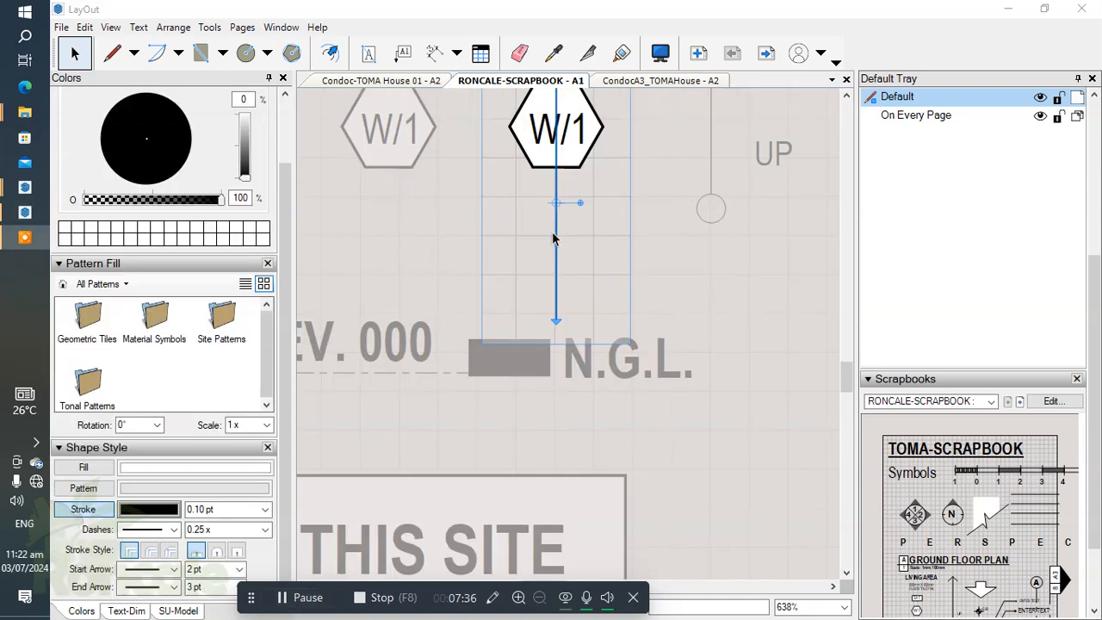
Step: Send the copied W/1 tag's vertical line behind the hexagon and finish editing the group
right_click(553, 239)
mouse_move(655, 385)
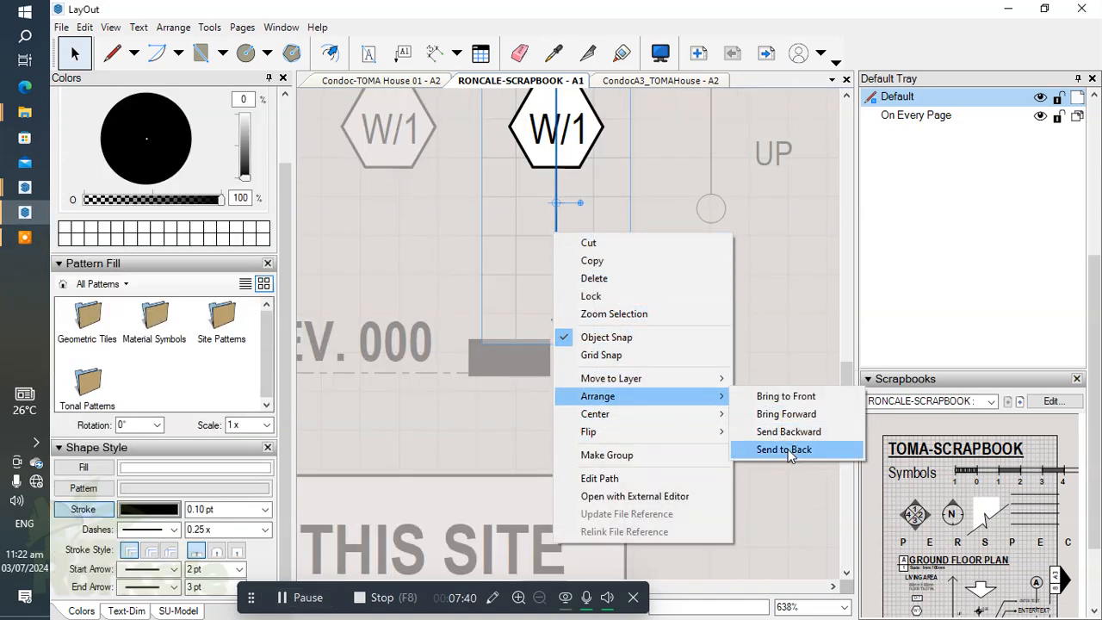
click(783, 450)
scroll(595, 327, down, 2)
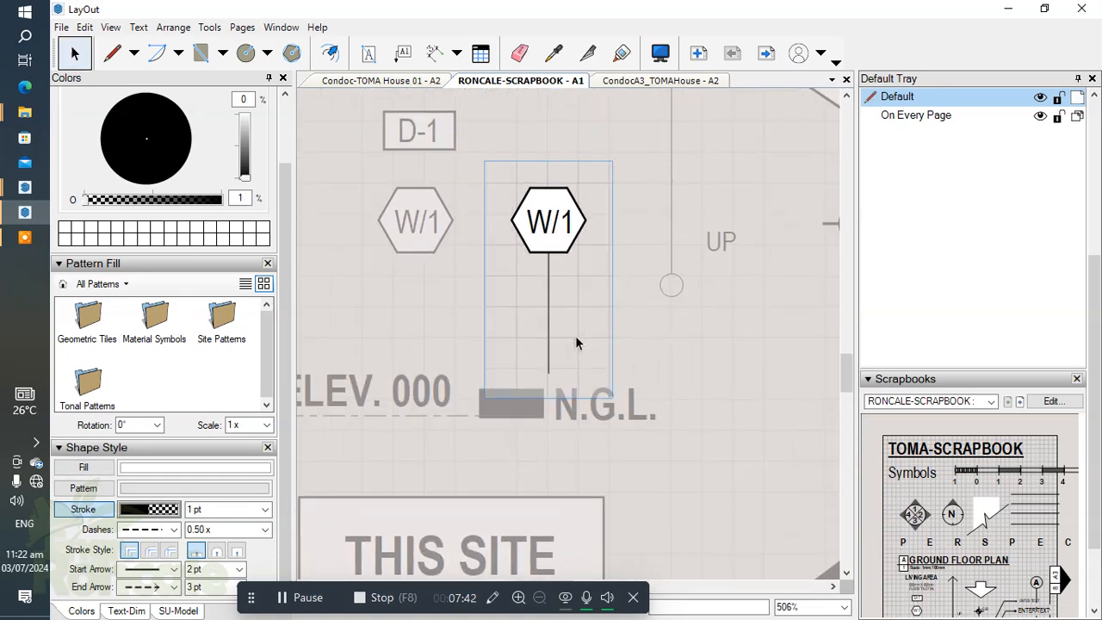
scroll(624, 324, down, 2)
drag(542, 286, 514, 293)
click(589, 333)
Step: Move the ELEV. 000 N.G.L. level symbol down, closer to the THIS SITE marker
scroll(586, 334, down, 2)
middle_drag(541, 405, 590, 307)
scroll(591, 305, up, 2)
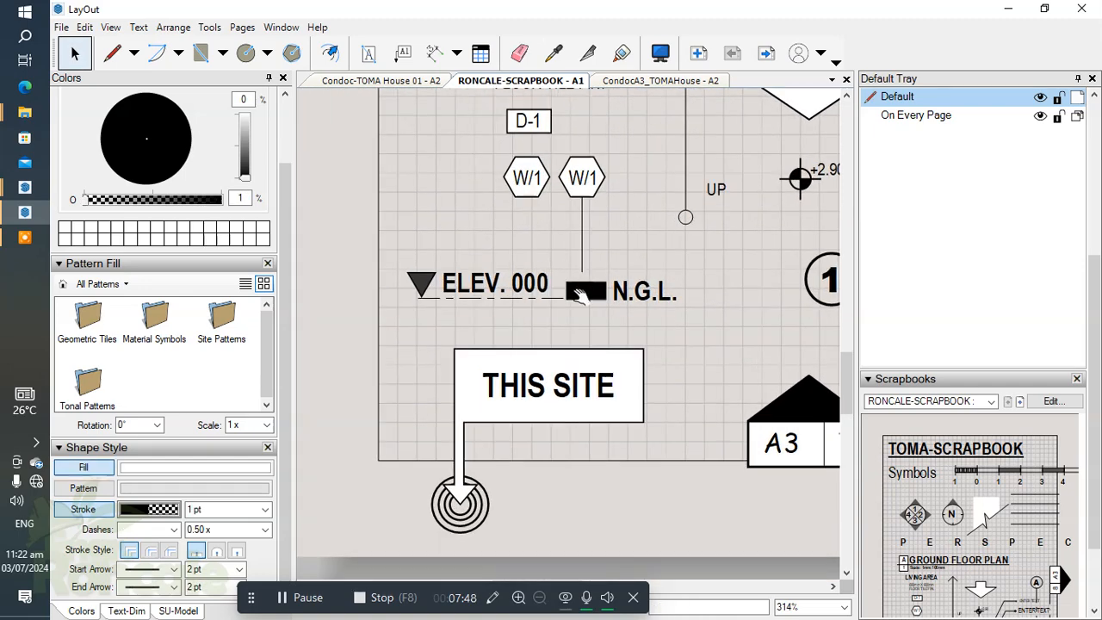
click(579, 295)
key(Down)
key(Down)
key(Down)
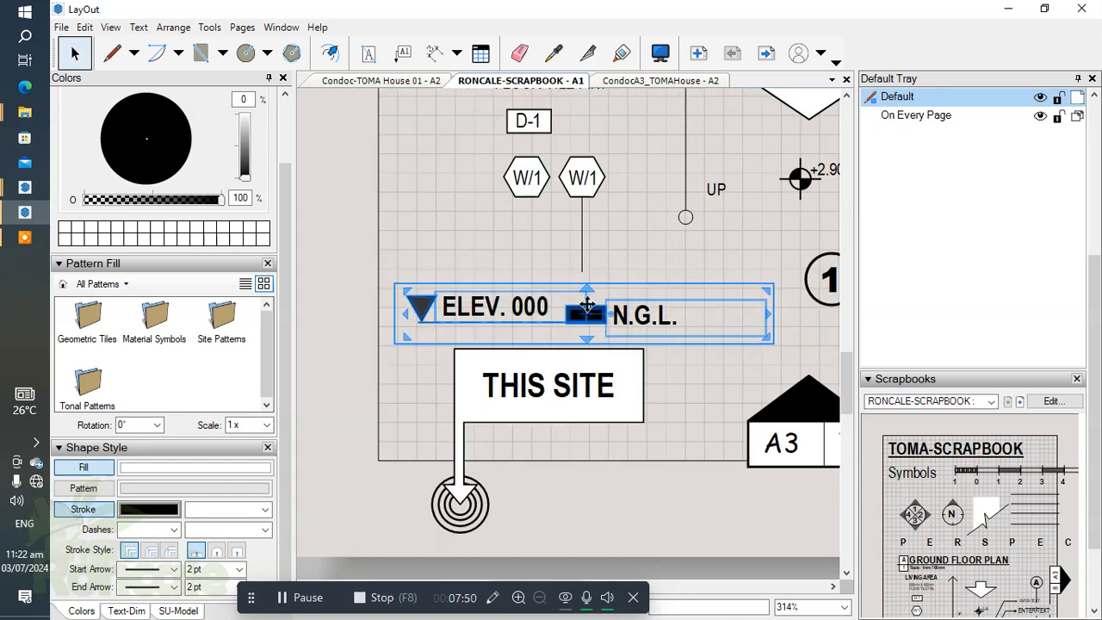
click(625, 225)
Step: Move the D-1 tag left and place both W/1 tags beside it, under the FLOOR TILE FIN. note
scroll(646, 267, down, 2)
scroll(568, 237, up, 3)
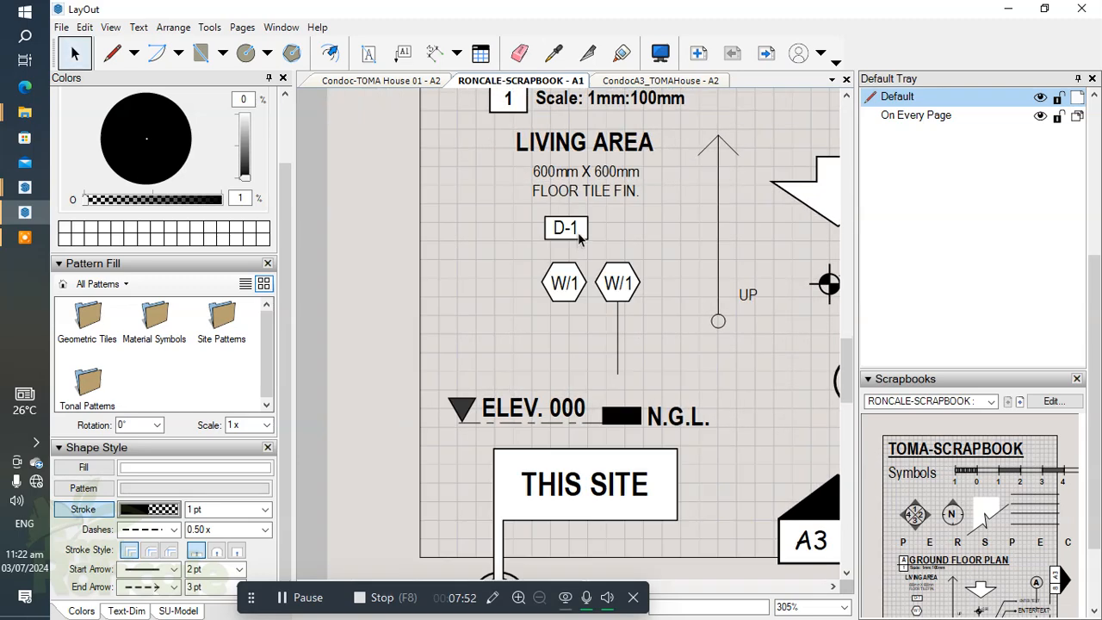
click(538, 230)
drag(551, 228, 466, 228)
drag(682, 263, 558, 241)
key(Left)
key(Left)
key(Left)
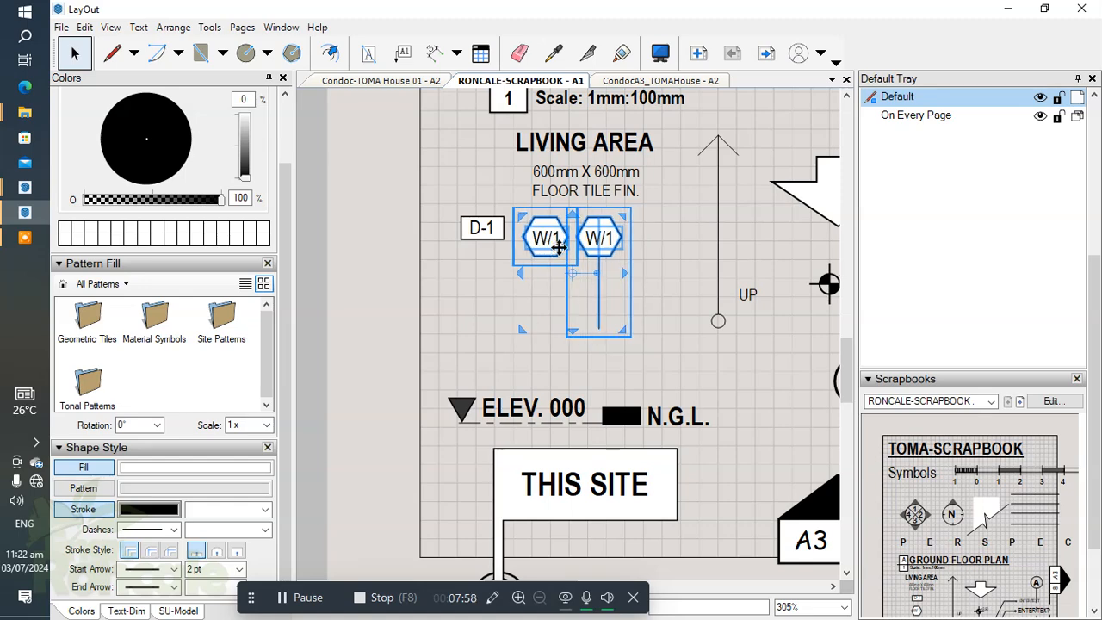
click(629, 305)
Step: Inside the second W/1 tag's group, extend the vertical line further down, almost to the ELEV. 000 symbol
double_click(599, 319)
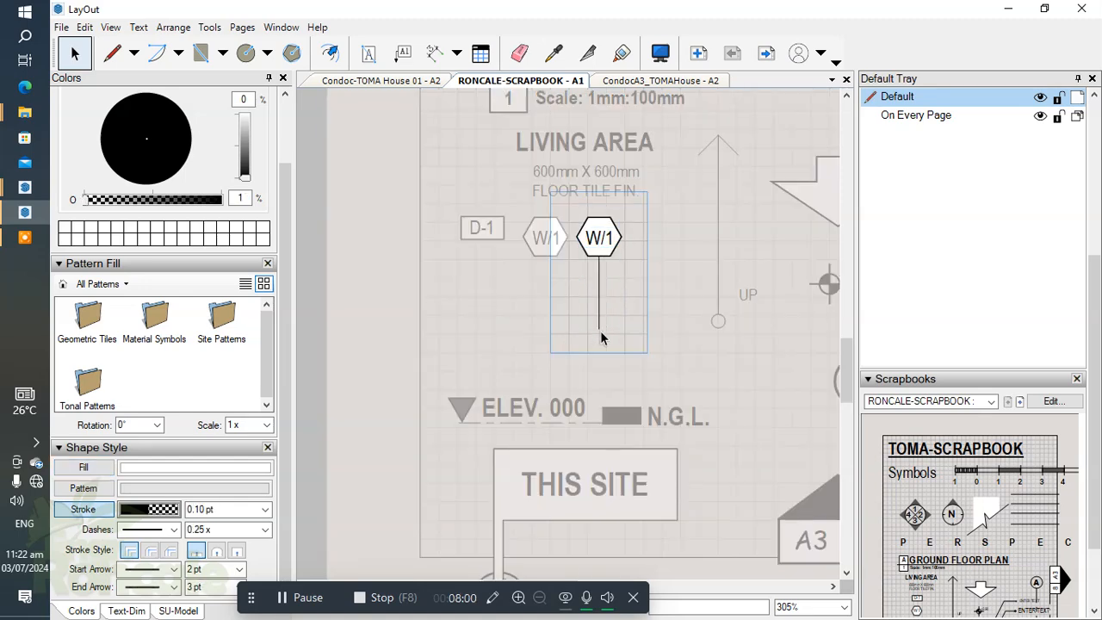
click(601, 333)
drag(599, 341, 600, 375)
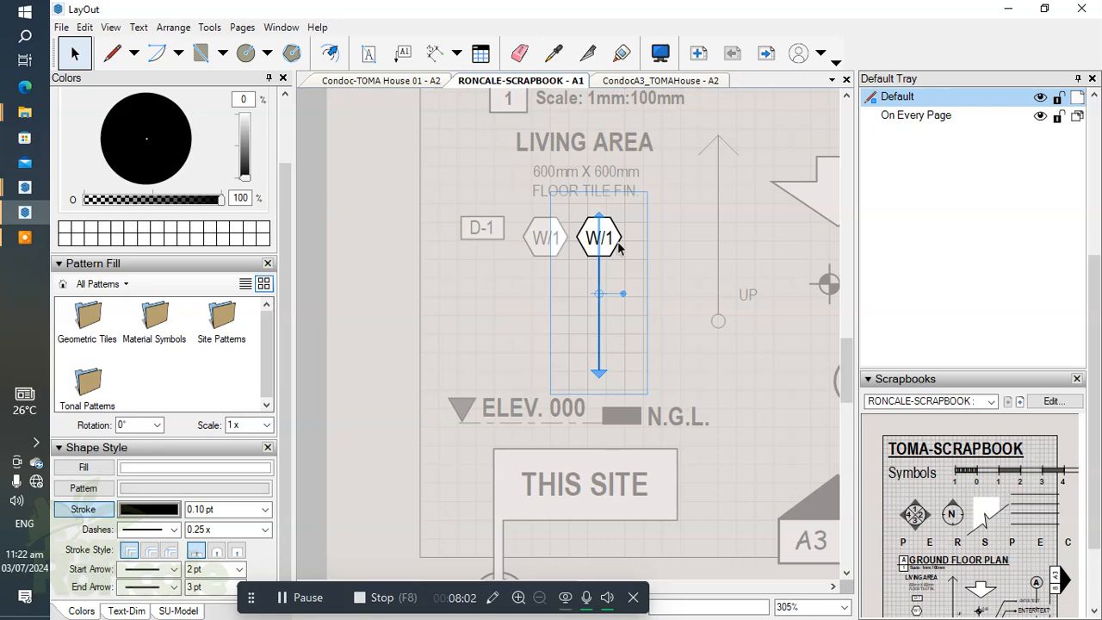
Step: Copy the W/1 text to the line's lower end, rotate it 90°, place it left of the line and change it to H
click(607, 244)
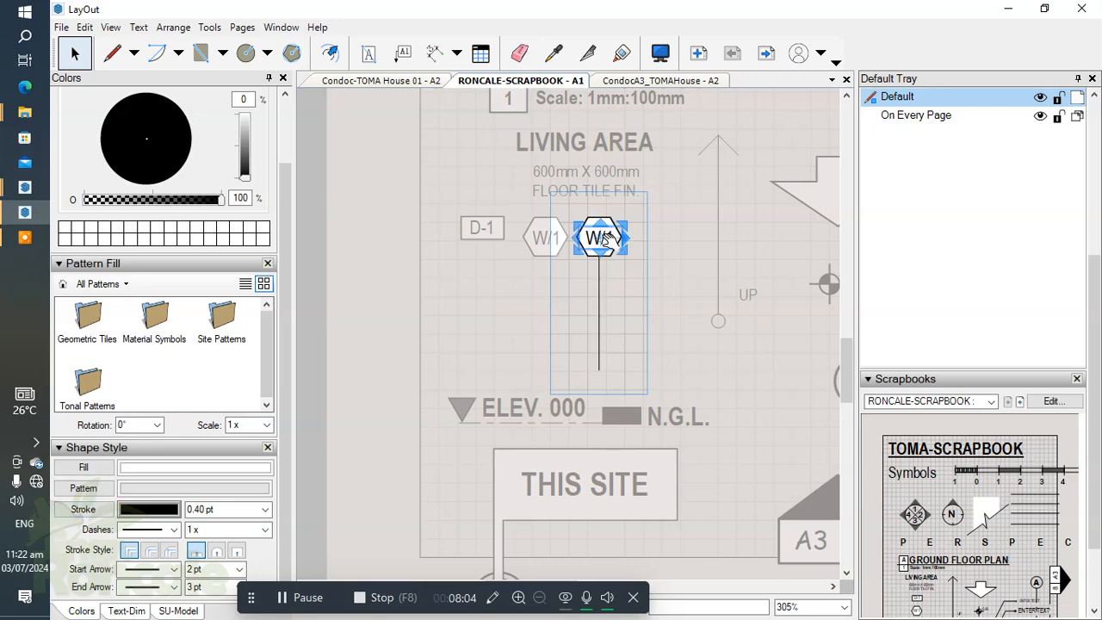
click(127, 610)
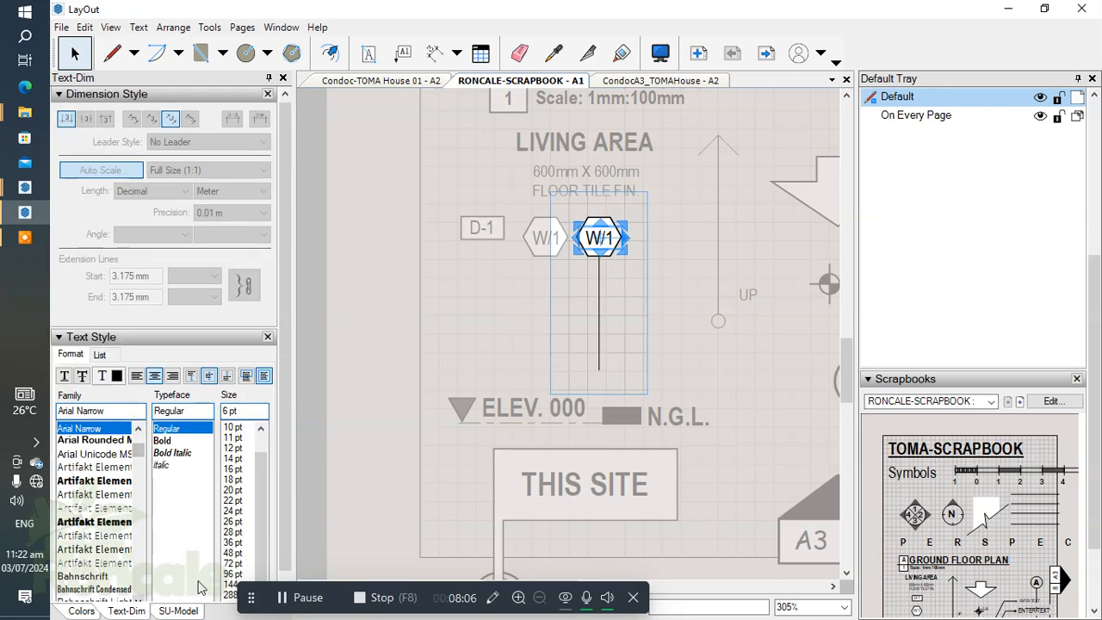
mouse_move(589, 237)
mouse_down()
mouse_move(591, 328)
mouse_move(604, 348)
mouse_move(609, 279)
mouse_move(591, 259)
mouse_move(603, 253)
mouse_up()
scroll(606, 346, up, 2)
scroll(606, 347, up, 1)
text(90)
key(Return)
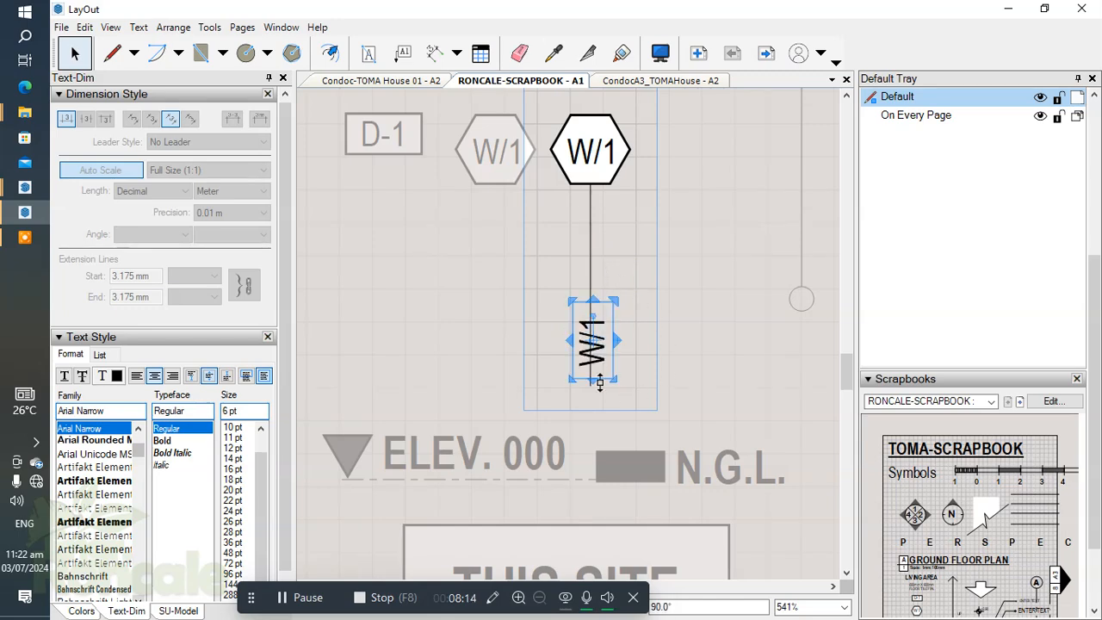
scroll(598, 368, up, 1)
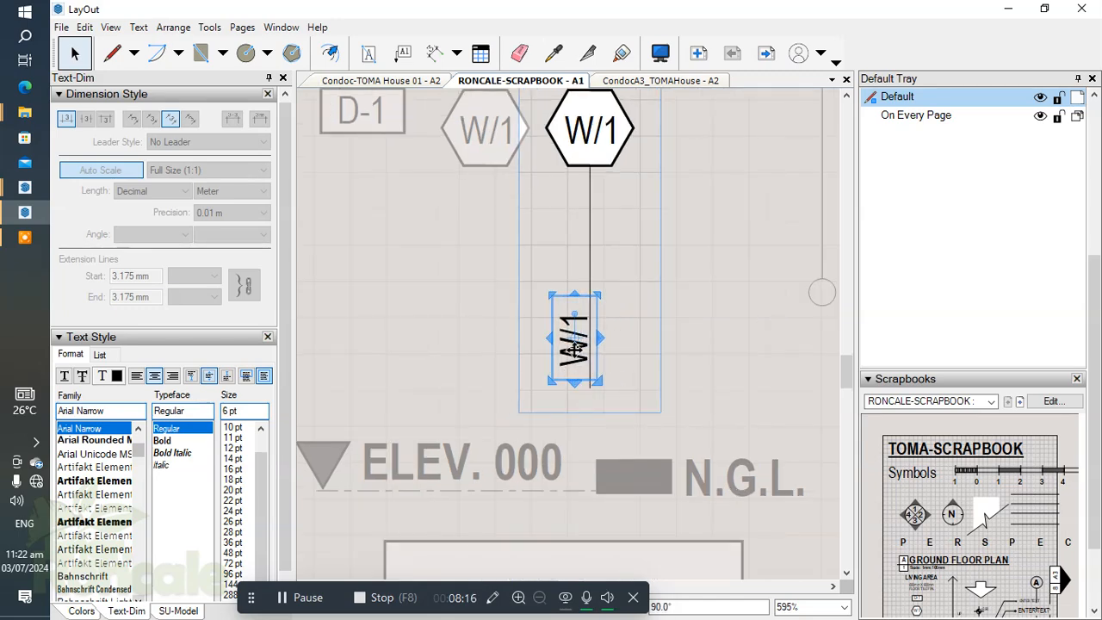
double_click(576, 348)
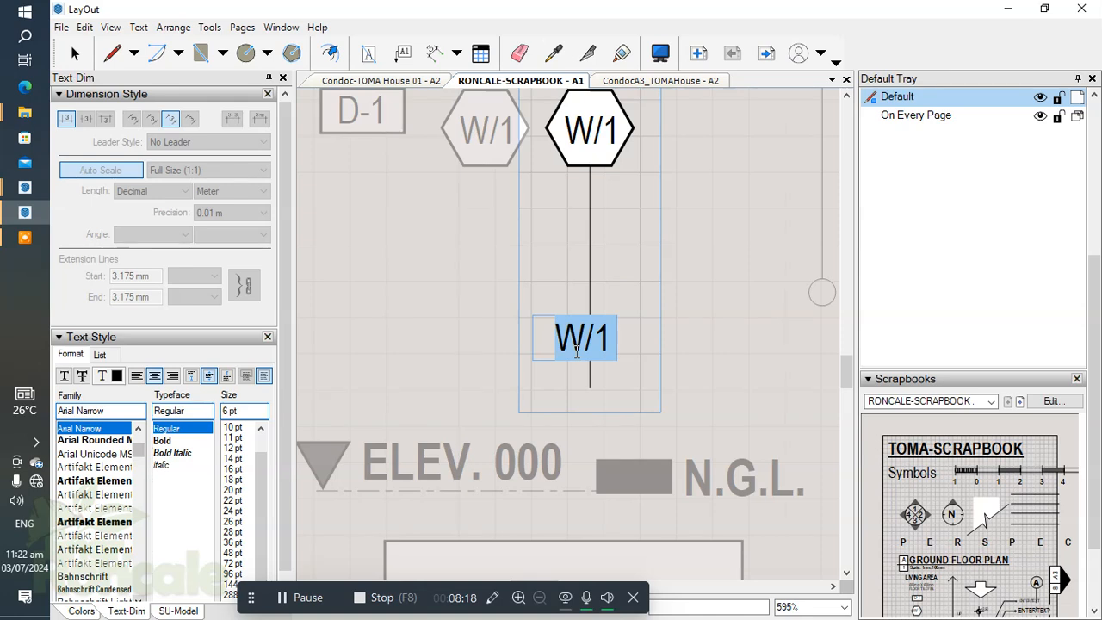
text(h)
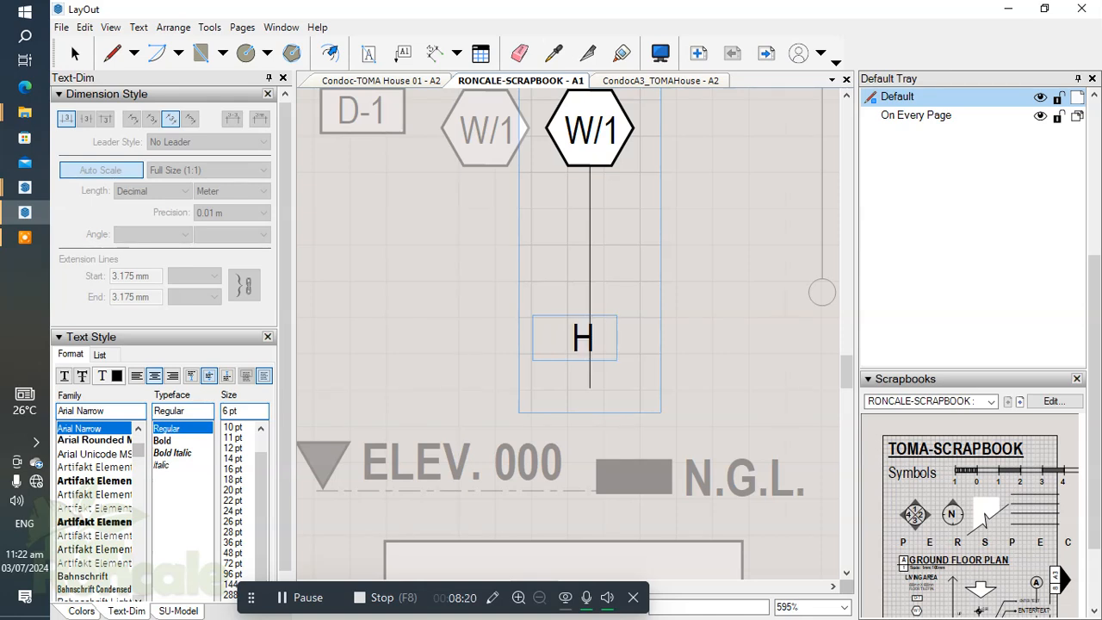
click(716, 370)
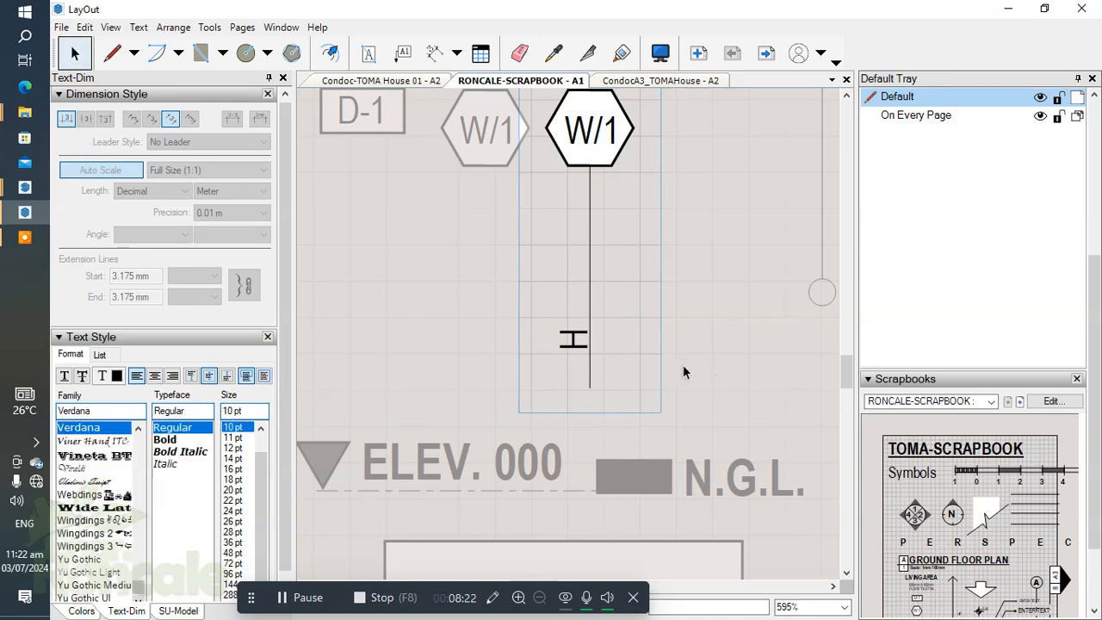
Step: Copy the rotated H text to the right side of the line and change the copy to W
click(569, 345)
drag(568, 344, 614, 342)
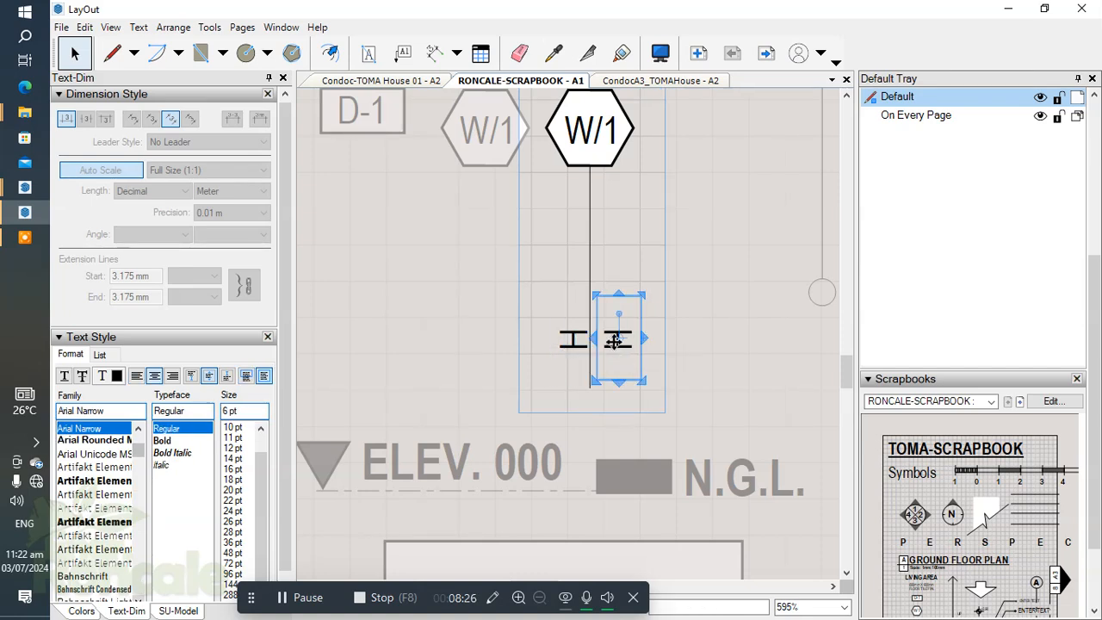
key(Left)
key(Left)
key(Right)
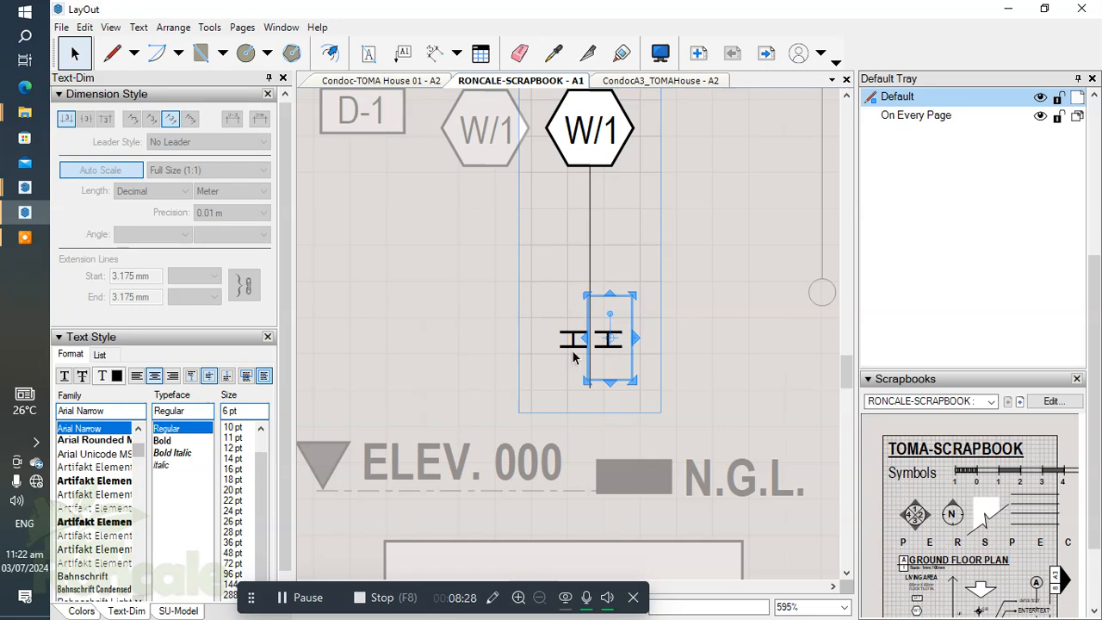
double_click(606, 345)
text(W)
click(705, 370)
Step: Left-align the rotated H and W texts and adjust the H text's position beside the line
click(612, 345)
shift+click(567, 344)
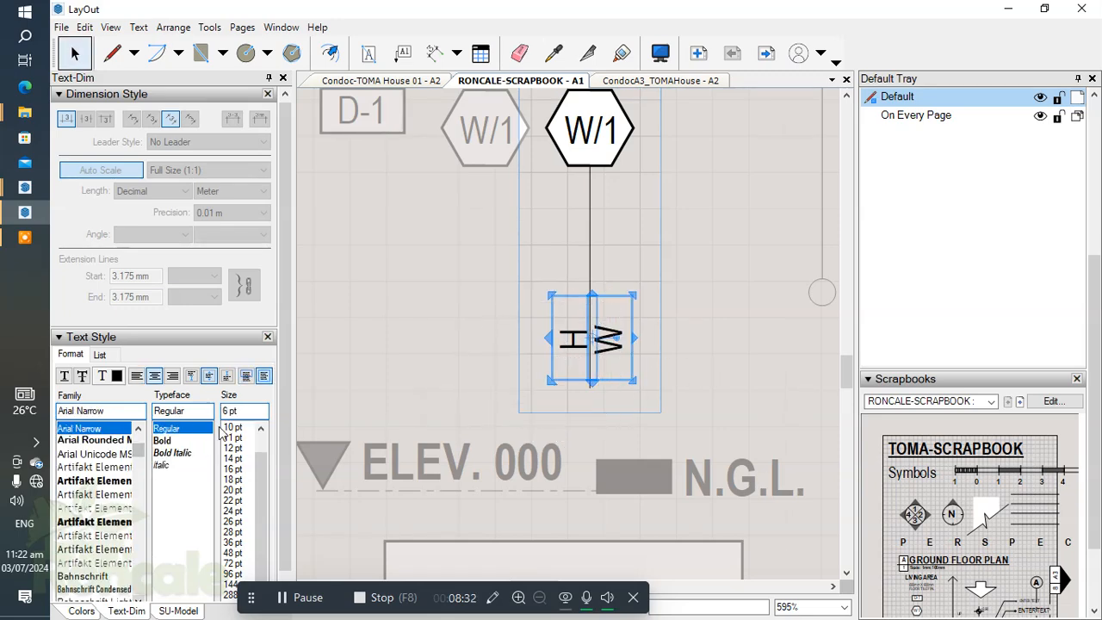
click(135, 377)
click(737, 411)
click(572, 356)
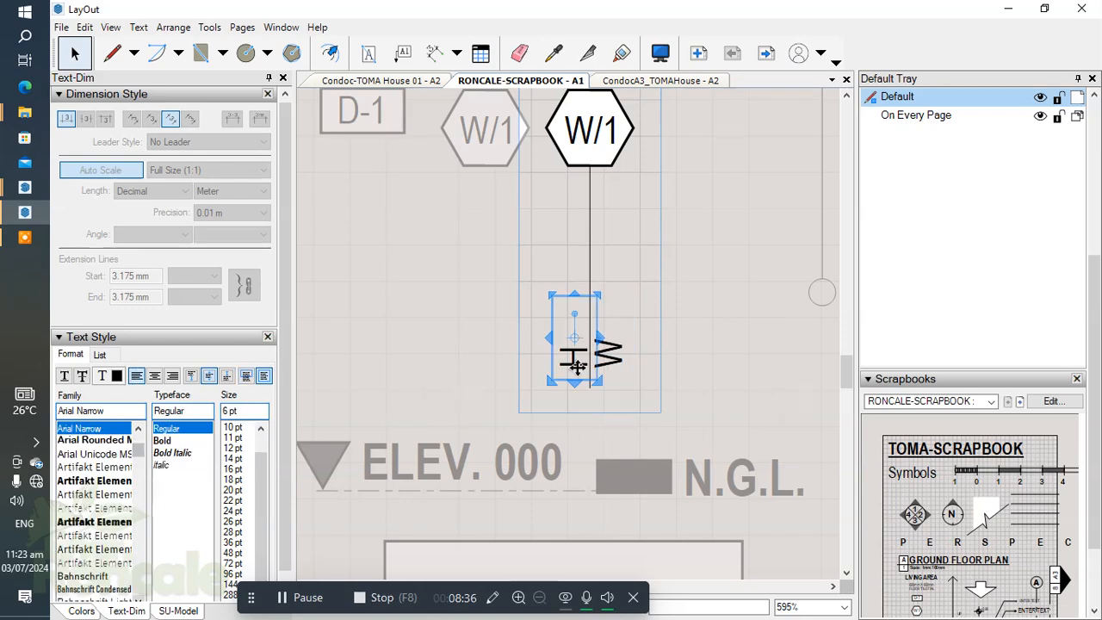
scroll(559, 361, up, 4)
drag(558, 363, 570, 365)
click(672, 436)
scroll(628, 401, down, 4)
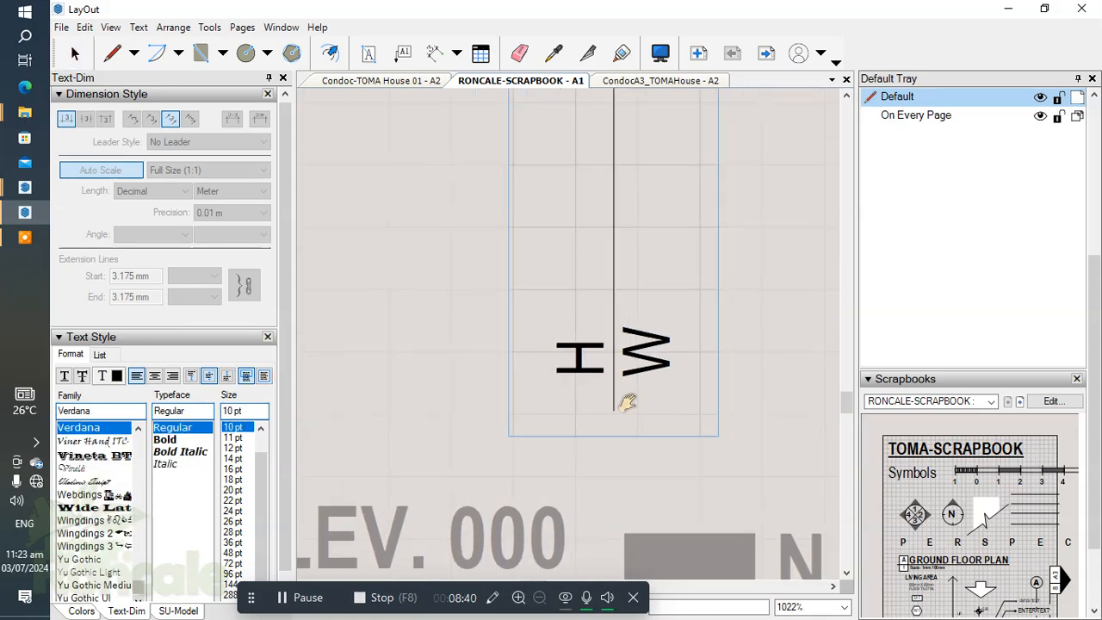
scroll(569, 387, down, 3)
scroll(474, 435, up, 1)
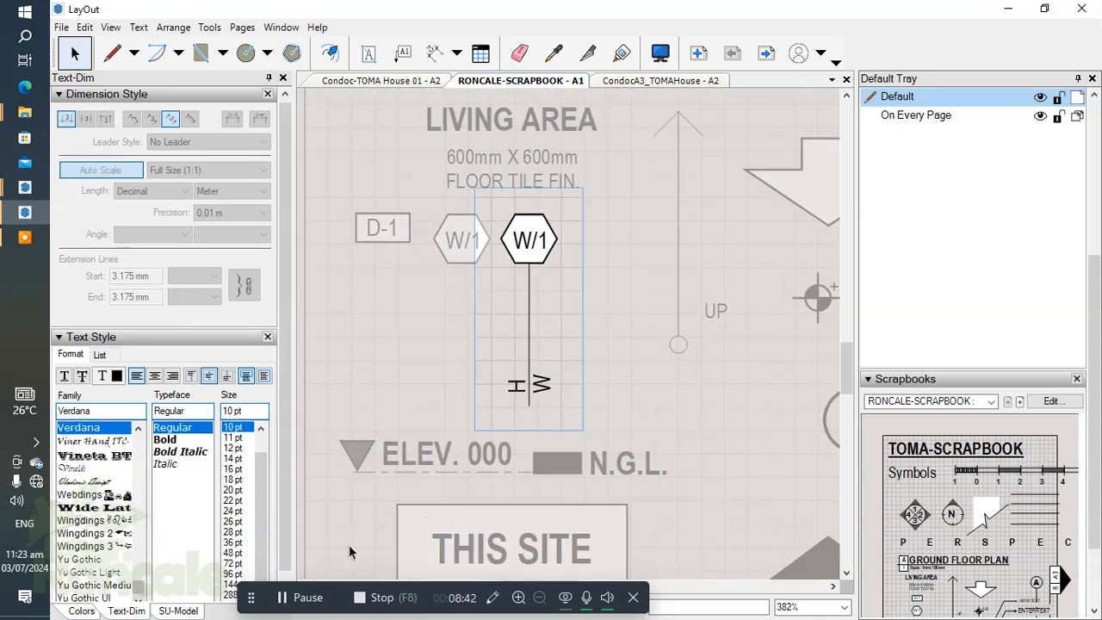
click(281, 601)
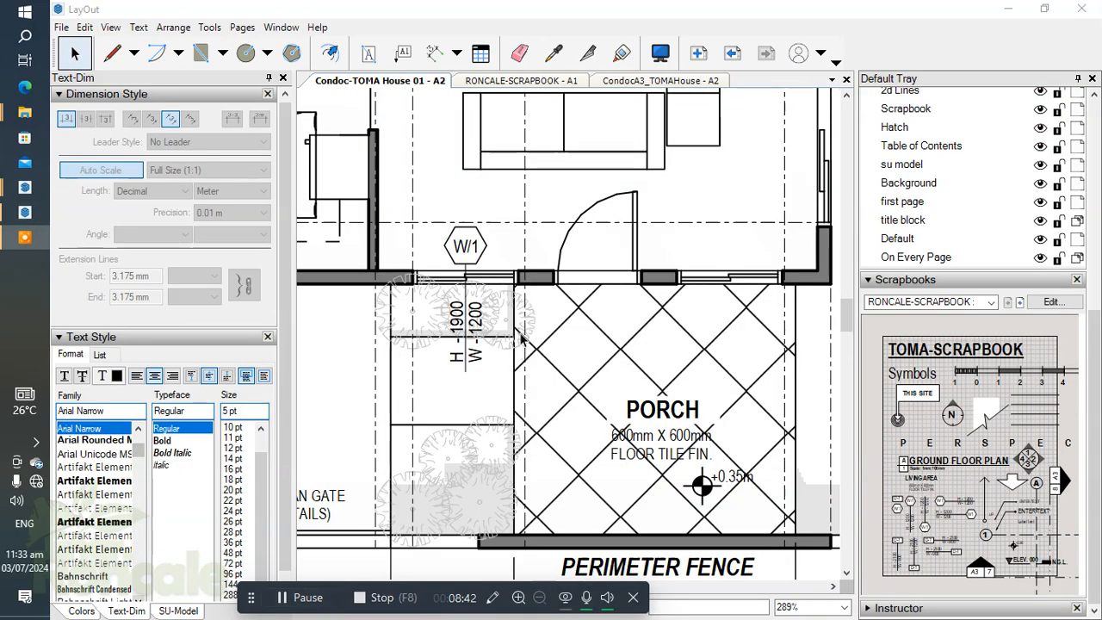
Step: On the ground floor plan, copy the W/1 tag reading H - 1900, W - 1200 to the porch window, centred on the opening
scroll(520, 339, down, 2)
scroll(500, 332, up, 2)
click(495, 324)
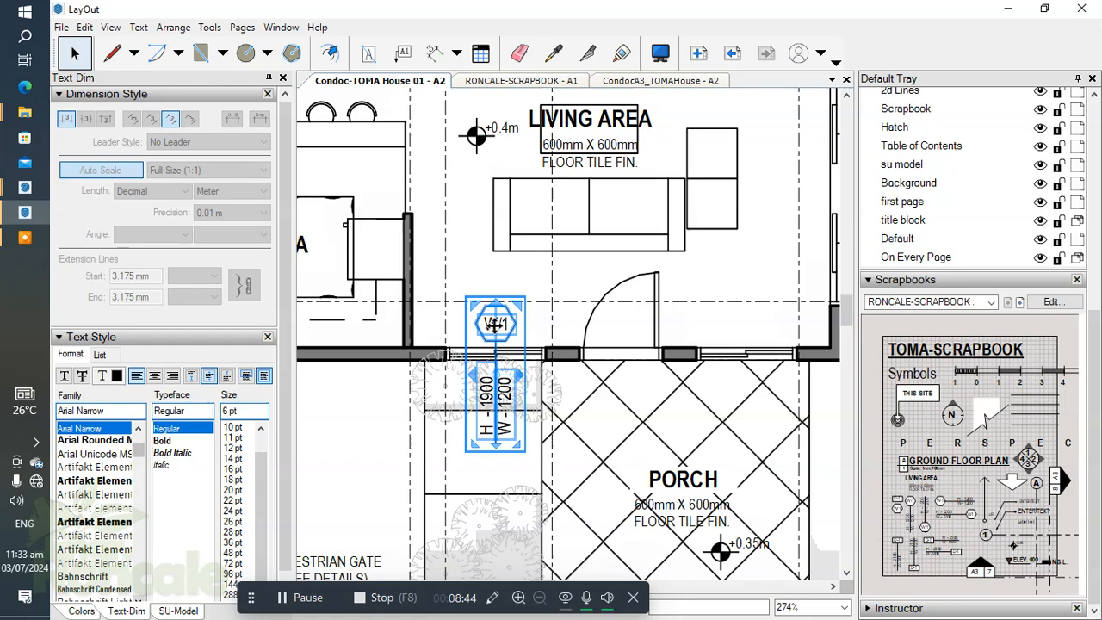
drag(495, 325, 746, 327)
scroll(746, 327, up, 4)
scroll(758, 336, down, 3)
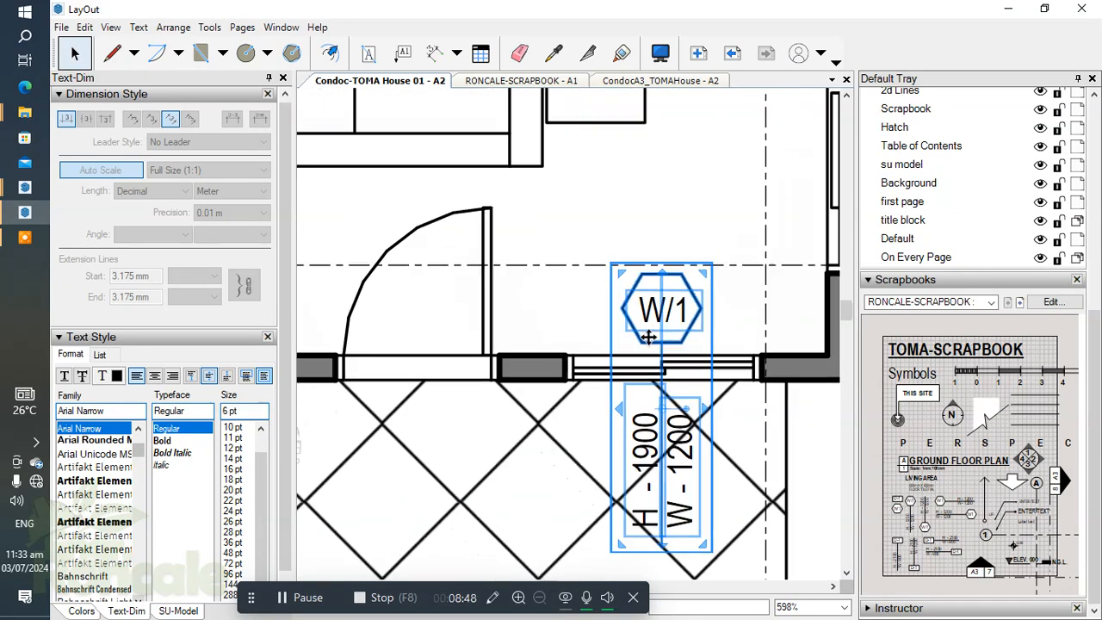
middle_drag(721, 357, 735, 360)
click(676, 285)
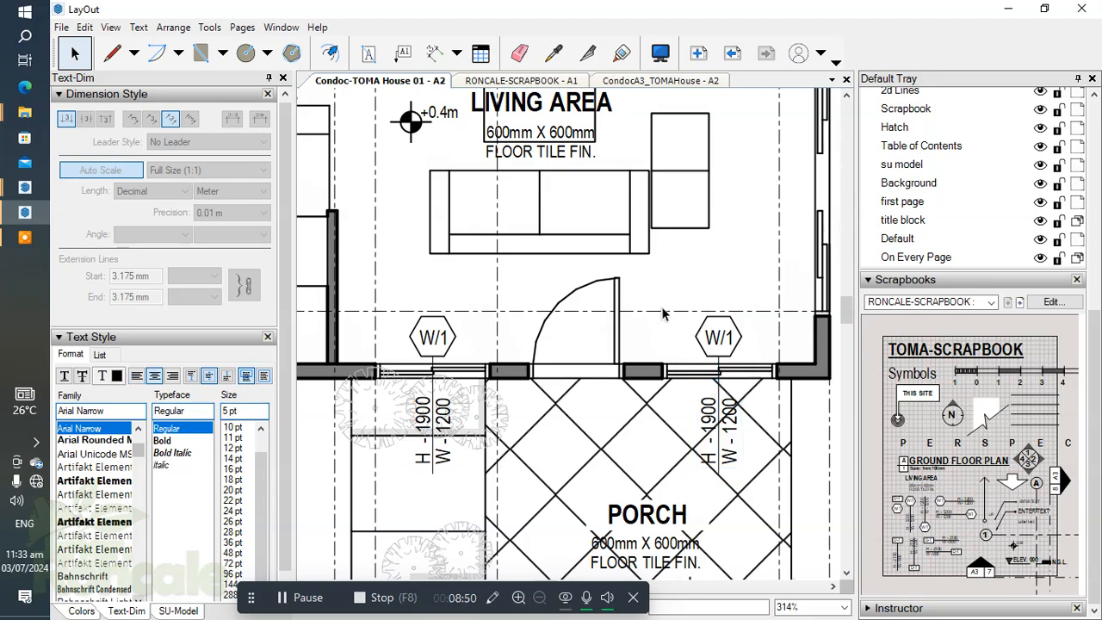
Step: Copy the W/1 tag from the living area's left front window to the kitchen's front wall, centred on the sink
scroll(661, 323, down, 5)
scroll(663, 330, up, 2)
scroll(578, 387, down, 1)
middle_drag(514, 362, 376, 204)
scroll(608, 418, down, 2)
middle_drag(608, 419, 668, 428)
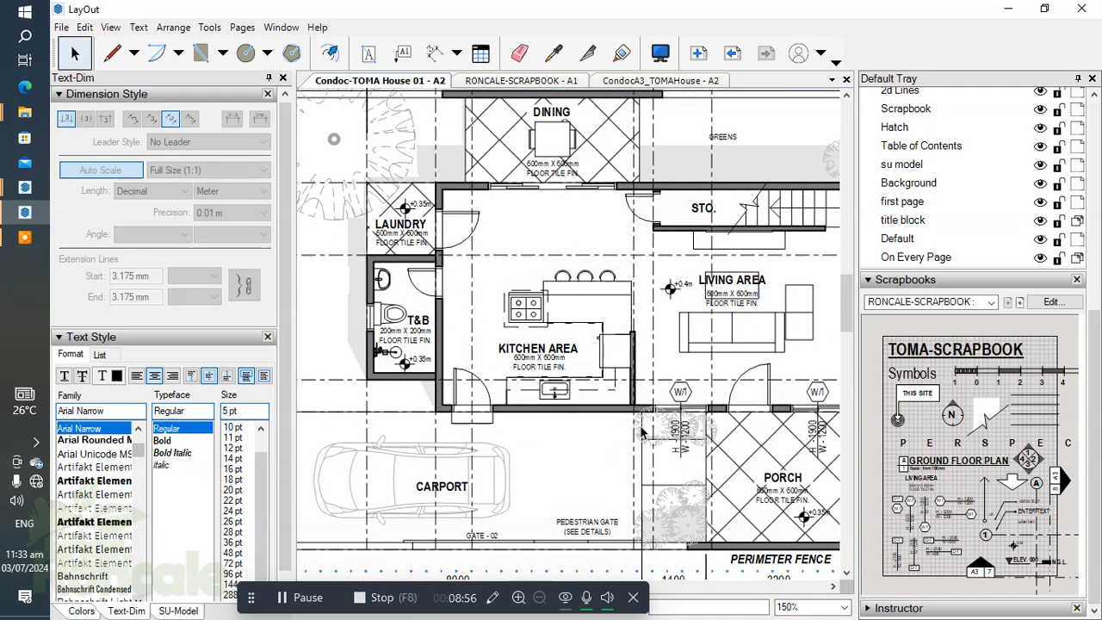
scroll(603, 391, down, 2)
scroll(590, 385, up, 3)
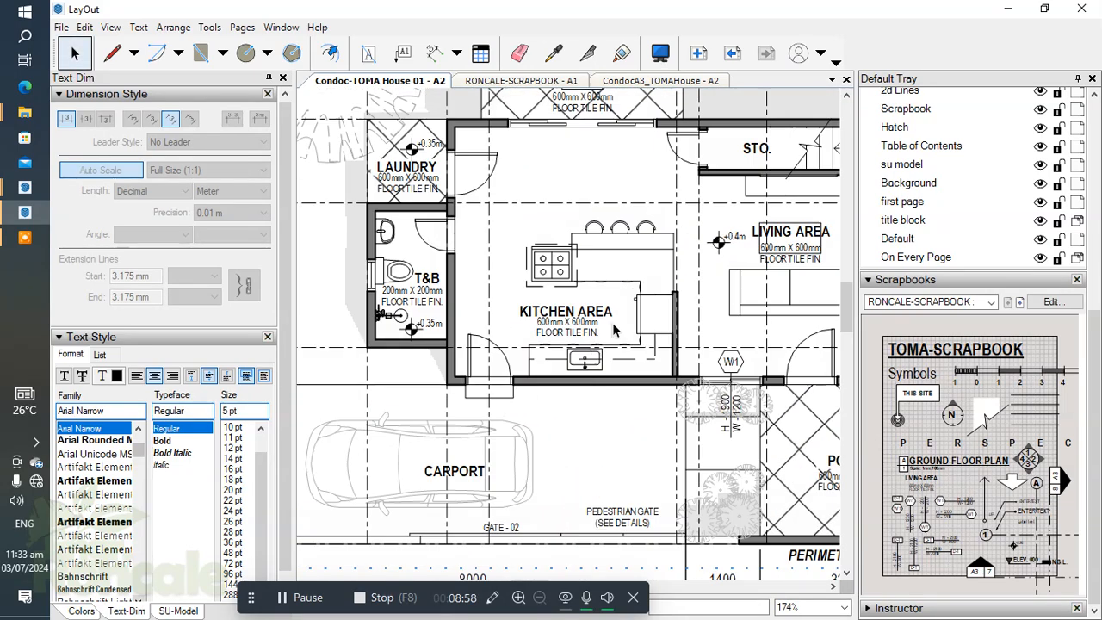
scroll(647, 406, down, 2)
scroll(642, 340, up, 3)
middle_drag(728, 369, 659, 331)
click(611, 342)
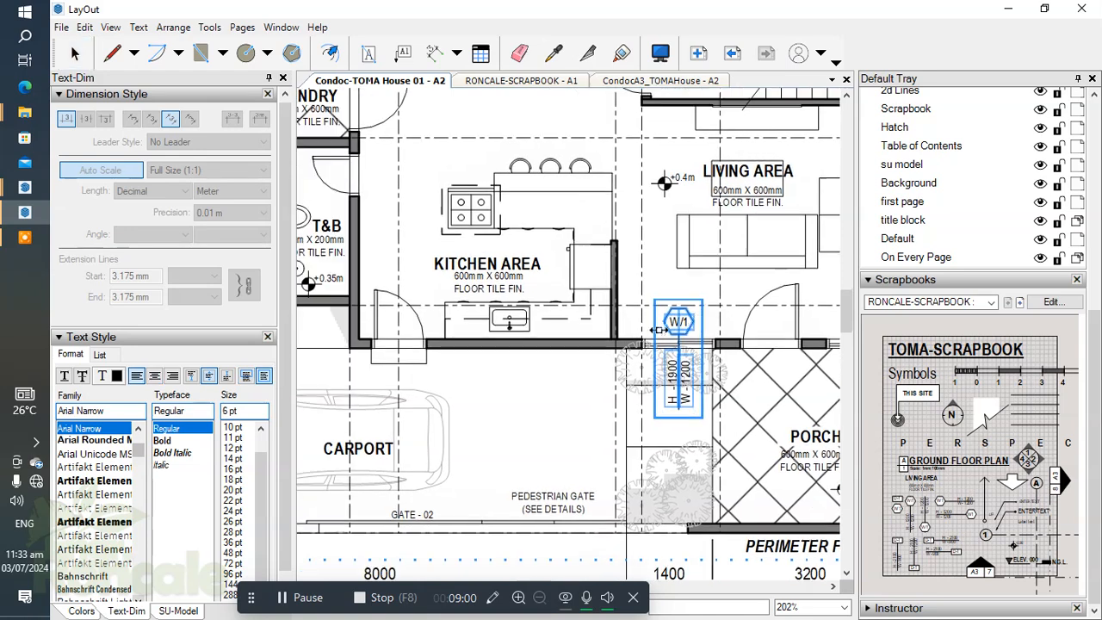
drag(678, 320, 508, 324)
scroll(505, 326, up, 4)
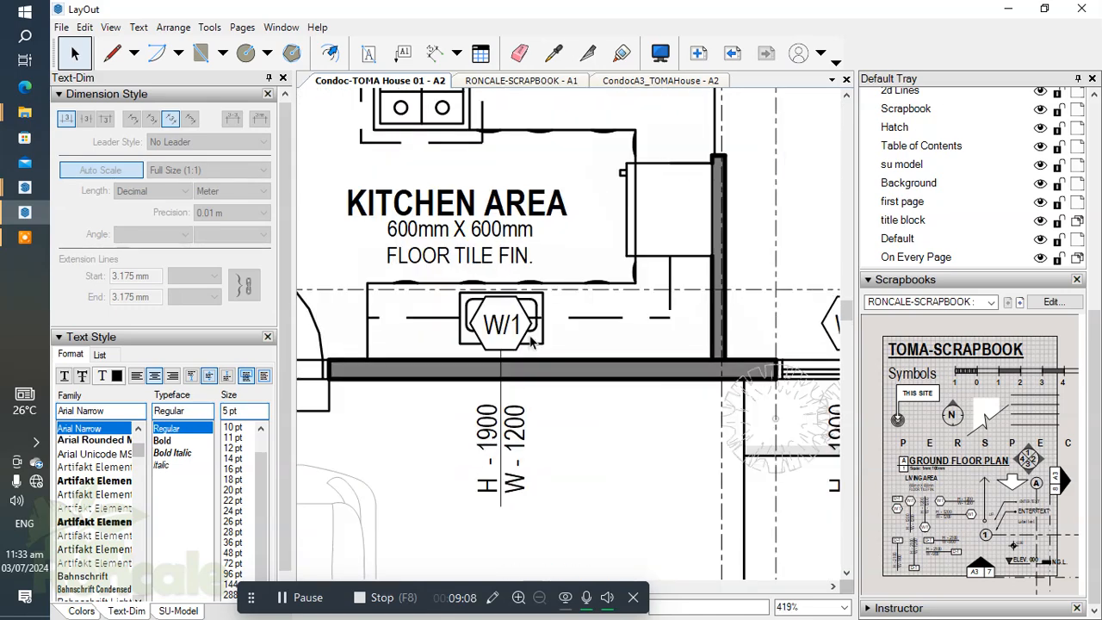
Step: Move the kitchen W/1 tag down so its hexagon sits just outside the front wall, in line with the sink
click(508, 325)
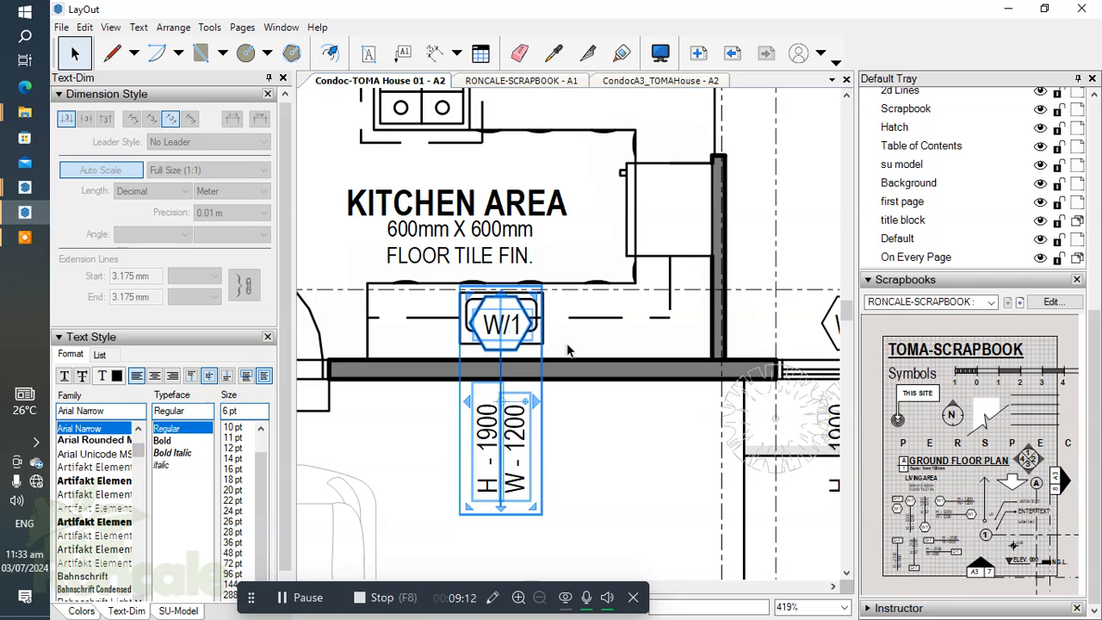
scroll(649, 376, down, 2)
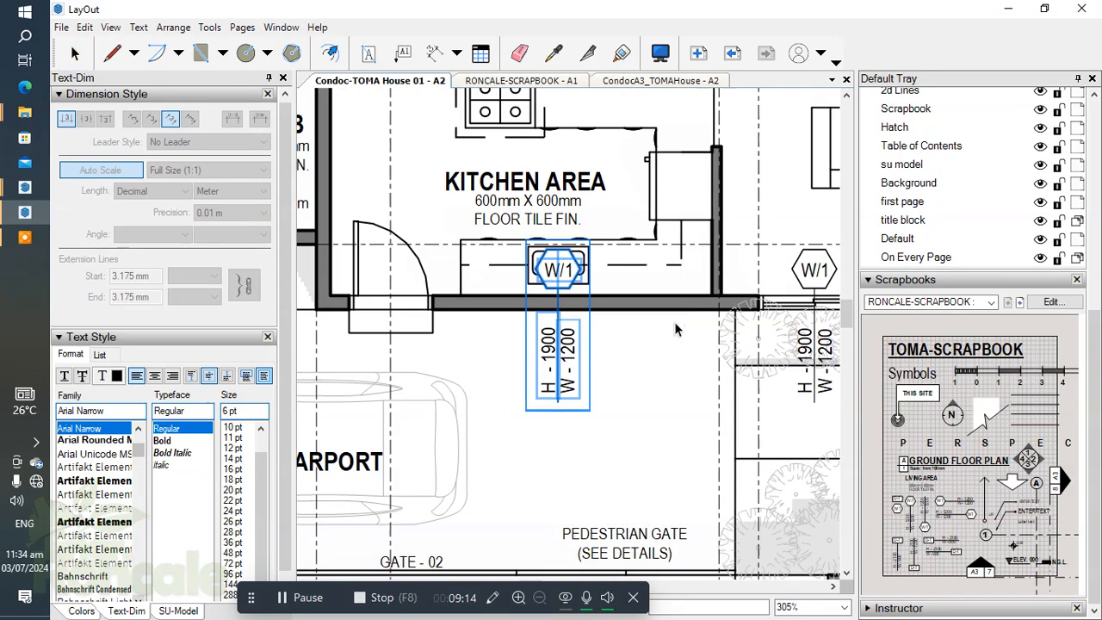
key(Down)
key(Down)
key(Down)
key(Down)
key(Down)
key(Down)
key(Down)
key(Down)
key(Down)
key(Down)
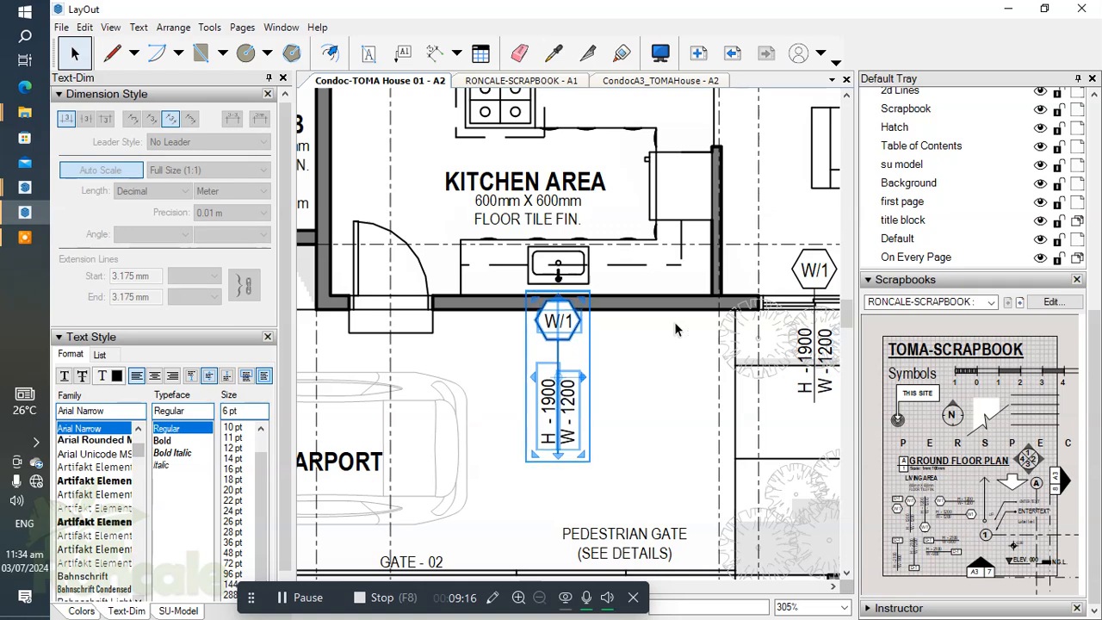
key(Up)
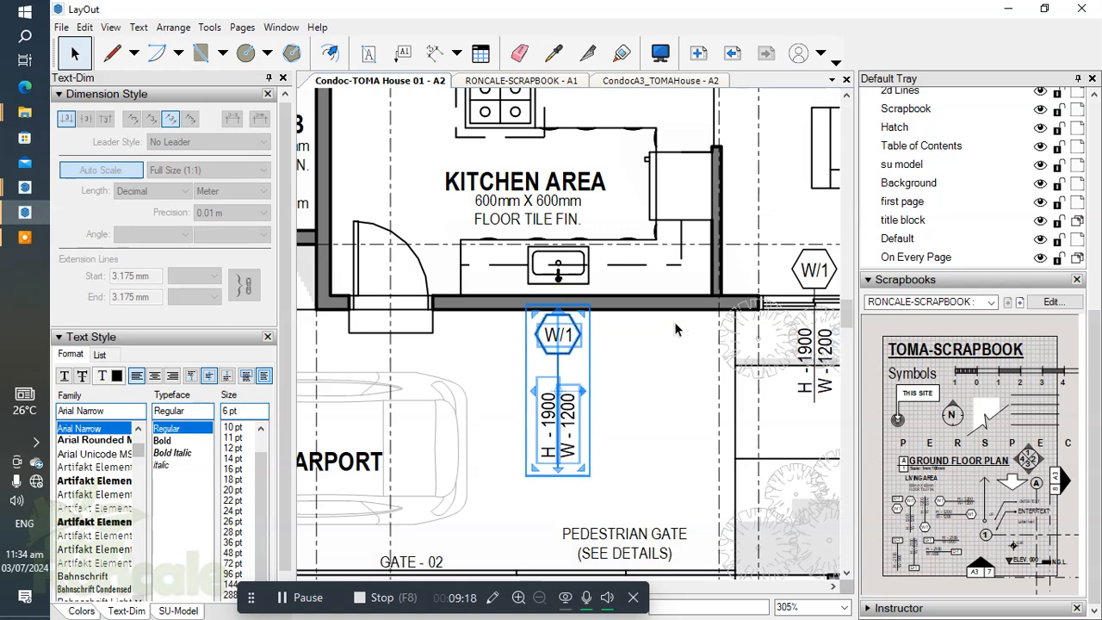
drag(679, 405, 699, 430)
scroll(577, 420, up, 2)
scroll(510, 411, down, 1)
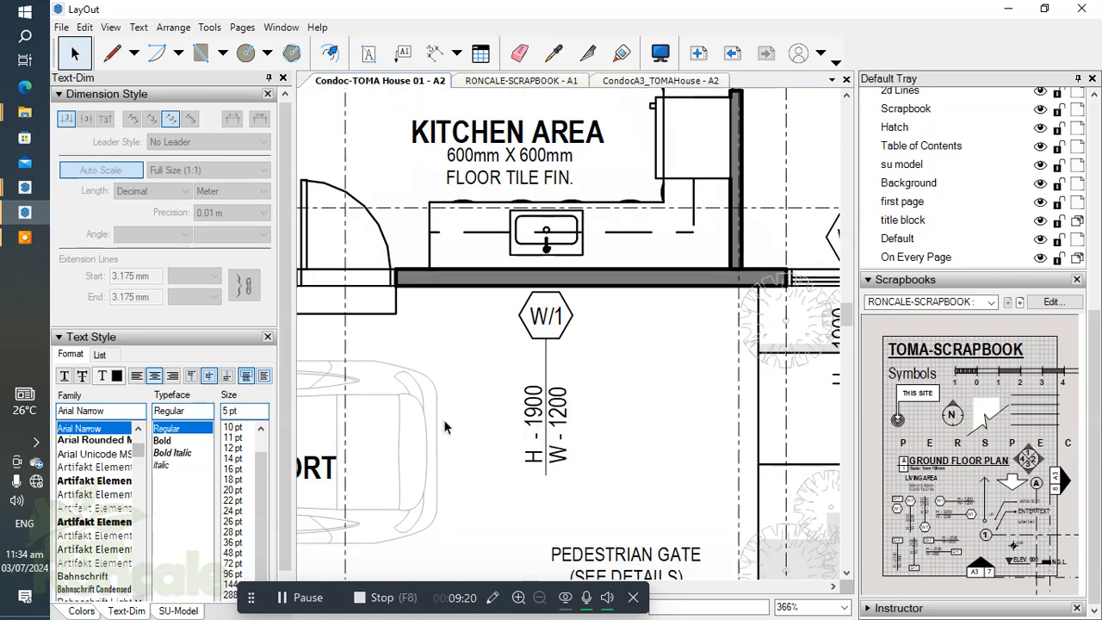
Step: Switch to the SketchUp model and measure the height of the kitchen's low front window with the Line tool
mouse_move(24, 187)
click(181, 133)
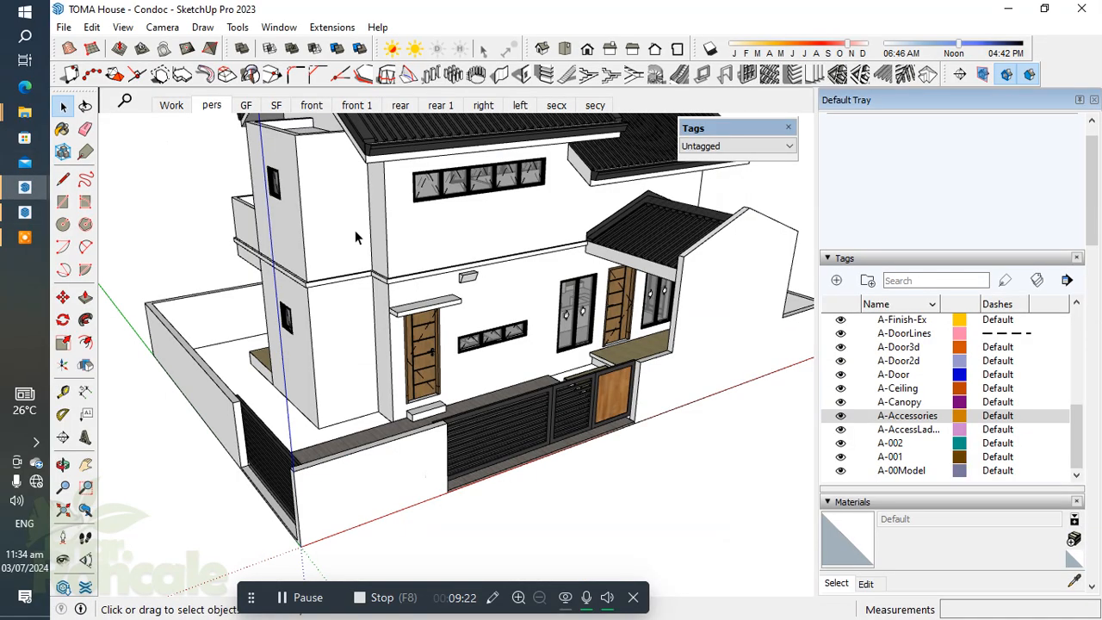
scroll(478, 365, up, 5)
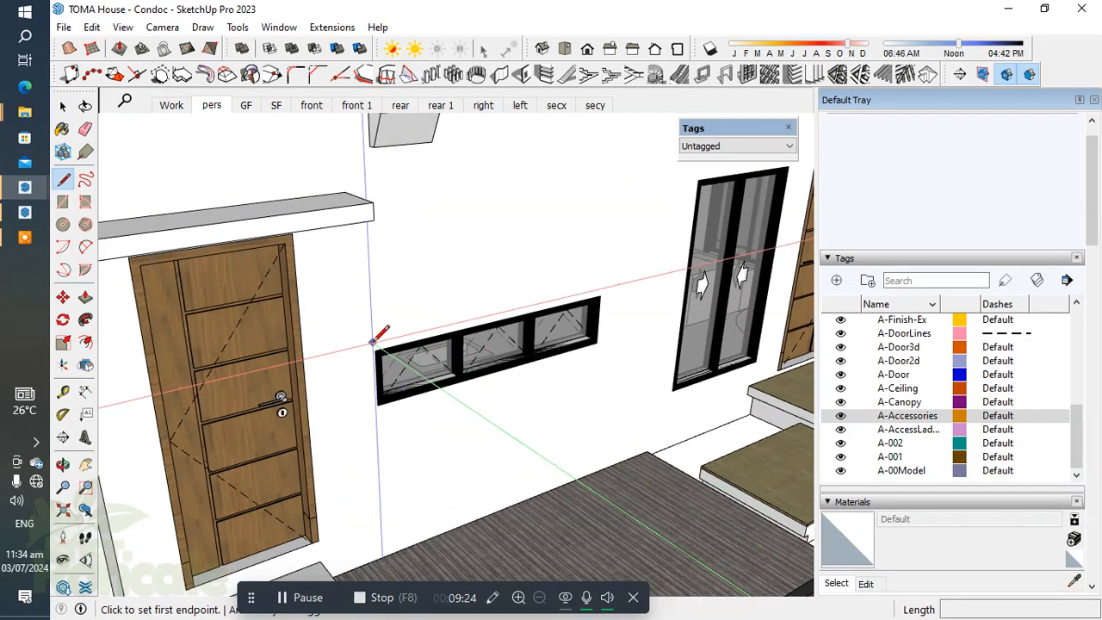
click(375, 351)
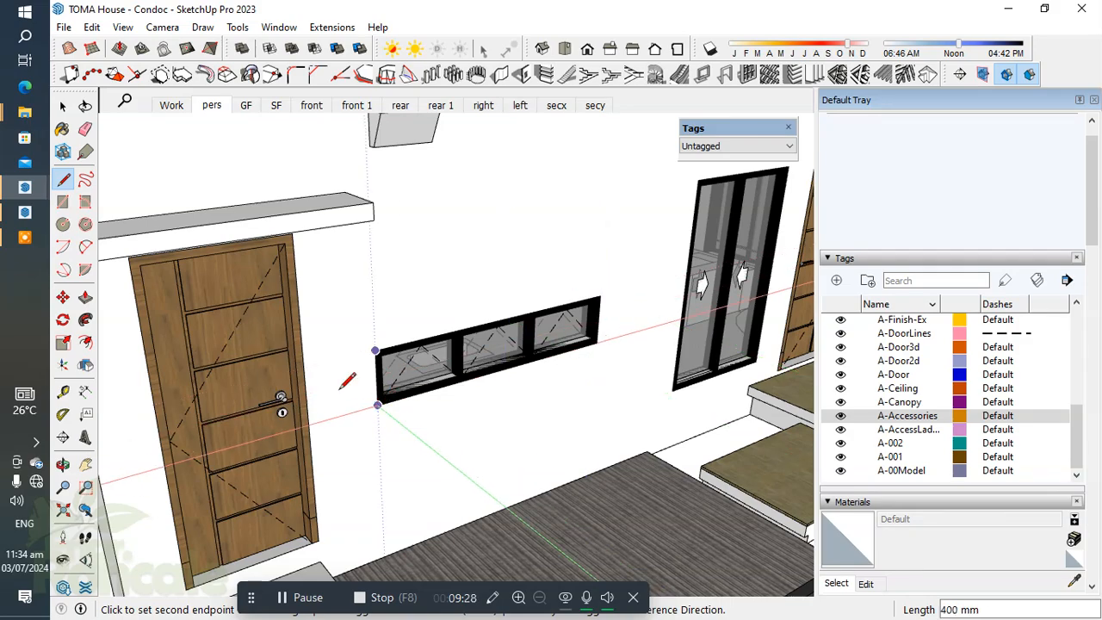
Step: Switch back to LayOut and set the height text of the kitchen window tag to H - 400
click(24, 212)
scroll(536, 436, up, 3)
scroll(536, 436, up, 2)
double_click(534, 422)
double_click(533, 419)
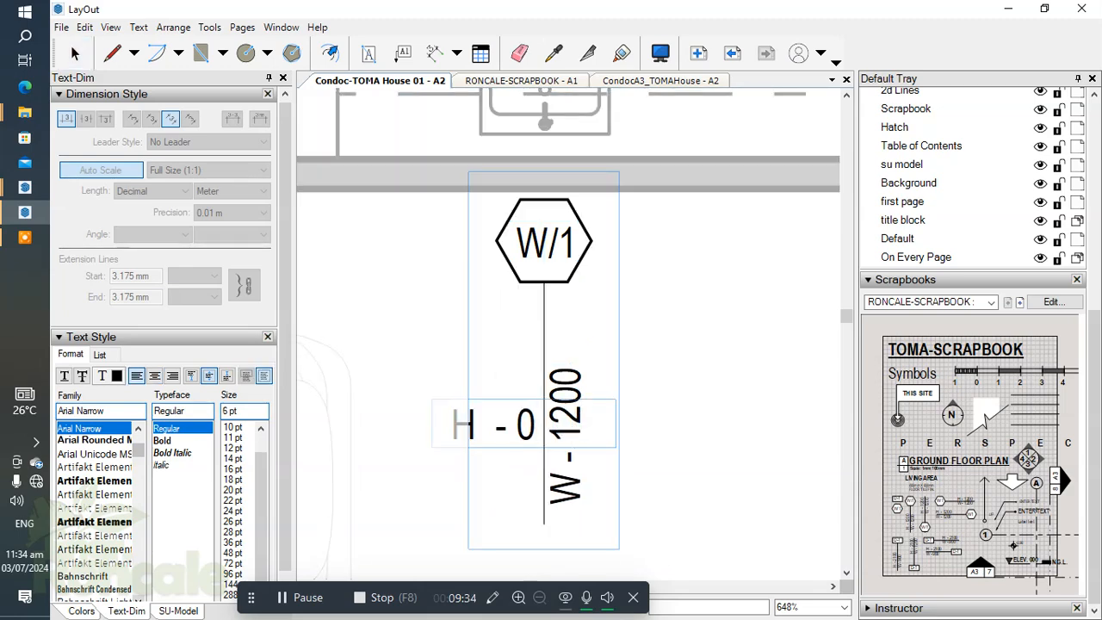
click(652, 406)
Step: Set the width text of the kitchen window tag to W - 2000
double_click(569, 418)
double_click(570, 417)
click(605, 437)
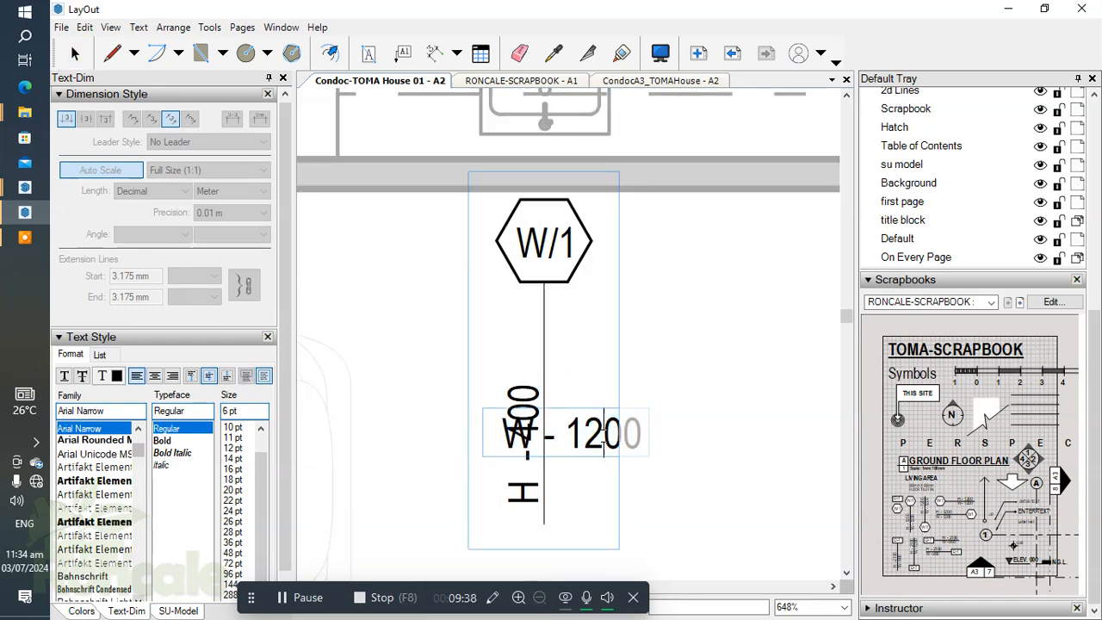
key(BackSpace)
key(BackSpace)
text(2)
click(726, 347)
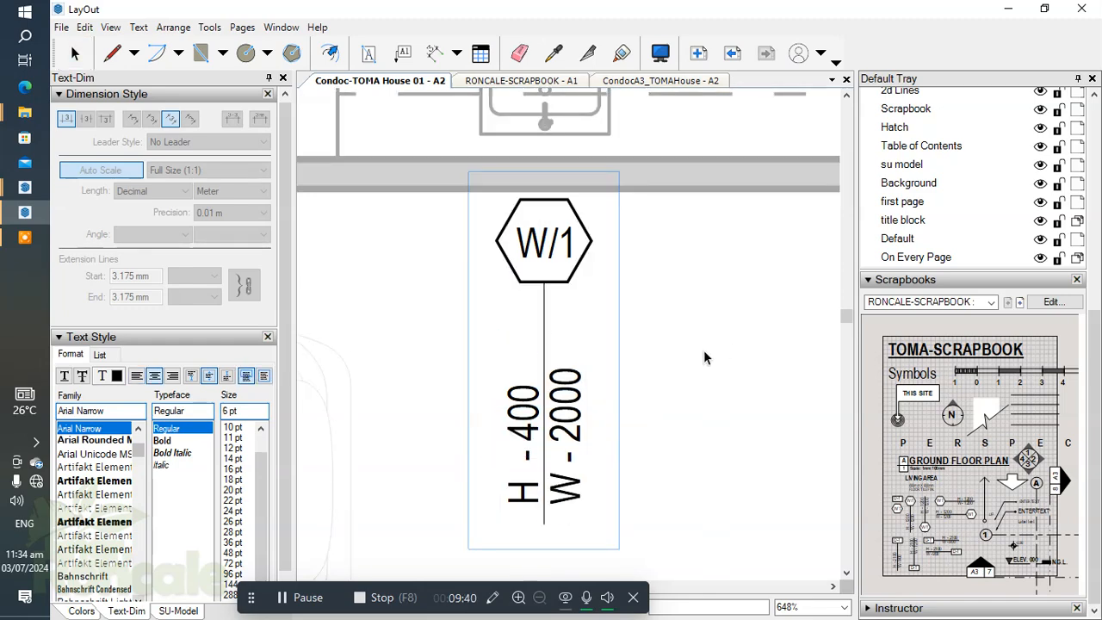
click(722, 350)
Step: Rename the kitchen window tag in its hexagon to W/2
scroll(536, 297, down, 5)
middle_drag(601, 317, 552, 315)
scroll(551, 301, up, 1)
scroll(478, 344, down, 2)
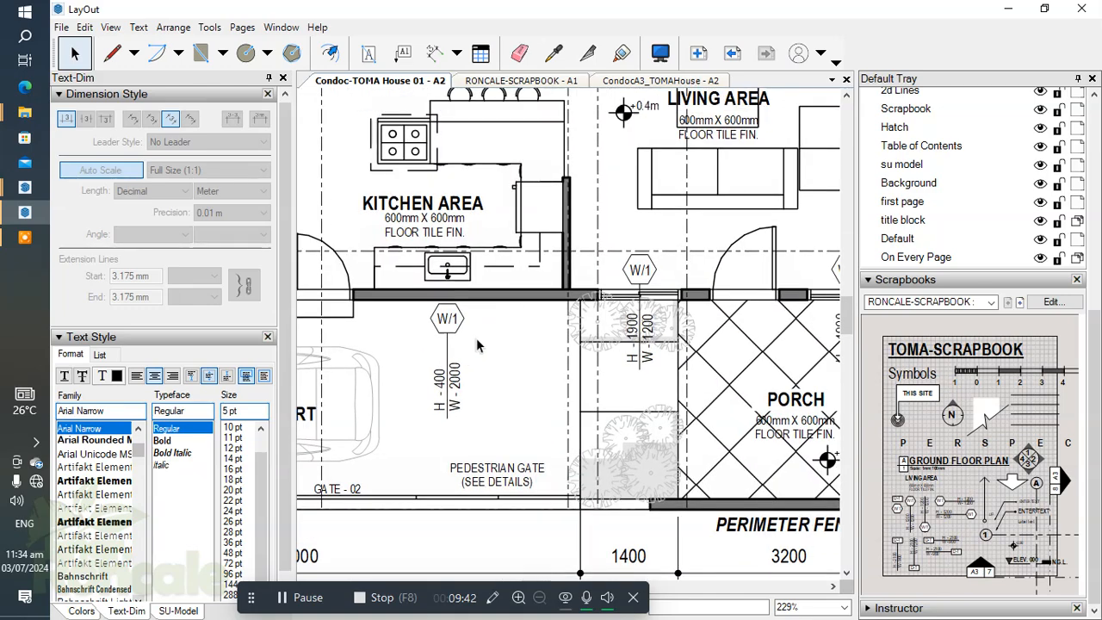
scroll(466, 313, up, 4)
click(441, 323)
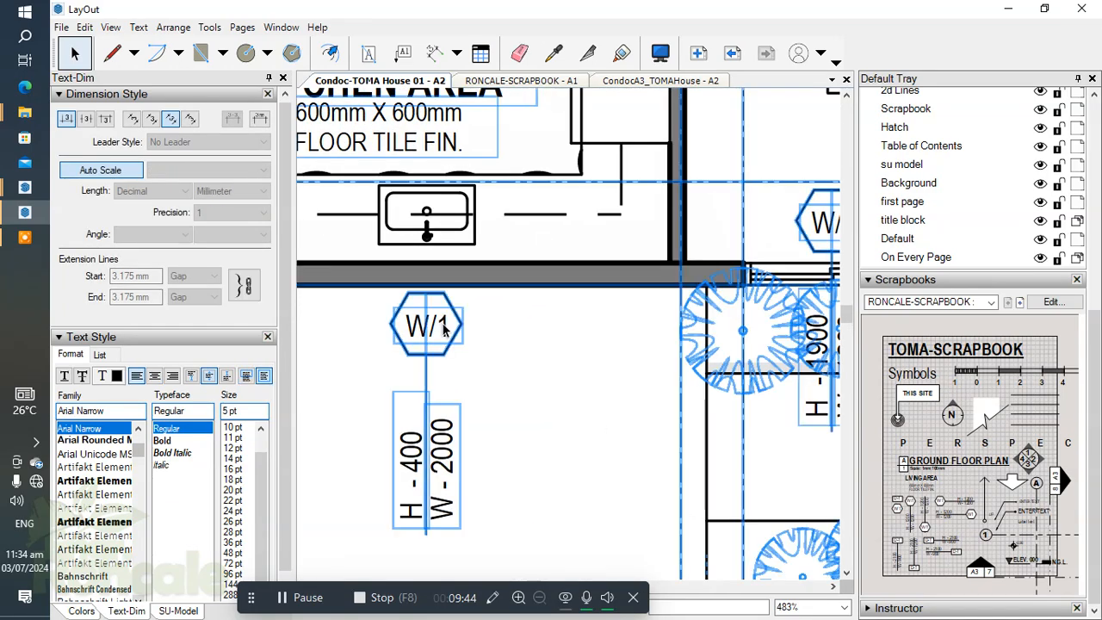
double_click(441, 323)
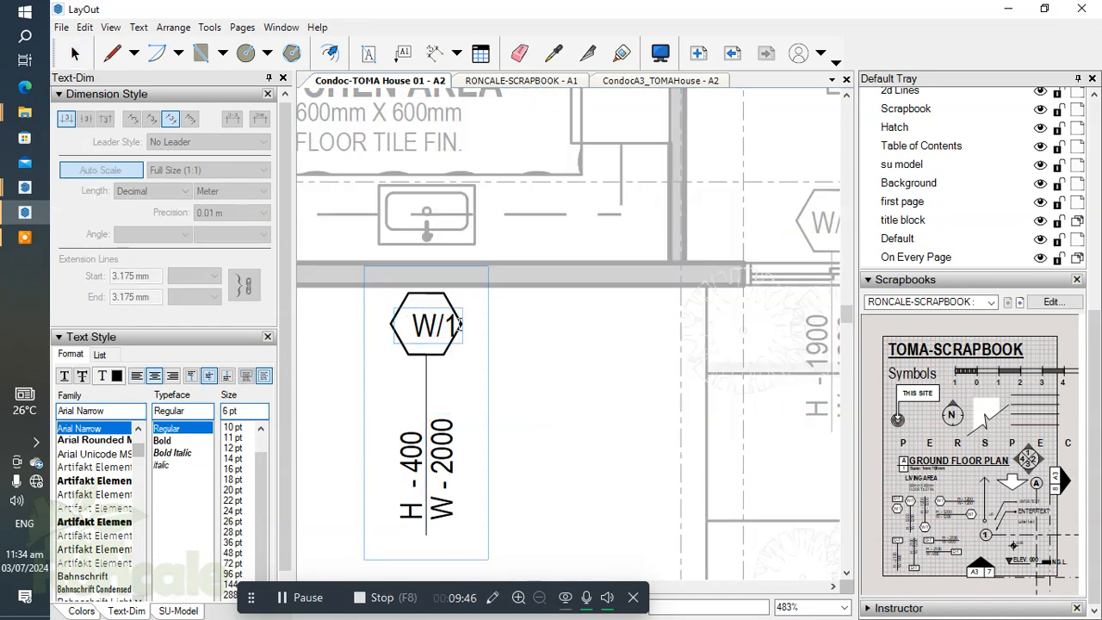
click(548, 355)
Step: Place the scrapbook's horizontal W/1 tag at the T&B window, with its hexagon just outside the wall and centred on the opening
scroll(508, 353, down, 5)
mouse_move(523, 352)
middle_down()
mouse_move(550, 337)
mouse_move(518, 384)
middle_up()
scroll(551, 370, down, 2)
middle_drag(615, 360, 626, 393)
scroll(525, 319, up, 3)
middle_drag(515, 318, 621, 378)
middle_drag(322, 283, 570, 329)
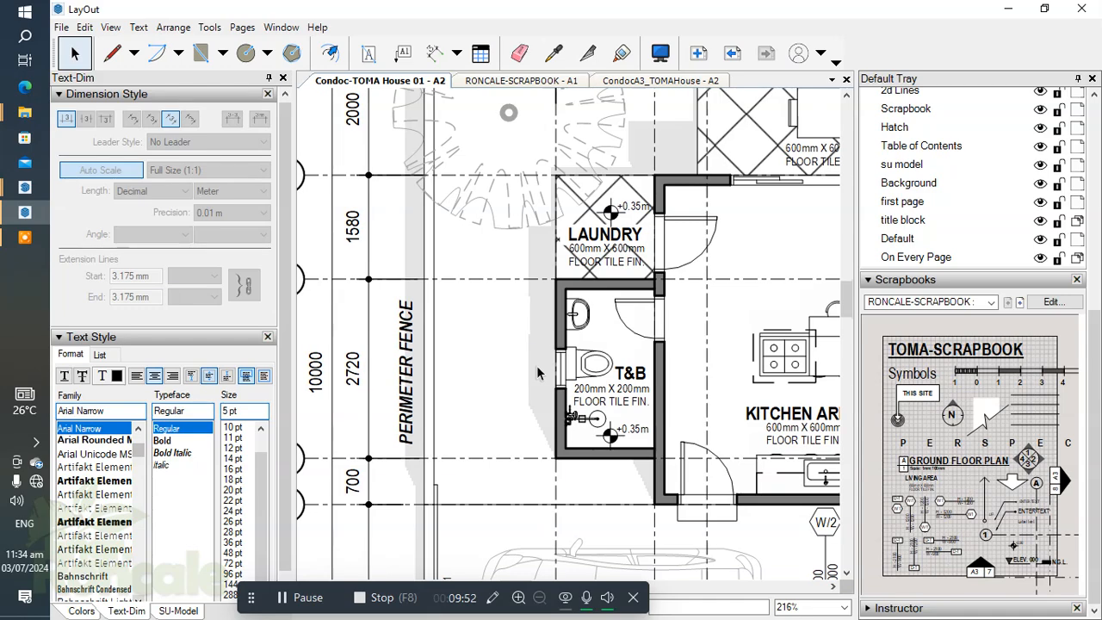
scroll(539, 375, up, 3)
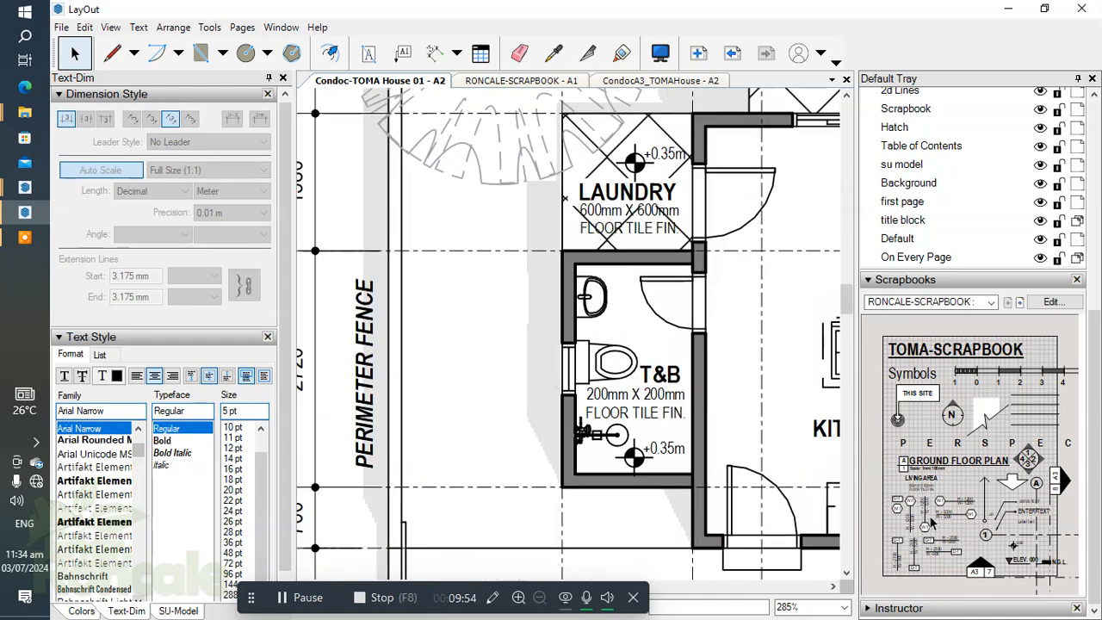
scroll(637, 420, up, 3)
scroll(639, 422, down, 9)
scroll(637, 420, up, 2)
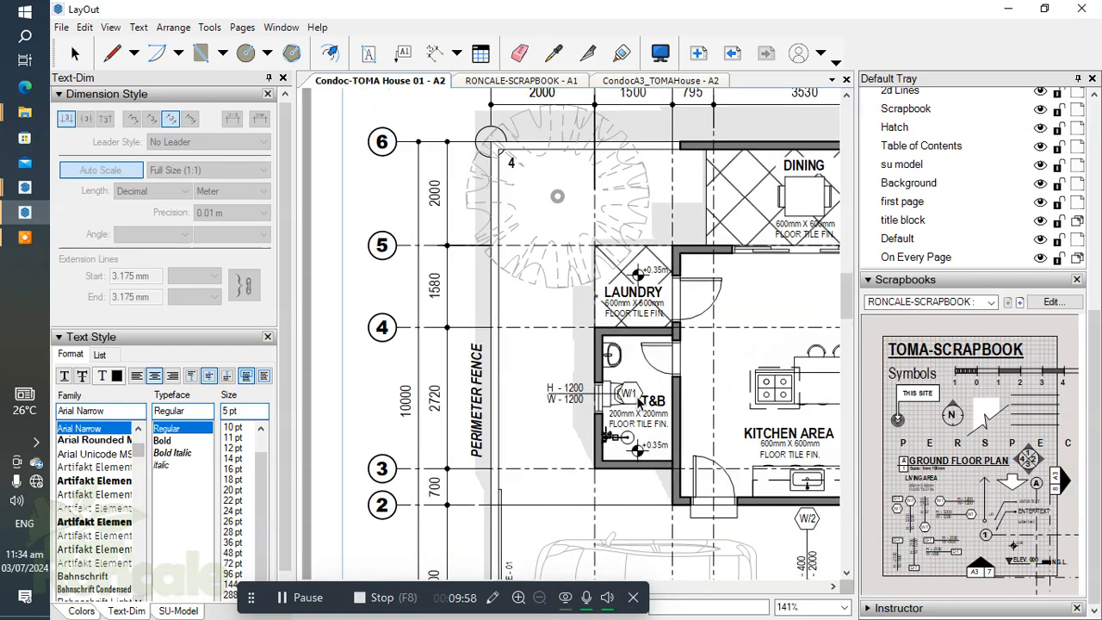
scroll(991, 239, up, 3)
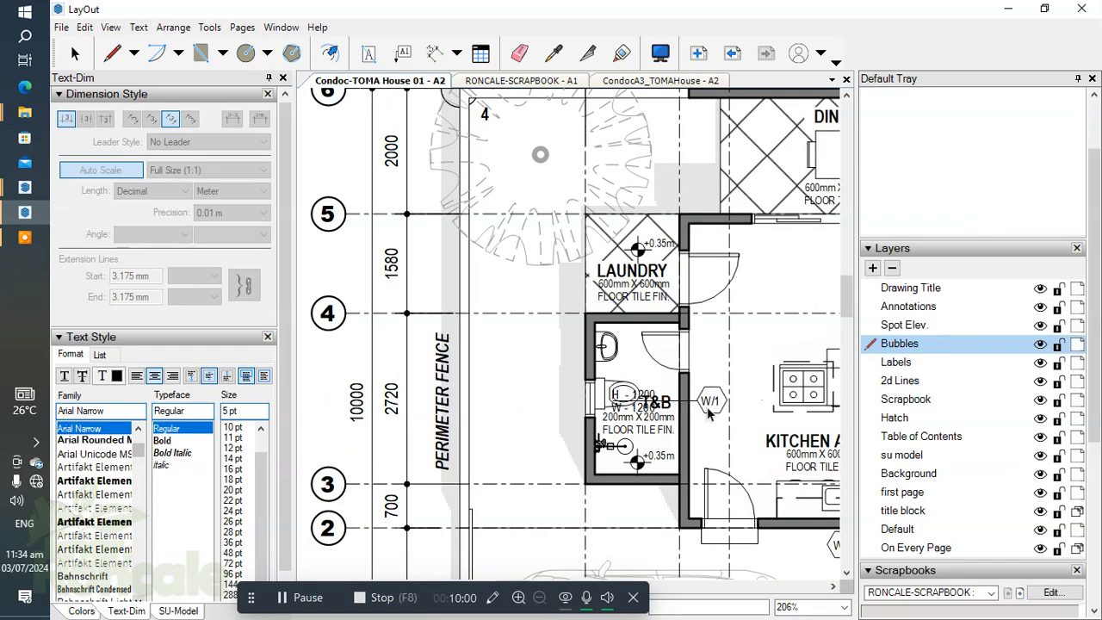
scroll(618, 398, up, 7)
scroll(618, 398, up, 1)
drag(618, 398, 527, 408)
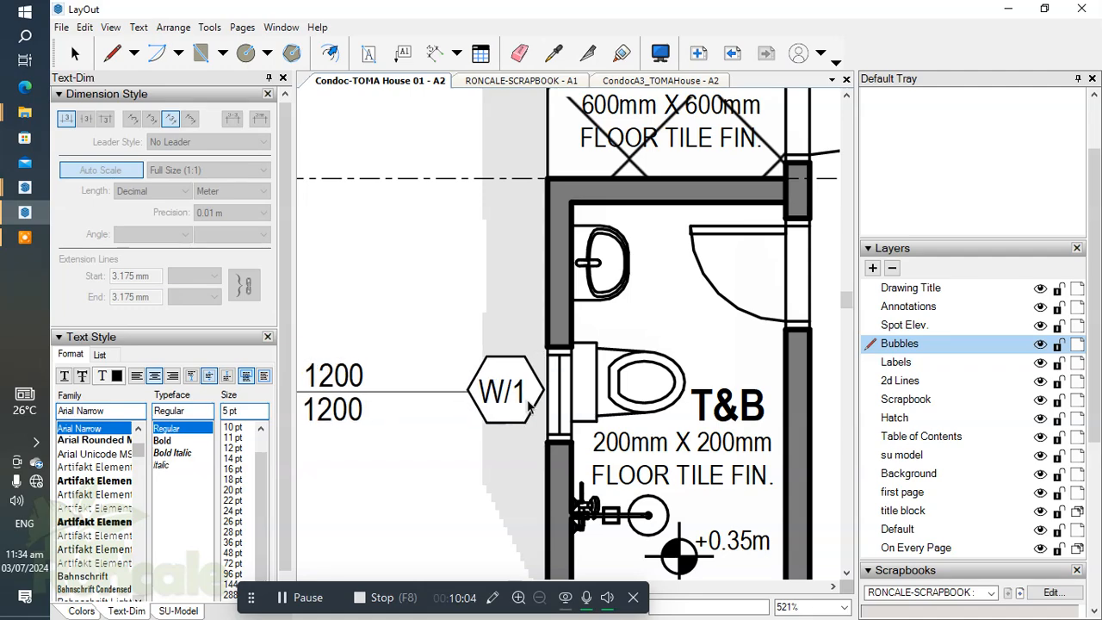
click(528, 407)
Step: Move the H and W texts of the T&B window tag along the leader line, closer to the hexagon
scroll(644, 370, down, 4)
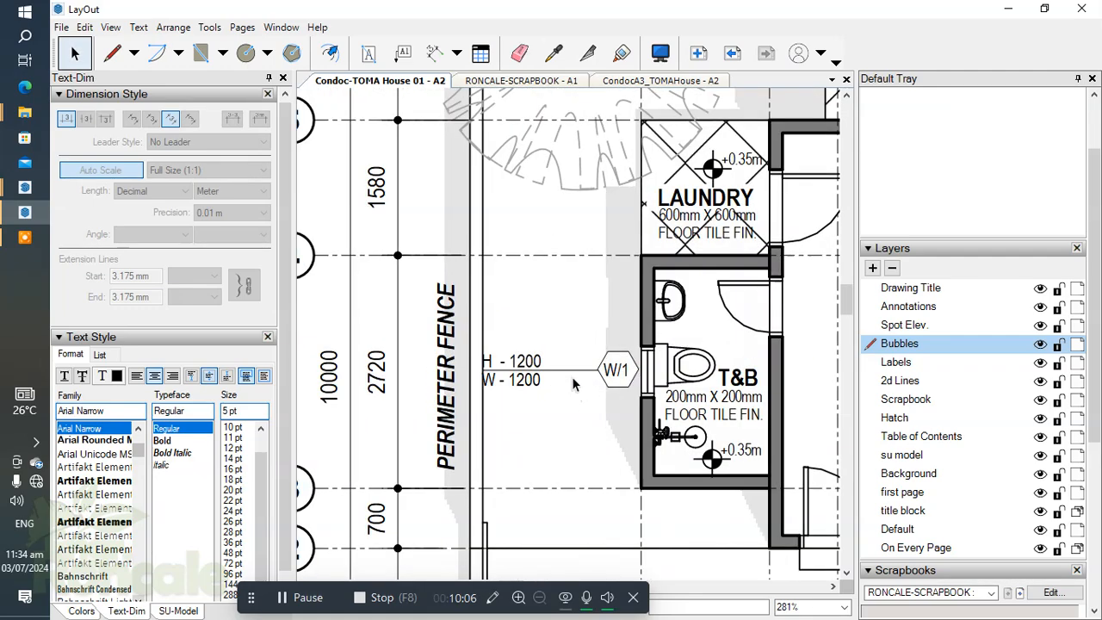
scroll(562, 365, up, 2)
drag(457, 327, 607, 422)
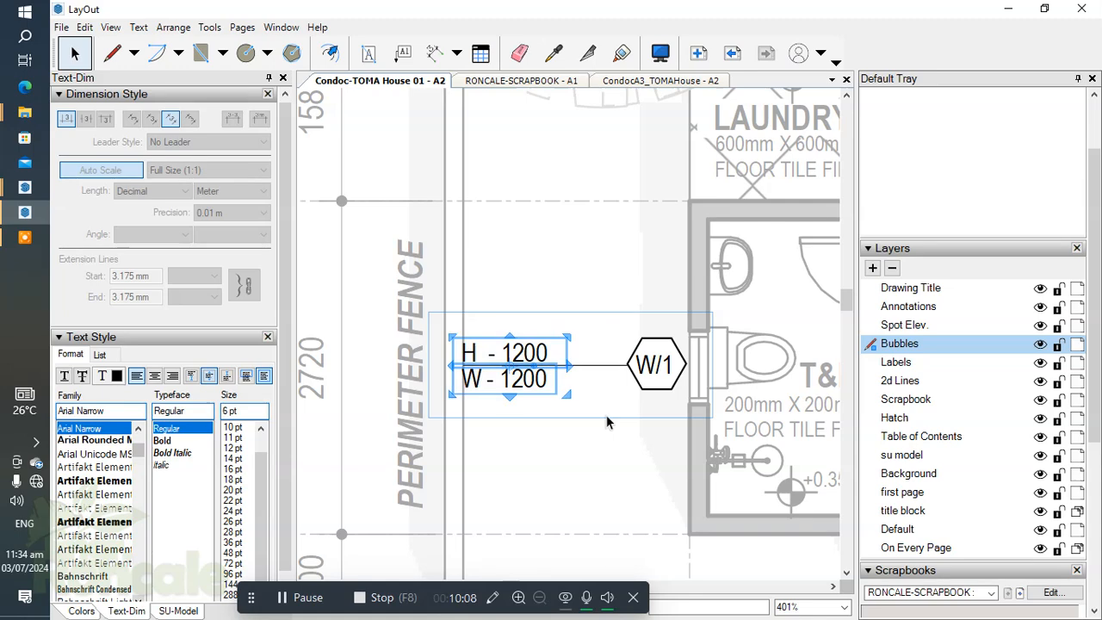
key(Right)
key(Right)
key(Right)
key(Right)
key(Right)
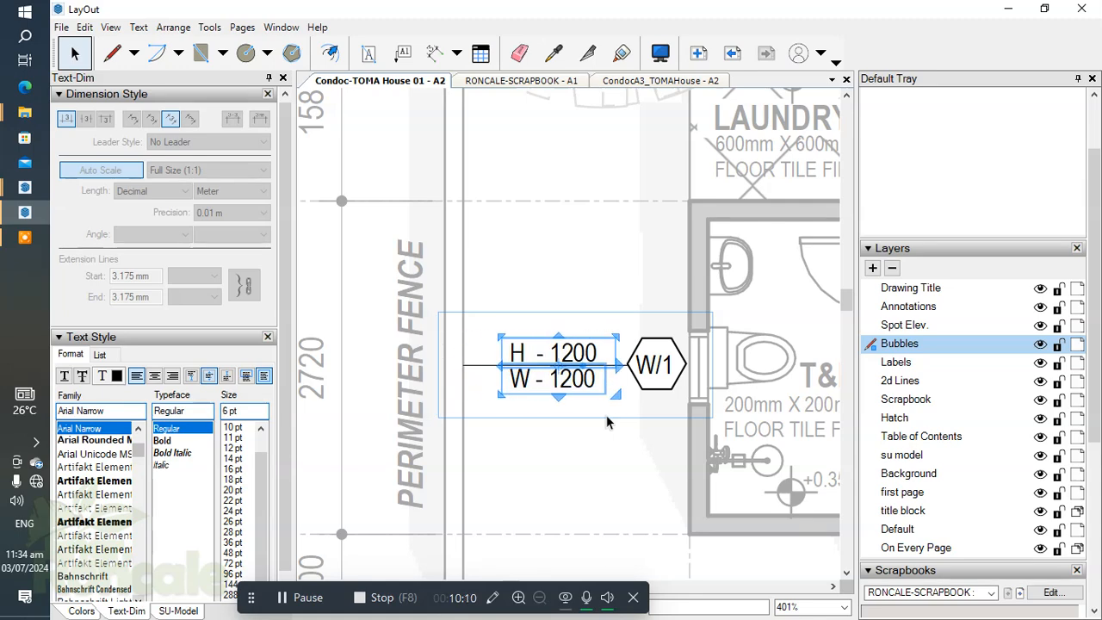
Step: Shorten the T&B tag's leader line so that it ends just beyond the H and W texts
scroll(450, 390, up, 2)
click(465, 346)
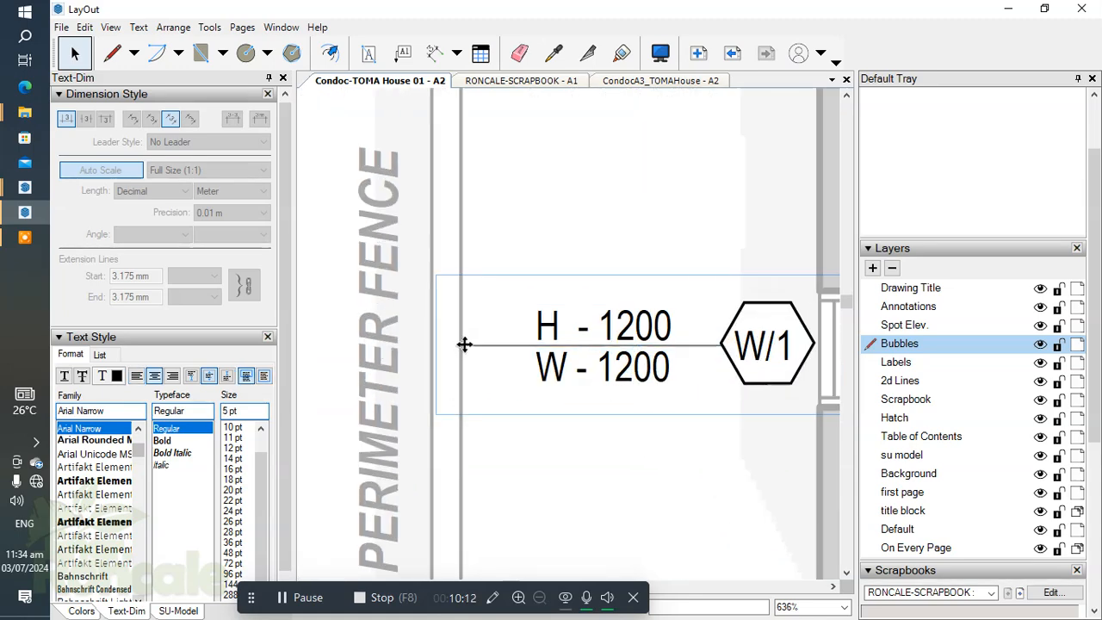
drag(514, 346, 514, 346)
click(551, 395)
Step: Set the T&B window tag's texts to H - 600 and W - 600
scroll(666, 327, up, 4)
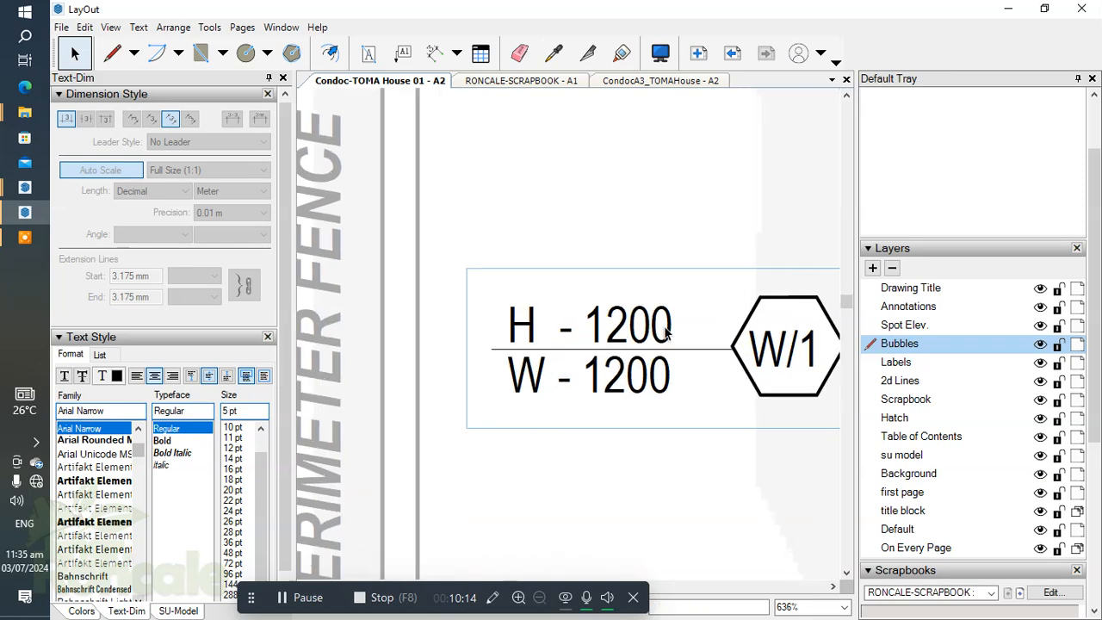
double_click(663, 322)
double_click(676, 322)
click(689, 322)
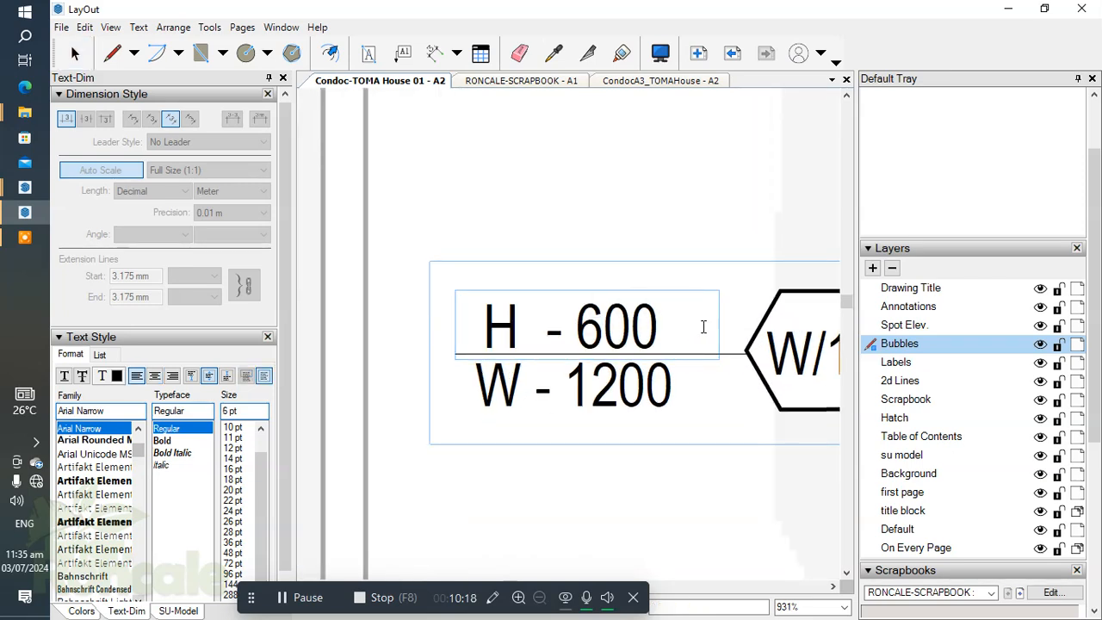
click(668, 395)
double_click(660, 385)
click(679, 387)
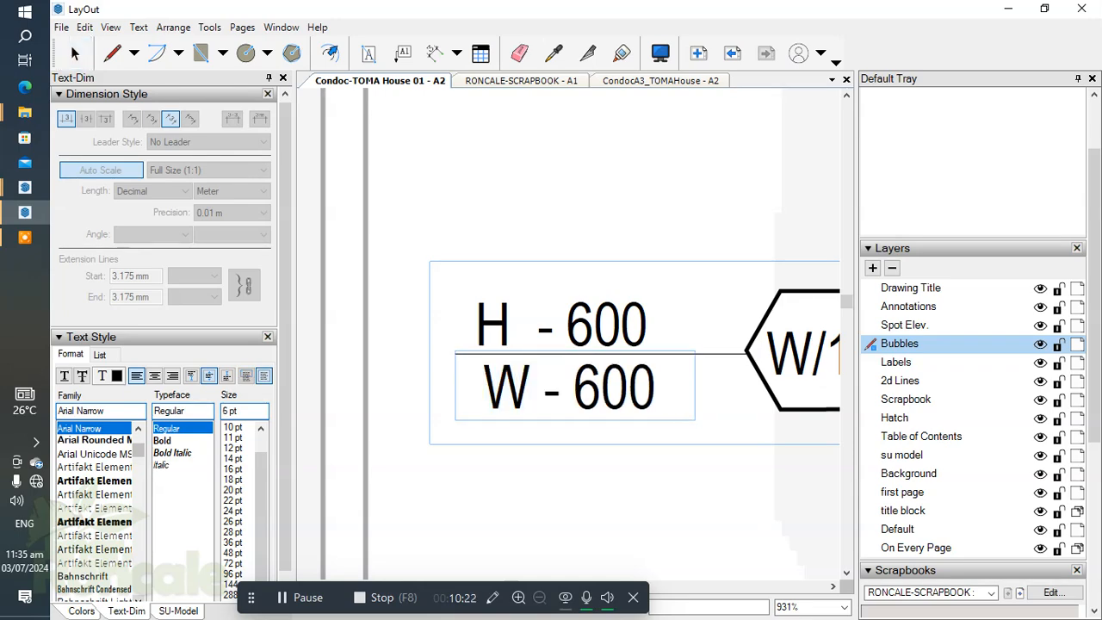
click(541, 281)
click(544, 249)
Step: Look over the ground floor plan's window tags and the openings that still have no tag
scroll(559, 318, down, 12)
middle_drag(613, 365, 365, 291)
scroll(449, 320, up, 1)
scroll(447, 318, down, 3)
scroll(469, 301, down, 1)
middle_drag(669, 422, 500, 366)
middle_drag(660, 377, 568, 376)
scroll(586, 376, up, 2)
middle_drag(732, 379, 706, 480)
scroll(633, 422, down, 4)
middle_drag(323, 297, 521, 297)
scroll(534, 362, up, 2)
scroll(488, 352, down, 2)
scroll(444, 304, up, 3)
middle_drag(447, 315, 457, 327)
scroll(459, 327, down, 3)
mouse_move(624, 353)
middle_down()
mouse_move(646, 354)
mouse_move(528, 347)
mouse_move(608, 369)
mouse_move(620, 336)
middle_up()
scroll(551, 344, down, 4)
scroll(584, 379, up, 2)
scroll(558, 409, up, 2)
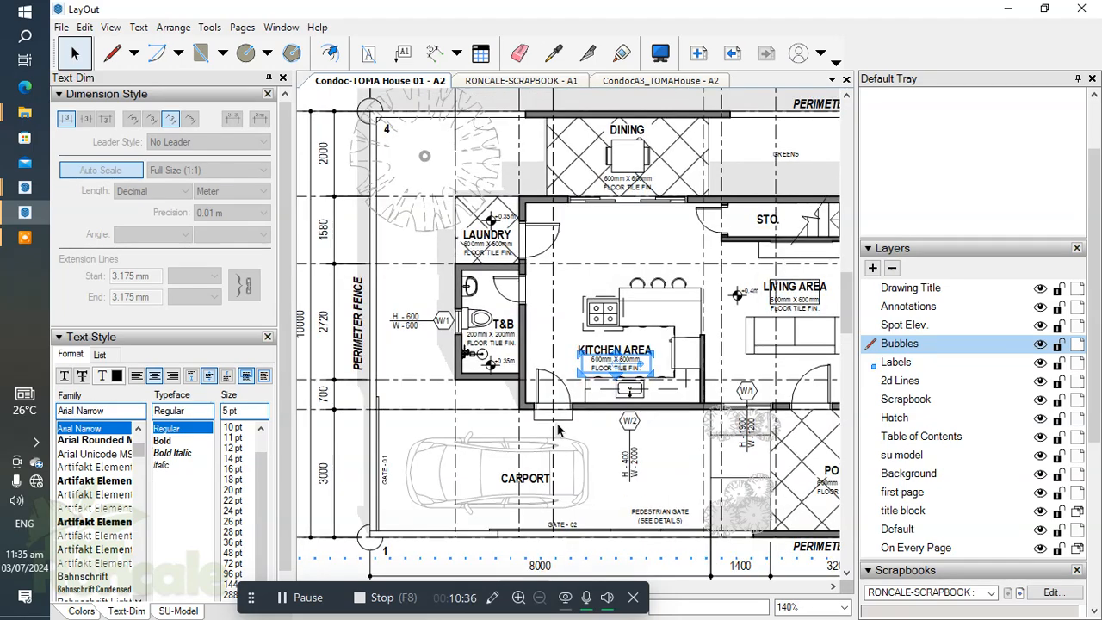
Step: Place the scrapbook's D-1 tag reading H - 2100, W - 900 at the main porch door, centred on the opening
click(1096, 445)
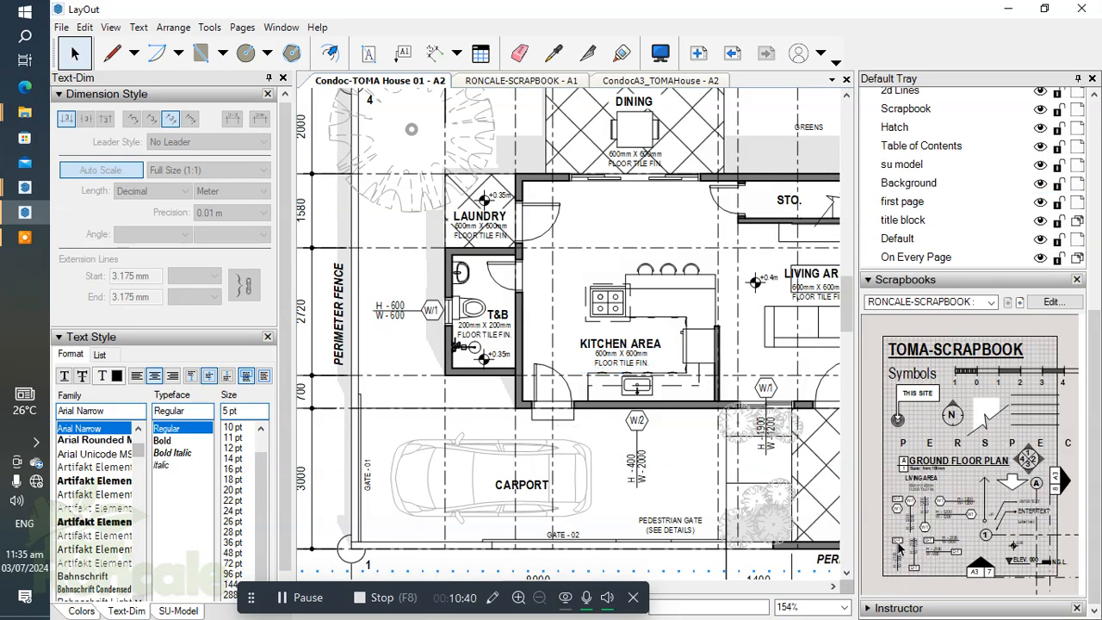
scroll(546, 411, up, 4)
scroll(620, 435, down, 2)
middle_drag(724, 447, 344, 357)
middle_drag(615, 406, 534, 384)
scroll(575, 298, up, 3)
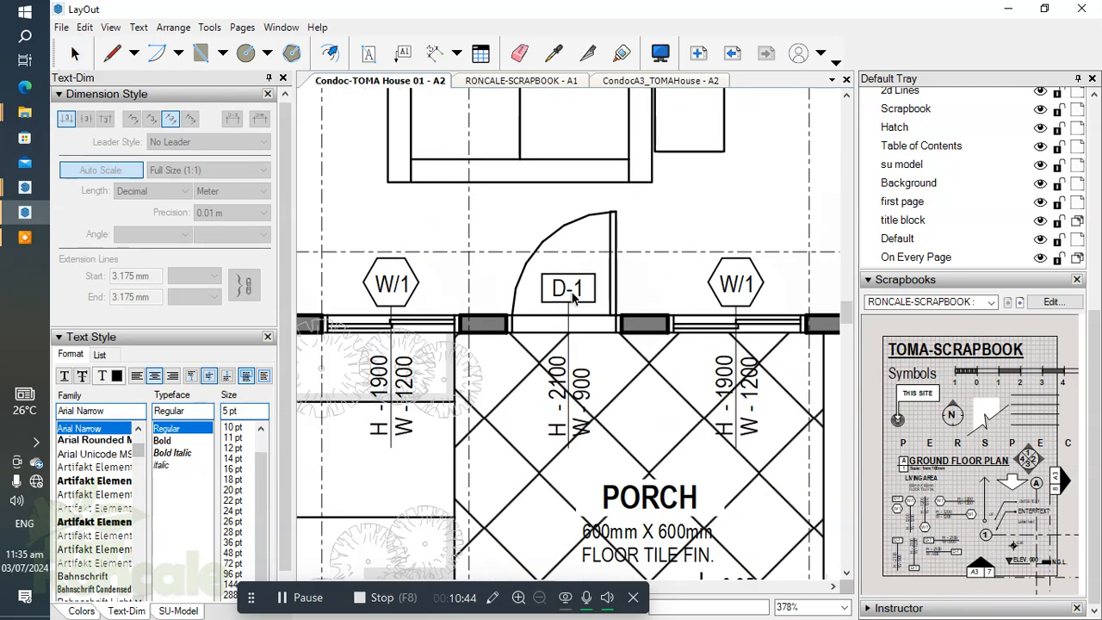
scroll(552, 411, up, 1)
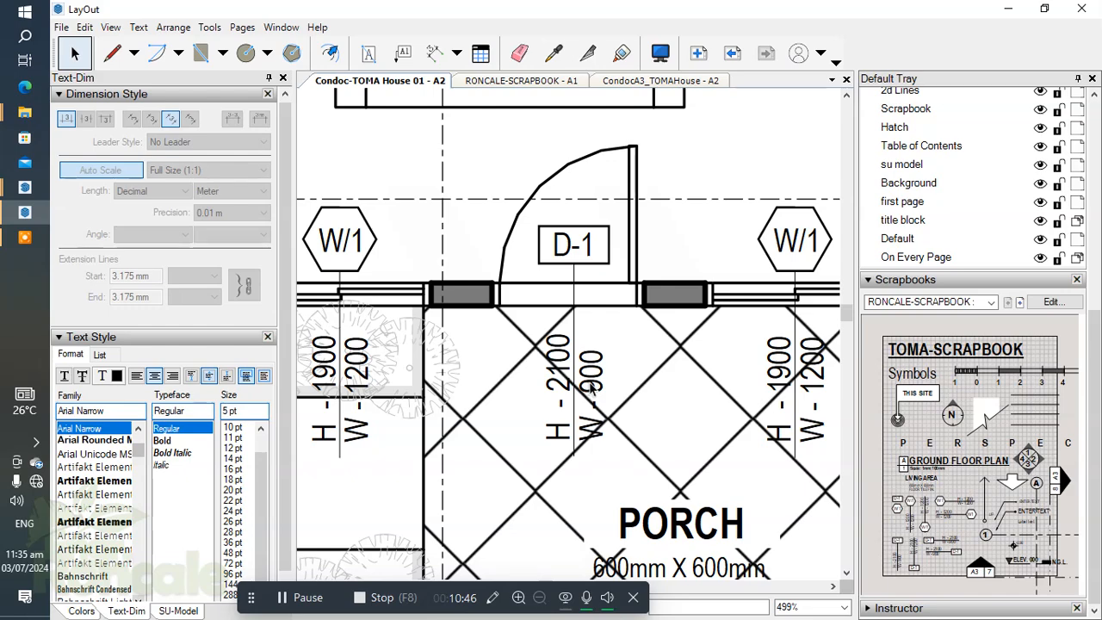
Step: Copy the D-1 tag to the kitchen door facing the carport and rename the copy D-2
scroll(591, 388, down, 3)
middle_drag(621, 289, 753, 381)
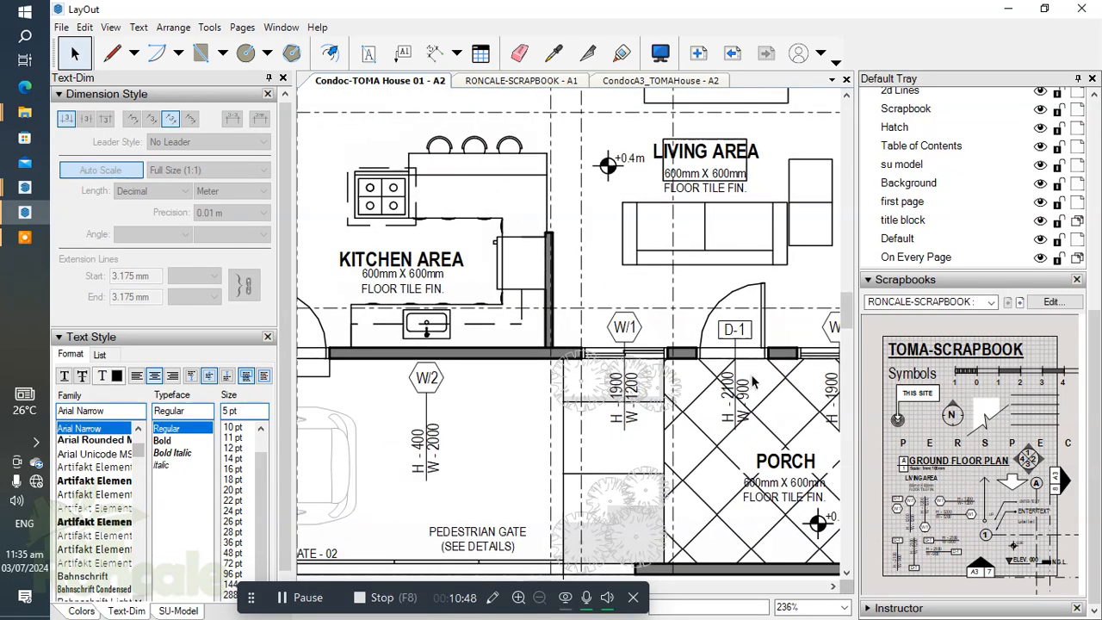
scroll(752, 381, down, 1)
drag(735, 340, 406, 337)
scroll(520, 362, up, 1)
scroll(520, 362, up, 3)
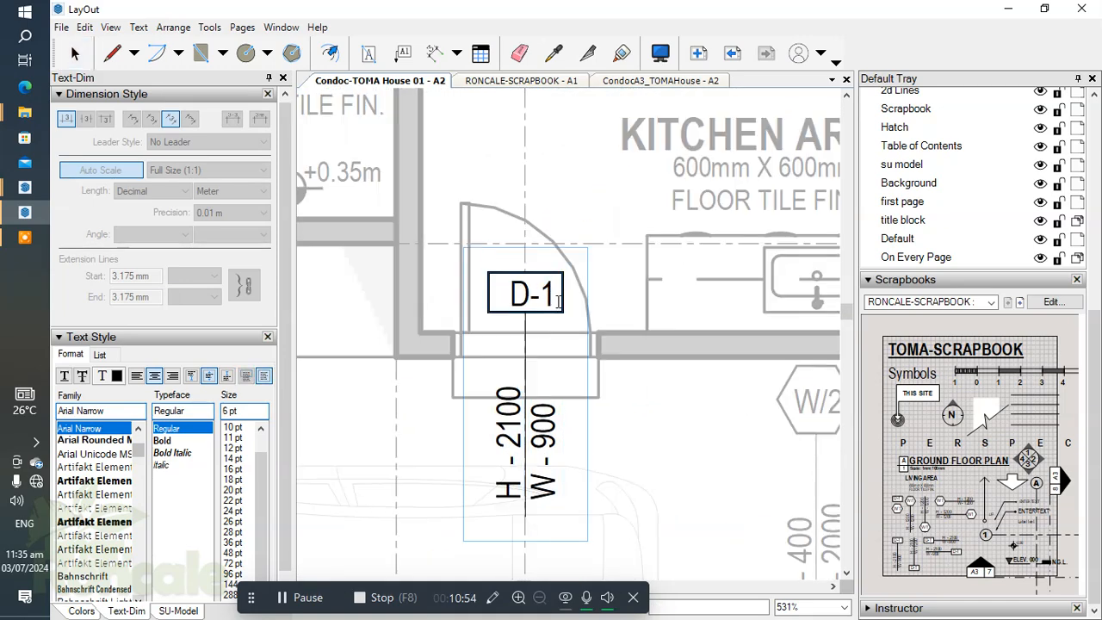
scroll(670, 255, down, 2)
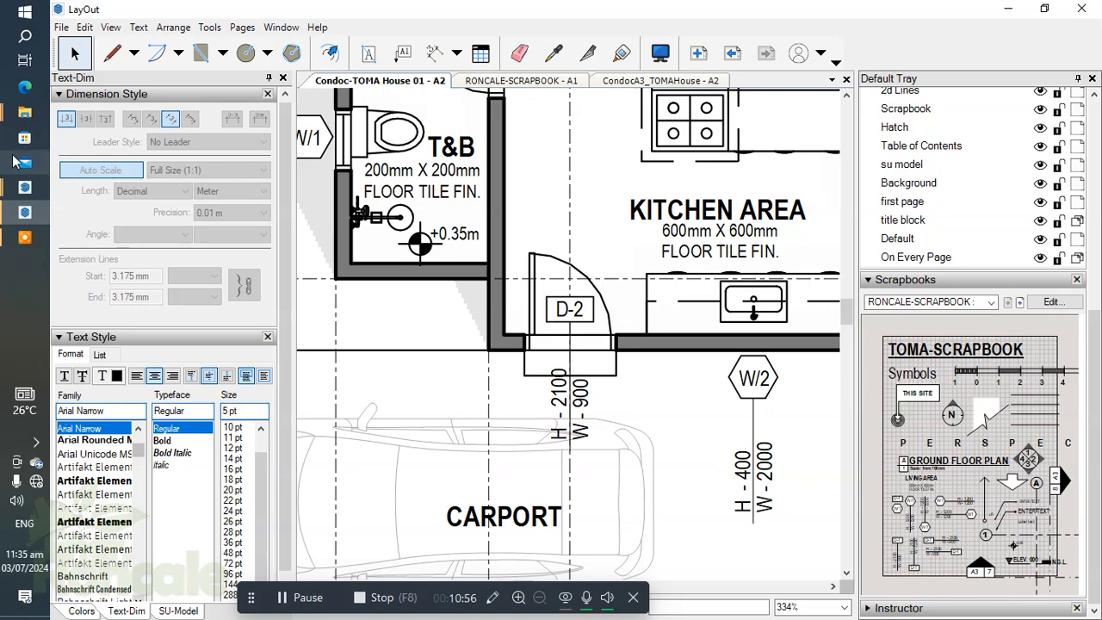
Step: Switch to the SketchUp model and measure the kitchen door's width between the inner frame corners
mouse_move(21, 205)
click(138, 129)
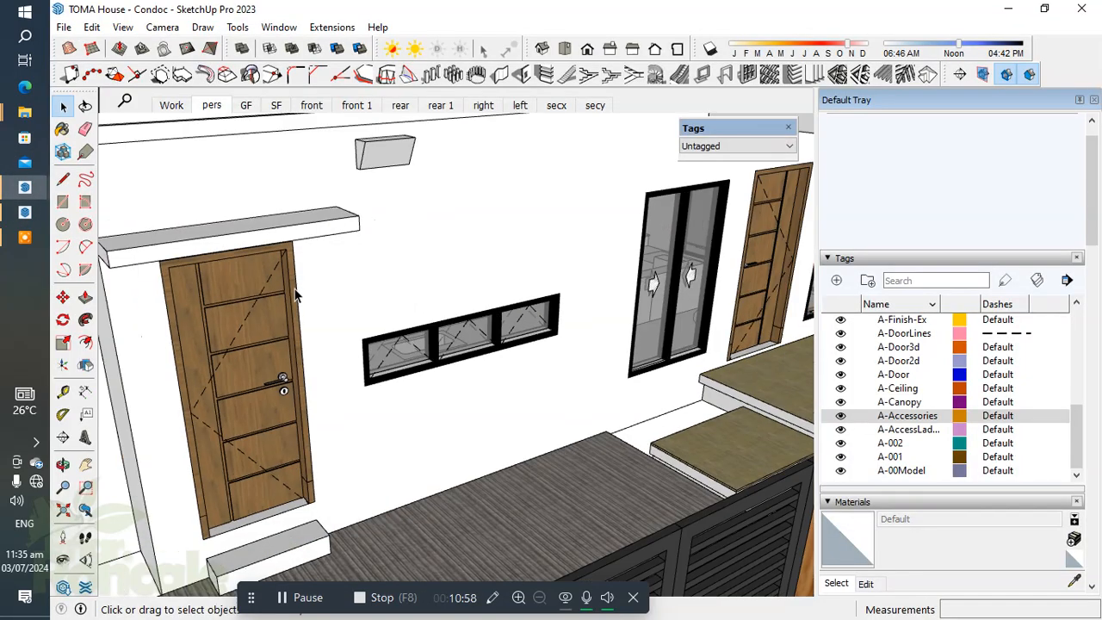
scroll(205, 188, up, 2)
key(l)
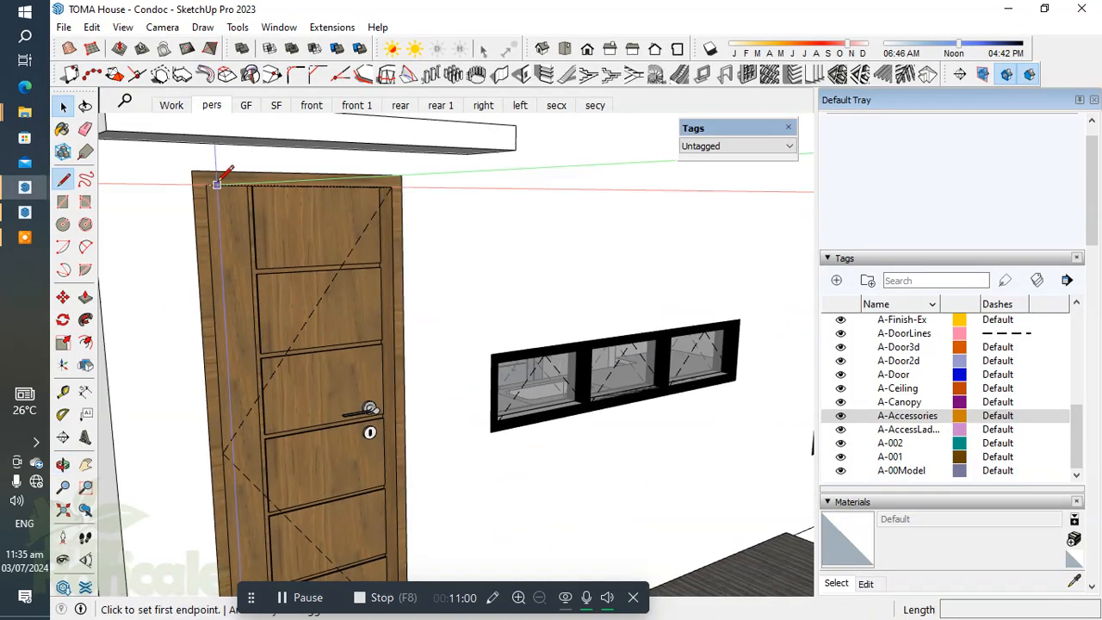
click(205, 184)
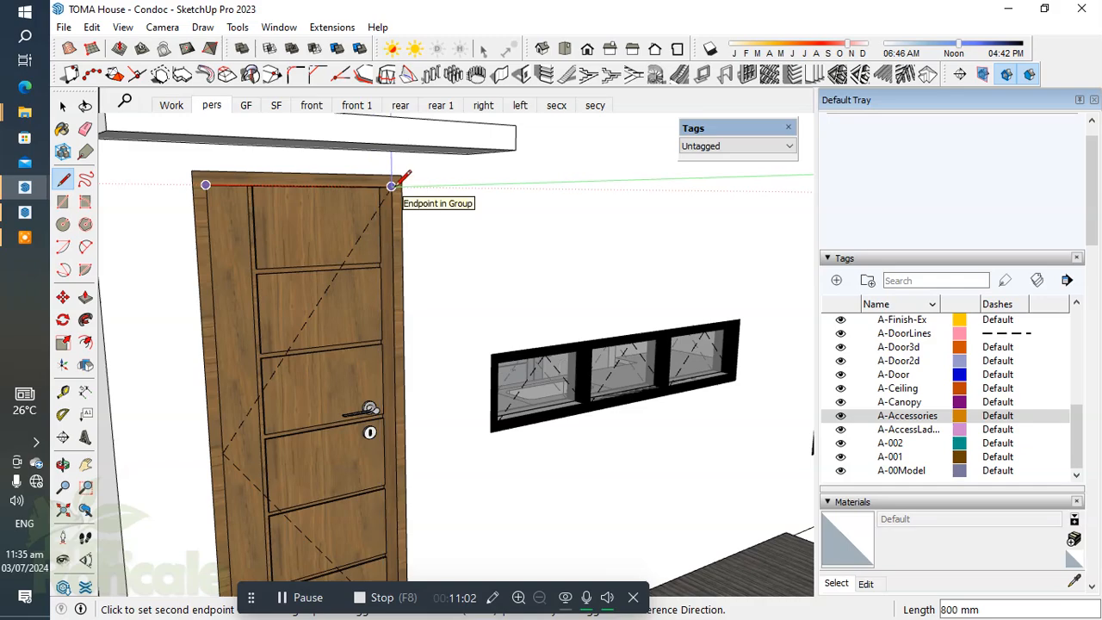
key(space)
Step: Switch back to LayOut and set the width text of the D-2 door tag to W - 800
mouse_move(24, 211)
click(172, 222)
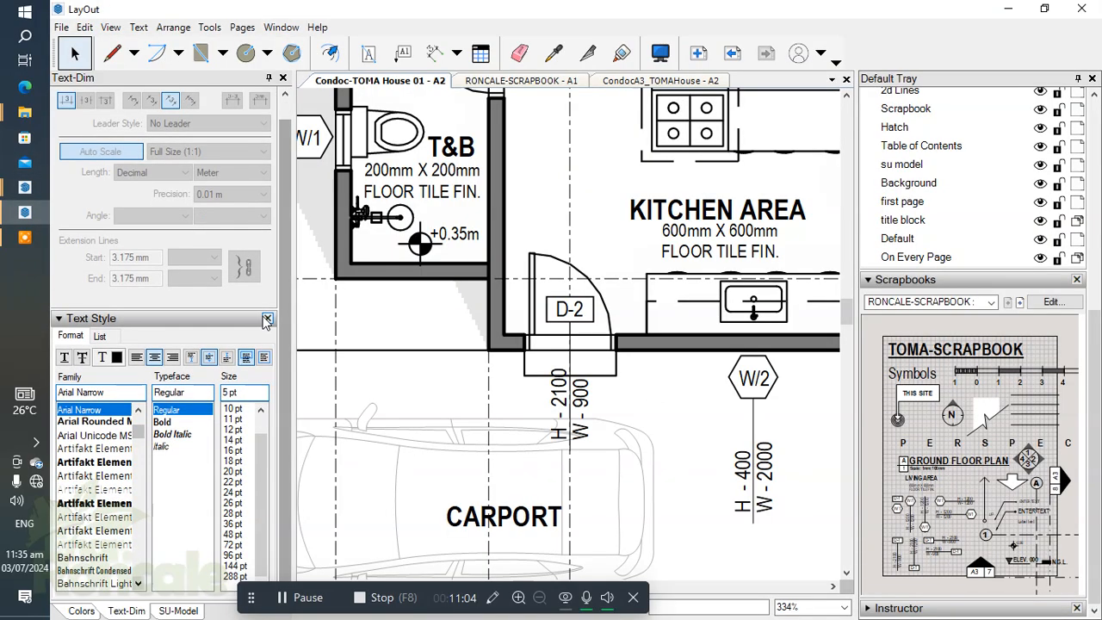
scroll(561, 407, up, 3)
click(533, 361)
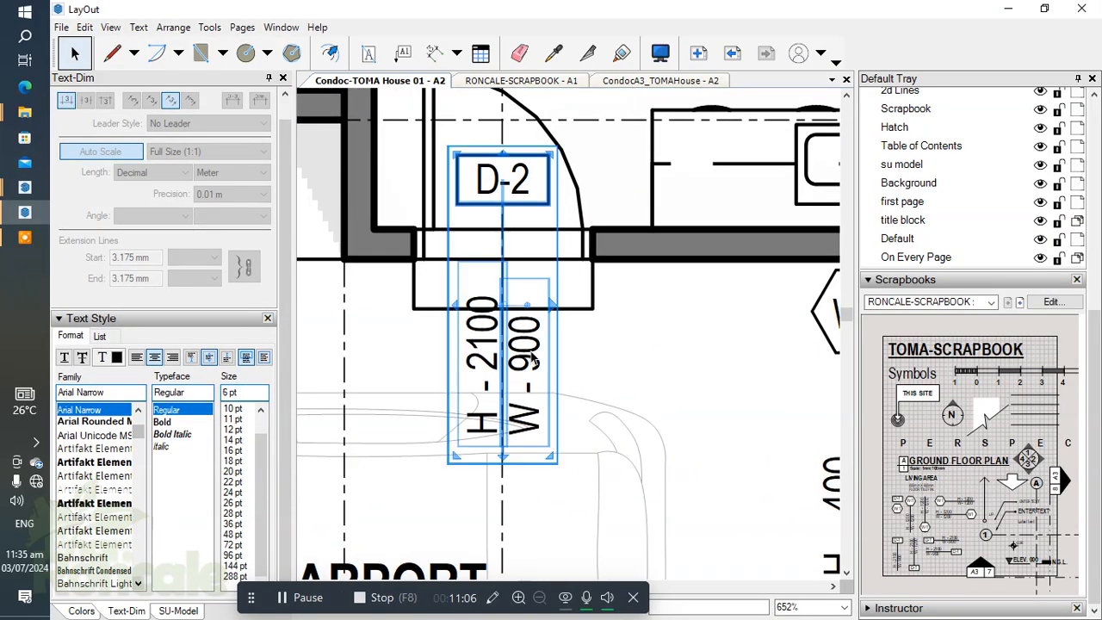
double_click(534, 361)
click(536, 363)
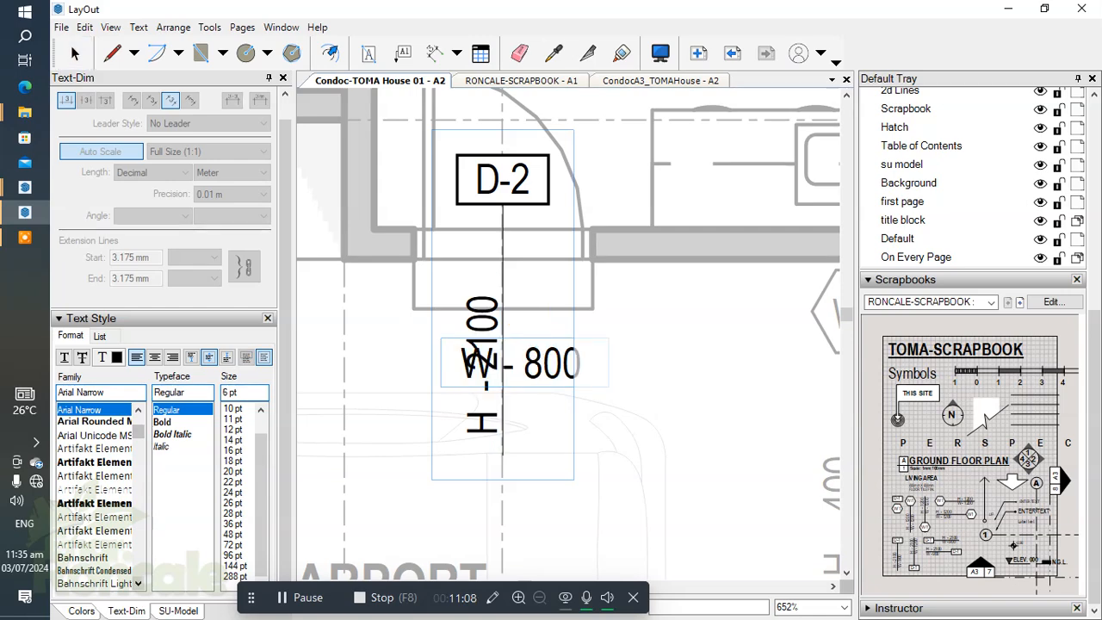
click(626, 412)
scroll(517, 456, down, 2)
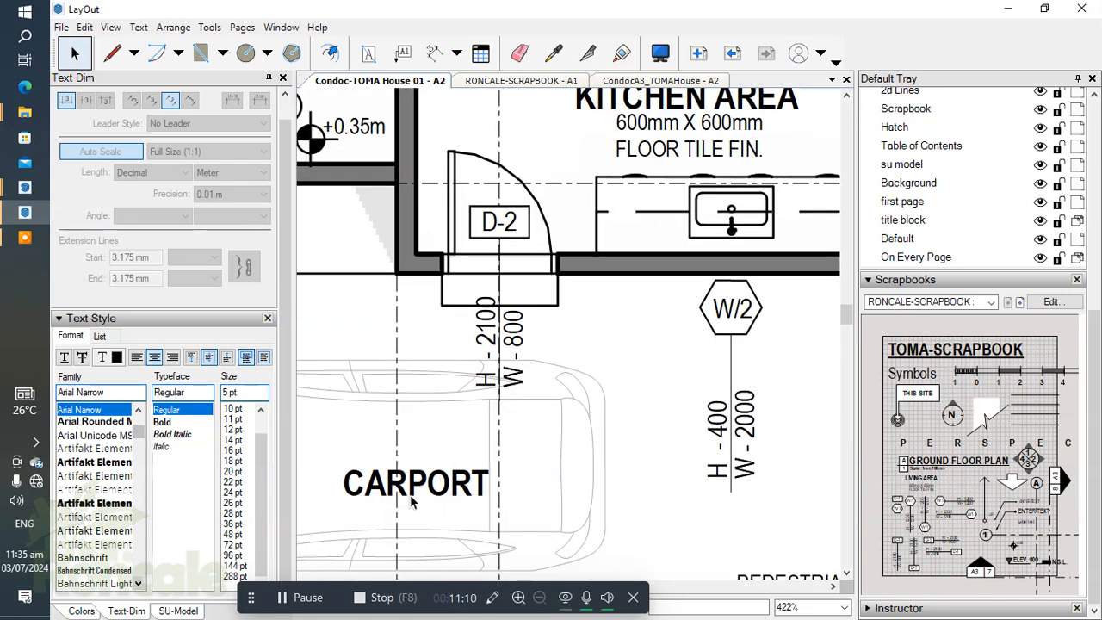
Step: Check the window and door tags along the carport and porch side of the ground floor plan
scroll(500, 343, up, 3)
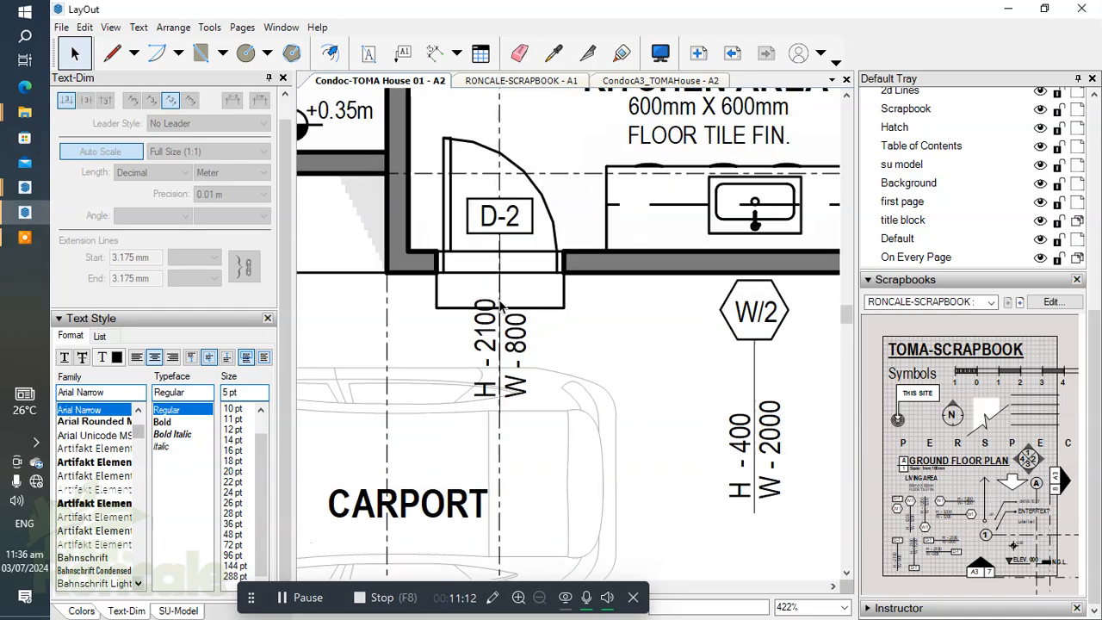
scroll(502, 343, down, 4)
middle_drag(530, 358, 623, 386)
scroll(625, 385, up, 4)
scroll(474, 344, down, 4)
middle_drag(516, 363, 493, 421)
scroll(439, 308, down, 6)
scroll(556, 389, up, 1)
middle_drag(556, 388, 342, 361)
scroll(618, 372, up, 1)
middle_drag(618, 372, 692, 526)
scroll(662, 344, down, 3)
middle_drag(655, 338, 708, 333)
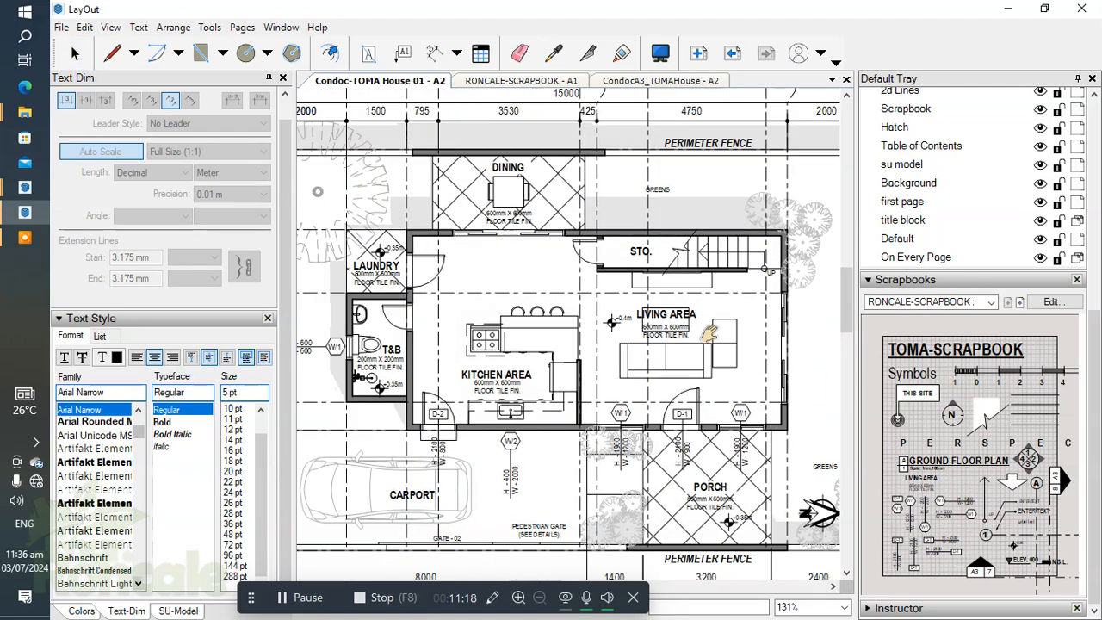
Step: Examine the door openings at the laundry, T&B, kitchen and dining areas on the ground floor plan
scroll(448, 268, up, 5)
scroll(449, 271, down, 1)
scroll(448, 271, up, 1)
middle_drag(448, 272, 534, 290)
scroll(500, 360, down, 1)
scroll(473, 361, up, 2)
scroll(515, 250, down, 1)
scroll(515, 250, down, 1)
middle_drag(515, 250, 514, 193)
click(531, 483)
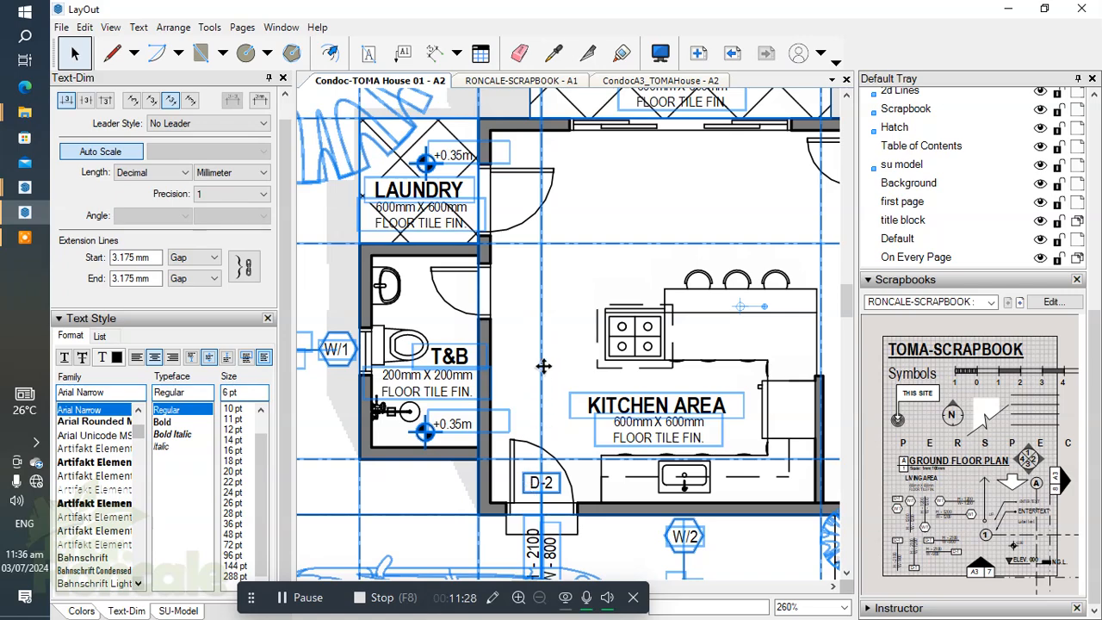
scroll(516, 312, down, 1)
middle_drag(588, 380, 614, 356)
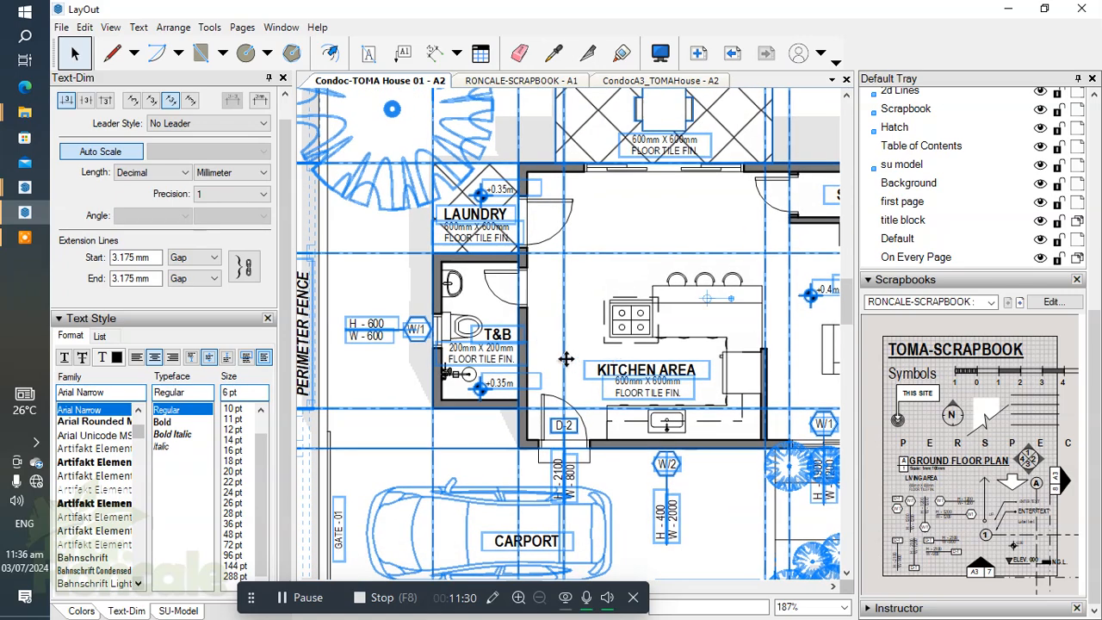
click(495, 412)
click(279, 598)
Step: Measure the width of the dining area's sliding door between the wall ends with the Dimension tool, leaving no dimension behind
mouse_move(517, 344)
middle_down()
mouse_move(484, 311)
mouse_move(495, 254)
middle_up()
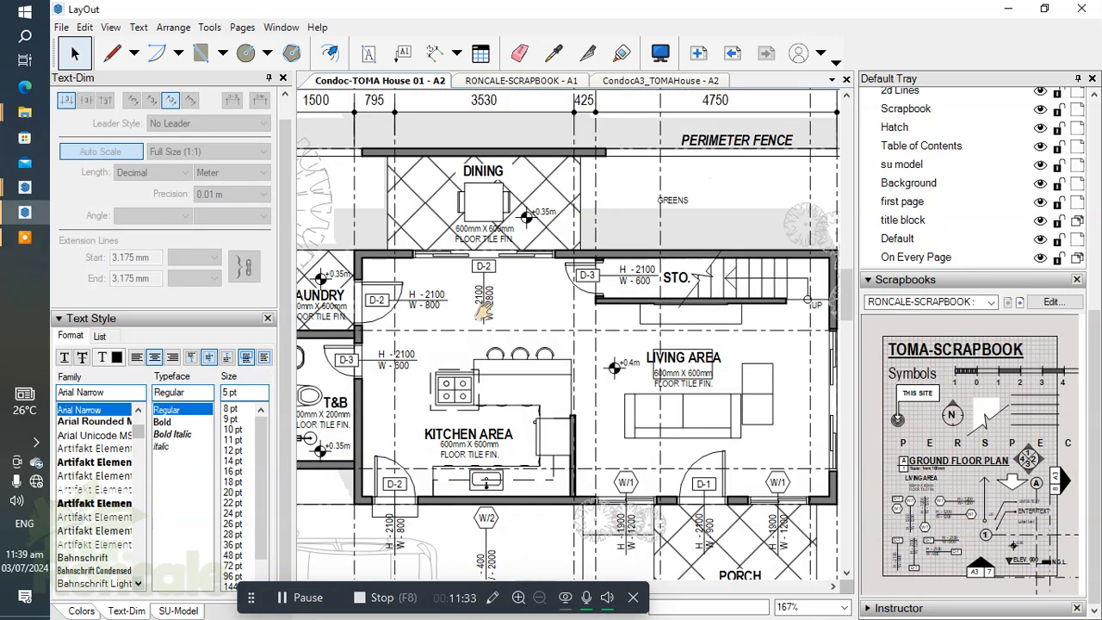
scroll(431, 332, up, 5)
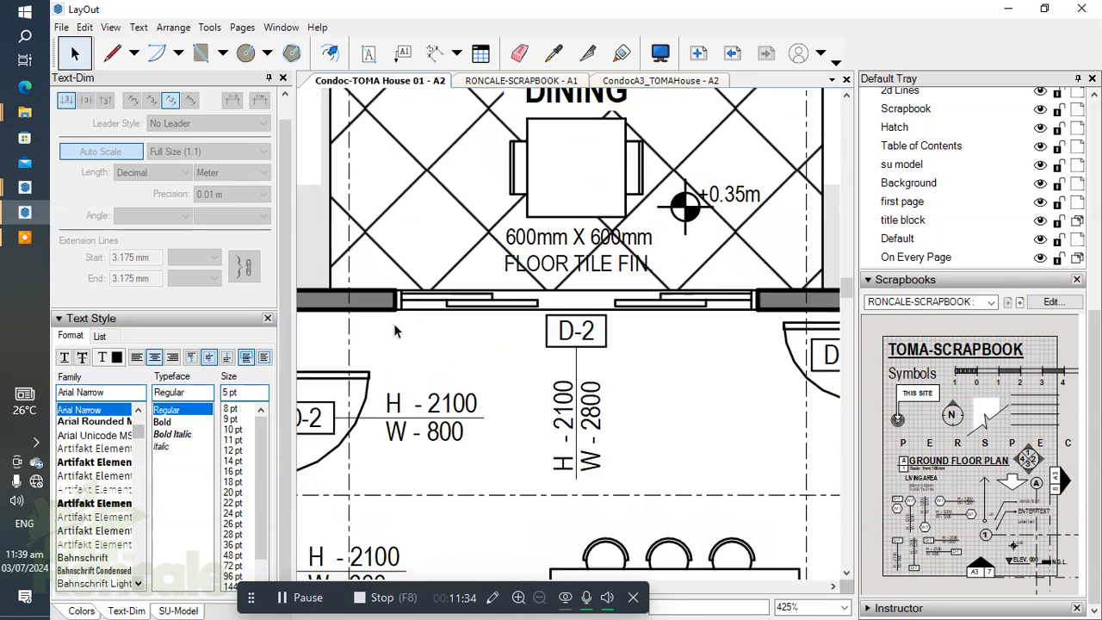
key(d)
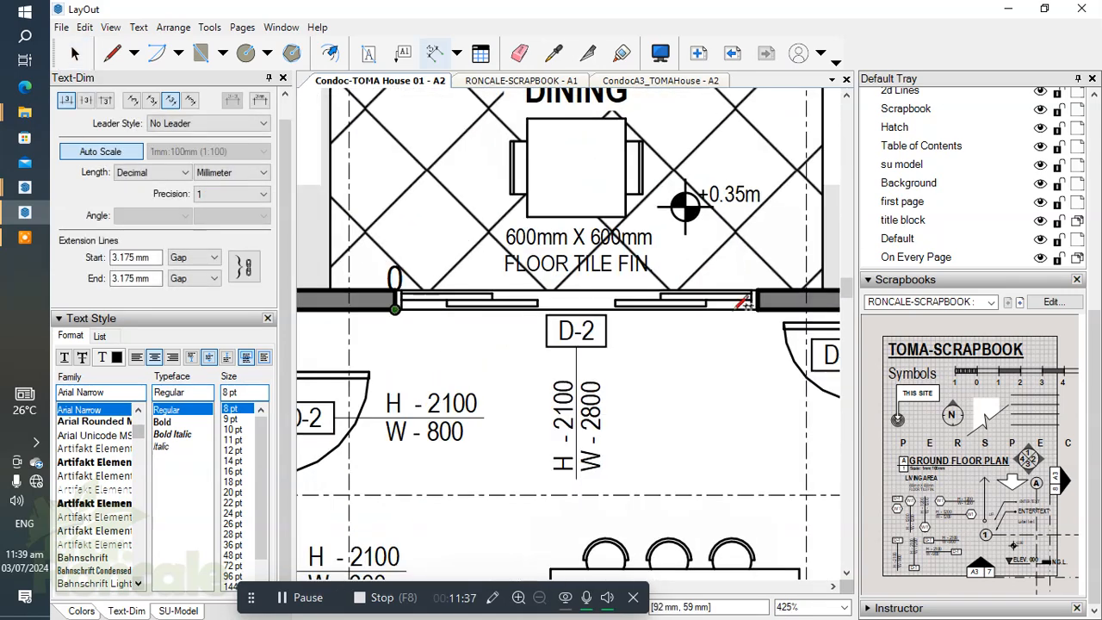
click(758, 309)
key(Escape)
scroll(514, 356, down, 2)
scroll(514, 356, down, 4)
key(space)
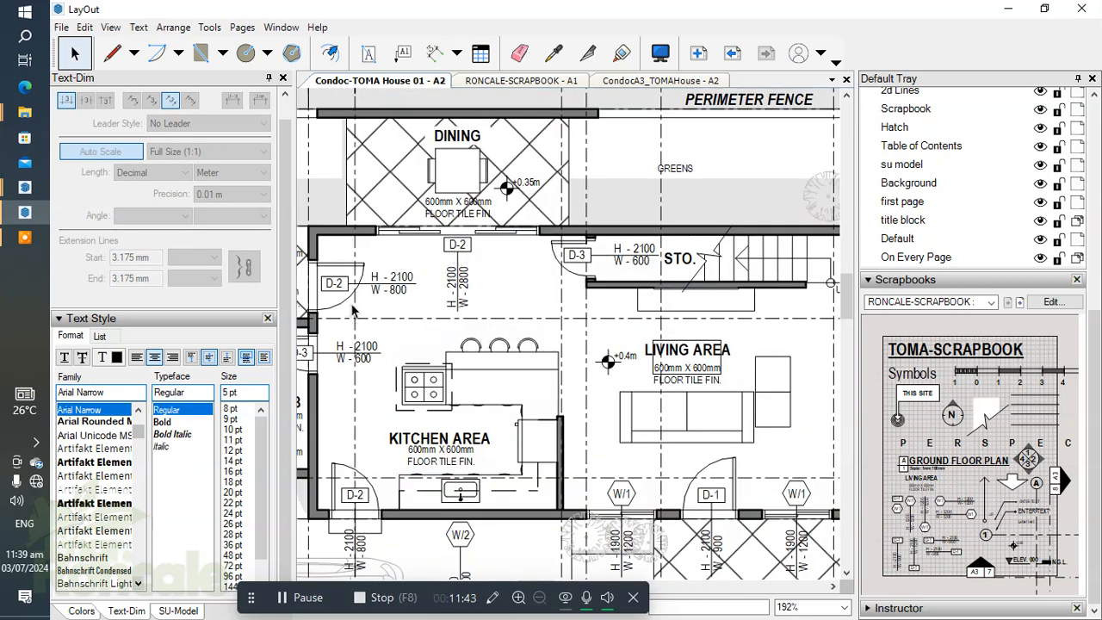
Step: Rename the dining area's sliding door tag to D-4
middle_drag(377, 350, 490, 353)
scroll(568, 243, up, 4)
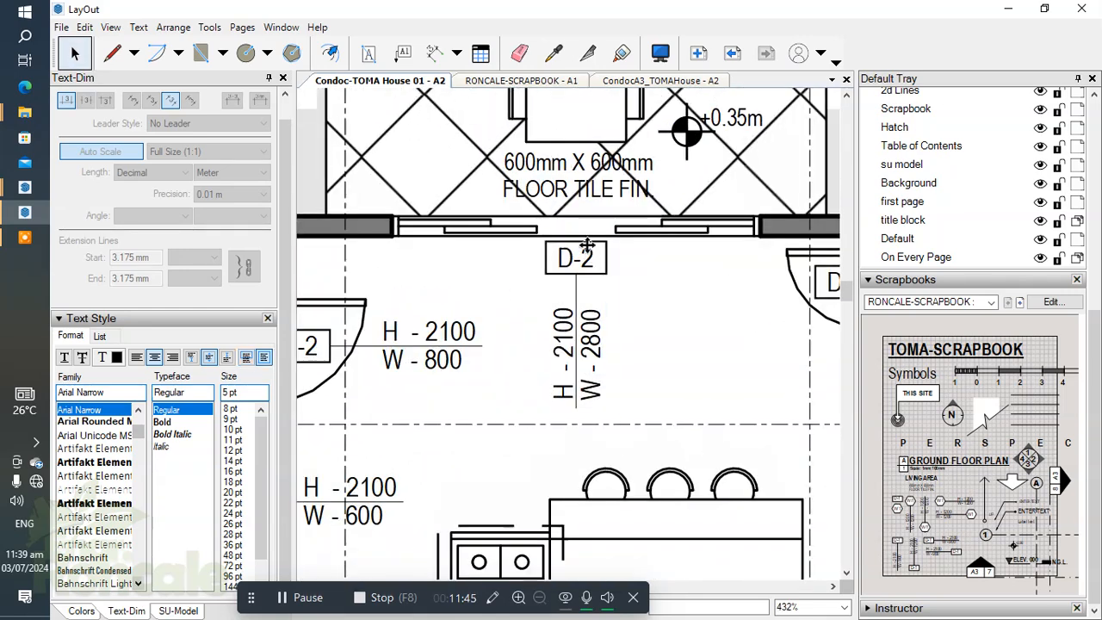
double_click(589, 247)
double_click(590, 246)
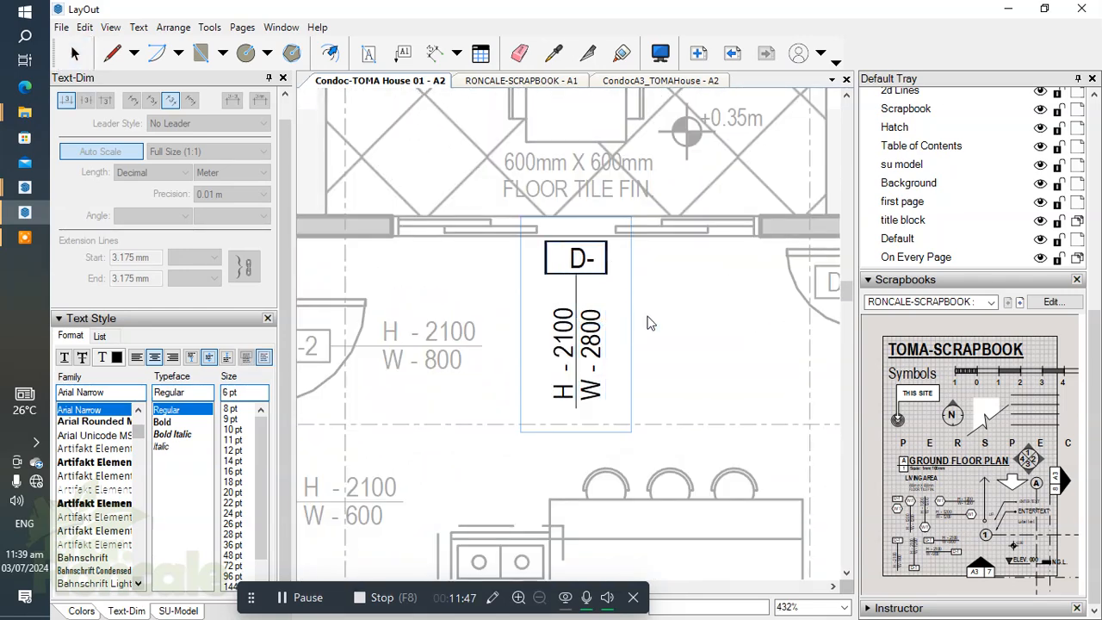
text(4)
key(Escape)
Step: Copy the D-4 tag from the dining area's sliding door to the sliding door in the living area's outer wall
scroll(633, 319, down, 4)
ctrl+drag(377, 234, 798, 405)
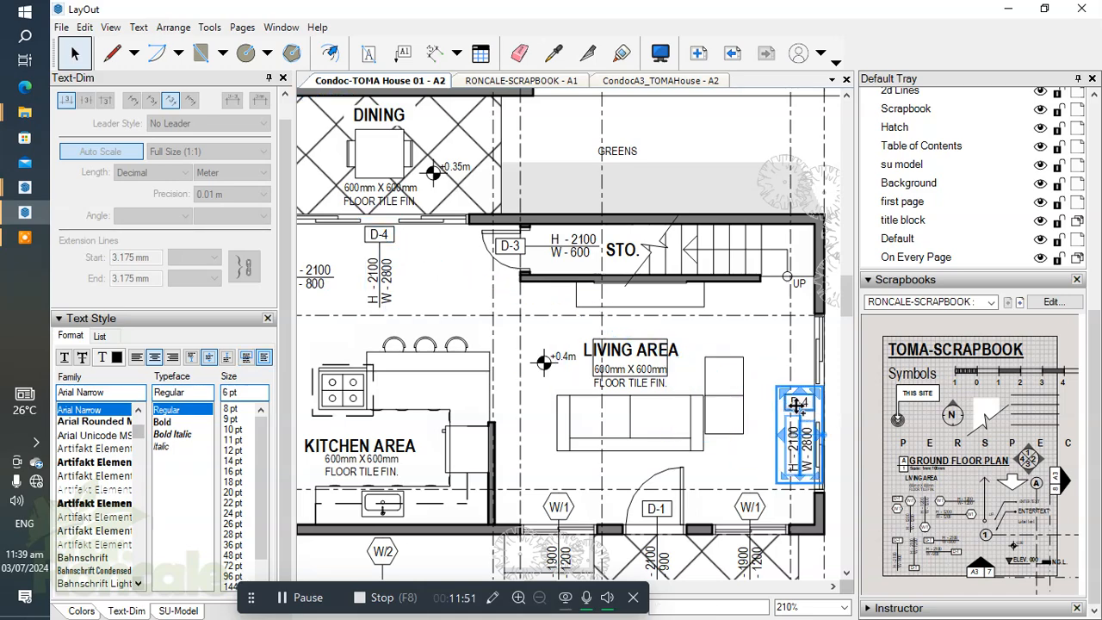
scroll(799, 404, up, 4)
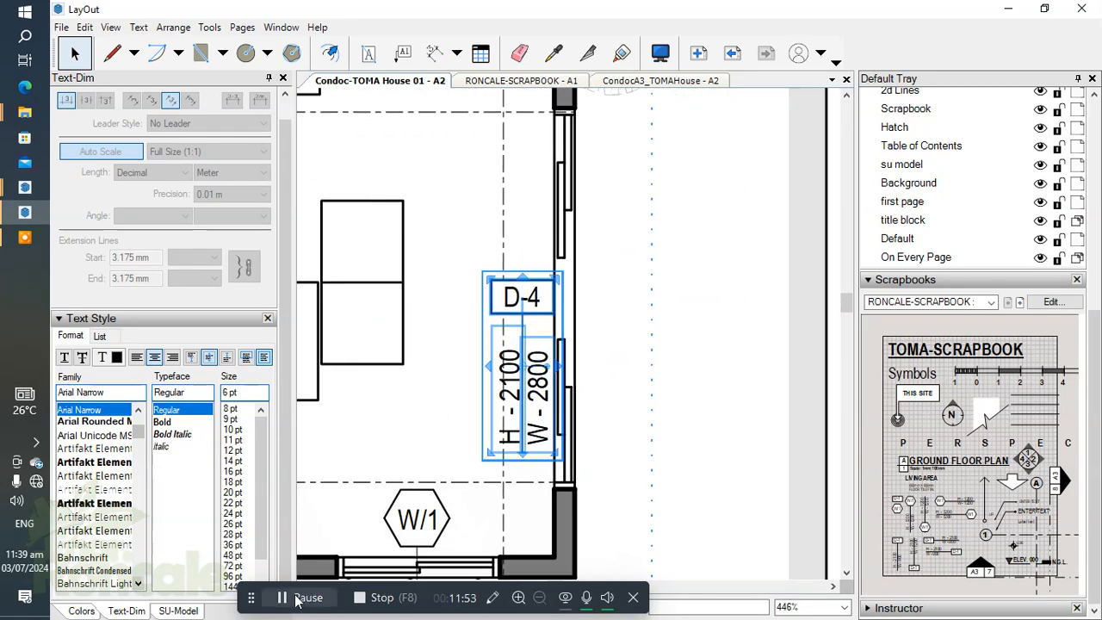
click(297, 601)
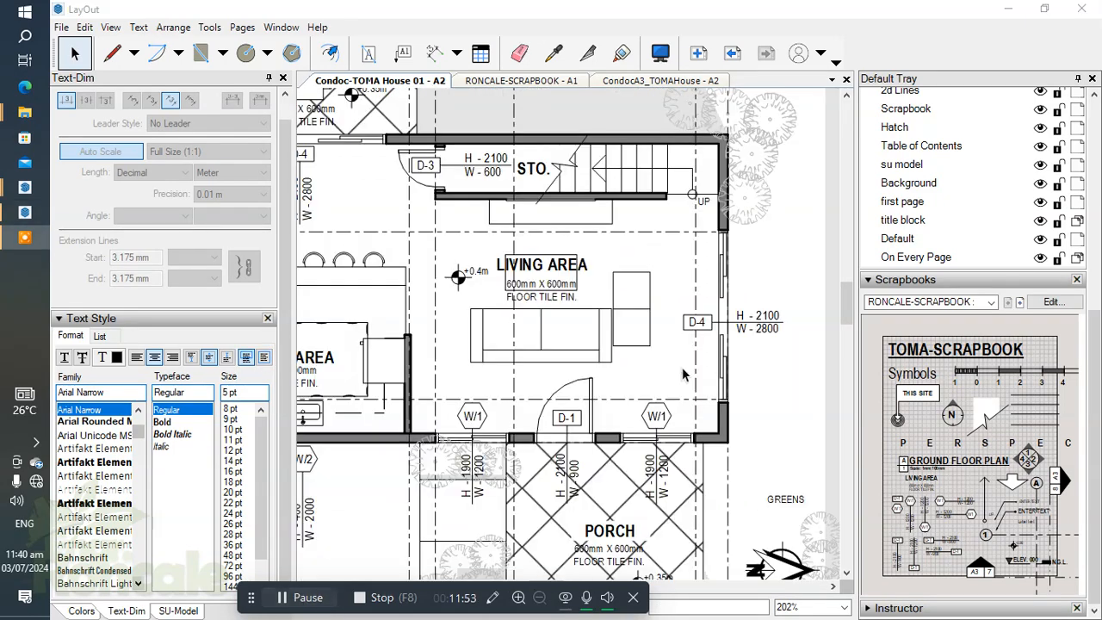
Step: Review the door and window tags across the whole ground floor plan, including the kitchen, living area and porch
scroll(735, 339, down, 2)
middle_drag(675, 382, 715, 392)
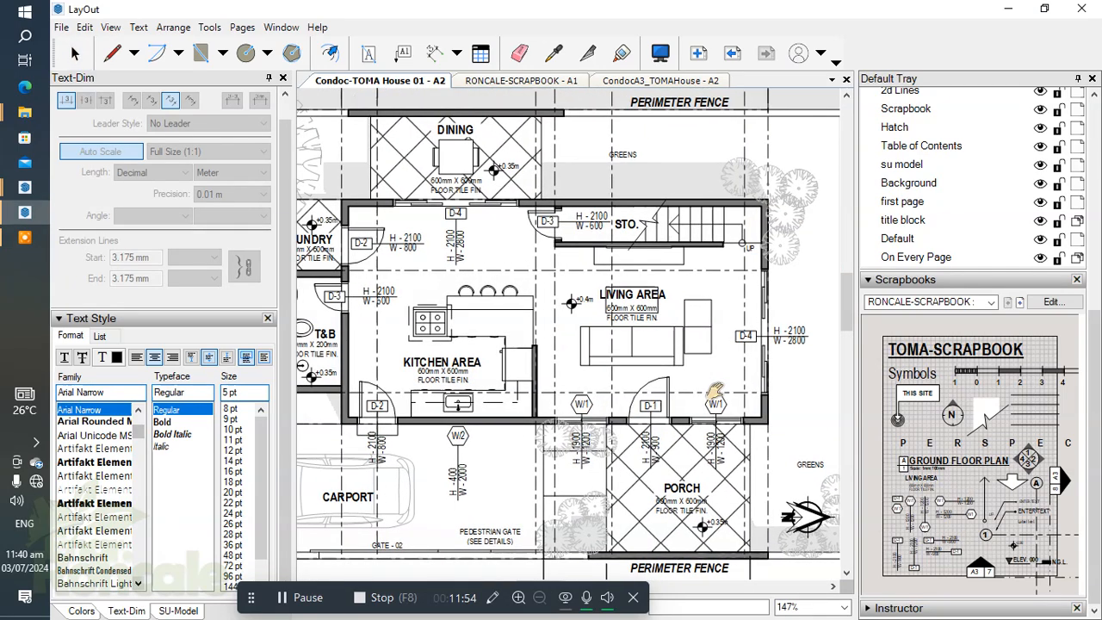
scroll(679, 393, down, 2)
middle_drag(662, 436, 691, 399)
scroll(638, 478, up, 2)
middle_drag(635, 476, 613, 461)
scroll(622, 287, up, 3)
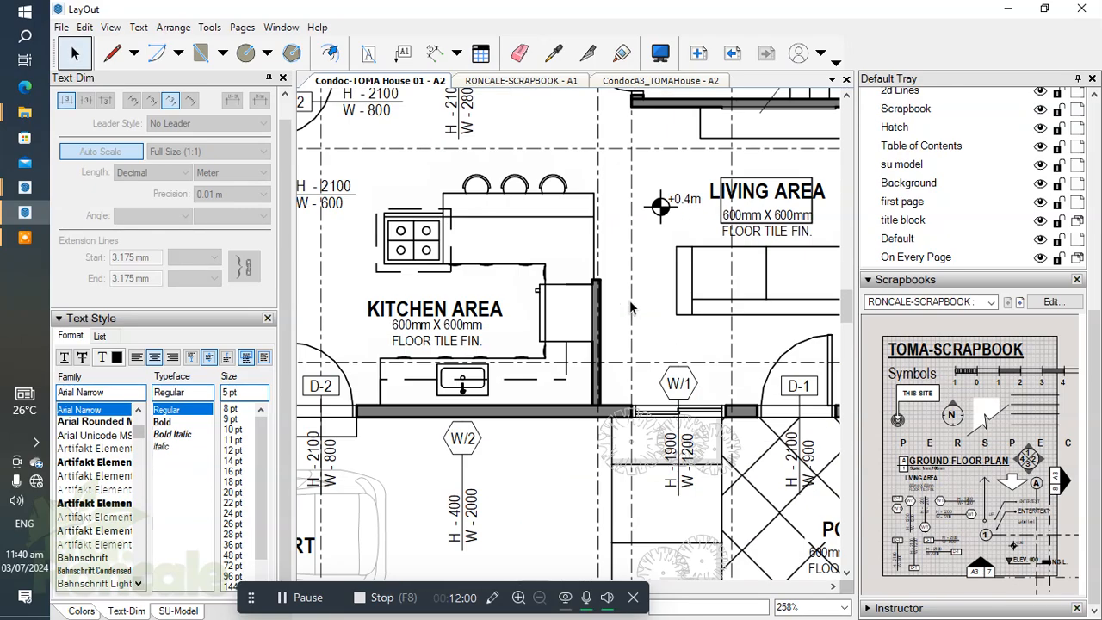
scroll(610, 406, down, 1)
scroll(594, 346, down, 1)
middle_drag(590, 344, 697, 383)
scroll(538, 390, down, 1)
Step: Make Annotations the active layer and try to select all of its entities from outside the plan group
click(905, 280)
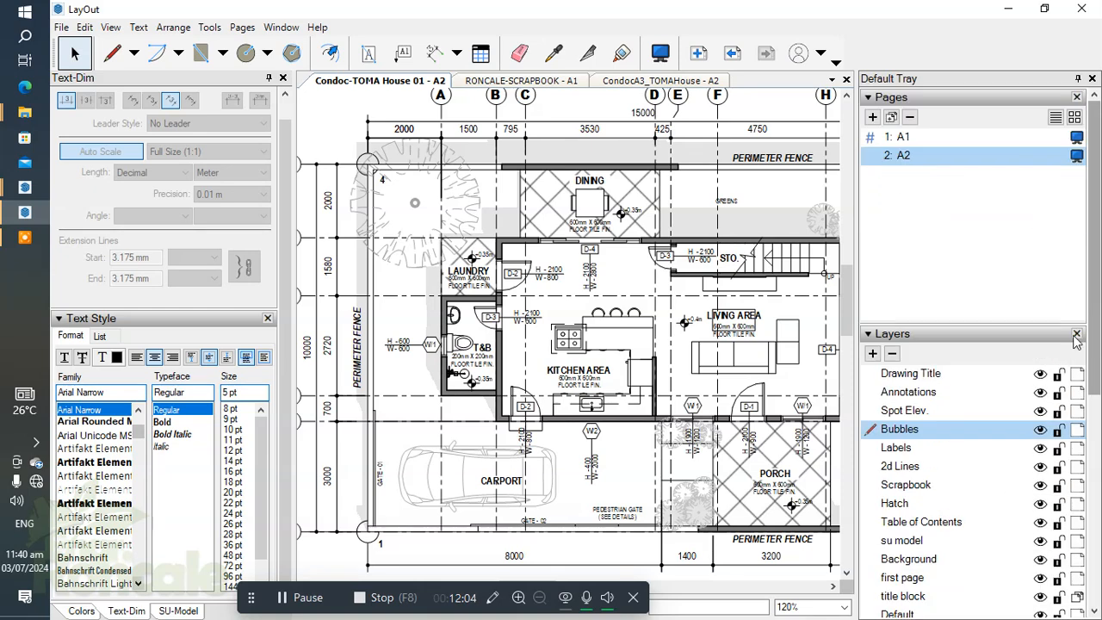
click(908, 393)
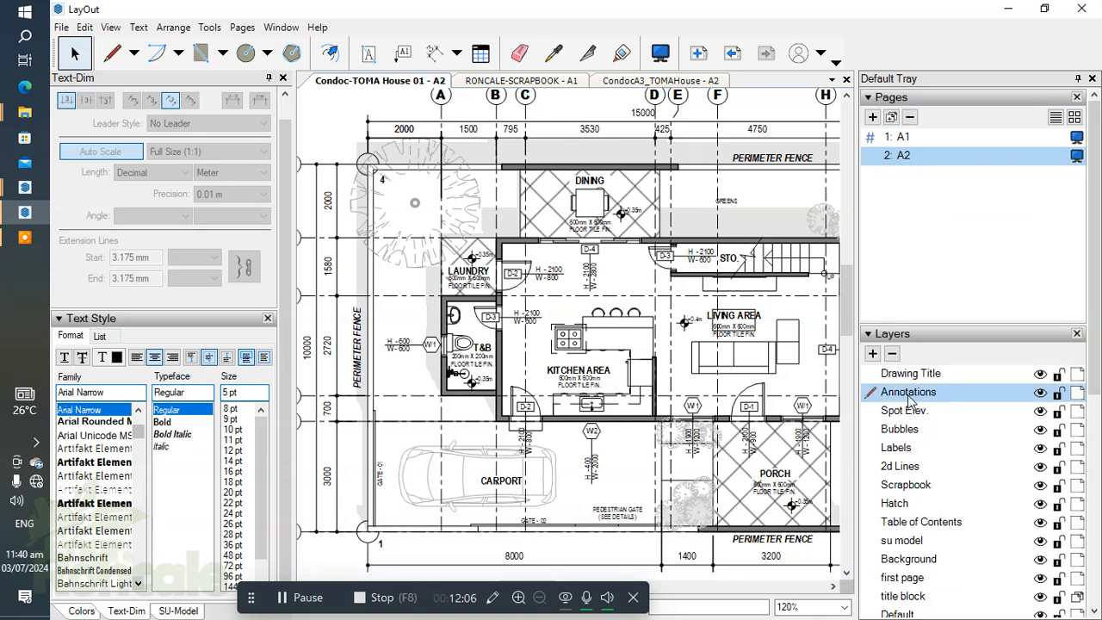
right_click(909, 394)
click(947, 485)
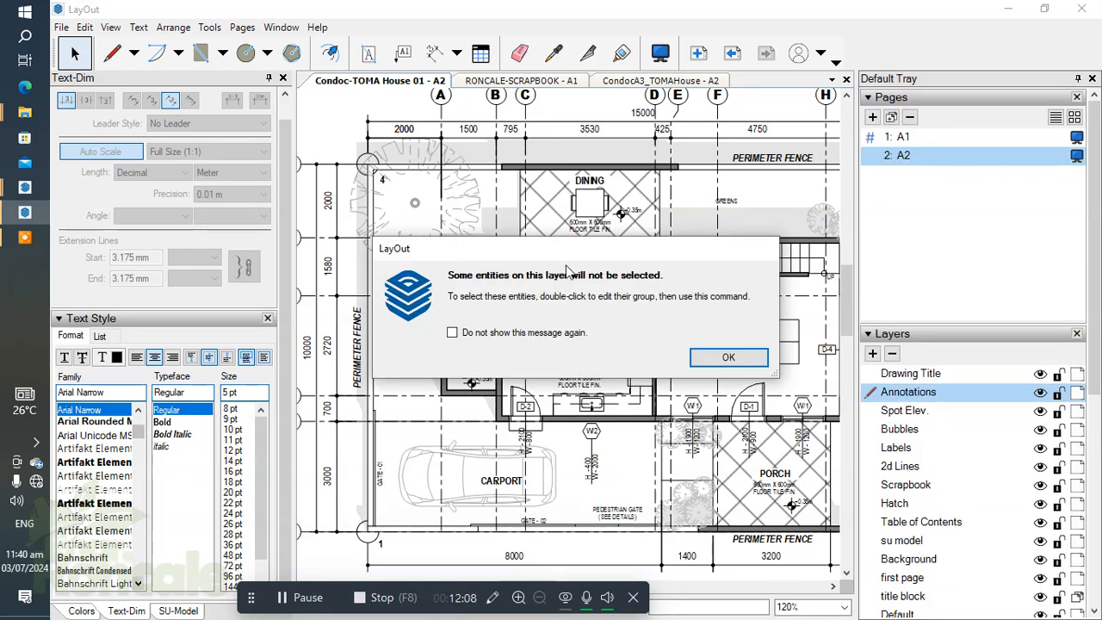
click(701, 365)
scroll(564, 331, down, 3)
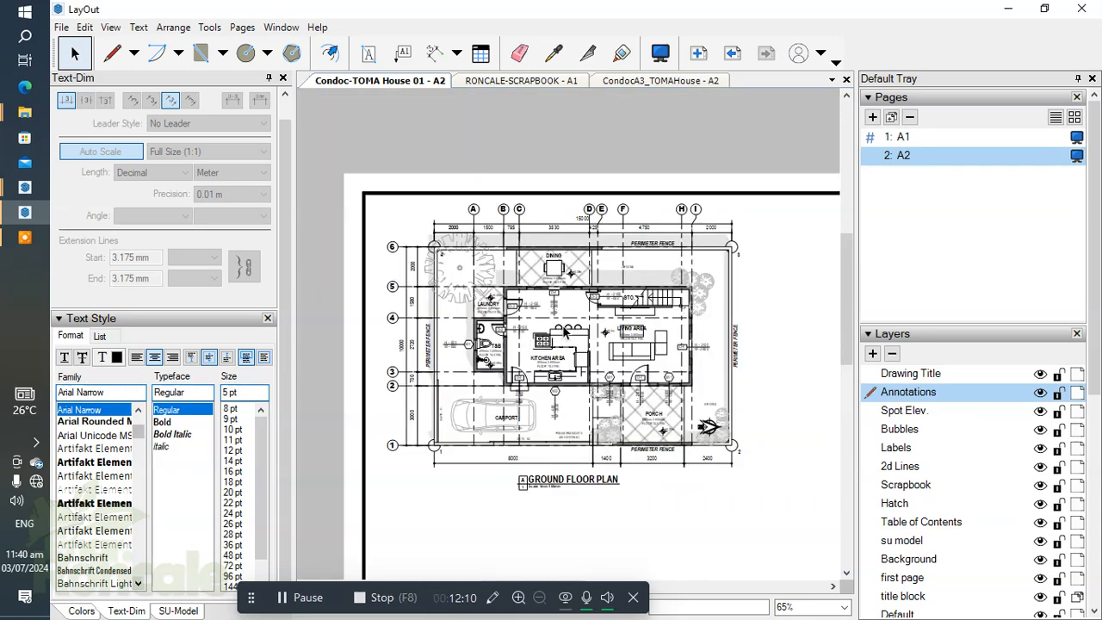
Step: Open the ground floor plan group for editing and select all entities on the Annotations layer inside it
click(792, 371)
right_click(930, 394)
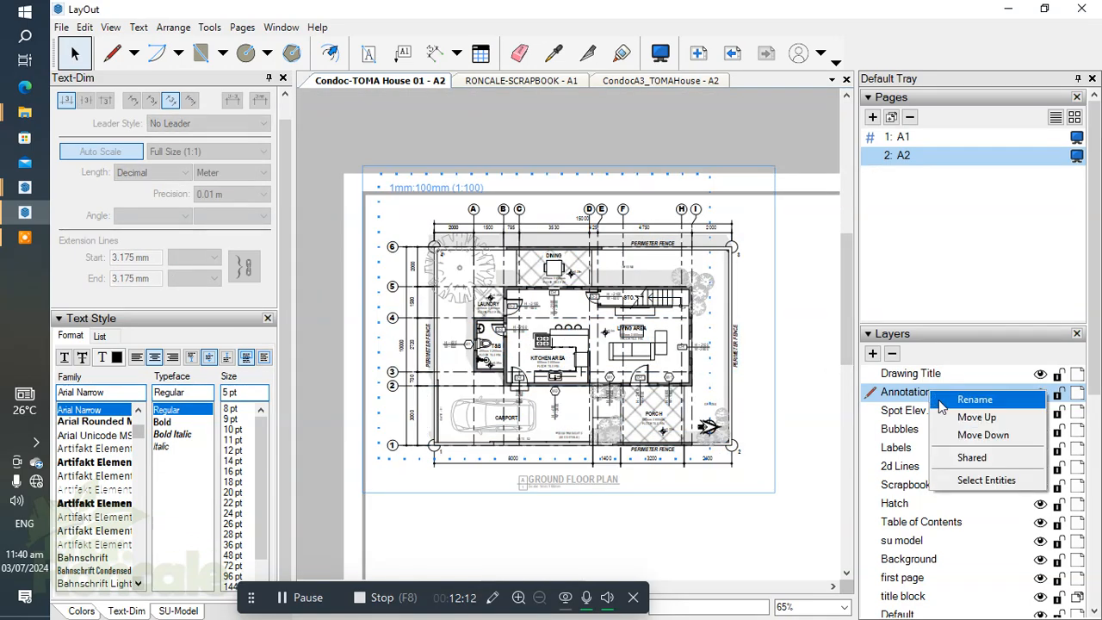
click(986, 479)
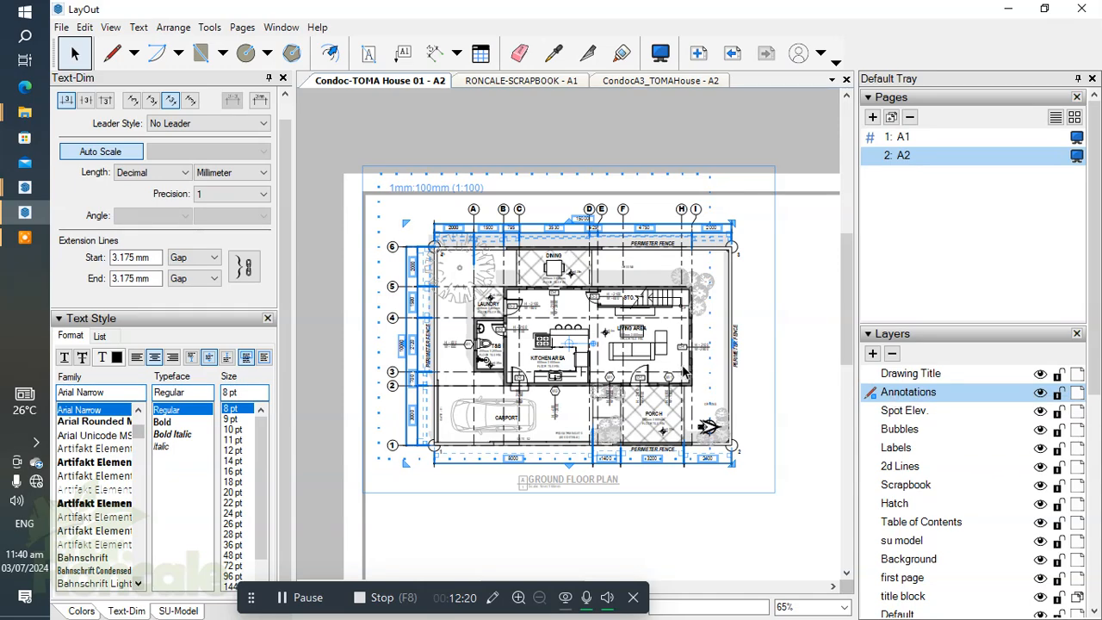
Step: Delete the selected dimensions around the ground floor plan, keeping only the 2000 dimension between the perimeter fence corner and grid line A
scroll(591, 255, up, 3)
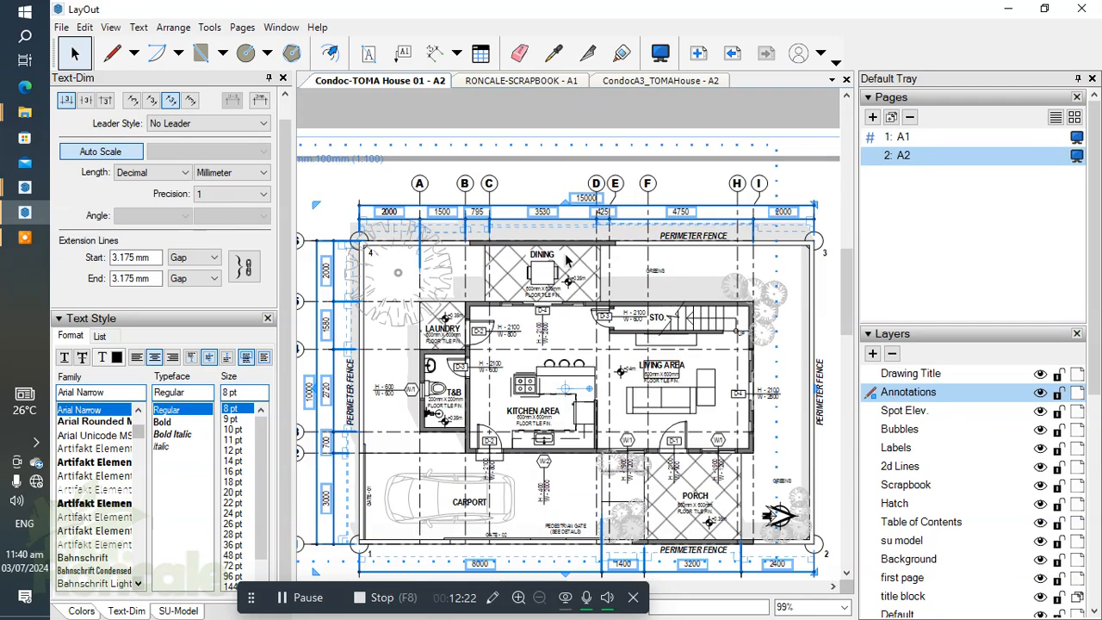
scroll(569, 248, down, 2)
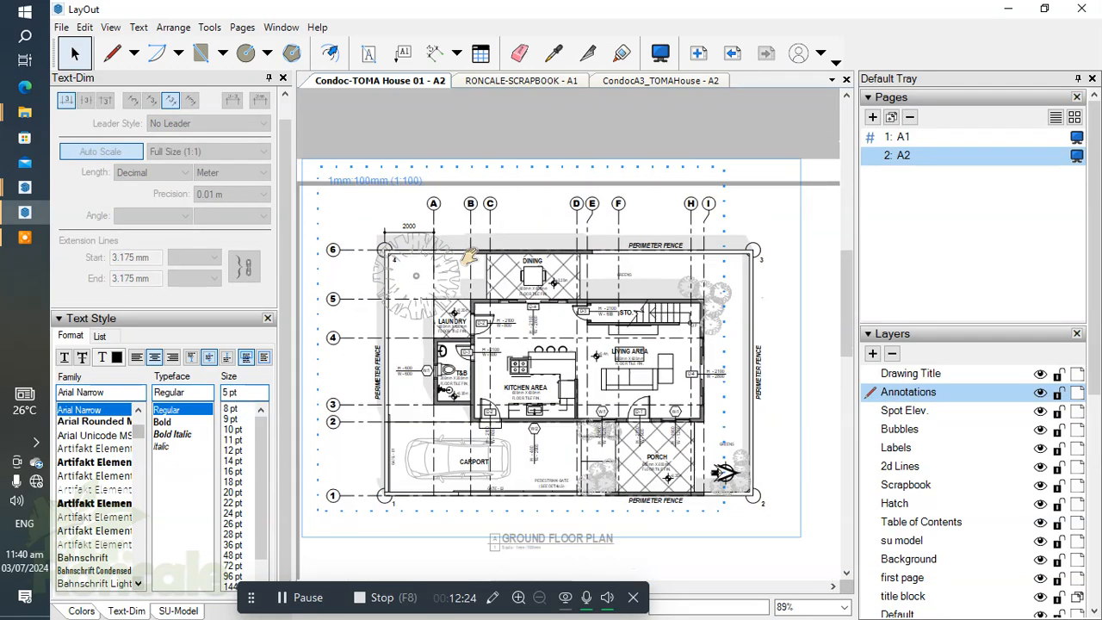
scroll(508, 401, up, 4)
scroll(508, 401, down, 3)
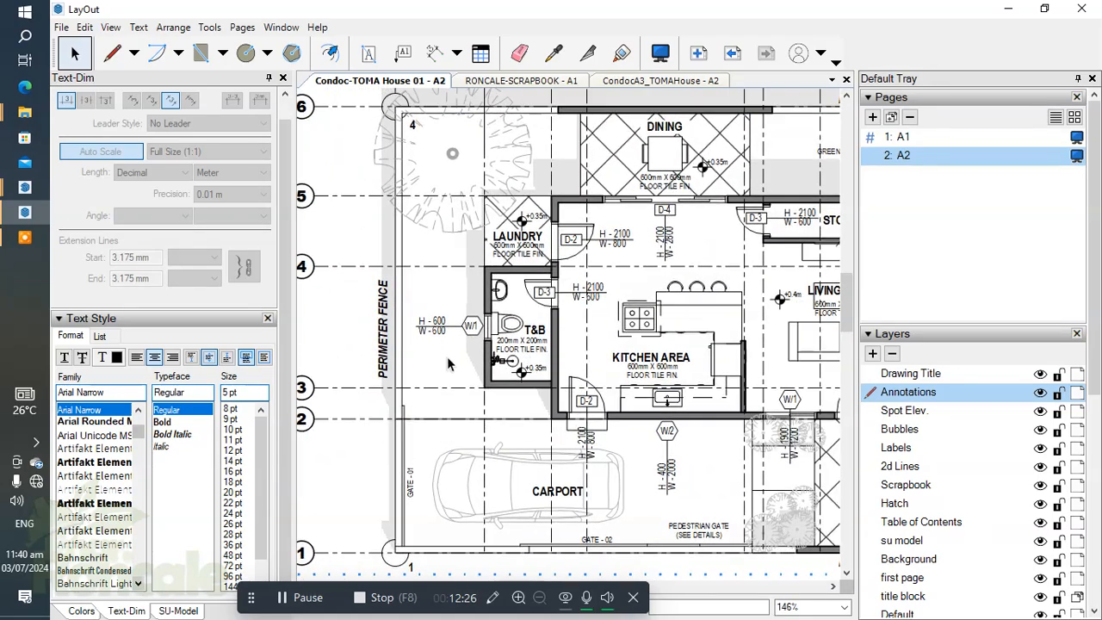
Step: Add a vertical dimension beside the perimeter fence from grid line 1 to grid line 2
scroll(401, 473, up, 3)
scroll(401, 474, up, 2)
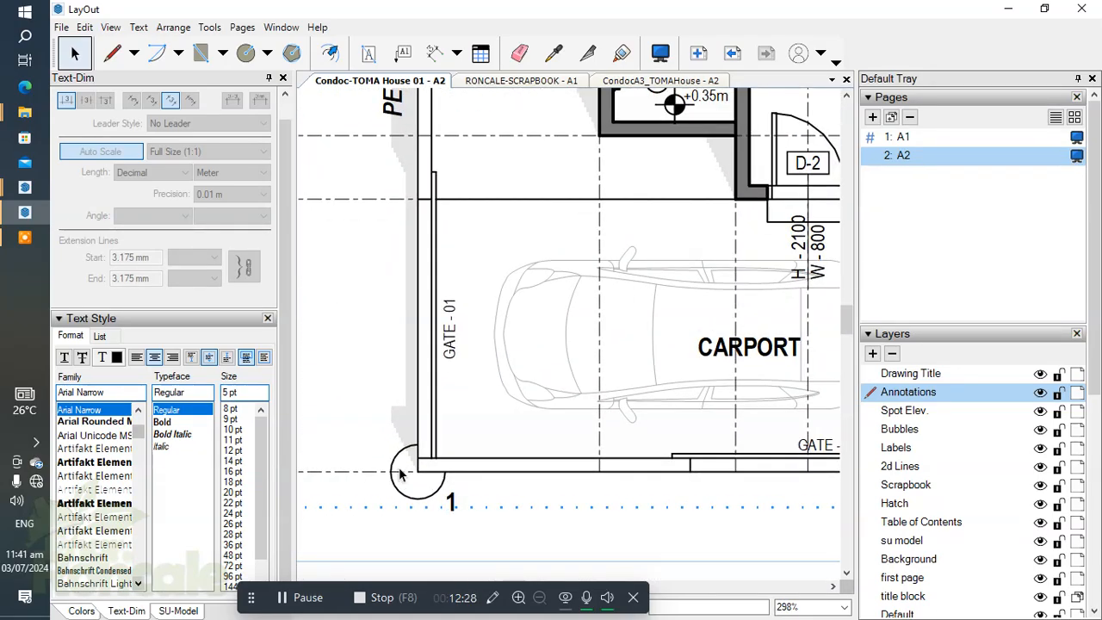
key(d)
scroll(490, 450, down, 4)
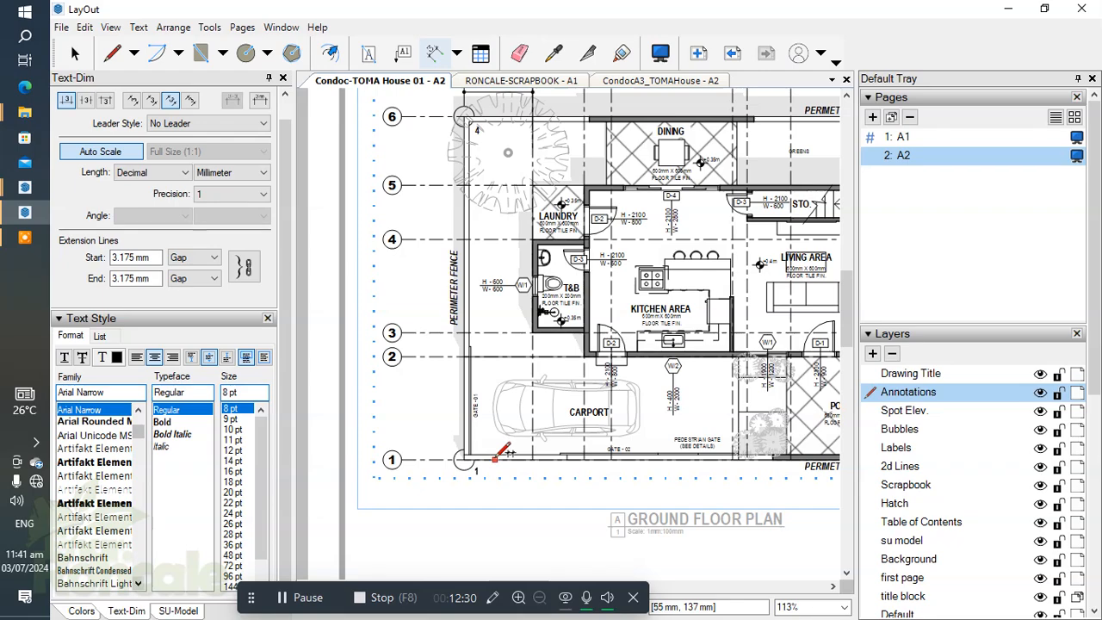
scroll(479, 454, up, 2)
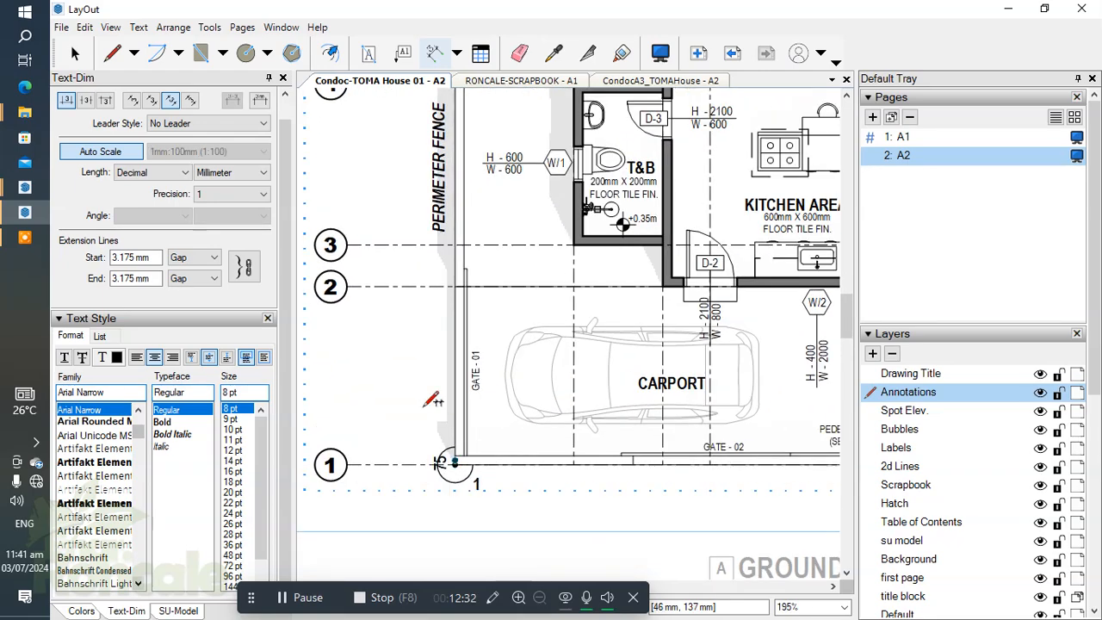
middle_drag(531, 394, 527, 436)
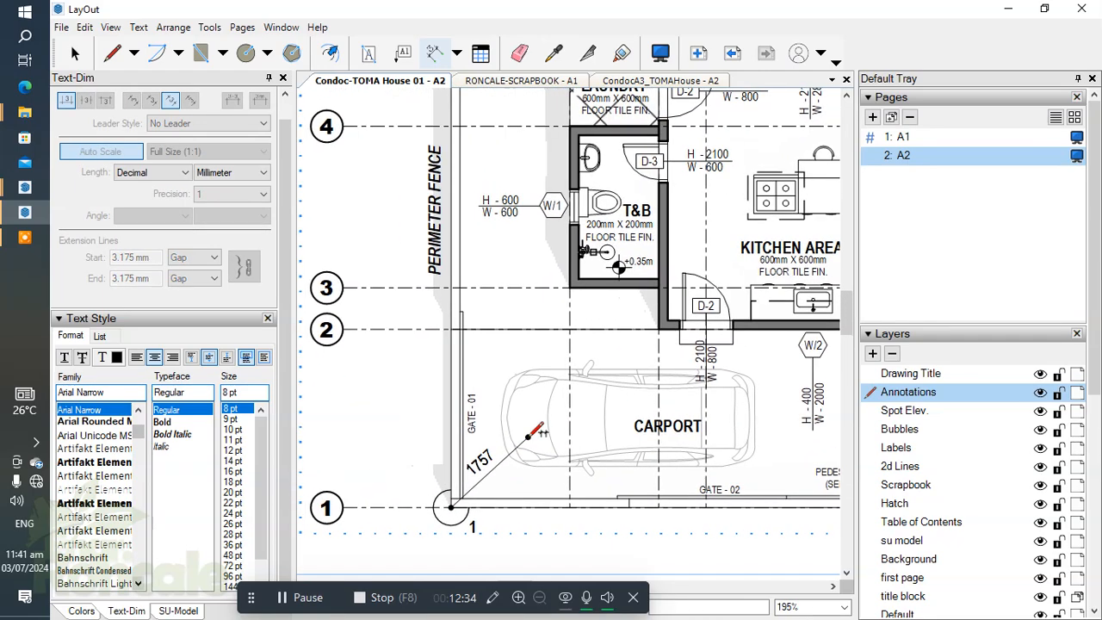
scroll(462, 340, up, 1)
click(480, 325)
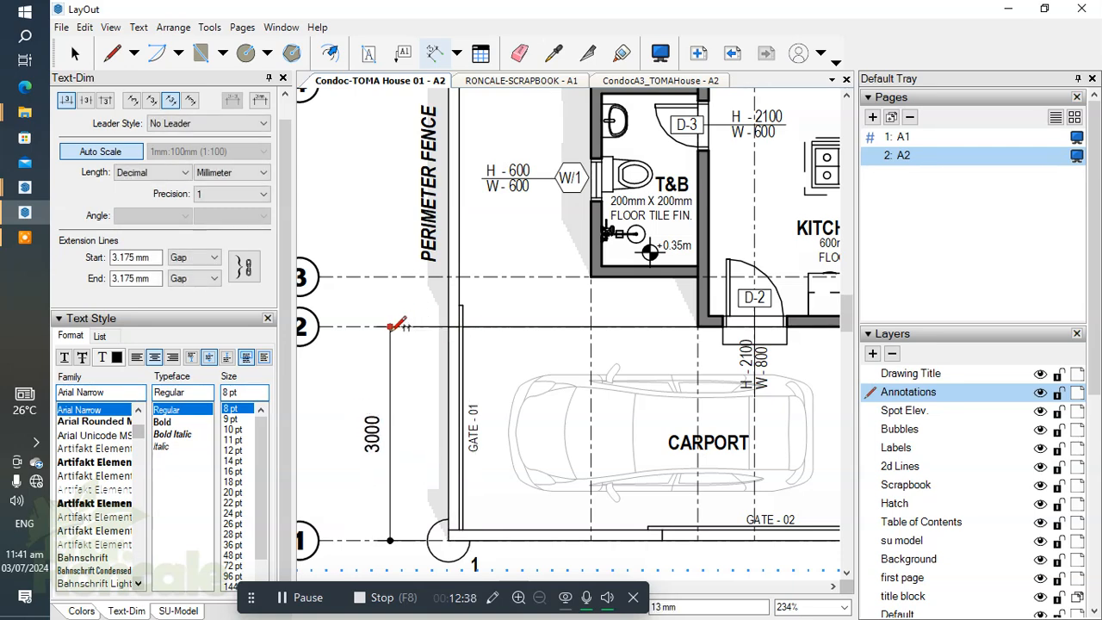
Step: Continue the vertical dimension string from grid line 2 to grid line 3 and on to the centre of the T&B window
middle_drag(603, 301, 631, 331)
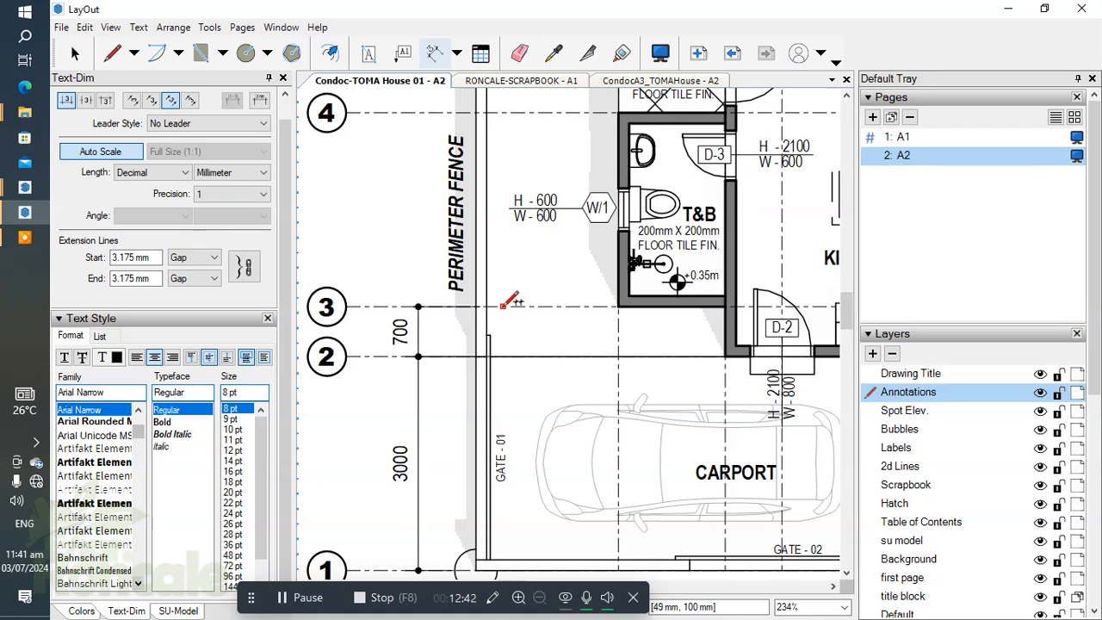
middle_drag(625, 207, 639, 254)
scroll(638, 254, up, 1)
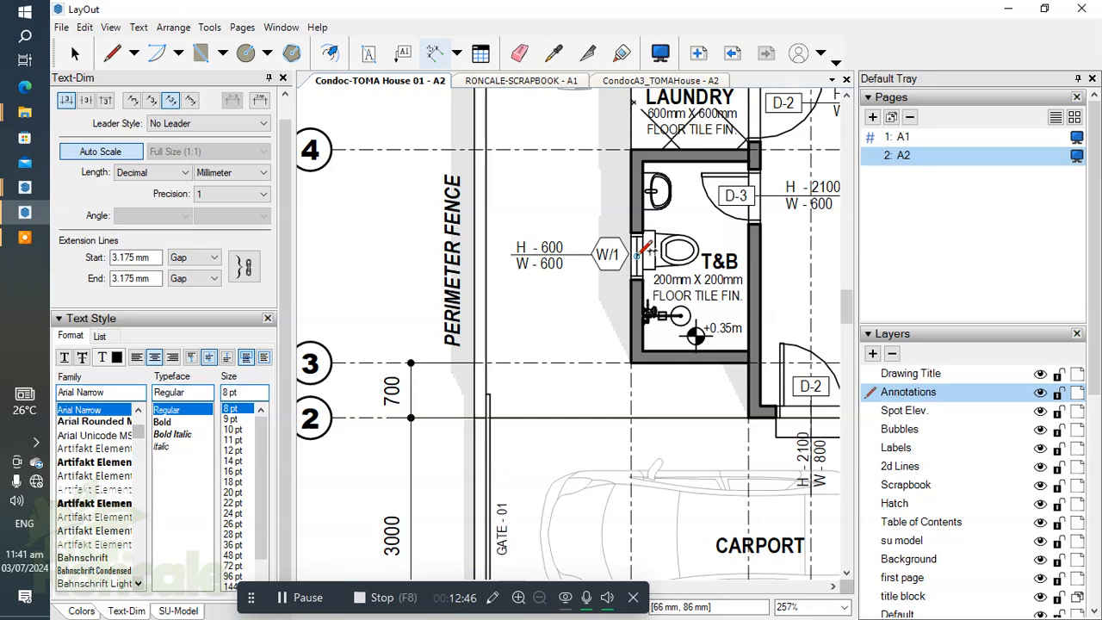
mouse_move(620, 297)
middle_down()
mouse_move(599, 355)
mouse_move(603, 377)
mouse_move(597, 328)
middle_up()
scroll(504, 327, down, 1)
scroll(517, 297, up, 3)
Step: Try to align the W/1 tag beside the T&B window with the extension line of the window dimension
key(space)
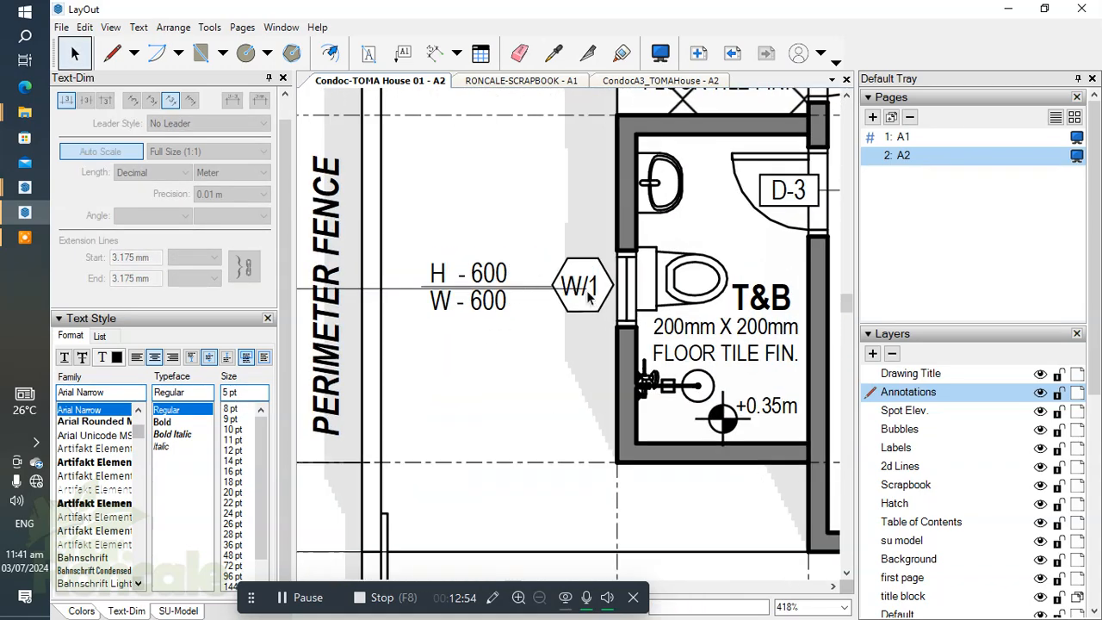
scroll(588, 295, up, 1)
click(583, 272)
double_click(589, 257)
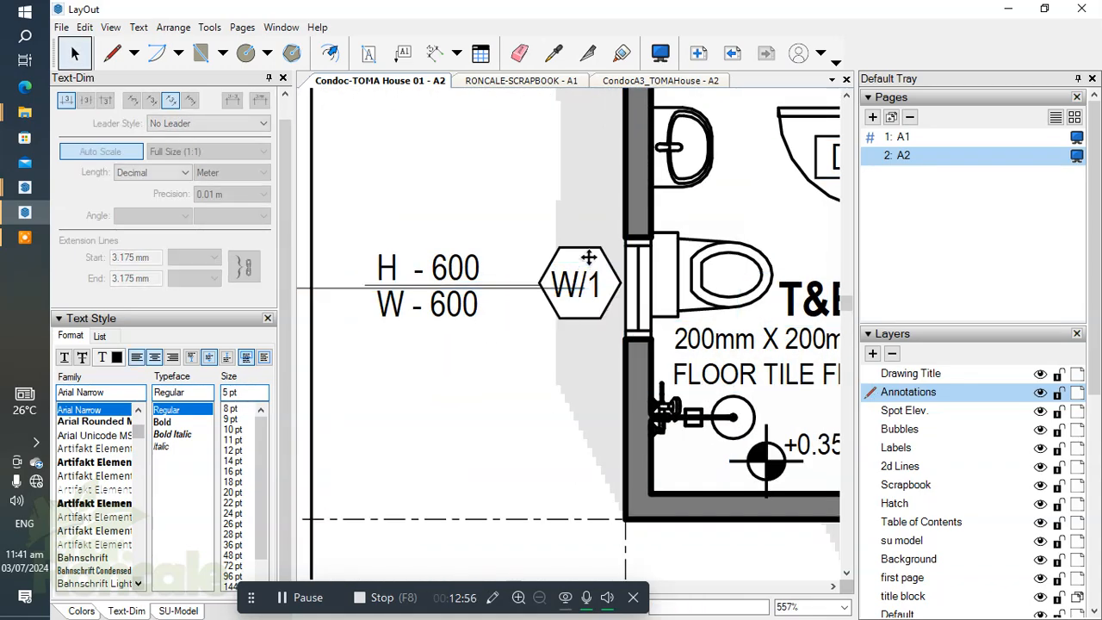
click(589, 257)
scroll(518, 297, up, 4)
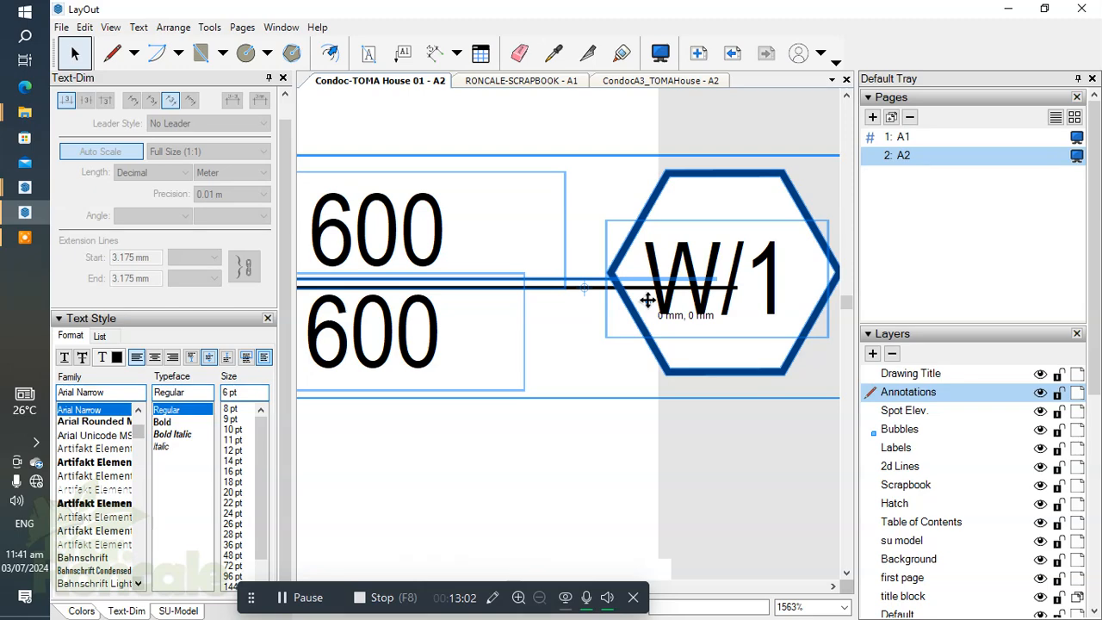
drag(648, 299, 647, 289)
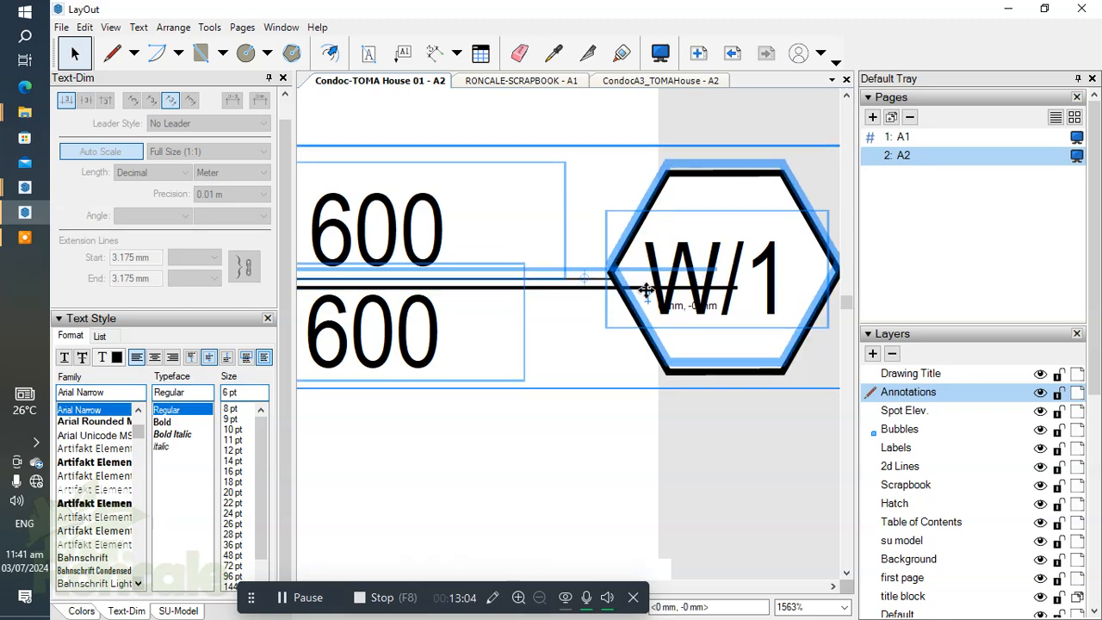
scroll(522, 258, down, 2)
drag(574, 386, 616, 412)
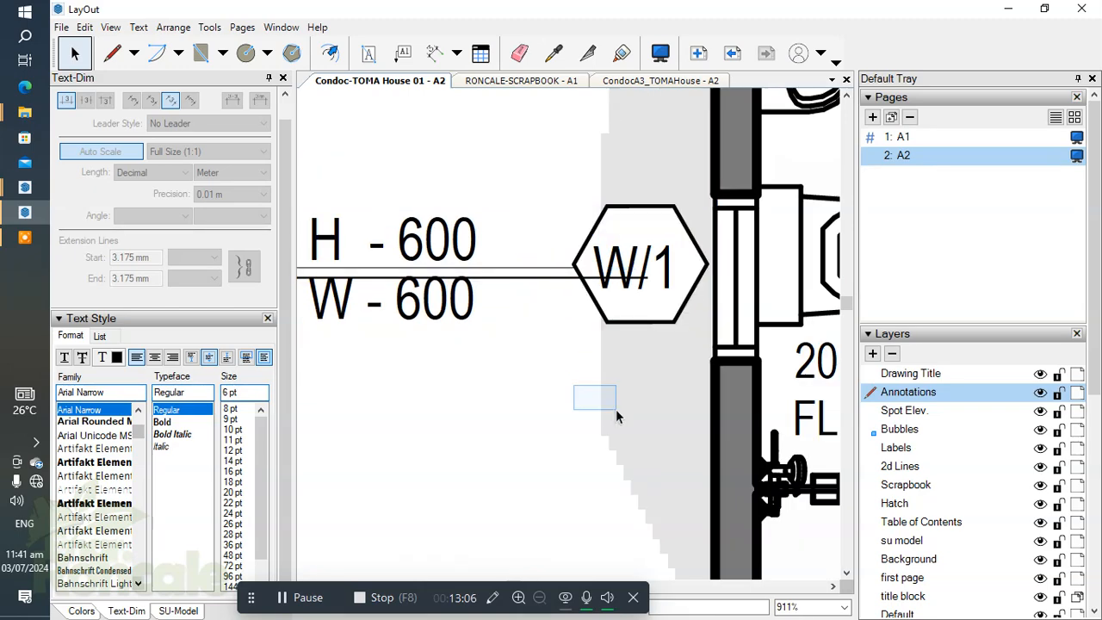
scroll(597, 372, down, 2)
Step: Move the W/1 tag slightly down so its leader line coincides with the window dimension's extension line
middle_drag(620, 304, 644, 303)
scroll(645, 301, up, 1)
click(646, 298)
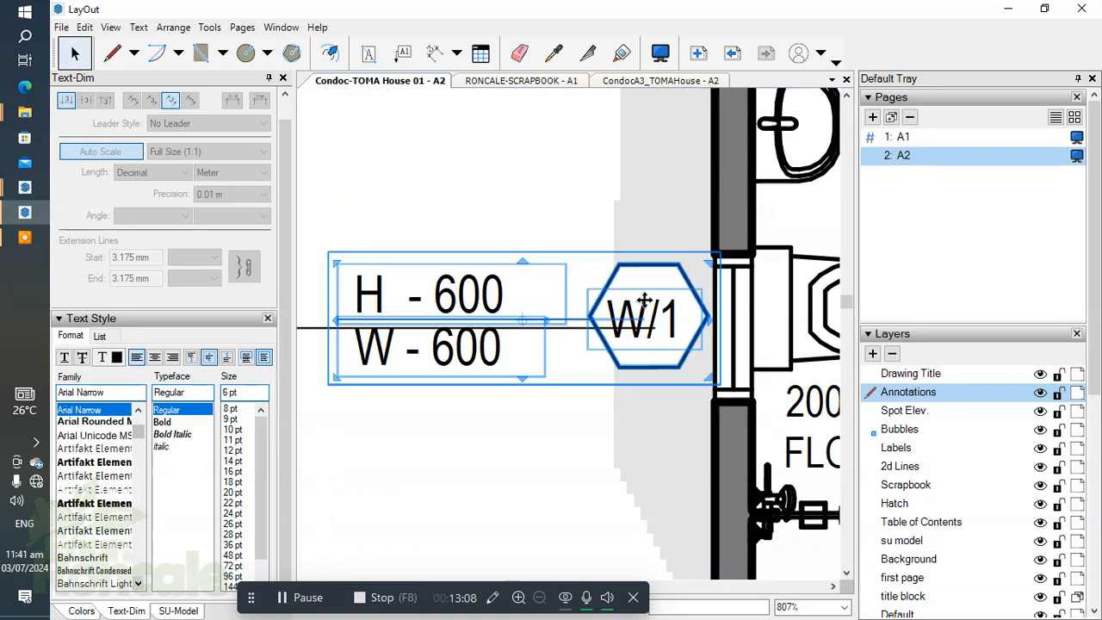
scroll(542, 313, up, 5)
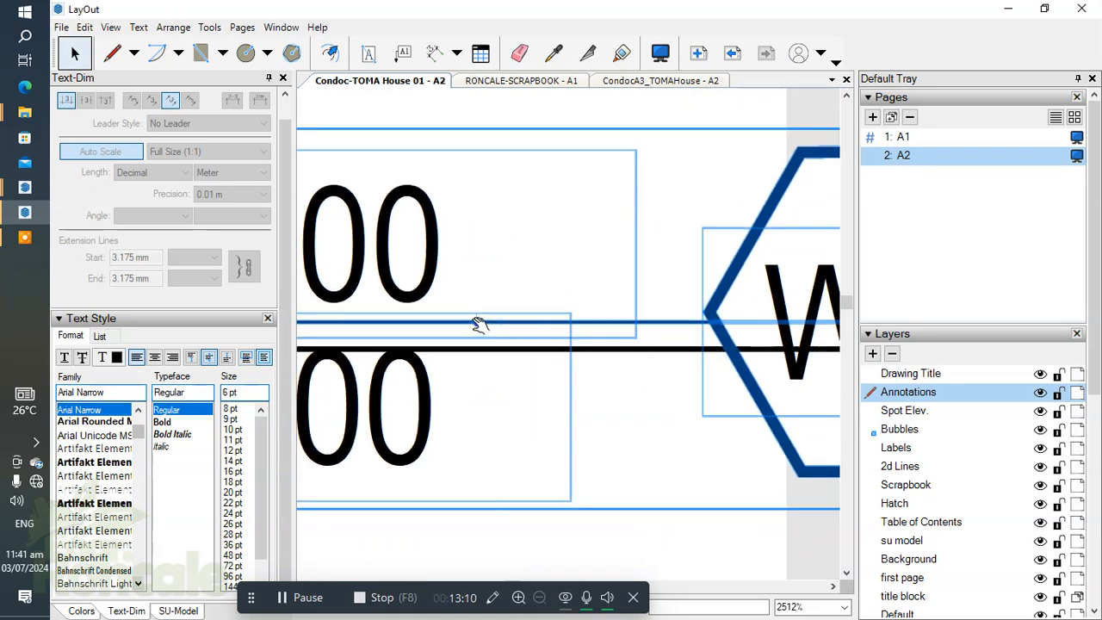
scroll(511, 302, down, 2)
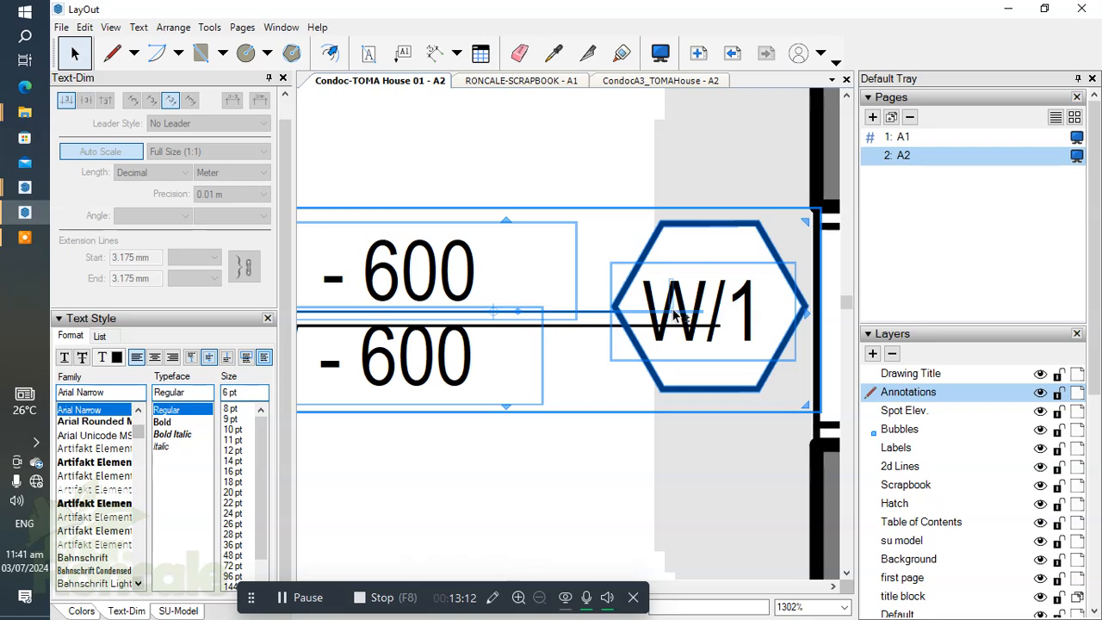
drag(704, 336, 703, 348)
scroll(635, 309, down, 4)
click(585, 403)
scroll(514, 346, down, 2)
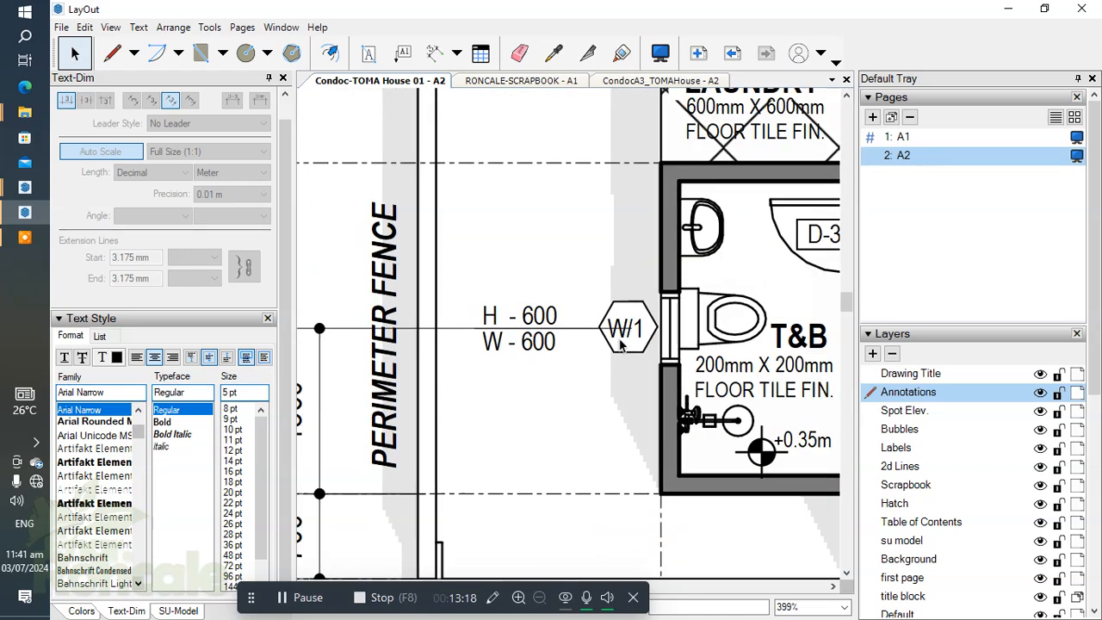
Step: Check the W/1 tag's layer and move the Bubbles layer above Annotations so the tag covers the extension line
scroll(622, 343, up, 2)
click(628, 354)
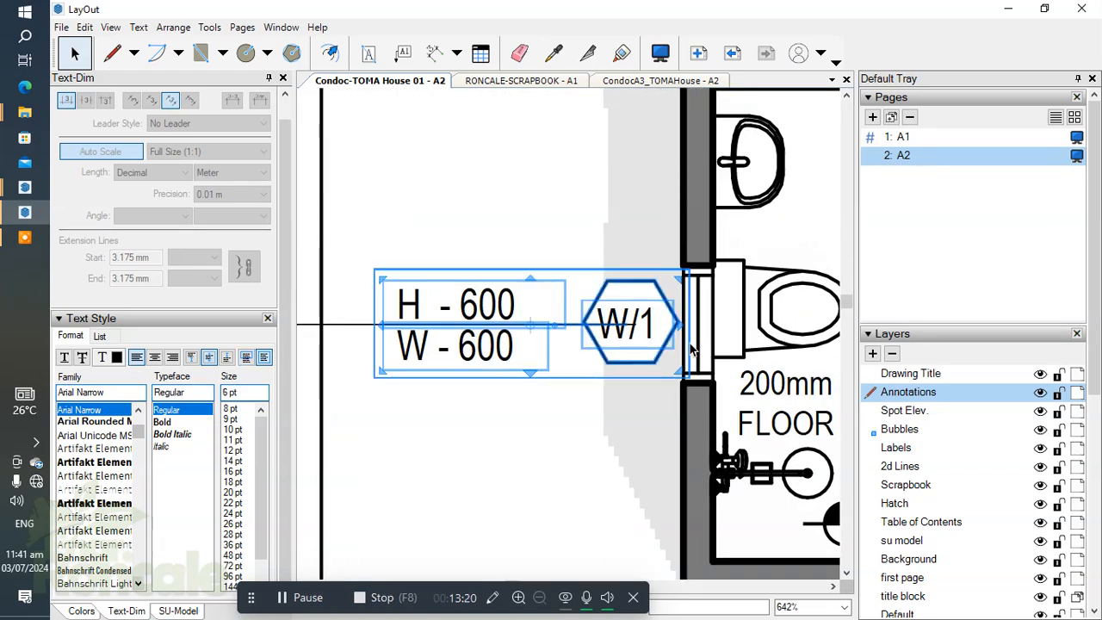
scroll(651, 321, down, 1)
click(904, 429)
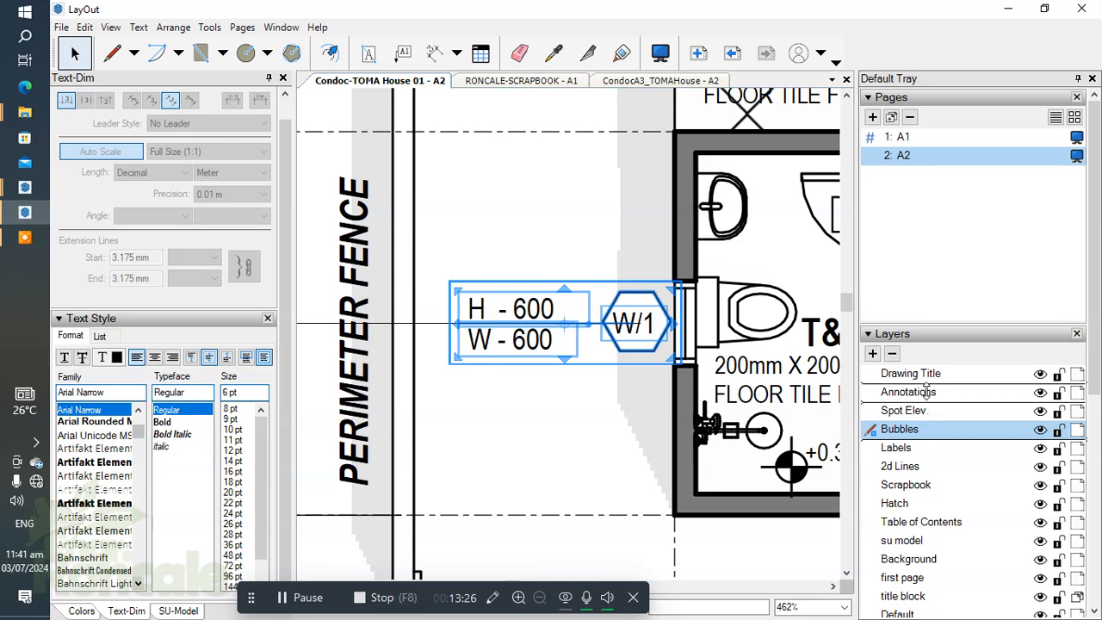
drag(909, 392, 906, 388)
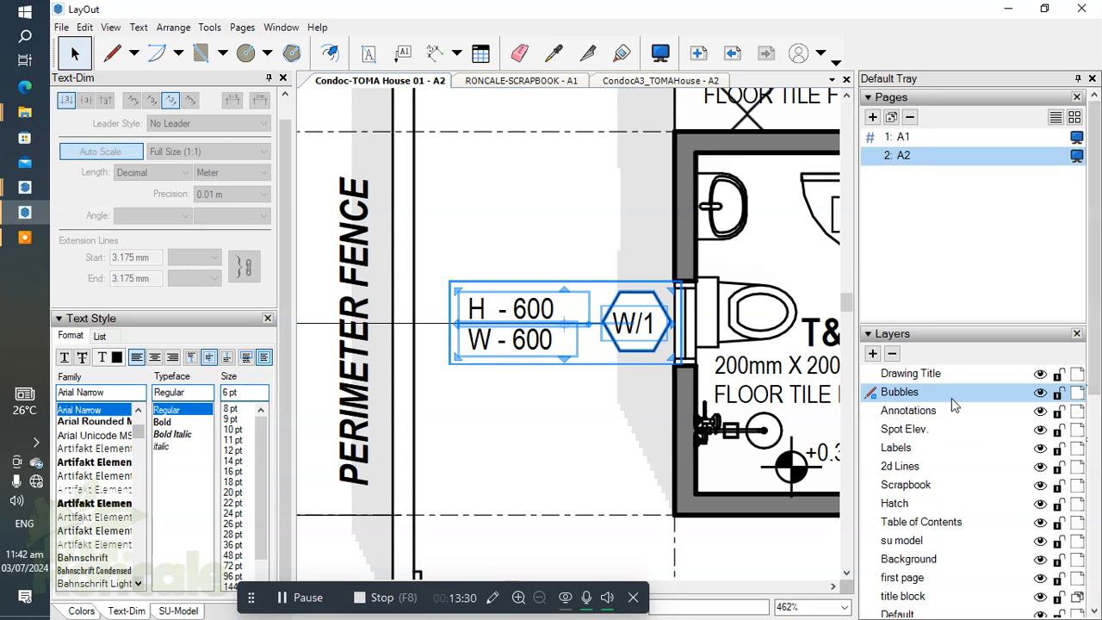
click(544, 403)
scroll(564, 317, down, 3)
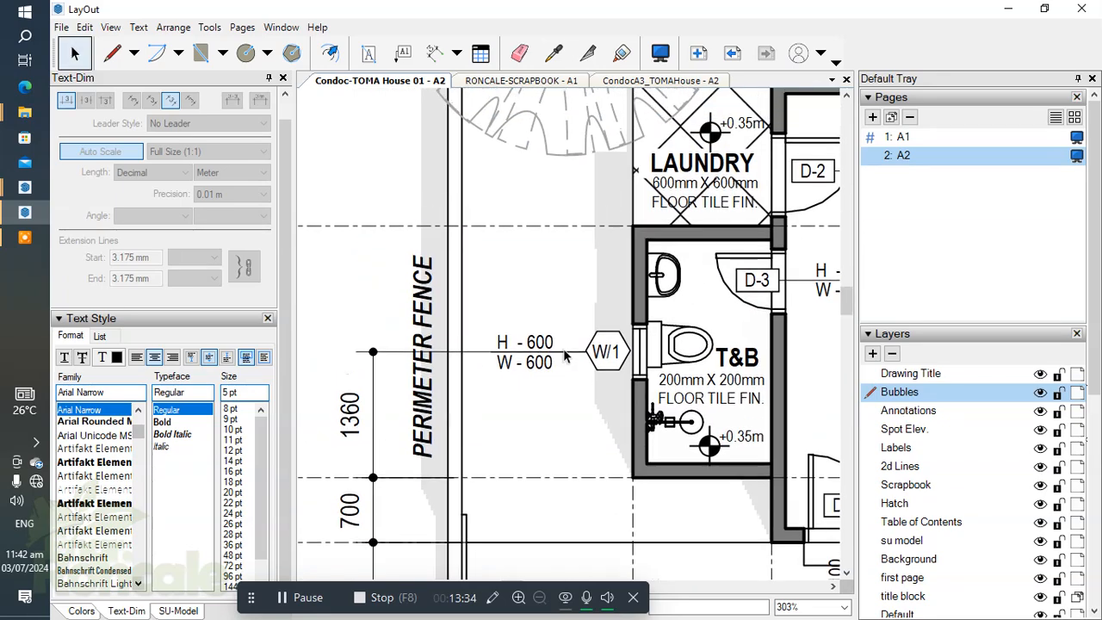
scroll(496, 425, down, 3)
scroll(553, 375, up, 3)
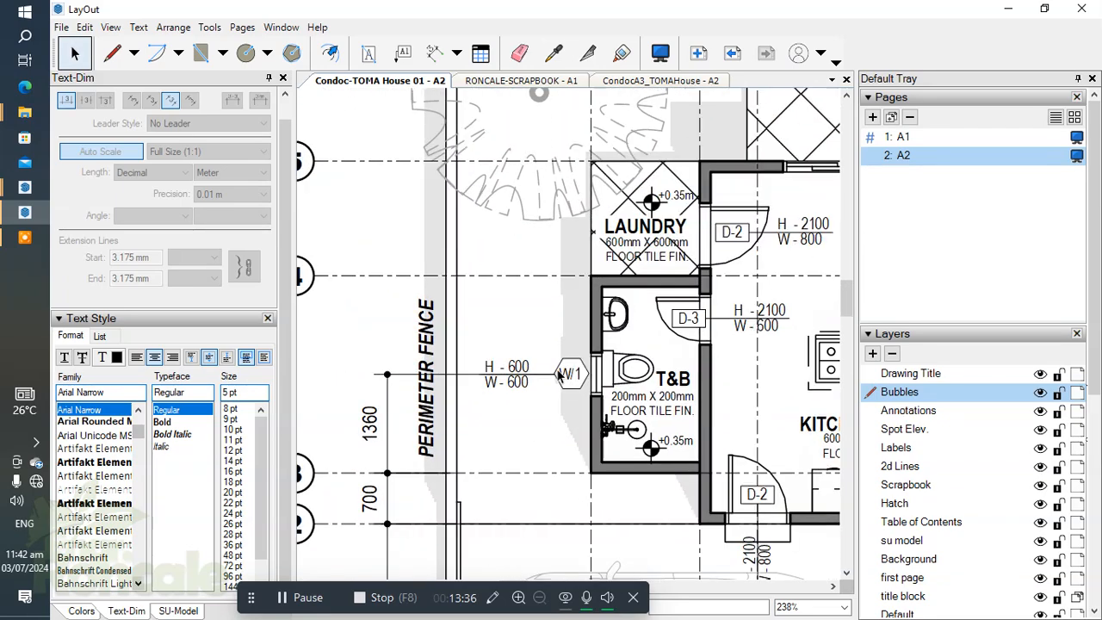
scroll(555, 375, down, 1)
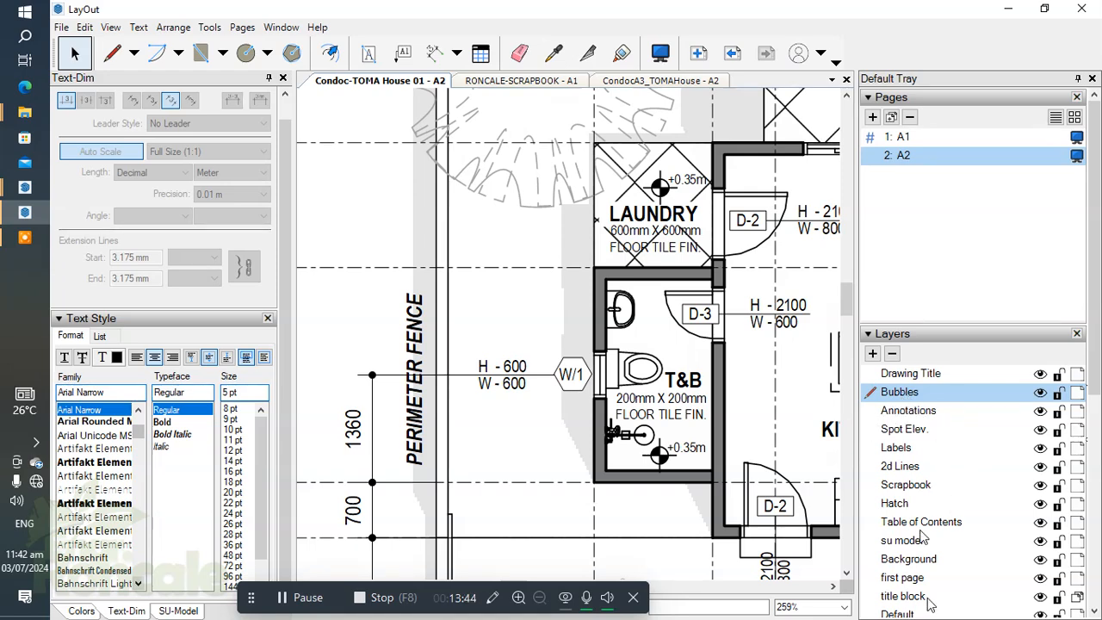
Step: Make Annotations the active layer again and dimension from the T&B window's centre to grid line 4
scroll(610, 379, up, 4)
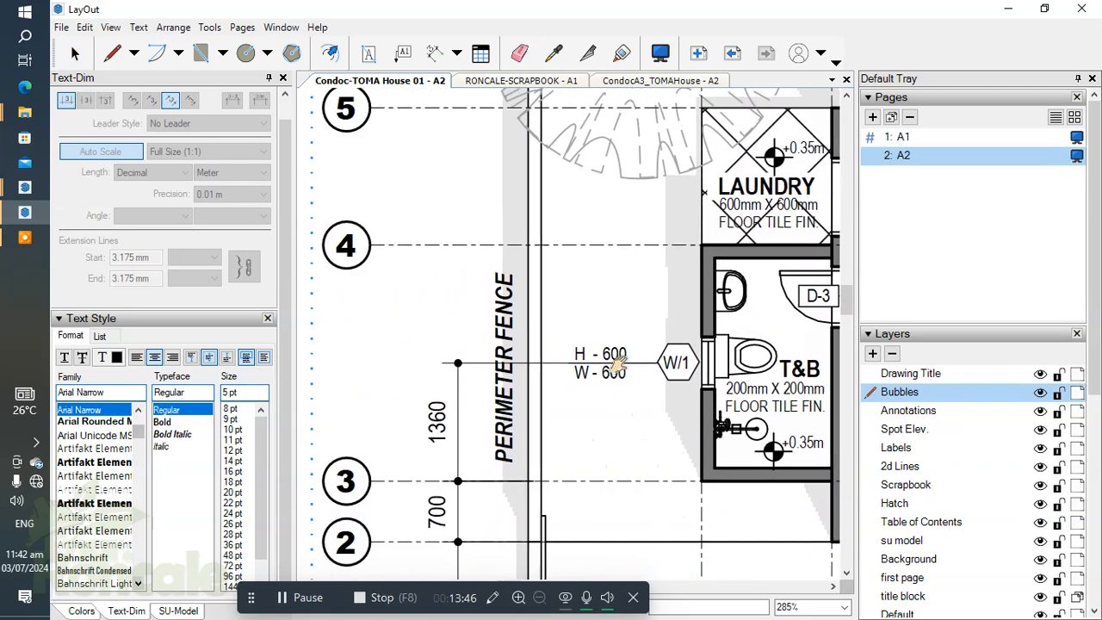
scroll(610, 360, down, 4)
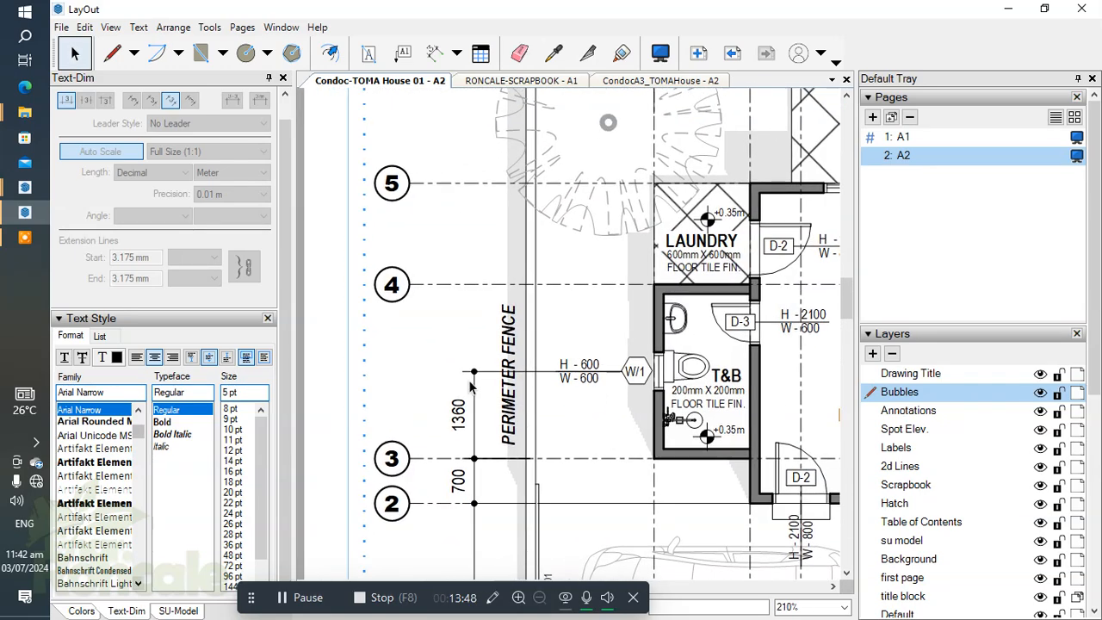
click(472, 390)
click(911, 412)
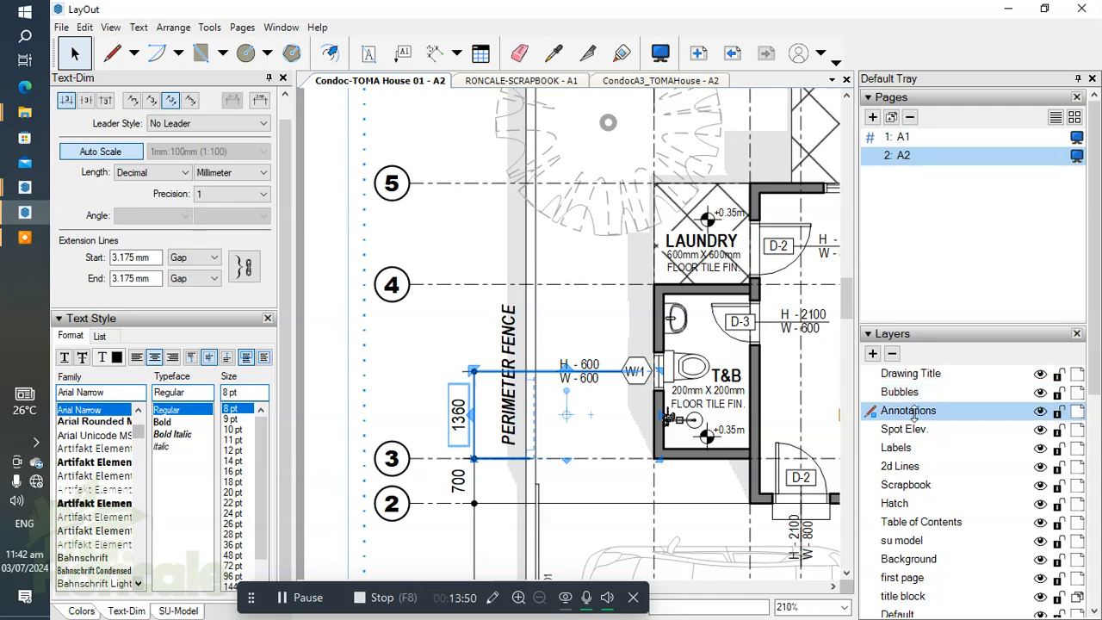
scroll(560, 362, up, 1)
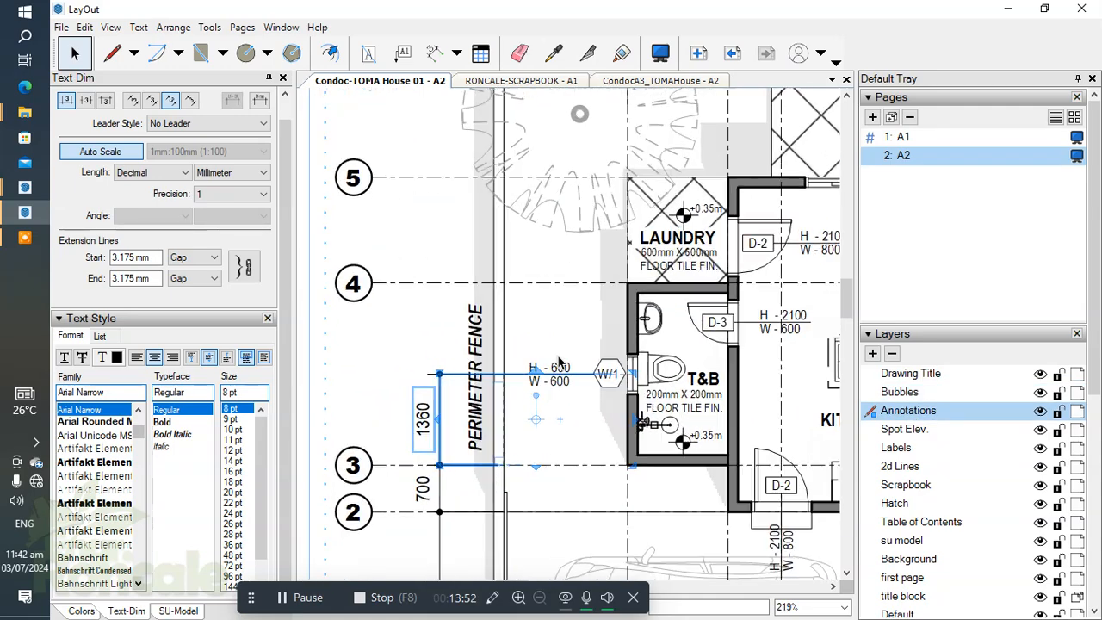
key(d)
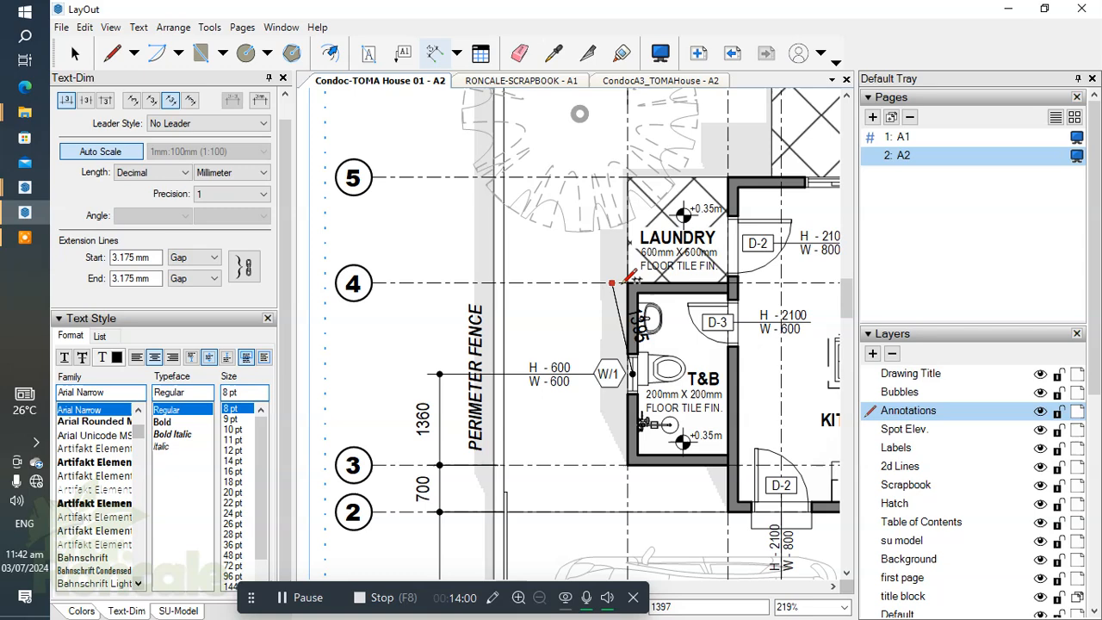
click(523, 283)
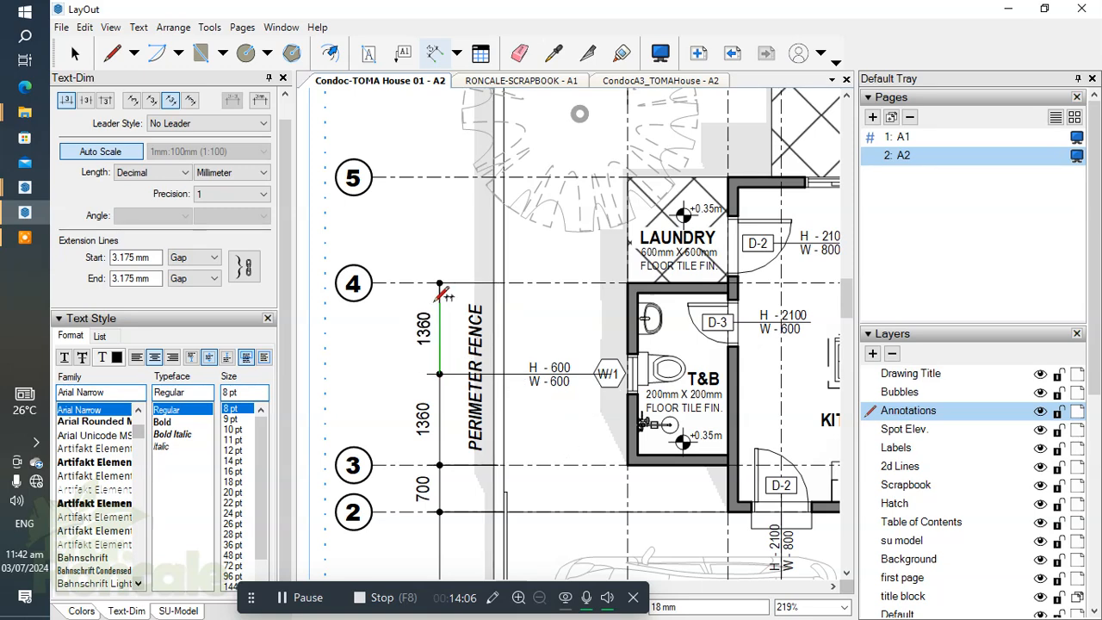
Step: Continue the dimension string from grid line 4 to the centre of the laundry's D-2 door and on to grid line 5
middle_drag(599, 323, 597, 376)
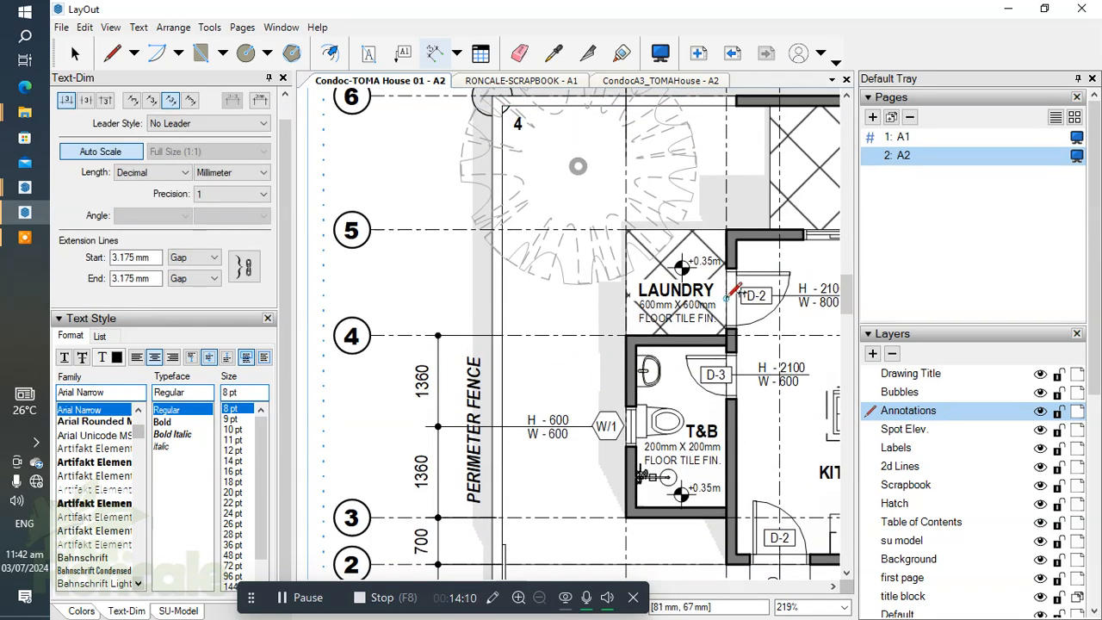
click(732, 291)
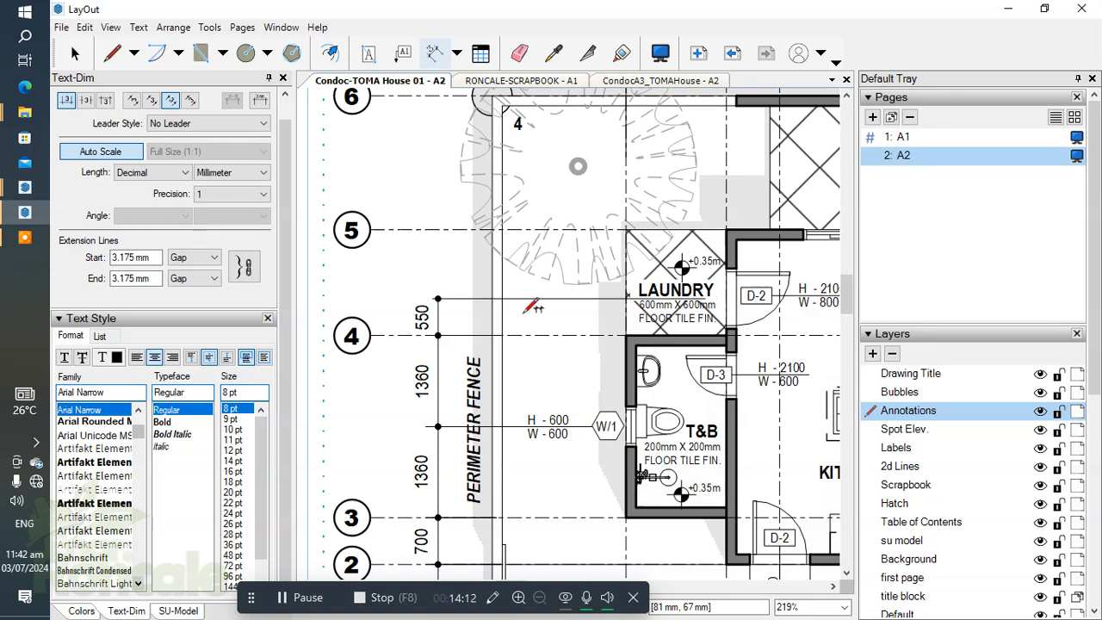
click(509, 229)
scroll(456, 265, down, 2)
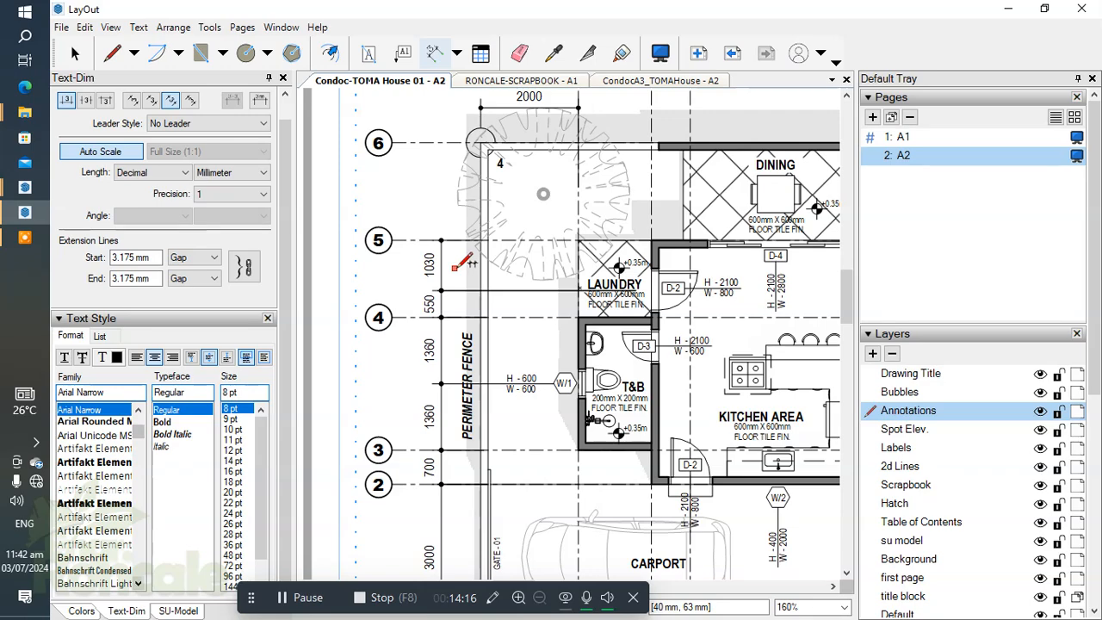
Step: Continue the vertical dimension string from grid line 5 to the fence corner on grid line 6
scroll(545, 216, up, 1)
middle_drag(541, 245, 542, 337)
scroll(467, 218, up, 2)
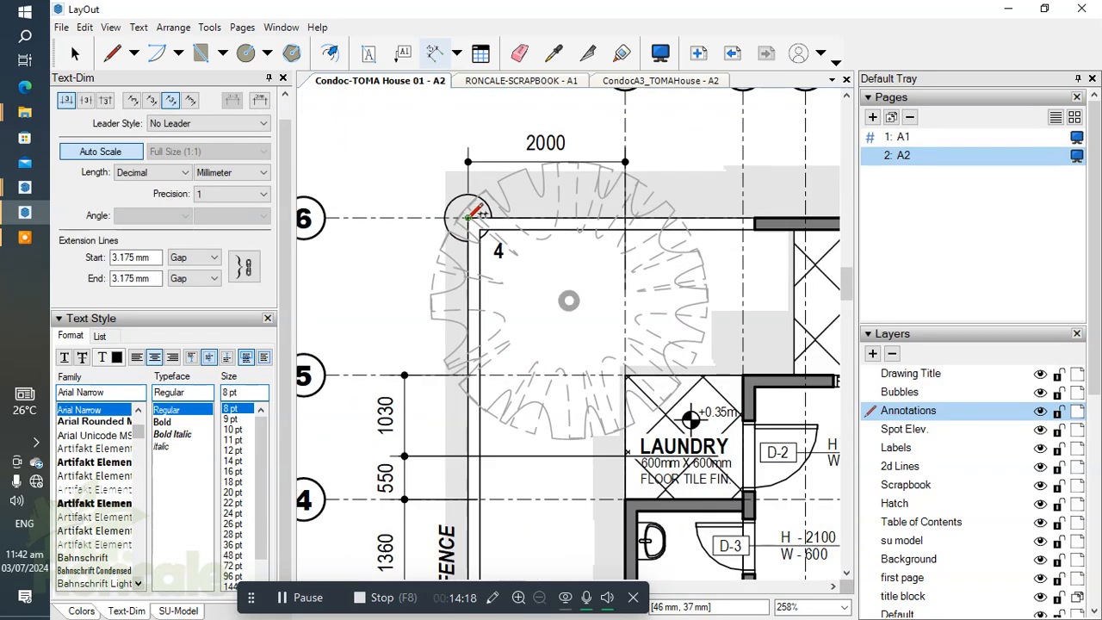
double_click(467, 218)
Step: Erase the dimension between the W/1 window's centre and grid line 4
scroll(458, 221, down, 3)
middle_drag(509, 359, 514, 273)
scroll(585, 331, up, 2)
scroll(644, 311, up, 2)
scroll(670, 314, down, 3)
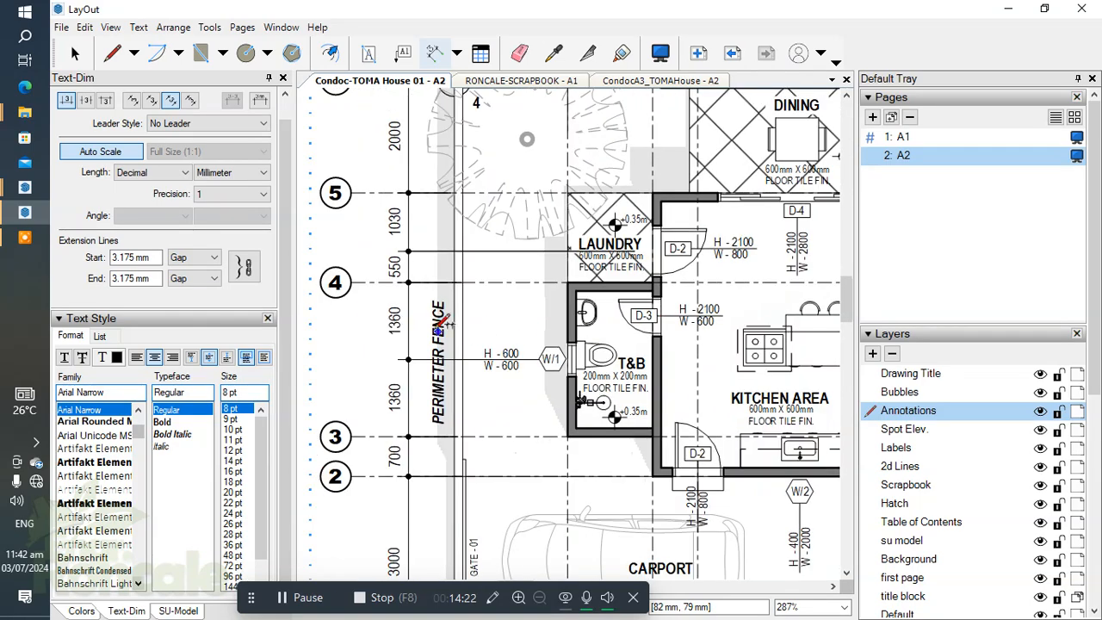
scroll(411, 307, up, 2)
key(e)
click(407, 316)
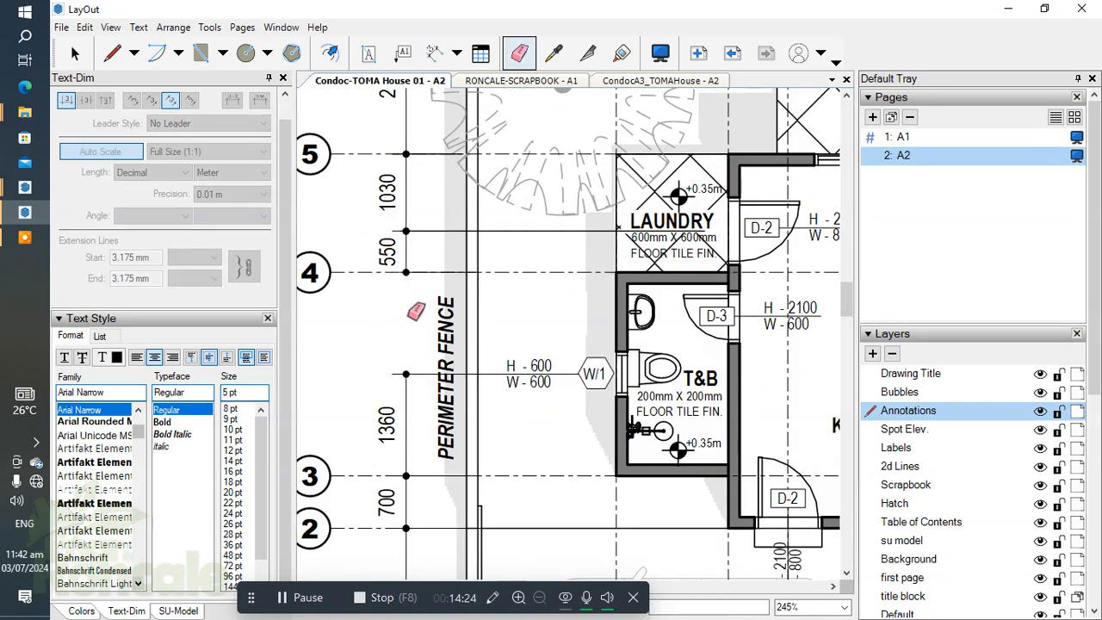
Step: Dimension from the W/1 window's centre to the D-3 door's centre and on to grid line 4, aligned with the existing string
key(d)
scroll(632, 370, up, 1)
scroll(635, 366, up, 1)
click(619, 373)
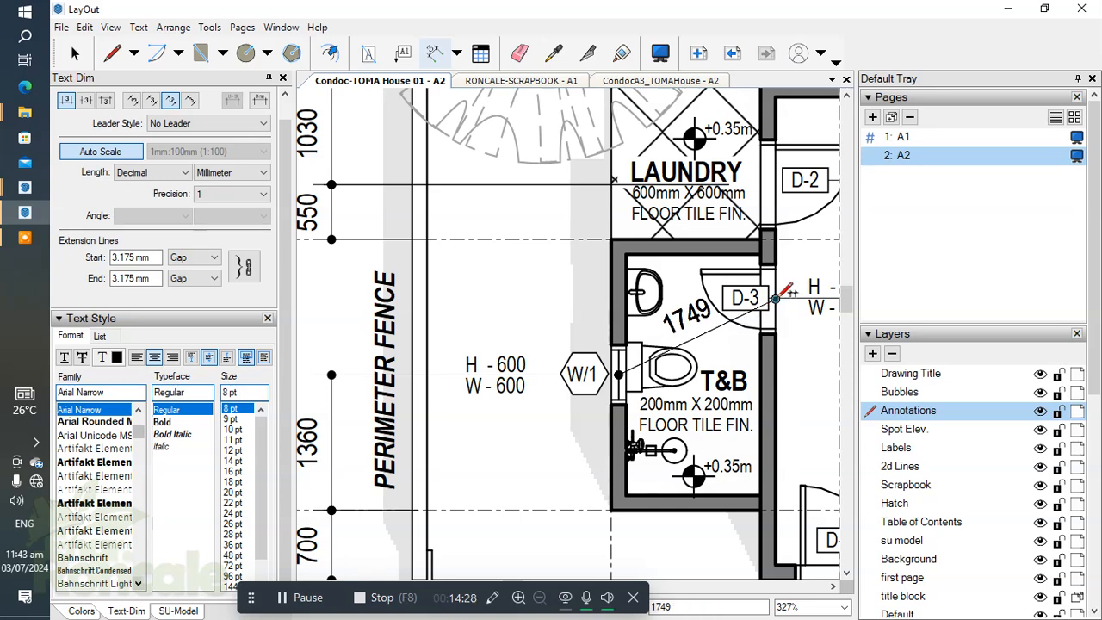
click(775, 299)
middle_drag(482, 299, 661, 282)
click(512, 359)
scroll(617, 317, down, 1)
middle_drag(618, 319, 588, 271)
click(570, 275)
click(569, 275)
Step: Start an outer dimension string beside the grid bubbles, dimensioning from grid line 1 to grid line 3
scroll(558, 286, down, 4)
scroll(601, 296, down, 2)
scroll(541, 473, up, 7)
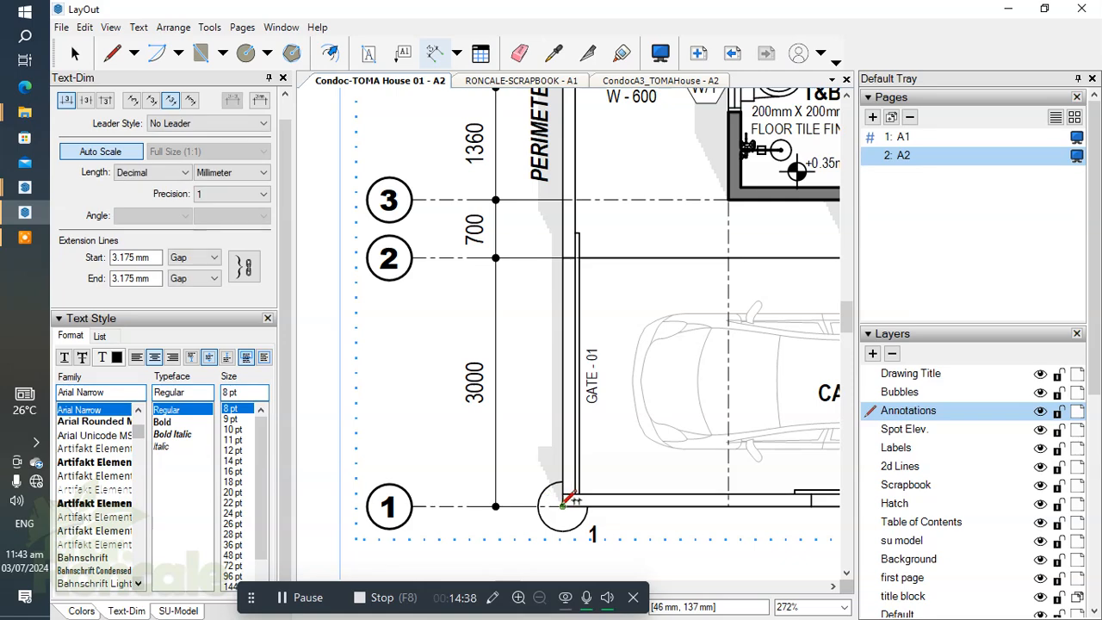
click(563, 507)
scroll(563, 370, down, 3)
middle_drag(563, 371, 558, 480)
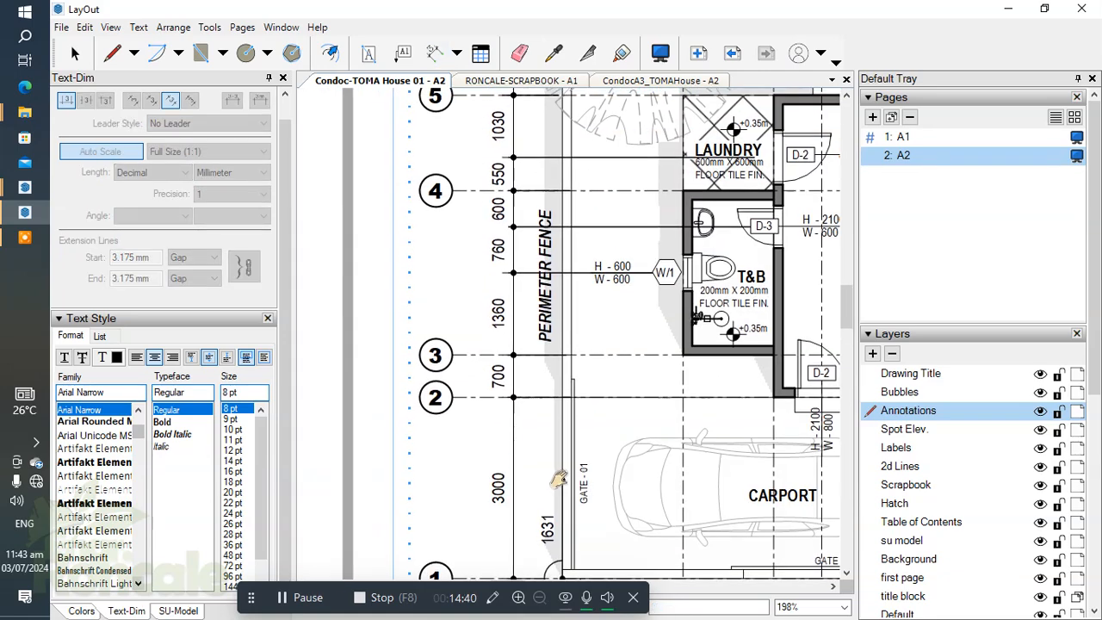
click(564, 354)
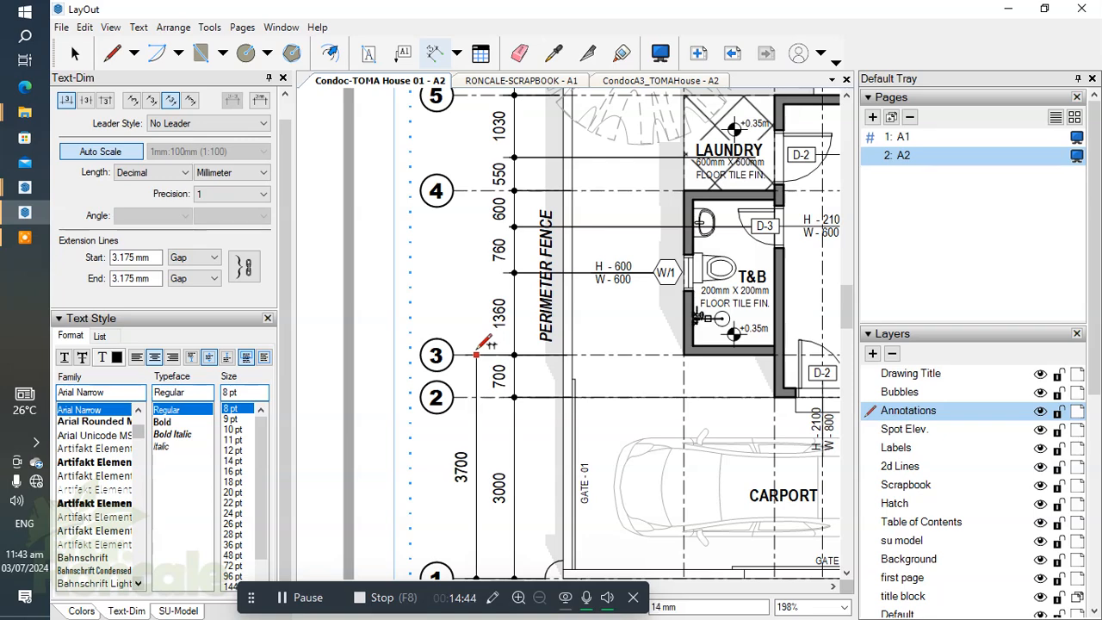
Step: Continue the outer dimension string from grid line 3 through grid lines 4 and 5 to grid line 6
middle_drag(648, 255, 632, 313)
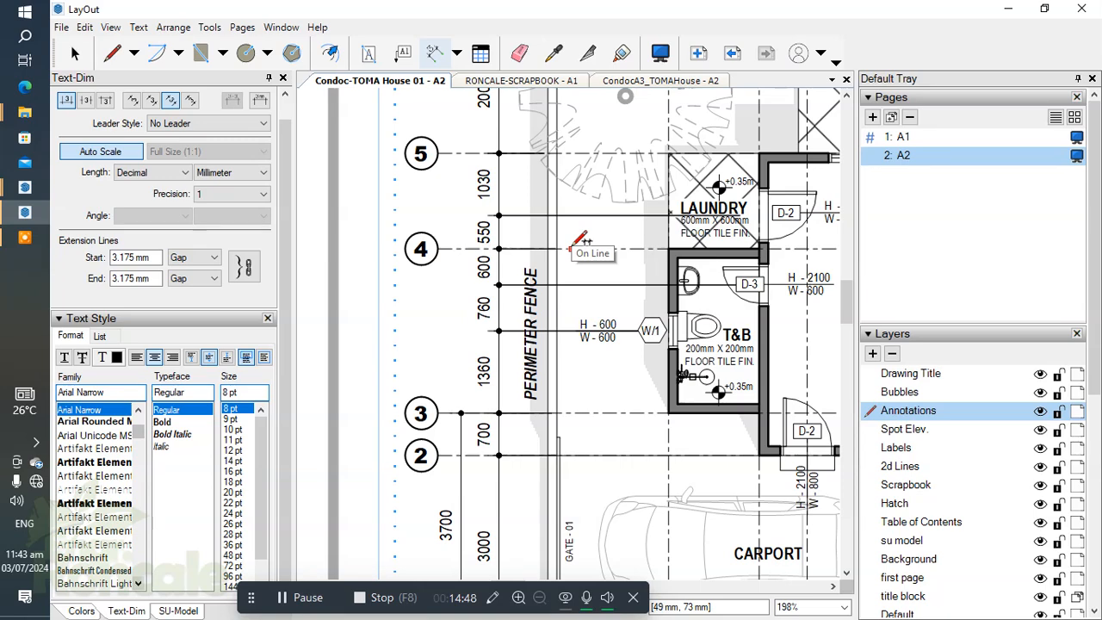
middle_drag(572, 247, 563, 326)
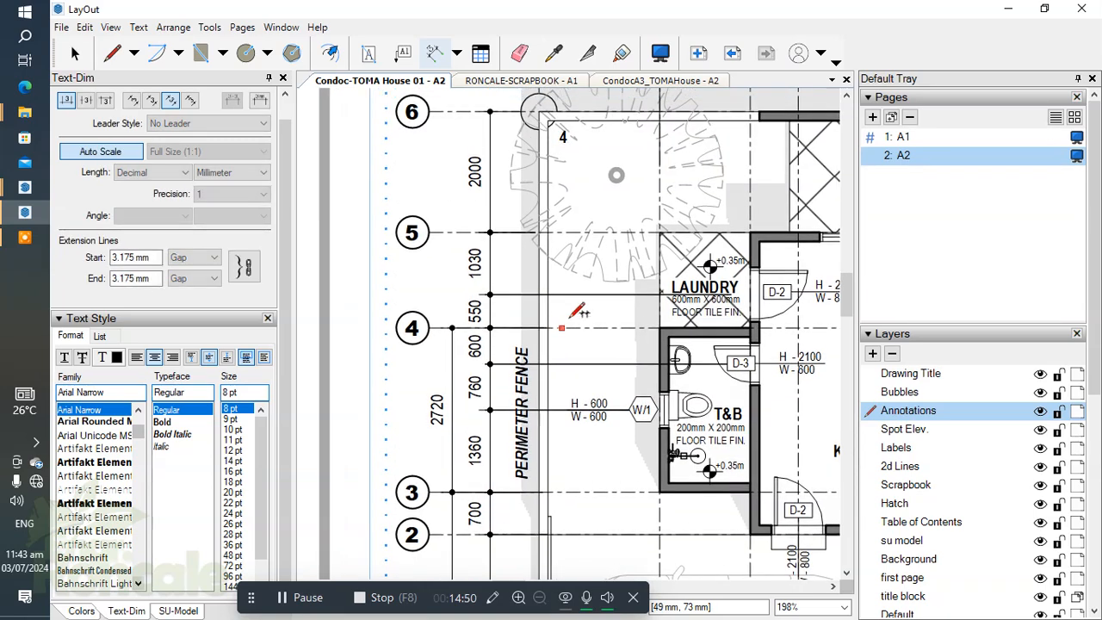
click(565, 230)
mouse_move(499, 222)
middle_down()
mouse_move(515, 262)
mouse_move(452, 278)
middle_up()
scroll(457, 231, up, 1)
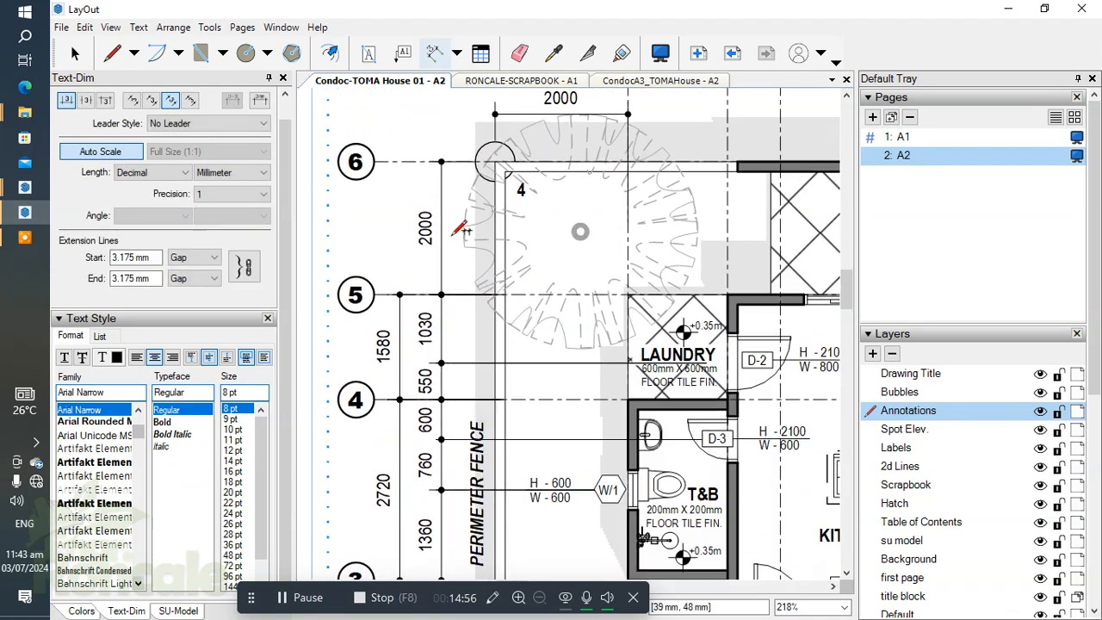
double_click(497, 162)
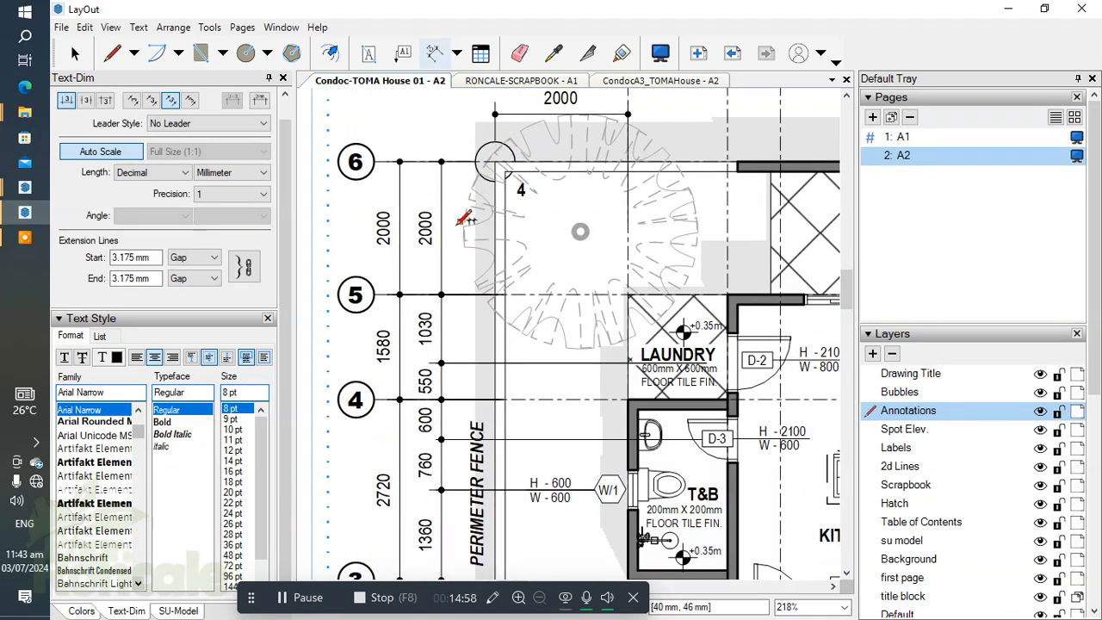
Step: Erase the duplicate inner dimension between grid lines 5 and 6
key(e)
click(443, 245)
scroll(447, 204, down, 6)
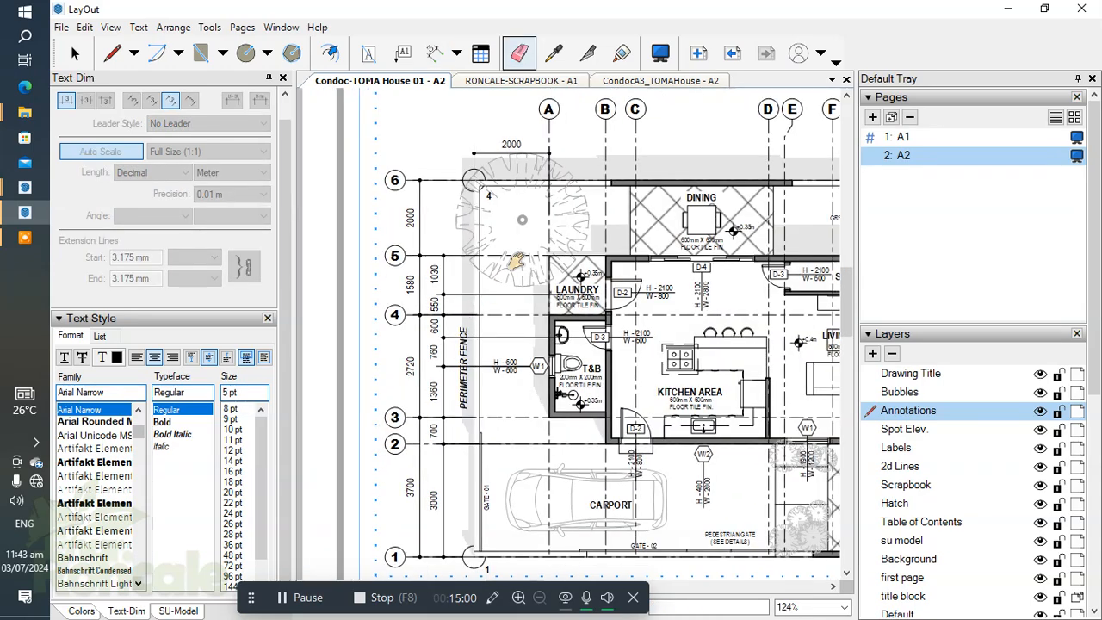
Step: Move grid bubbles 1 to 6 together slightly outward, away from the dimension strings
middle_drag(505, 273, 525, 242)
scroll(514, 251, down, 2)
key(space)
click(476, 272)
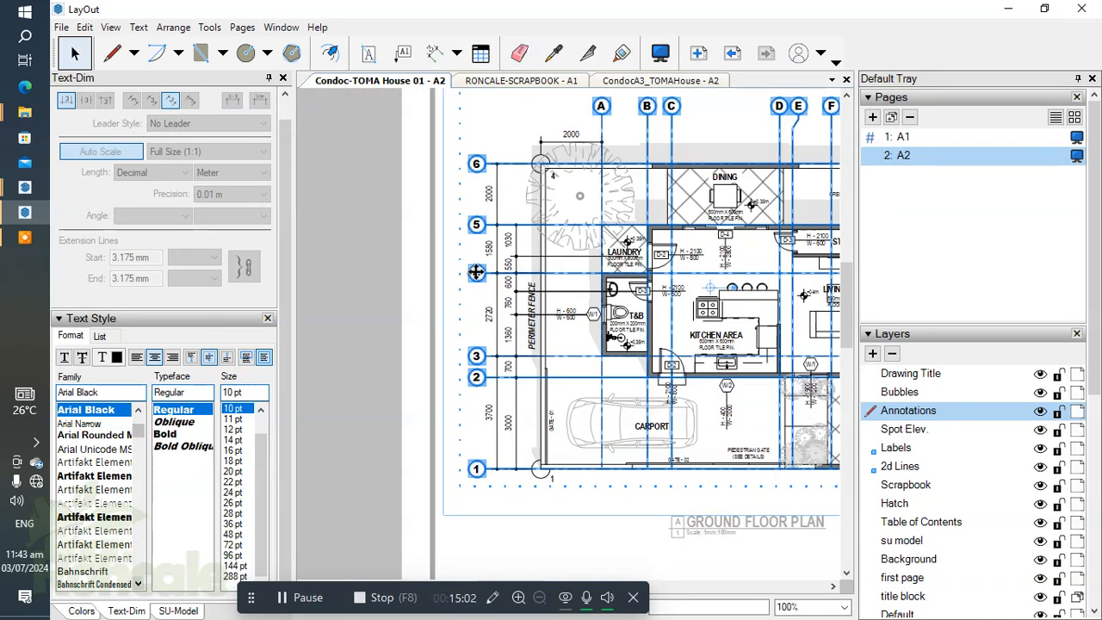
click(459, 201)
drag(447, 136, 495, 513)
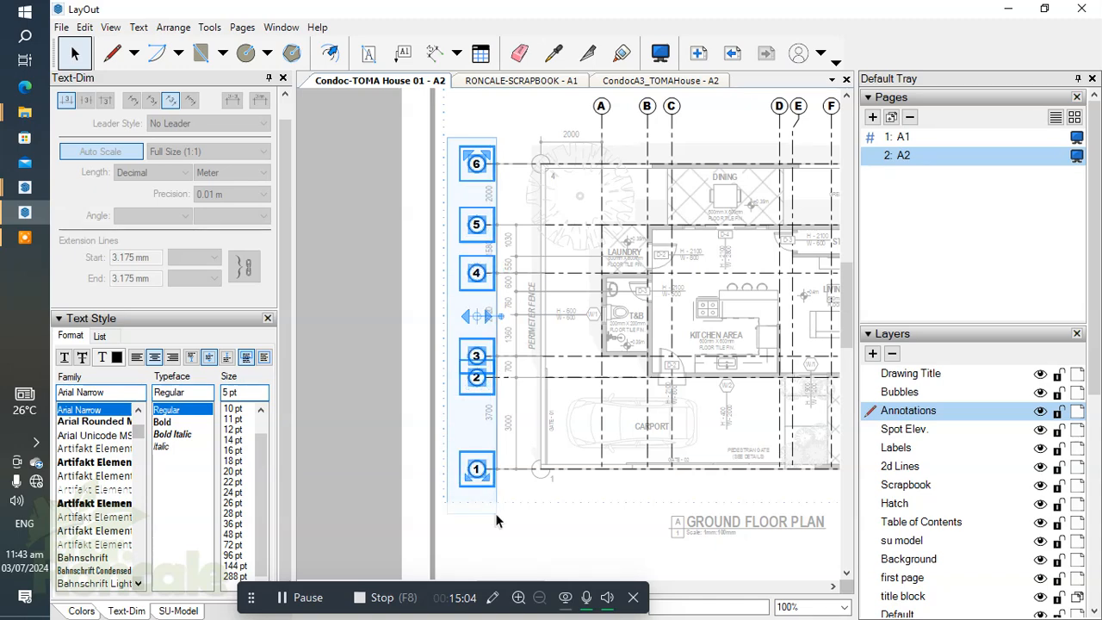
key(Left)
key(Left)
key(Left)
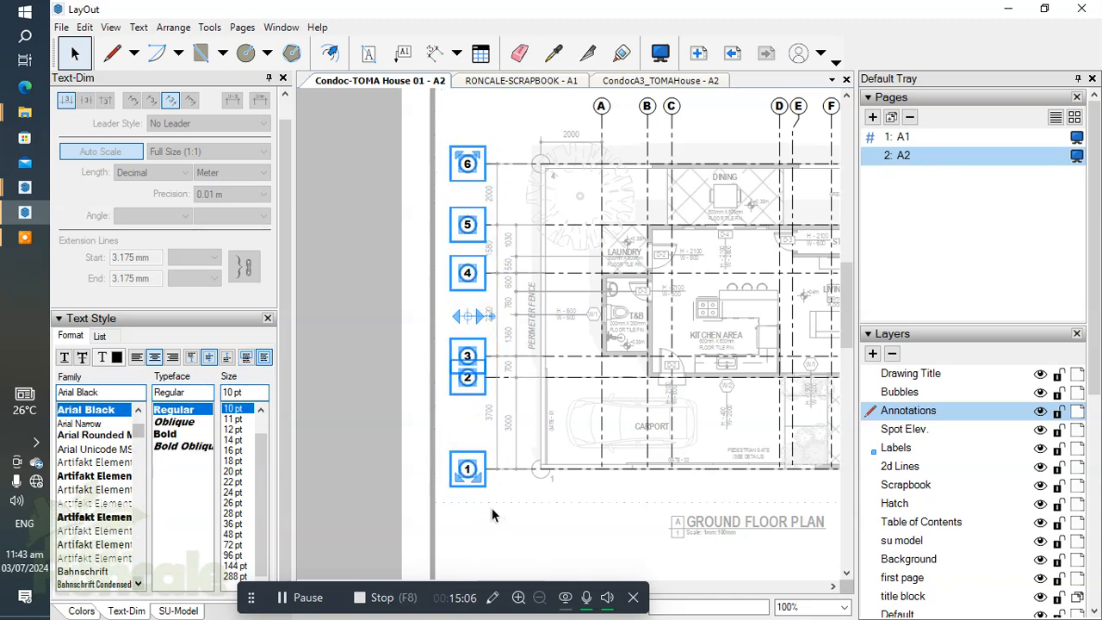
Step: Stretch the horizontal grid lines 1 to 6 outward until they meet their bubbles, and clear the selection
click(493, 515)
drag(522, 155, 507, 487)
scroll(478, 319, up, 2)
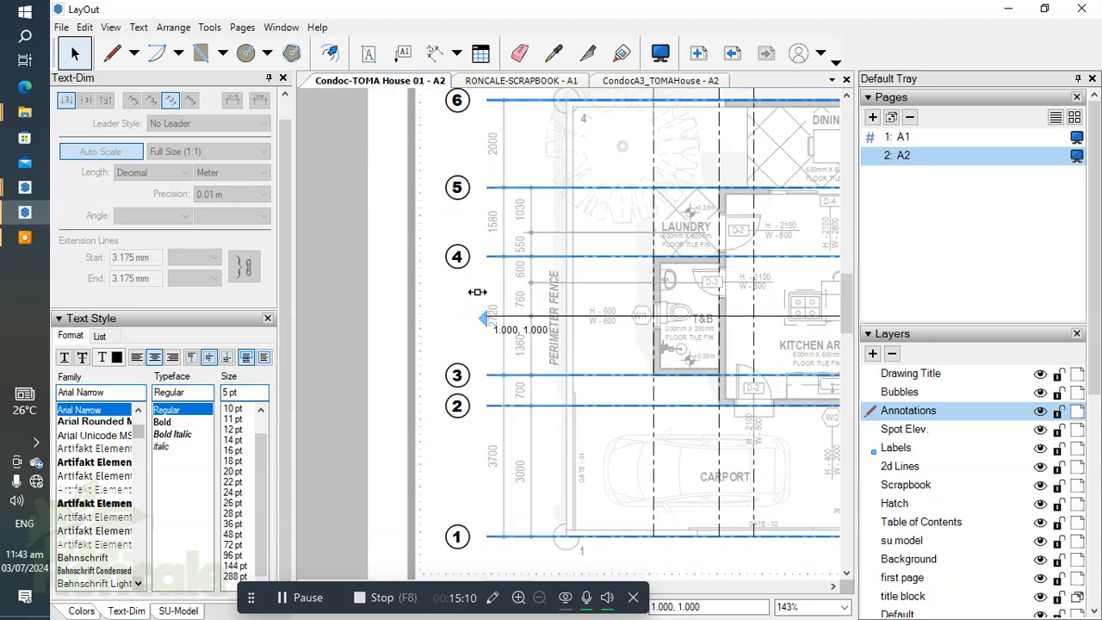
key(Escape)
key(Escape)
scroll(475, 264, down, 2)
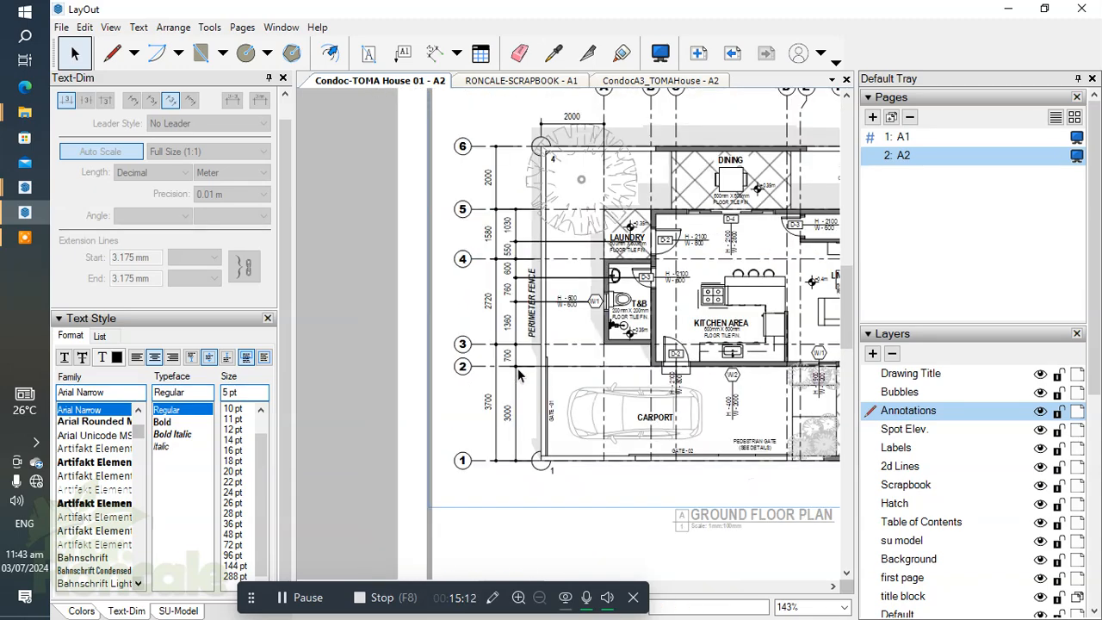
scroll(520, 412, up, 2)
key(d)
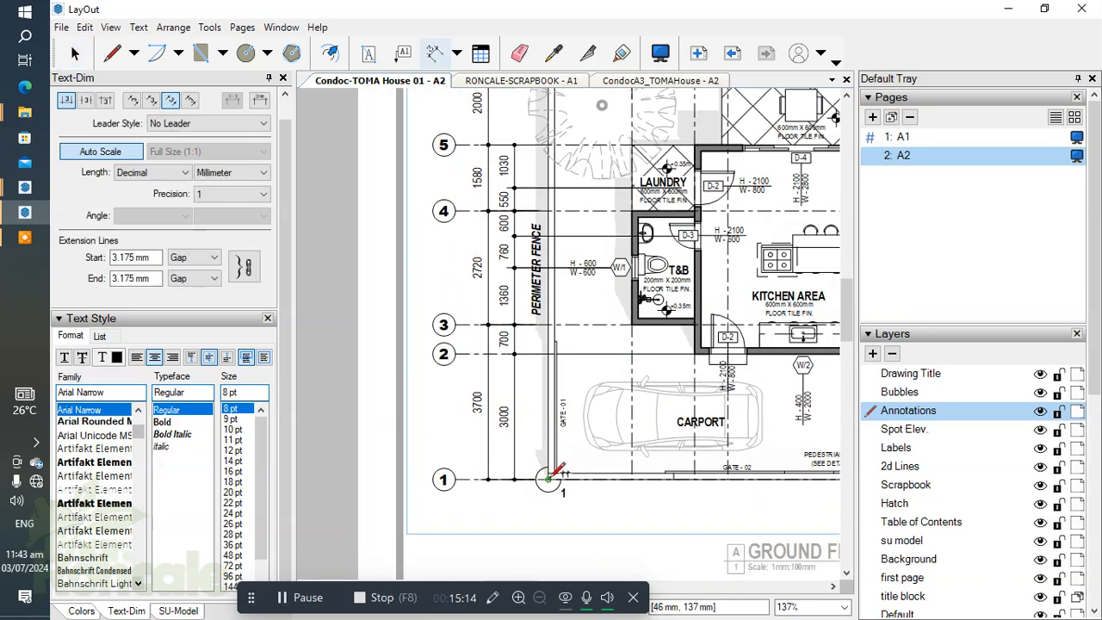
scroll(547, 383, down, 3)
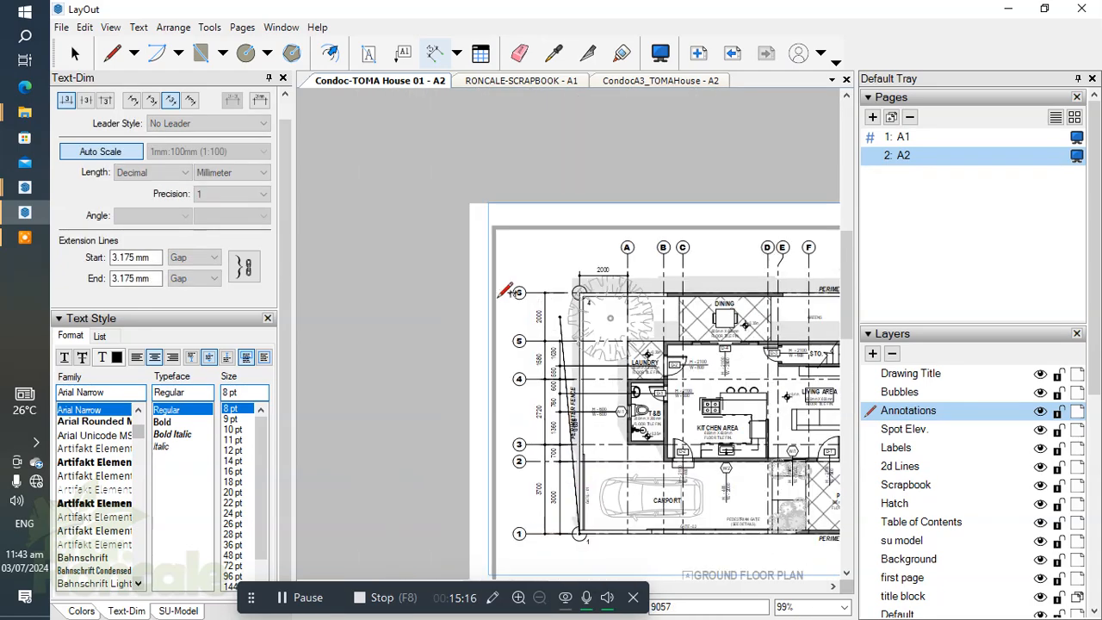
key(Escape)
key(space)
Step: Erase the horizontal dimension above the tree between the fence corner and grid line A
scroll(470, 337, down, 3)
scroll(471, 346, up, 3)
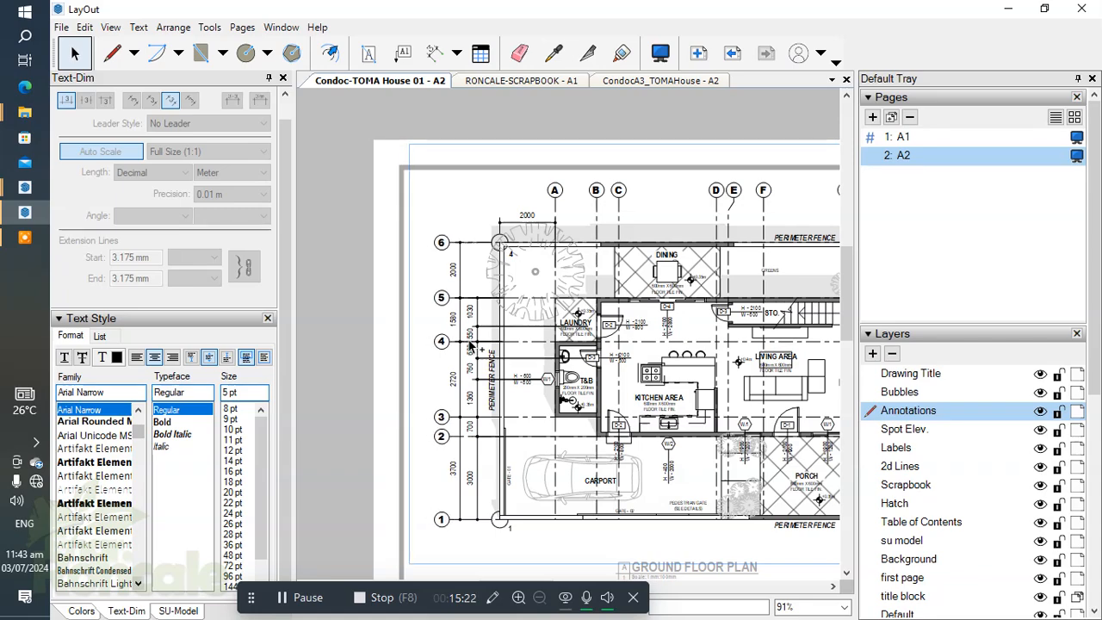
scroll(473, 266, up, 5)
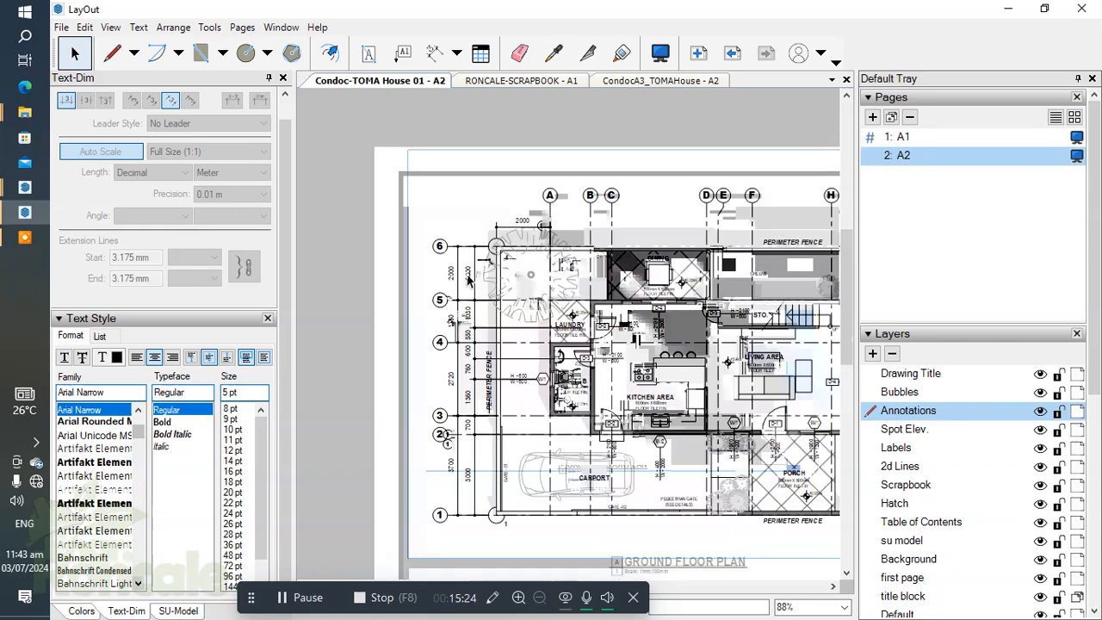
key(e)
scroll(553, 295, down, 5)
scroll(382, 184, up, 6)
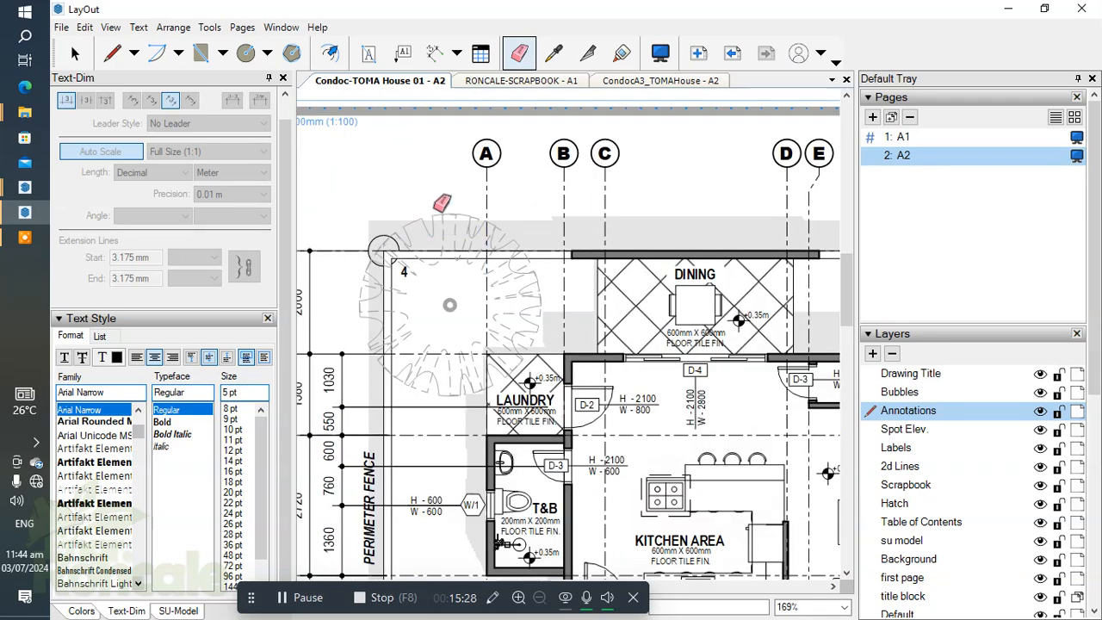
scroll(442, 194, down, 3)
scroll(545, 361, up, 2)
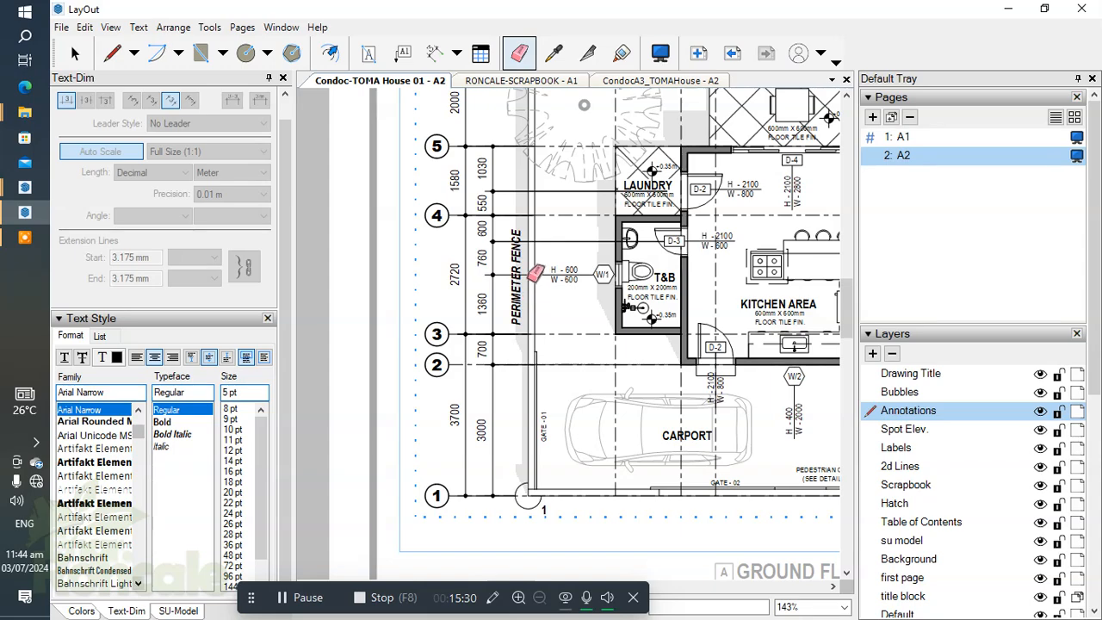
scroll(532, 292, down, 2)
middle_drag(508, 333, 458, 342)
middle_drag(499, 312, 484, 423)
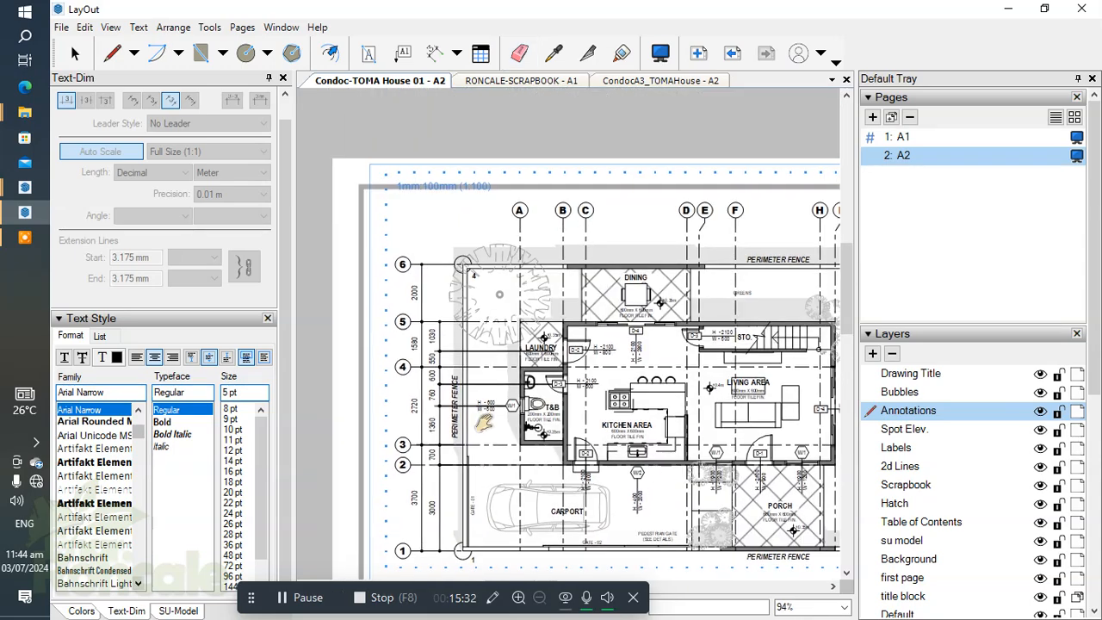
key(e)
scroll(480, 261, up, 4)
scroll(439, 280, down, 1)
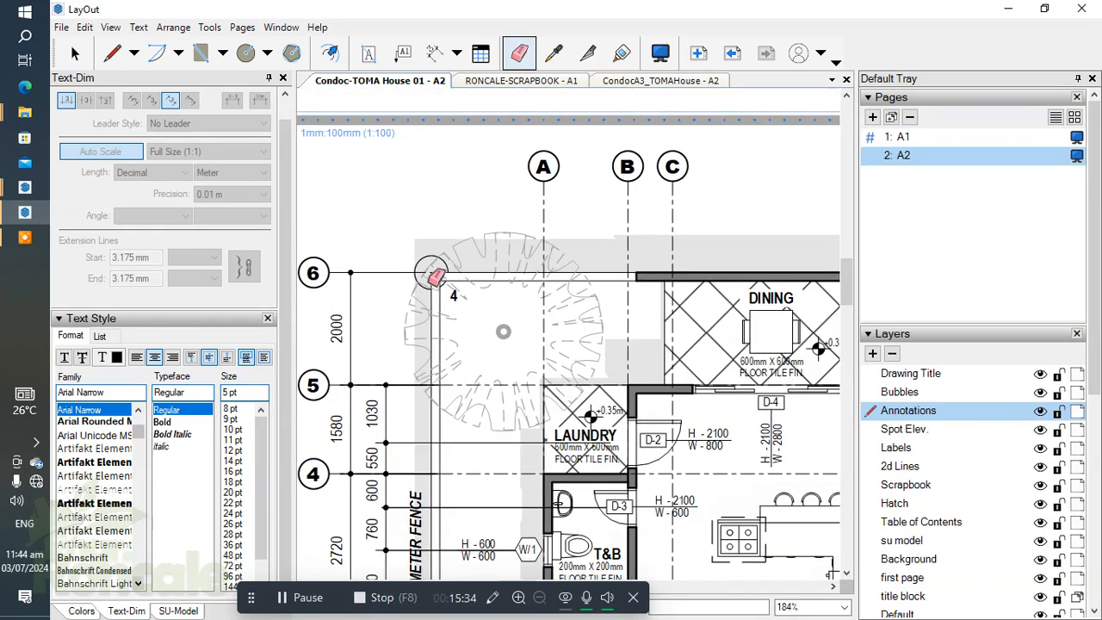
key(d)
scroll(444, 258, up, 1)
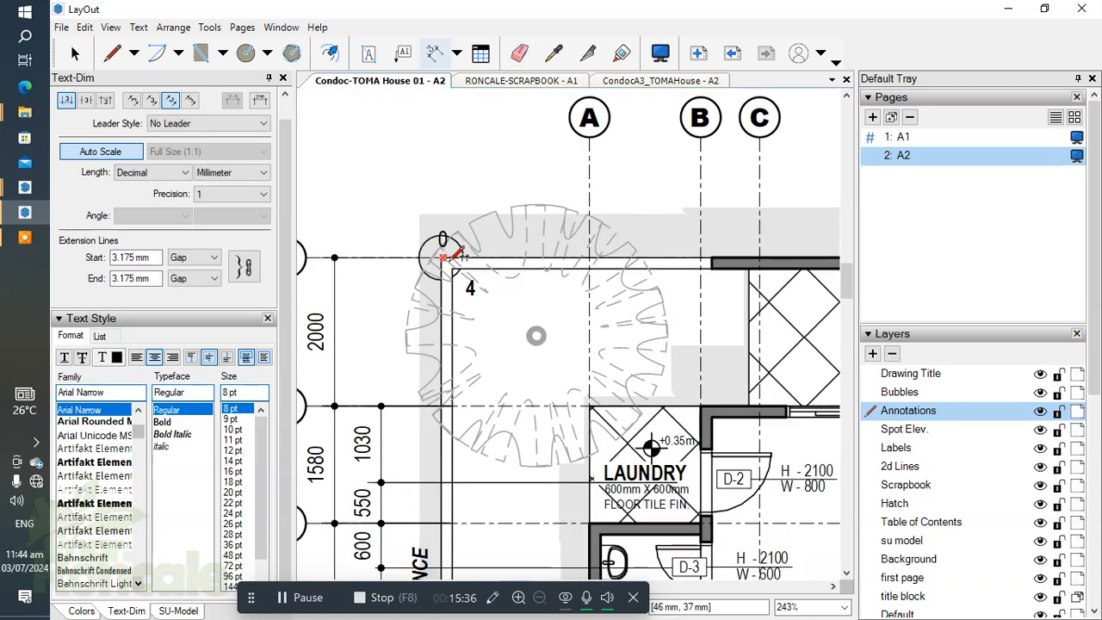
scroll(586, 331, up, 2)
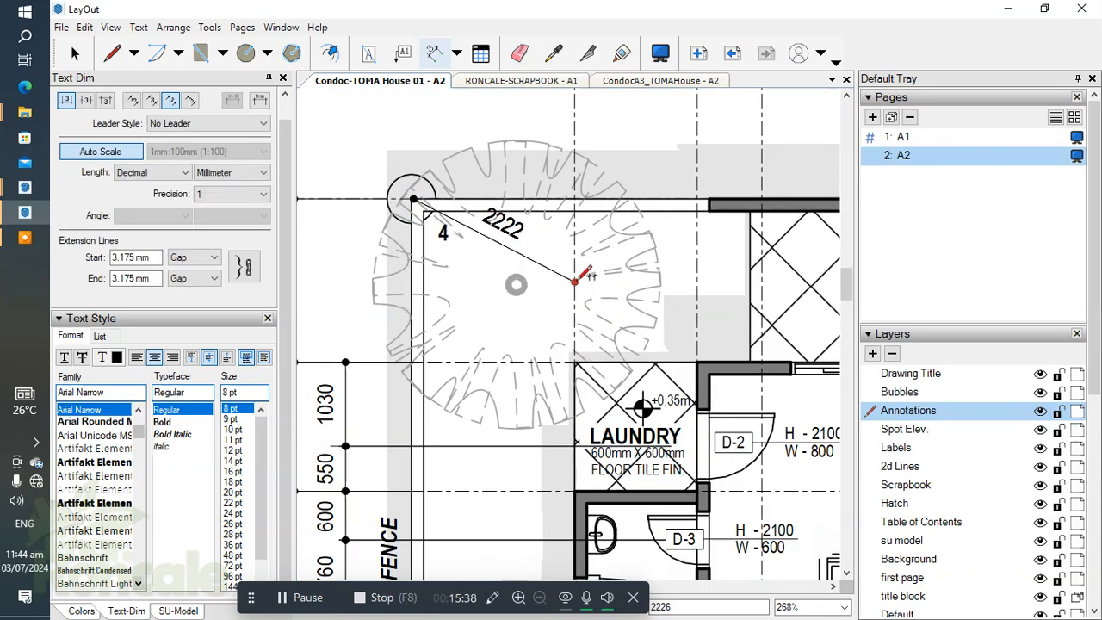
middle_drag(582, 206, 587, 350)
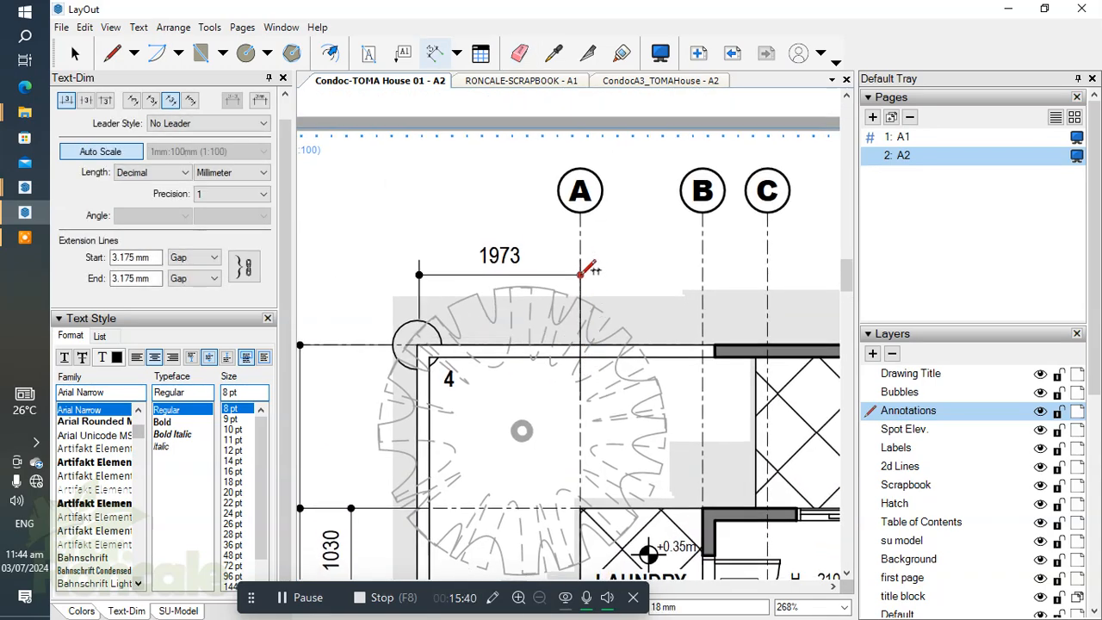
scroll(580, 268, down, 1)
Step: Dimension horizontally from the fence corner on grid line 6 to grid line A, placing the dimension above the tree
scroll(428, 344, up, 3)
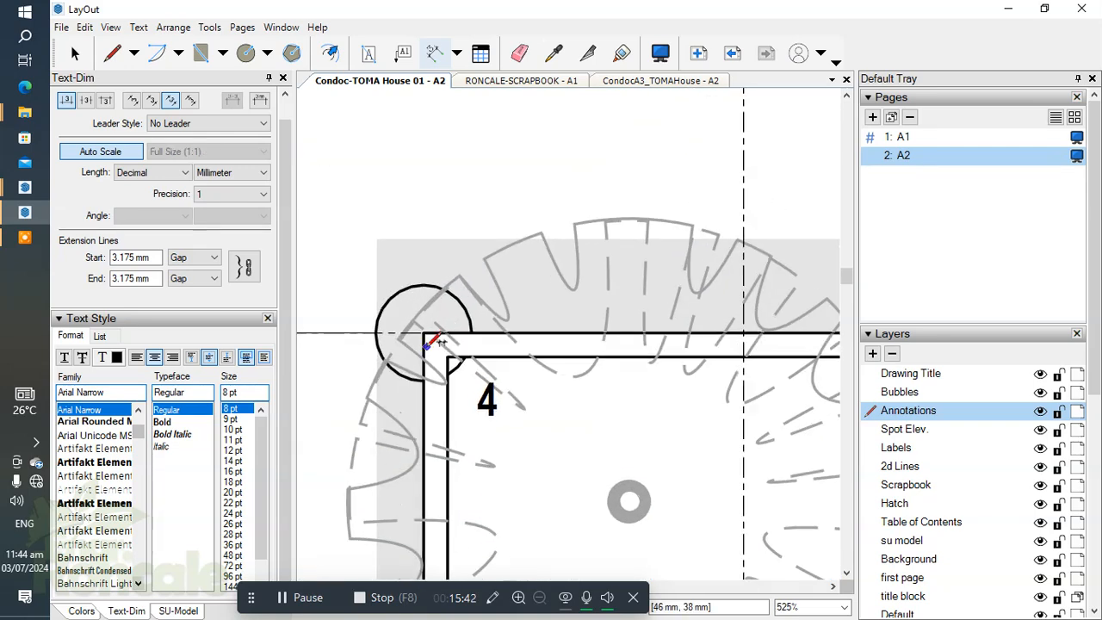
click(744, 321)
click(770, 207)
scroll(584, 218, down, 2)
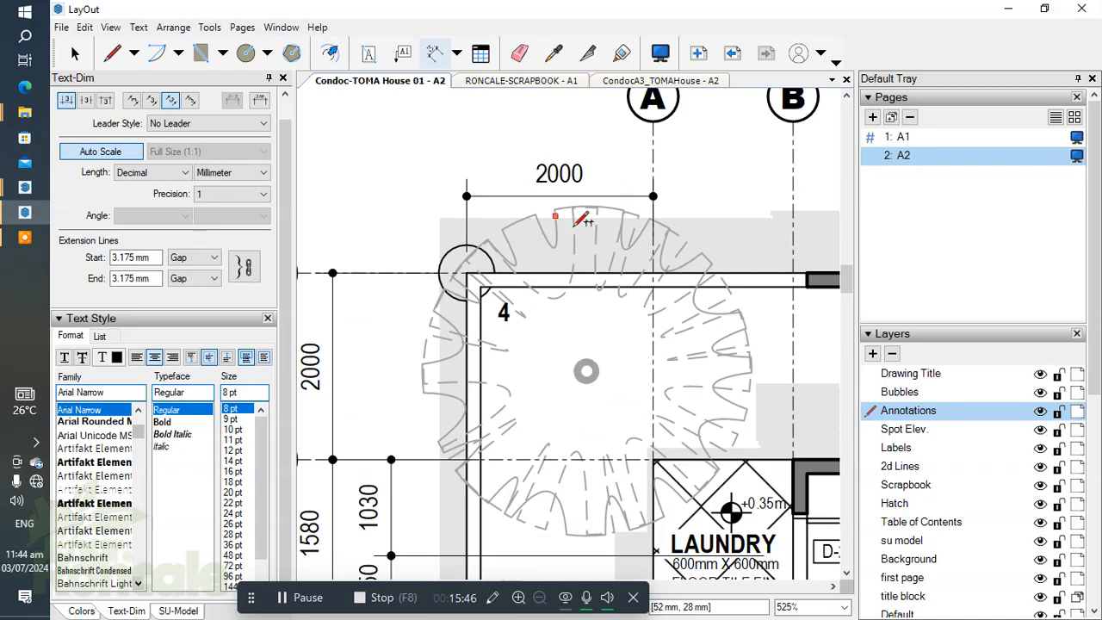
Step: Continue the horizontal dimension string from grid line A to grid line B and on to the centre of the D-4 door
scroll(582, 218, down, 4)
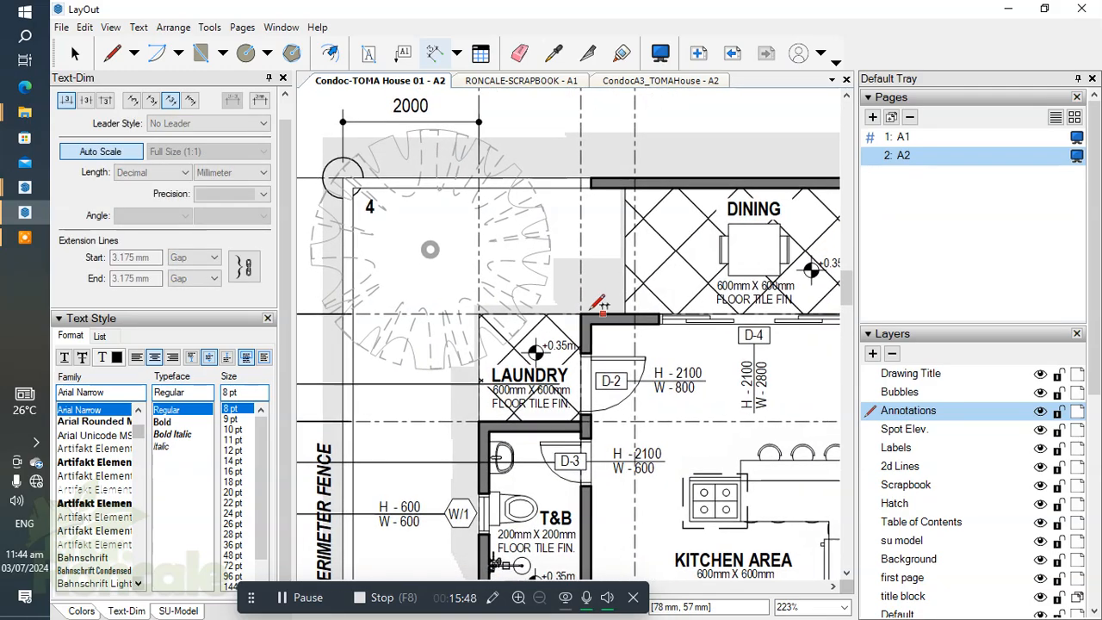
scroll(598, 305, up, 2)
click(596, 243)
scroll(740, 361, down, 2)
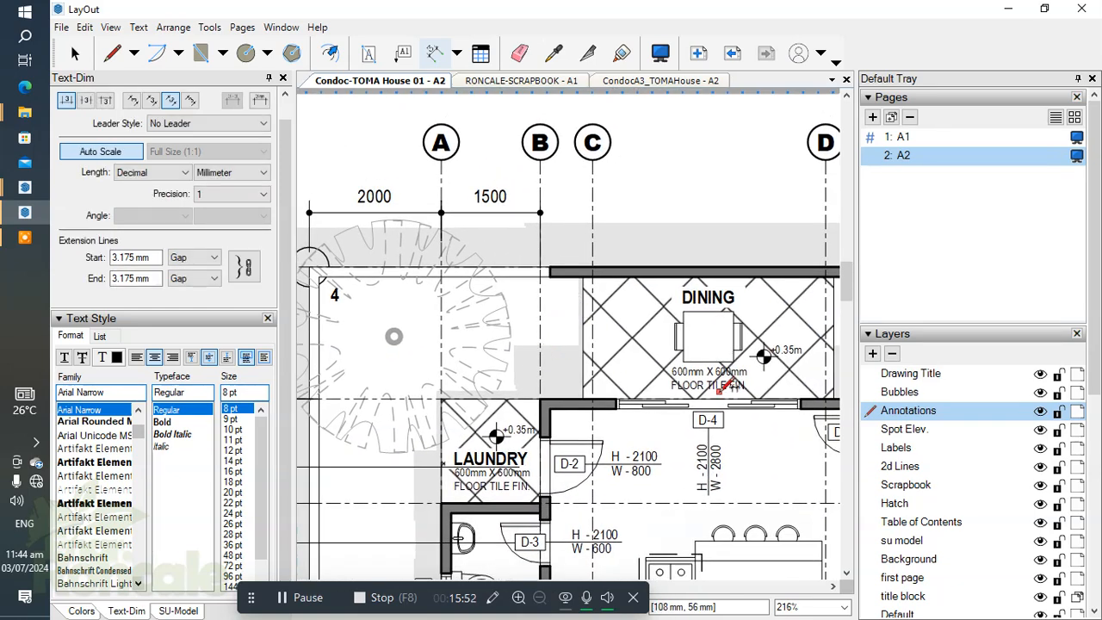
middle_drag(716, 389, 680, 385)
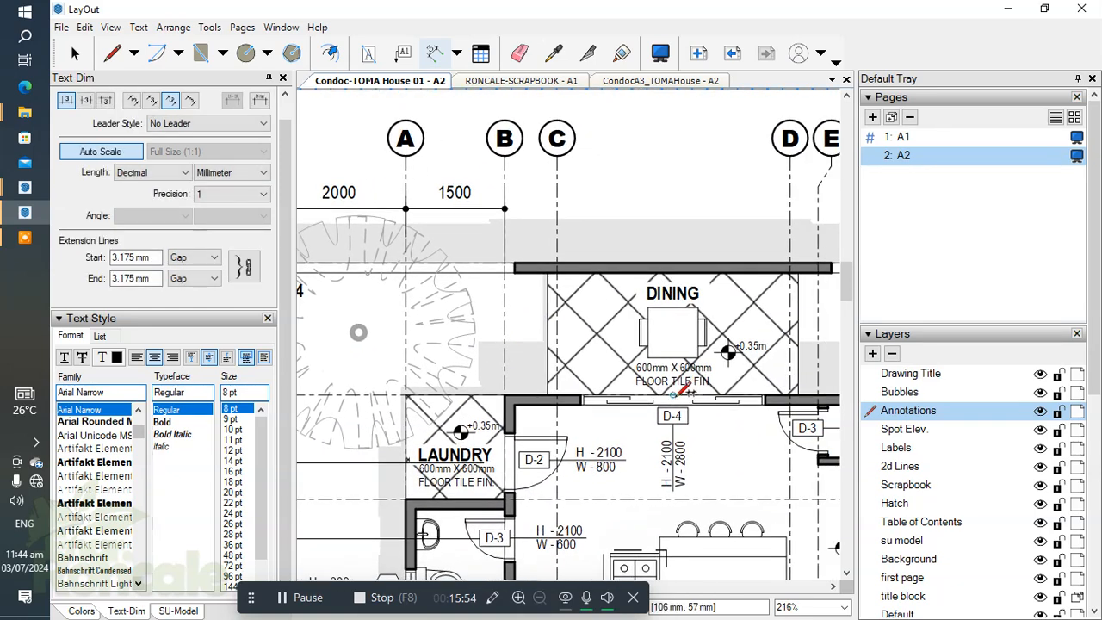
click(673, 395)
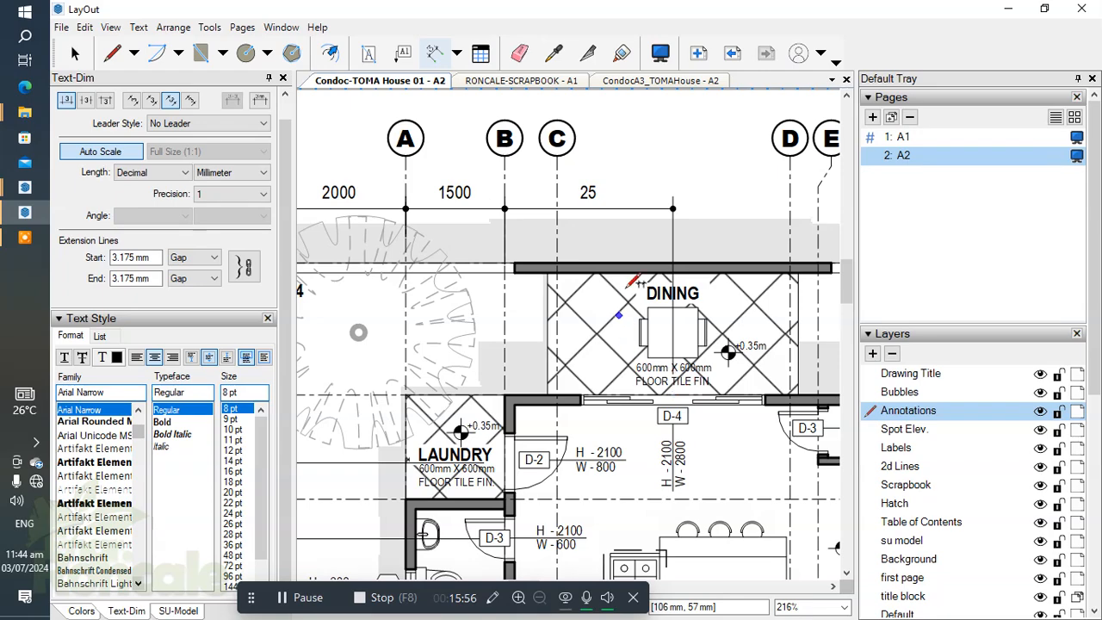
scroll(627, 299, down, 3)
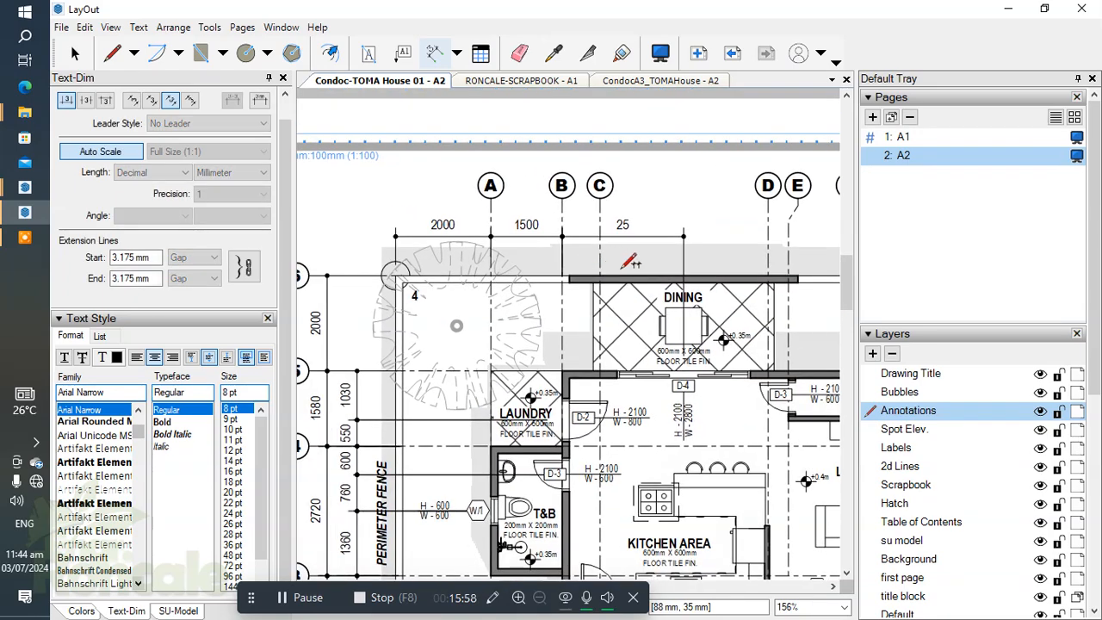
Step: Redo the horizontal dimension from grid line B to the centre of the D-4 door, aligned with the string above the plan
scroll(680, 365, up, 4)
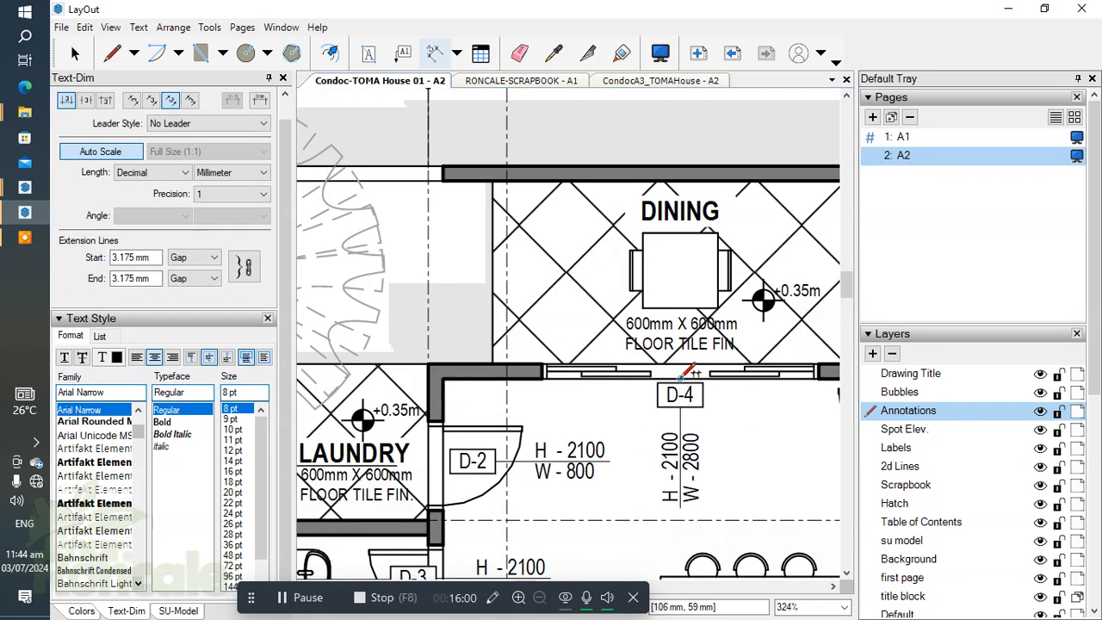
click(680, 372)
scroll(680, 335, down, 3)
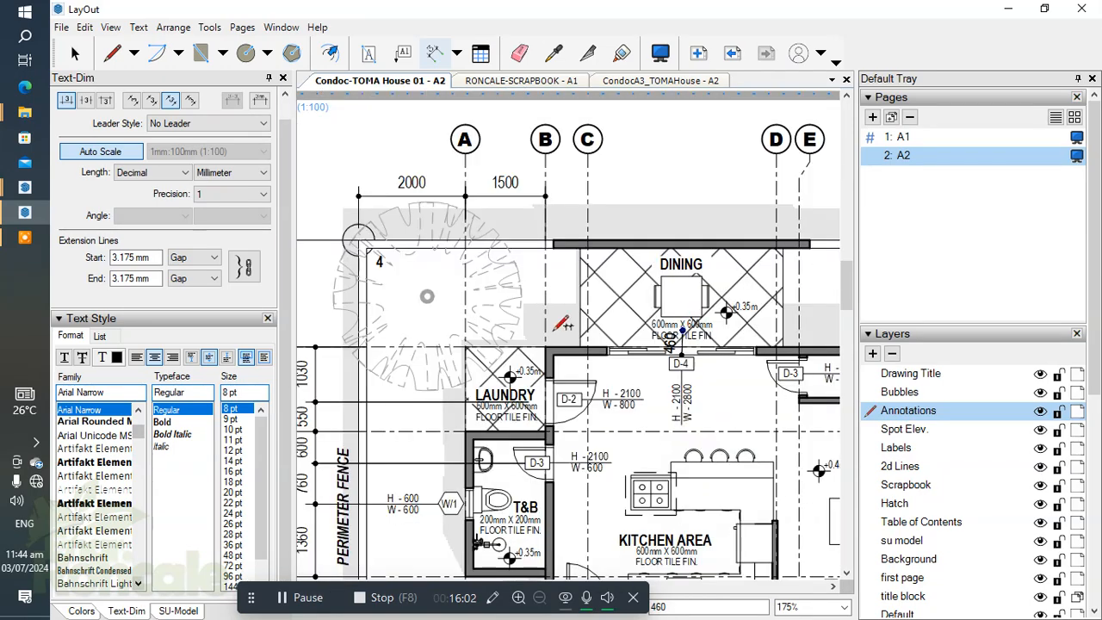
scroll(560, 310, up, 1)
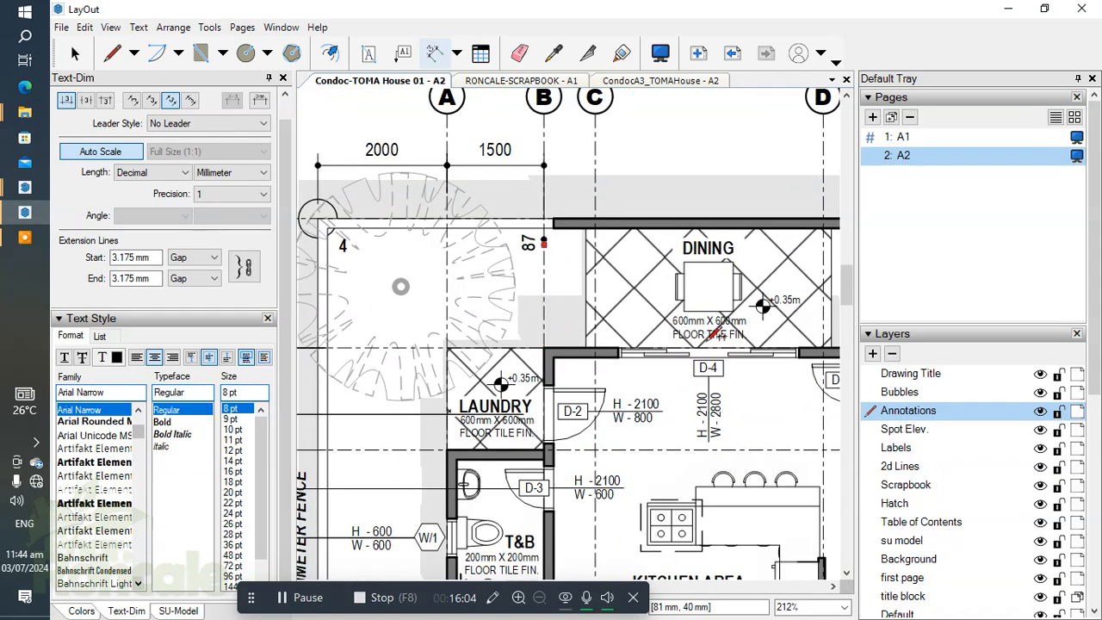
scroll(710, 346, up, 3)
click(705, 364)
scroll(688, 246, down, 1)
middle_drag(688, 236, 732, 443)
click(515, 280)
click(499, 280)
scroll(557, 259, down, 2)
Step: Continue the upper horizontal dimension string from the centre of the D-4 door to grid line E
middle_drag(556, 259, 498, 239)
middle_drag(732, 434, 647, 387)
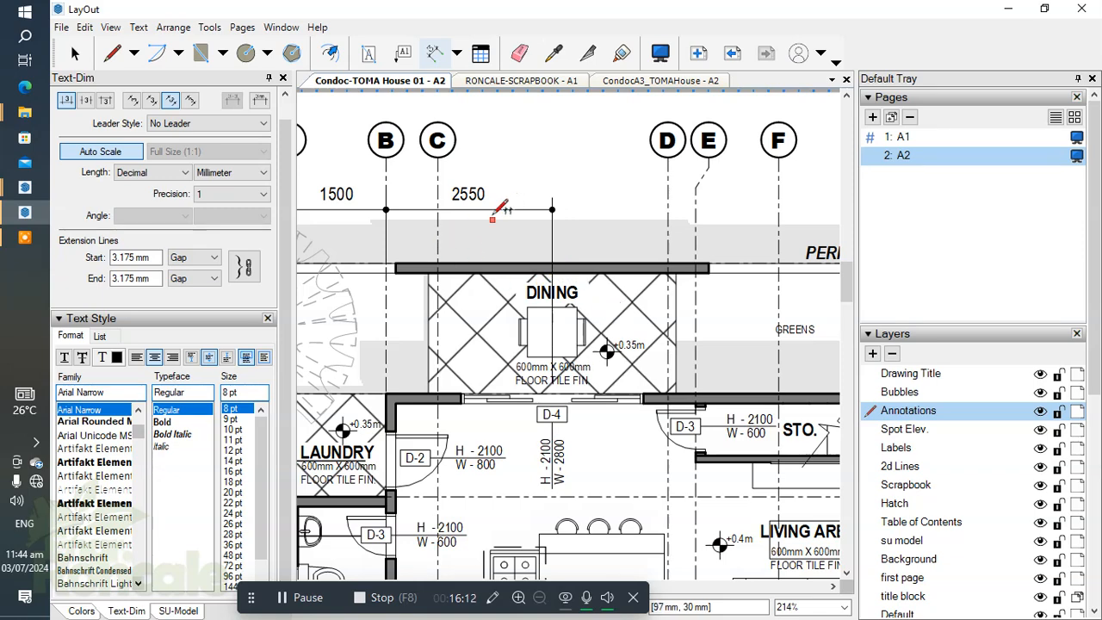
scroll(583, 373, down, 1)
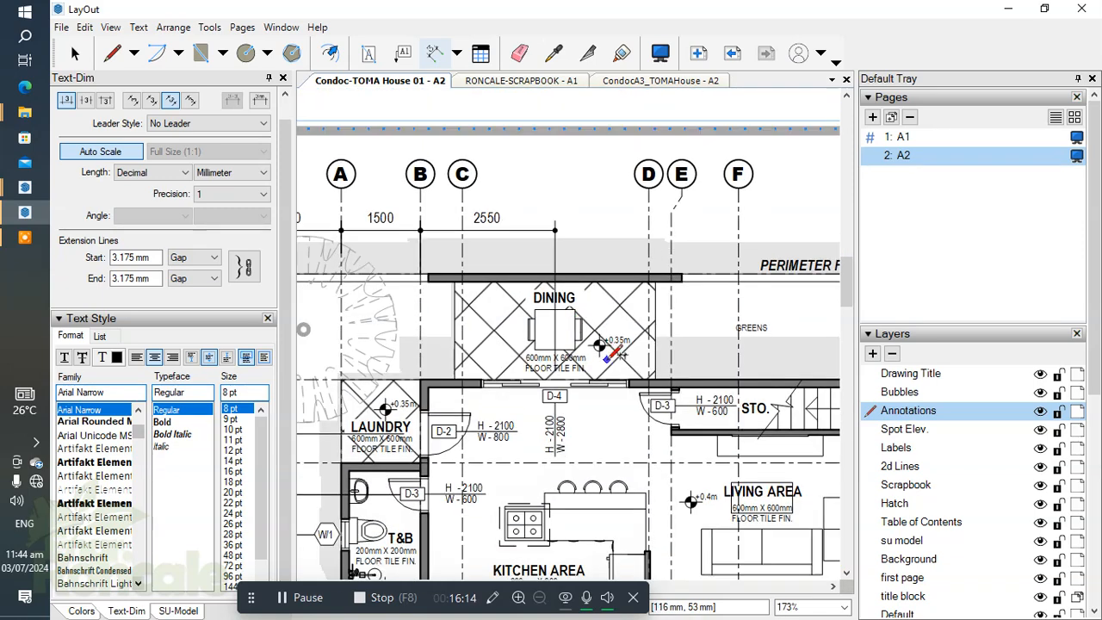
middle_drag(603, 342, 547, 331)
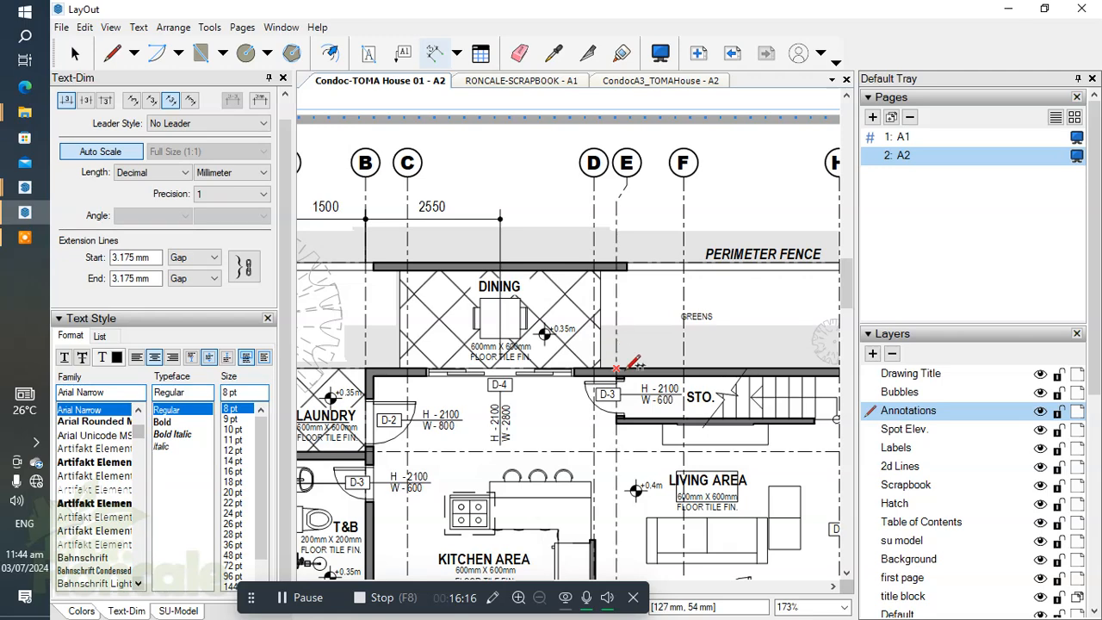
double_click(616, 287)
scroll(655, 302, down, 1)
middle_drag(657, 304, 614, 312)
Step: Continue the upper dimension string from grid line E to the stair wall's end, grid line I and fence corner 3
scroll(609, 316, up, 1)
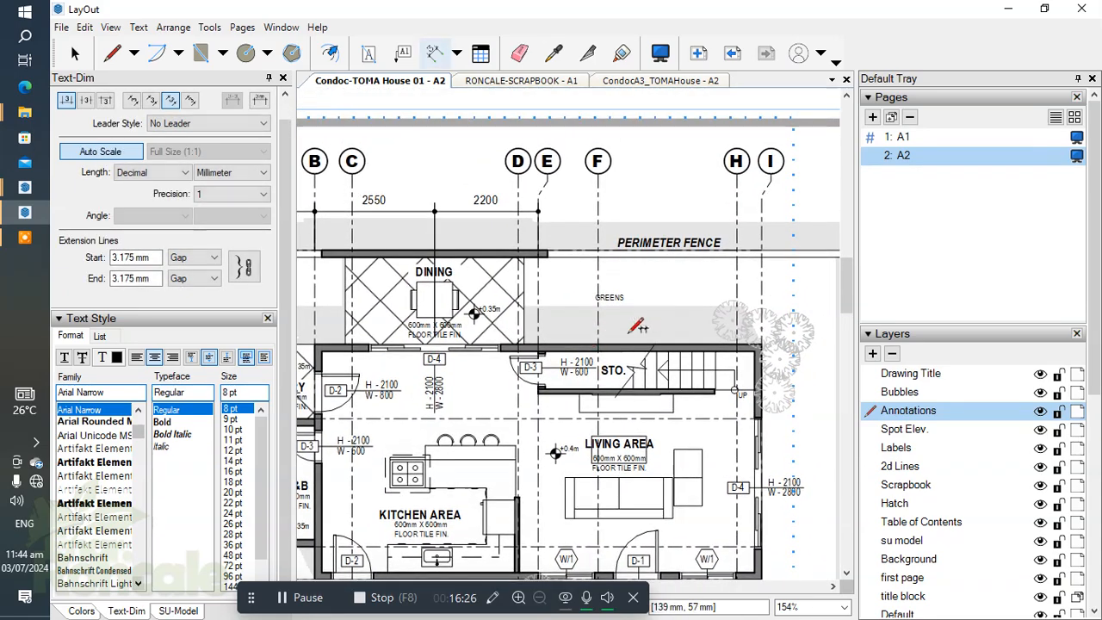
scroll(729, 368, up, 3)
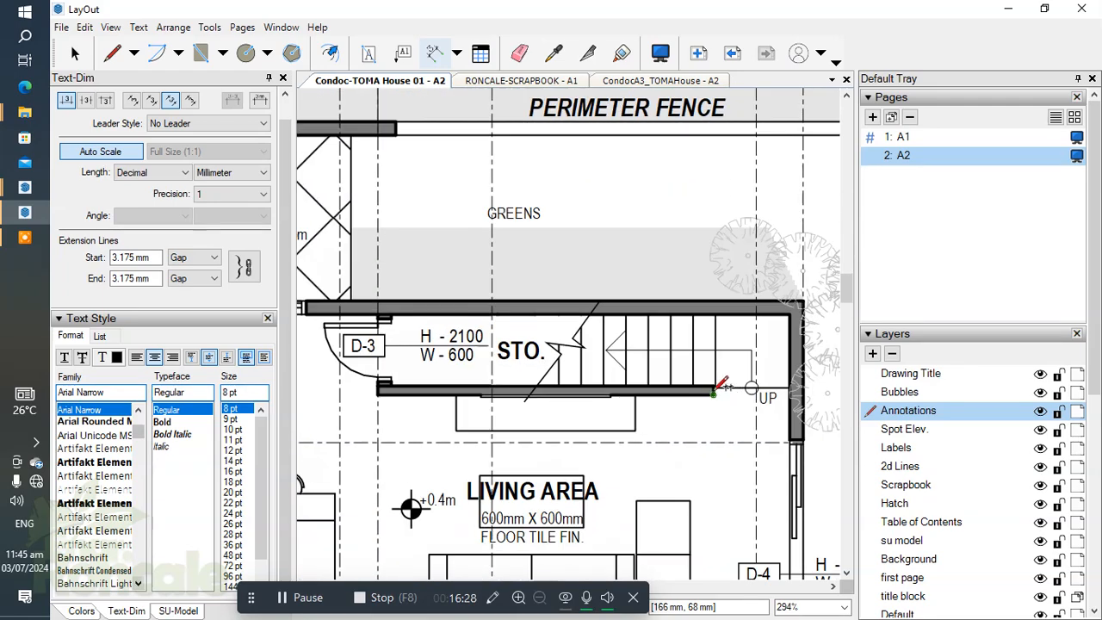
scroll(716, 385, down, 2)
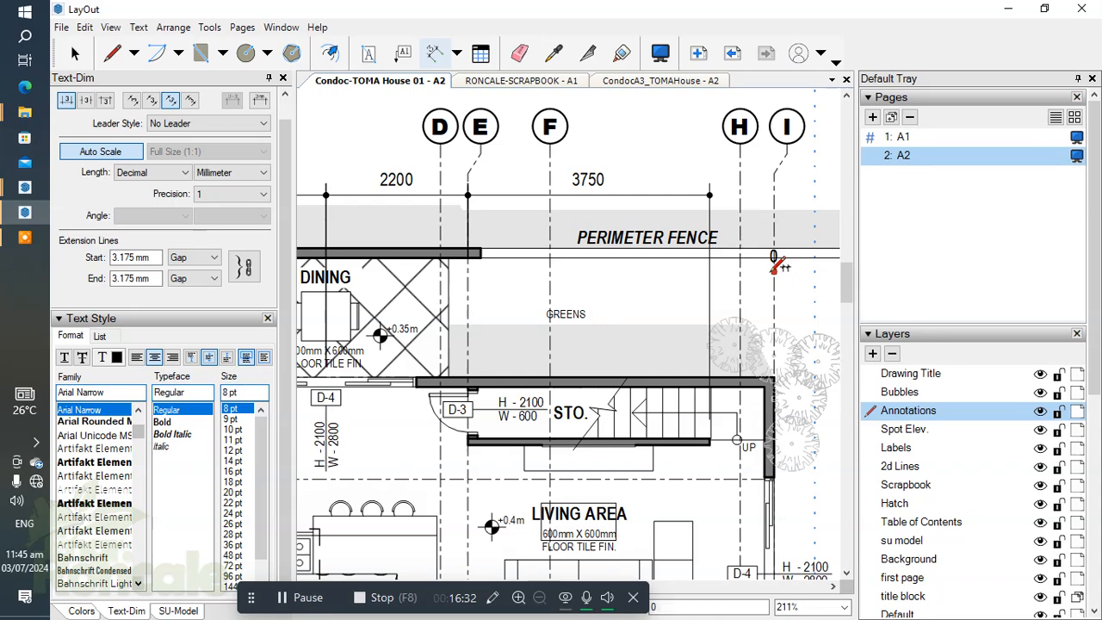
scroll(774, 264, down, 1)
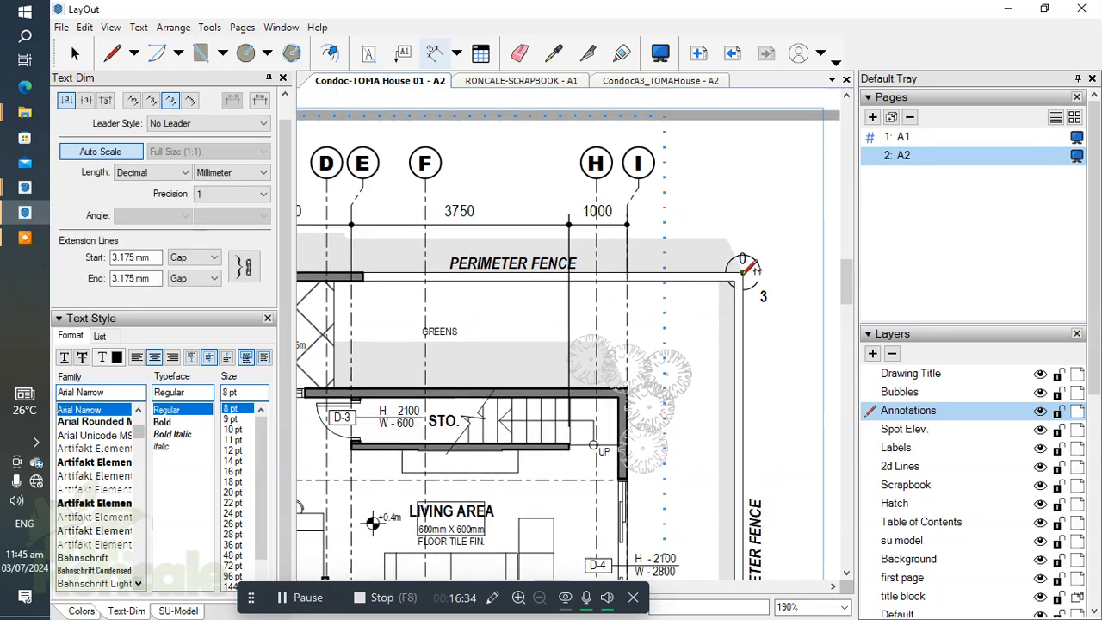
double_click(743, 273)
Step: Dimension the overall horizontal length from fence corner 4 to fence corner 3, placing the dimension above the upper string
scroll(676, 278, down, 8)
scroll(445, 286, up, 7)
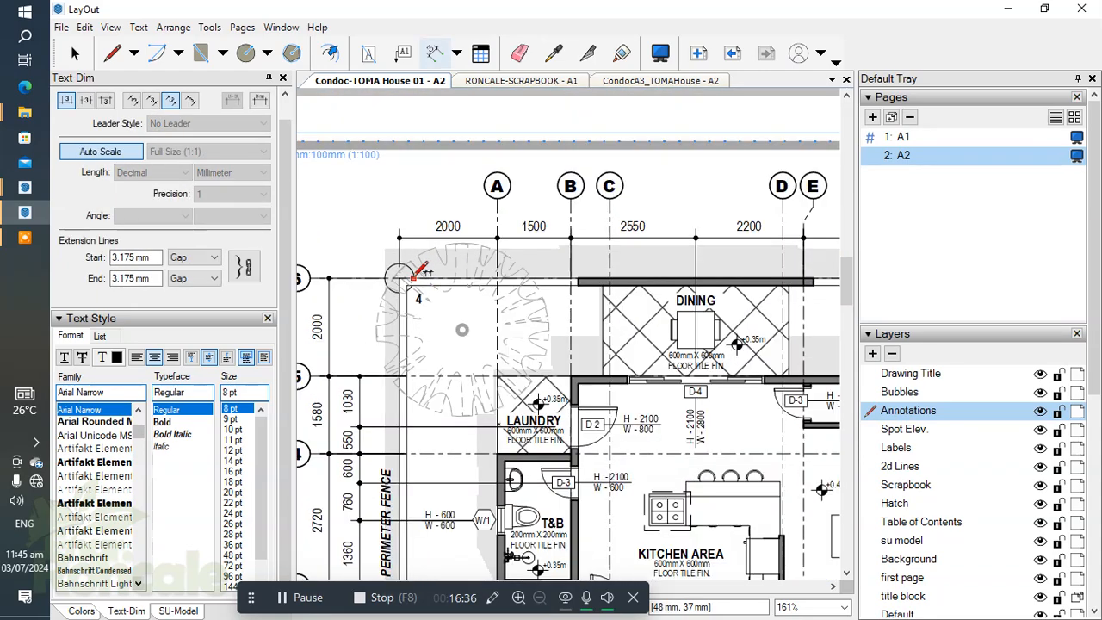
scroll(417, 272, up, 4)
scroll(516, 263, down, 6)
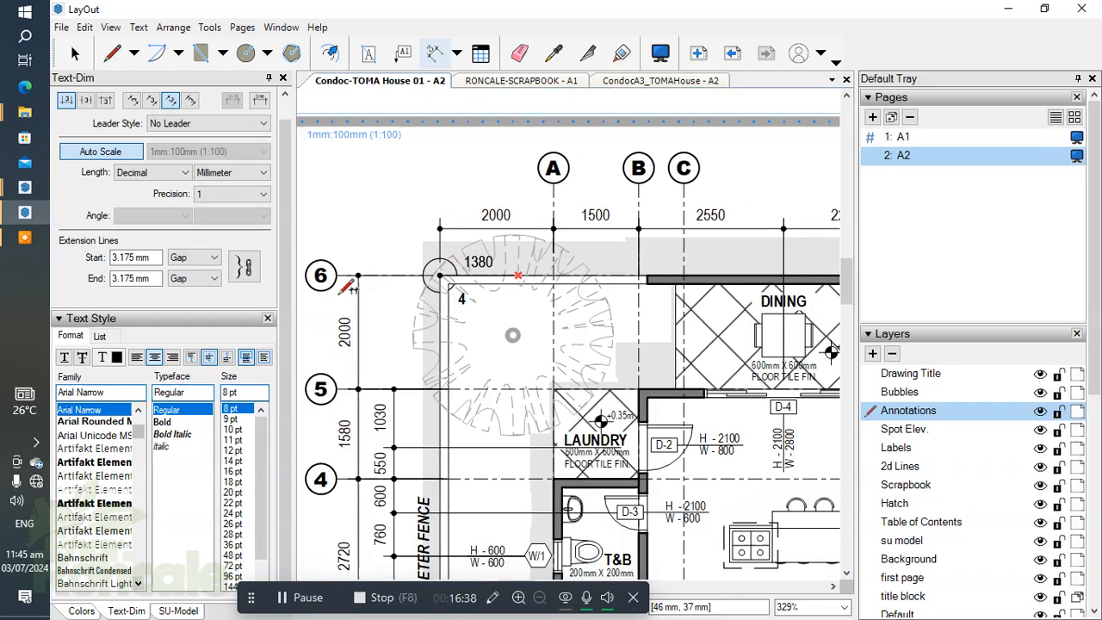
scroll(631, 296, up, 1)
middle_drag(733, 296, 623, 302)
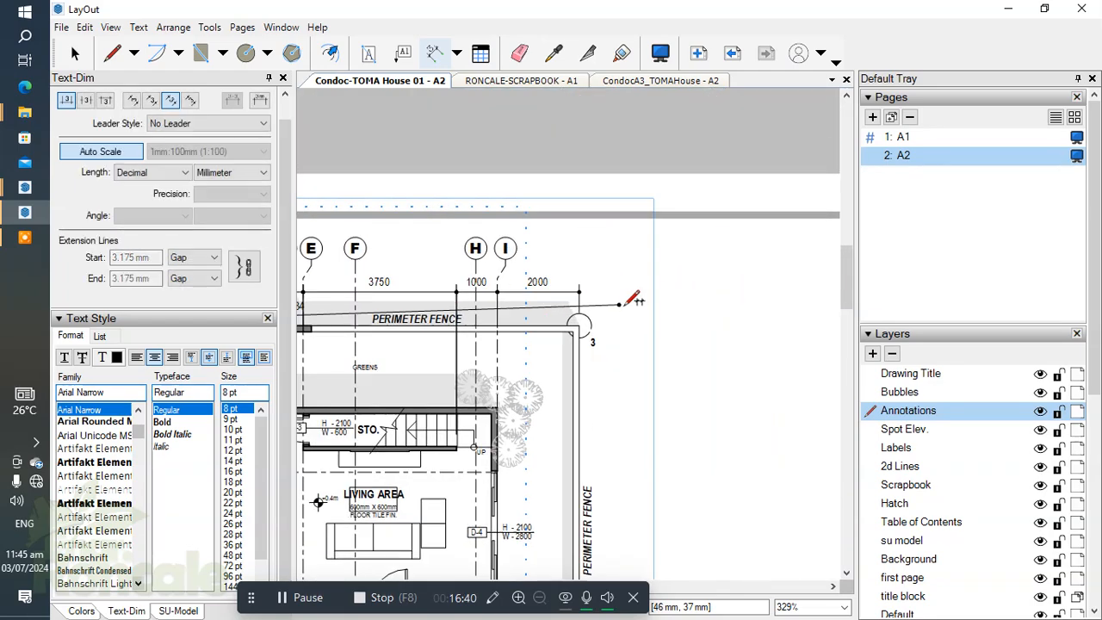
scroll(621, 304, up, 1)
click(576, 314)
middle_drag(589, 264, 830, 274)
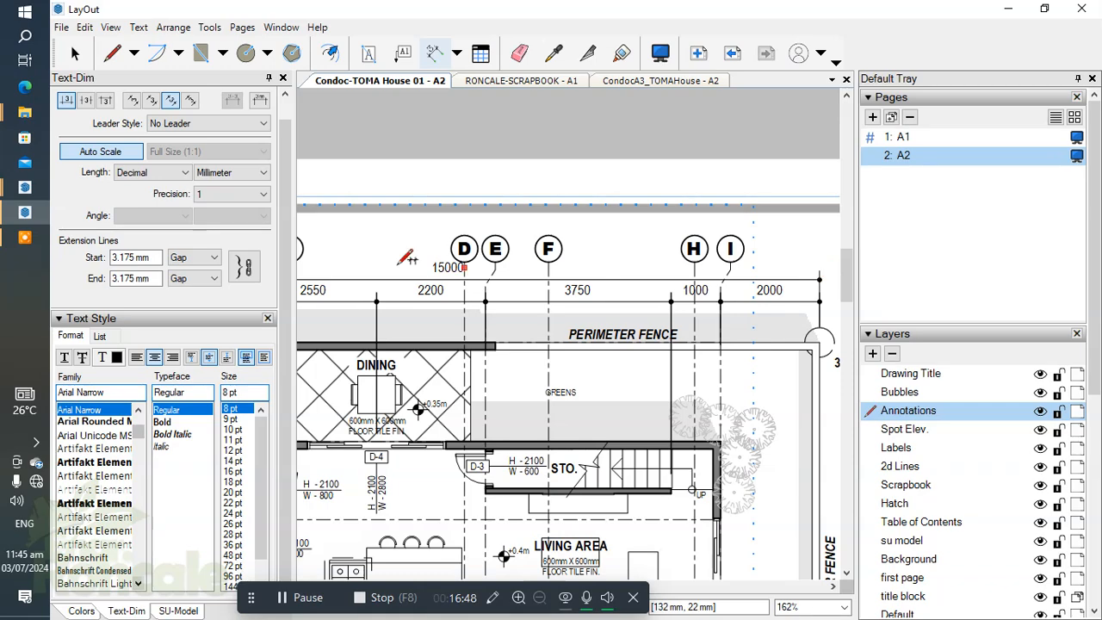
Step: Shift the overall horizontal dimension slightly down toward the string so its text clears the D grid bubble
scroll(405, 258, up, 5)
scroll(548, 324, down, 2)
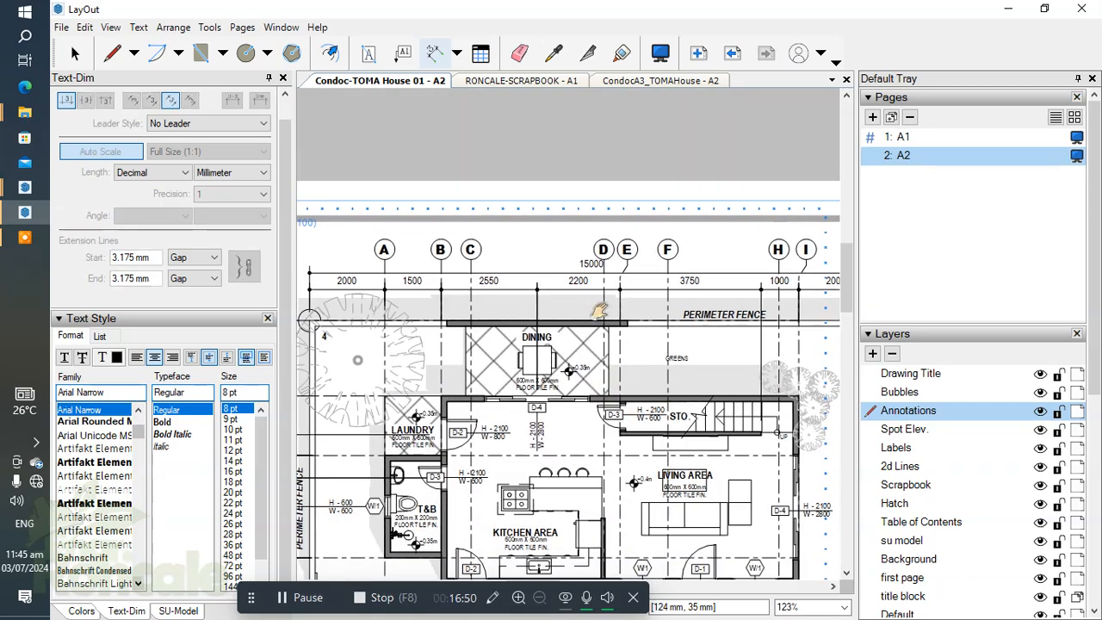
scroll(590, 271, up, 8)
key(space)
click(591, 272)
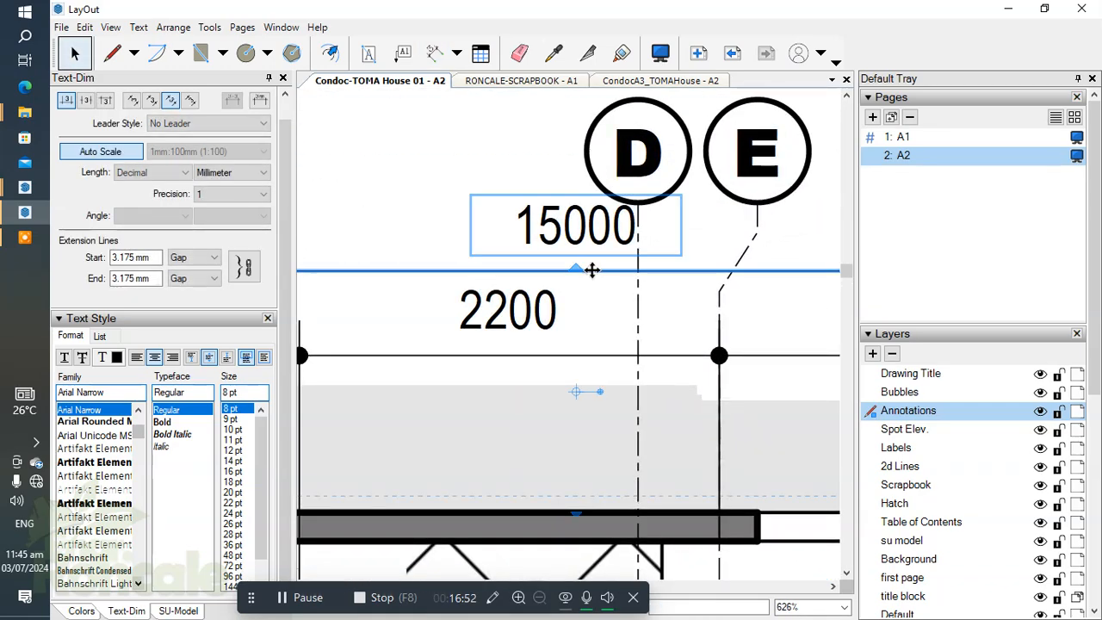
drag(575, 269, 577, 277)
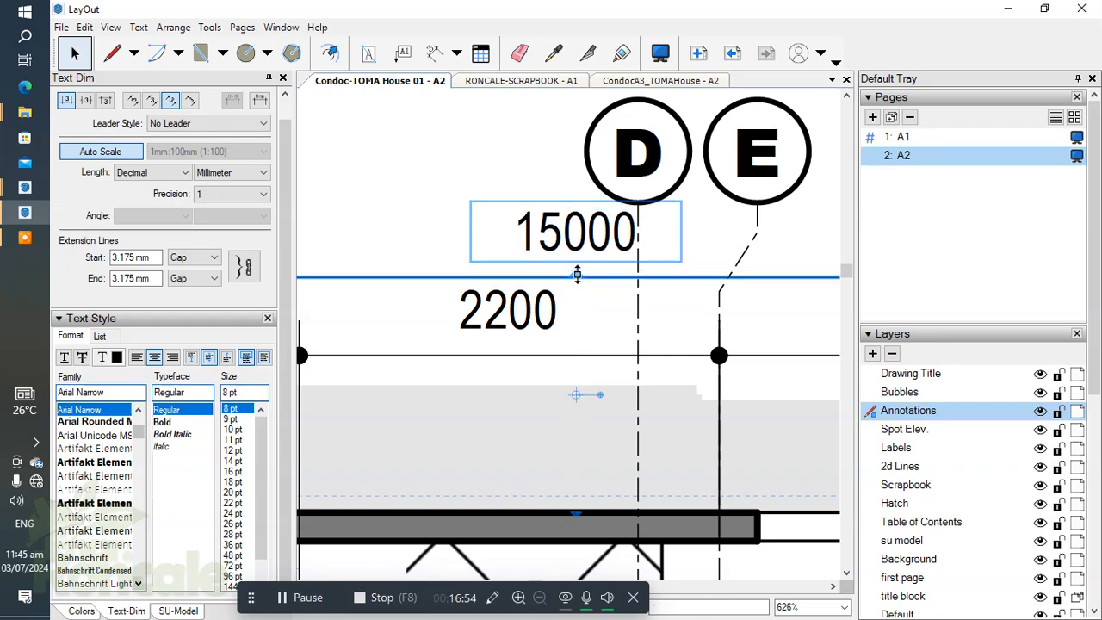
Step: Examine the floor plan around the stairs, living area and kitchen for dimension lines and walls that still need attention
scroll(480, 206, down, 10)
scroll(652, 325, up, 4)
scroll(652, 326, up, 3)
scroll(652, 331, down, 2)
scroll(652, 336, up, 1)
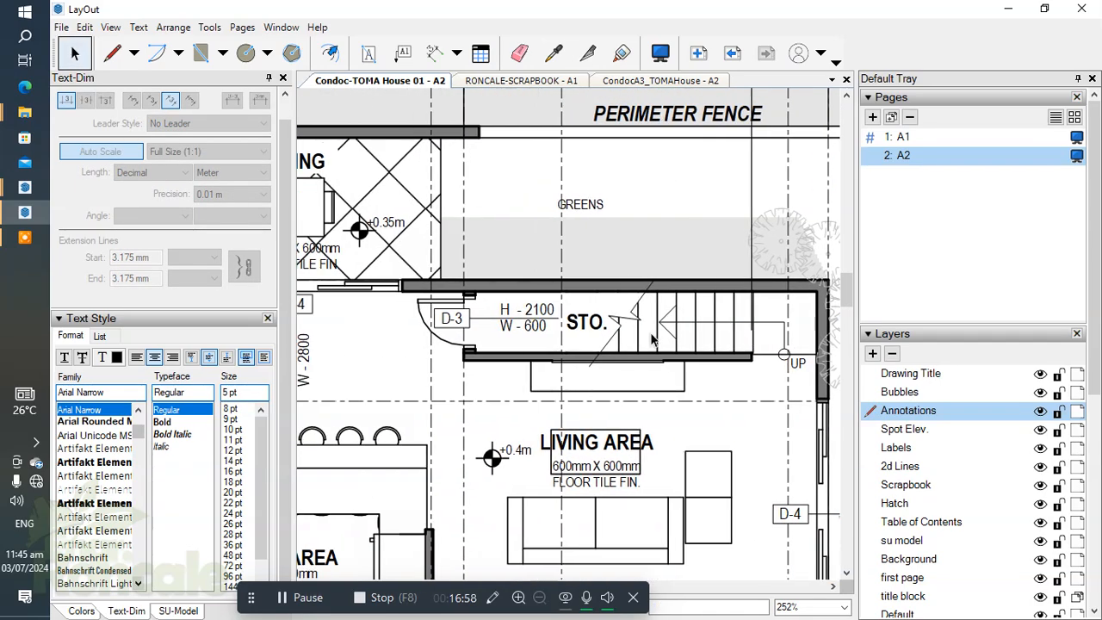
scroll(737, 327, up, 5)
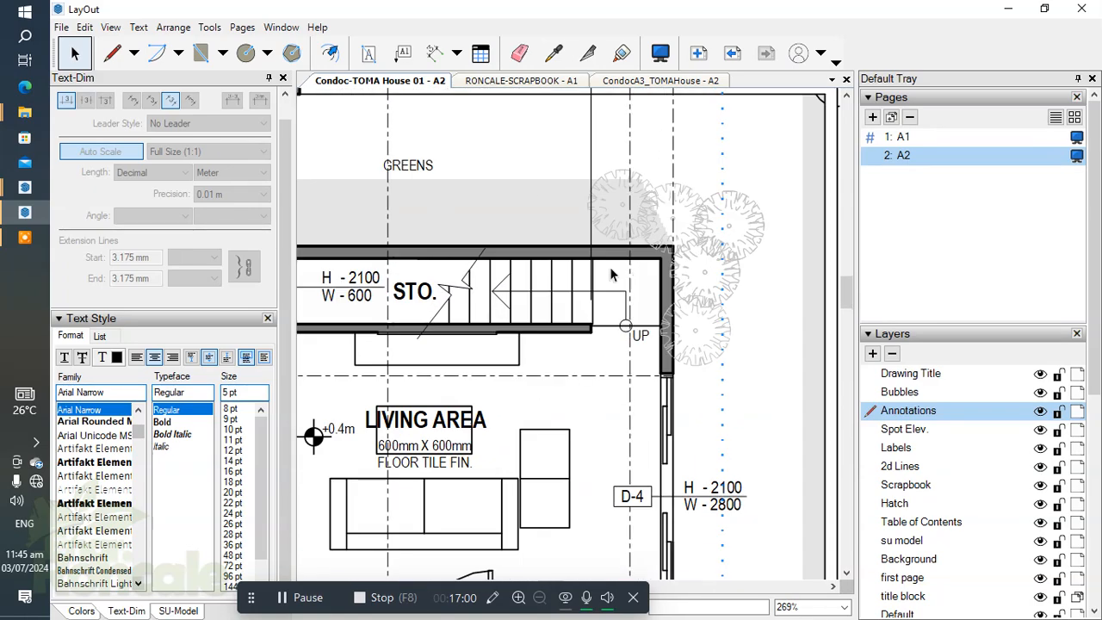
scroll(581, 276, down, 4)
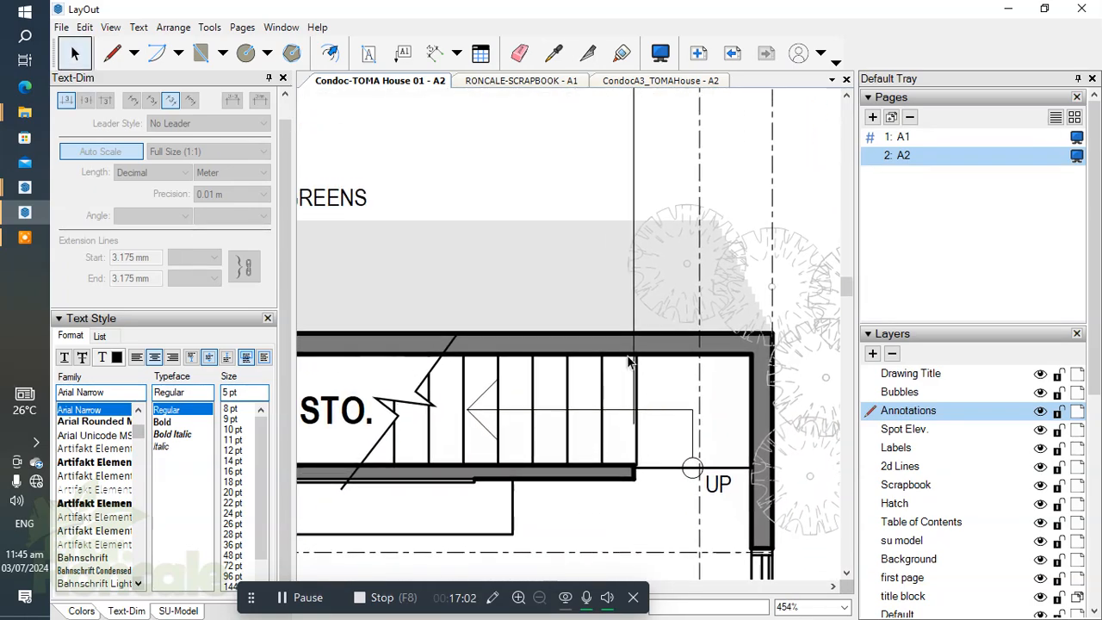
scroll(661, 401, down, 1)
scroll(603, 368, up, 2)
scroll(589, 350, down, 3)
middle_drag(568, 331, 589, 356)
scroll(589, 356, up, 2)
scroll(471, 354, down, 3)
middle_drag(471, 354, 500, 388)
scroll(652, 419, down, 2)
middle_drag(660, 398, 721, 250)
scroll(540, 394, up, 5)
scroll(536, 377, down, 5)
mouse_move(612, 382)
middle_down()
mouse_move(798, 411)
mouse_move(534, 374)
middle_up()
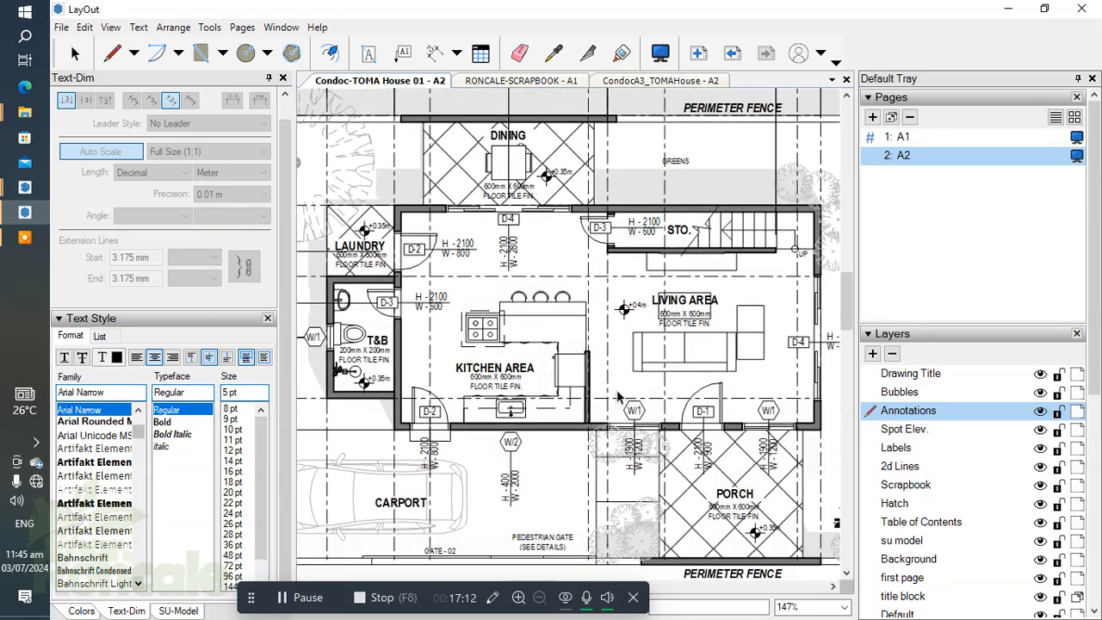
Step: Dimension the kitchen partition wall vertically from its free end to the front wall, placing the dimension on its living area side
scroll(540, 376, up, 4)
key(d)
scroll(541, 310, up, 6)
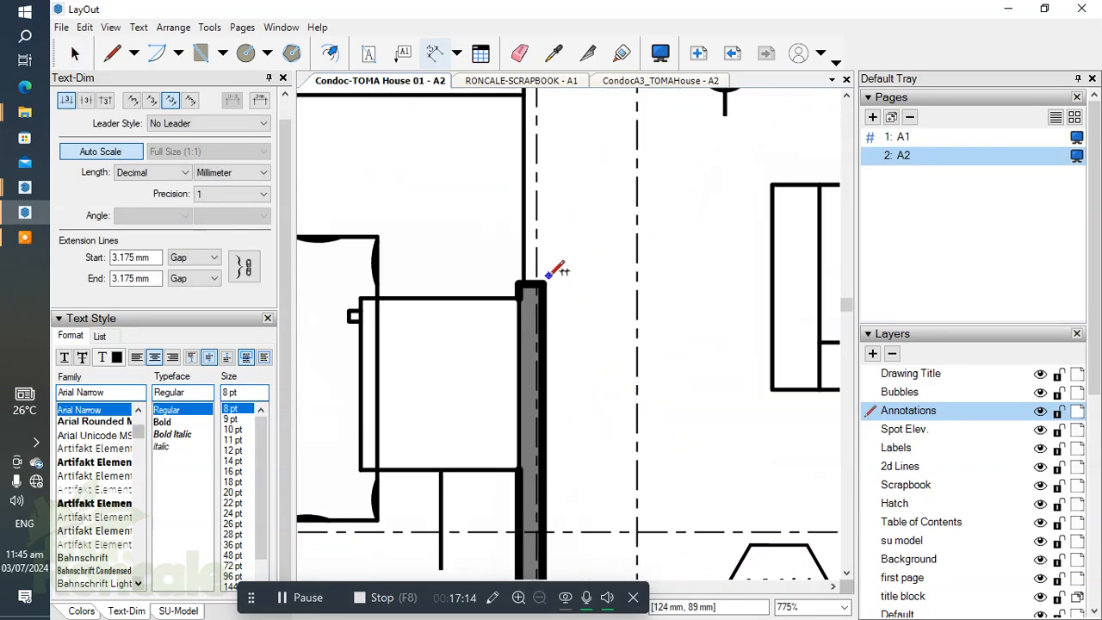
click(542, 283)
scroll(562, 452, down, 2)
middle_drag(561, 465, 566, 238)
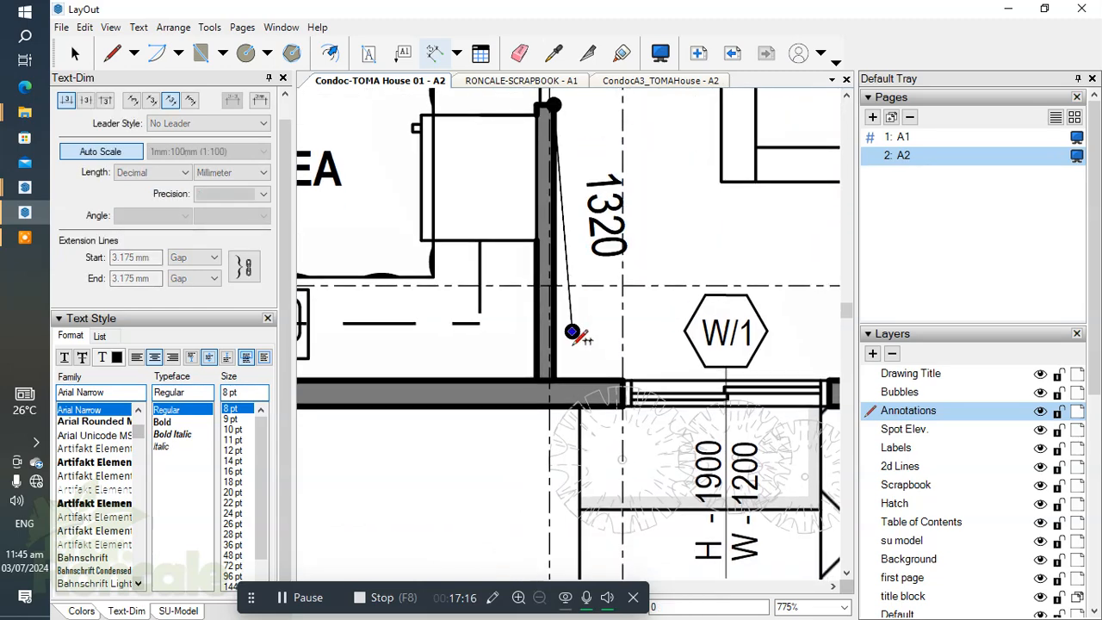
scroll(569, 369, up, 2)
click(548, 382)
scroll(656, 360, down, 2)
middle_drag(657, 360, 612, 440)
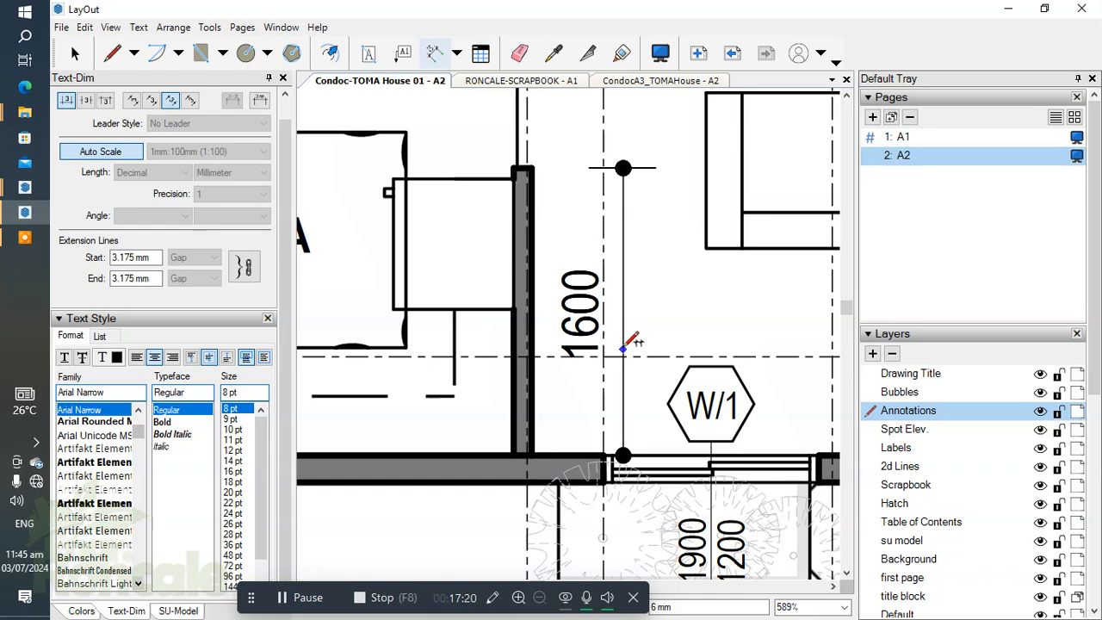
click(622, 332)
Step: Dimension horizontally from fence corner 1 on grid line 1 to grid line A, placing the dimension below the plan
scroll(514, 289, down, 5)
middle_drag(574, 303, 720, 265)
scroll(552, 327, down, 1)
middle_drag(553, 327, 604, 322)
scroll(427, 346, up, 2)
middle_drag(429, 344, 663, 326)
scroll(461, 499, up, 1)
scroll(454, 515, up, 2)
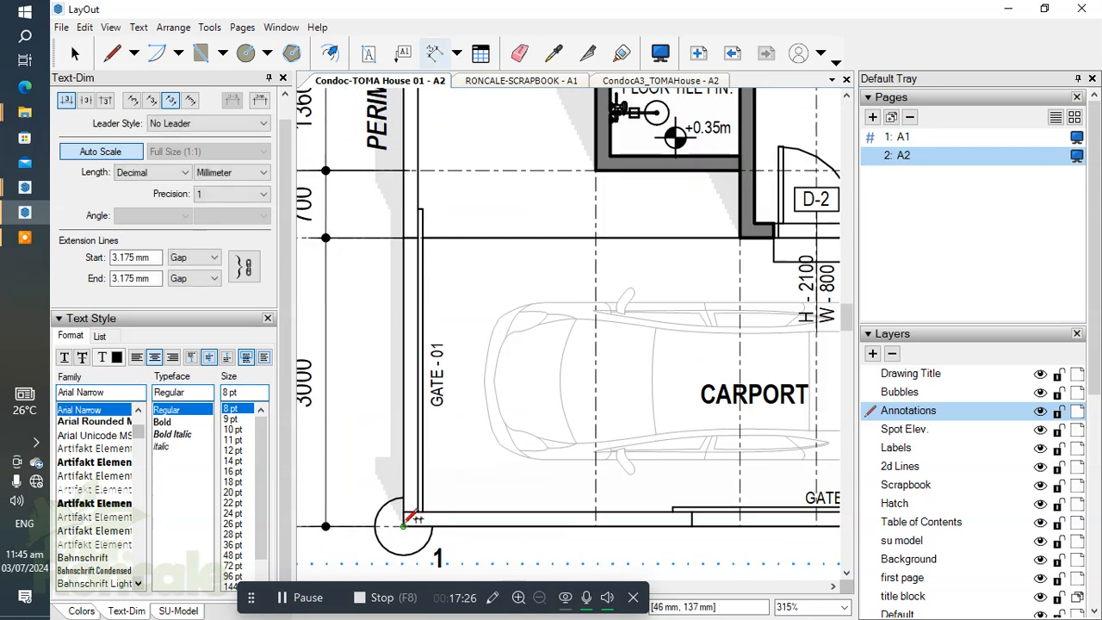
scroll(485, 537, down, 1)
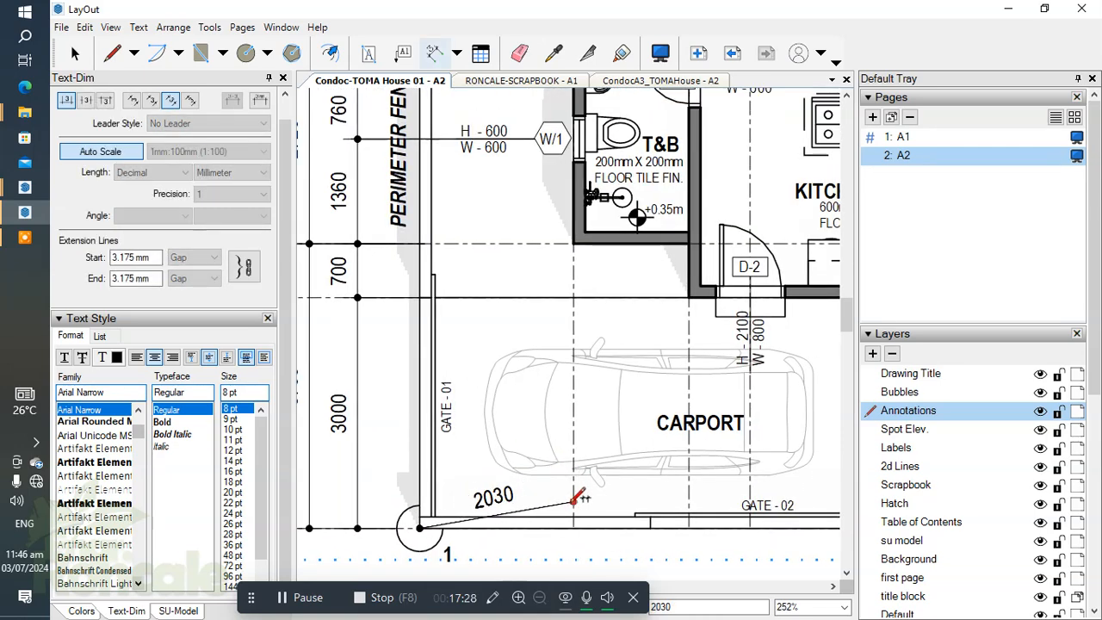
middle_drag(574, 433, 598, 227)
click(598, 305)
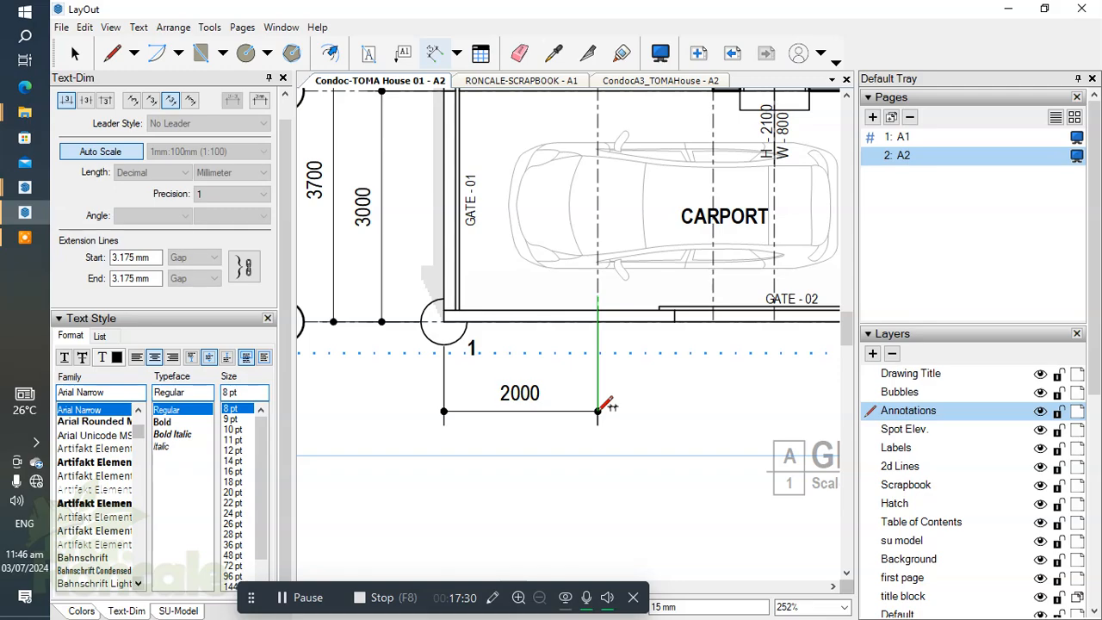
click(597, 404)
Step: Continue the lower horizontal dimension string from grid line A to grid line B and the centre of the carport's D-2 door
scroll(633, 397, down, 2)
middle_drag(619, 404, 520, 490)
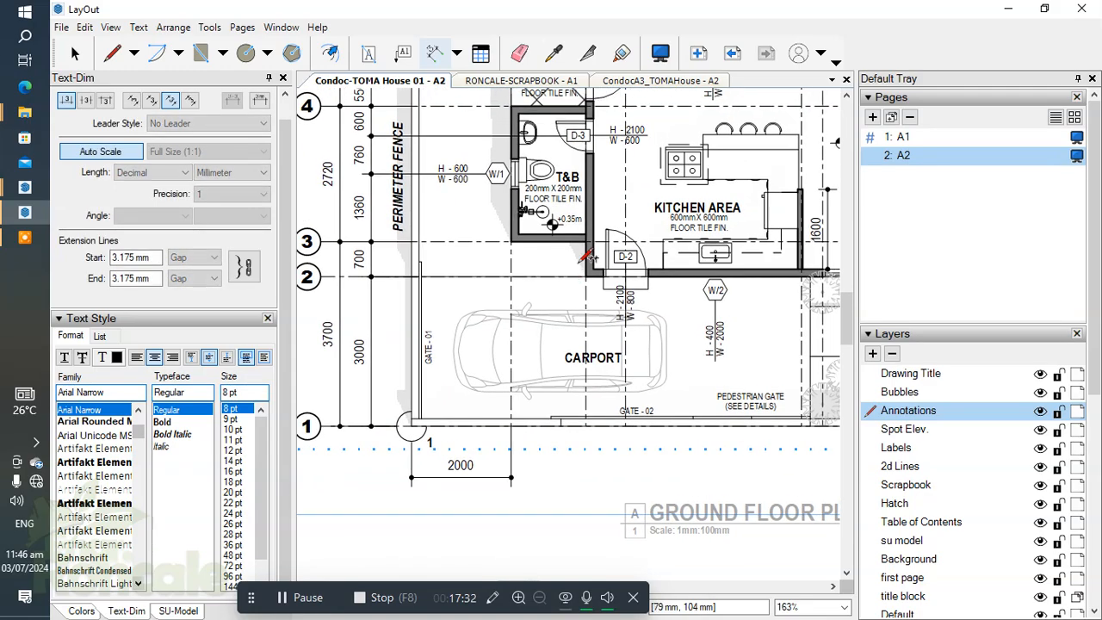
scroll(586, 262, up, 1)
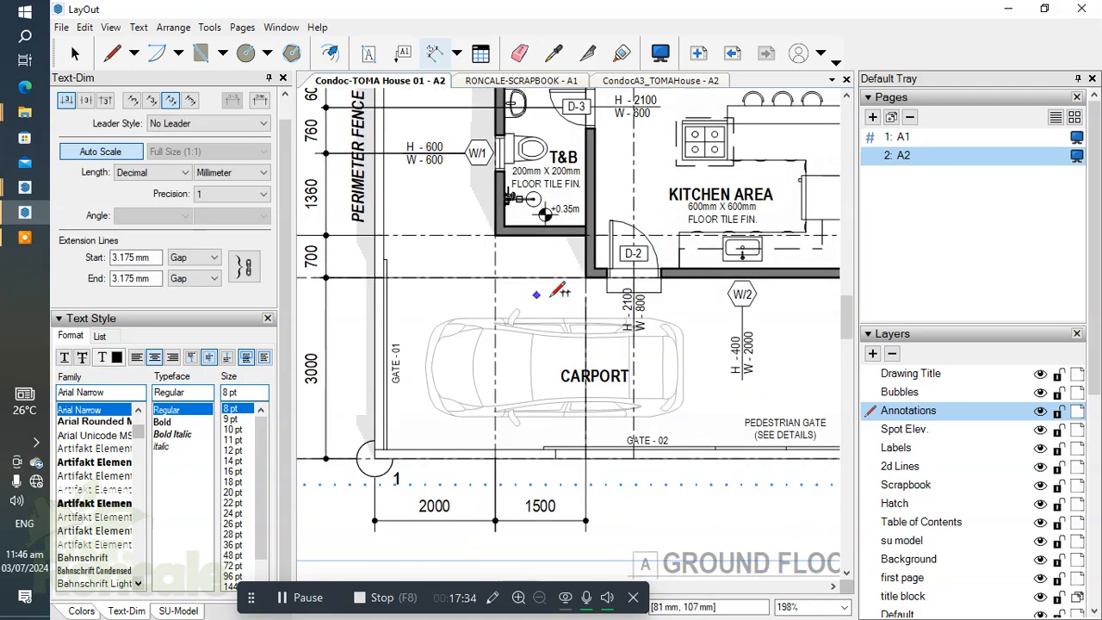
scroll(632, 262, up, 3)
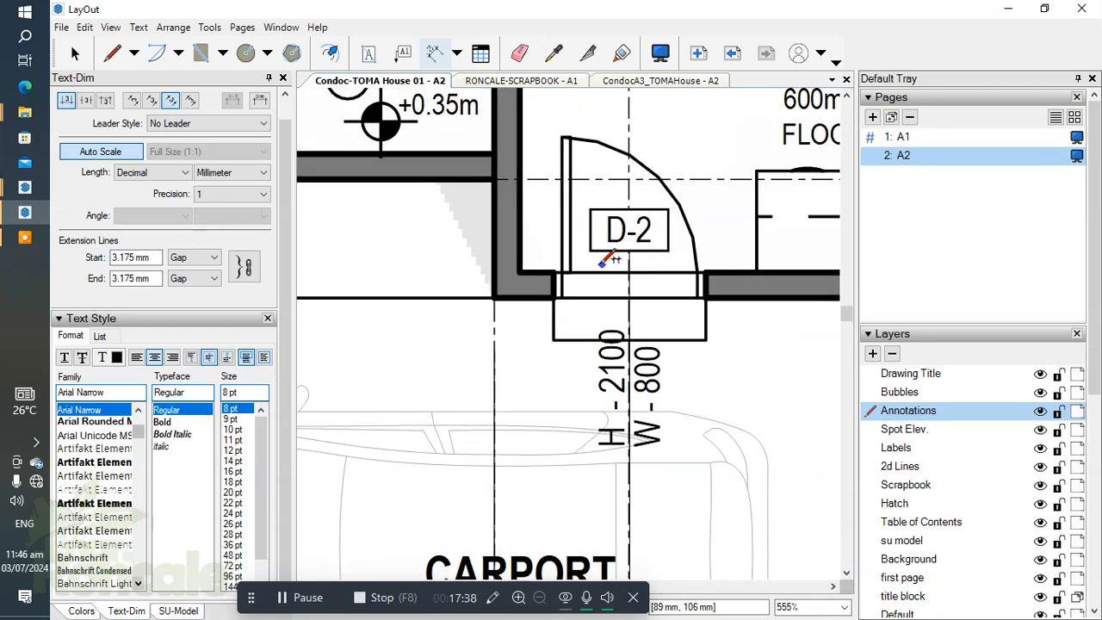
scroll(602, 264, down, 6)
scroll(657, 359, up, 1)
middle_drag(659, 348, 586, 341)
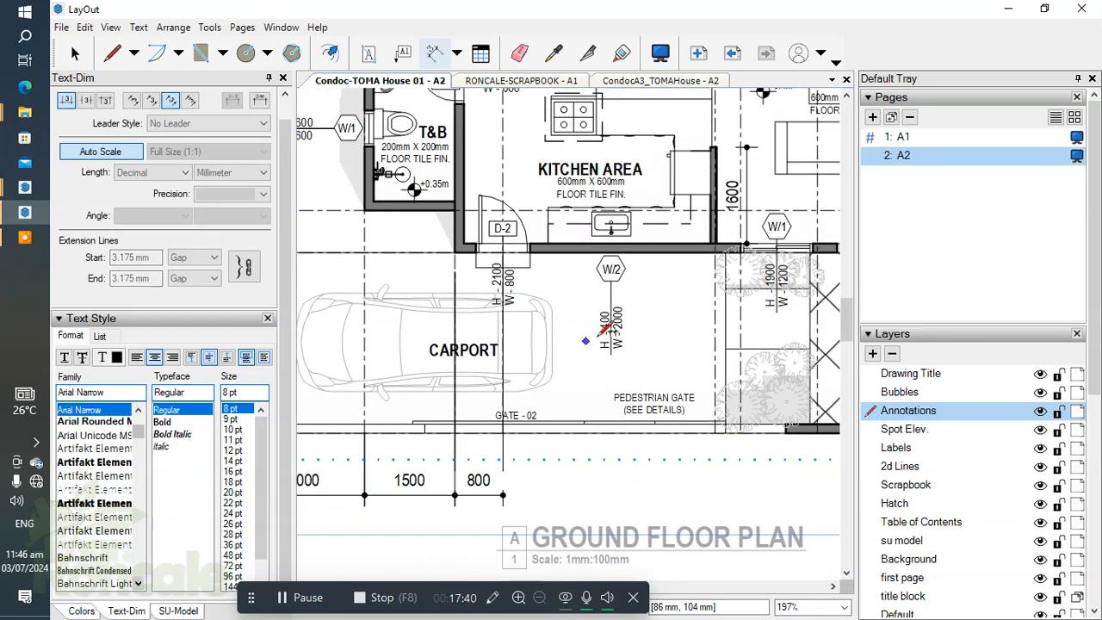
Step: Continue the lower dimension string from the centre of the D-2 door to the centre of the W/2 window
scroll(618, 252, up, 1)
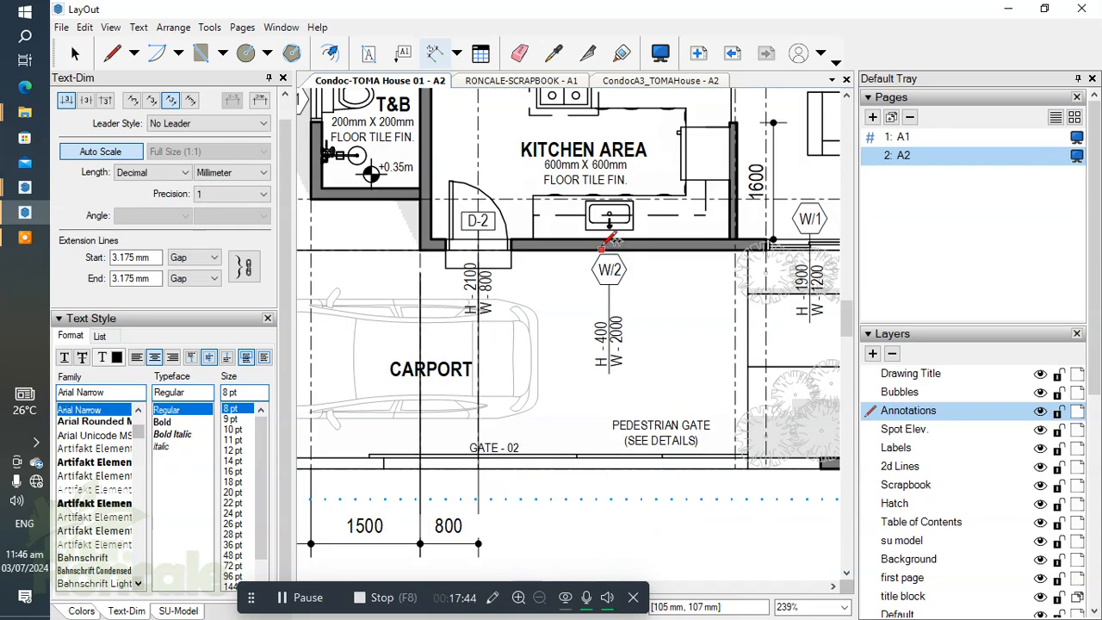
scroll(613, 225, up, 3)
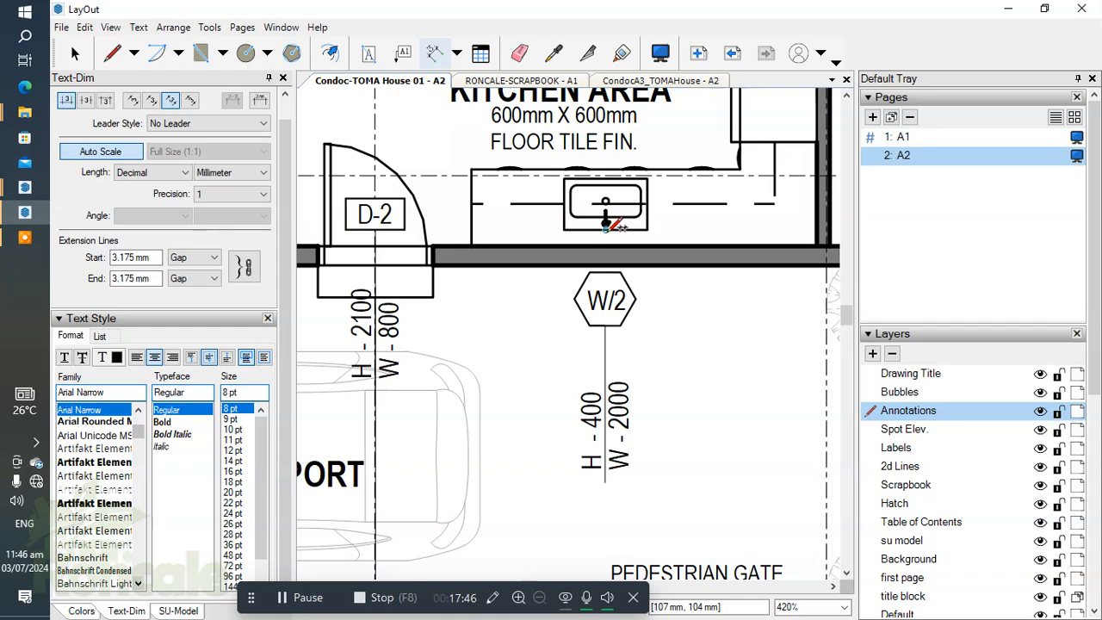
scroll(606, 228, down, 3)
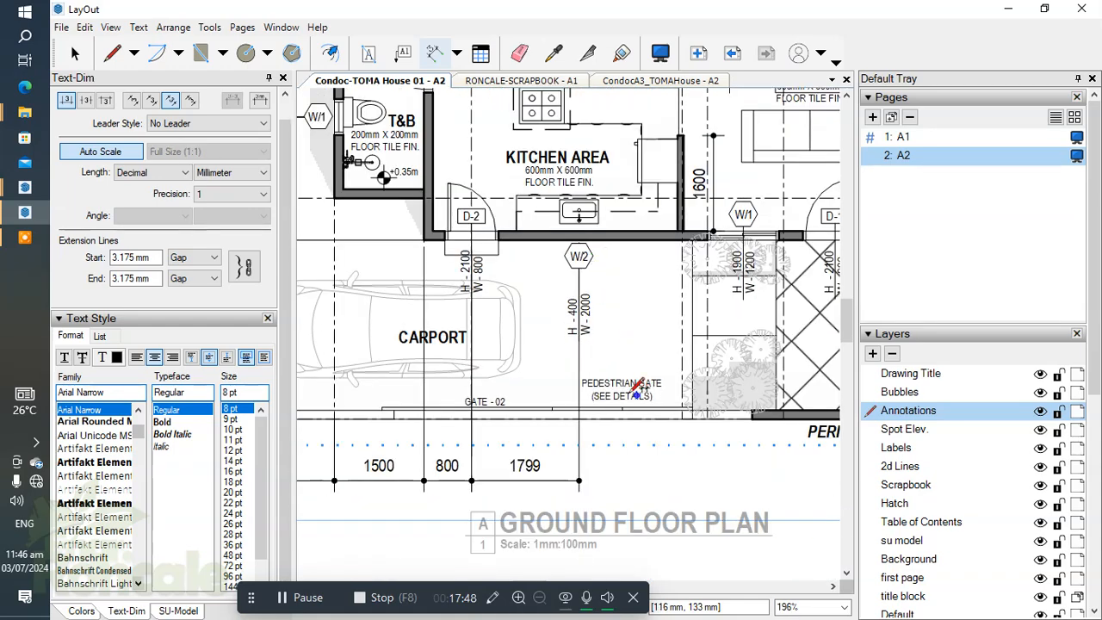
scroll(551, 461, up, 2)
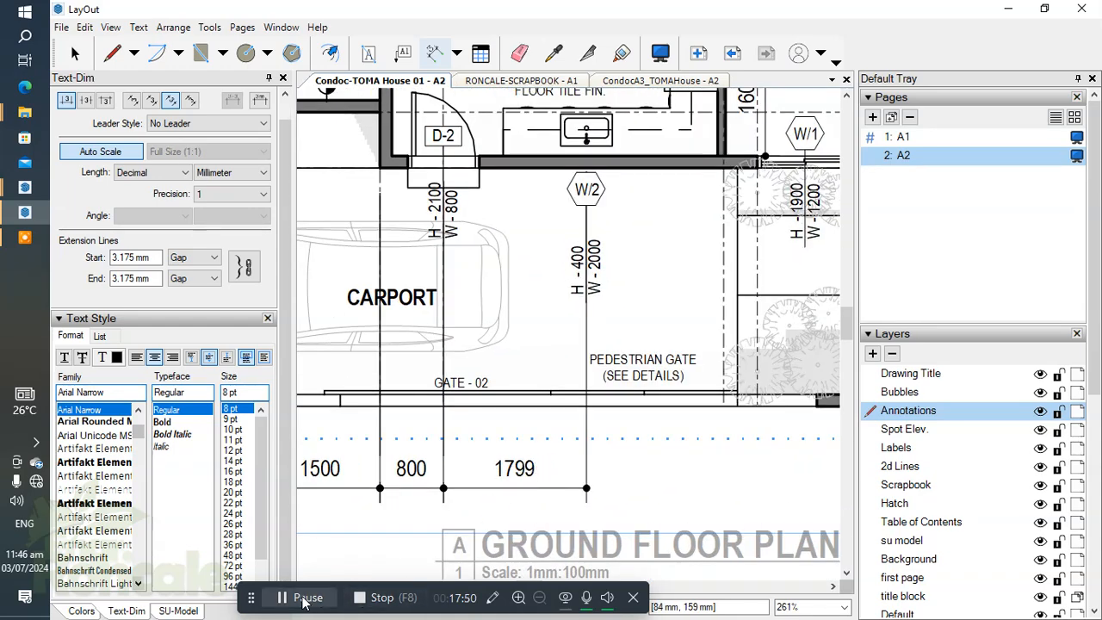
Step: Continue the lower horizontal dimension string from the centre of the W/2 window to the centre of the kitchen partition wall
click(302, 600)
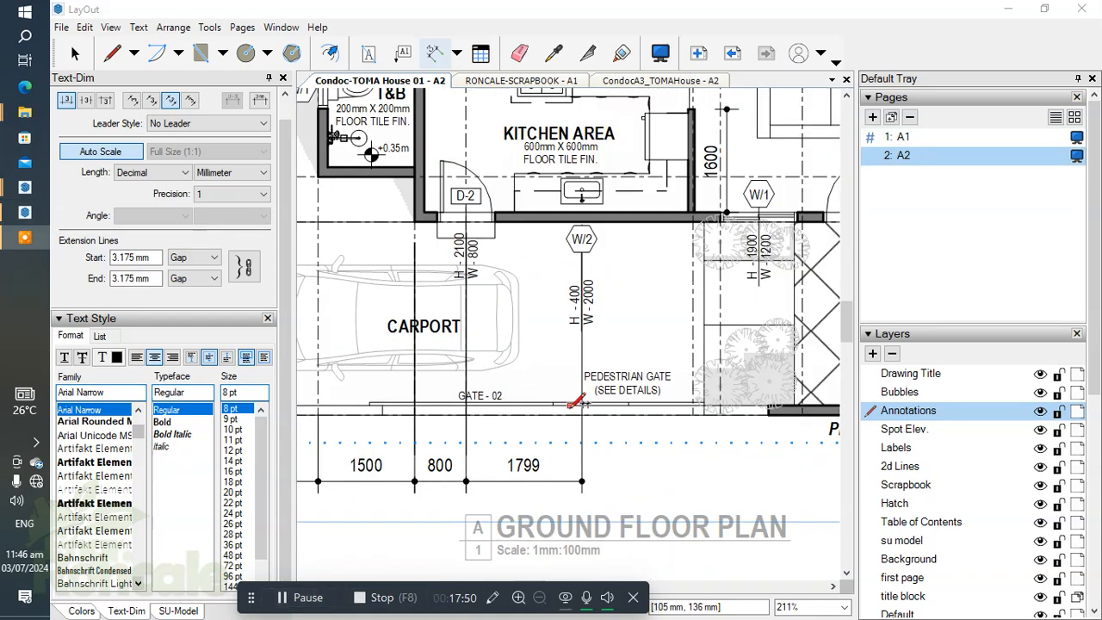
middle_drag(608, 397, 582, 437)
scroll(668, 251, up, 5)
scroll(664, 249, up, 3)
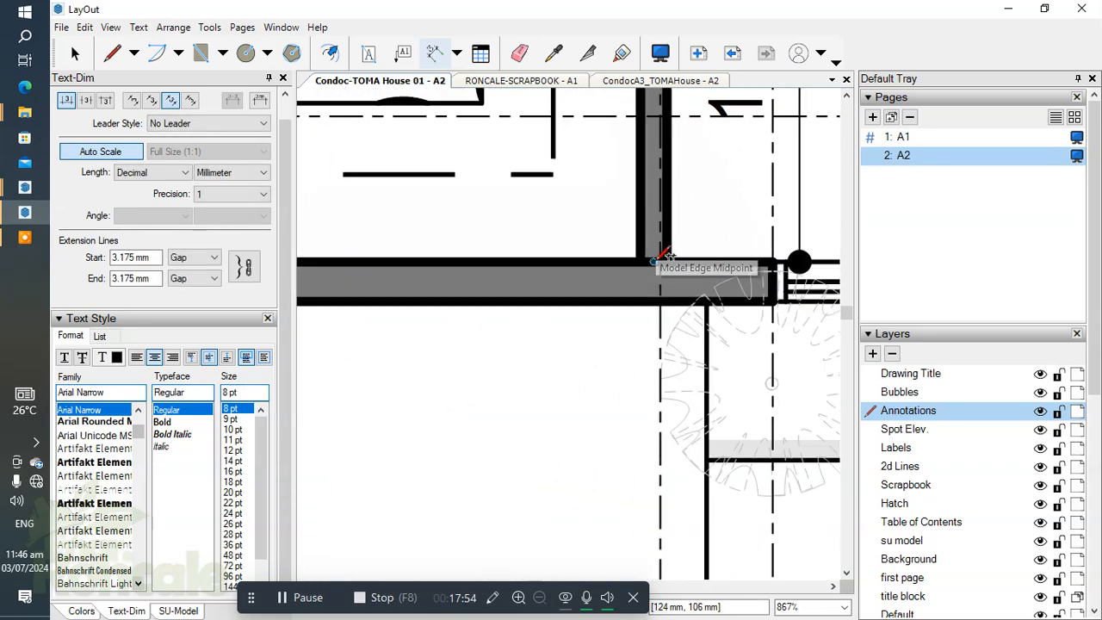
scroll(586, 345, down, 6)
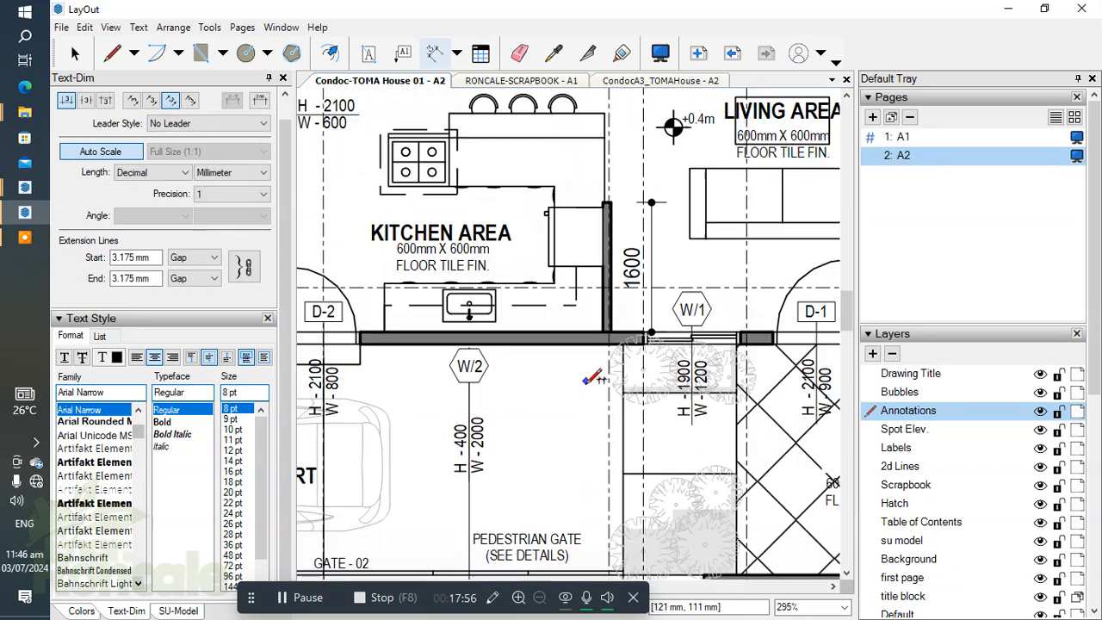
middle_drag(594, 544, 595, 585)
scroll(632, 290, down, 1)
middle_drag(636, 260, 634, 310)
middle_drag(632, 398, 651, 270)
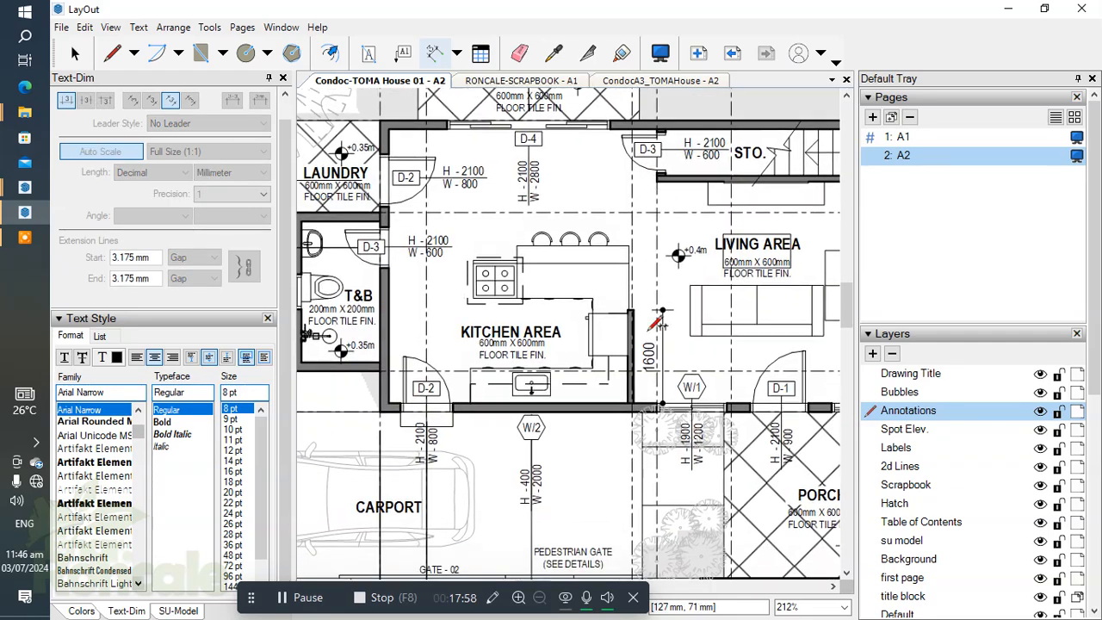
scroll(637, 415, up, 4)
scroll(636, 417, up, 1)
middle_drag(636, 417, 658, 349)
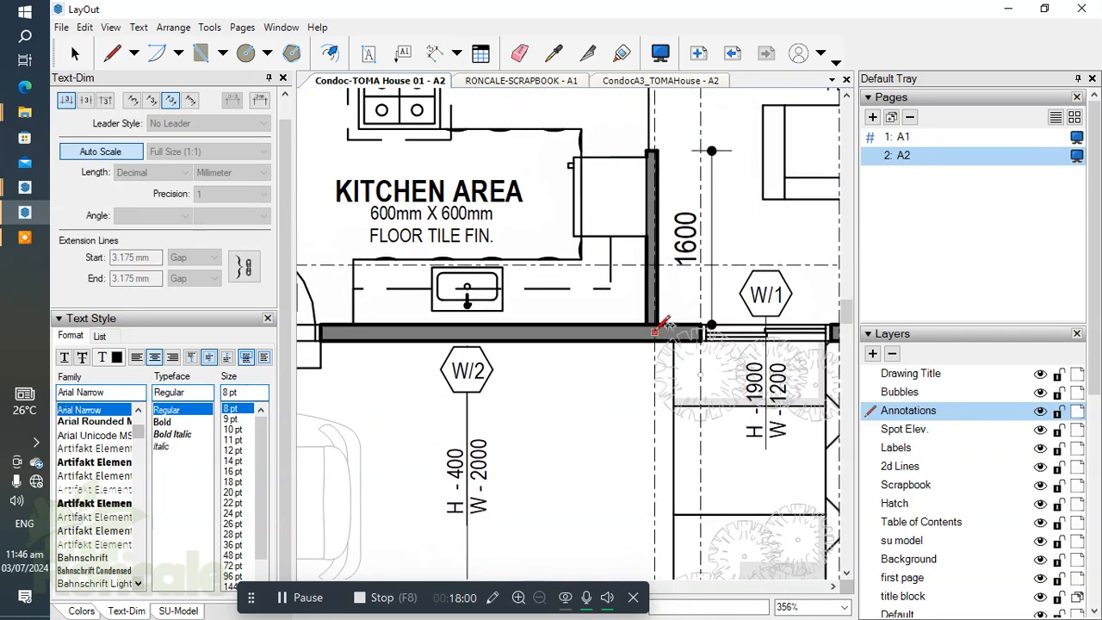
scroll(654, 324, up, 7)
scroll(498, 289, down, 12)
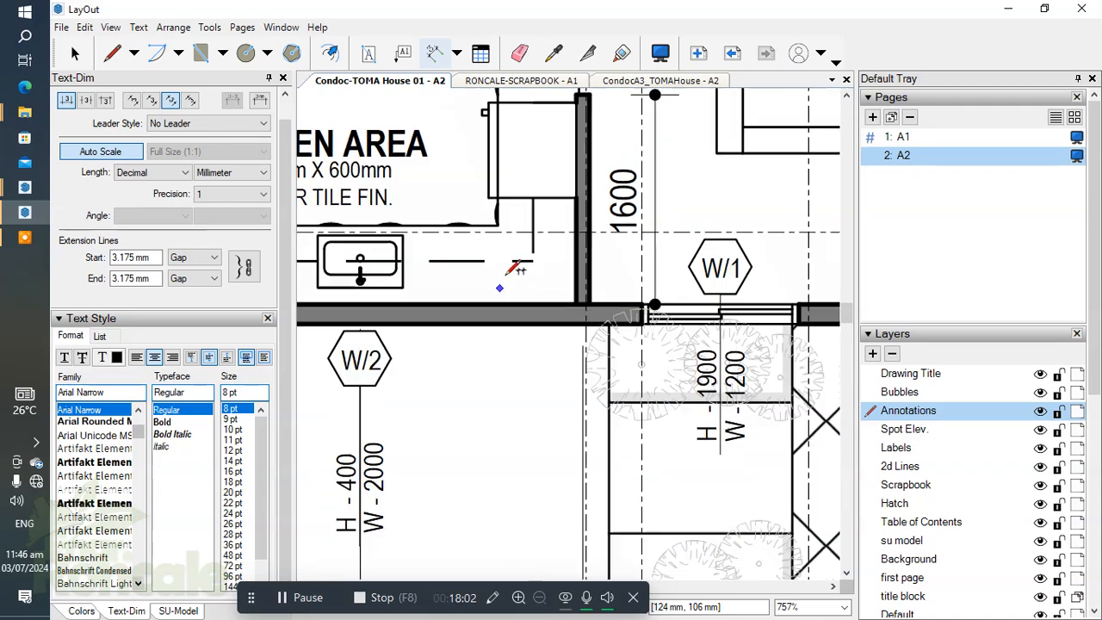
scroll(509, 438, up, 1)
middle_drag(524, 441, 552, 436)
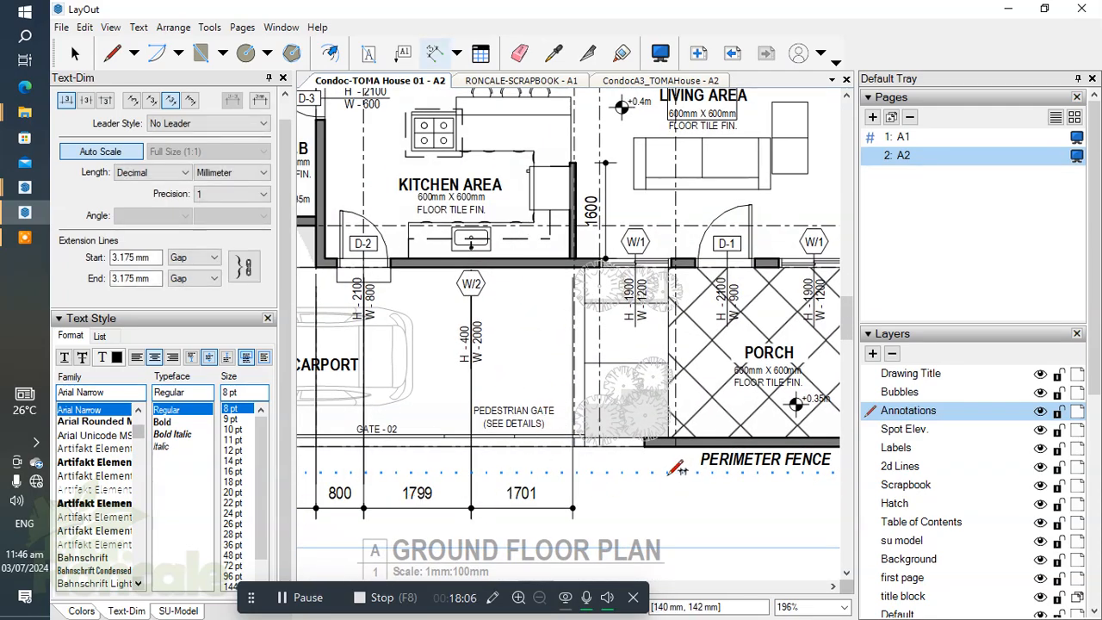
Step: Continue the lower dimension string from the kitchen partition wall to the centre of the W/1 window between that wall and door D-1
middle_drag(669, 474, 580, 466)
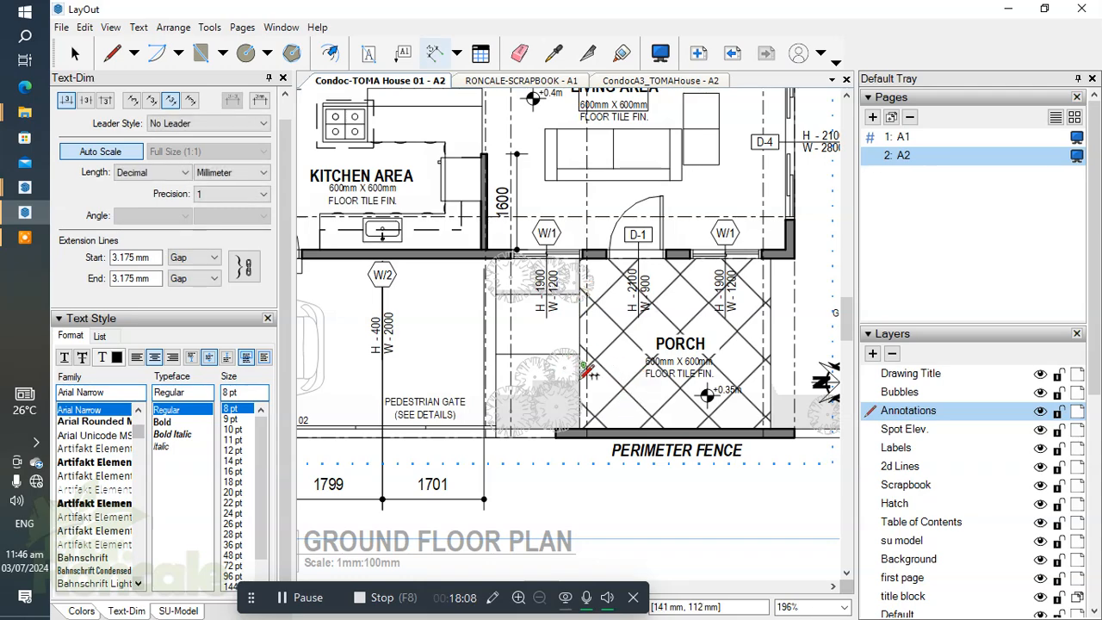
scroll(582, 415, up, 1)
scroll(585, 407, down, 1)
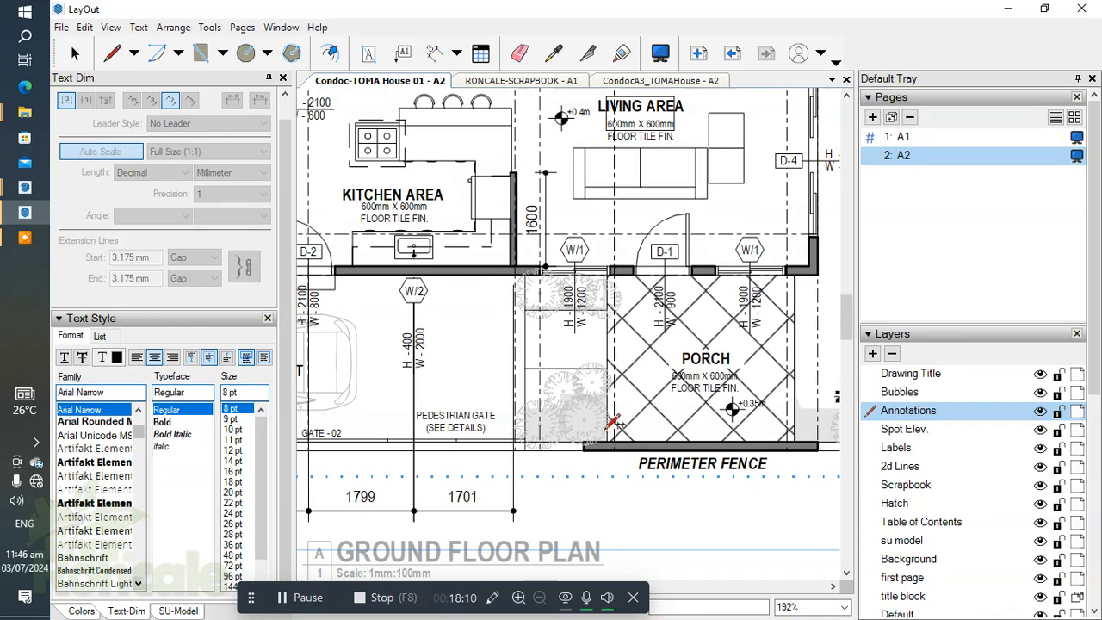
scroll(619, 288, up, 6)
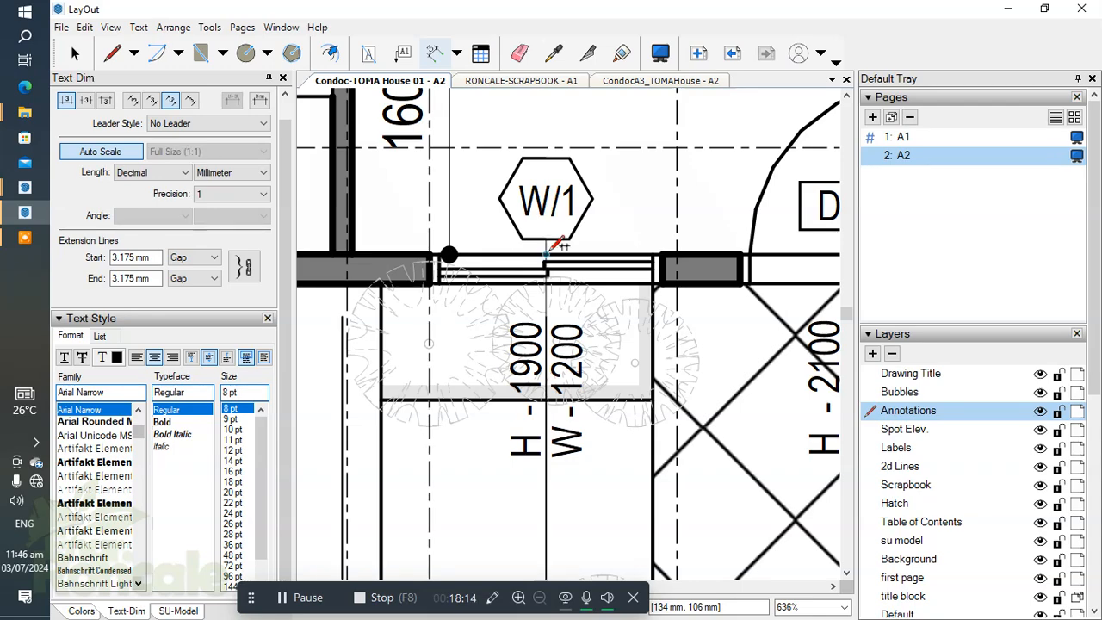
double_click(546, 254)
Step: Continue the lower dimension string from that W/1 window to the centre of the D-1 front door
scroll(547, 254, down, 4)
scroll(621, 377, down, 1)
mouse_move(622, 376)
middle_down()
mouse_move(600, 246)
mouse_move(558, 332)
middle_up()
scroll(614, 278, down, 1)
scroll(625, 225, up, 3)
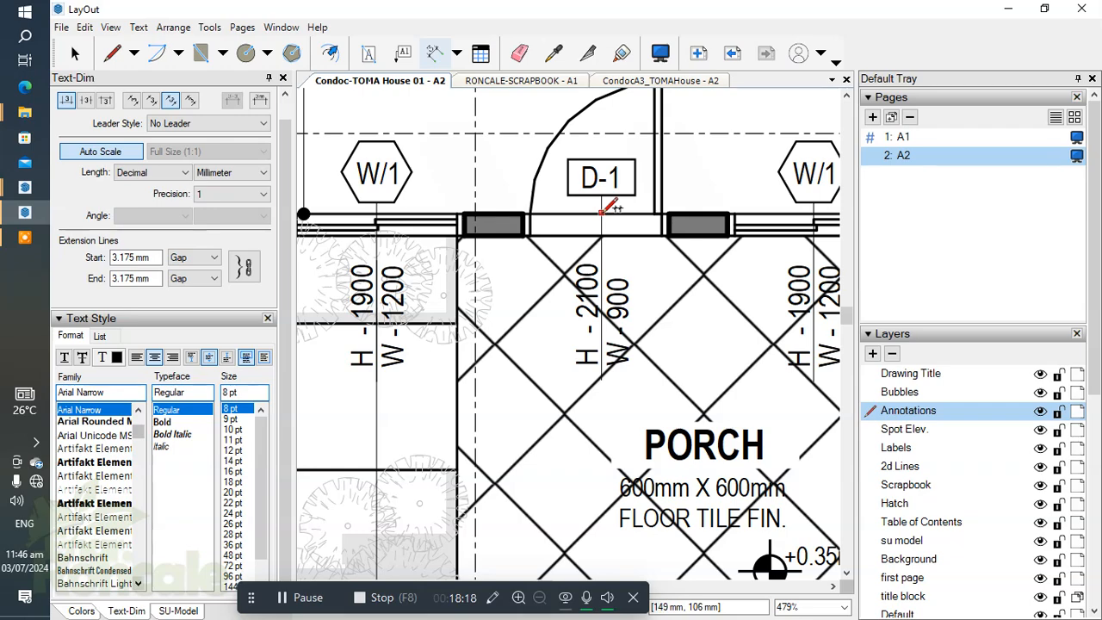
scroll(607, 226, up, 5)
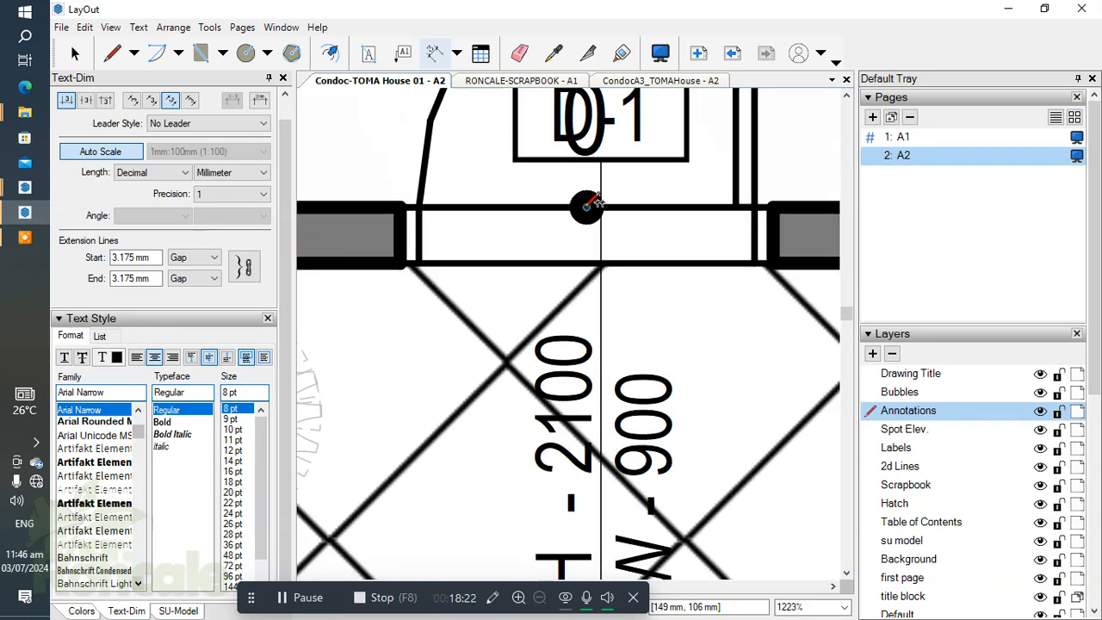
Step: Shift the D-1 door tag with its height and width notes so its leader lines up with the door dimension's extension line
scroll(564, 208, down, 2)
scroll(591, 181, up, 1)
key(space)
click(589, 181)
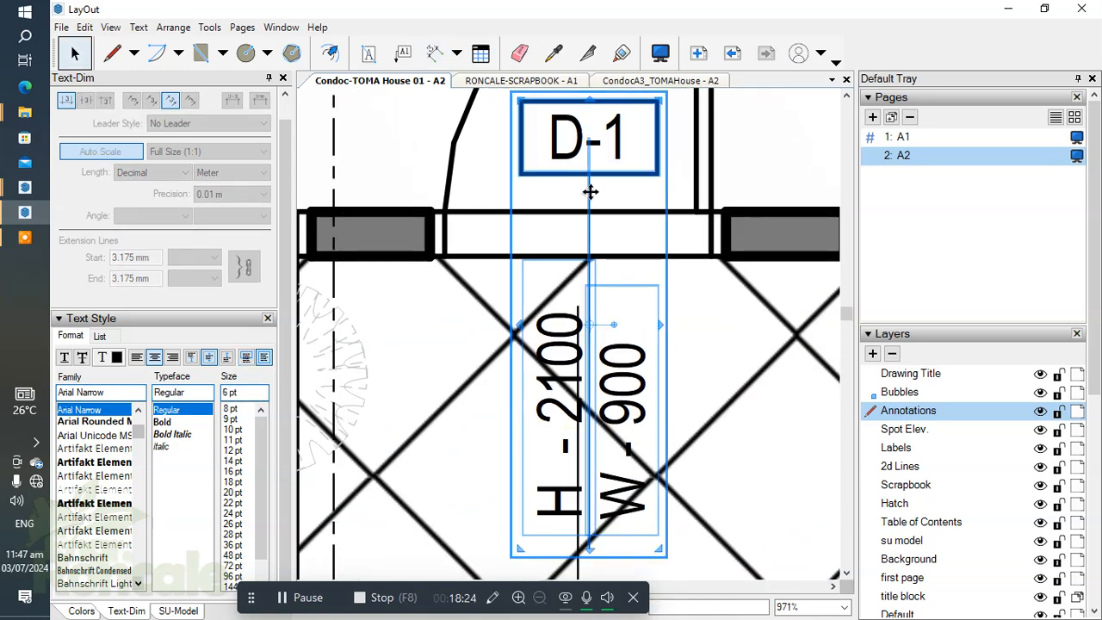
scroll(594, 321, up, 4)
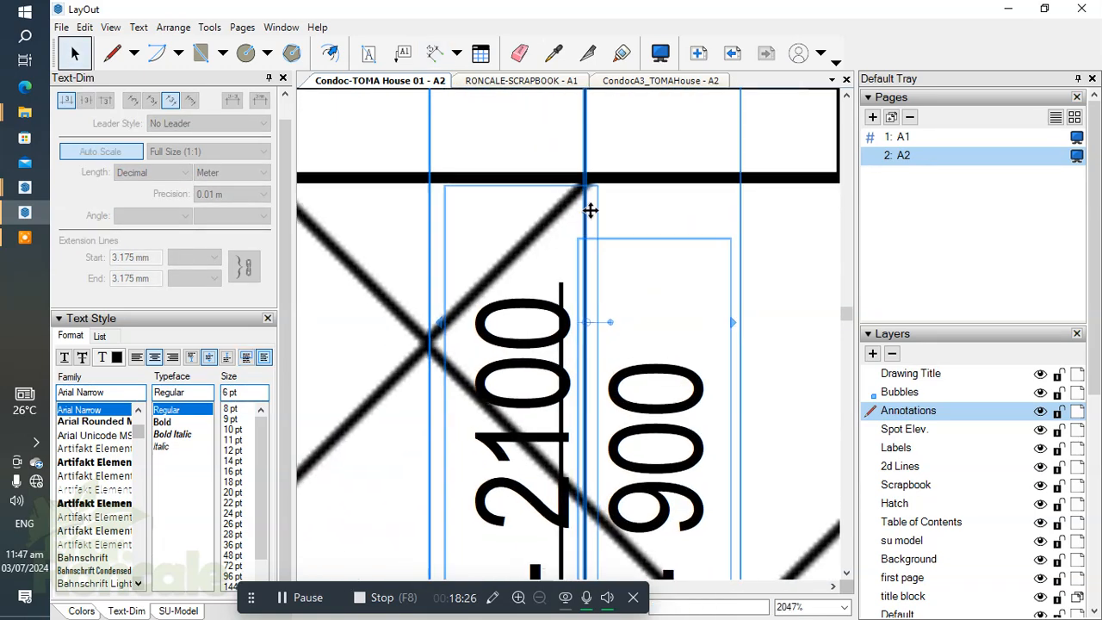
drag(587, 209, 563, 213)
scroll(527, 211, down, 10)
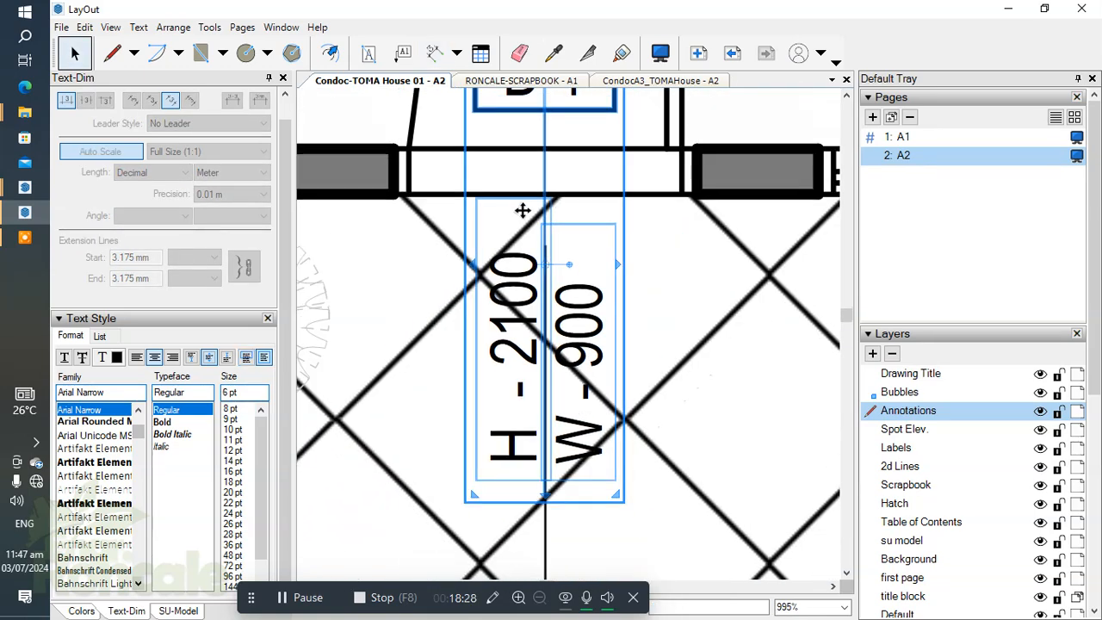
drag(600, 319, 620, 334)
scroll(595, 303, down, 1)
middle_drag(595, 301, 595, 282)
scroll(663, 211, up, 5)
Step: Continue the lower dimension string from the centre of door D-1 to the centre of the W/1 window on its other side
key(d)
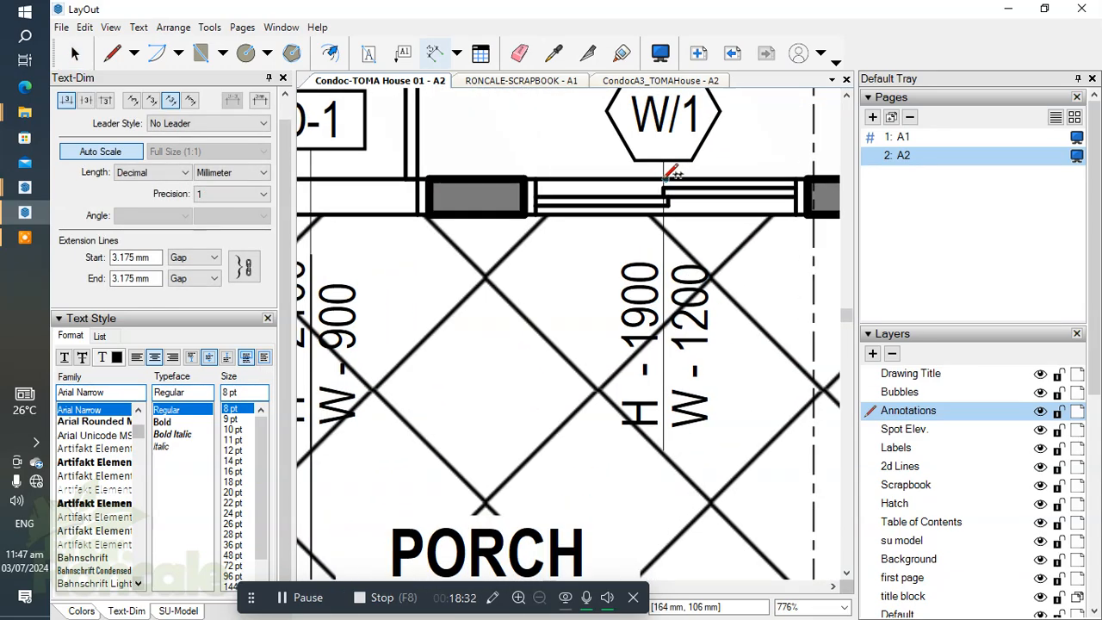
scroll(677, 210, down, 2)
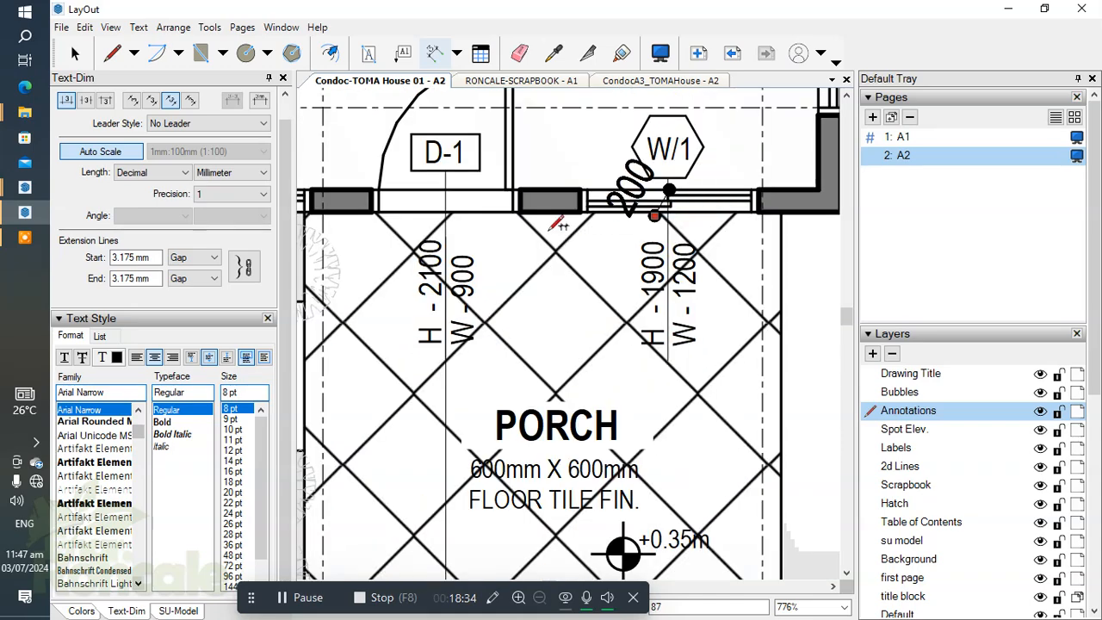
scroll(505, 386, down, 2)
middle_drag(504, 386, 560, 170)
click(525, 437)
scroll(654, 360, down, 1)
middle_drag(656, 303, 600, 426)
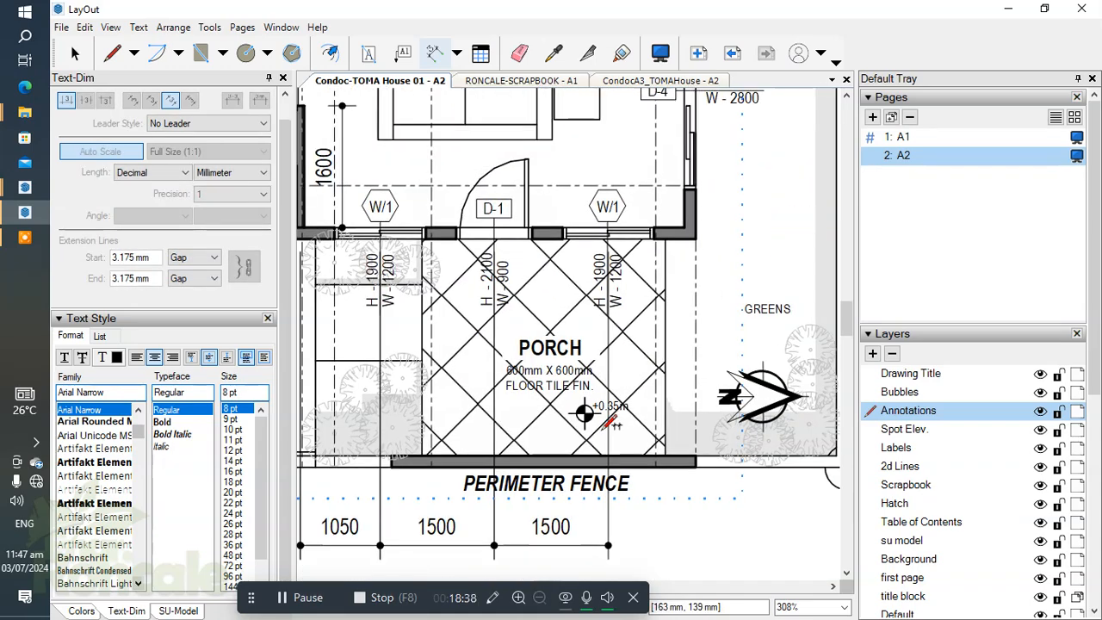
Step: Extend the lower dimension string from that W/1 window to the outer corner of the front wall and on to fence corner 2
scroll(611, 231, up, 4)
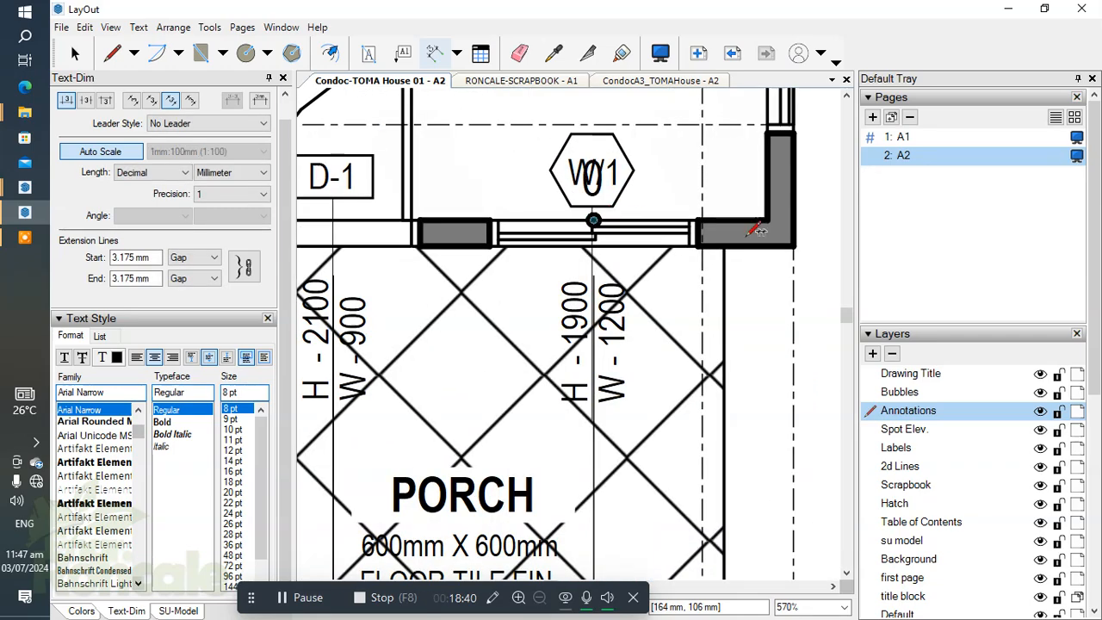
click(793, 246)
scroll(694, 289, down, 4)
middle_drag(694, 411, 702, 175)
click(648, 431)
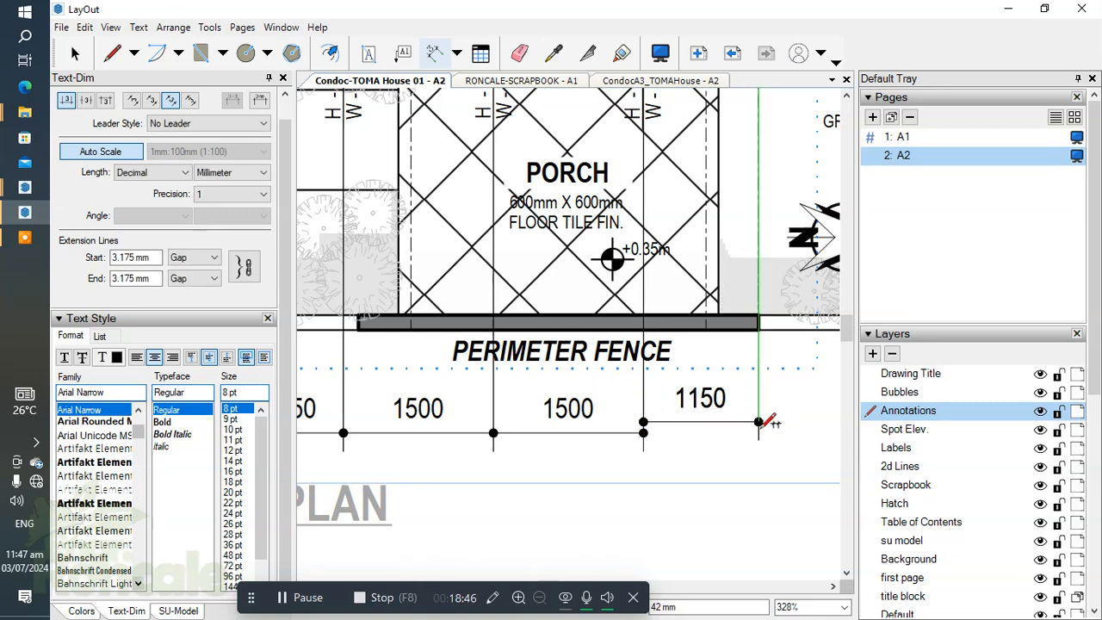
scroll(769, 368, down, 3)
scroll(769, 368, up, 1)
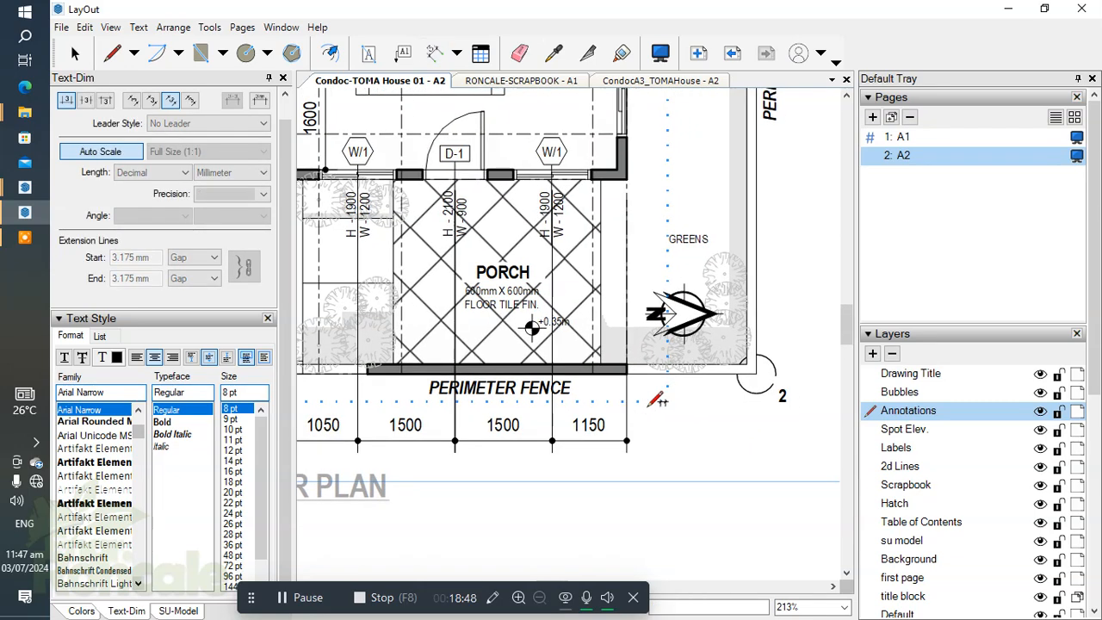
scroll(748, 377, down, 3)
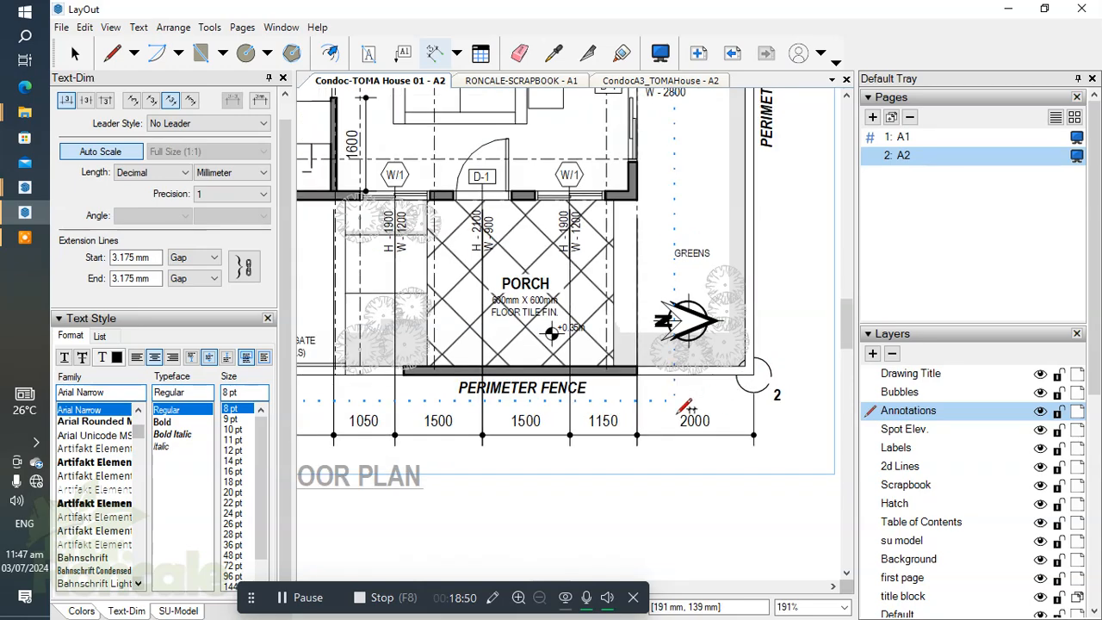
Step: Select all entities on the Annotations layer and change their stroke width
click(284, 598)
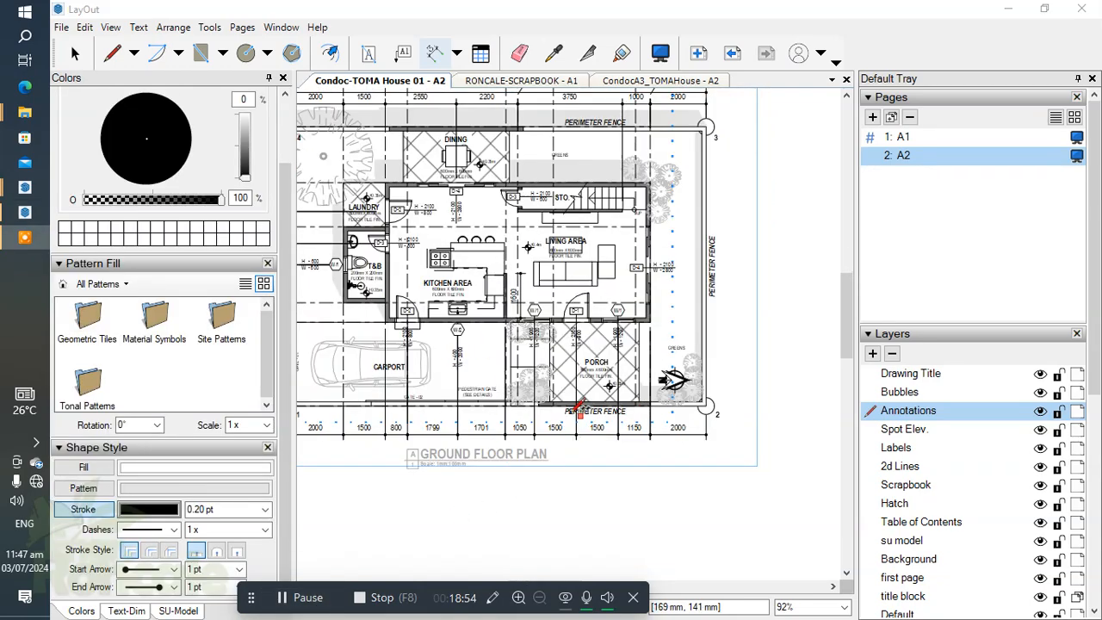
scroll(576, 411, up, 1)
middle_drag(577, 410, 666, 410)
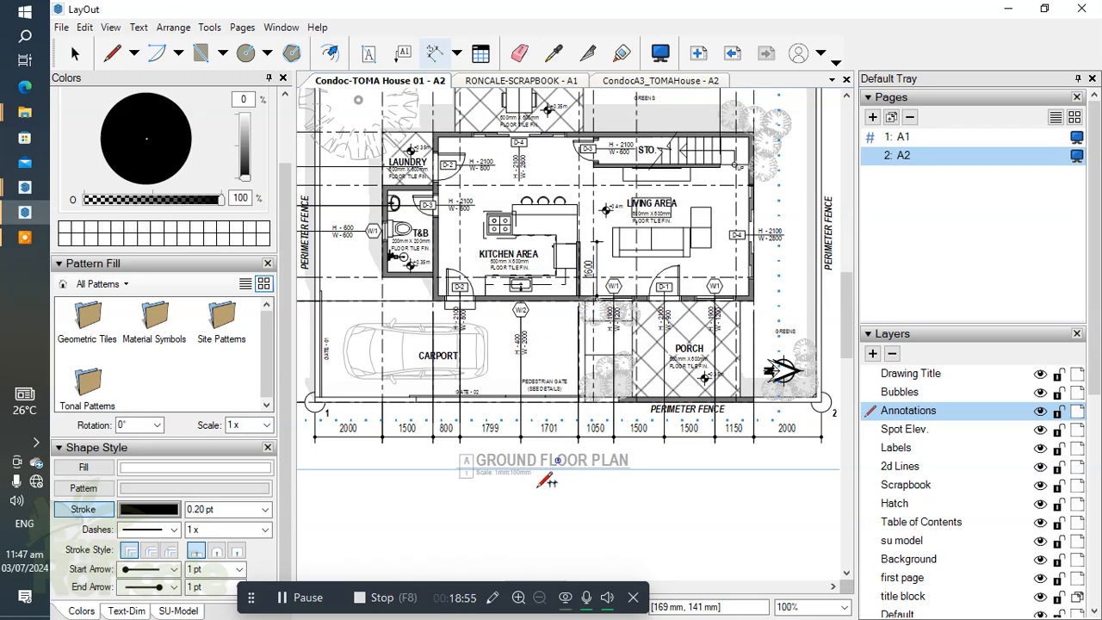
scroll(542, 481, down, 1)
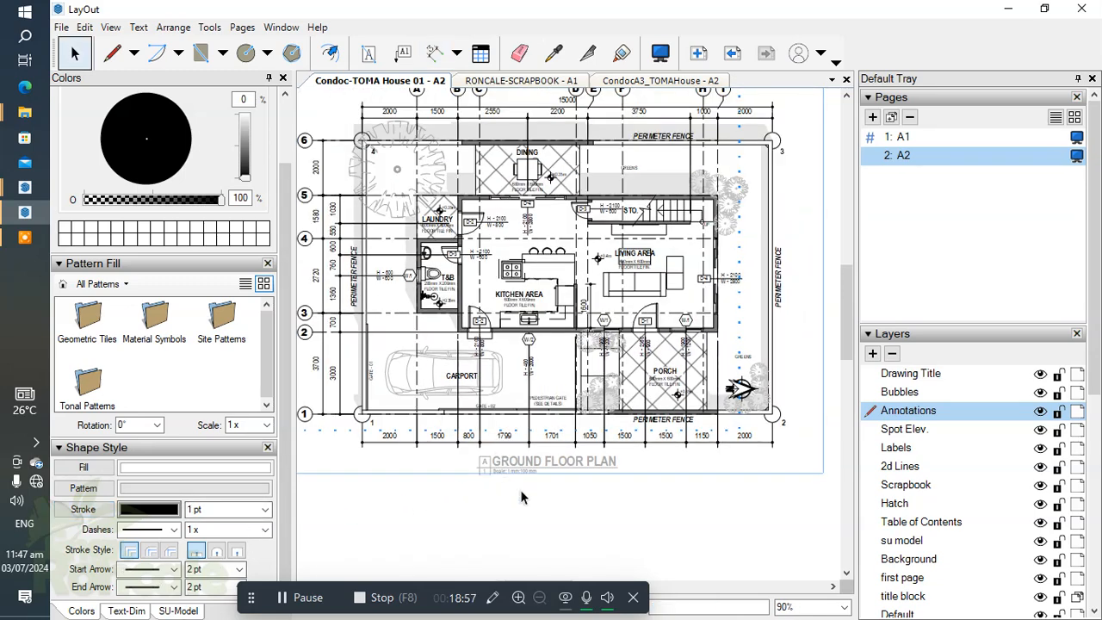
right_click(939, 415)
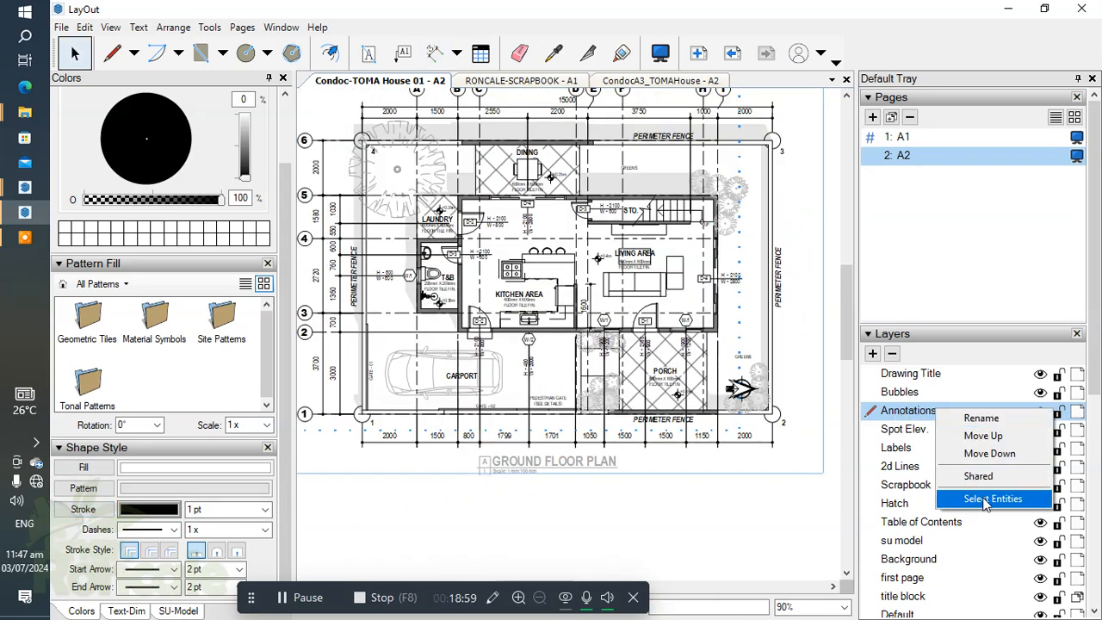
click(979, 500)
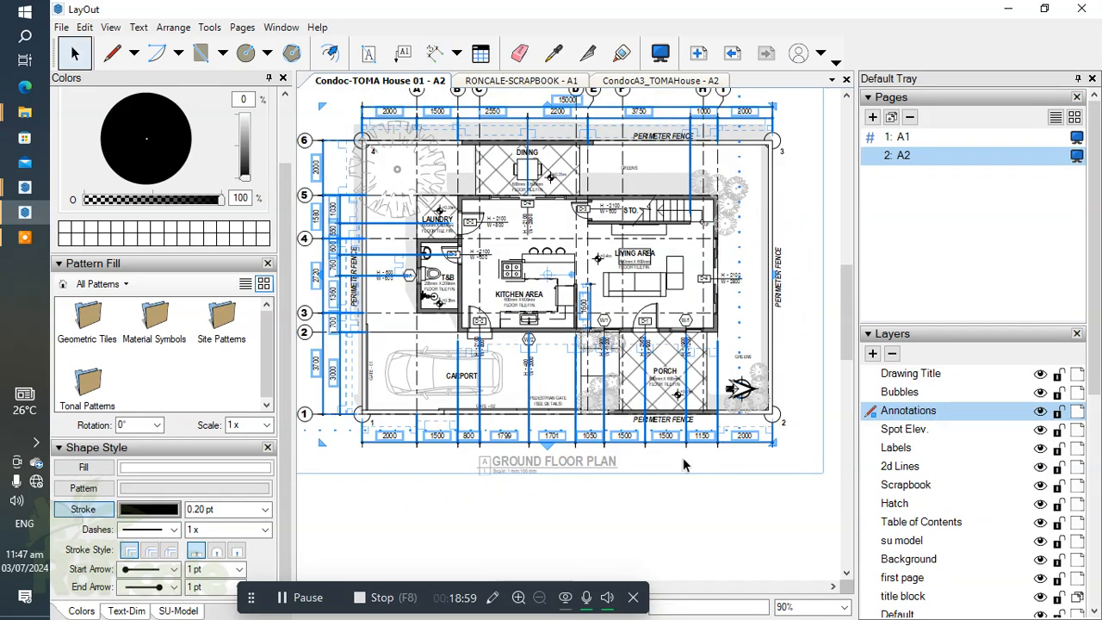
click(265, 510)
click(199, 577)
drag(456, 504, 535, 531)
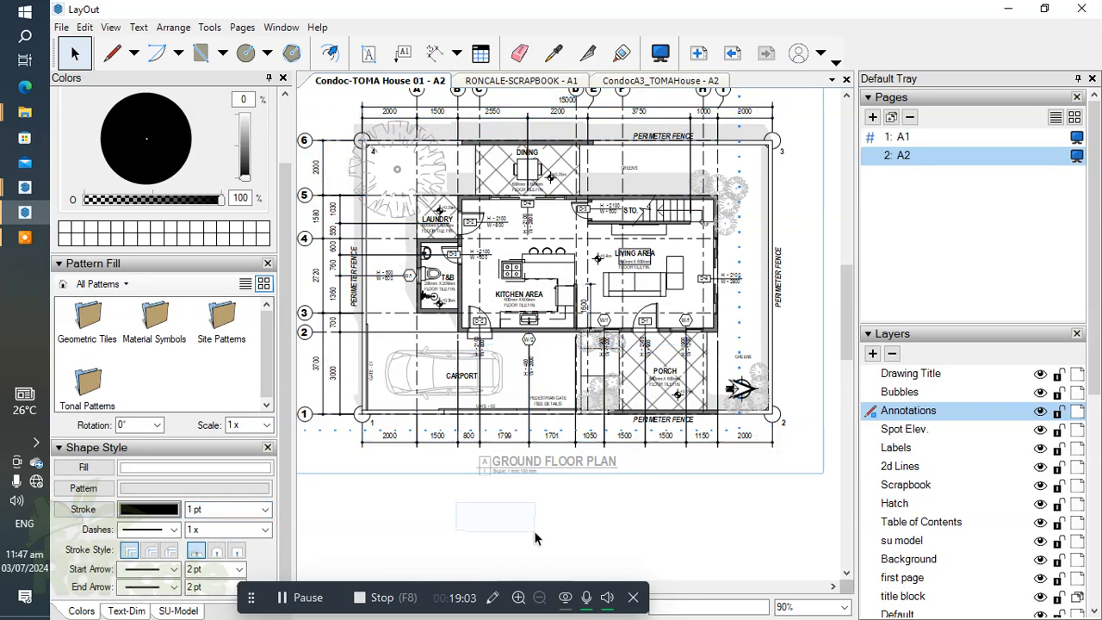
scroll(713, 443, up, 8)
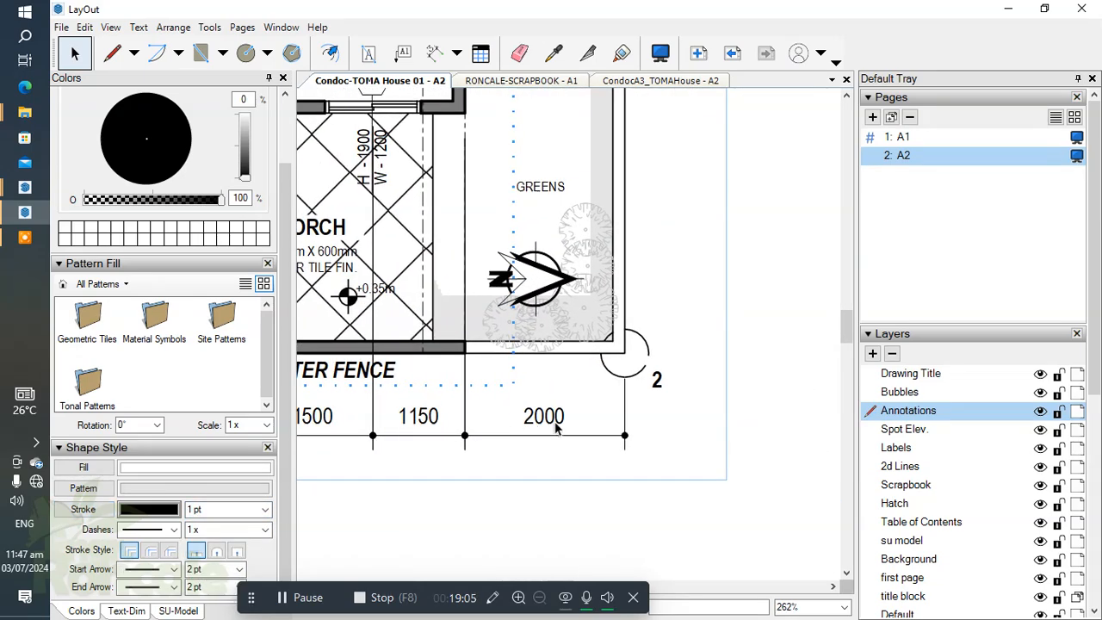
scroll(561, 432, down, 6)
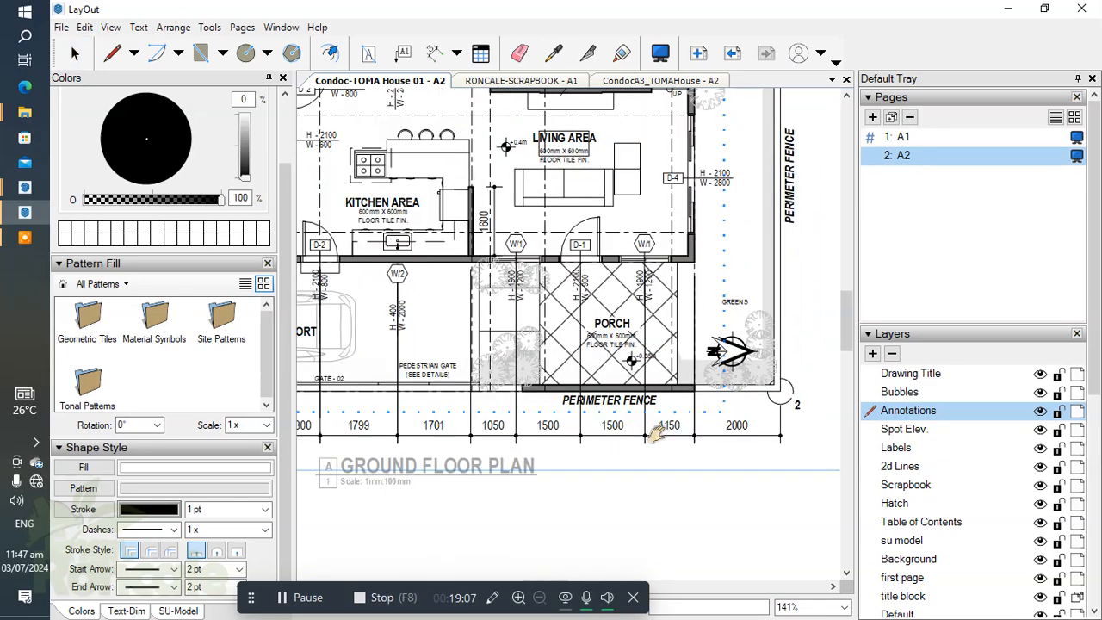
Step: Try to dimension the porch's width between its side edges, just inside the perimeter fence, with the tile hatch showing
scroll(607, 381, up, 3)
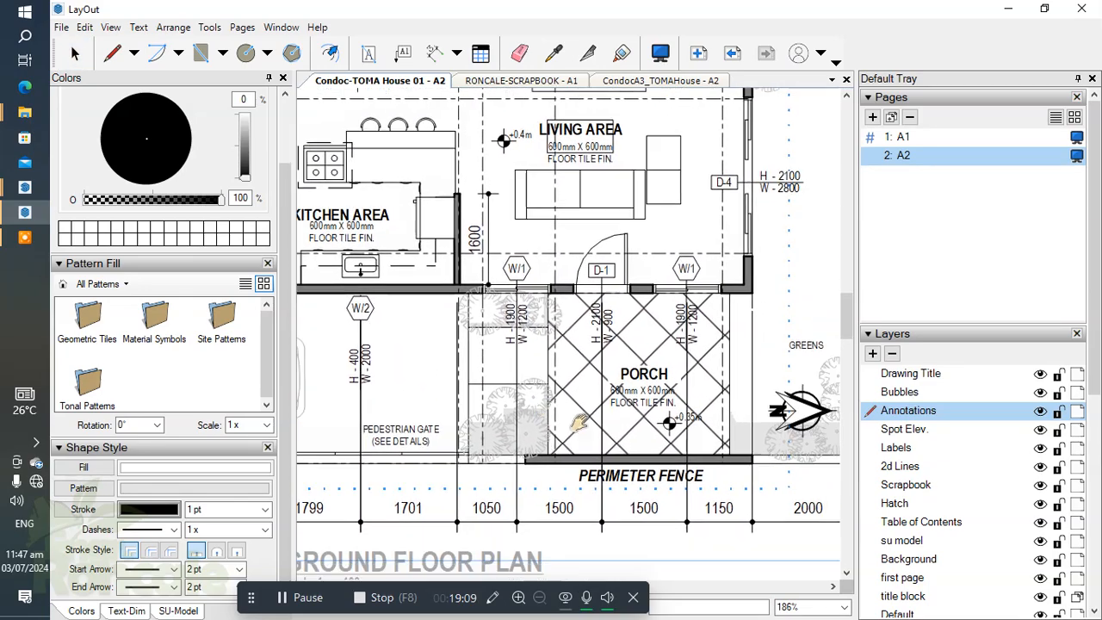
scroll(572, 442, up, 1)
middle_drag(572, 442, 512, 388)
scroll(490, 400, up, 1)
scroll(482, 401, down, 1)
scroll(474, 442, up, 3)
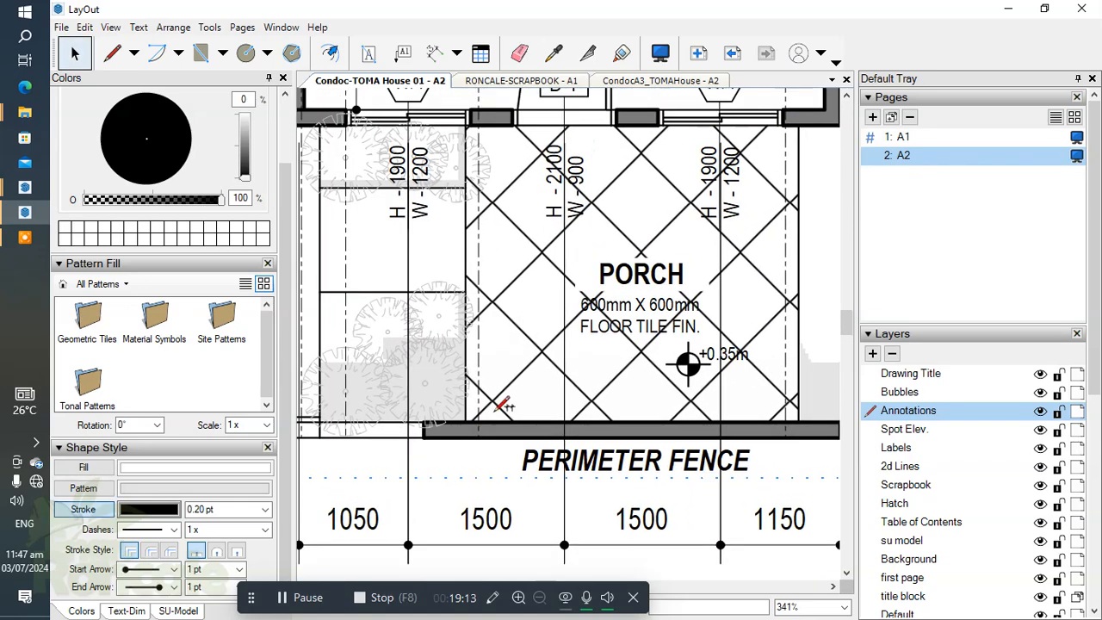
key(d)
middle_drag(439, 416, 431, 419)
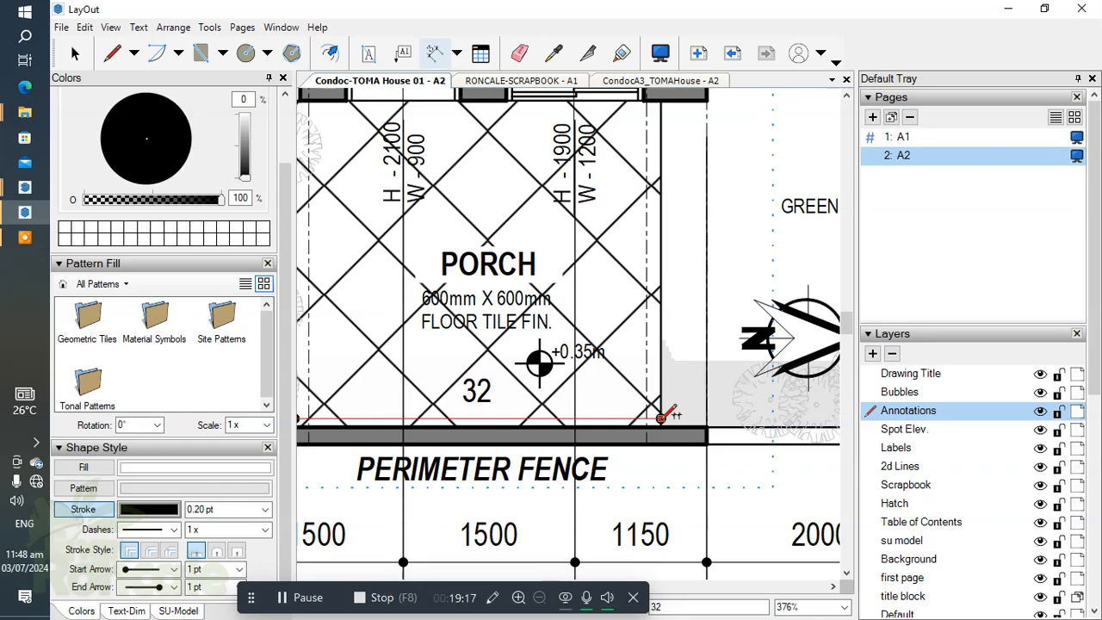
Step: Hide the Hatch layer and dimension the porch's full width horizontally between its side edges, just inside the perimeter fence
scroll(661, 418, down, 3)
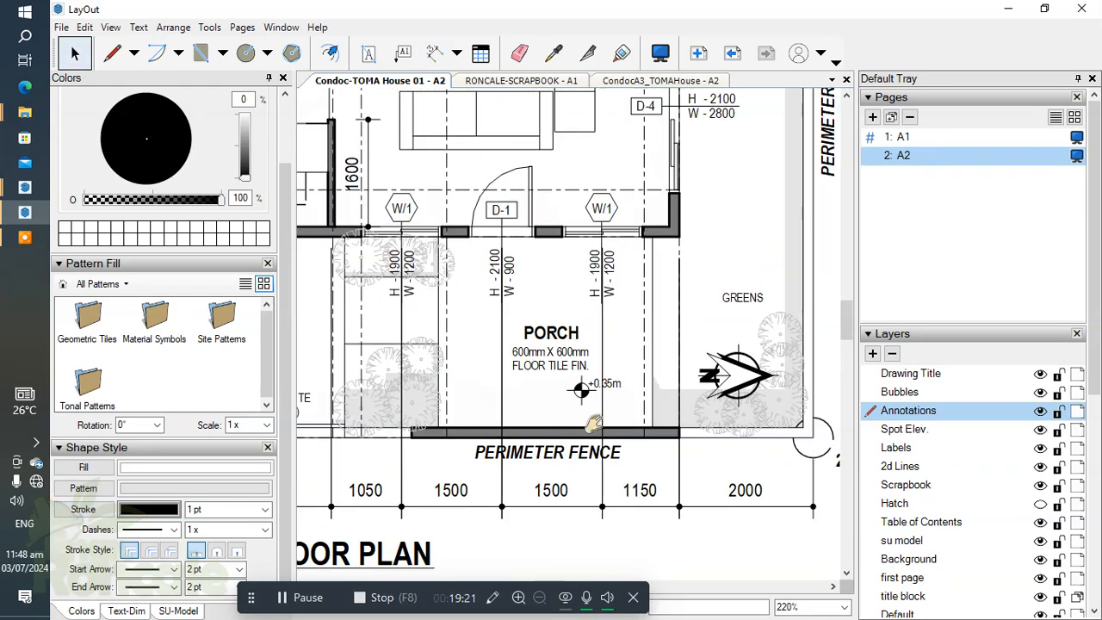
scroll(495, 428, up, 1)
middle_drag(495, 428, 498, 418)
scroll(466, 411, up, 2)
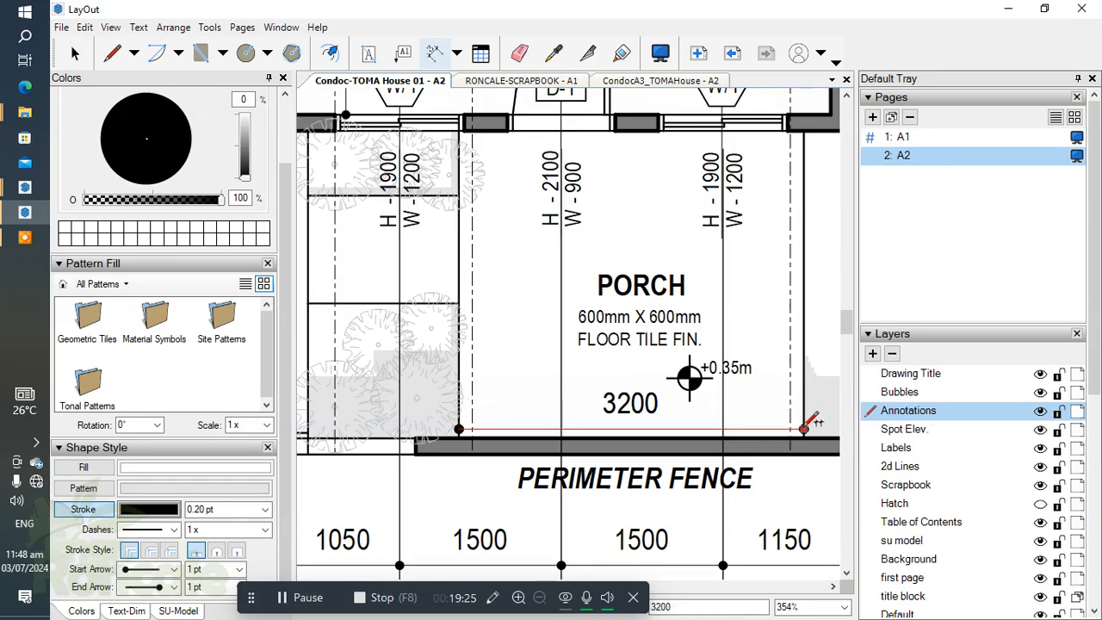
scroll(551, 358, down, 6)
middle_drag(659, 408, 661, 439)
mouse_move(647, 380)
middle_down()
mouse_move(757, 364)
mouse_move(693, 499)
middle_up()
middle_drag(650, 229, 657, 239)
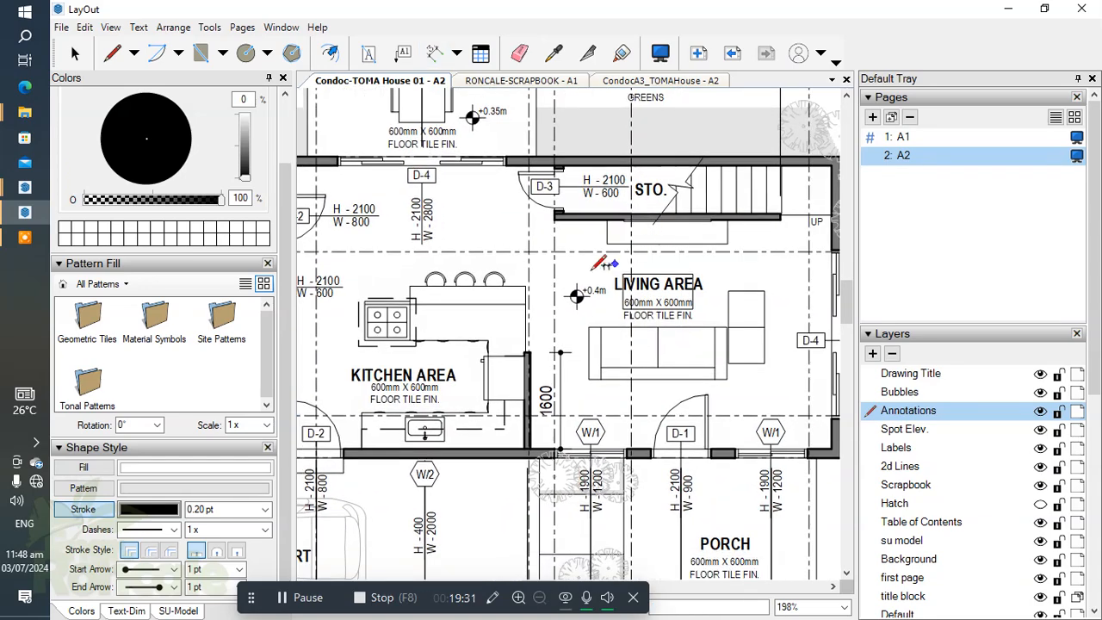
Step: Override the lower string's two dimension texts on either side of the W/2 window to read 1800 and 1700
scroll(560, 345, up, 2)
scroll(546, 360, up, 1)
scroll(551, 377, down, 2)
middle_drag(553, 379, 613, 215)
scroll(489, 306, up, 2)
scroll(508, 262, up, 2)
scroll(495, 257, down, 4)
middle_drag(563, 346, 600, 282)
scroll(494, 422, up, 1)
scroll(499, 418, up, 3)
key(space)
click(470, 433)
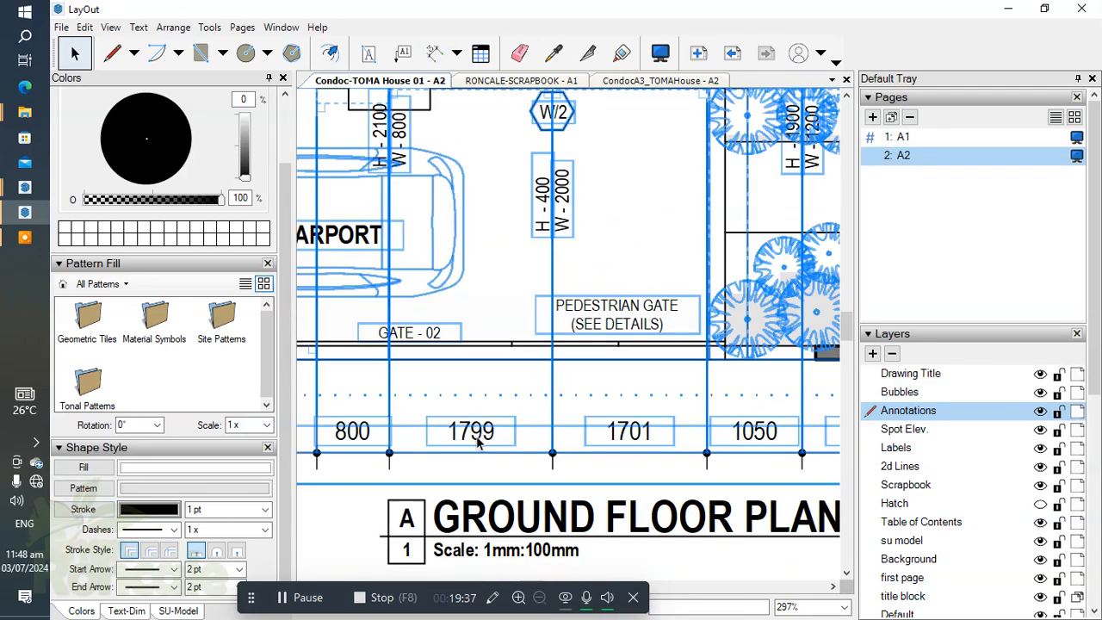
double_click(476, 432)
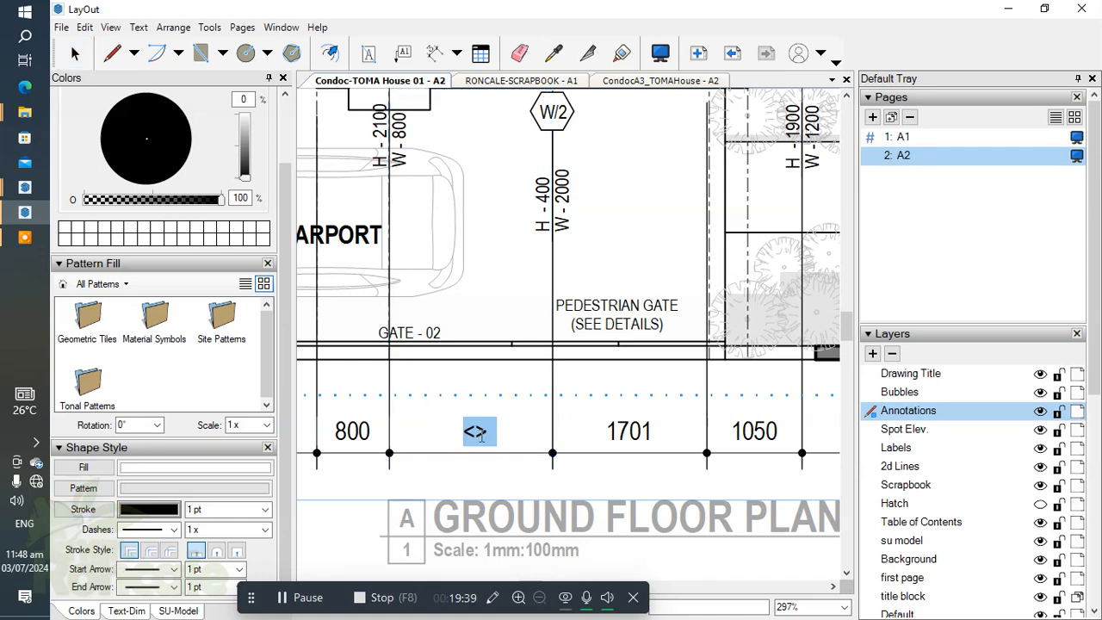
text(1800)
key(Escape)
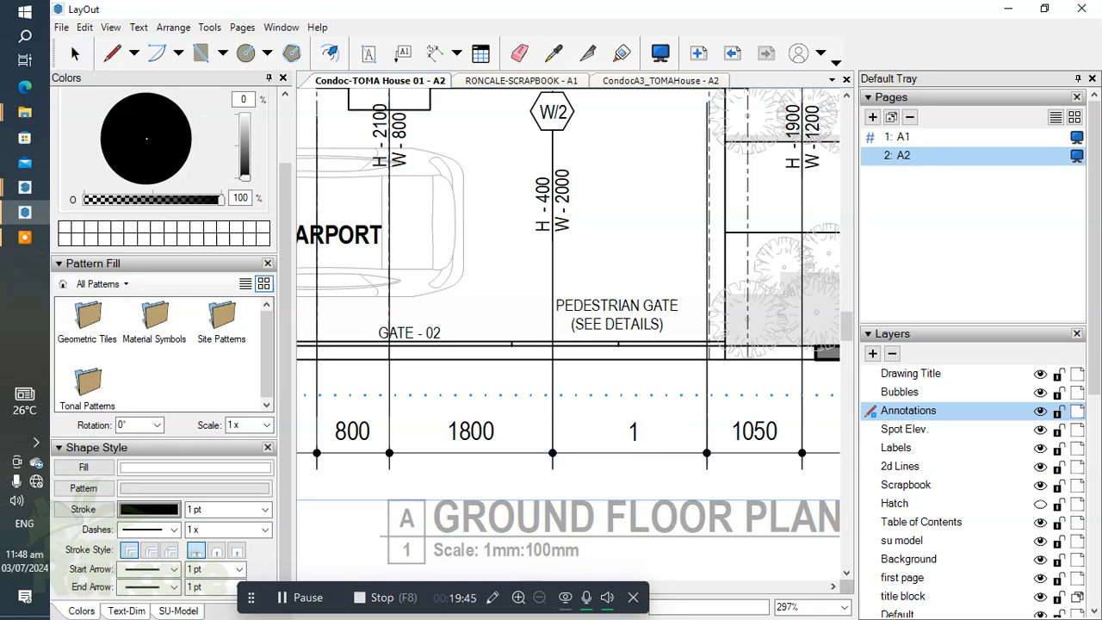
key(Escape)
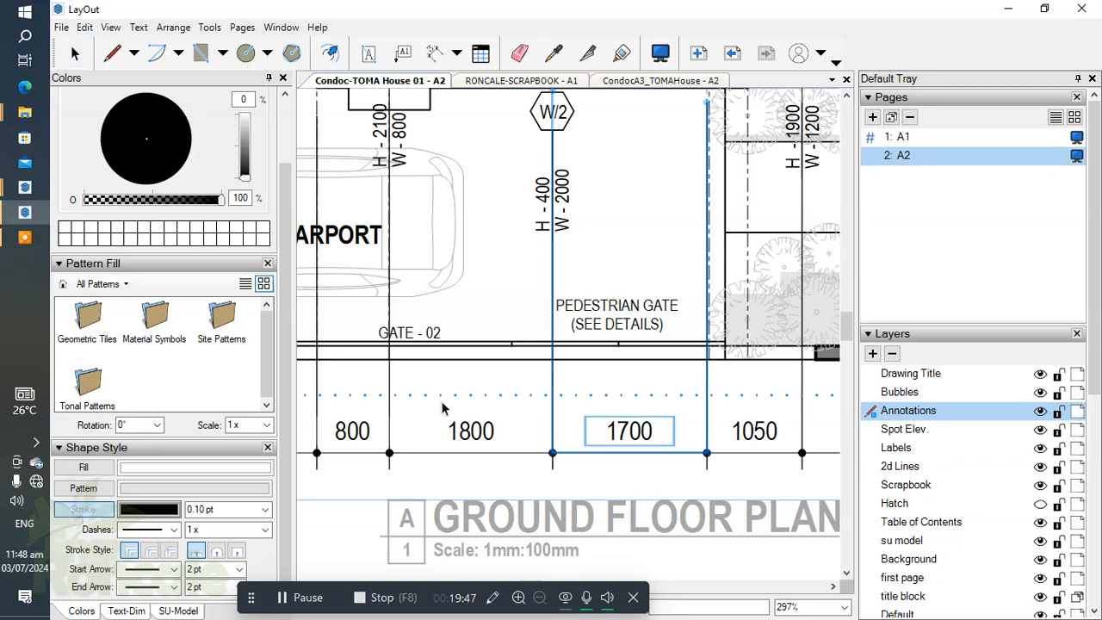
Step: Examine the dimension strings around the whole ground floor plan
scroll(578, 446, down, 4)
scroll(516, 438, down, 4)
scroll(609, 427, up, 4)
click(524, 413)
key(Down)
key(Down)
key(Down)
key(Down)
click(657, 489)
scroll(656, 490, down, 1)
middle_drag(643, 496, 657, 463)
scroll(641, 489, down, 4)
scroll(565, 372, up, 2)
scroll(572, 422, down, 2)
scroll(611, 127, up, 2)
scroll(608, 126, up, 1)
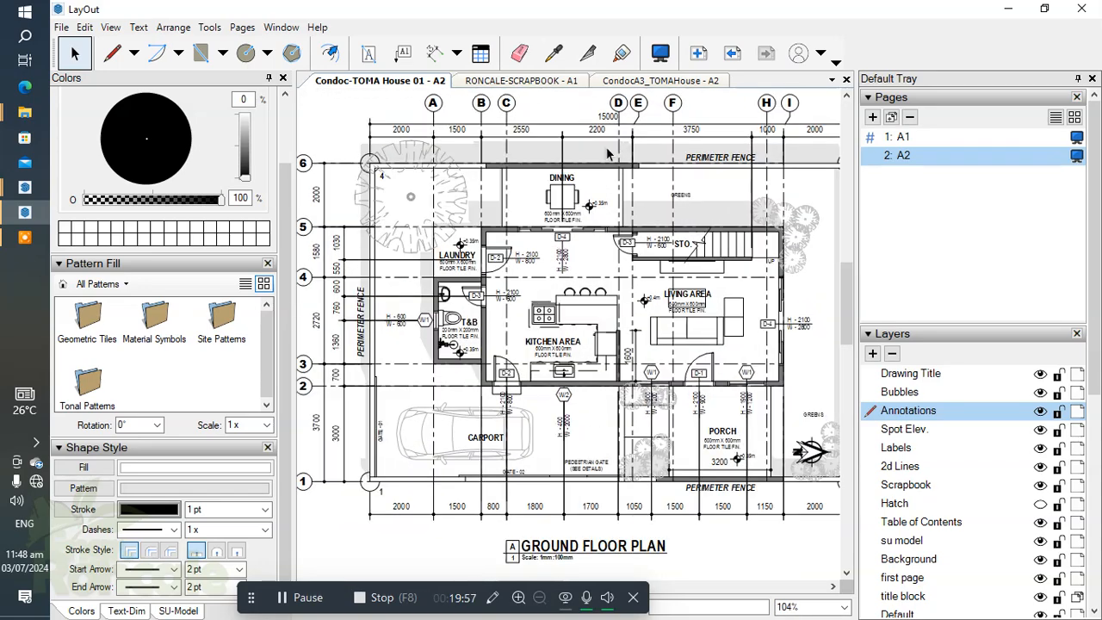
Step: Dimension vertically from fence corner 3 to the house's rear wall outer face, placing the dimension outside the side perimeter fence
middle_drag(638, 399, 620, 379)
middle_drag(724, 403, 594, 440)
scroll(728, 177, up, 3)
middle_drag(694, 194, 675, 242)
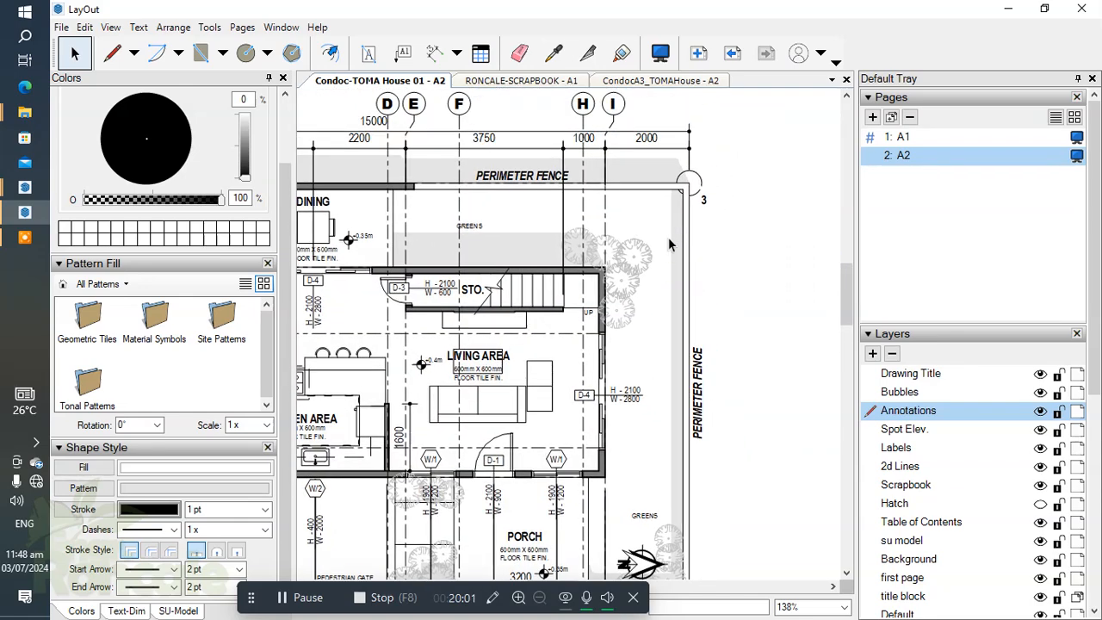
key(ctrl+a)
double_click(615, 265)
scroll(703, 181, up, 5)
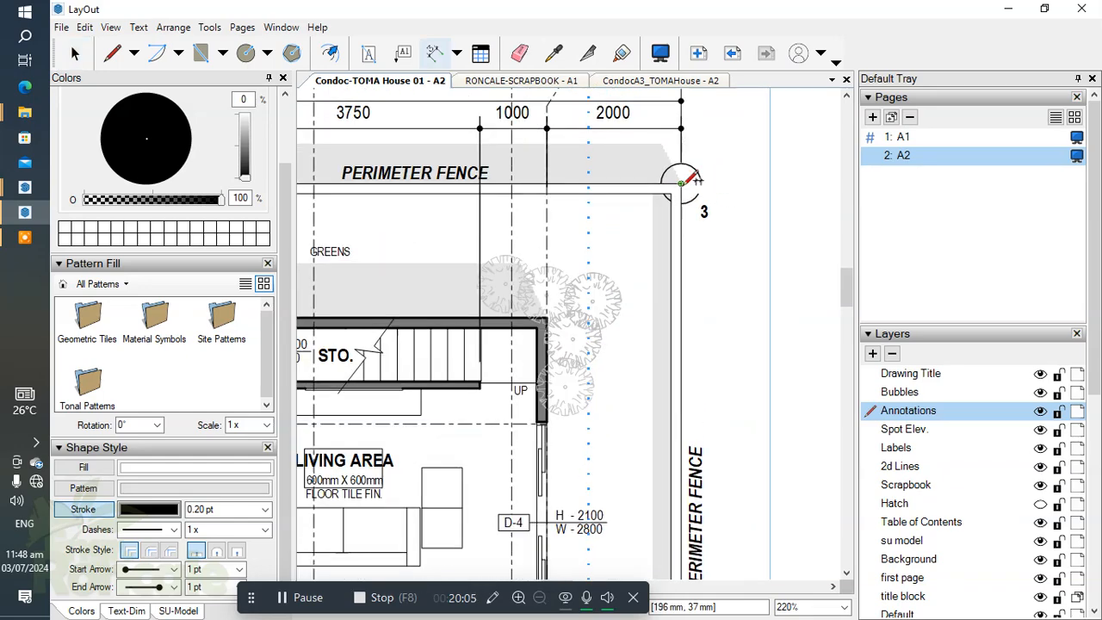
scroll(543, 315, up, 4)
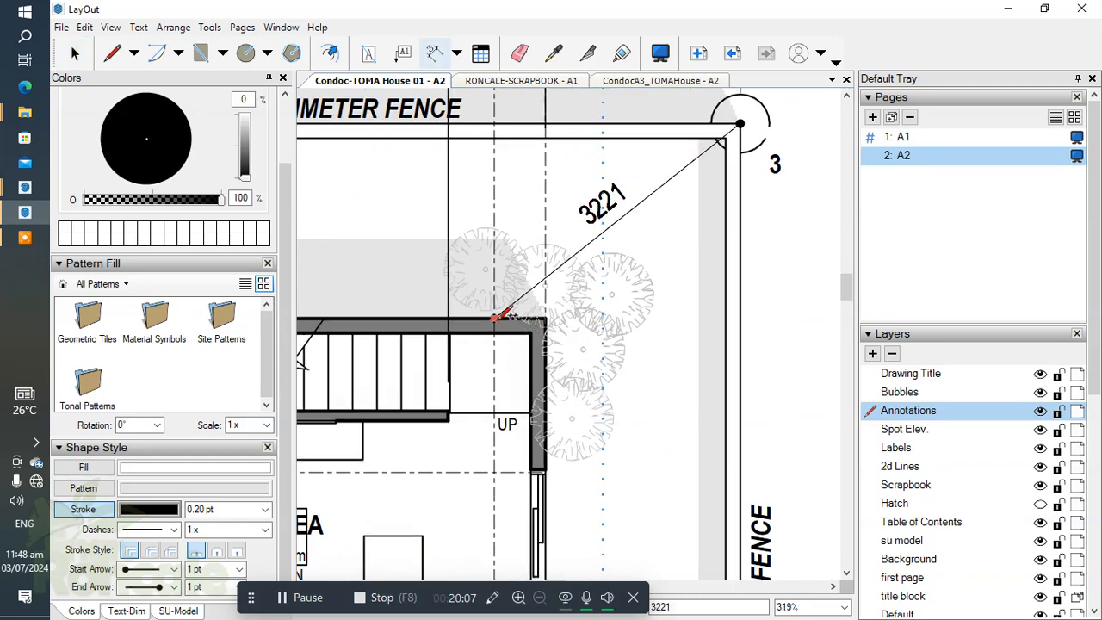
scroll(538, 323, down, 2)
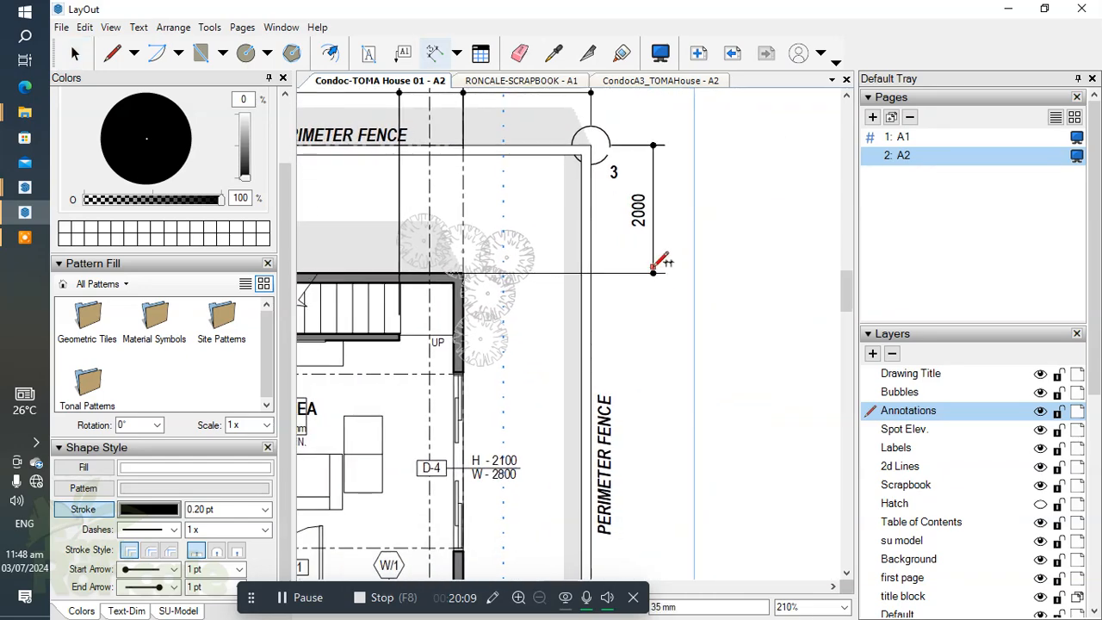
Step: Try to continue the side dimension string from the rear wall's outer face to the end of the staircase wall
middle_drag(631, 335, 694, 257)
scroll(482, 261, up, 5)
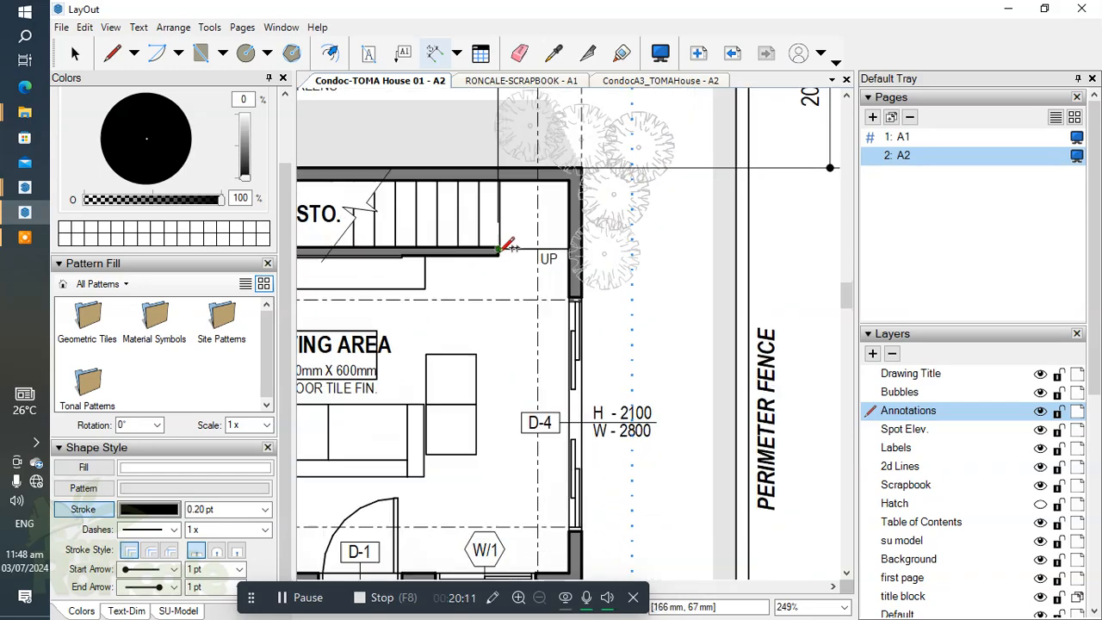
scroll(506, 249, down, 6)
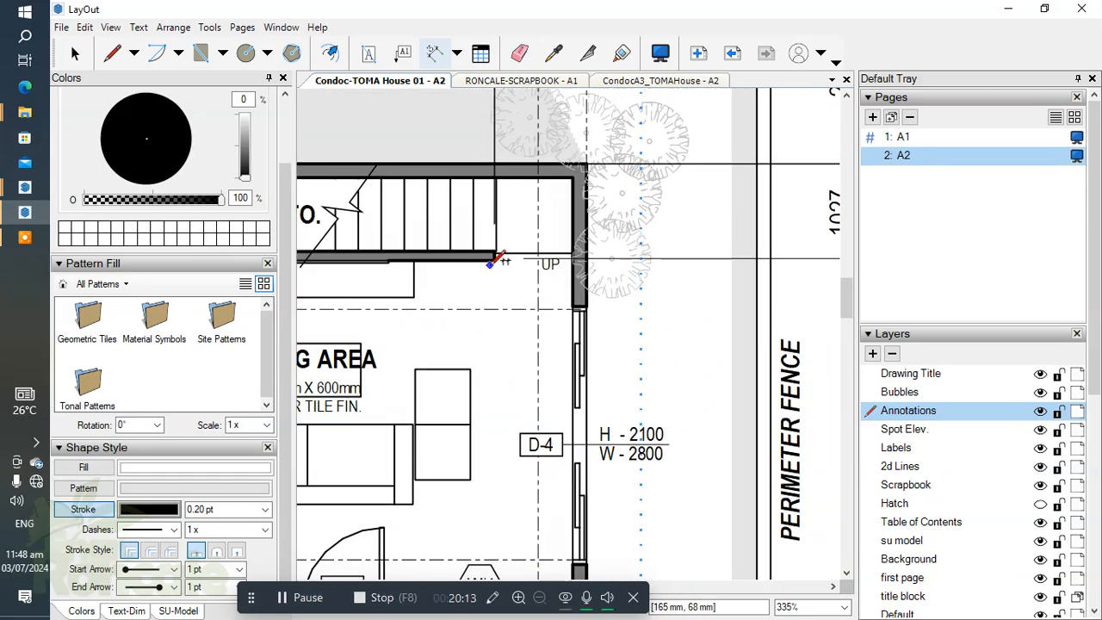
scroll(731, 234, up, 3)
key(ctrl+z)
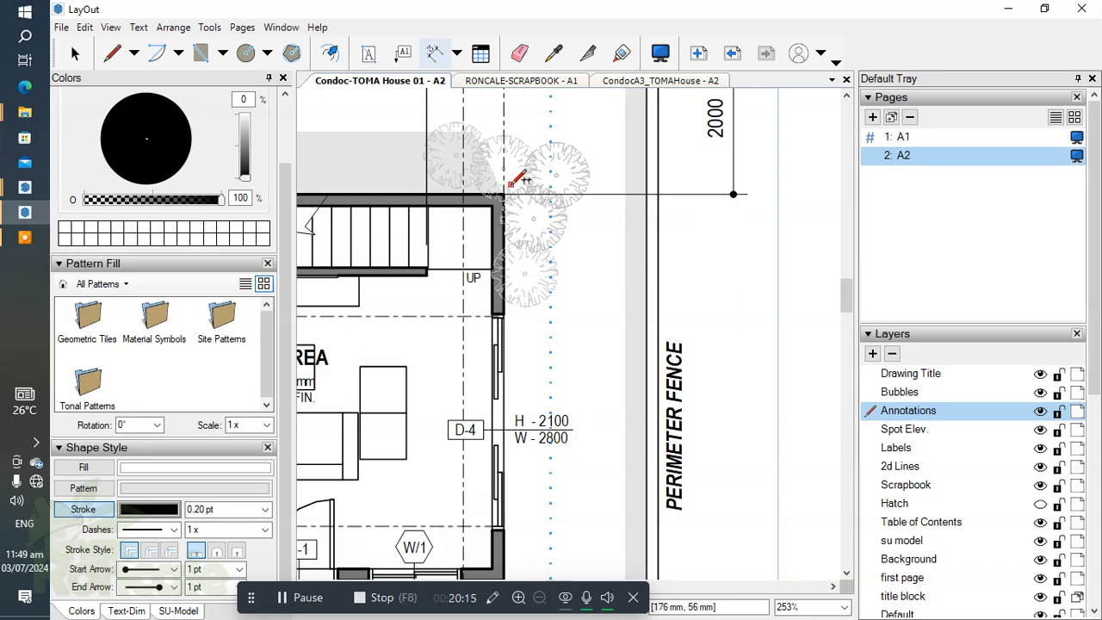
click(428, 273)
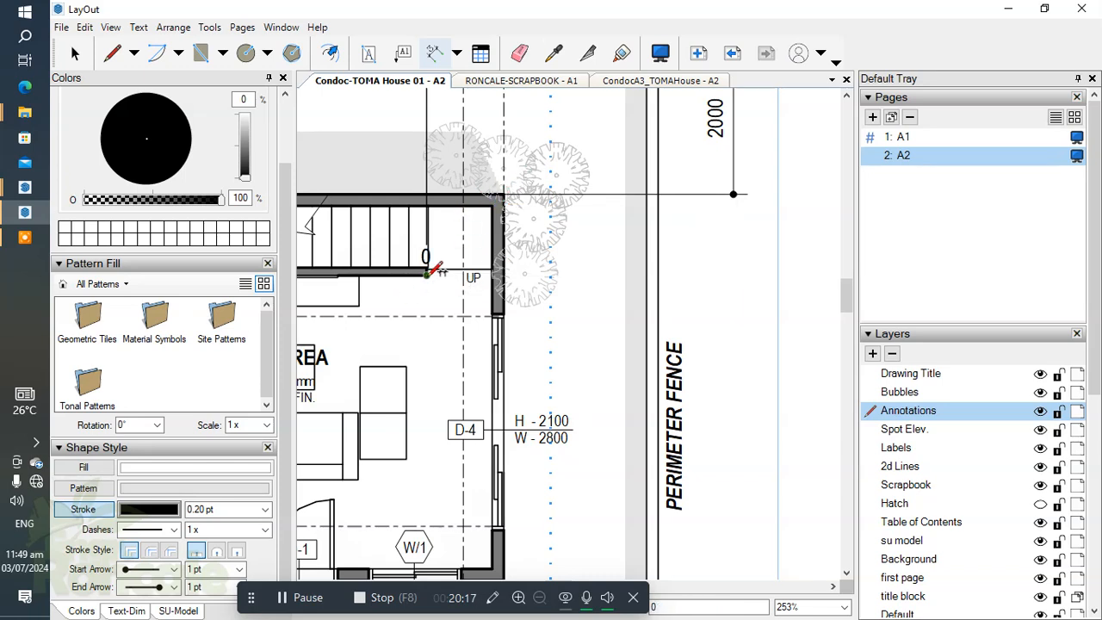
key(Escape)
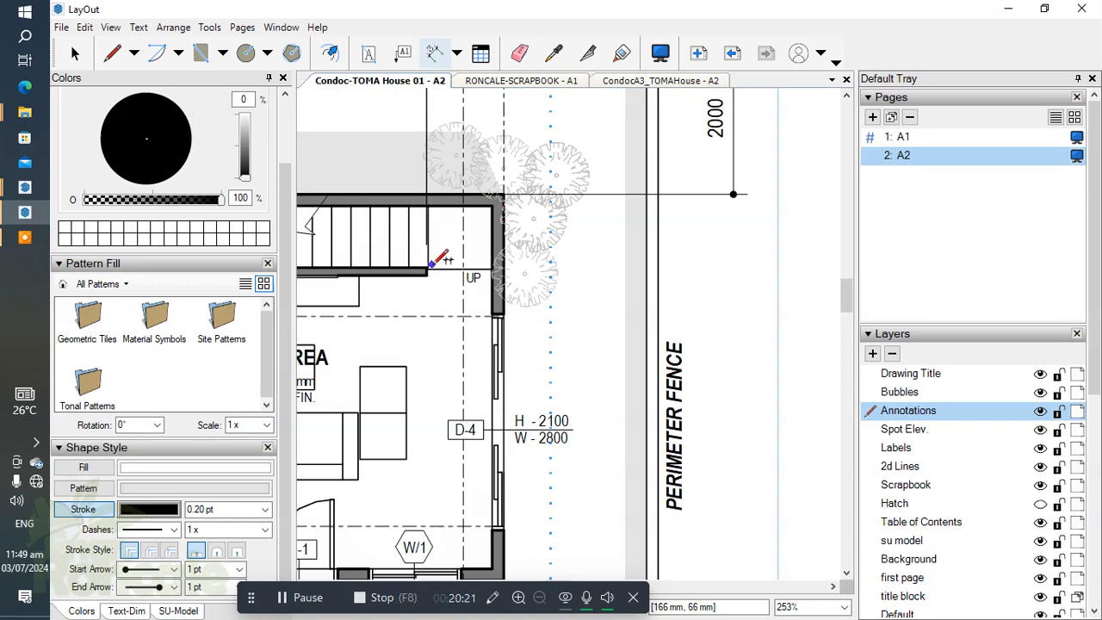
scroll(438, 258, up, 2)
click(439, 269)
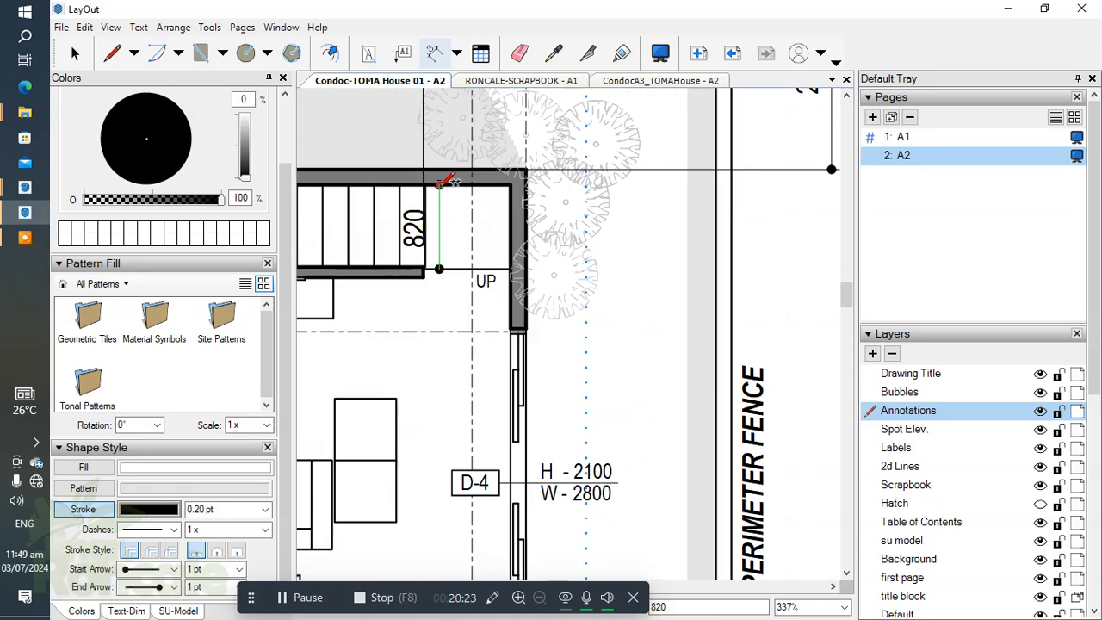
scroll(440, 183, up, 3)
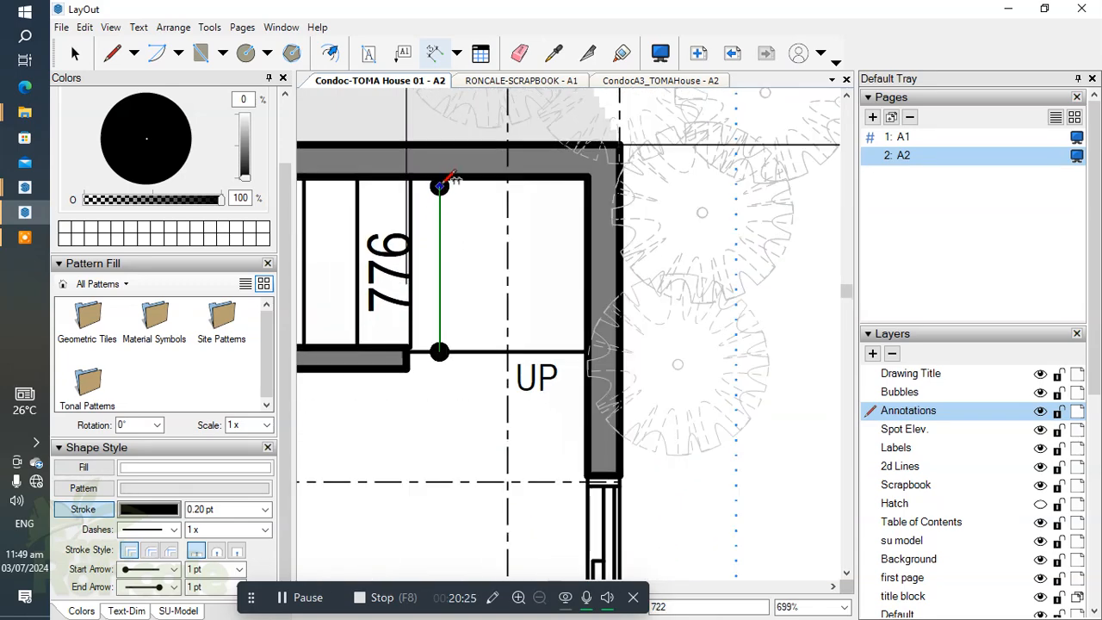
key(Escape)
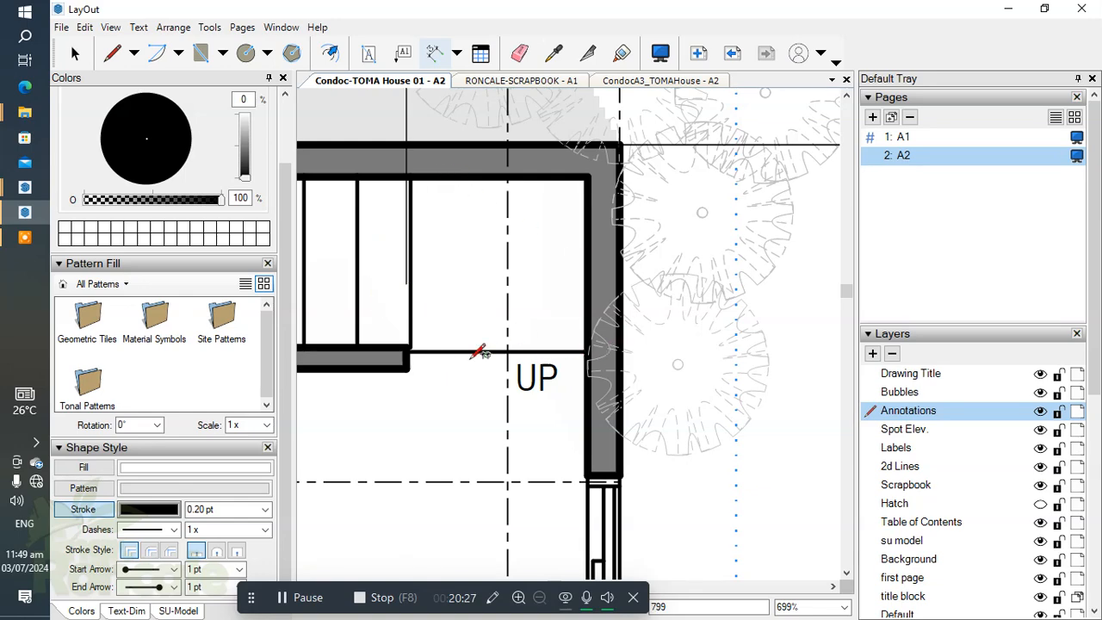
Step: Try to dimension the staircase's clear width between its side wall and the rear wall's inner face
scroll(378, 348, up, 2)
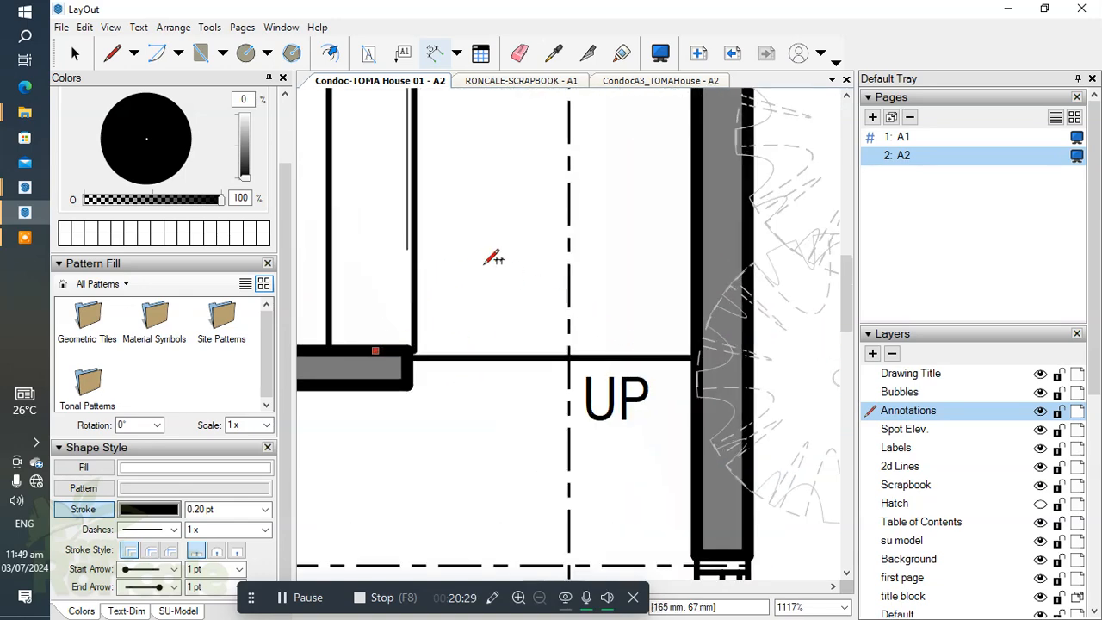
scroll(491, 253, down, 5)
scroll(526, 280, up, 3)
scroll(530, 290, up, 4)
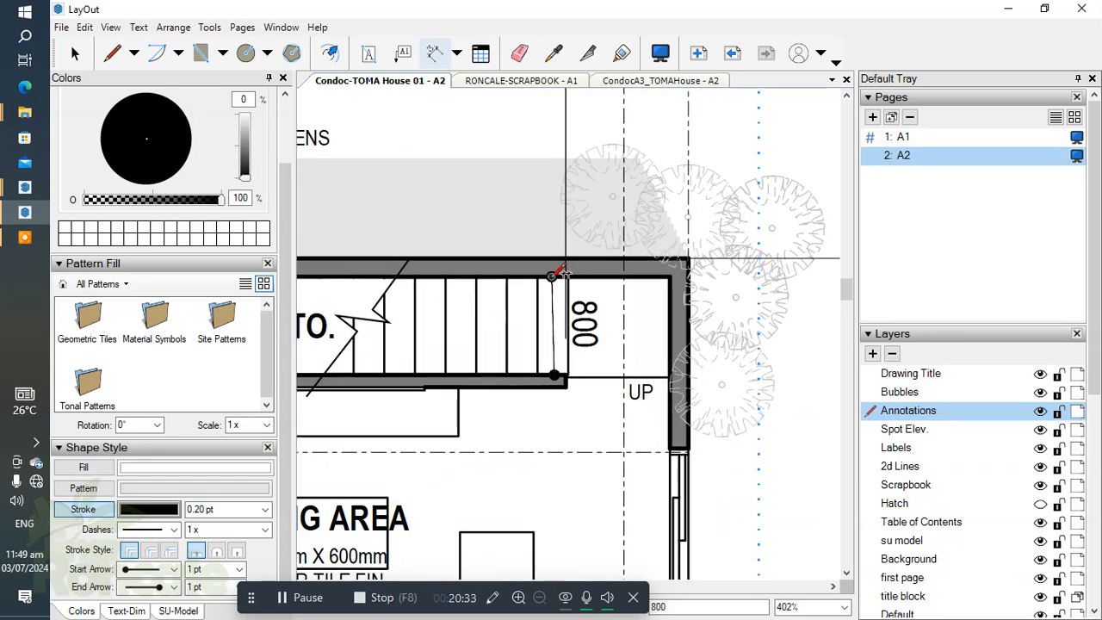
click(552, 276)
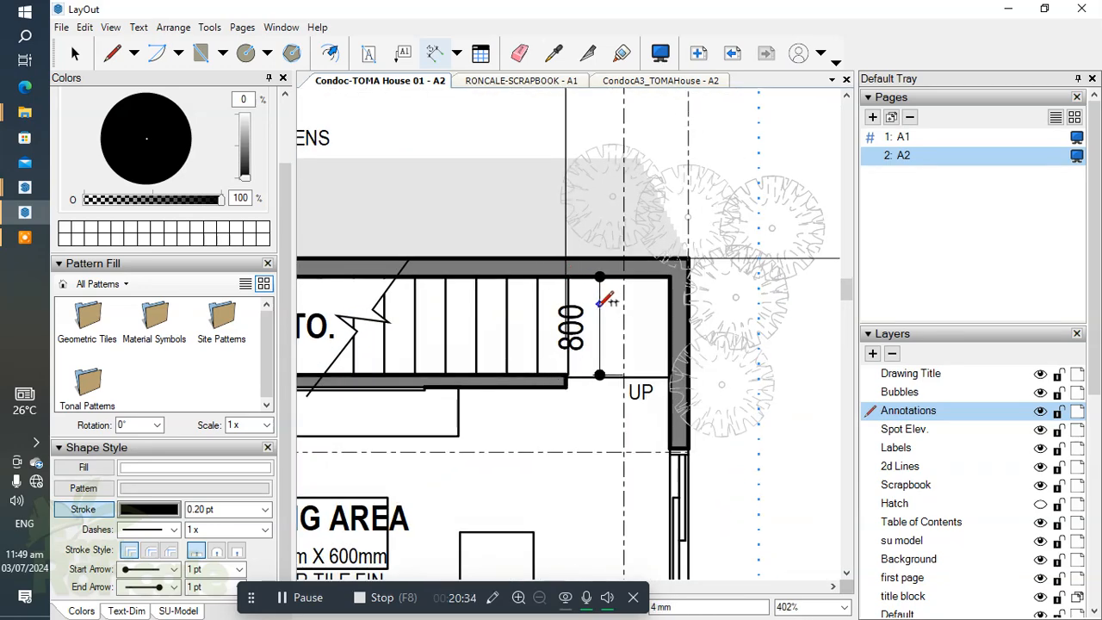
scroll(543, 323, down, 3)
key(Escape)
scroll(547, 355, up, 2)
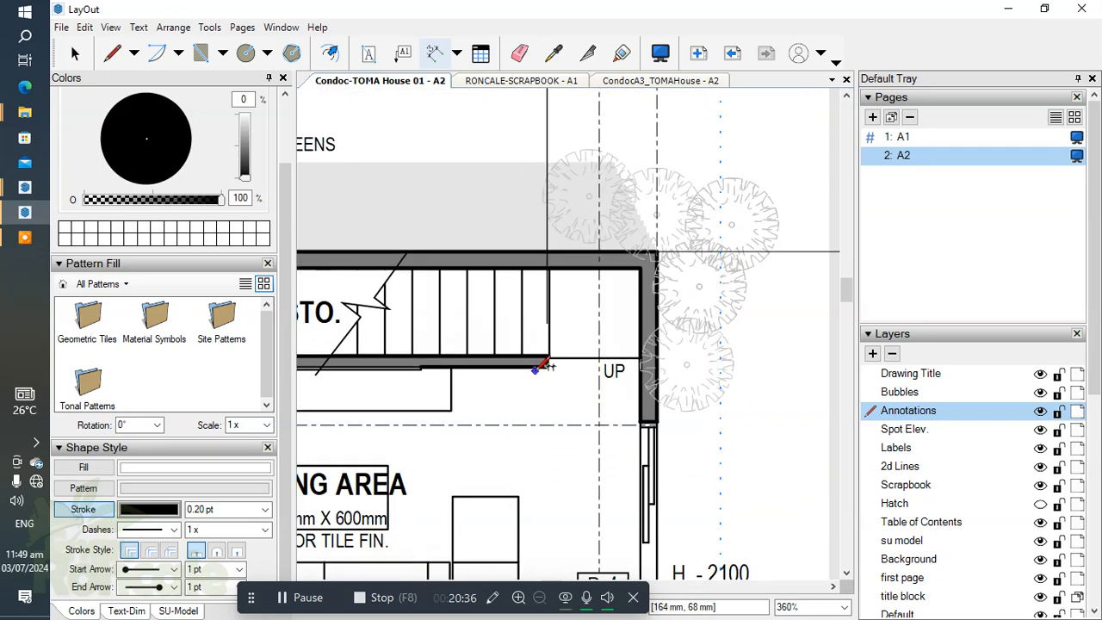
Step: Dimension from the staircase wall's outer face to the rear wall's outer face, aligned with the side string outside the fence
click(538, 365)
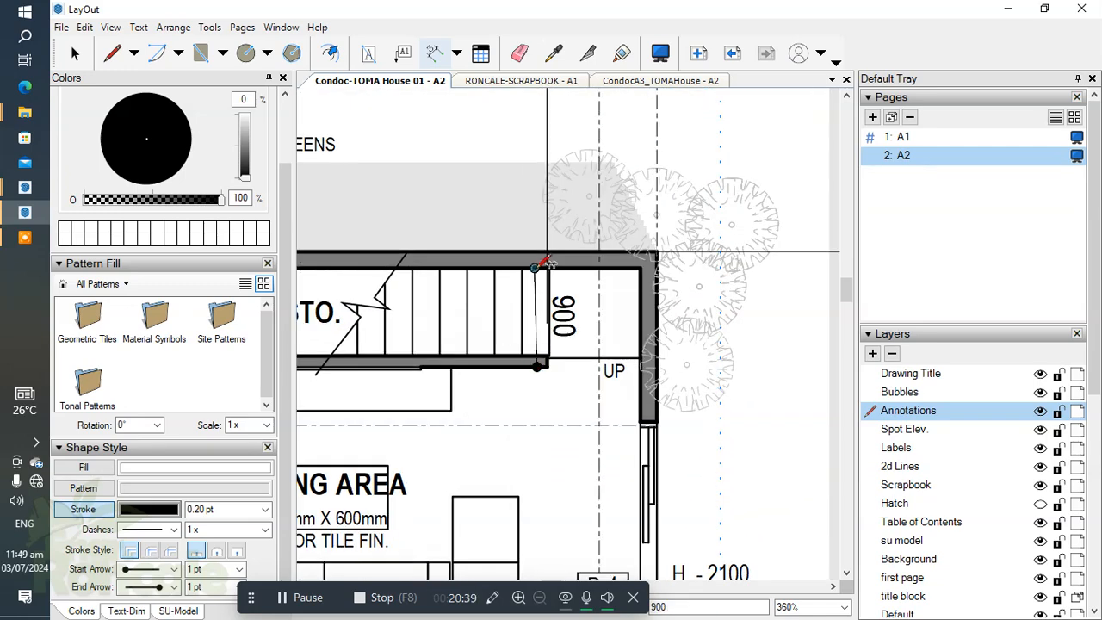
click(537, 250)
scroll(517, 263, down, 3)
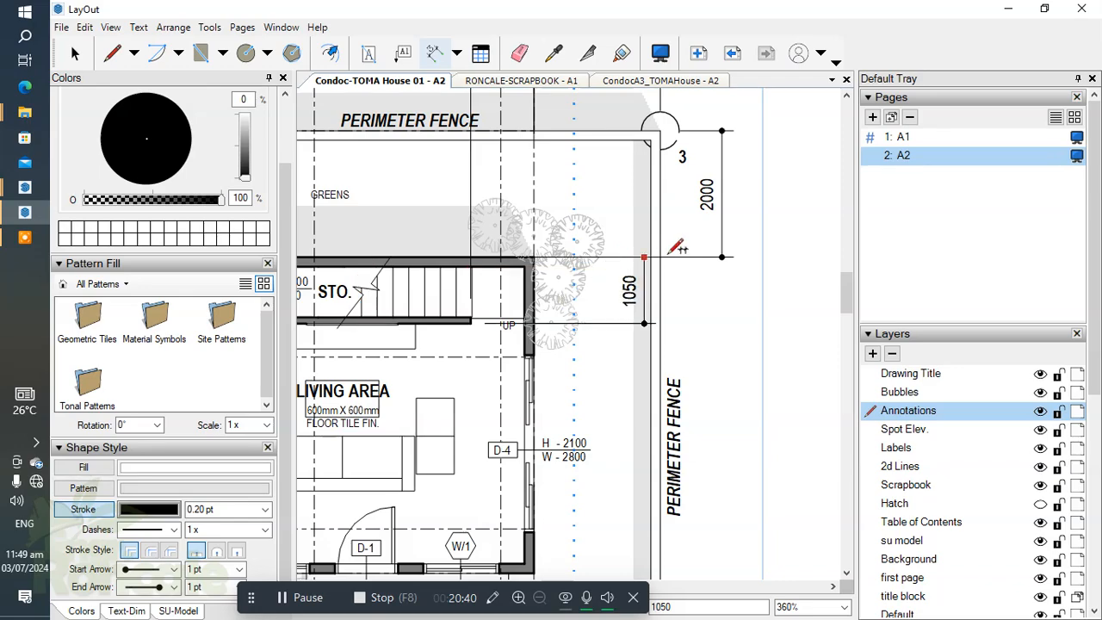
click(714, 232)
Step: Extend the side dimension string from the staircase wall to the centre of the living area's D-4 door, and hide the Bubbles layer
scroll(554, 314, down, 3)
middle_drag(556, 406, 555, 325)
scroll(552, 332, up, 5)
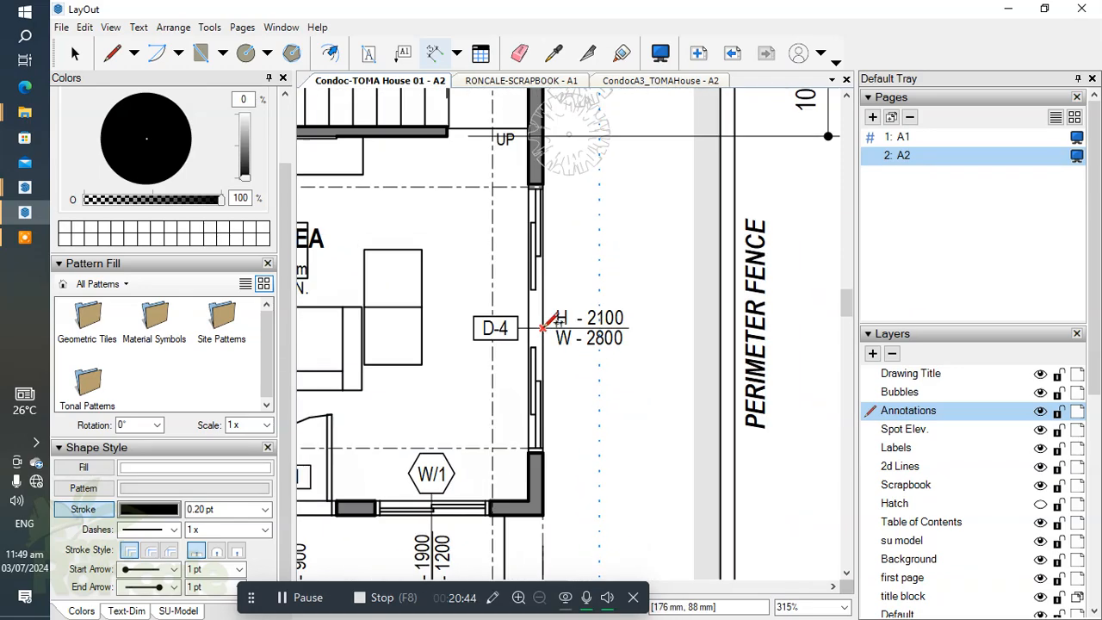
scroll(542, 325, up, 4)
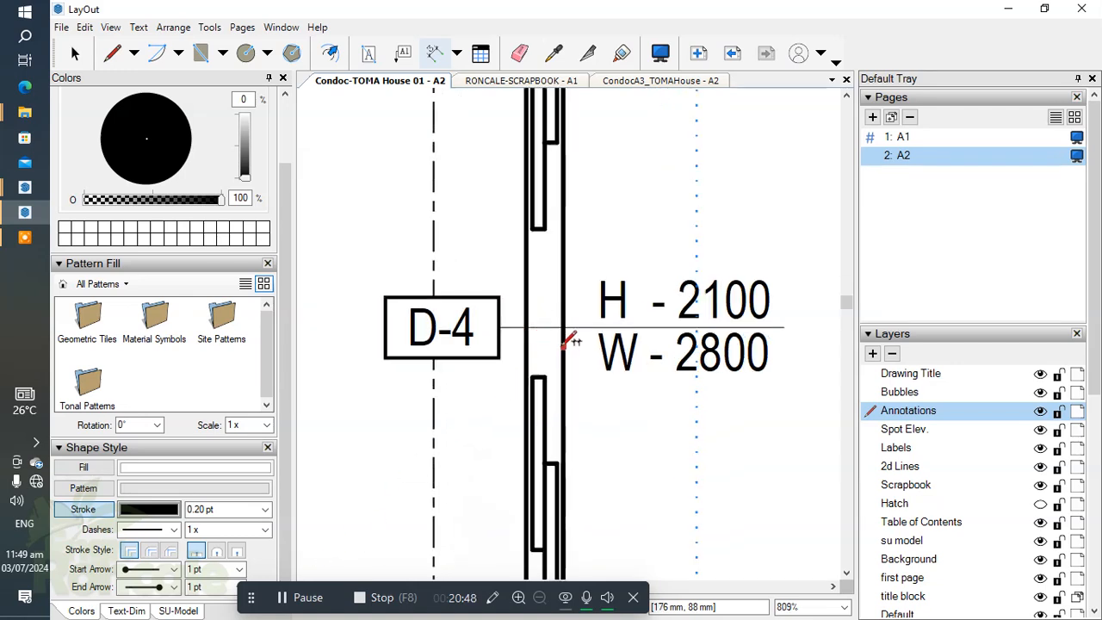
scroll(546, 362, down, 5)
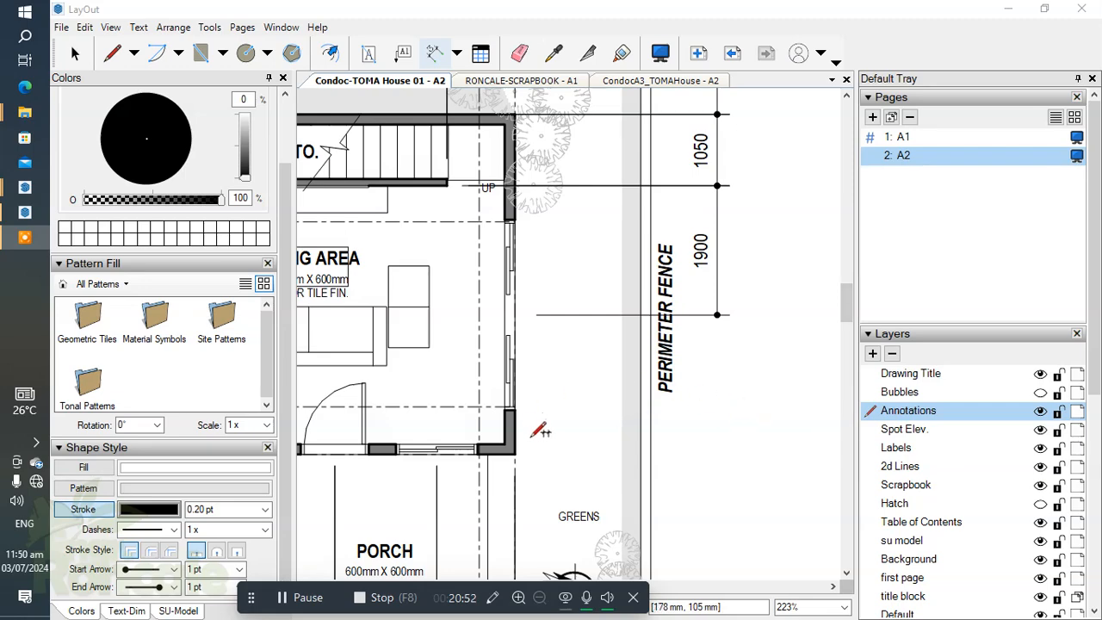
Step: Extend the side dimension string from the D-4 door's centre to the front wall's outer corner and on to fence corner 2
middle_drag(522, 455, 552, 416)
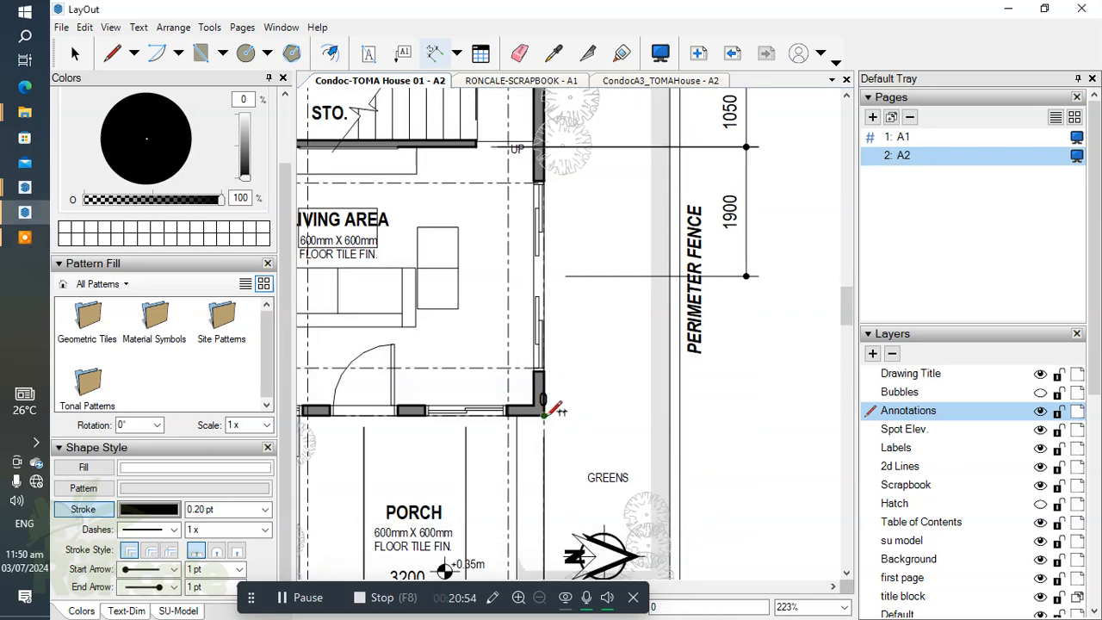
scroll(544, 415, down, 3)
scroll(679, 373, up, 2)
scroll(698, 376, up, 2)
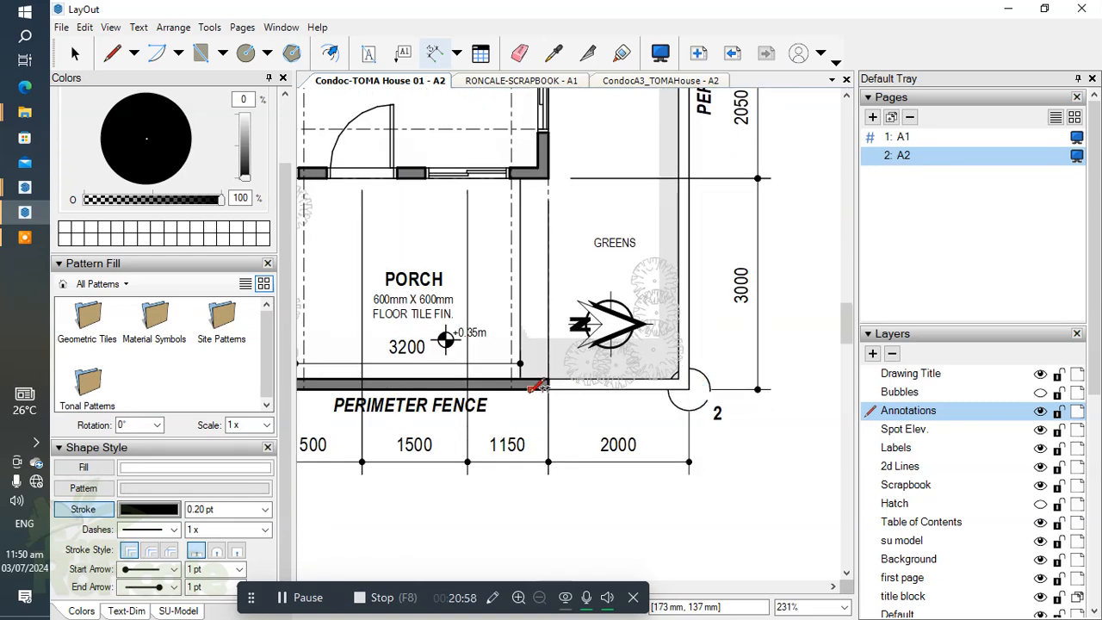
Step: Set the Linear Dimension tool's stroke width to 0.10 pt
scroll(613, 381, down, 2)
key(space)
click(264, 509)
click(432, 522)
key(d)
click(264, 509)
click(200, 526)
click(516, 508)
click(566, 527)
key(Escape)
Step: Add an overall vertical dimension from fence corner 3 to fence corner 2, just outside the side dimension string
middle_drag(708, 441, 692, 582)
scroll(608, 153, up, 4)
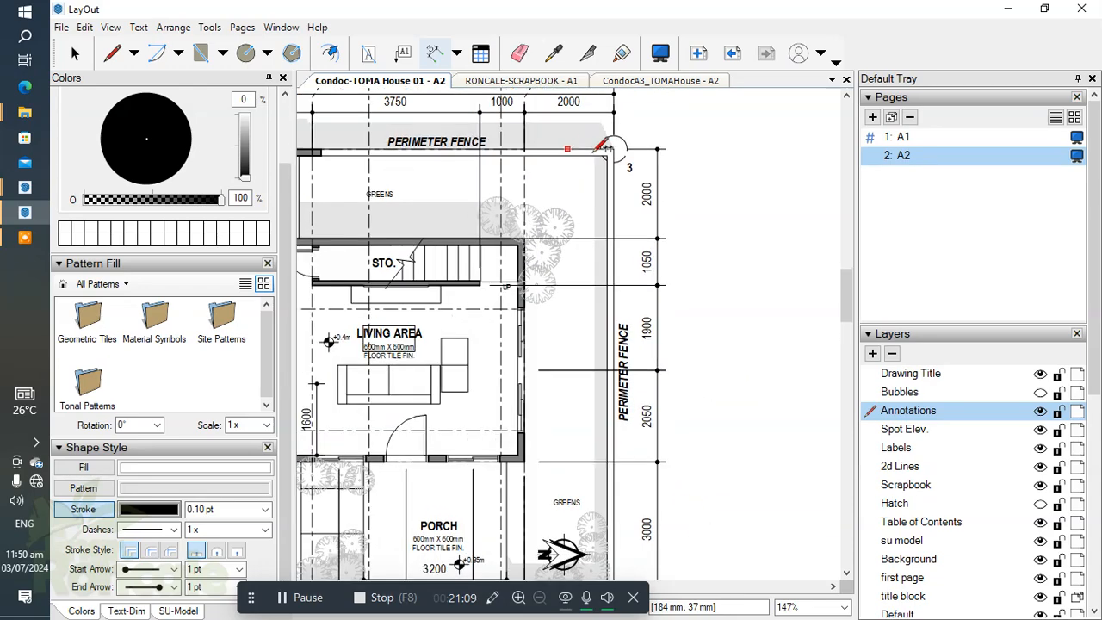
scroll(618, 148, down, 5)
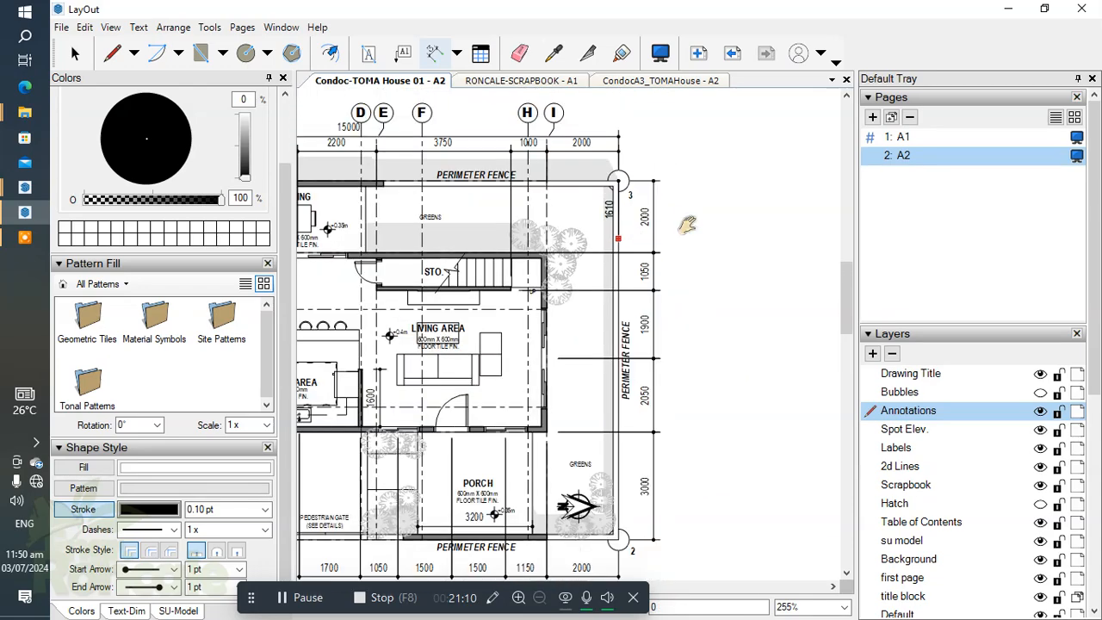
scroll(652, 394, up, 4)
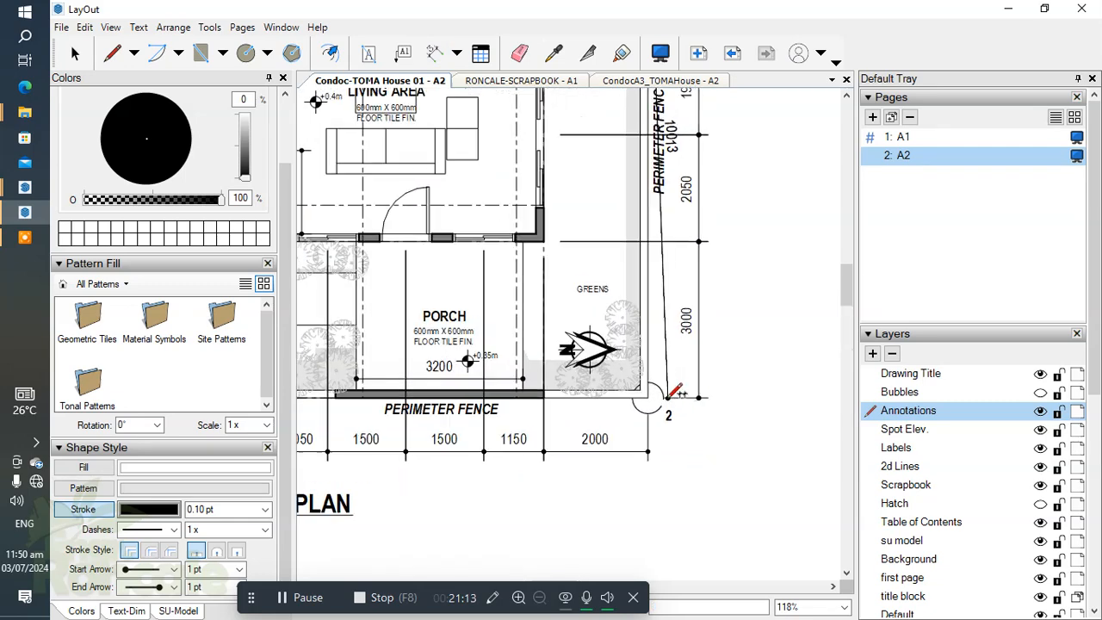
scroll(707, 397, down, 2)
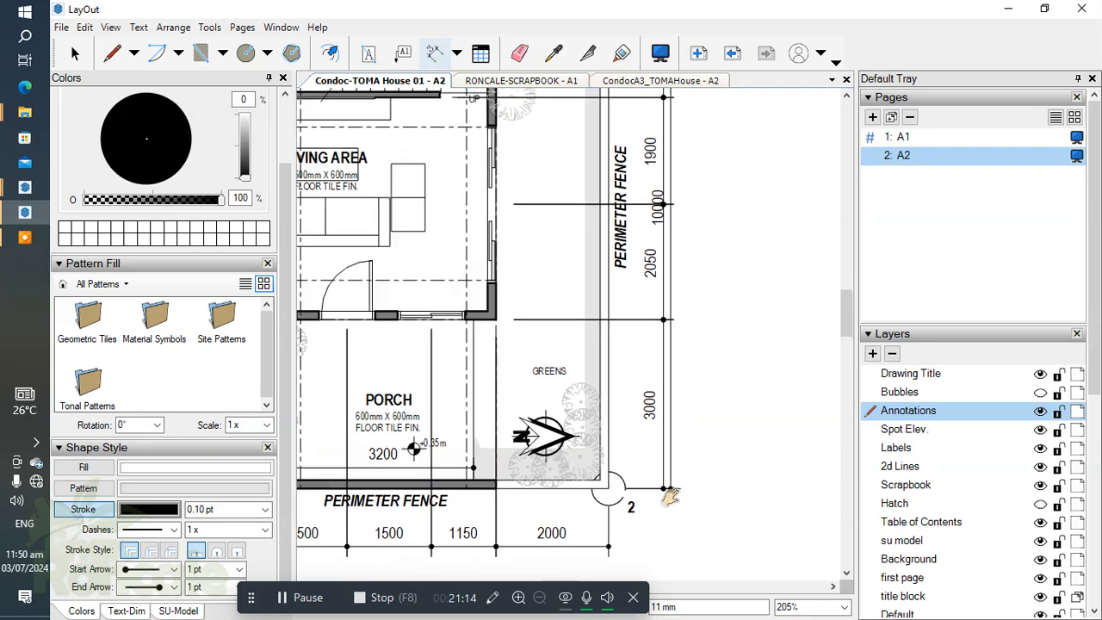
Step: Delete all selectable entities on the Annotations layer from the ground floor plan sheet
scroll(589, 355, down, 3)
key(space)
right_click(933, 414)
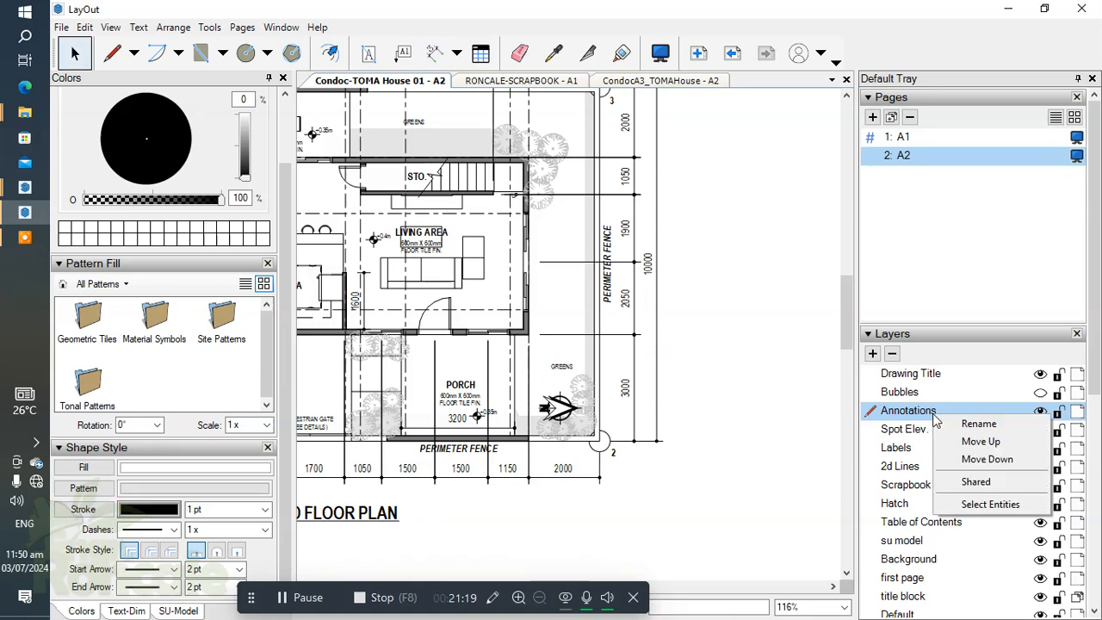
click(982, 510)
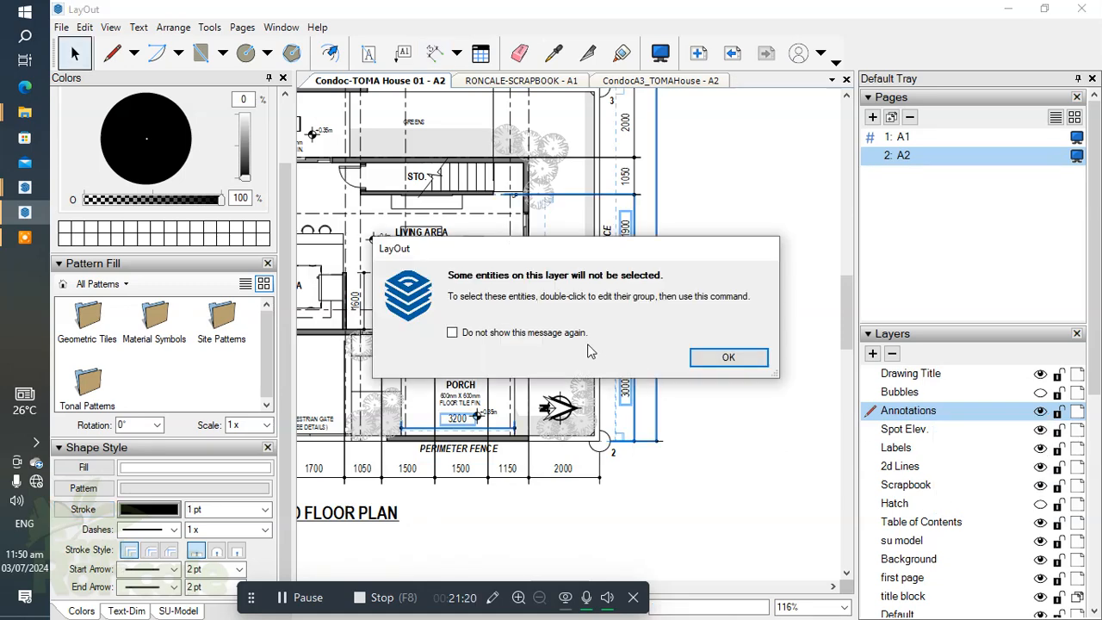
click(727, 358)
scroll(716, 364, down, 4)
scroll(708, 355, down, 1)
scroll(711, 345, up, 5)
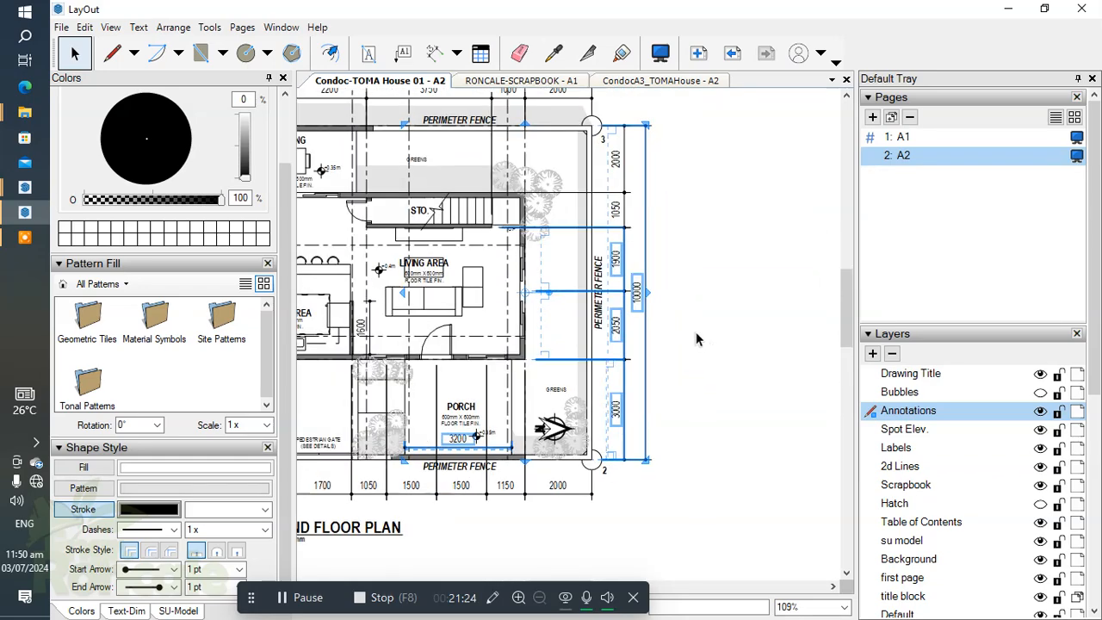
key(Delete)
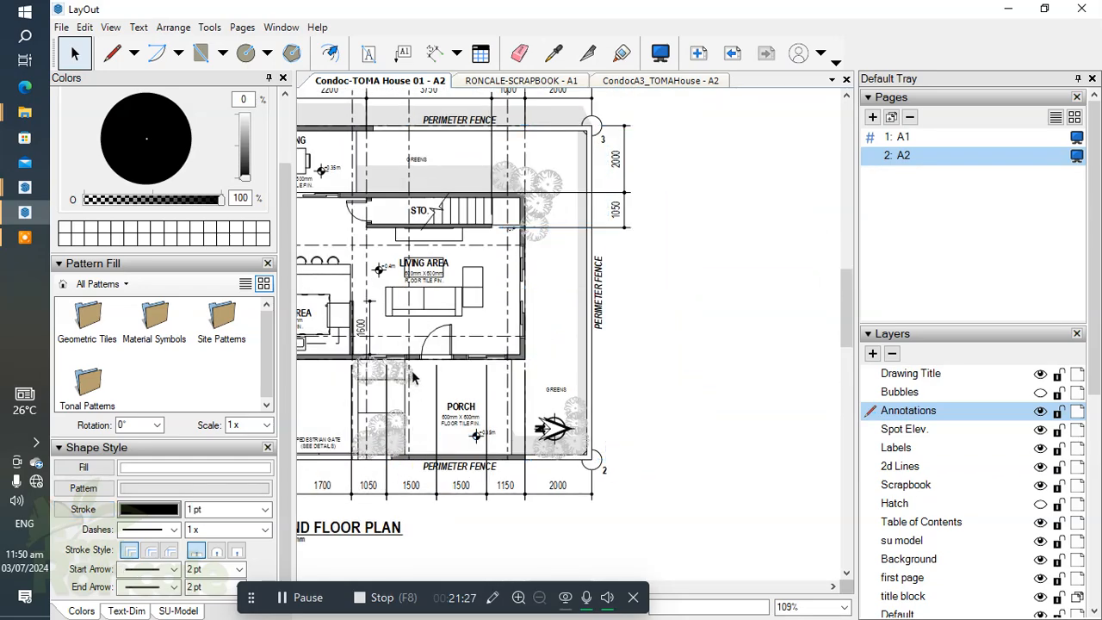
Step: Open the ground floor plan group and apply one uniform stroke width to all its Annotations layer entities
click(413, 370)
double_click(413, 370)
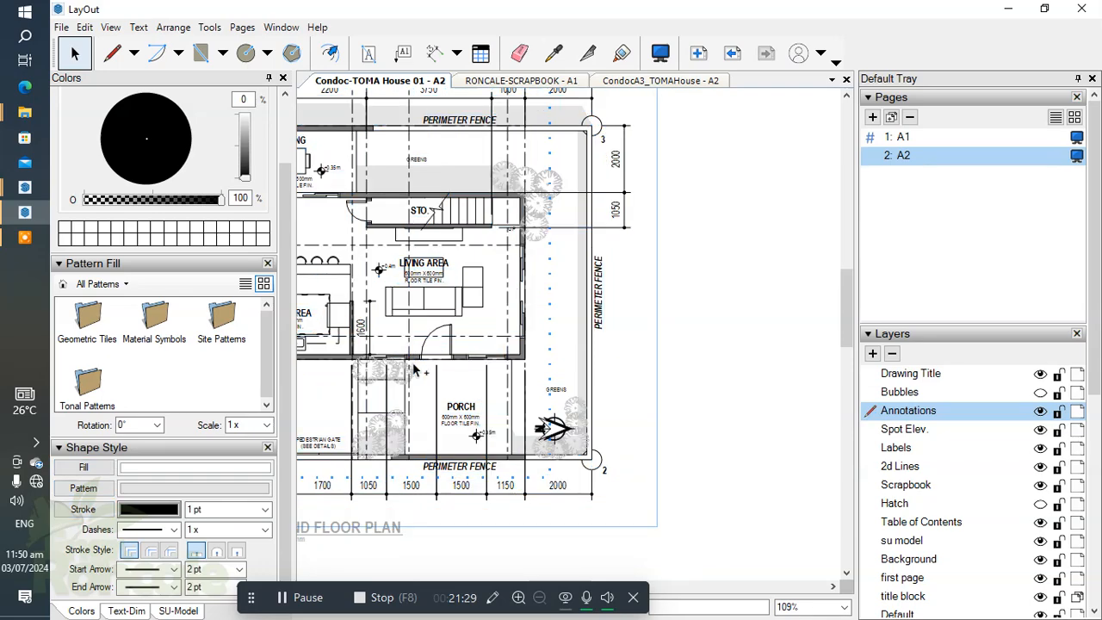
click(301, 596)
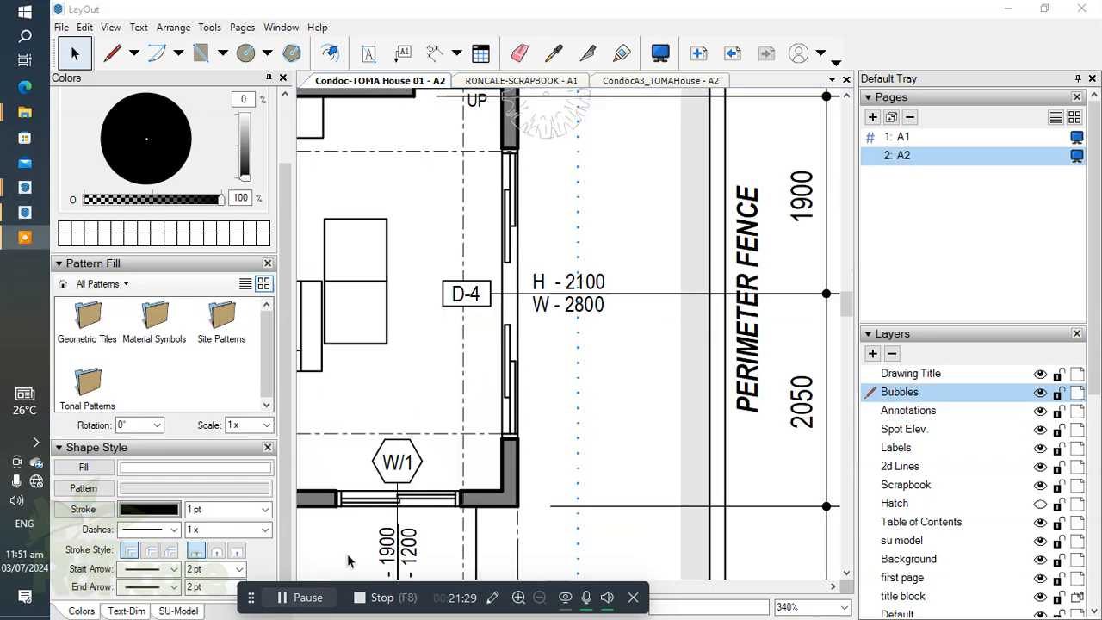
scroll(506, 354, down, 3)
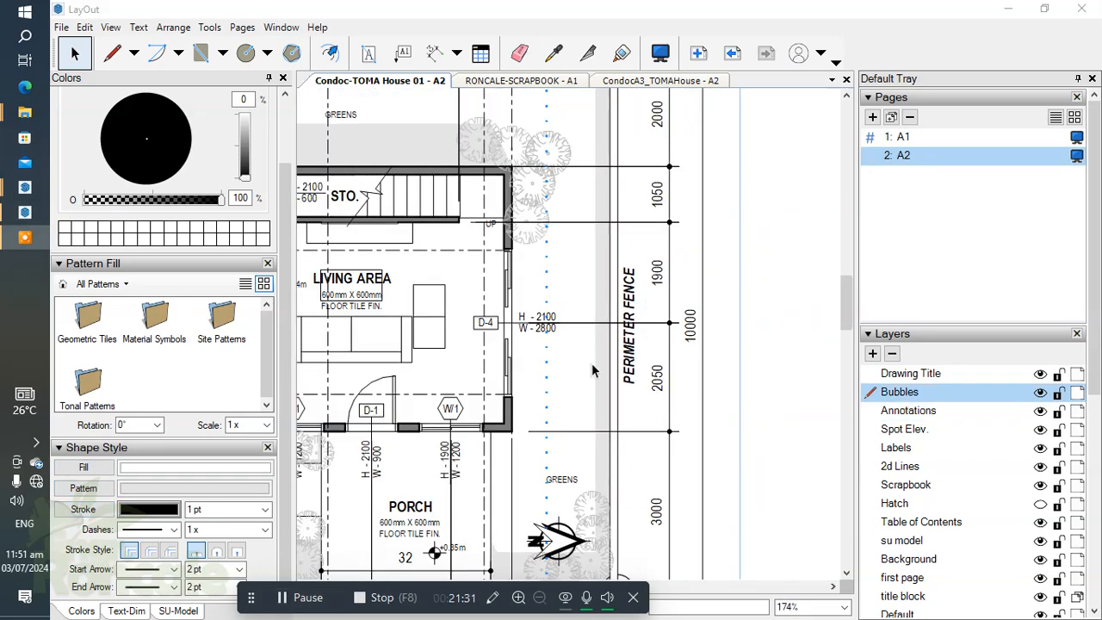
scroll(591, 370, down, 1)
click(900, 411)
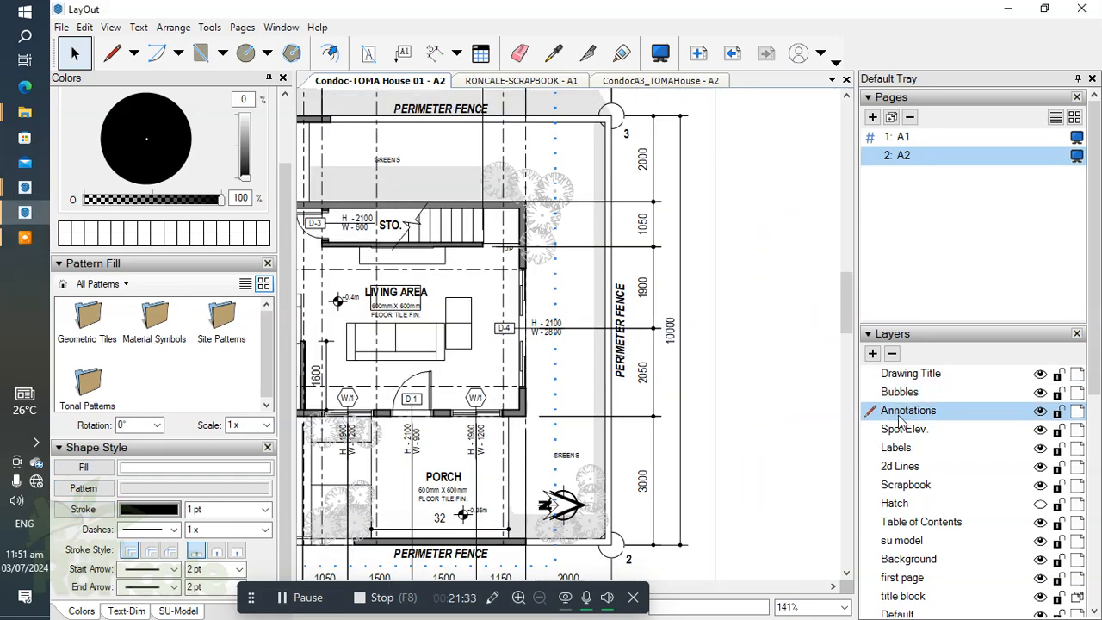
right_click(899, 415)
click(947, 507)
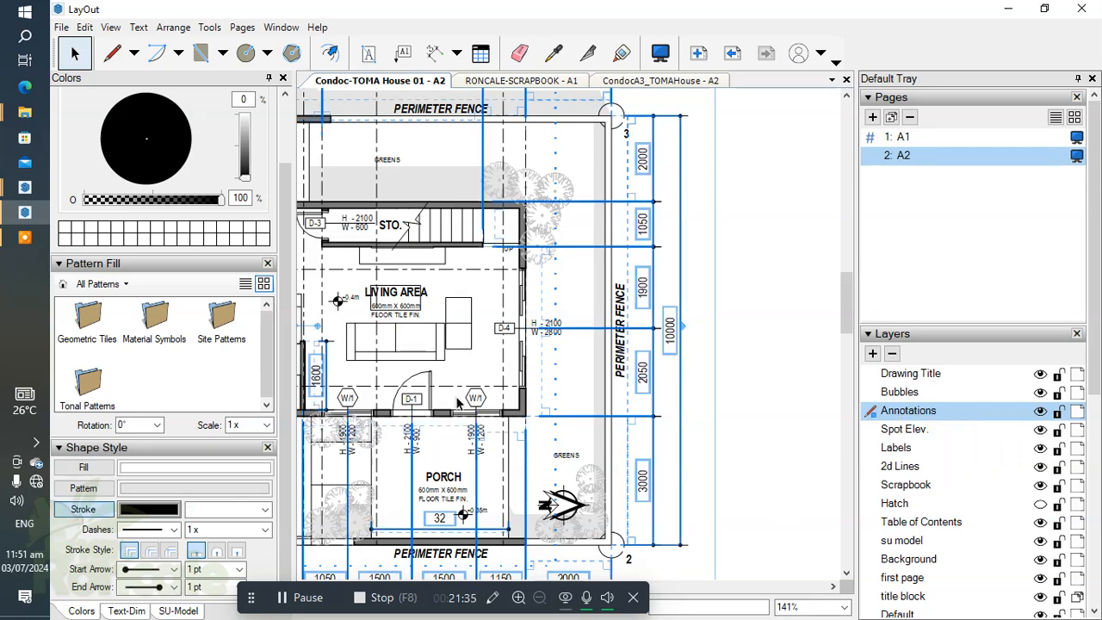
click(222, 510)
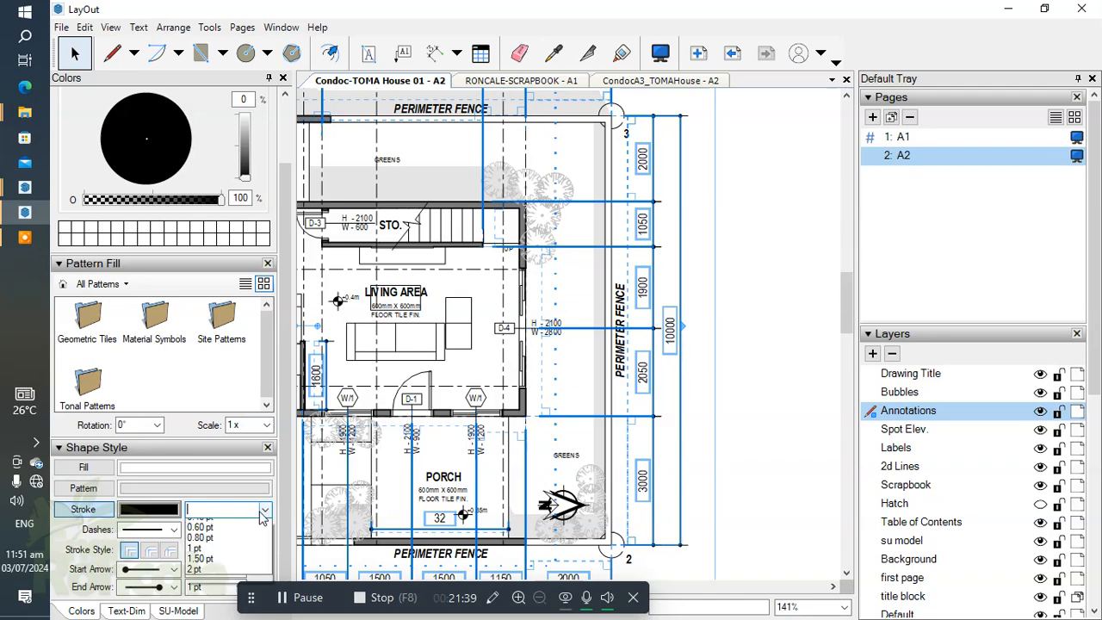
click(198, 576)
click(732, 443)
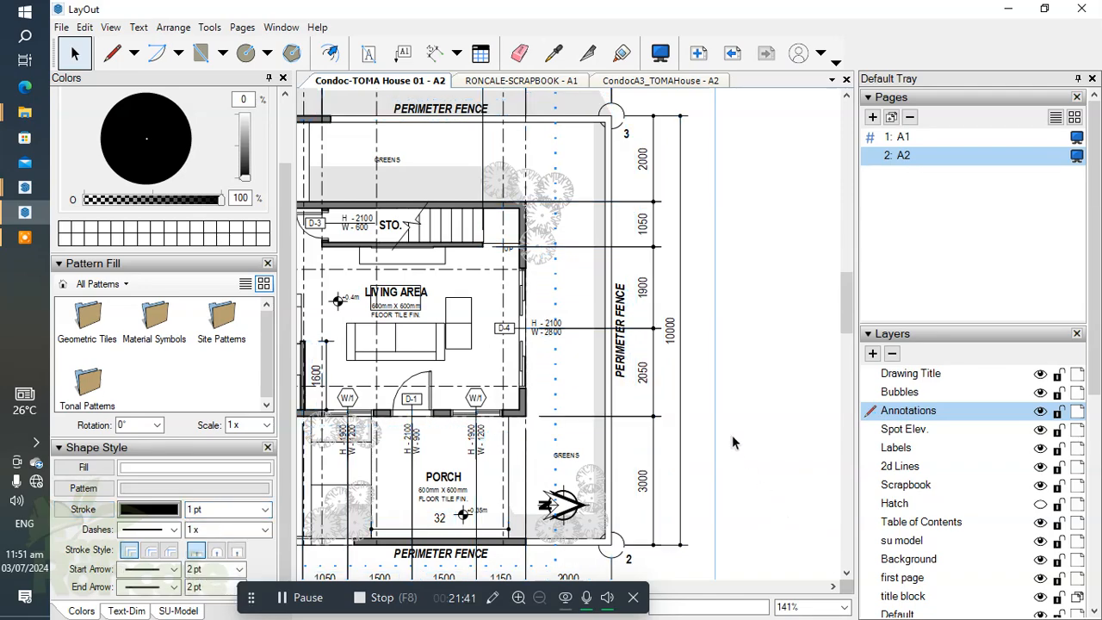
Step: Examine the dimensions, tags and labels across the ground floor plan, from the living area to the carport and drawing title
scroll(737, 430, down, 3)
scroll(588, 349, up, 3)
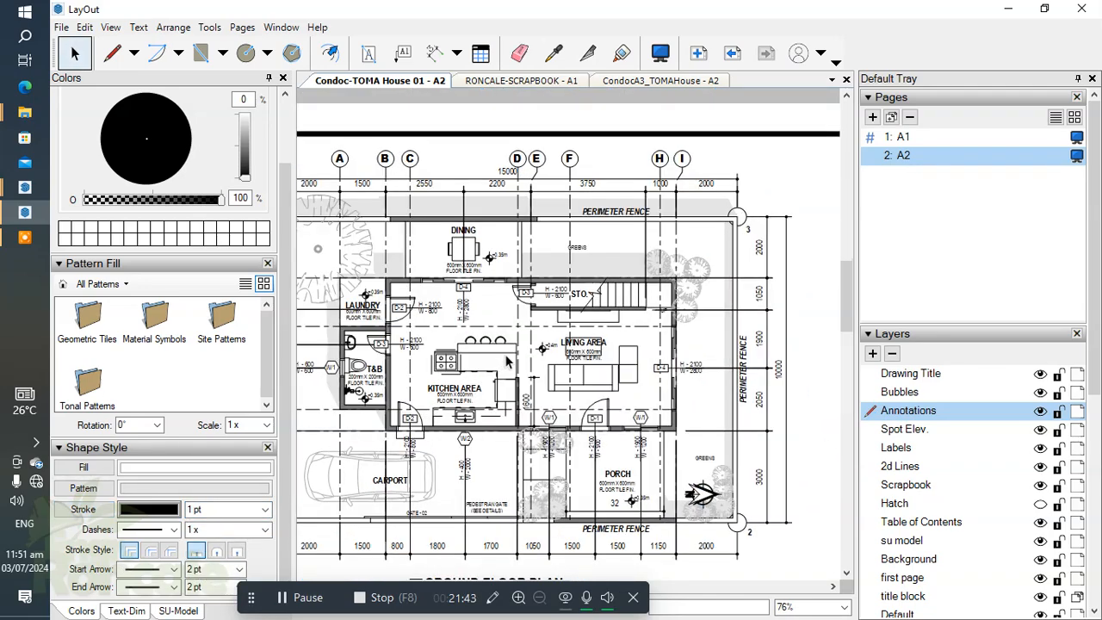
scroll(589, 348, down, 2)
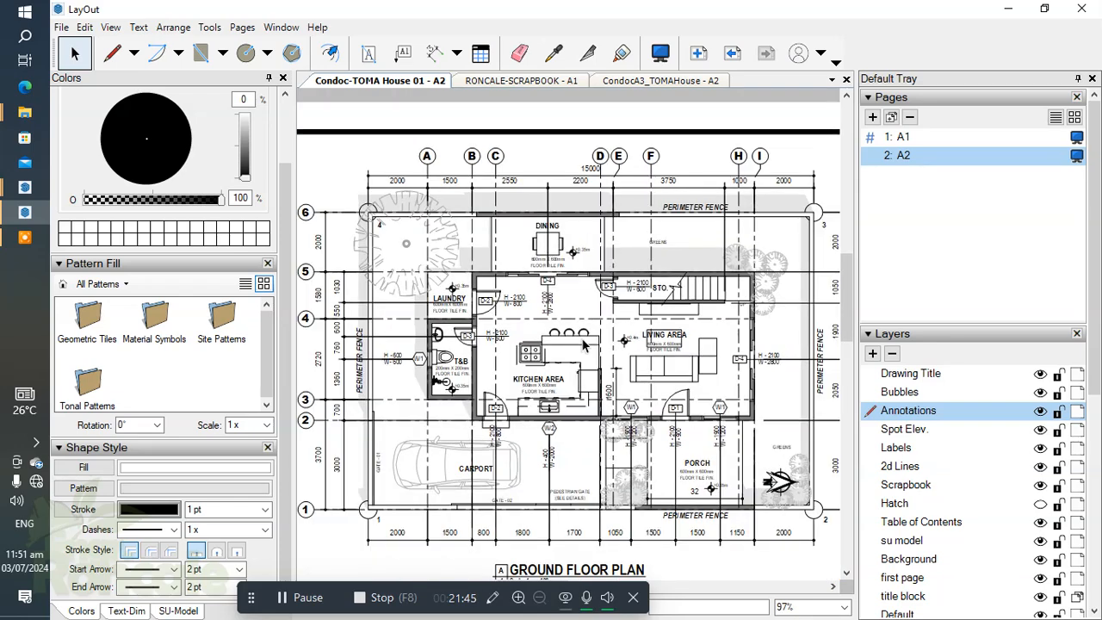
scroll(617, 383, up, 1)
scroll(768, 365, up, 5)
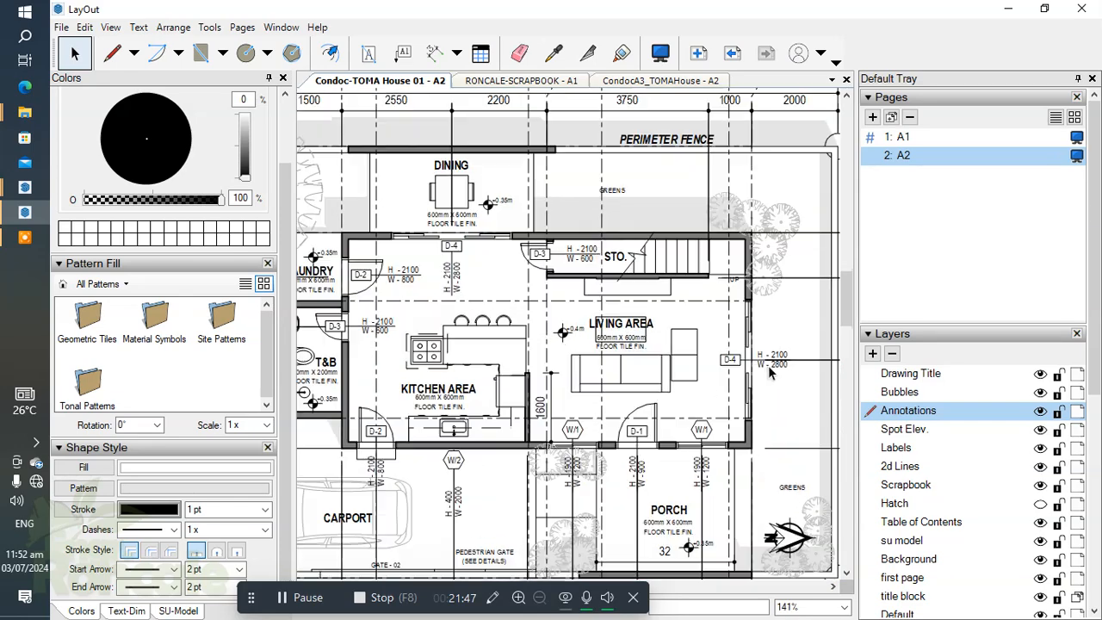
middle_drag(769, 364, 679, 348)
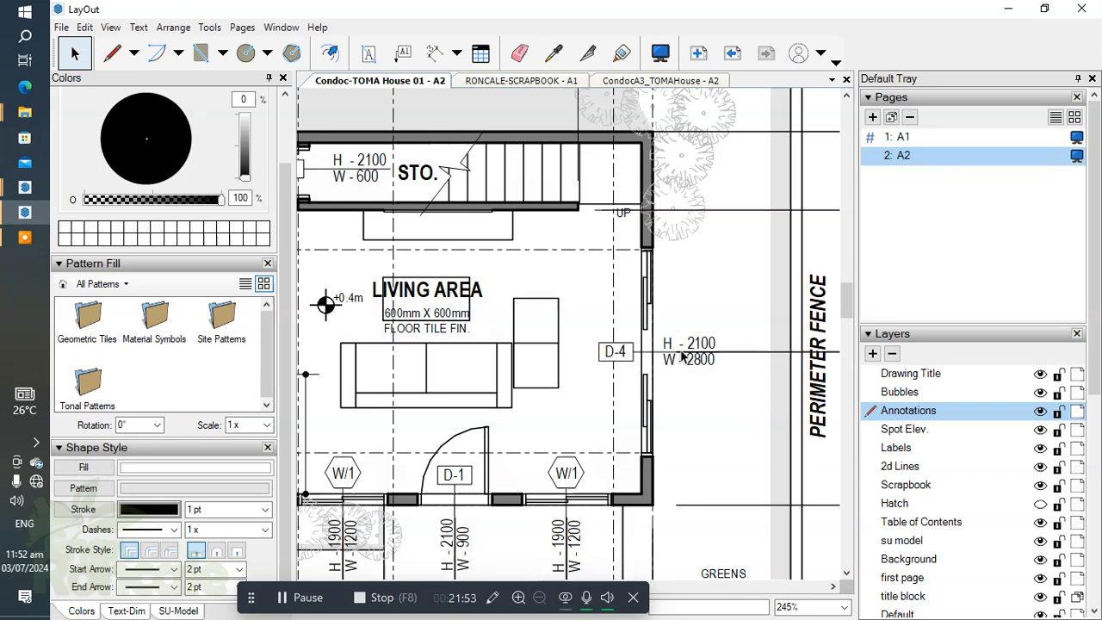
scroll(590, 387, down, 1)
middle_drag(590, 387, 497, 384)
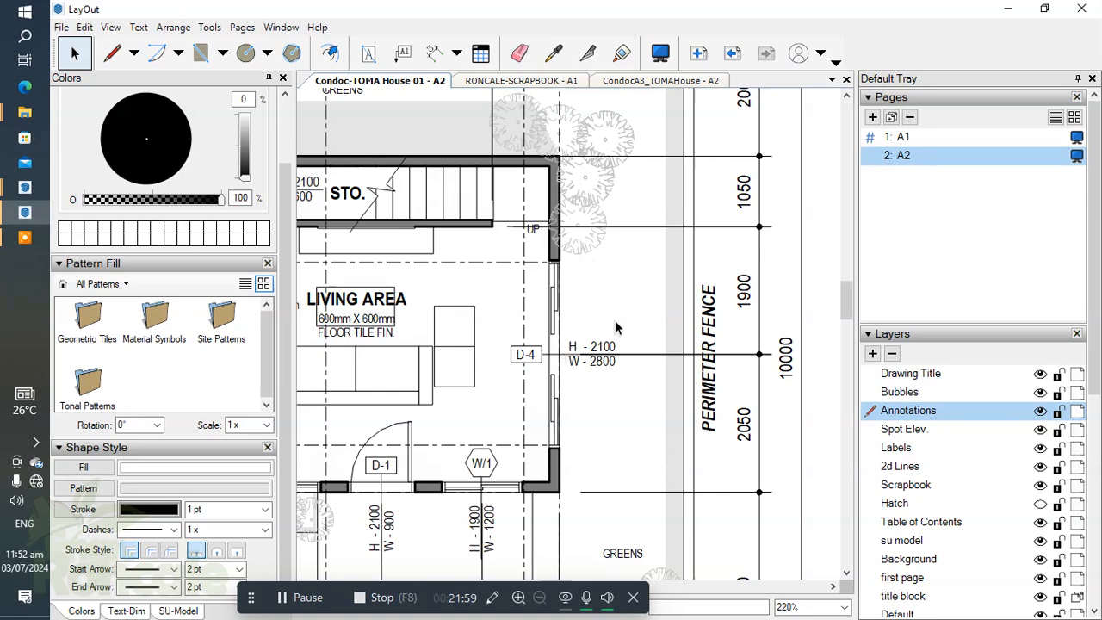
scroll(574, 357, down, 2)
mouse_move(574, 357)
middle_down()
mouse_move(678, 343)
mouse_move(700, 301)
middle_up()
scroll(573, 394, down, 1)
middle_drag(572, 394, 633, 379)
middle_drag(465, 379, 614, 377)
middle_drag(460, 351, 484, 356)
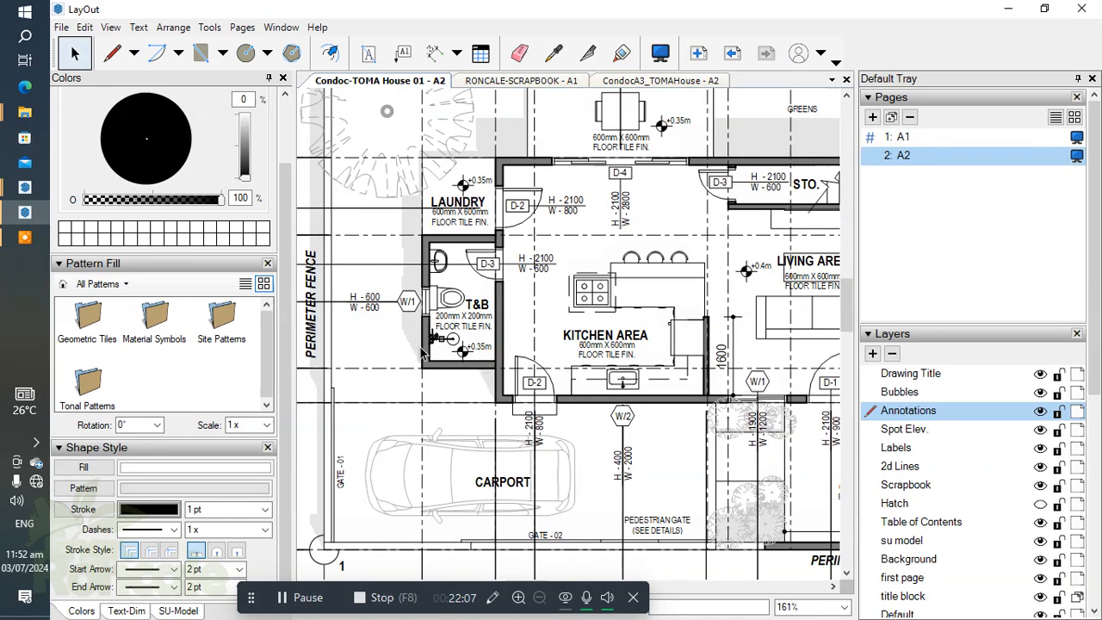
scroll(430, 347, down, 3)
scroll(585, 382, down, 1)
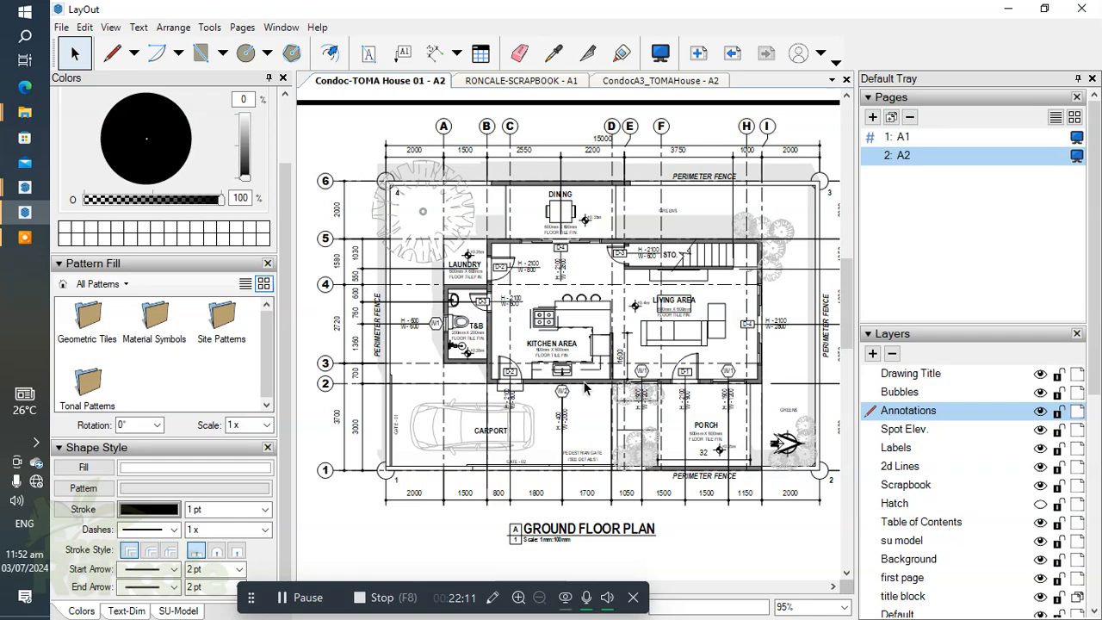
scroll(551, 387, down, 3)
middle_drag(544, 378, 479, 362)
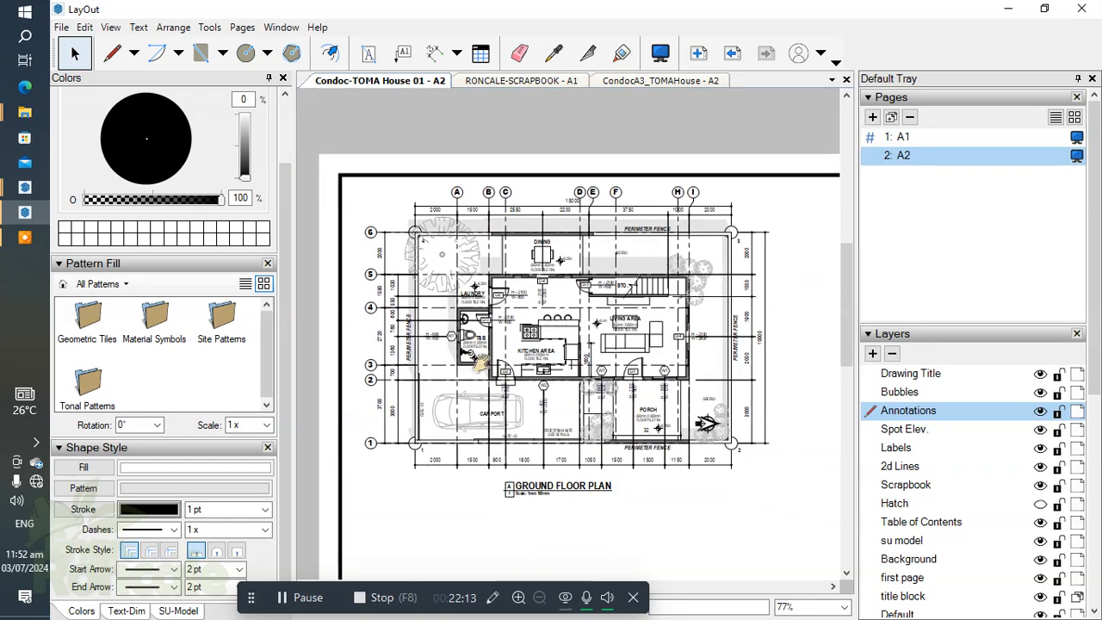
scroll(536, 518, up, 2)
drag(496, 468, 496, 461)
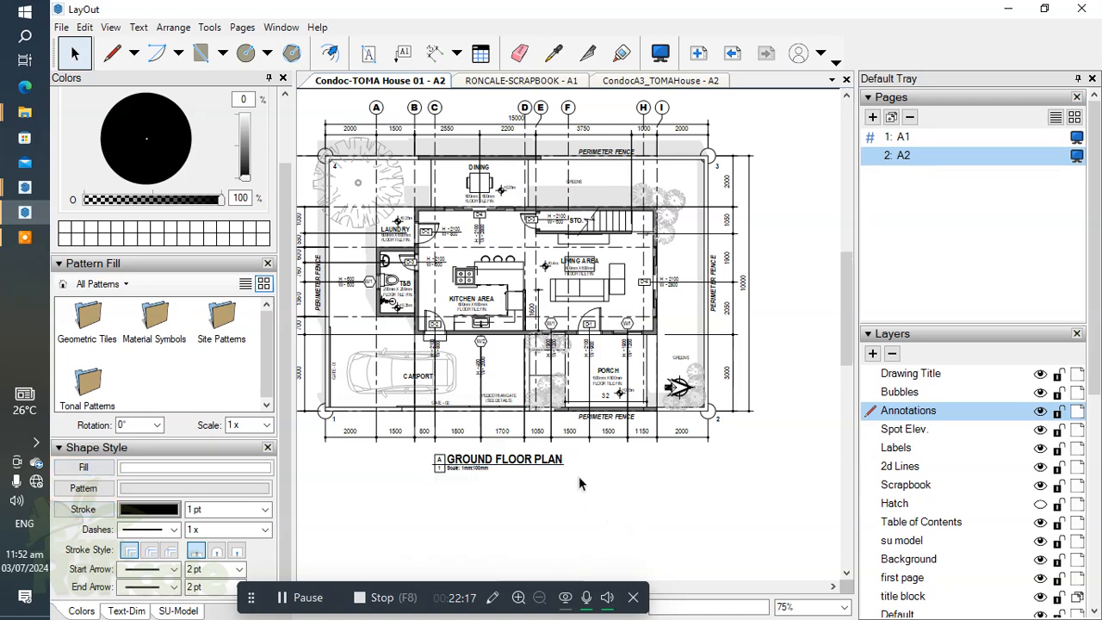
Step: Copy the whole ground floor plan with its drawing title about 193 mm horizontally, beside the original
scroll(578, 482, down, 2)
drag(332, 175, 782, 543)
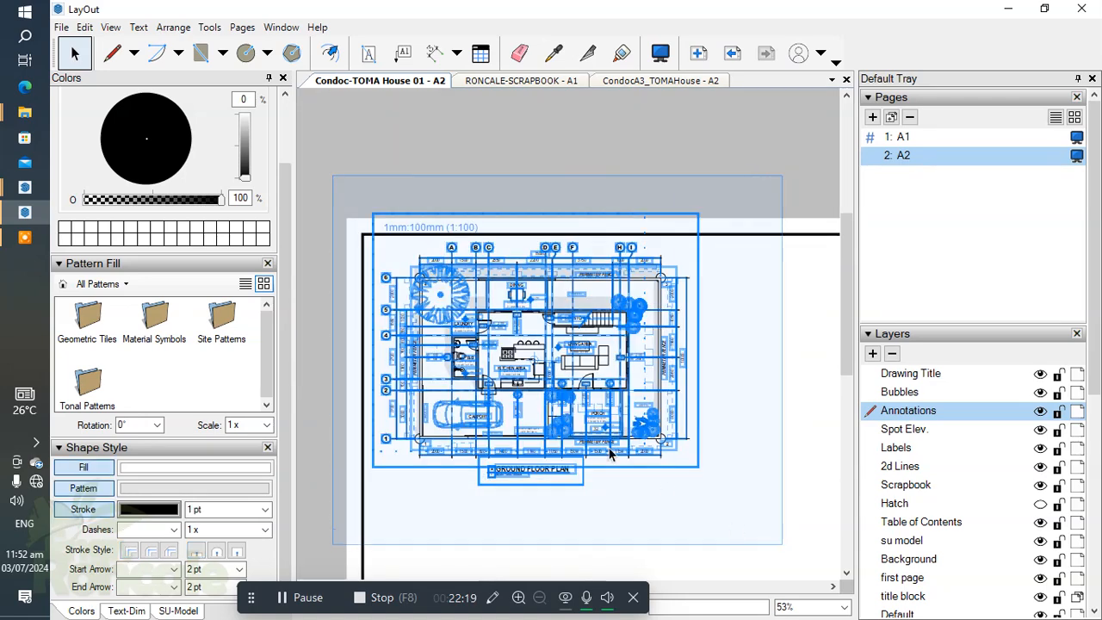
scroll(551, 393, down, 2)
middle_drag(538, 396, 456, 374)
scroll(450, 372, down, 1)
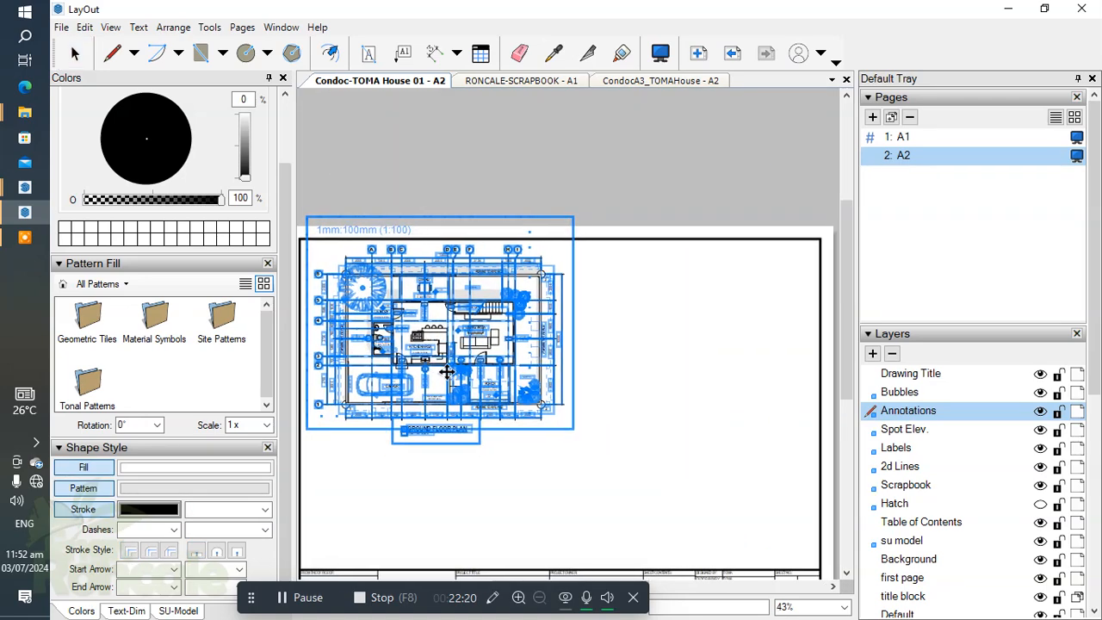
drag(451, 367, 705, 382)
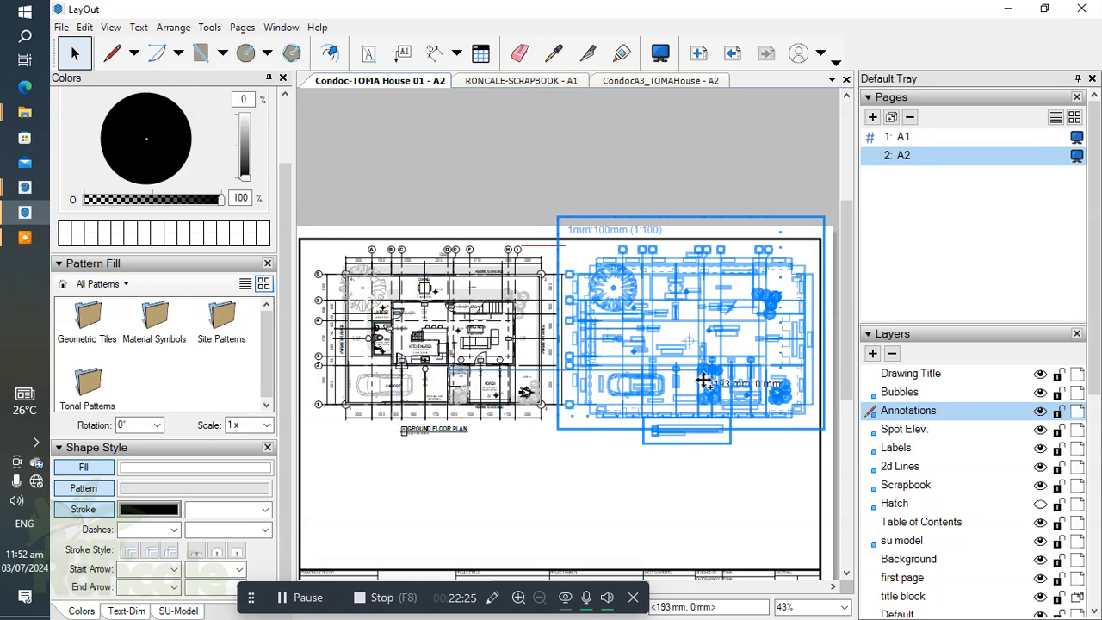
click(299, 600)
click(641, 497)
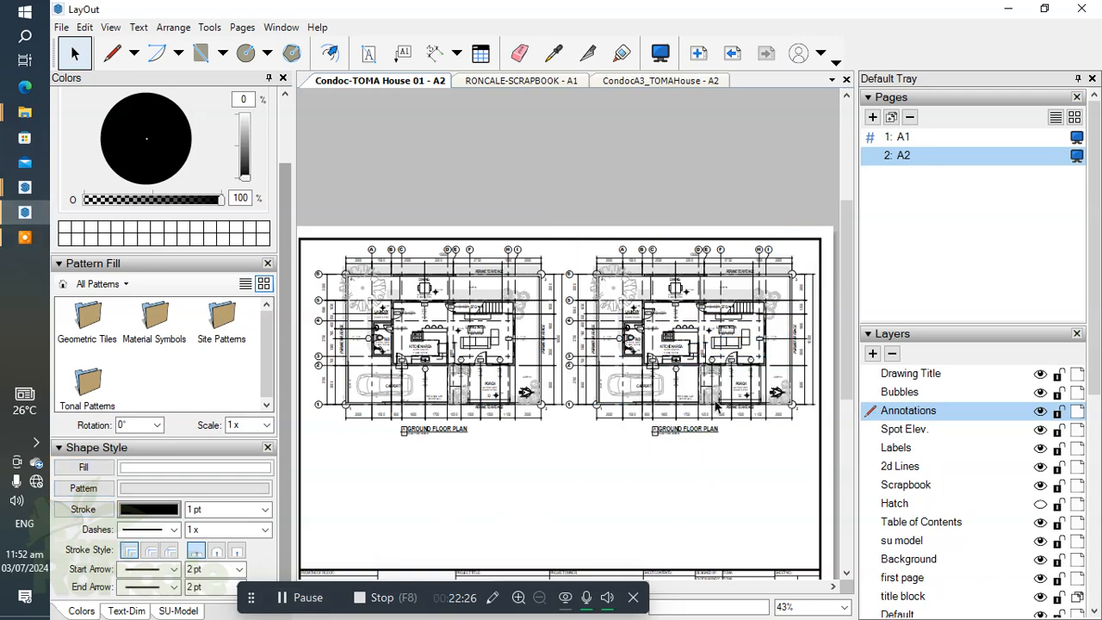
Step: Open the copied plan's group and delete all its Annotations layer entities
scroll(700, 350, up, 1)
scroll(679, 348, up, 3)
click(657, 362)
double_click(658, 363)
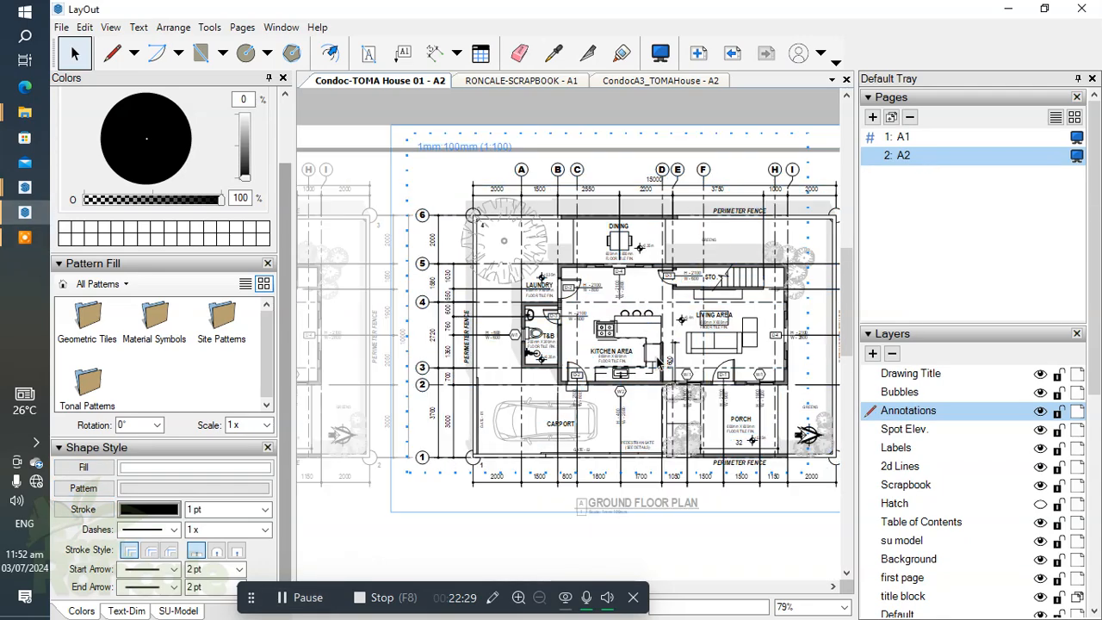
right_click(897, 417)
click(954, 502)
key(Delete)
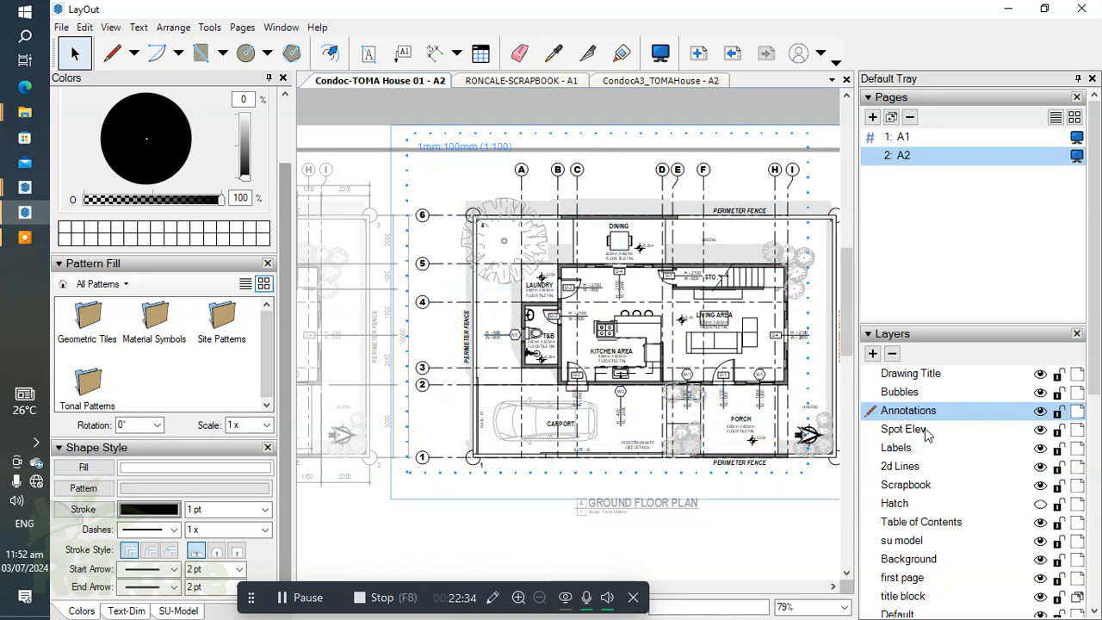
Step: Delete all Spot Elev. layer entities from the copied plan
click(909, 428)
right_click(904, 429)
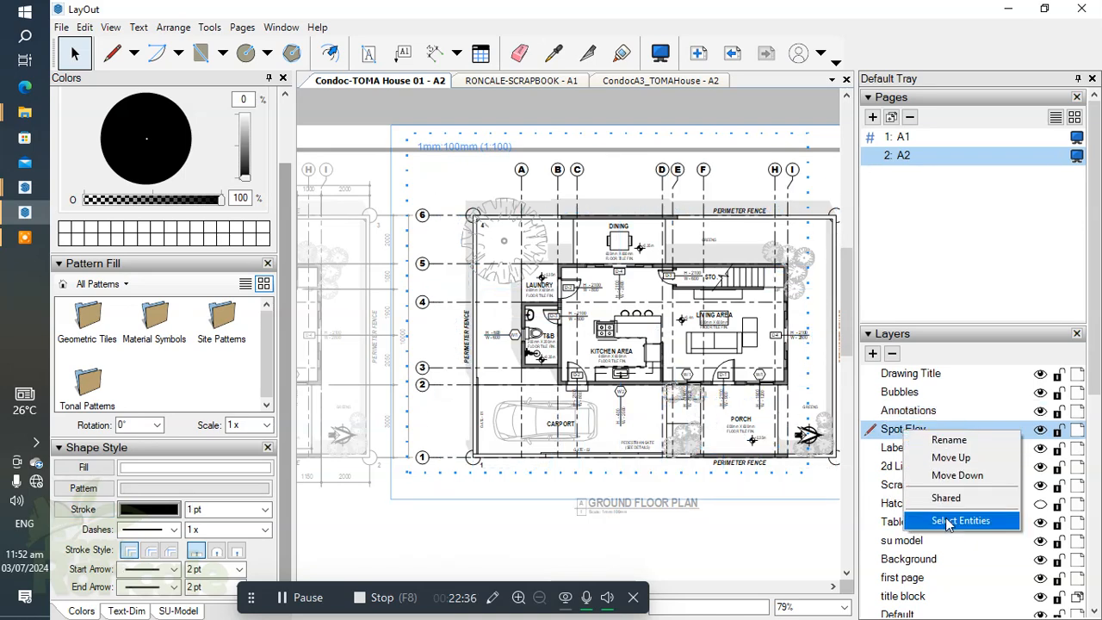
click(947, 523)
key(Delete)
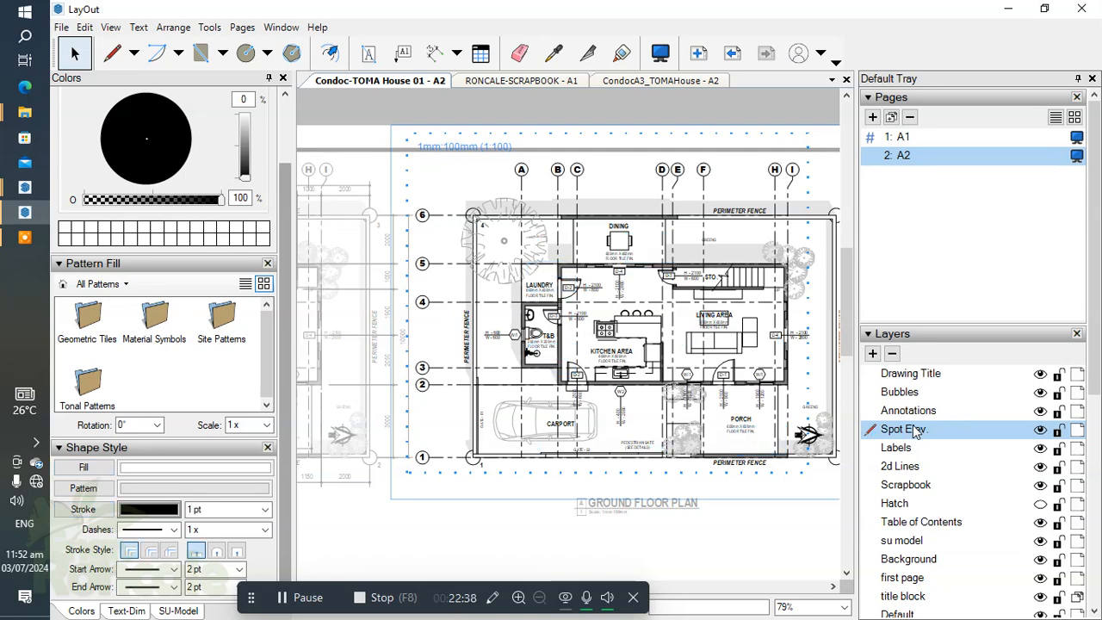
Step: Select all entities on the Labels layer within the copied plan
click(913, 448)
right_click(913, 447)
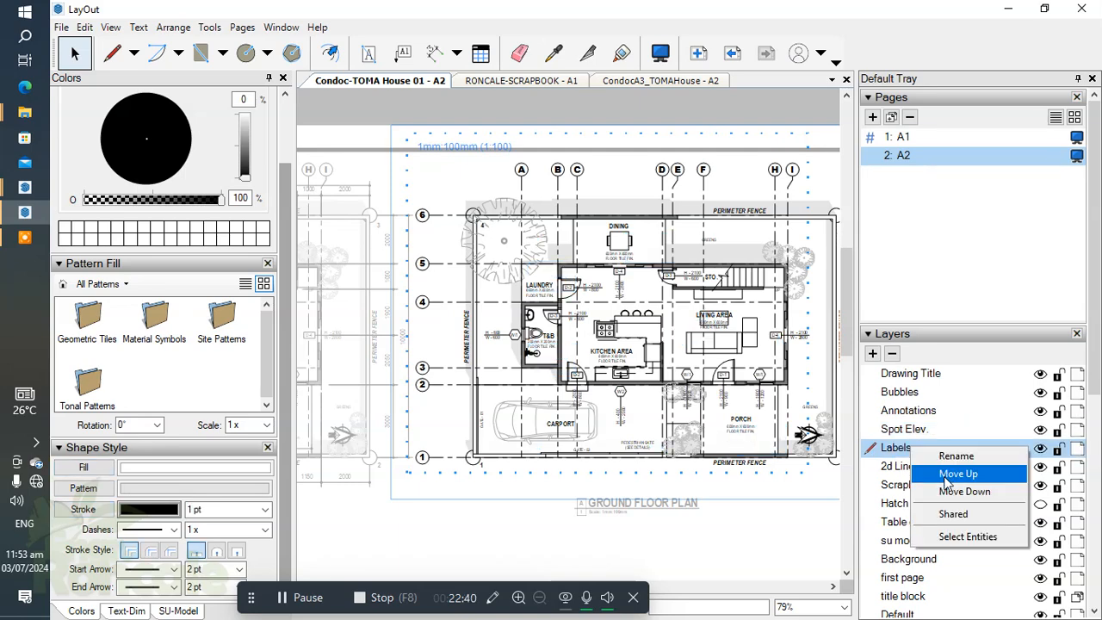
click(950, 536)
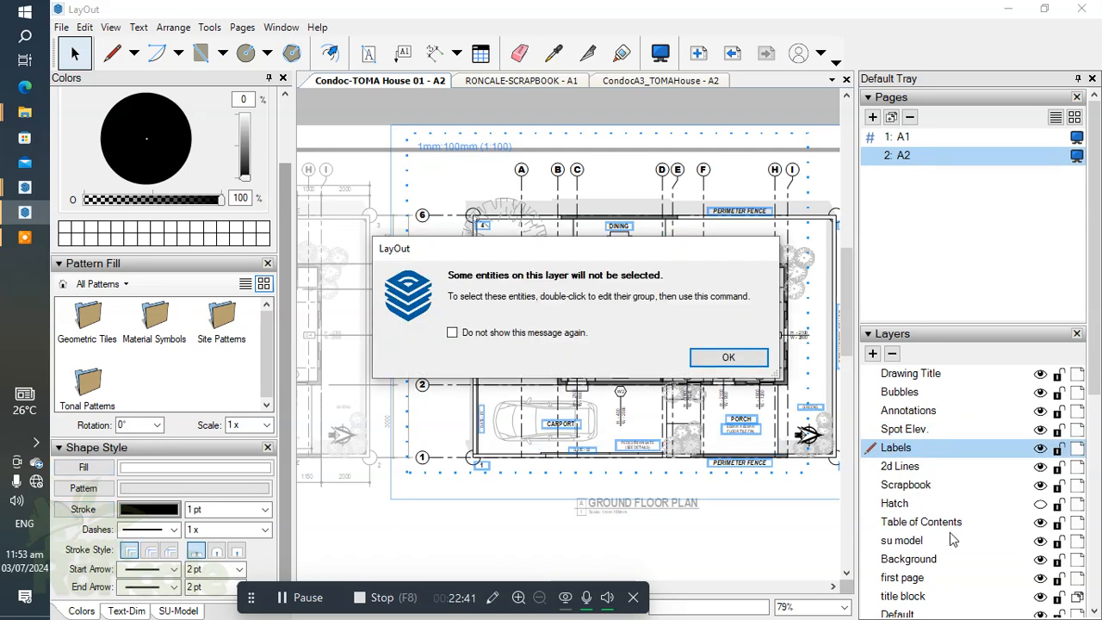
click(729, 357)
click(914, 375)
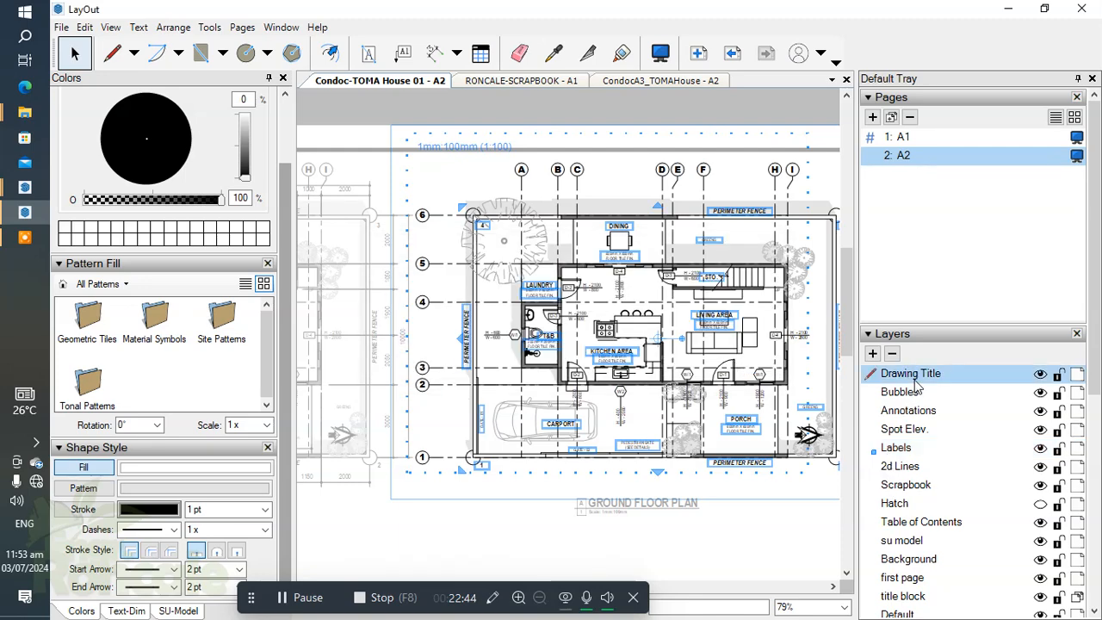
click(904, 448)
right_click(908, 451)
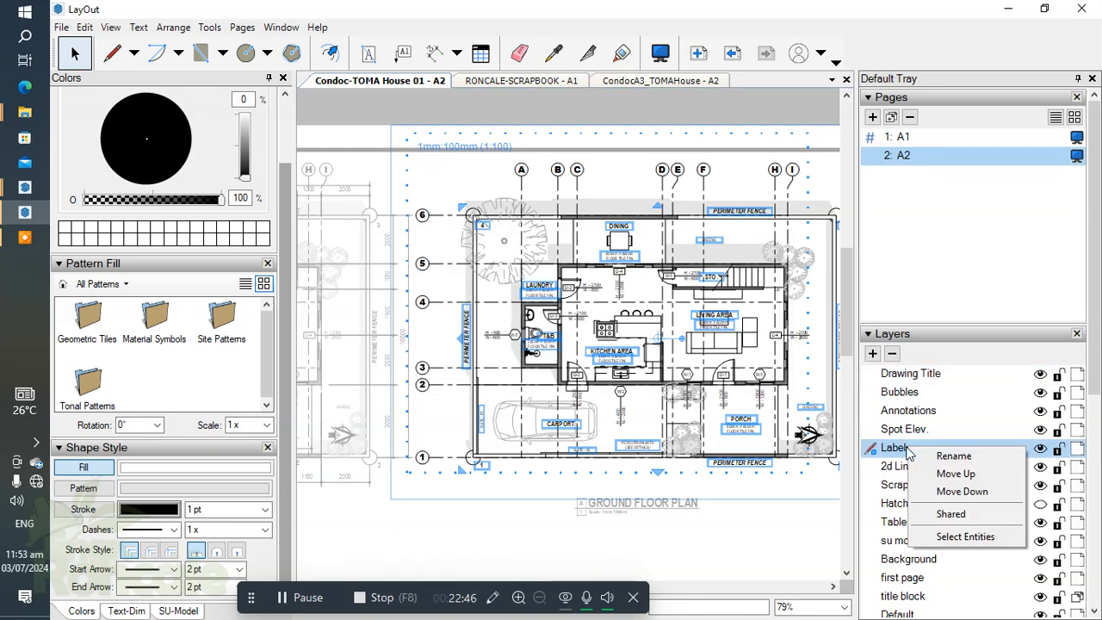
click(910, 376)
click(904, 449)
right_click(905, 450)
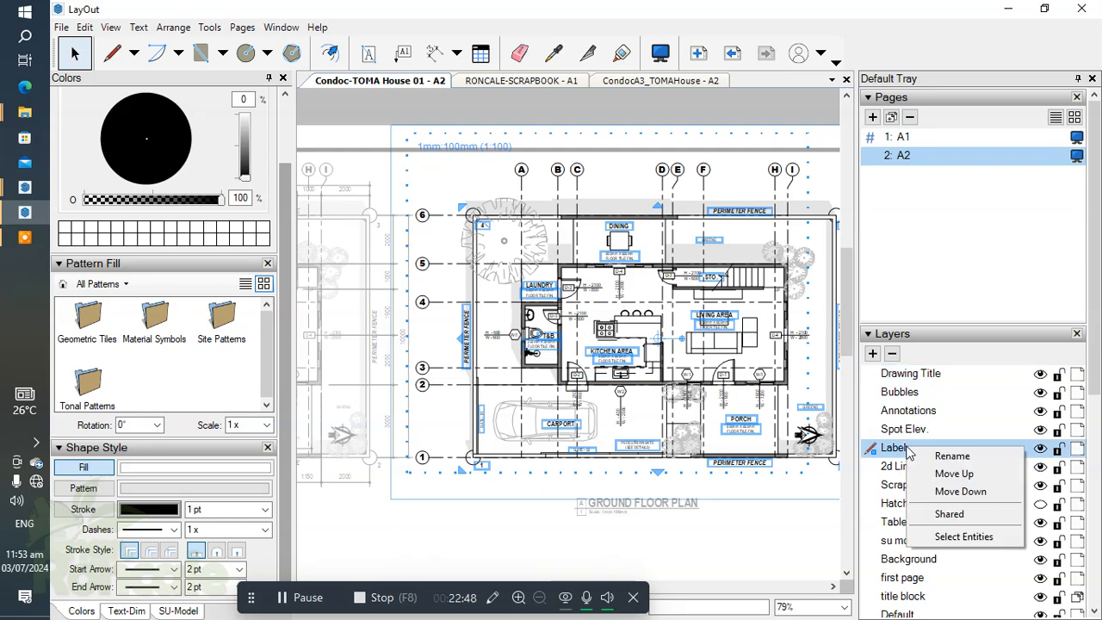
double_click(899, 375)
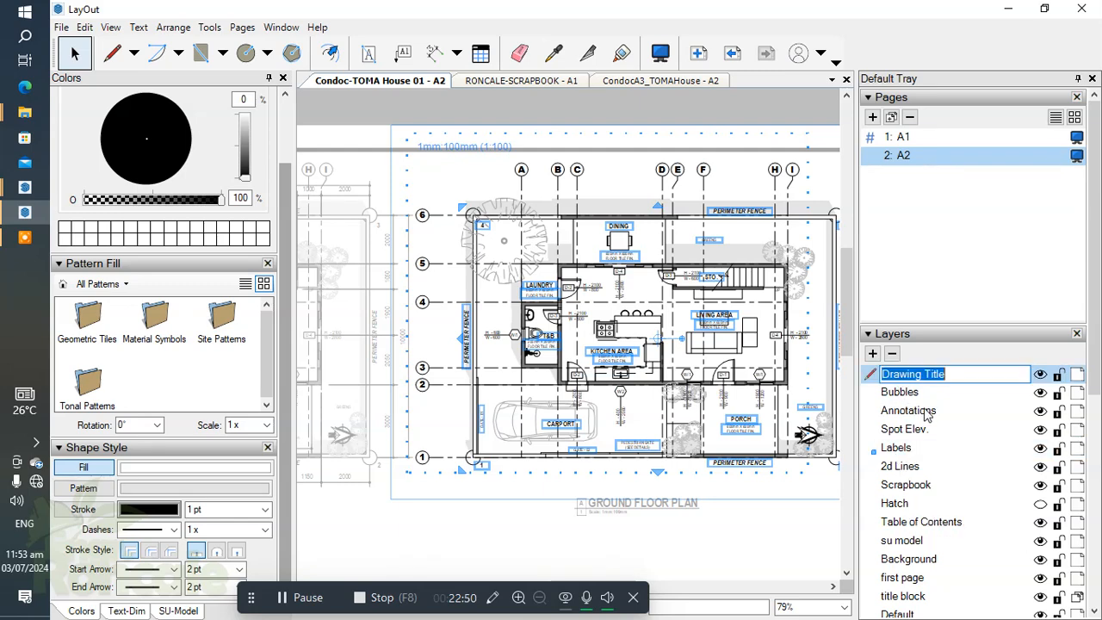
click(923, 412)
click(910, 394)
click(878, 372)
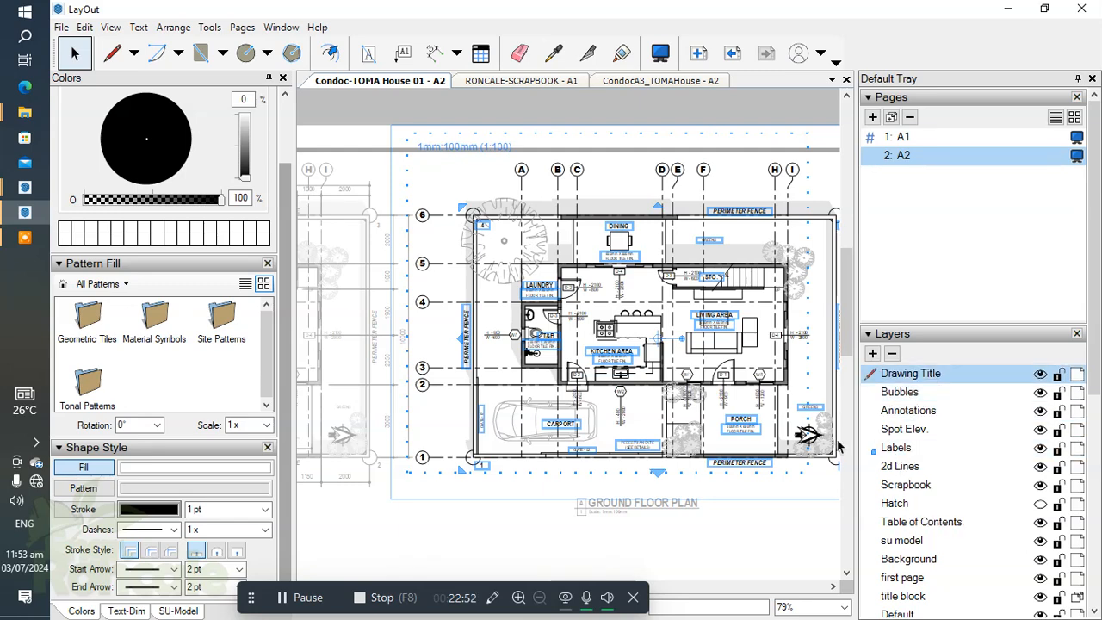
click(773, 506)
Step: Delete all Labels layer entities from the copied plan
right_click(887, 427)
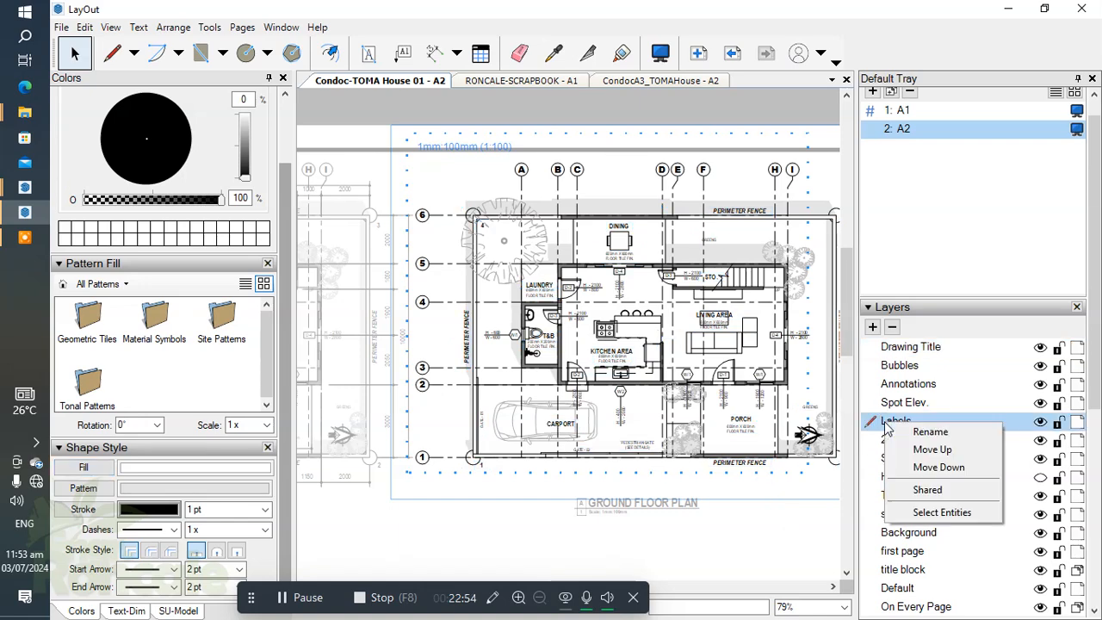
click(938, 514)
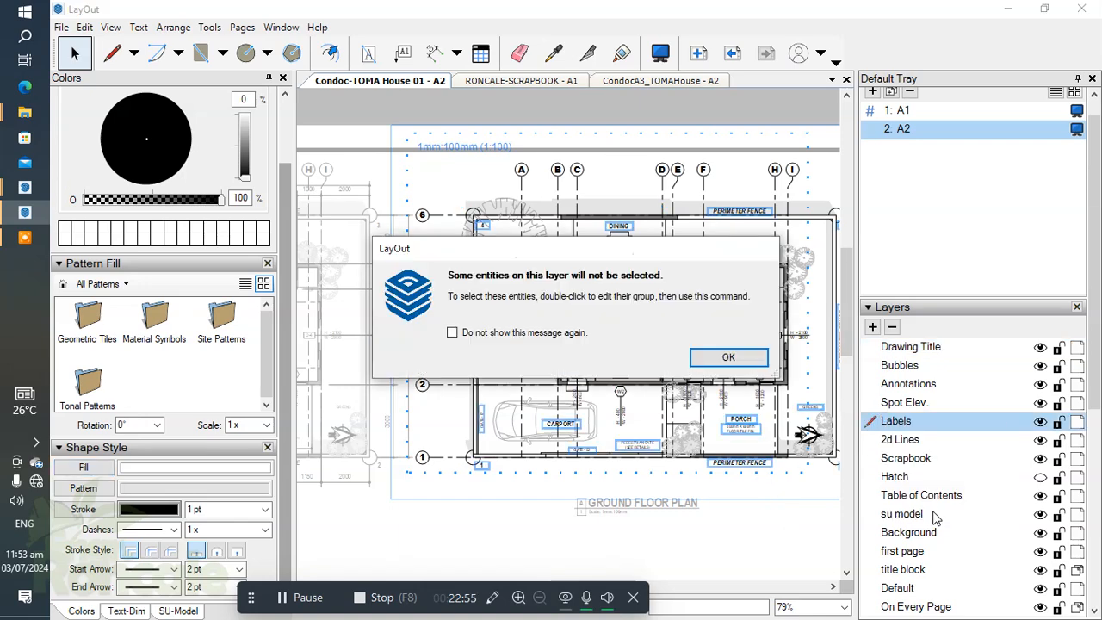
click(728, 360)
key(Delete)
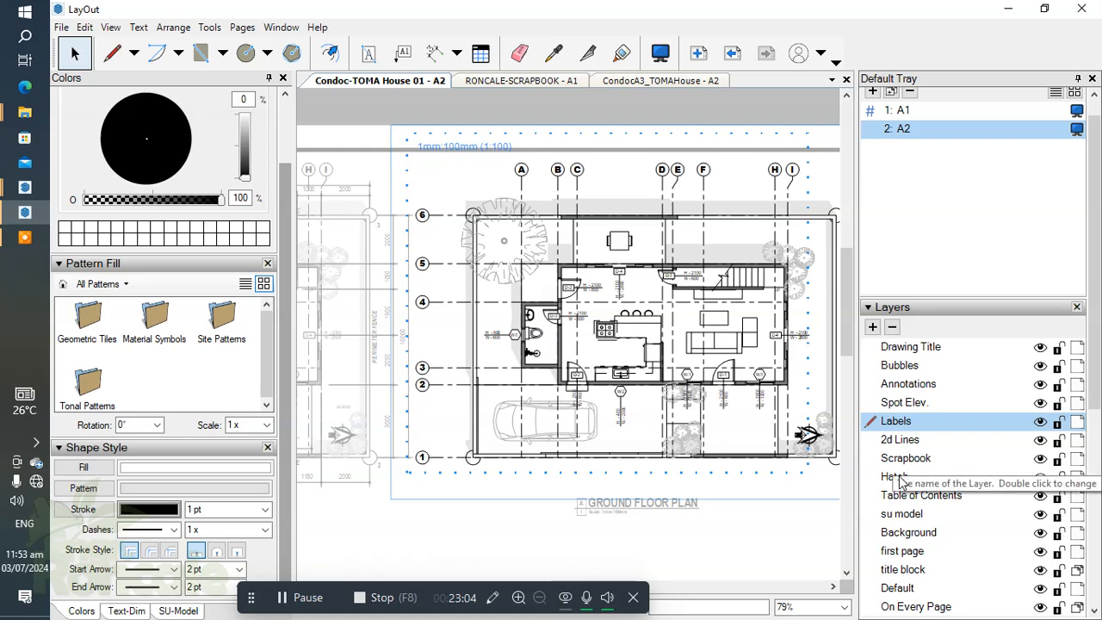
Step: Turn on the Hatch layer's visibility and delete all its entities from the copied plan
click(1040, 479)
click(895, 479)
right_click(896, 480)
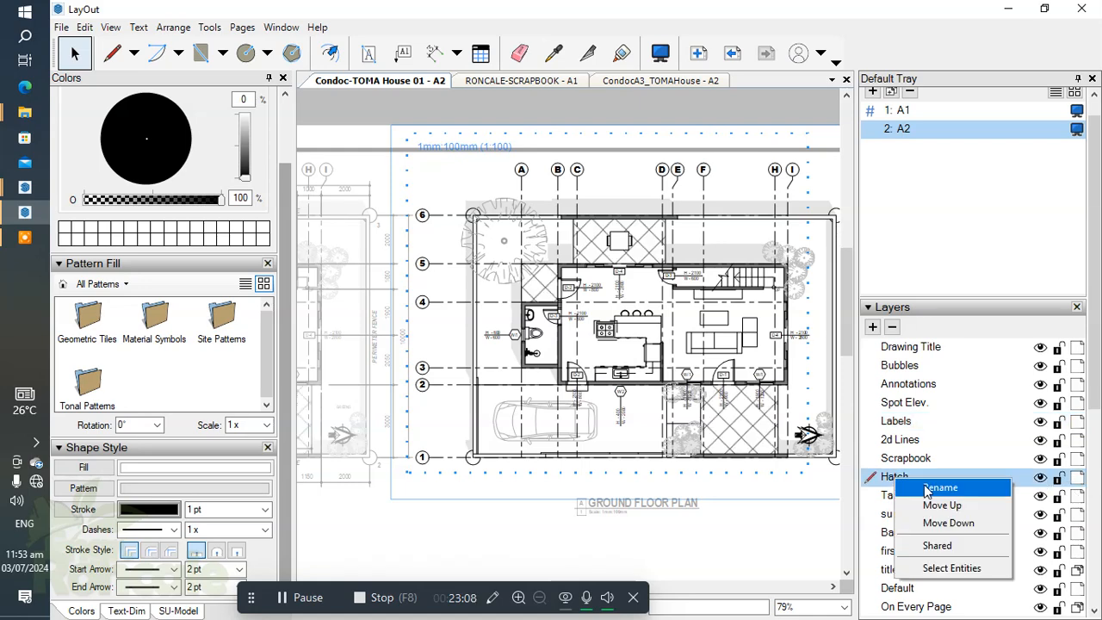
click(930, 568)
key(Delete)
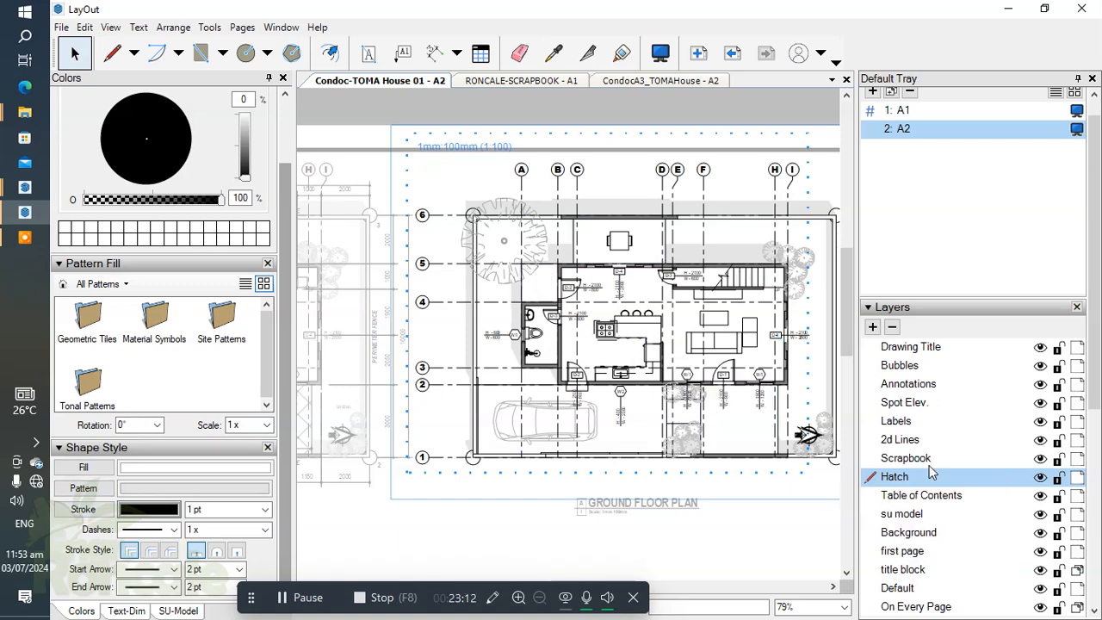
Step: Delete all Bubbles layer entities, the door and window tags, from the copied plan
click(910, 367)
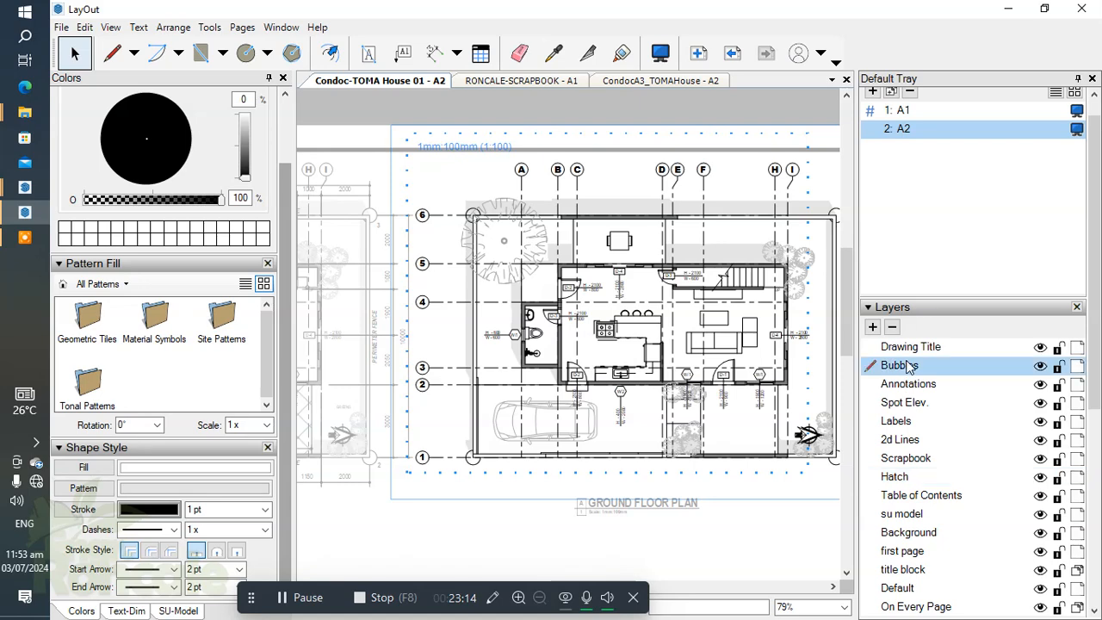
right_click(910, 367)
click(953, 451)
key(Delete)
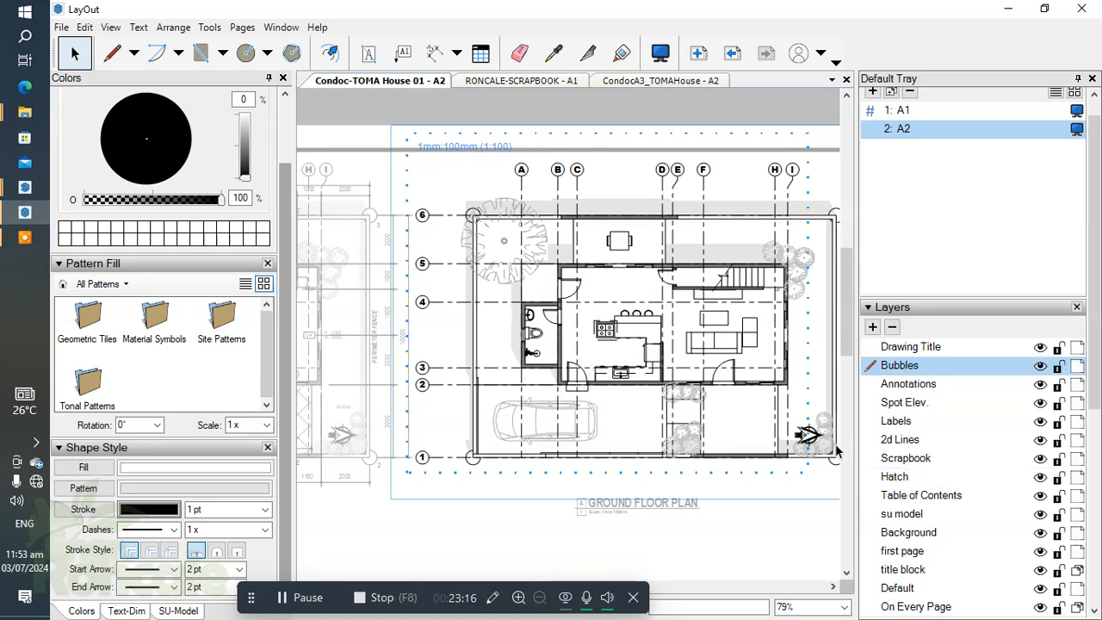
scroll(582, 312, down, 2)
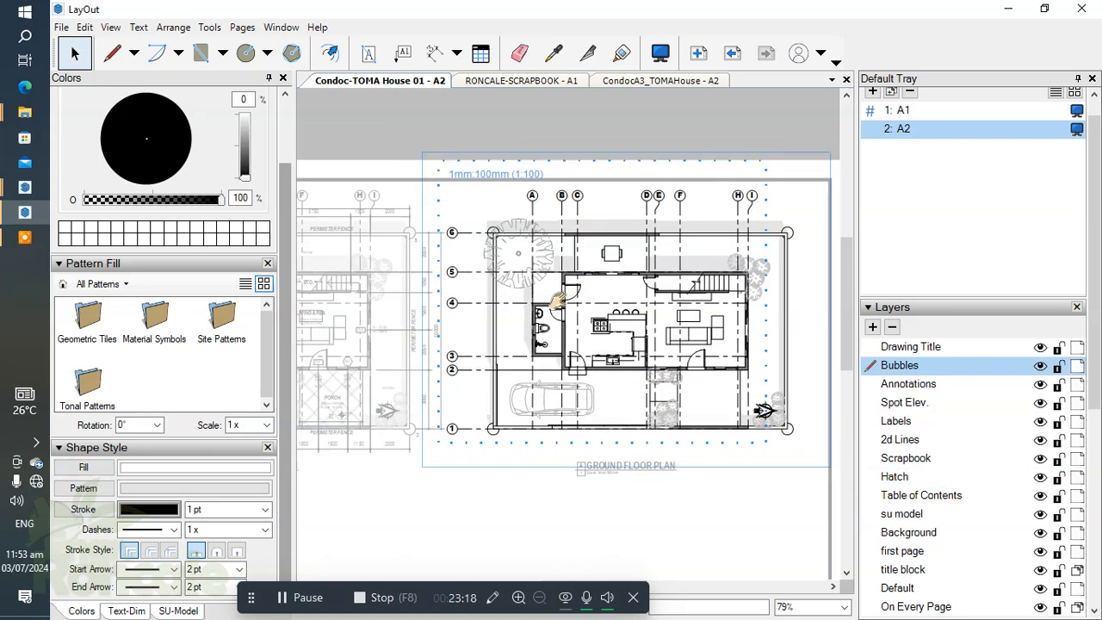
click(900, 534)
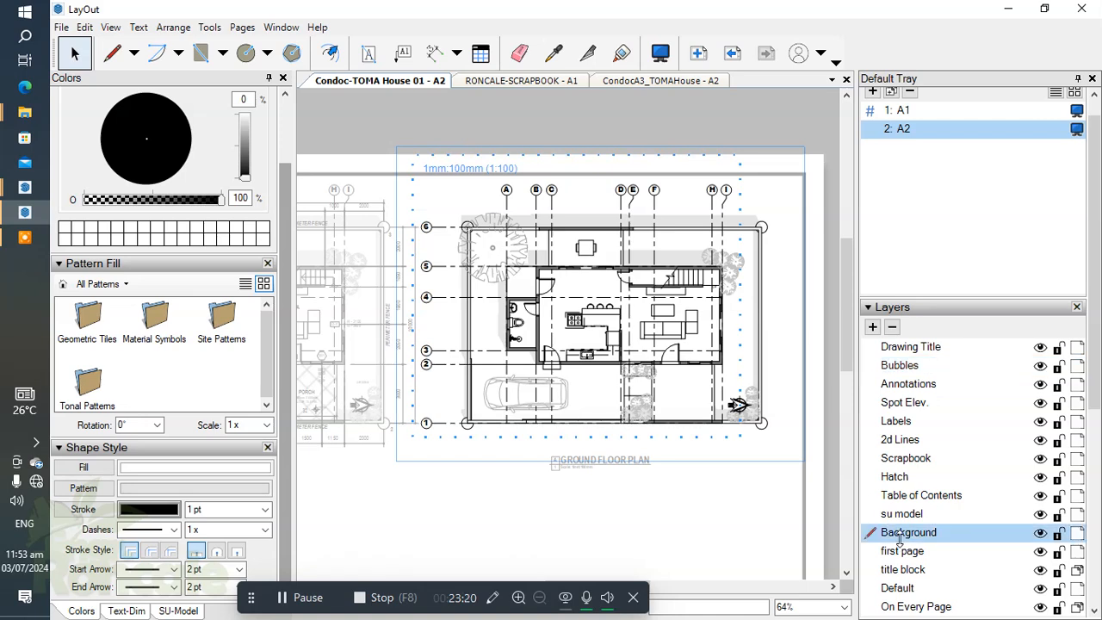
right_click(901, 542)
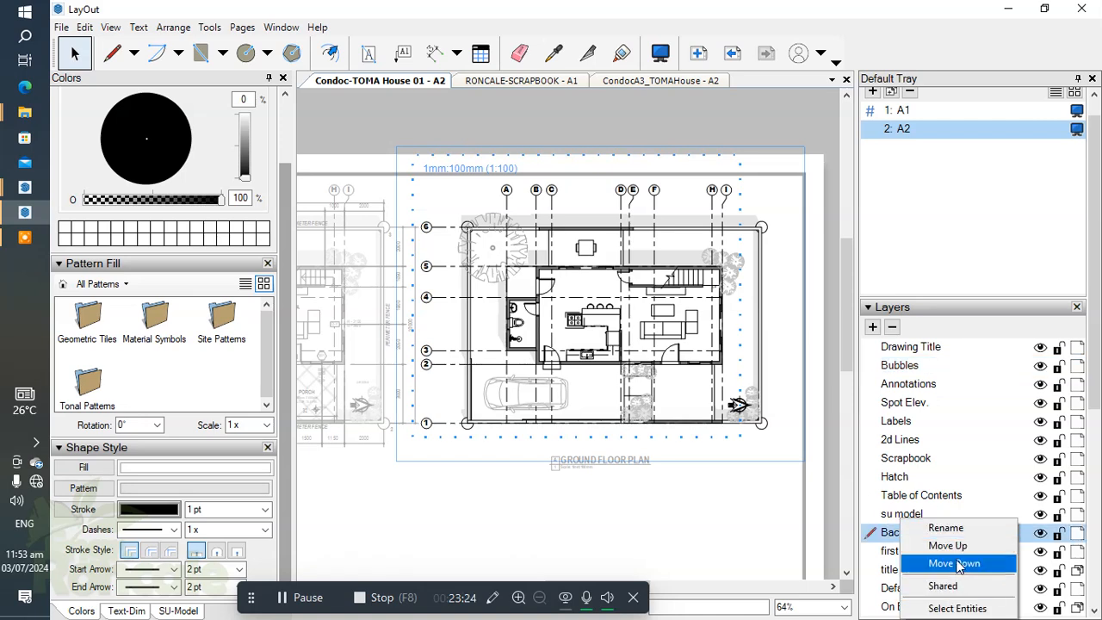
click(730, 485)
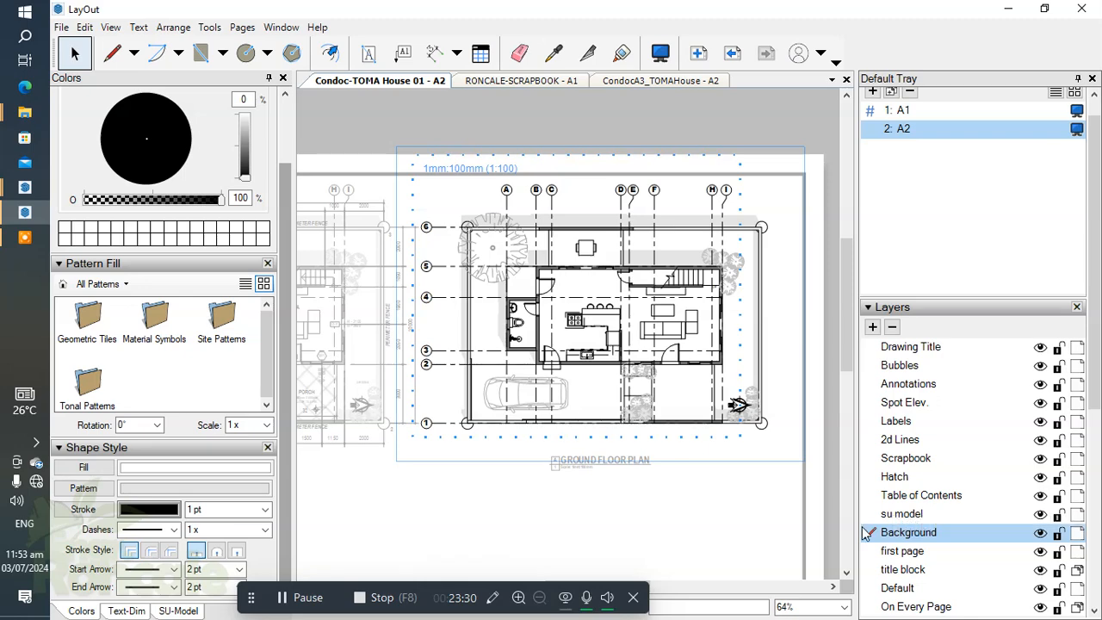
Step: Delete all Scrapbook layer entities, including the trees, car and north arrow, from the copied plan
click(906, 458)
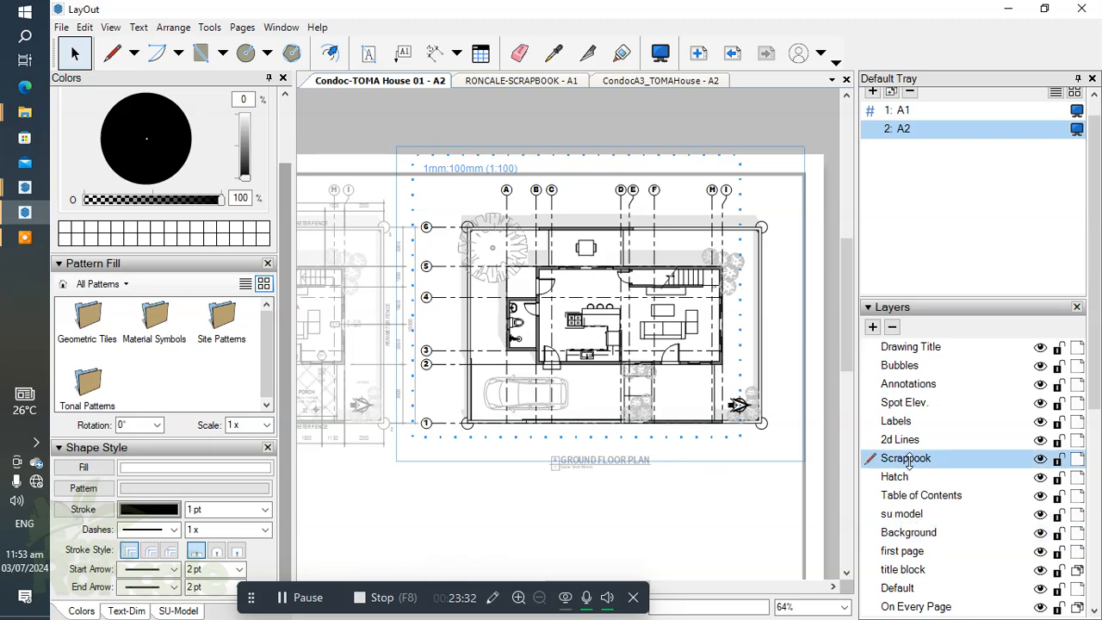
right_click(917, 458)
click(973, 552)
key(Delete)
Step: Delete the break line symbol over the staircase in the copied plan
scroll(575, 390, up, 4)
scroll(555, 353, down, 2)
scroll(649, 251, up, 1)
scroll(633, 271, down, 1)
middle_drag(603, 280, 669, 289)
scroll(667, 285, up, 2)
click(669, 284)
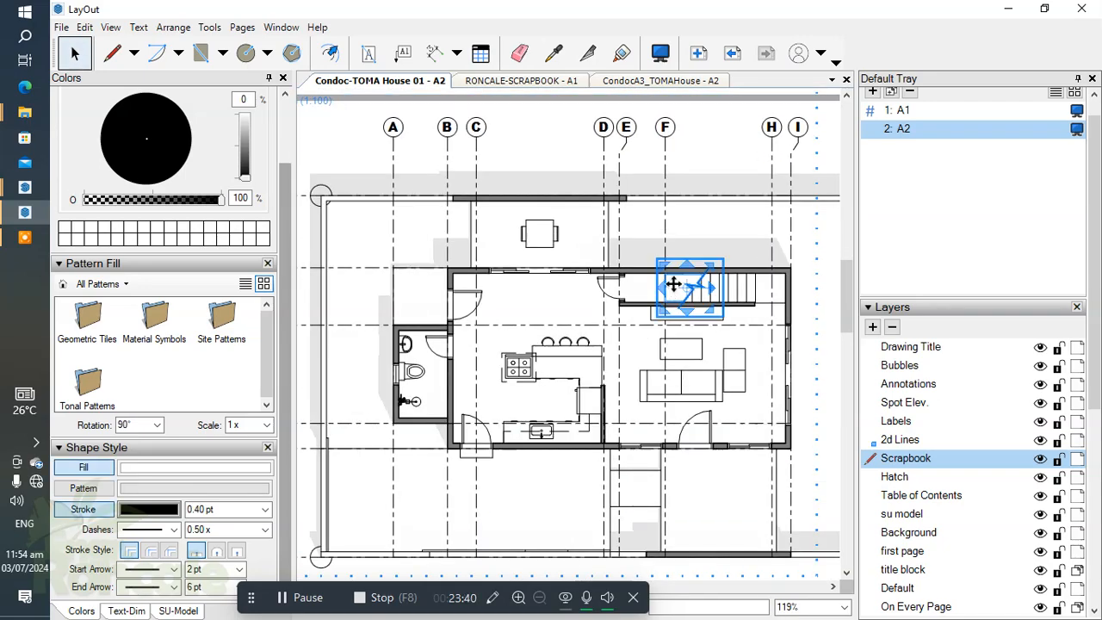
key(Delete)
Step: Change the copied plan's drawing title to SECOND FLOOR PLAN
scroll(508, 354, down, 3)
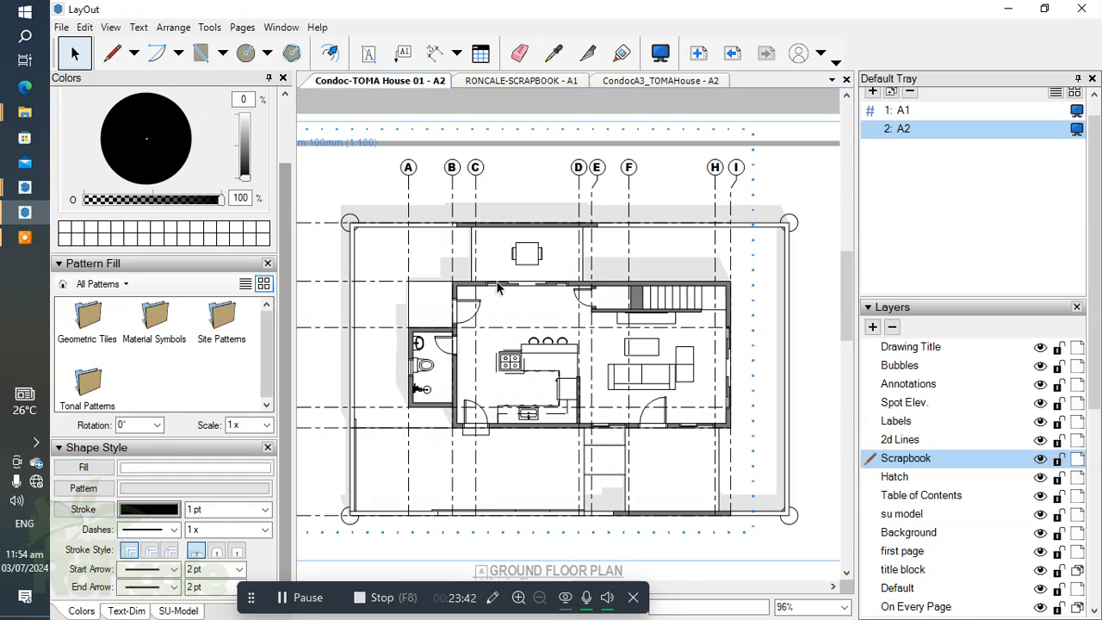
mouse_move(561, 290)
middle_down()
mouse_move(613, 316)
mouse_move(608, 267)
middle_up()
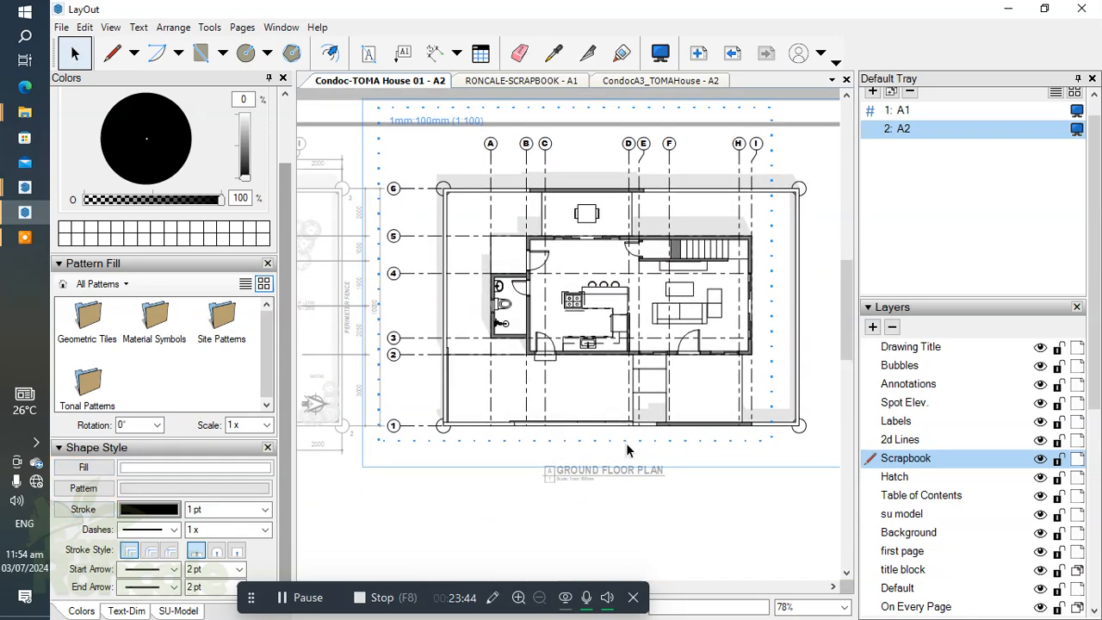
scroll(629, 450, up, 4)
scroll(598, 486, down, 2)
middle_drag(598, 486, 622, 425)
click(635, 467)
double_click(623, 427)
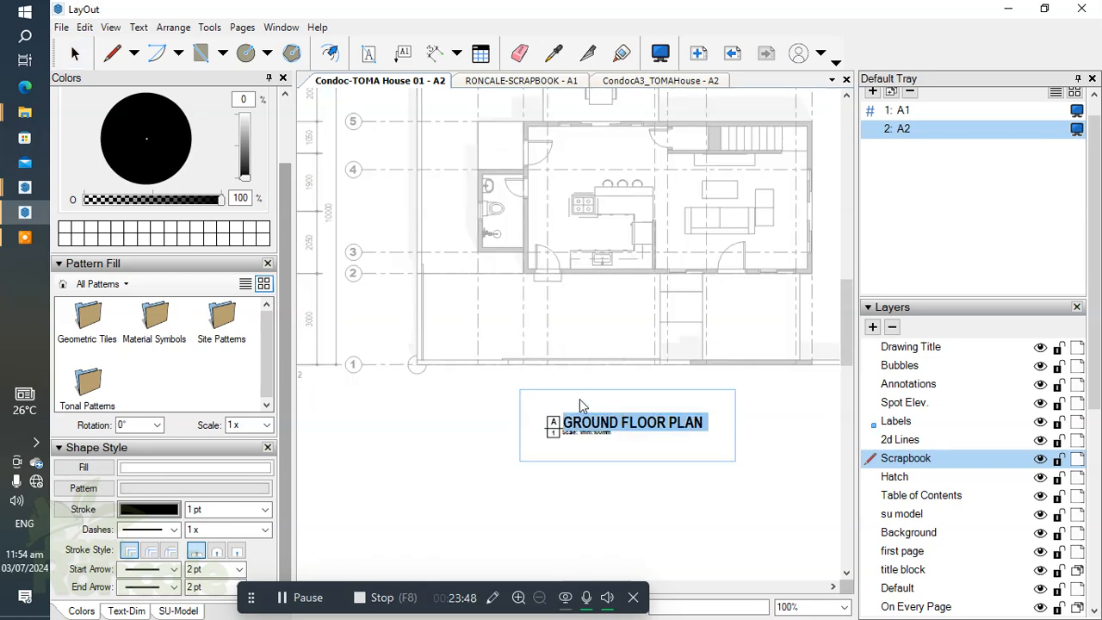
text(SEC)
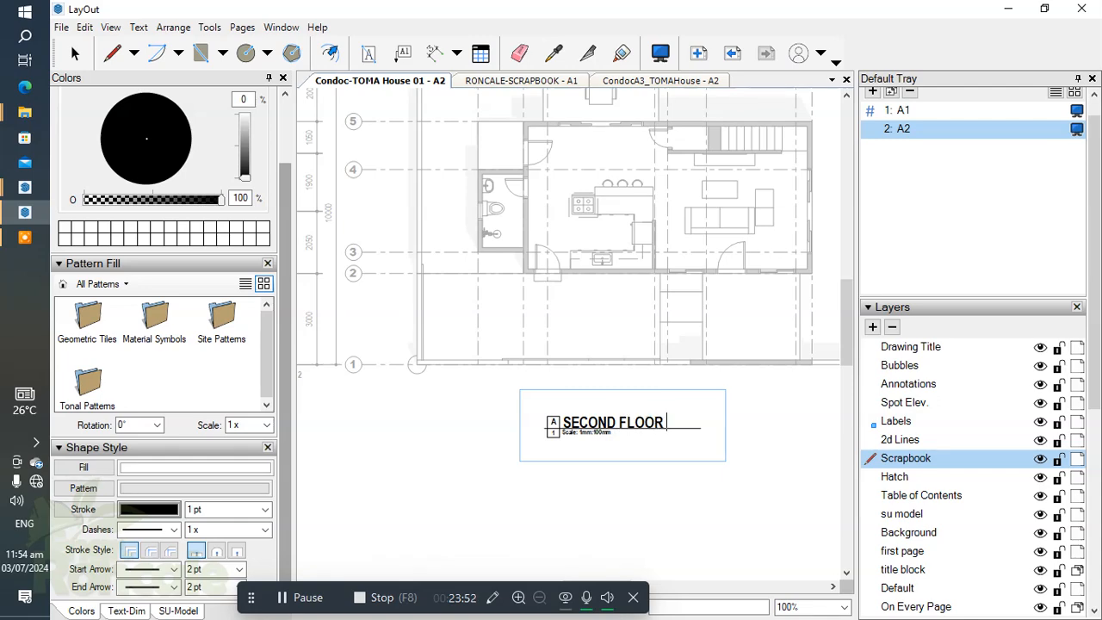
click(671, 486)
scroll(671, 487, up, 5)
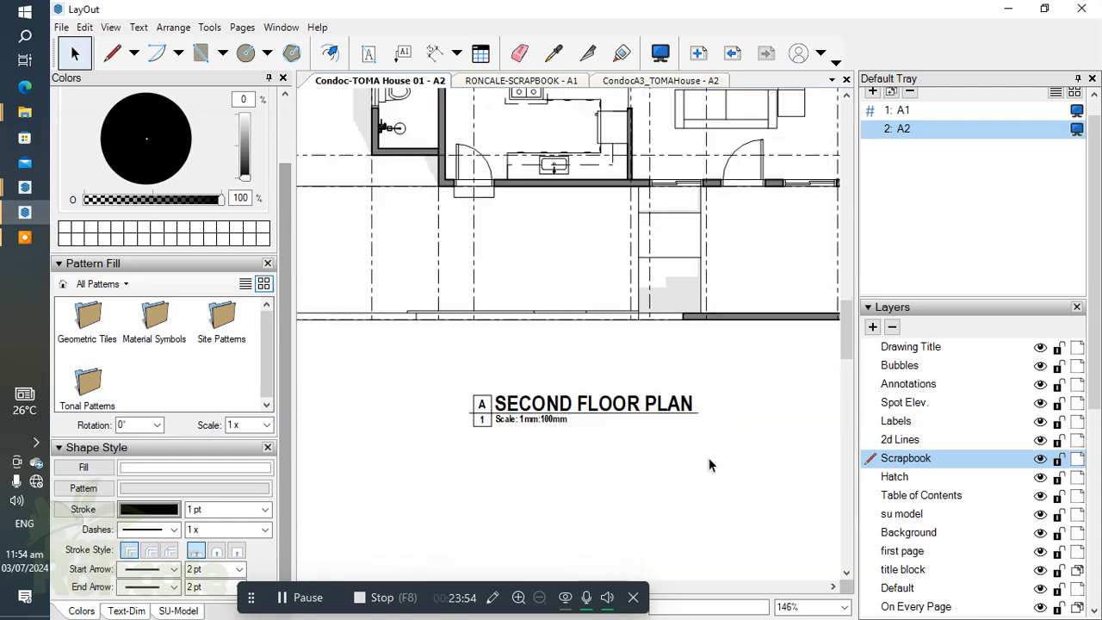
scroll(538, 388, up, 3)
click(519, 401)
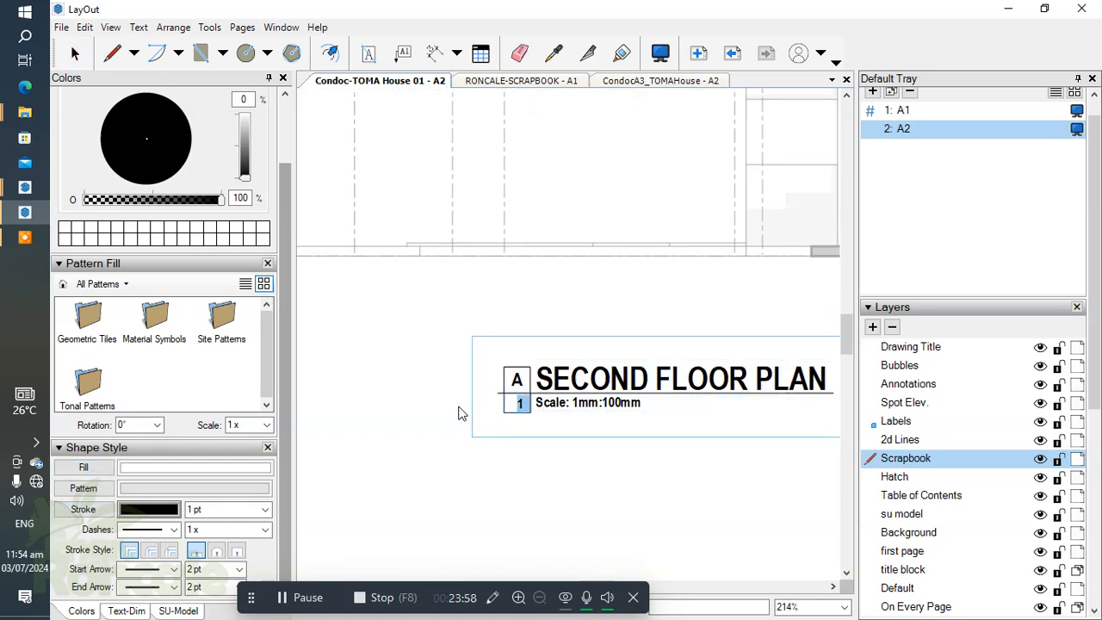
scroll(509, 326, down, 8)
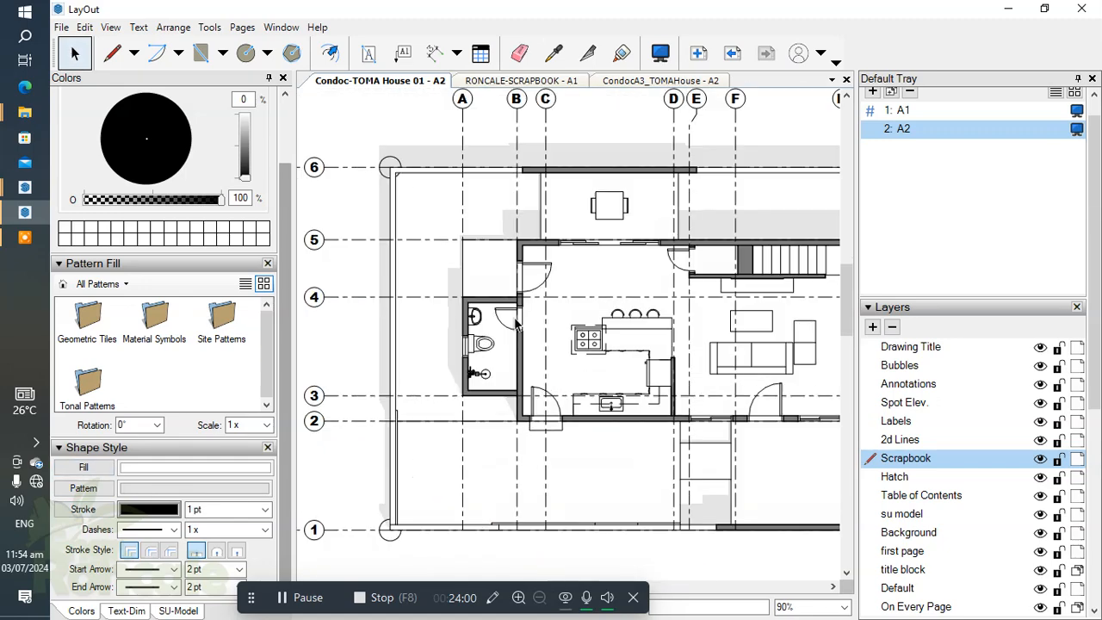
Step: Open the second floor plan's group and select its 1:100 model viewport
key(space)
scroll(569, 335, down, 3)
click(551, 328)
double_click(554, 340)
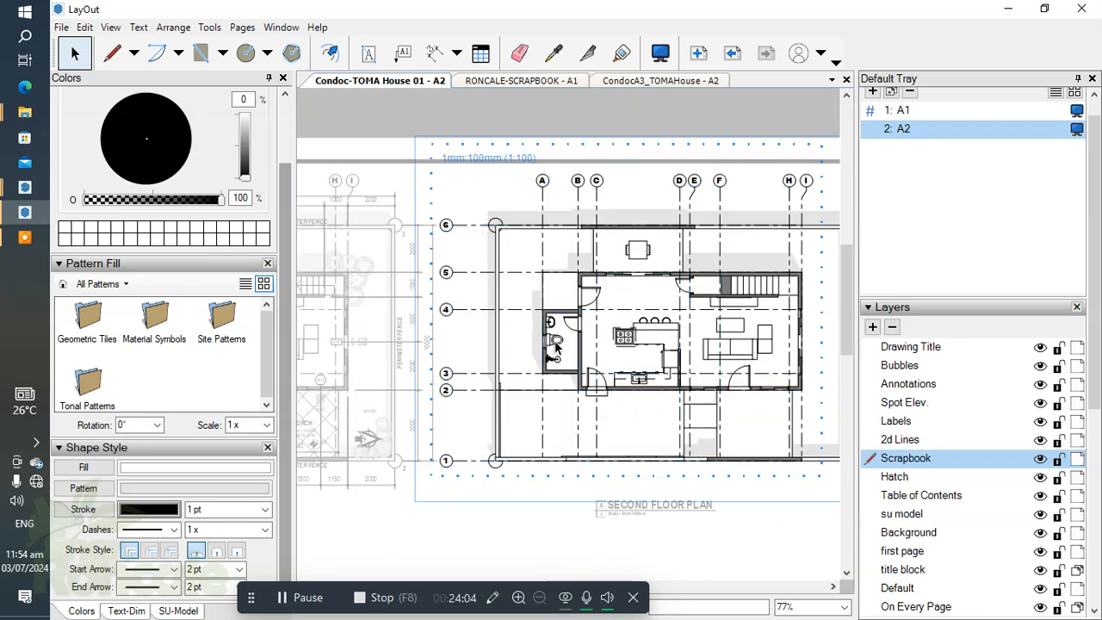
click(564, 336)
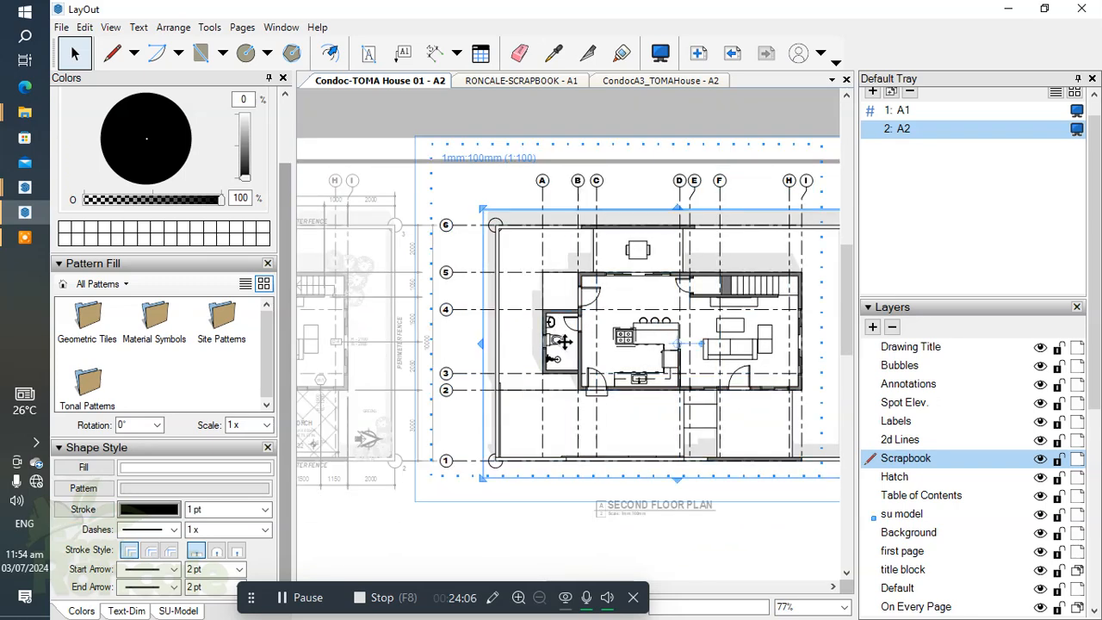
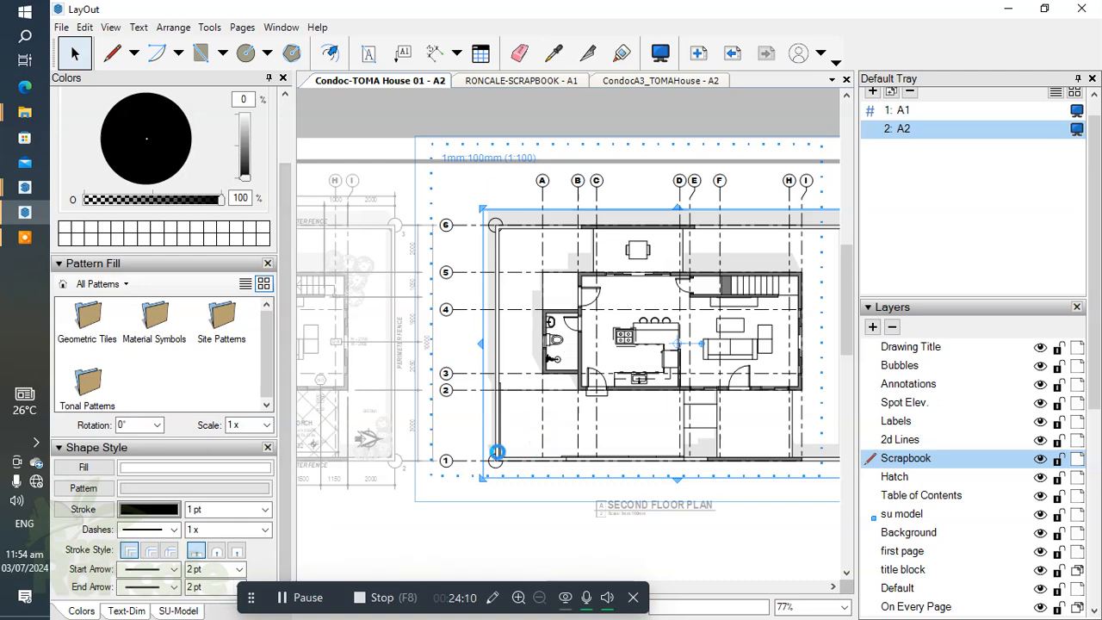
Step: Switch the second floor plan's model viewport from its current scene to the SF scene
click(297, 599)
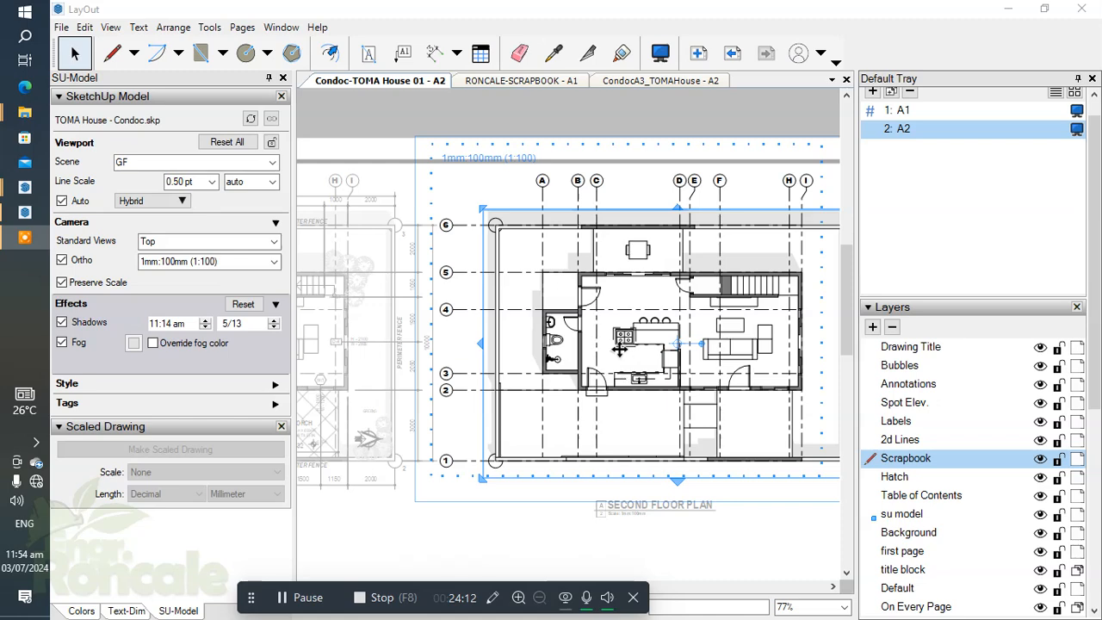
right_click(620, 350)
mouse_move(694, 551)
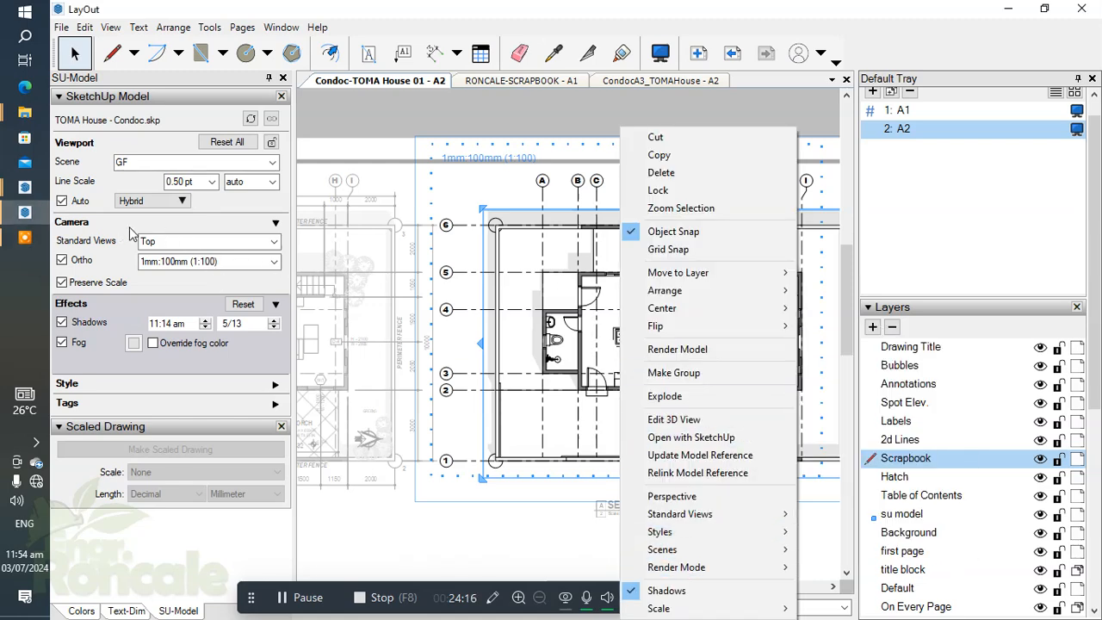
click(274, 166)
click(137, 217)
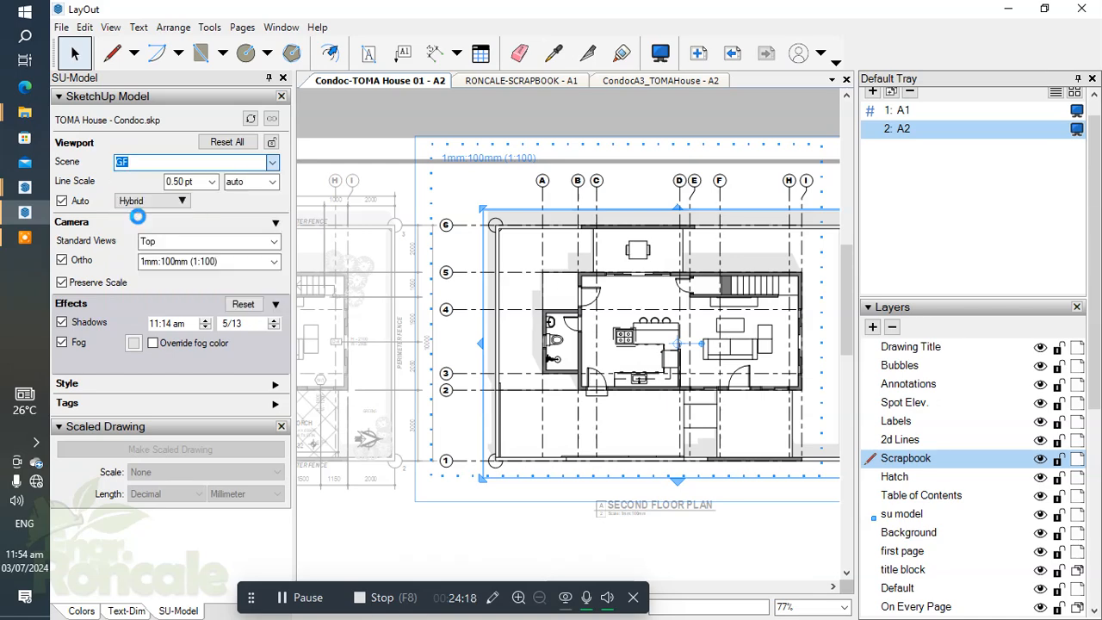
click(308, 599)
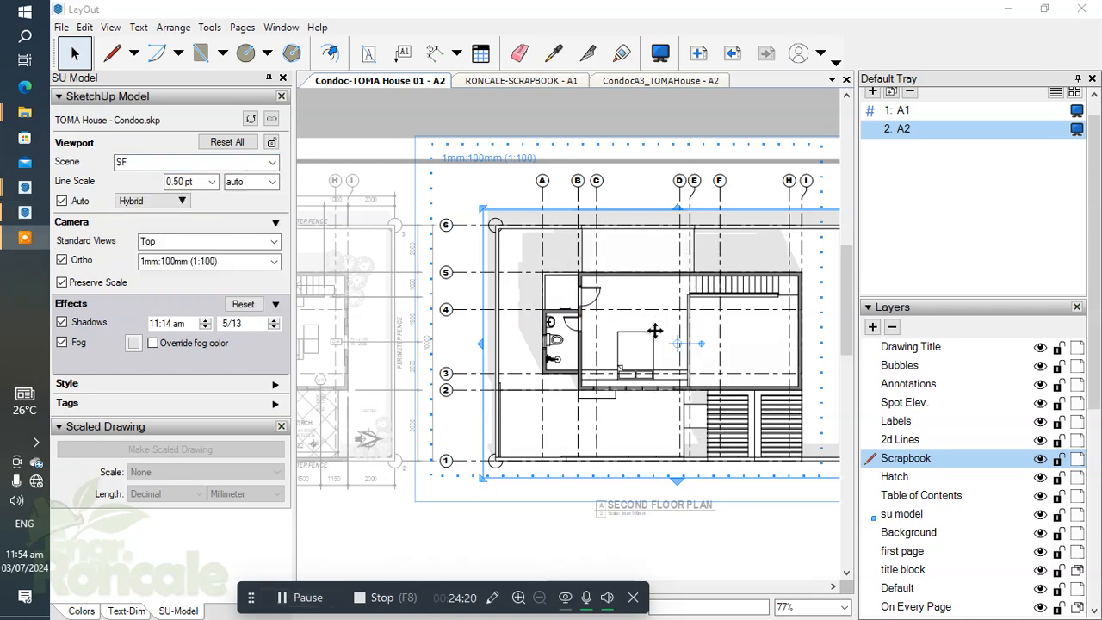
Step: Examine the room layout and grid alignment in the updated second floor plan viewport, and leave the plan's group
scroll(646, 335, down, 1)
scroll(640, 246, up, 4)
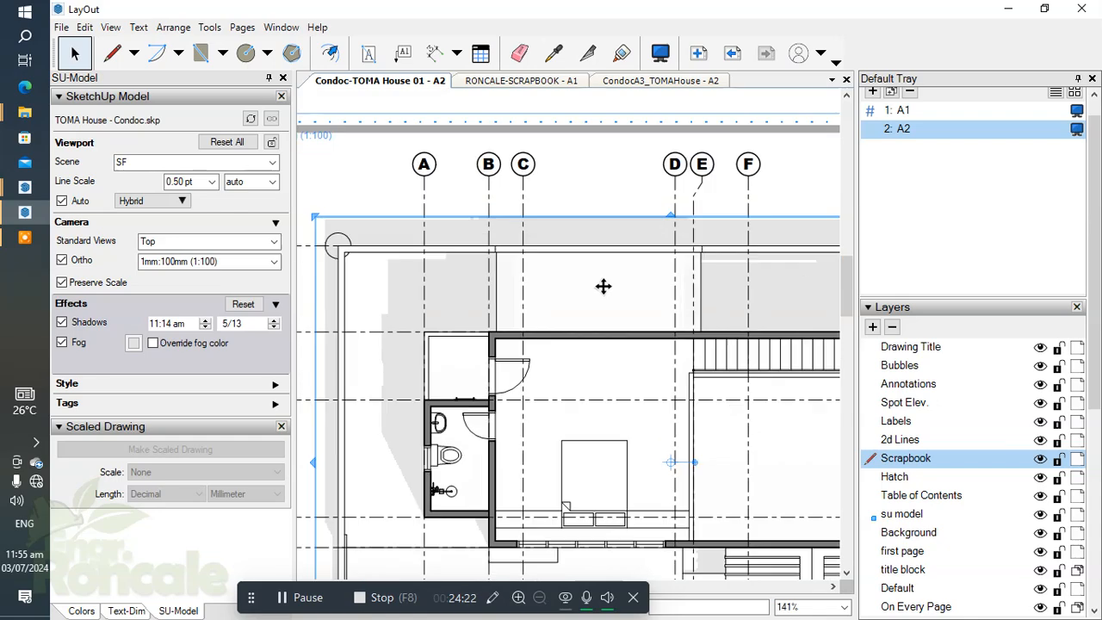
scroll(482, 273, down, 1)
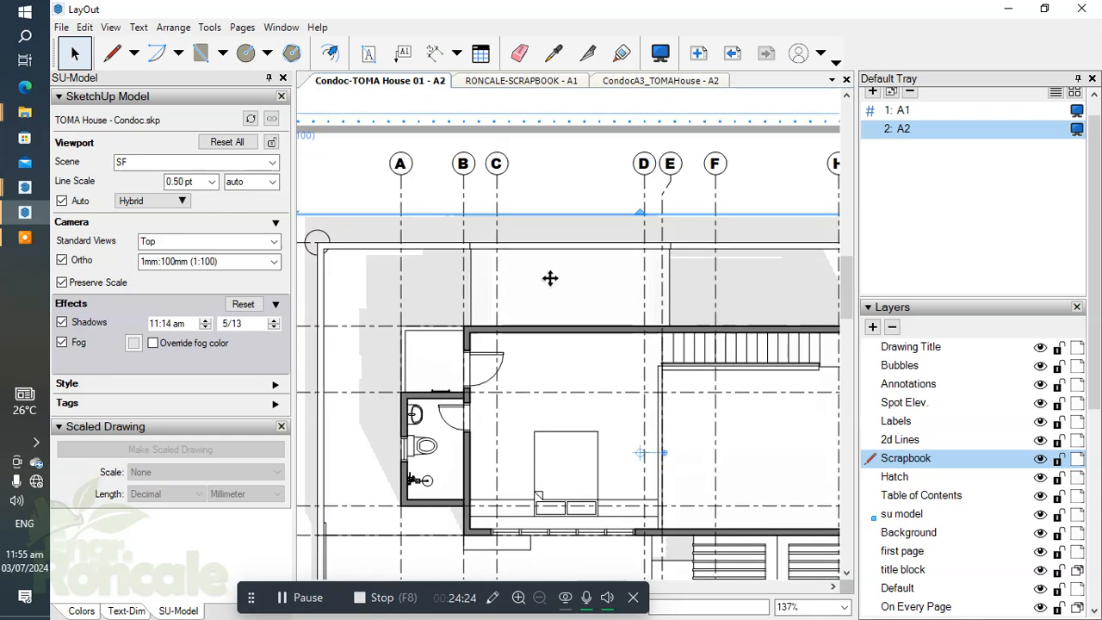
scroll(551, 276, down, 1)
scroll(566, 330, up, 3)
scroll(566, 330, down, 2)
scroll(583, 386, up, 2)
scroll(543, 382, down, 2)
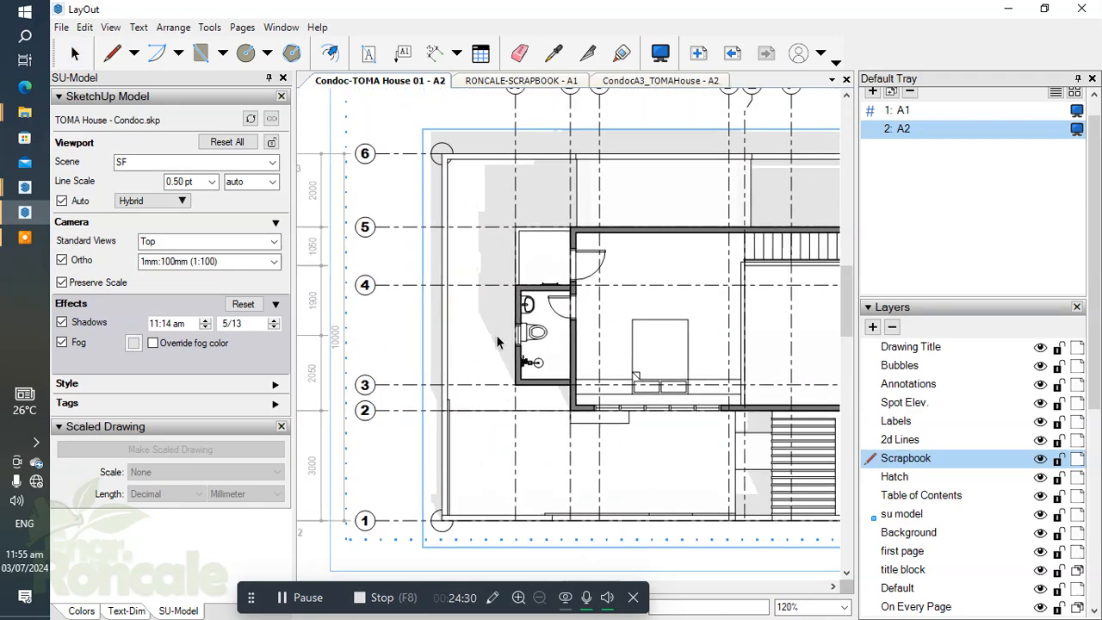
scroll(517, 361, down, 1)
scroll(615, 267, up, 3)
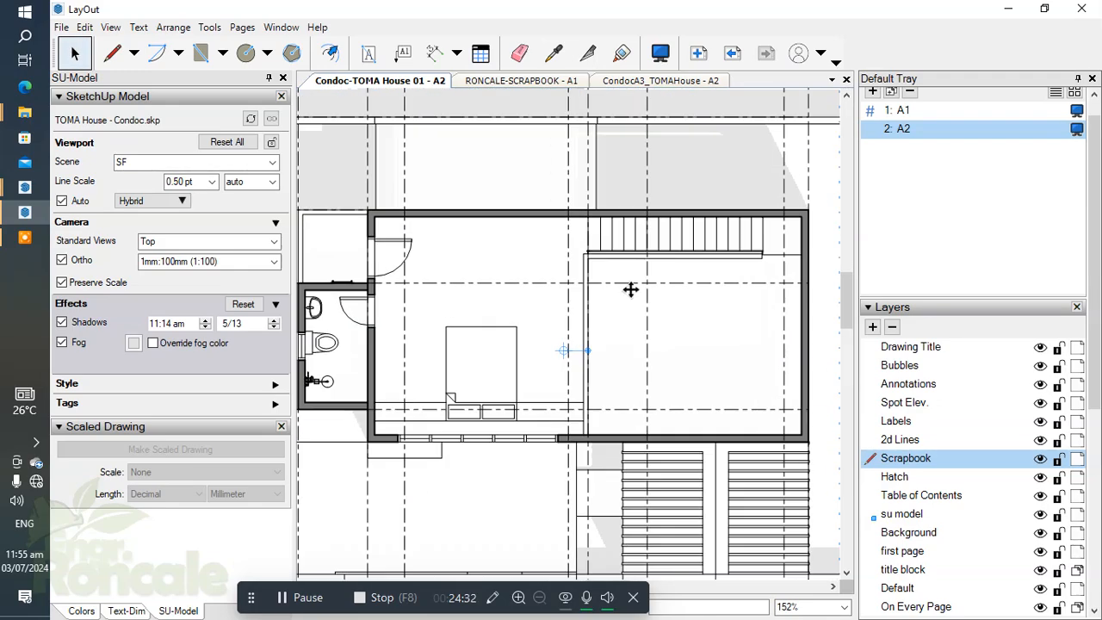
scroll(632, 316, down, 1)
middle_drag(629, 335, 667, 332)
scroll(534, 319, down, 2)
middle_drag(537, 325, 551, 372)
click(550, 372)
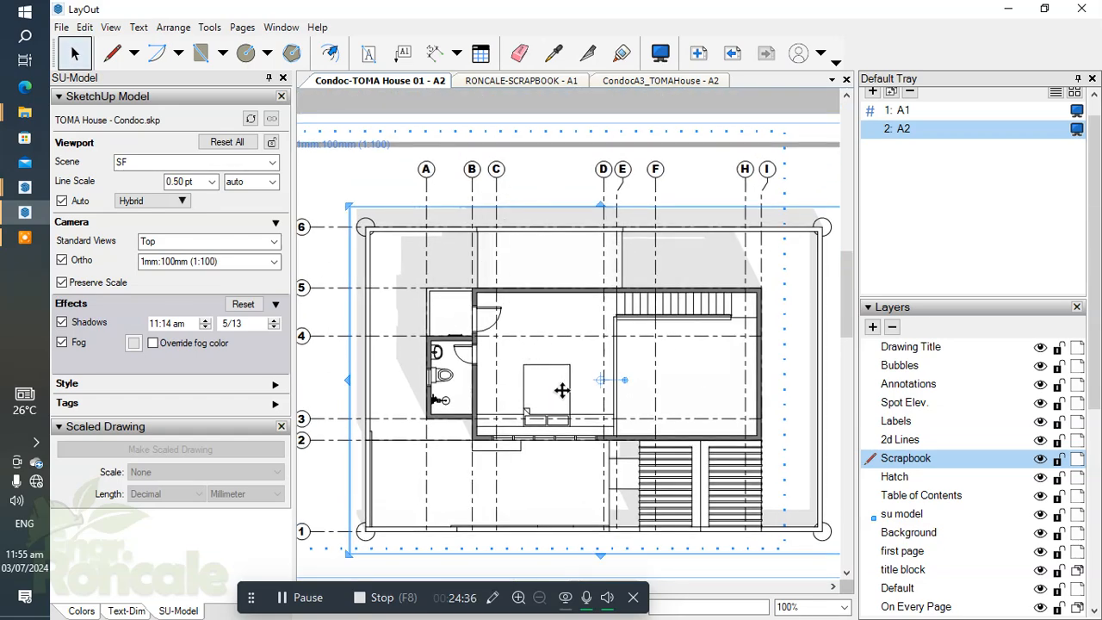
middle_drag(499, 370, 535, 346)
scroll(529, 325, down, 1)
middle_drag(552, 387, 562, 351)
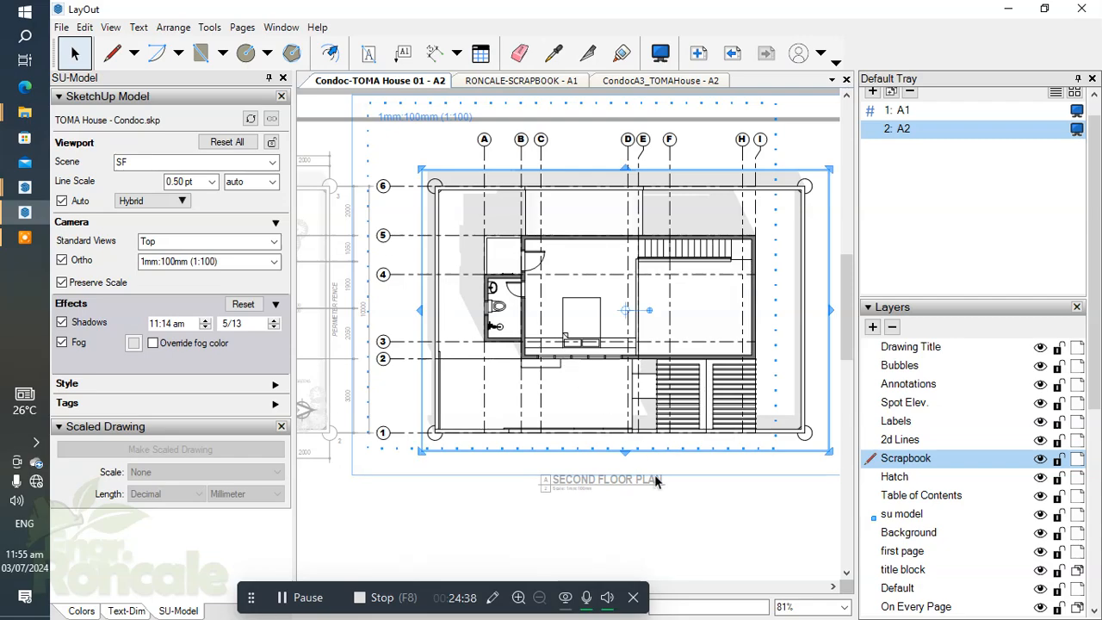
click(674, 480)
scroll(588, 381, up, 1)
scroll(588, 380, down, 1)
middle_drag(587, 393, 541, 419)
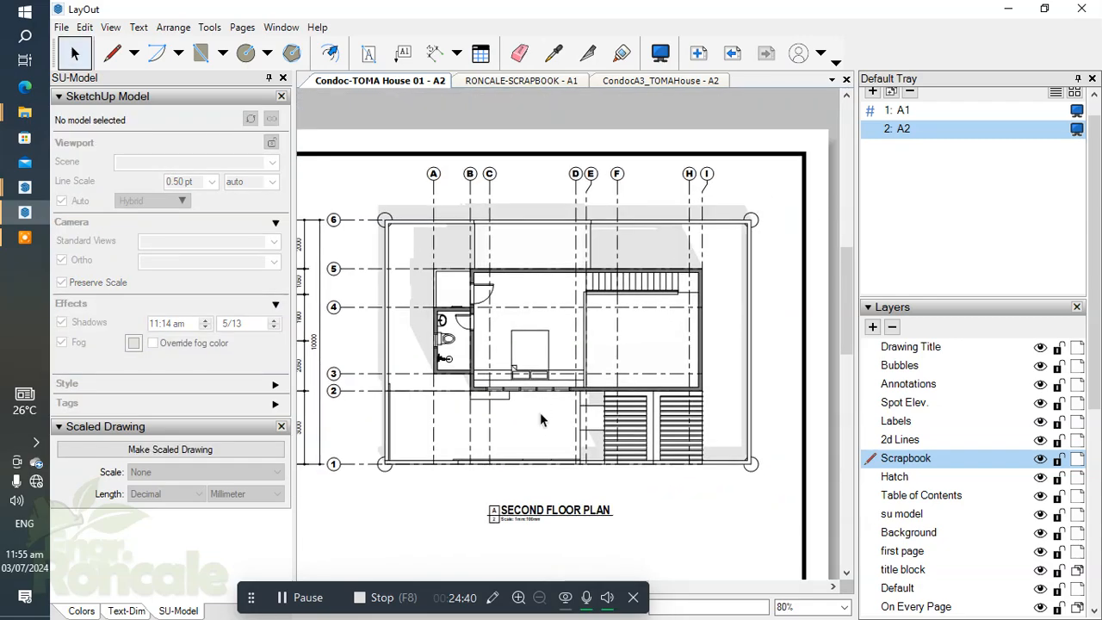
scroll(568, 356, up, 3)
scroll(508, 357, up, 4)
scroll(525, 347, down, 5)
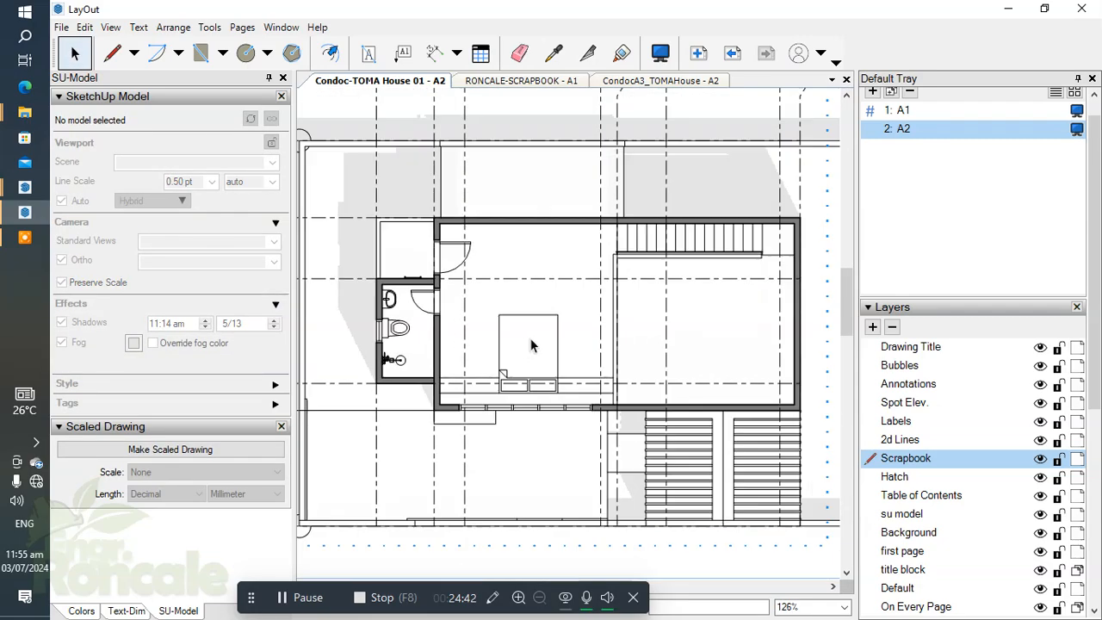
Step: Make the Labels layer current and place the scrapbook's LIVING AREA label above the bed in the second floor plan
click(900, 421)
scroll(956, 465, down, 5)
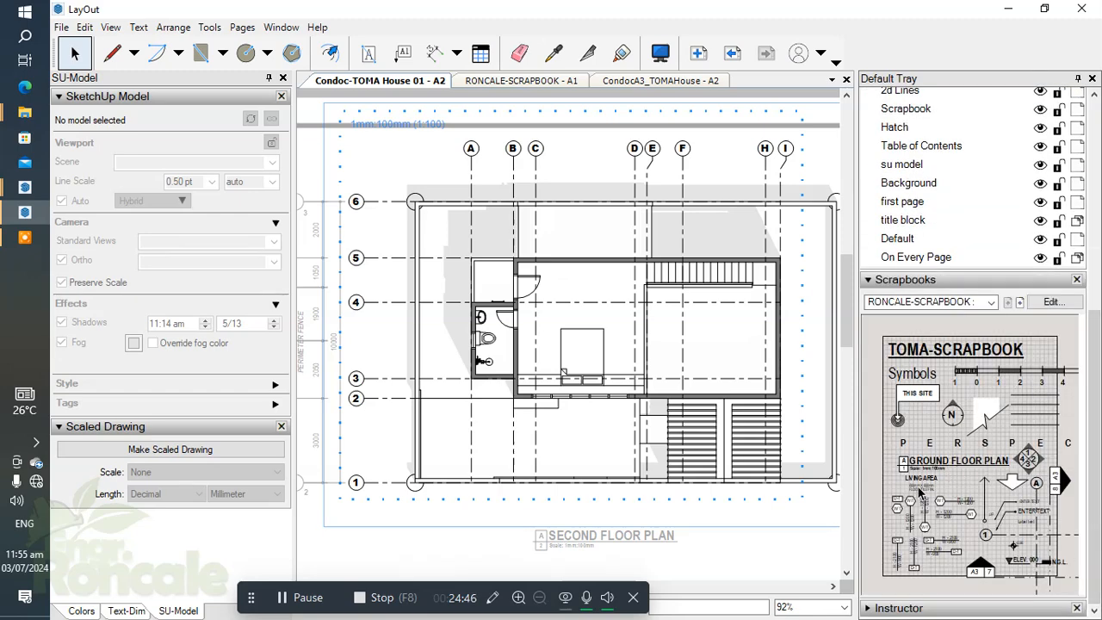
click(905, 487)
click(594, 430)
scroll(586, 383, up, 8)
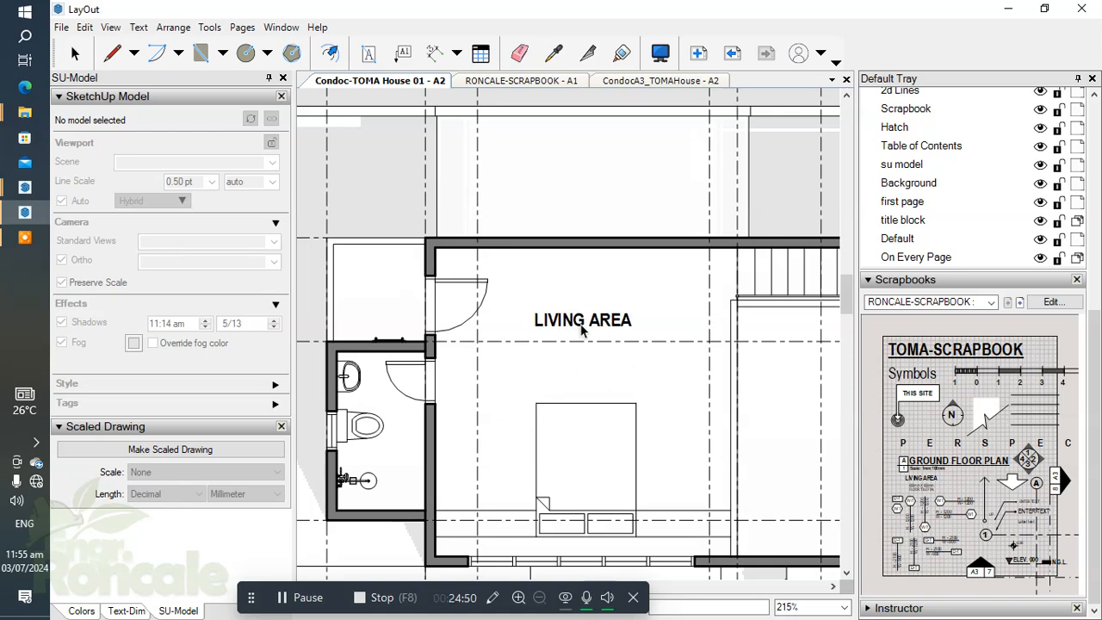
click(582, 325)
Step: Place two more LIVING AREA labels, one in the large empty area below the stairs and one in the small space adjoining the bathroom
scroll(692, 374, down, 1)
middle_drag(686, 374, 472, 315)
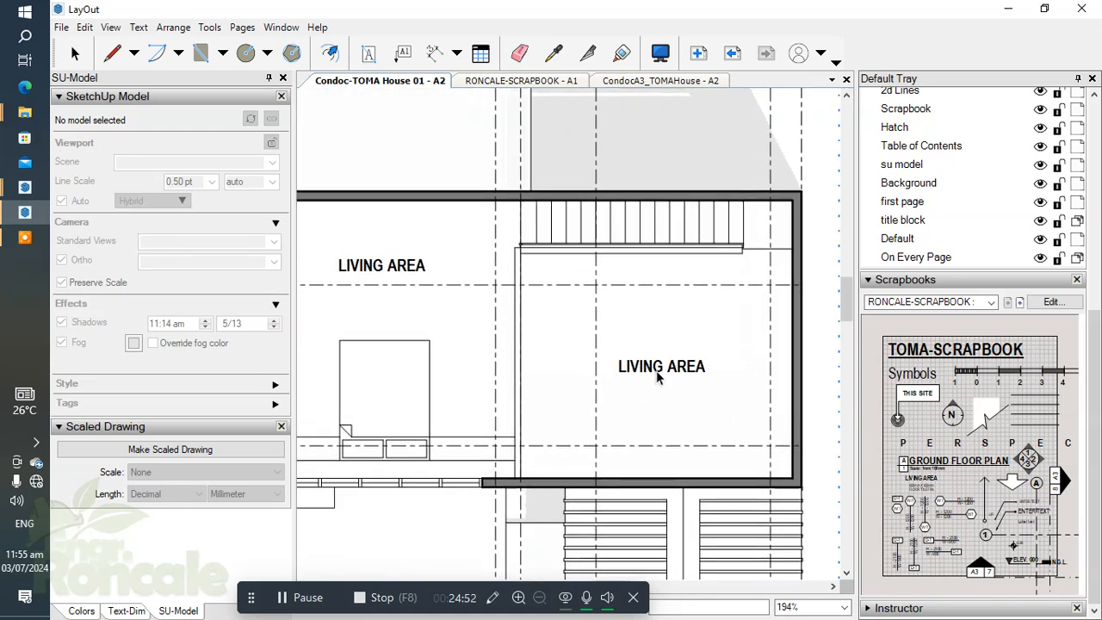
scroll(620, 361, down, 6)
scroll(551, 327, up, 8)
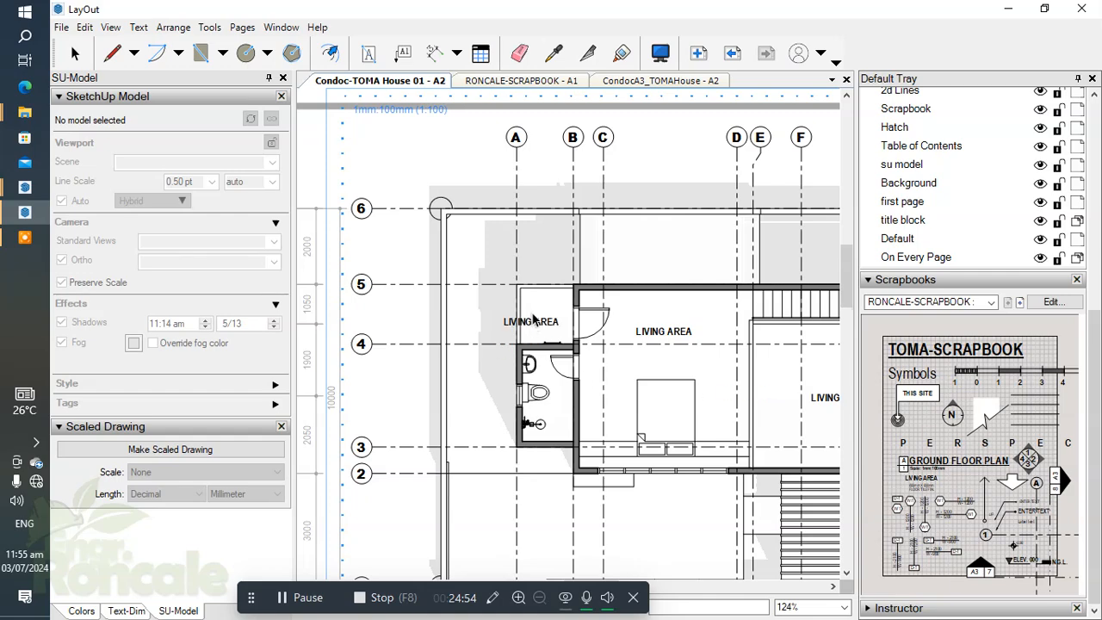
click(555, 334)
Step: Try to label the second floor bathroom by placing a LIVING AREA label there and rewriting its text
scroll(569, 370, up, 3)
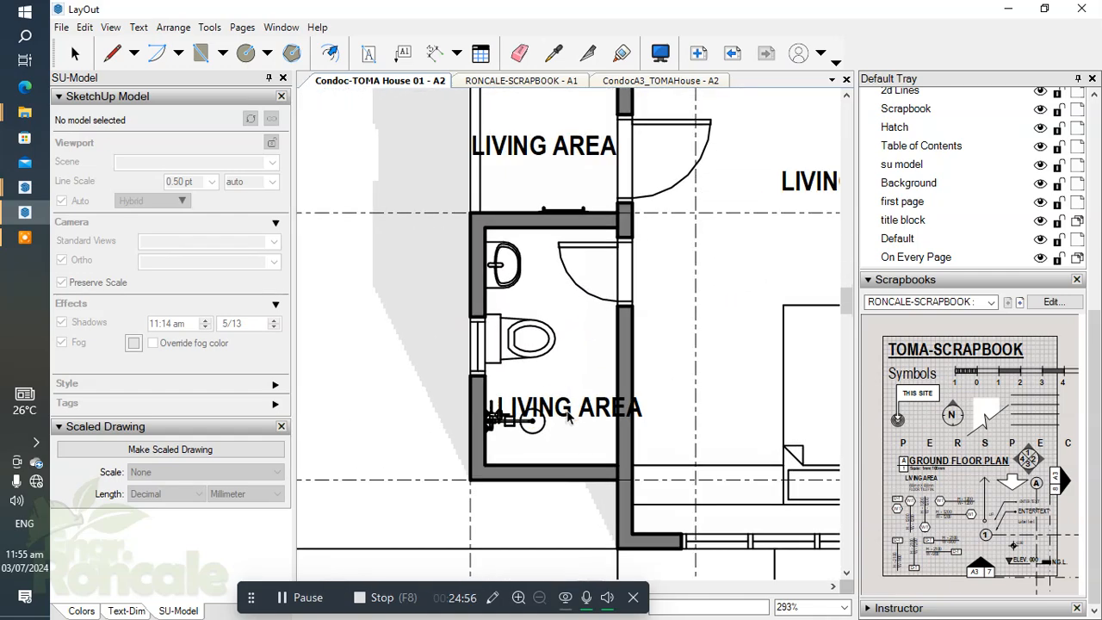
click(555, 394)
key(space)
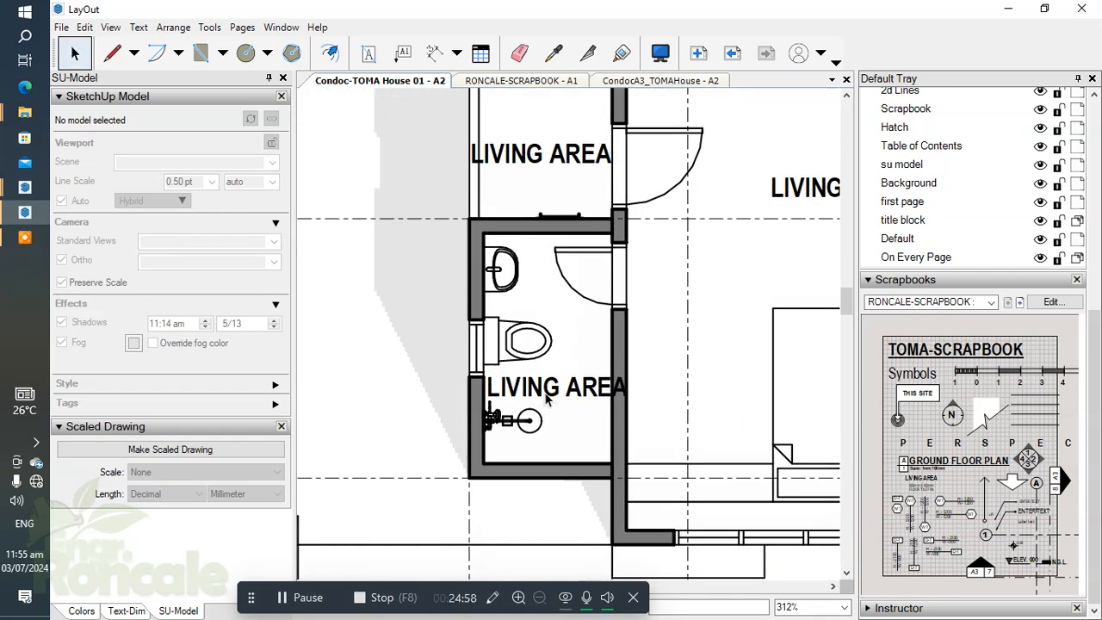
double_click(547, 393)
text(T)
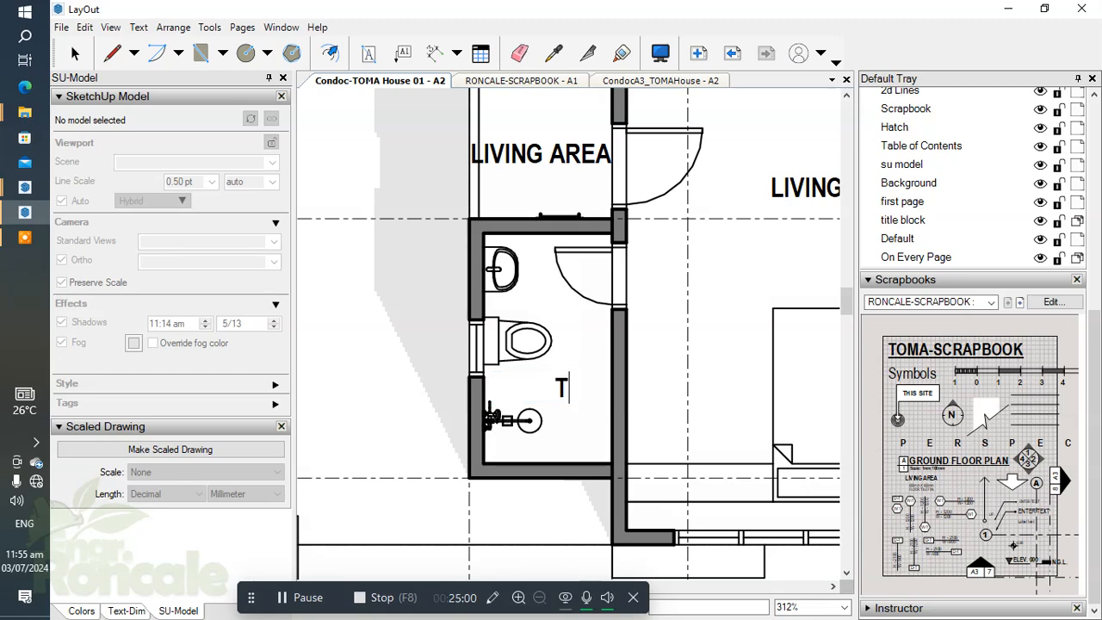
key(Escape)
Step: Copy the T&B label and its 200mm X 200mm FLOOR TILE FIN. note from the ground floor plan
scroll(559, 380, down, 6)
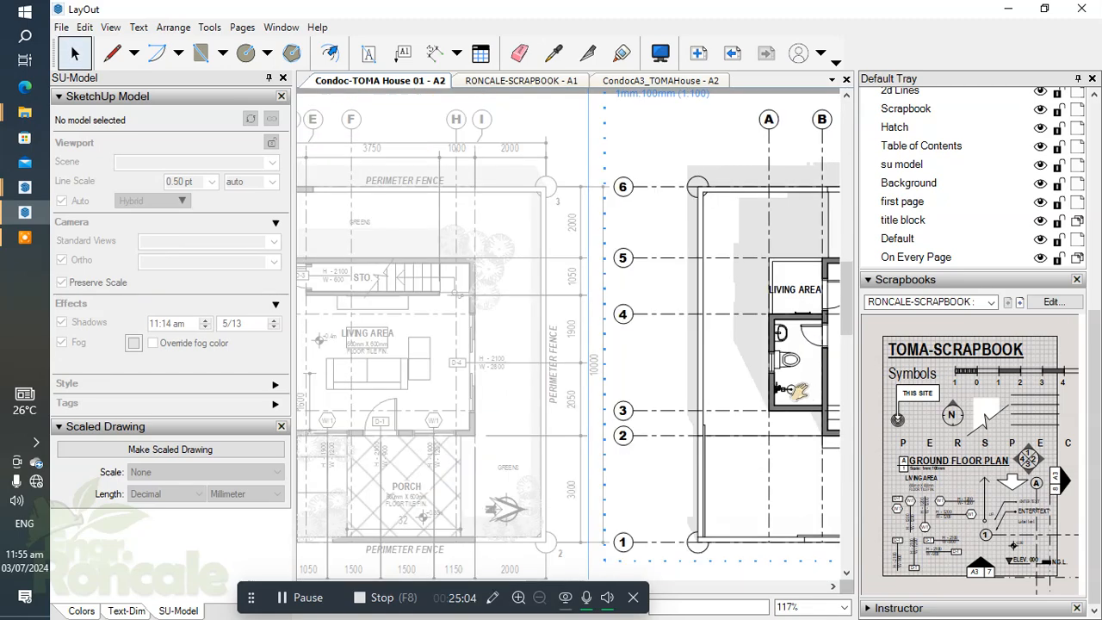
scroll(381, 366, up, 7)
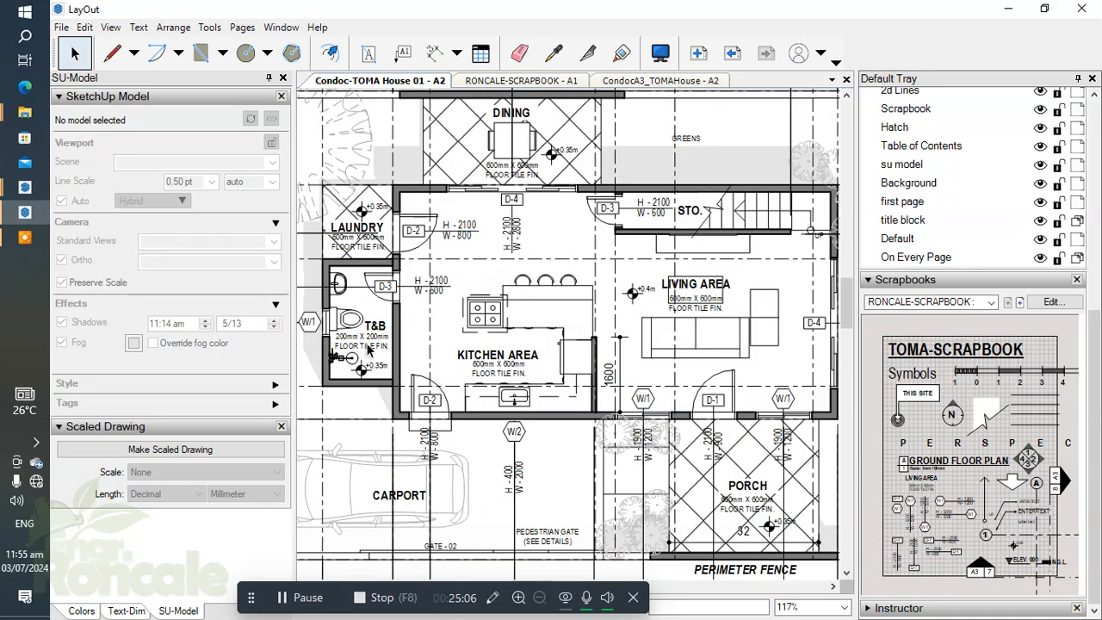
scroll(372, 340, up, 1)
double_click(374, 335)
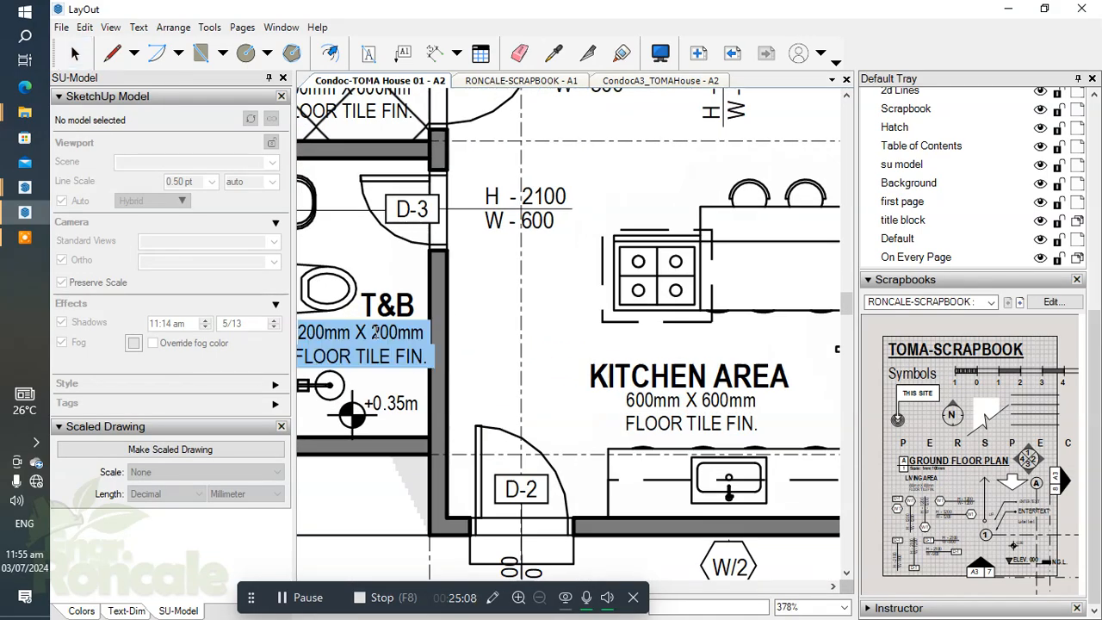
key(Escape)
click(388, 321)
shift+click(384, 335)
scroll(384, 336, down, 5)
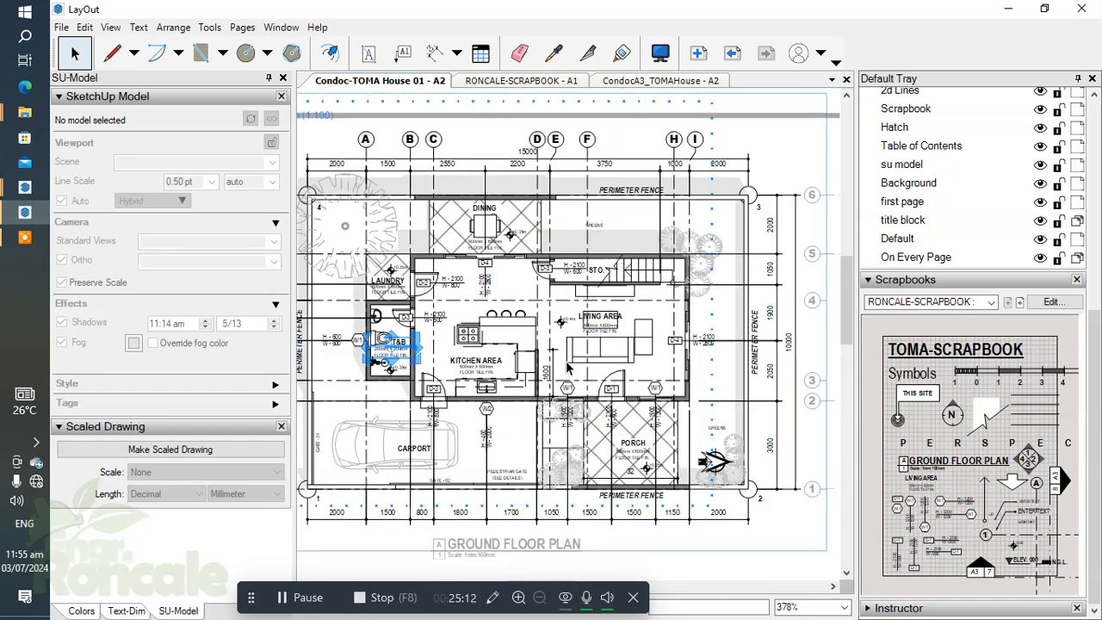
scroll(652, 344, up, 3)
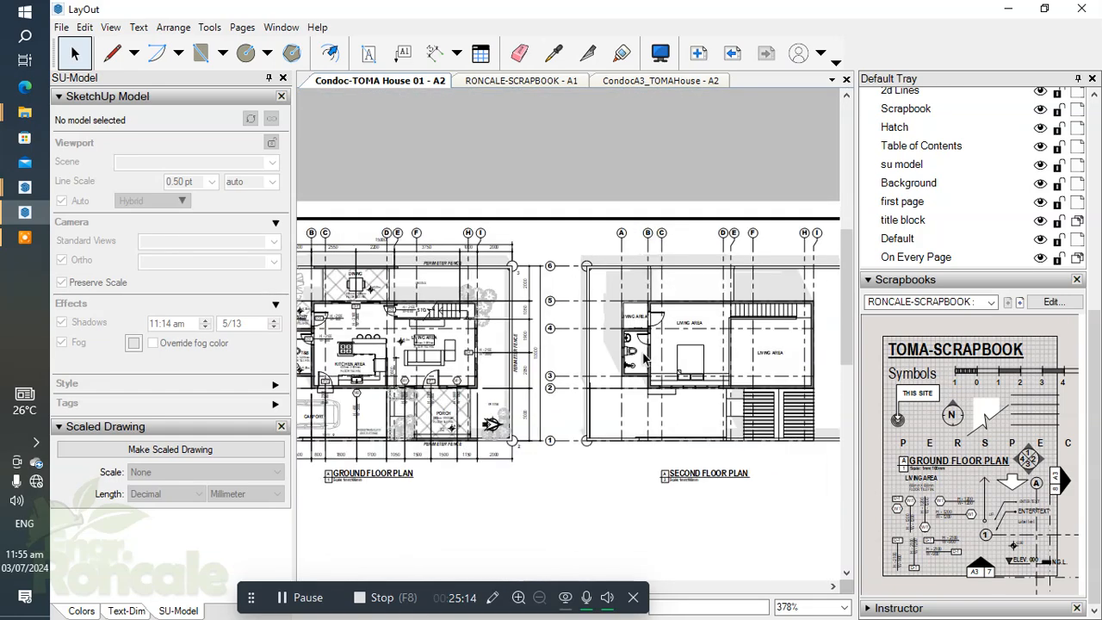
Step: Paste the T&B label and its floor tile note inside the second floor plan's group
middle_drag(545, 376, 716, 357)
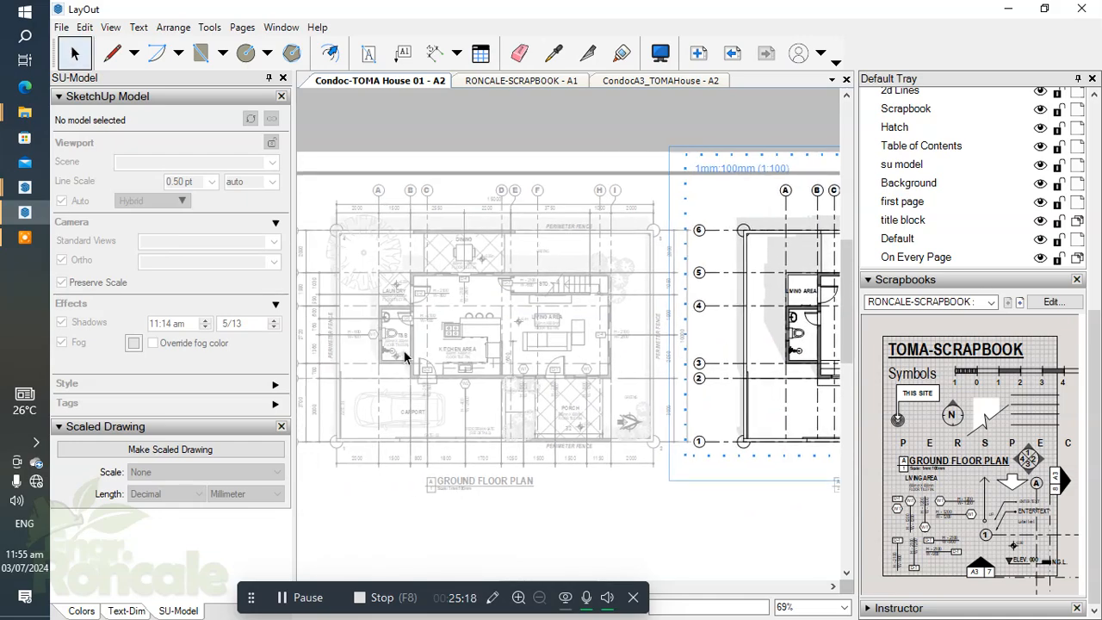
scroll(404, 358, up, 5)
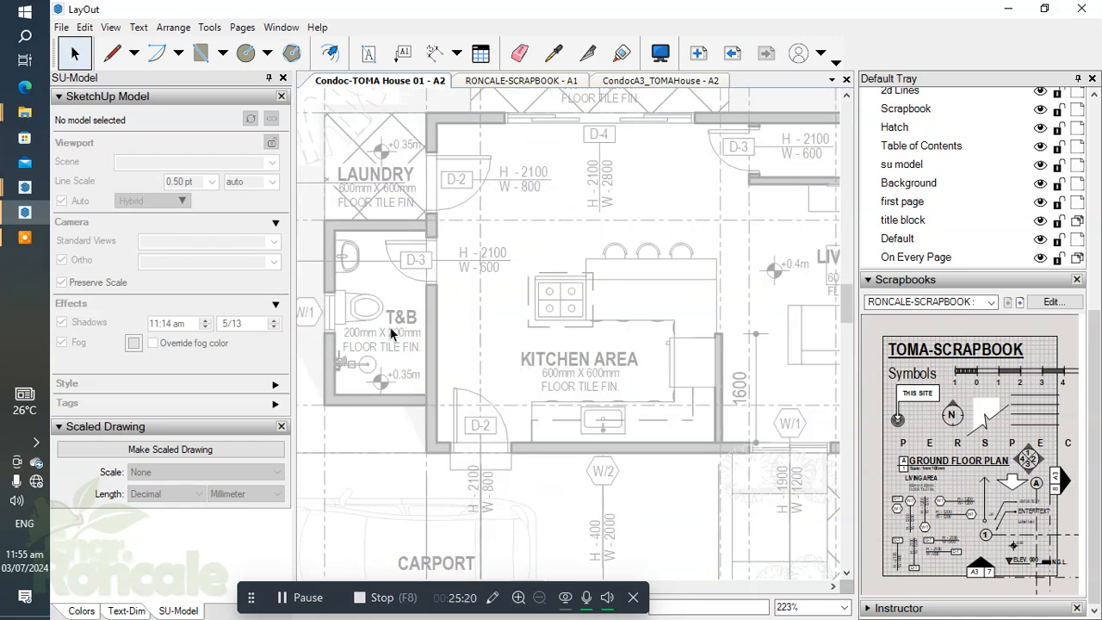
scroll(396, 338, down, 3)
click(392, 328)
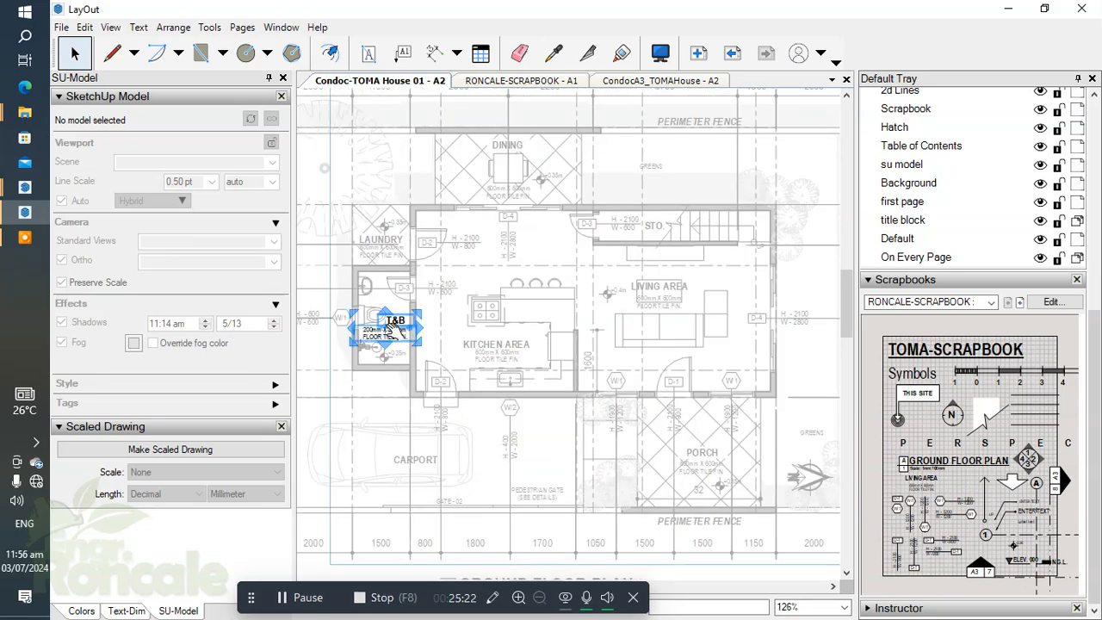
Step: Move the pasted T&B label and floor tile note into the second floor bathroom, between the toilet and the shower
drag(395, 325, 786, 355)
scroll(787, 355, down, 2)
middle_drag(787, 355, 403, 366)
drag(377, 349, 681, 299)
scroll(641, 342, up, 6)
scroll(642, 342, up, 2)
key(Up)
key(Up)
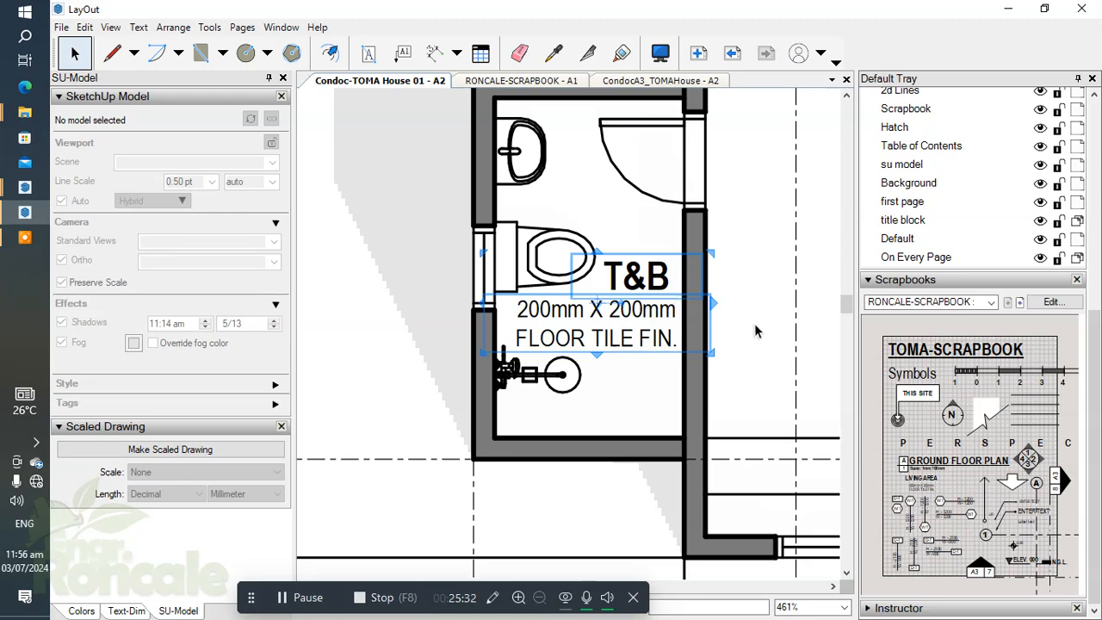
Step: Change the LIVING AREA label above the bed to BEDROOM
scroll(755, 331, down, 3)
scroll(576, 187, up, 2)
double_click(575, 187)
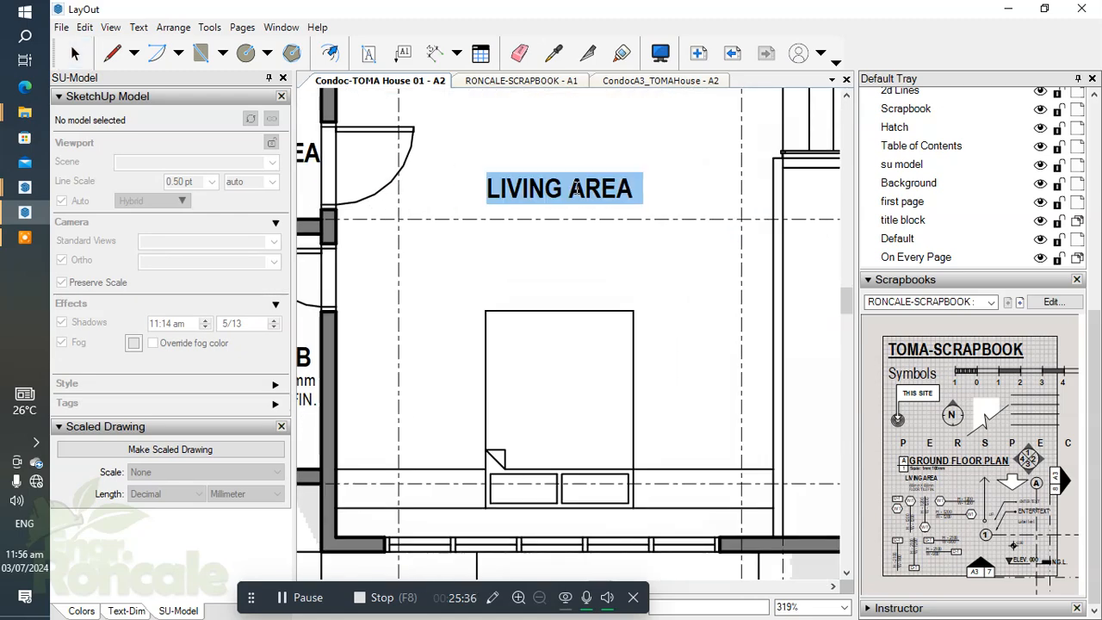
text(BEDROOM)
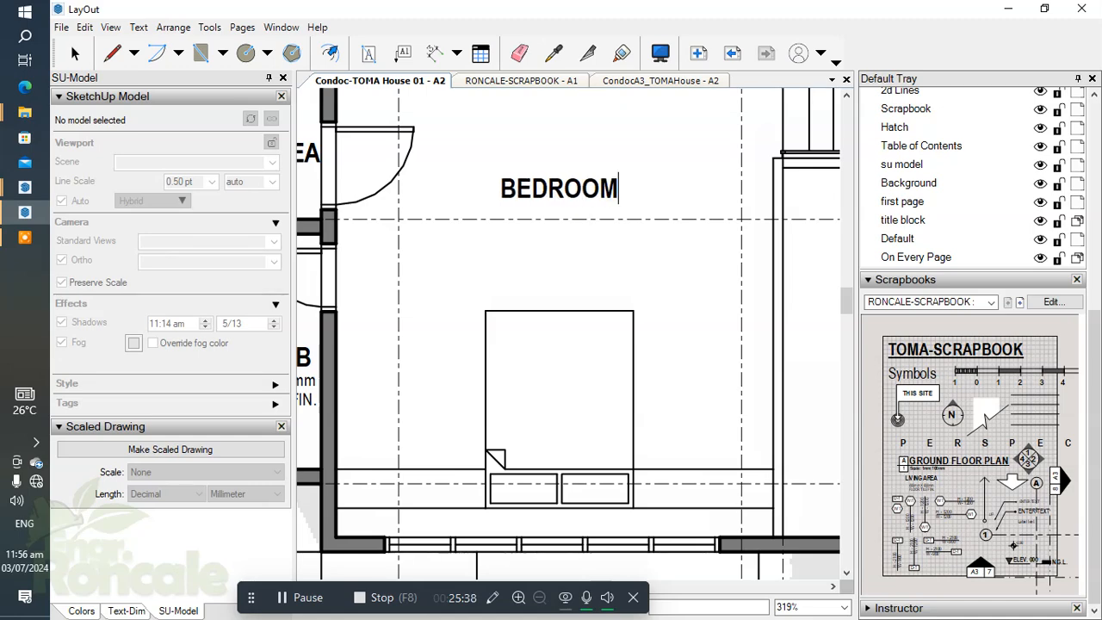
click(572, 259)
Step: Nudge the BEDROOM label down and slightly right, closer to the bed
click(548, 180)
key(Down)
key(Down)
key(Down)
key(Down)
key(Down)
key(Down)
key(Down)
key(Down)
key(Down)
key(Down)
key(Down)
key(Down)
key(Down)
key(Down)
key(Down)
key(Down)
key(Down)
key(Down)
key(Right)
key(Right)
key(Right)
key(Right)
Step: Place a 600mm X 600mm FLOOR TILE FIN. note directly beneath the BEDROOM label
click(702, 392)
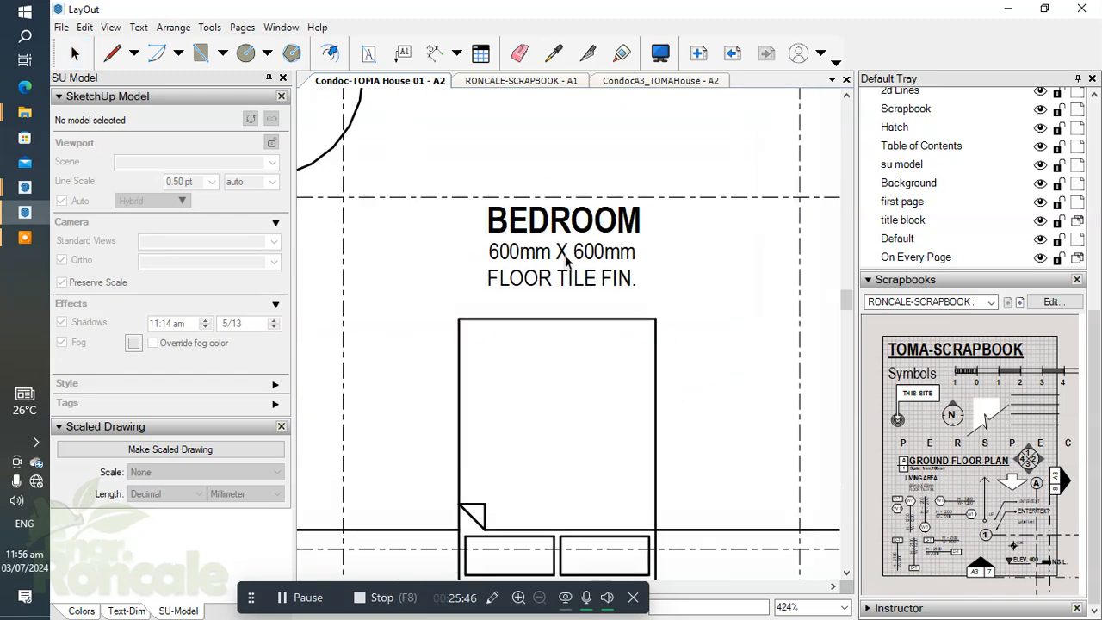
scroll(789, 441, down, 2)
scroll(1098, 315, up, 3)
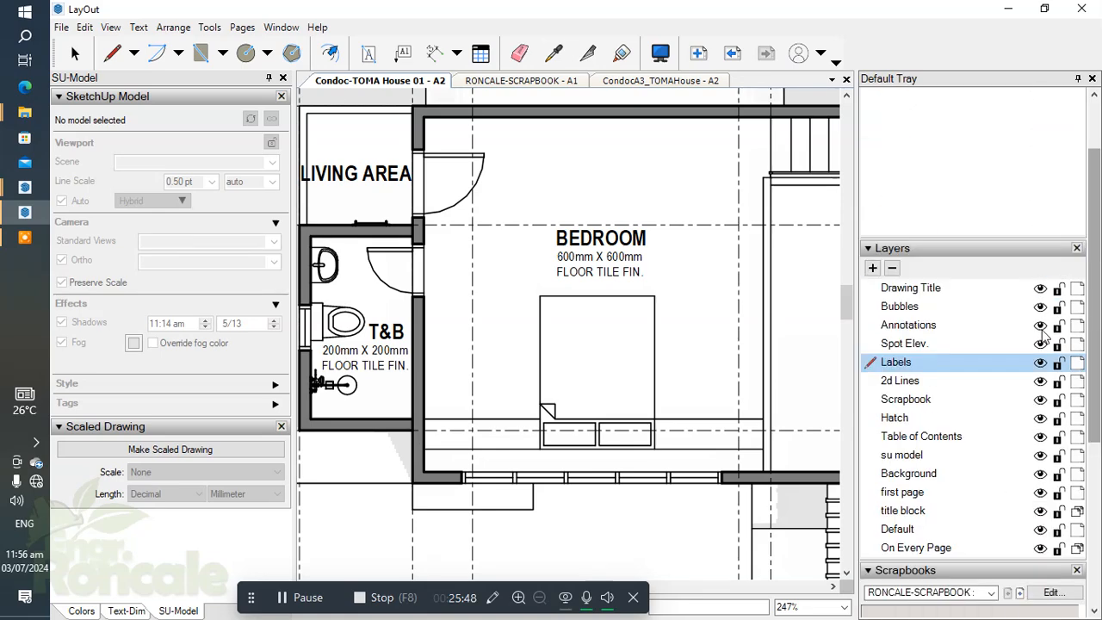
scroll(680, 323, down, 2)
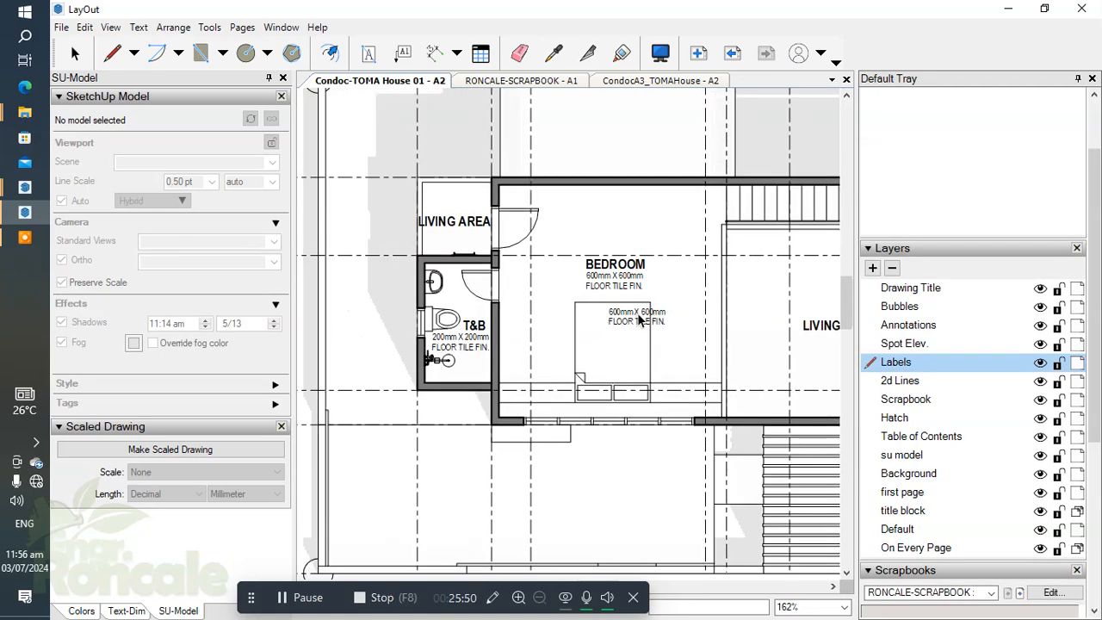
scroll(689, 344, up, 2)
key(space)
Step: Change the LIVING AREA label in the small space adjoining the bathroom to BALCONY
click(498, 270)
double_click(498, 270)
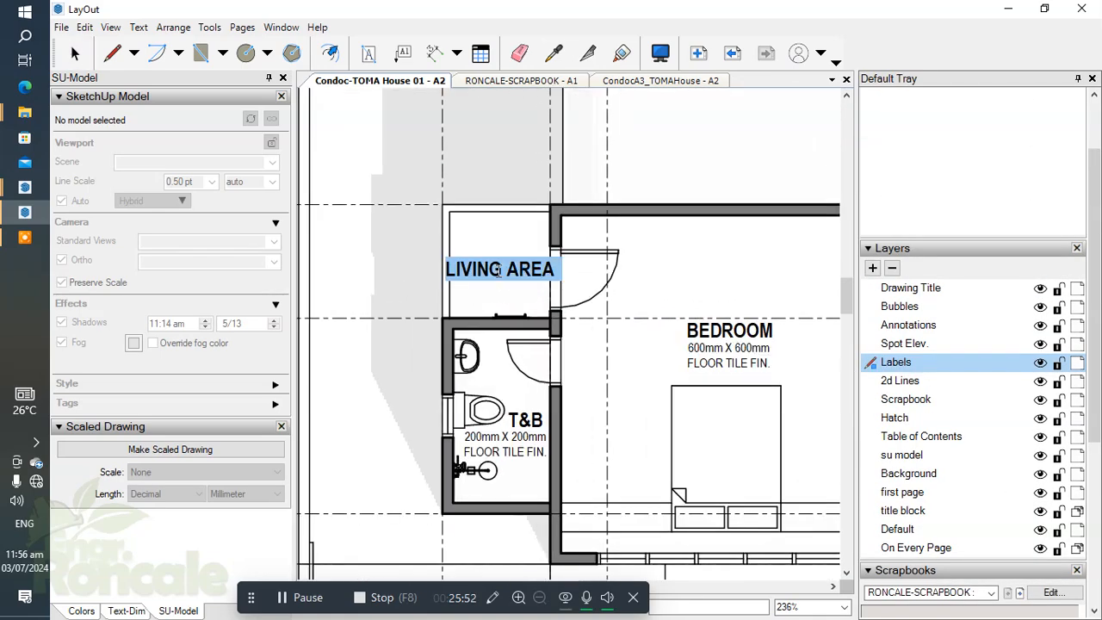
text(TE)
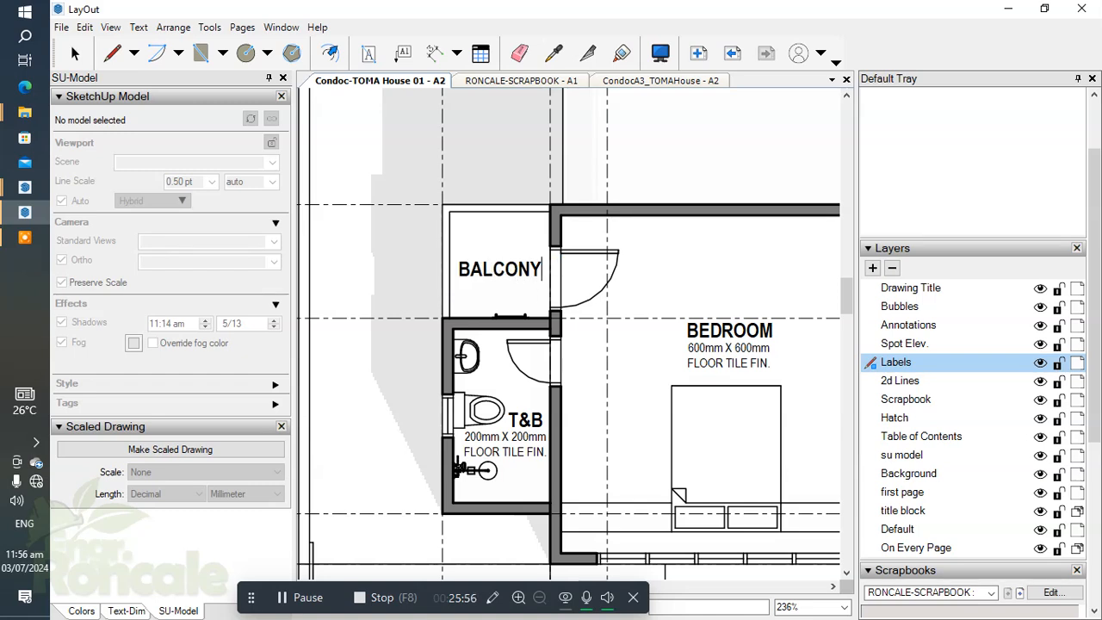
Step: Finish the BALCONY label's text and nudge the label slightly up and right within the balcony
key(space)
scroll(492, 273, up, 2)
click(502, 268)
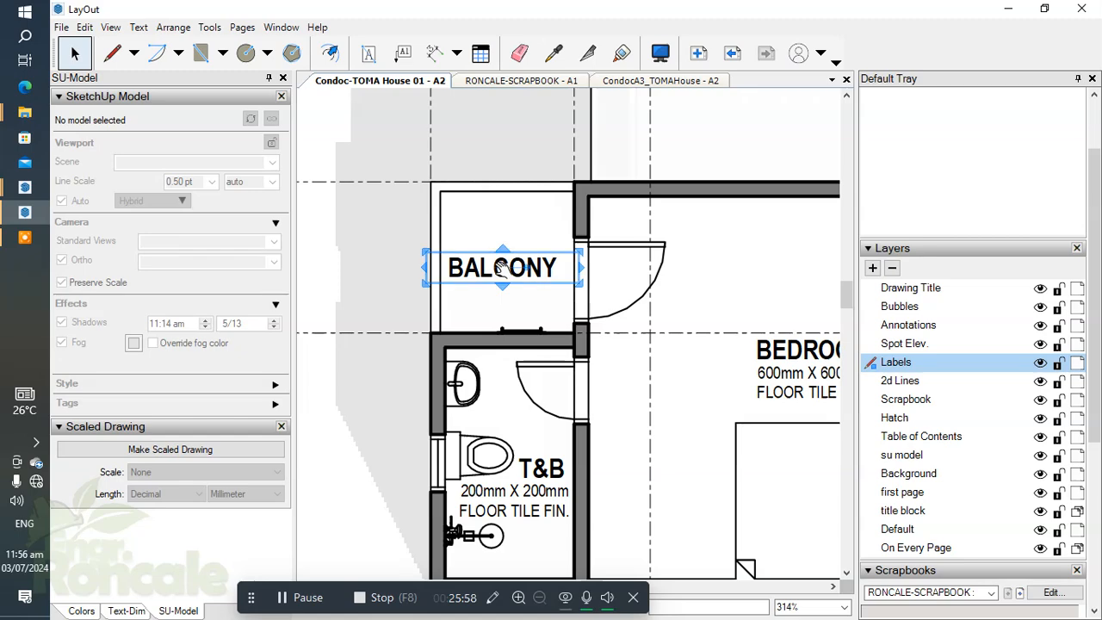
drag(502, 268, 507, 263)
click(555, 213)
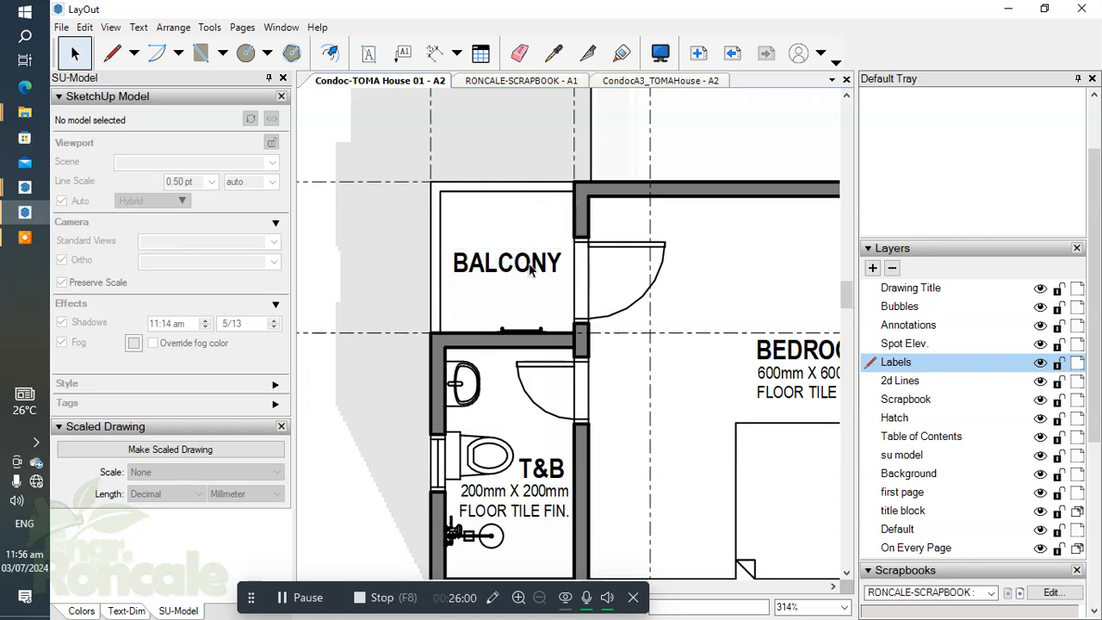
Step: Change the LIVING AREA label beside the stairs to OPEN TO BELOW
scroll(534, 268, up, 3)
scroll(535, 233, down, 5)
middle_drag(518, 271, 595, 320)
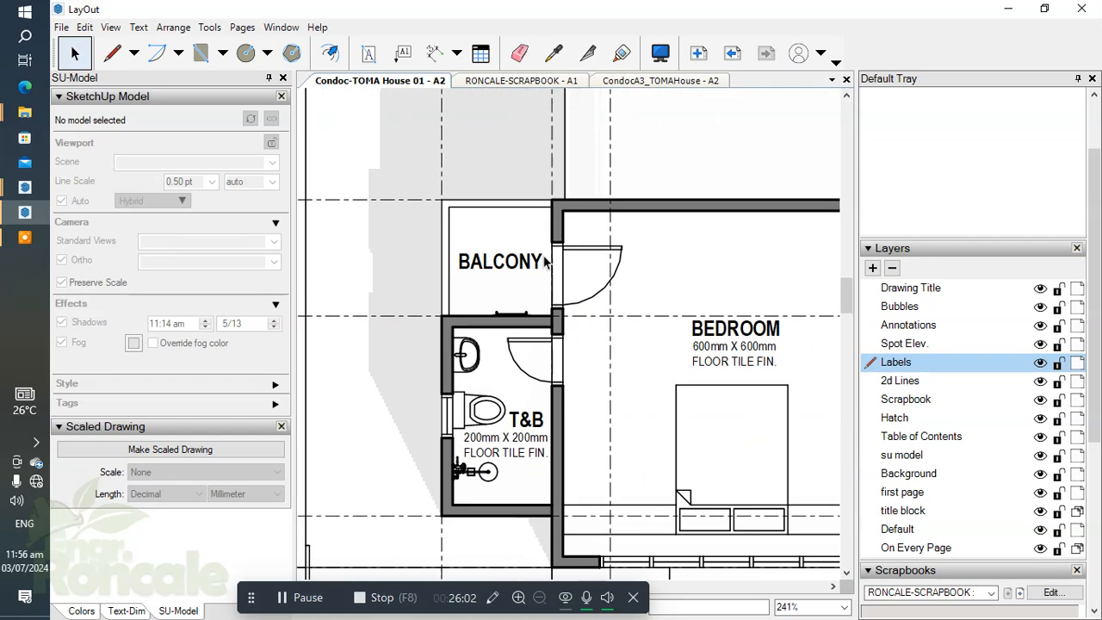
scroll(632, 288, down, 4)
middle_drag(715, 315, 472, 276)
scroll(512, 270, down, 3)
scroll(685, 324, up, 3)
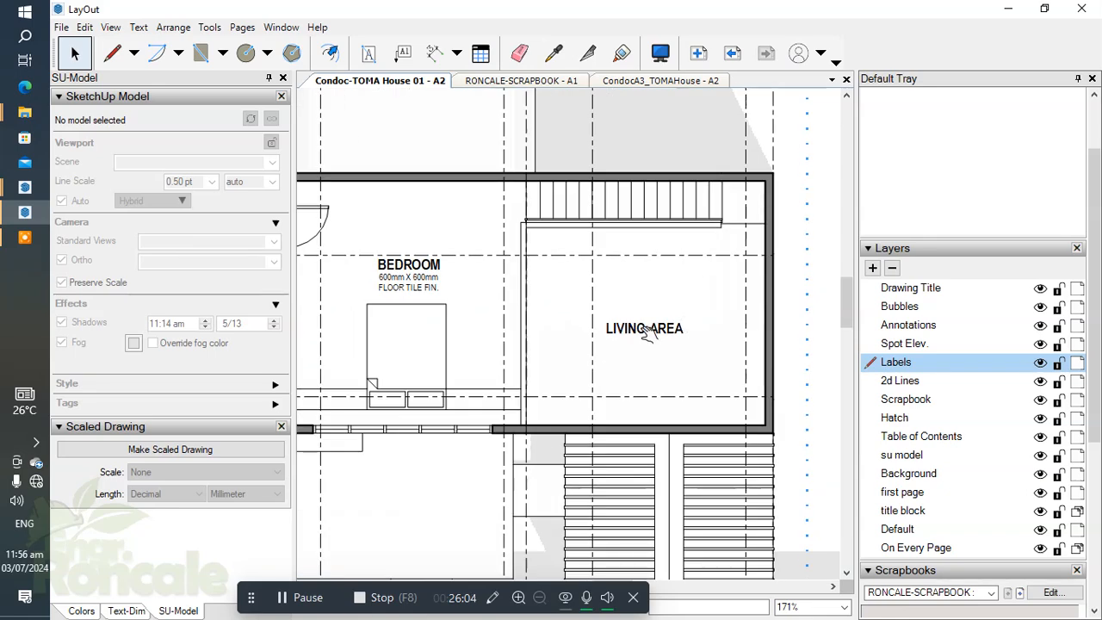
double_click(647, 331)
text(OPEN TO BELOW)
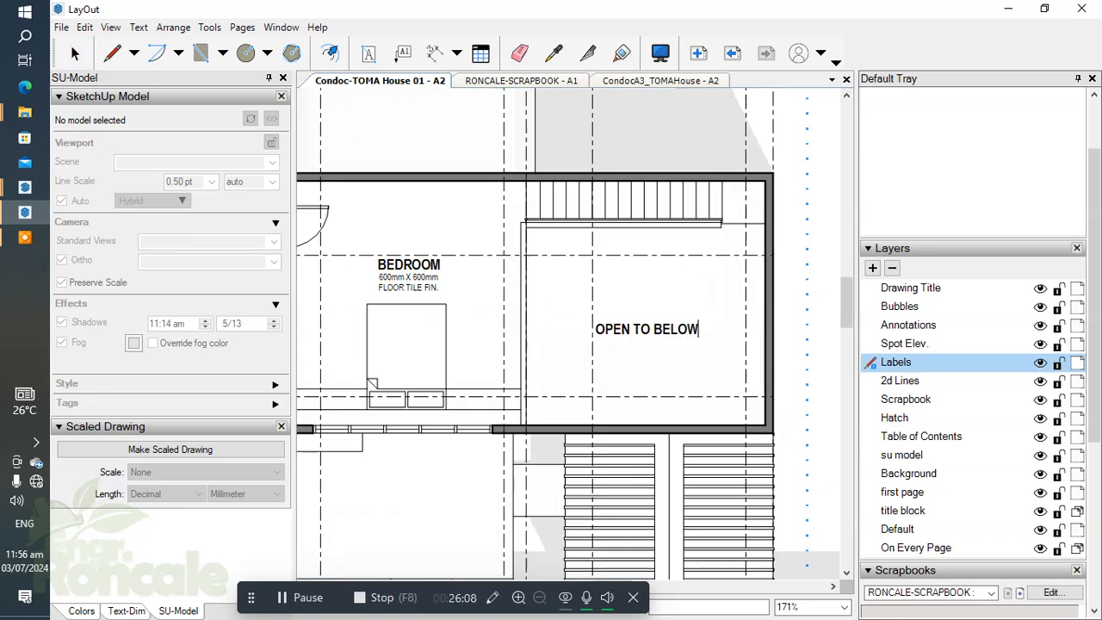
key(Escape)
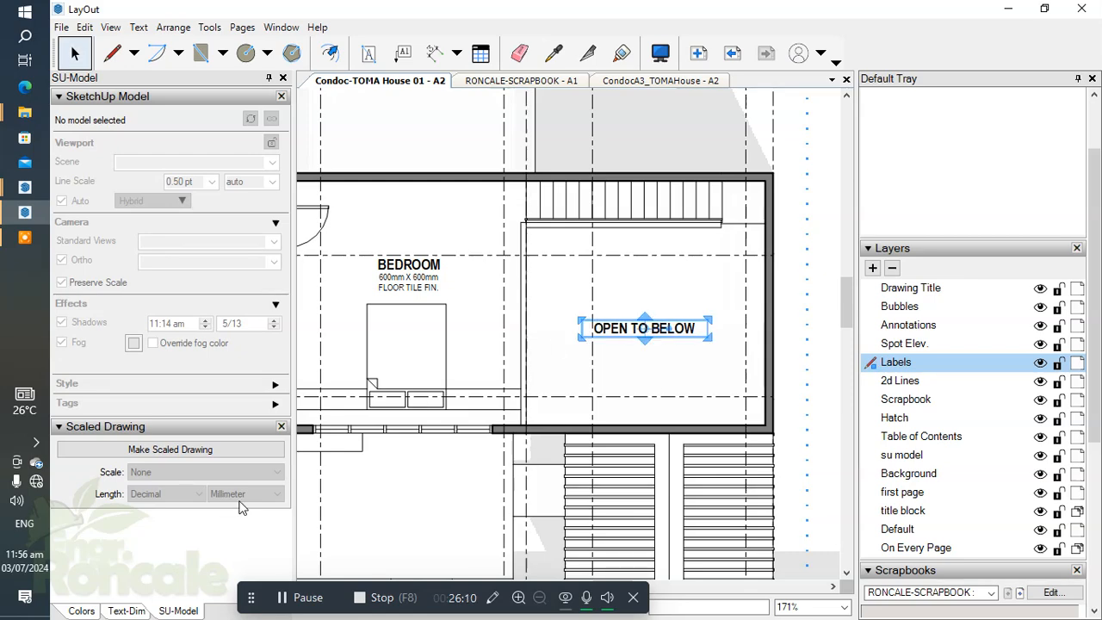
Step: Add a 1 pt stroke border around the OPEN TO BELOW label
click(80, 610)
click(89, 583)
drag(255, 602, 305, 605)
click(256, 584)
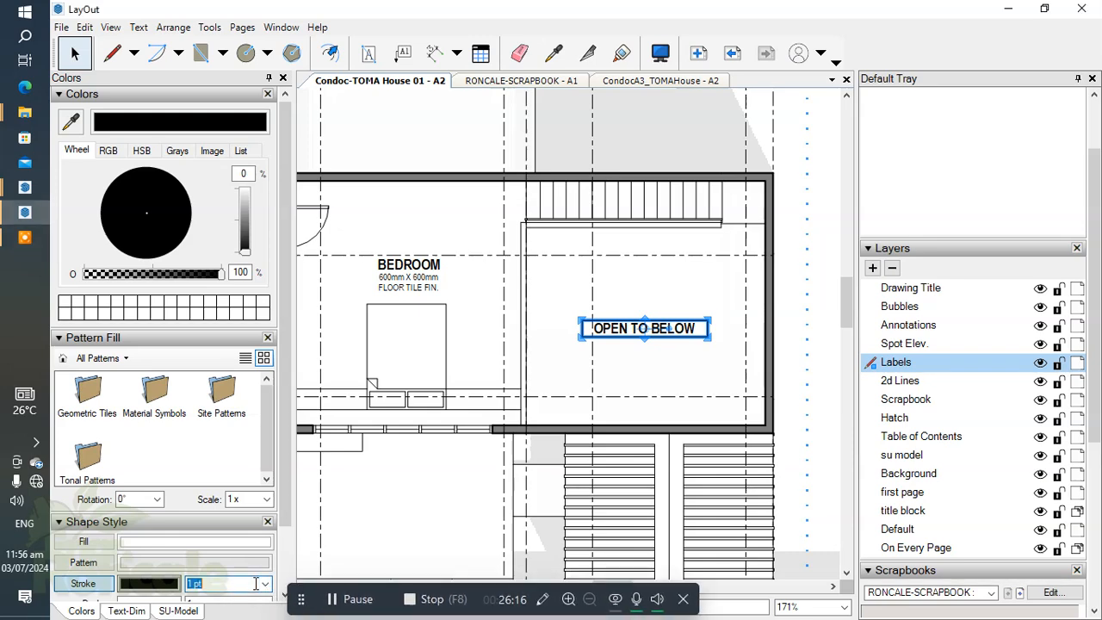
click(265, 584)
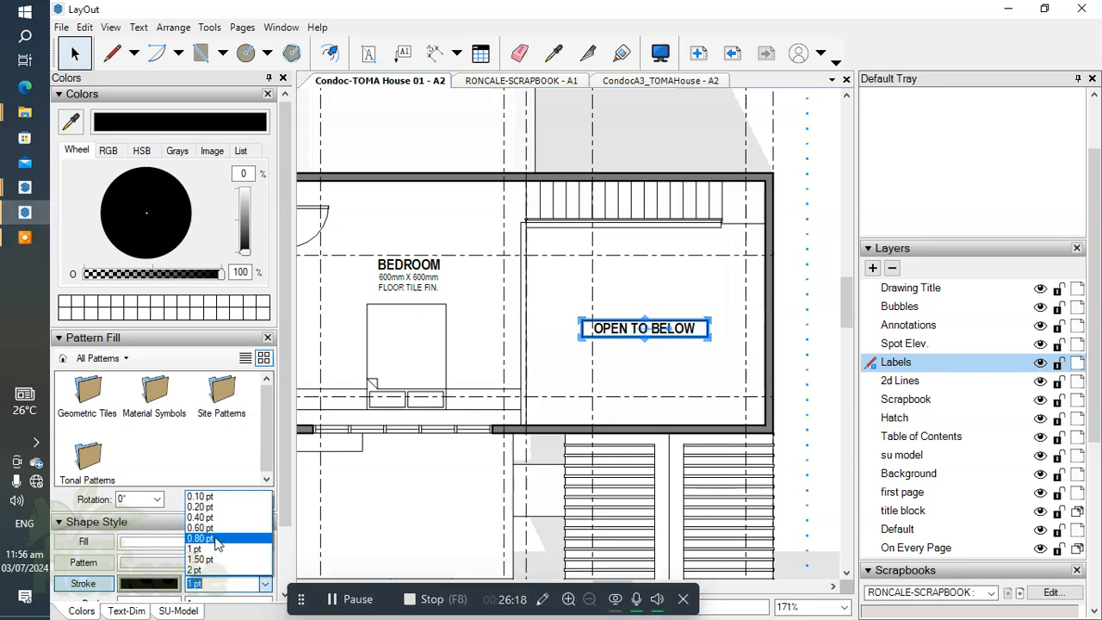
click(201, 549)
click(583, 369)
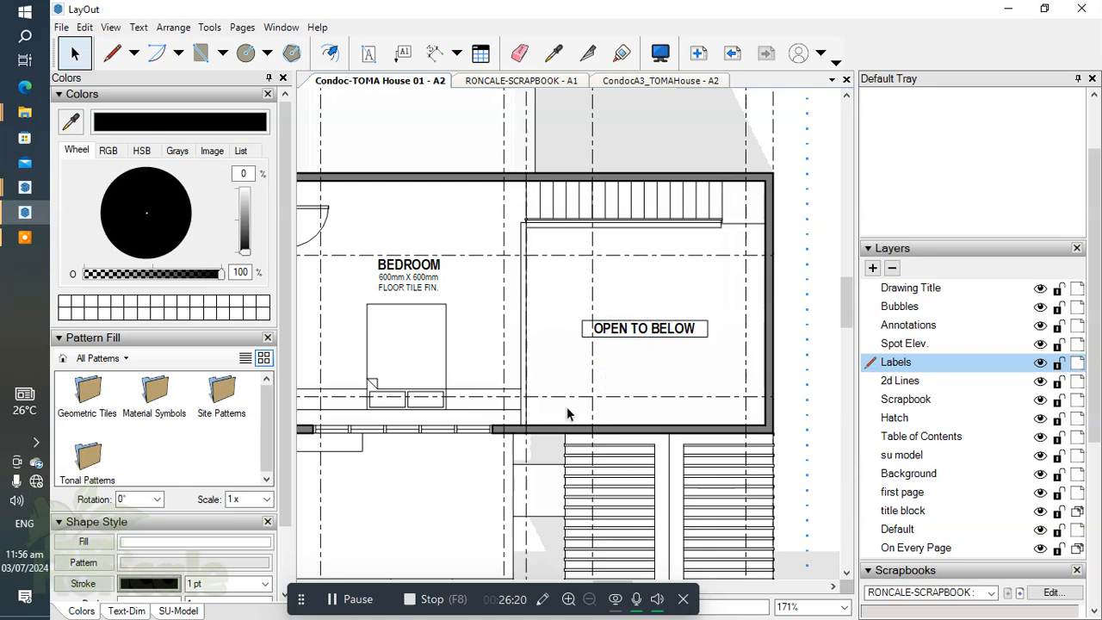
Step: Resize the OPEN TO BELOW box around its text, turn on its fill and set its stroke to 0.60 pt
scroll(646, 326, up, 5)
click(593, 348)
drag(644, 355, 640, 362)
drag(508, 338, 515, 338)
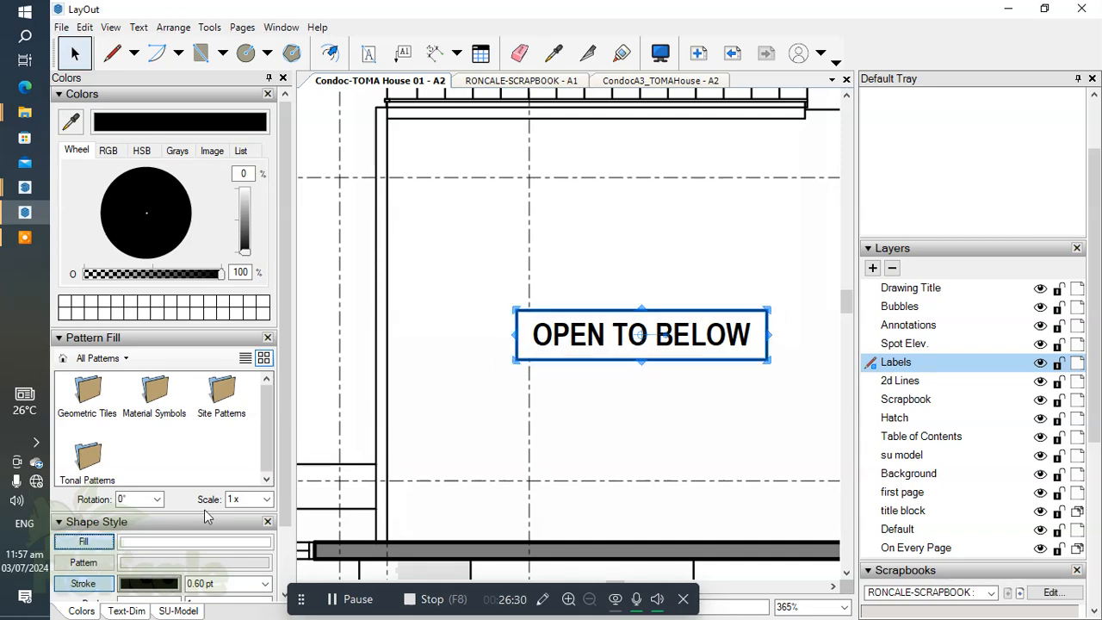
click(619, 448)
Step: Draw two crossing 0.20 pt diagonal lines from corner to corner of the open-to-below area
scroll(607, 405, down, 2)
key(l)
scroll(990, 397, down, 5)
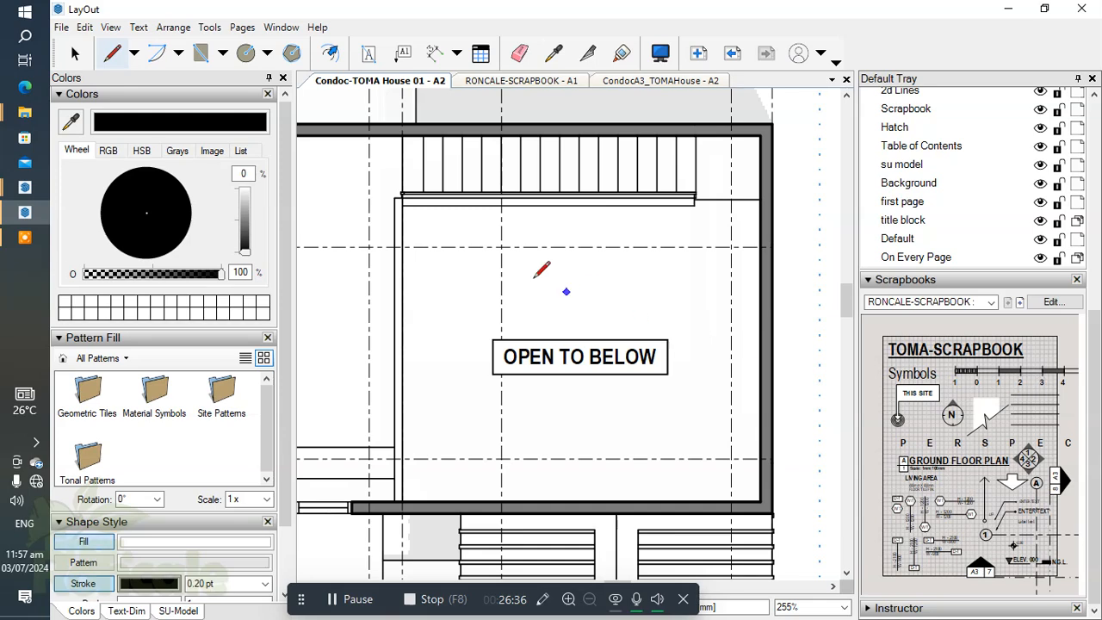
click(402, 204)
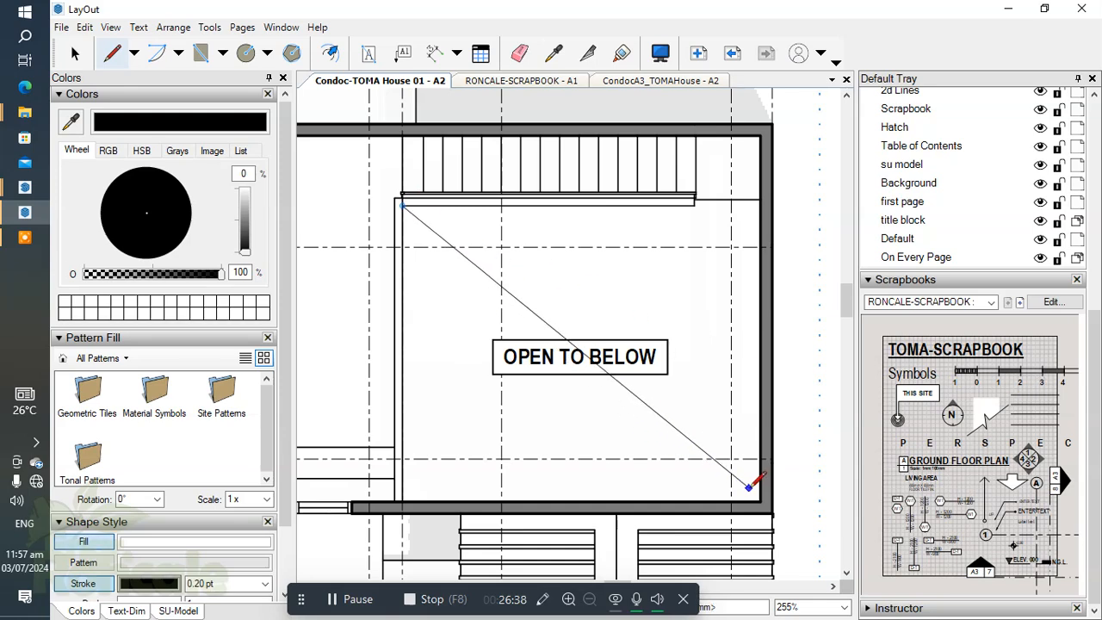
scroll(670, 389, down, 3)
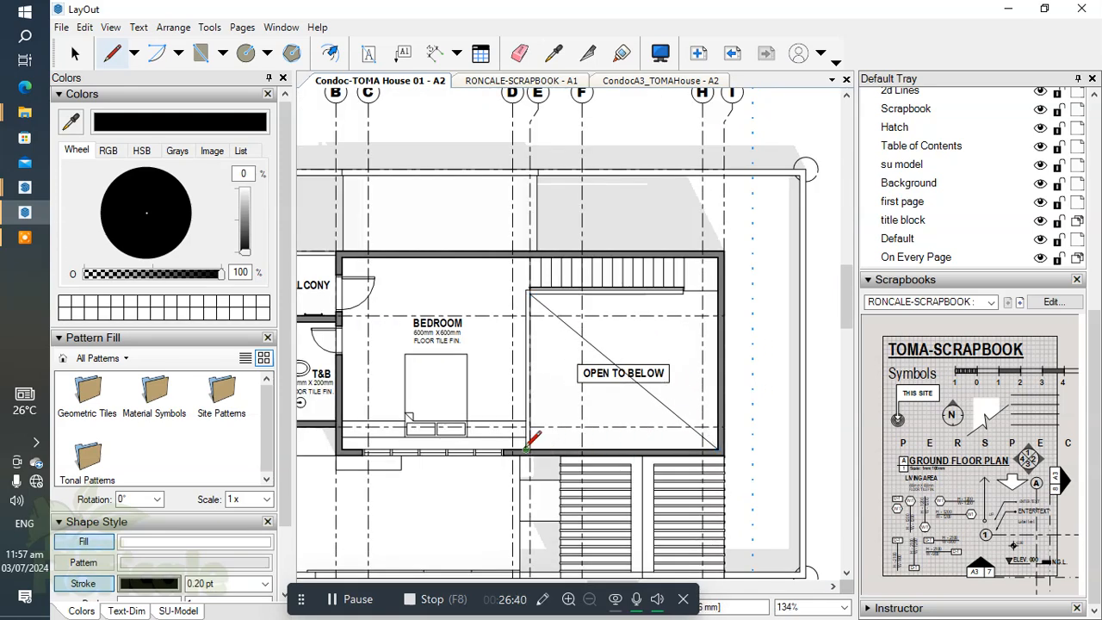
scroll(717, 290, up, 2)
click(716, 290)
Step: Adjust the upper end of the second diagonal to meet the wall's inner face beside the stairs
key(space)
scroll(702, 300, up, 3)
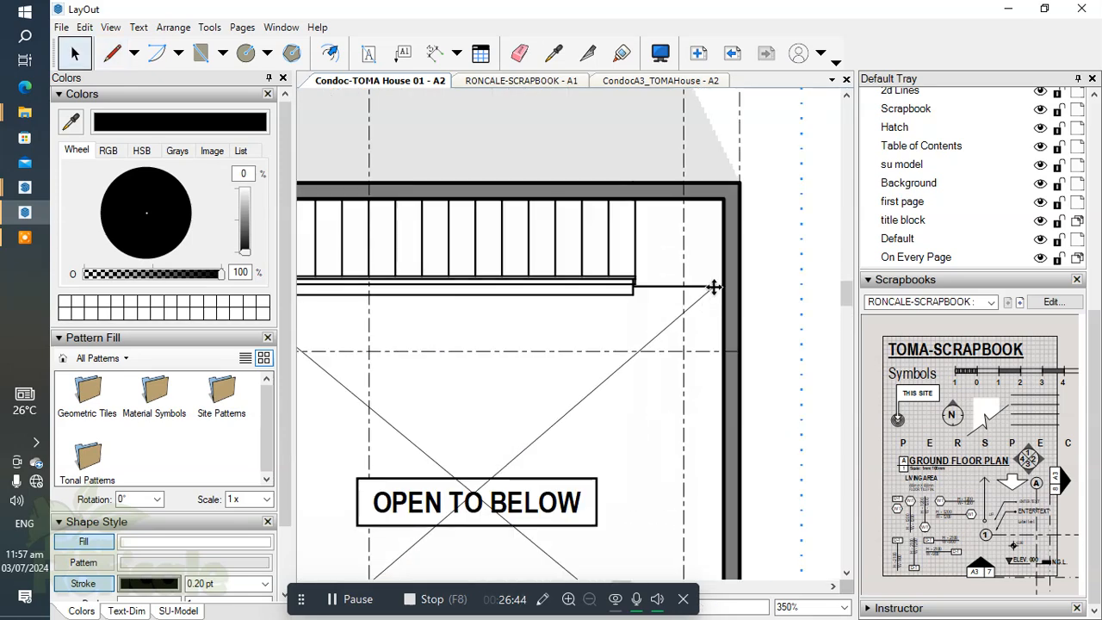
drag(725, 286, 723, 286)
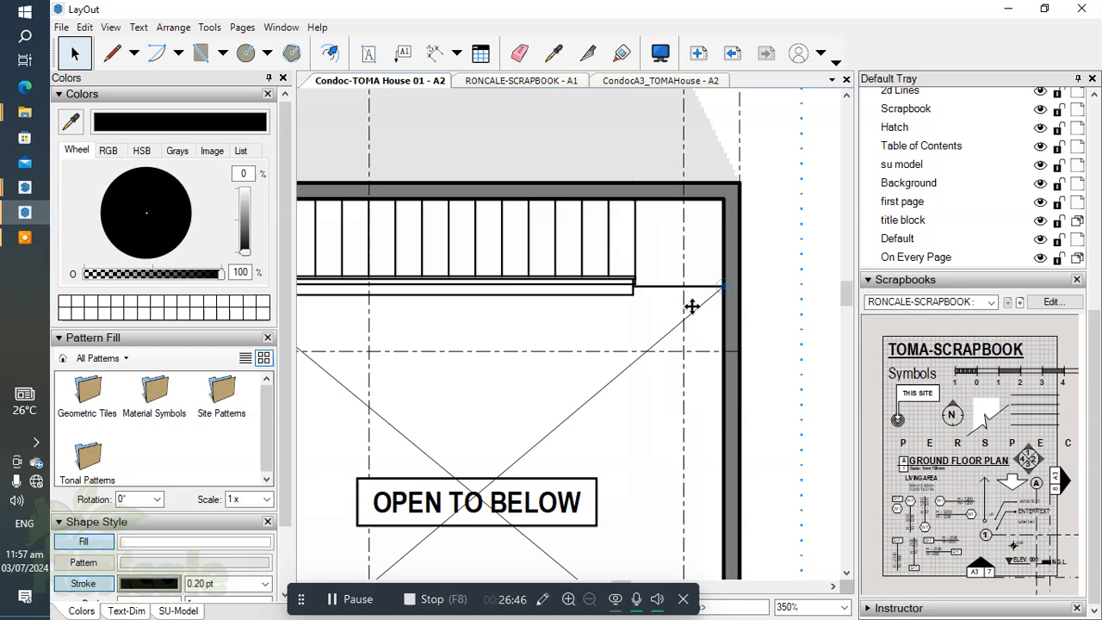
Step: Select both diagonals of the open-to-below area and send them to the back, behind the label
scroll(691, 305, down, 3)
scroll(538, 379, down, 5)
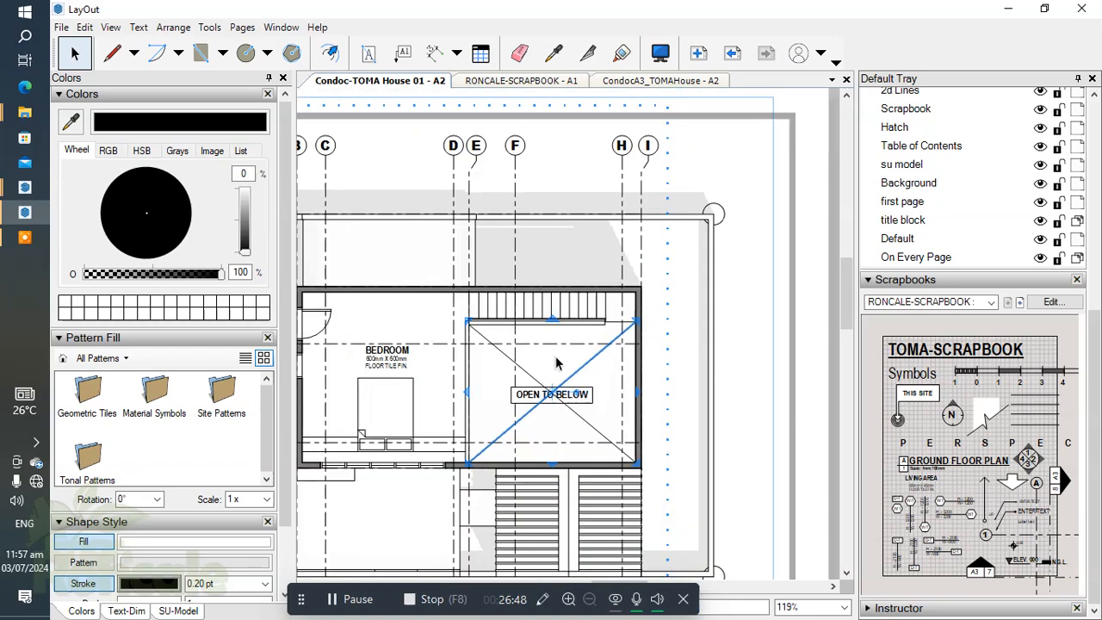
scroll(604, 372, up, 6)
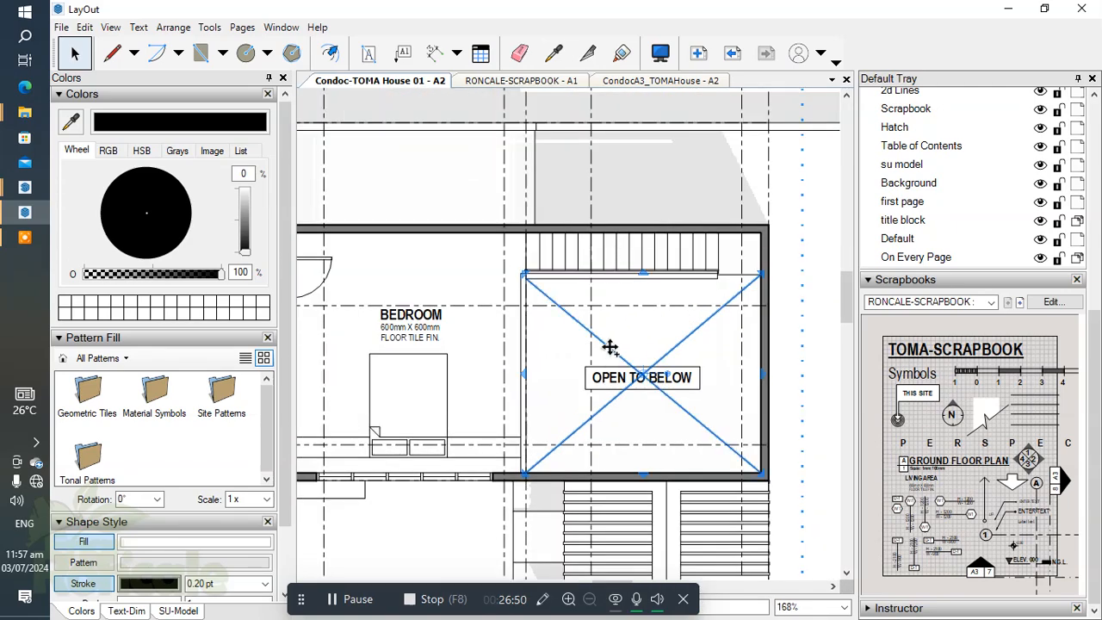
right_click(609, 347)
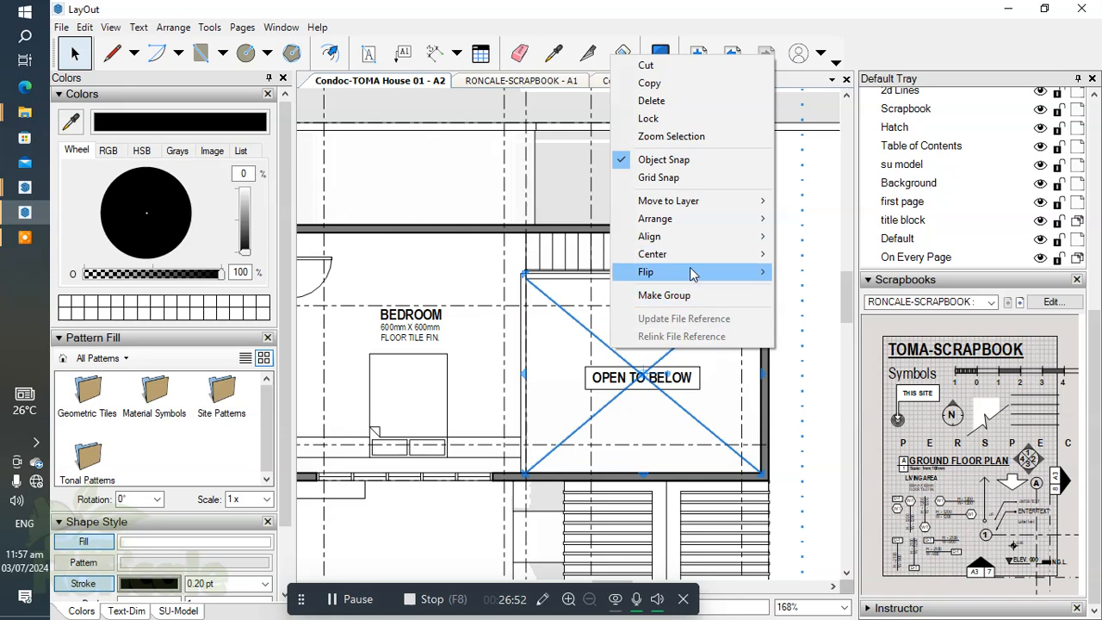
mouse_move(693, 221)
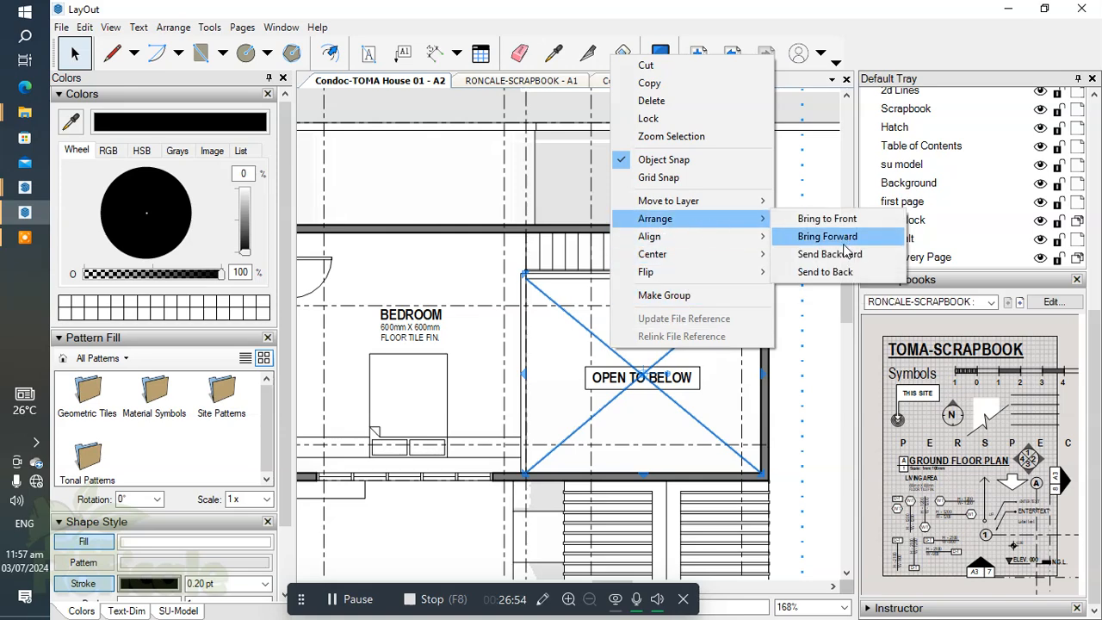
click(801, 272)
Step: Select the OPEN TO BELOW label together with its two diagonals and group them
scroll(656, 420, up, 3)
double_click(654, 426)
click(693, 415)
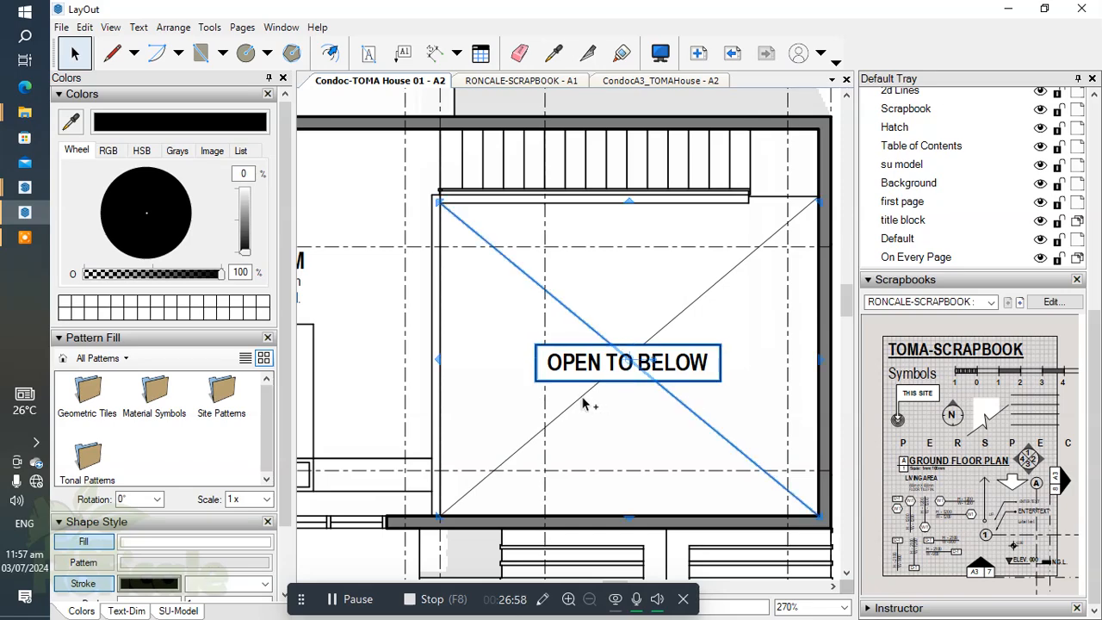
right_click(583, 366)
click(670, 342)
click(561, 337)
Step: Examine the second floor plan's room labels, floor finish notes and drawing title for completeness
scroll(728, 370, down, 4)
scroll(603, 275, up, 3)
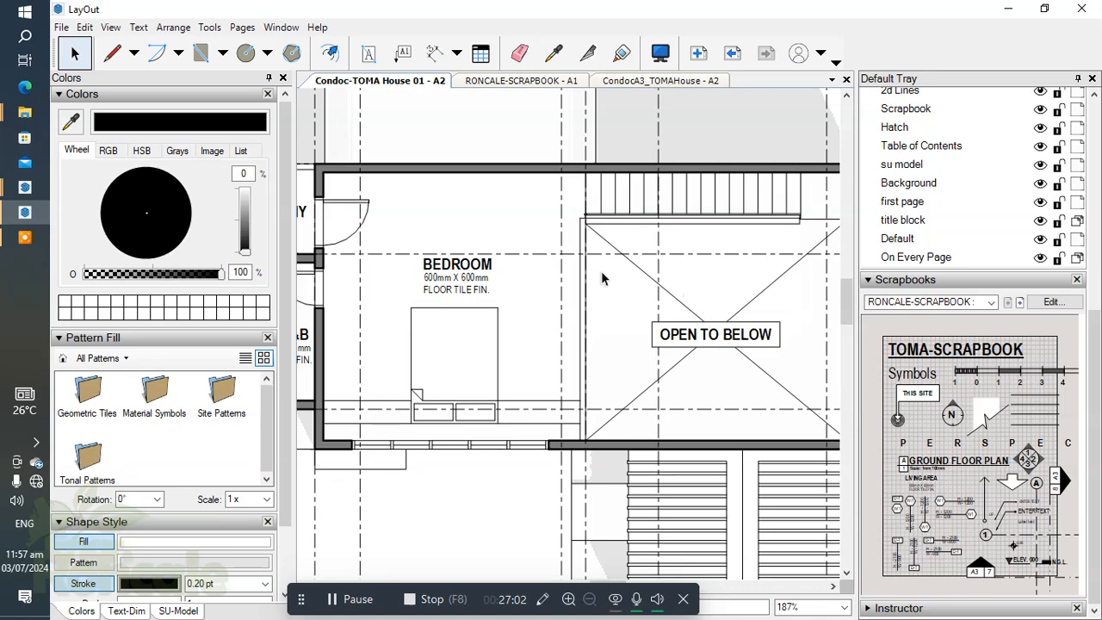
scroll(594, 292, down, 3)
scroll(589, 321, up, 3)
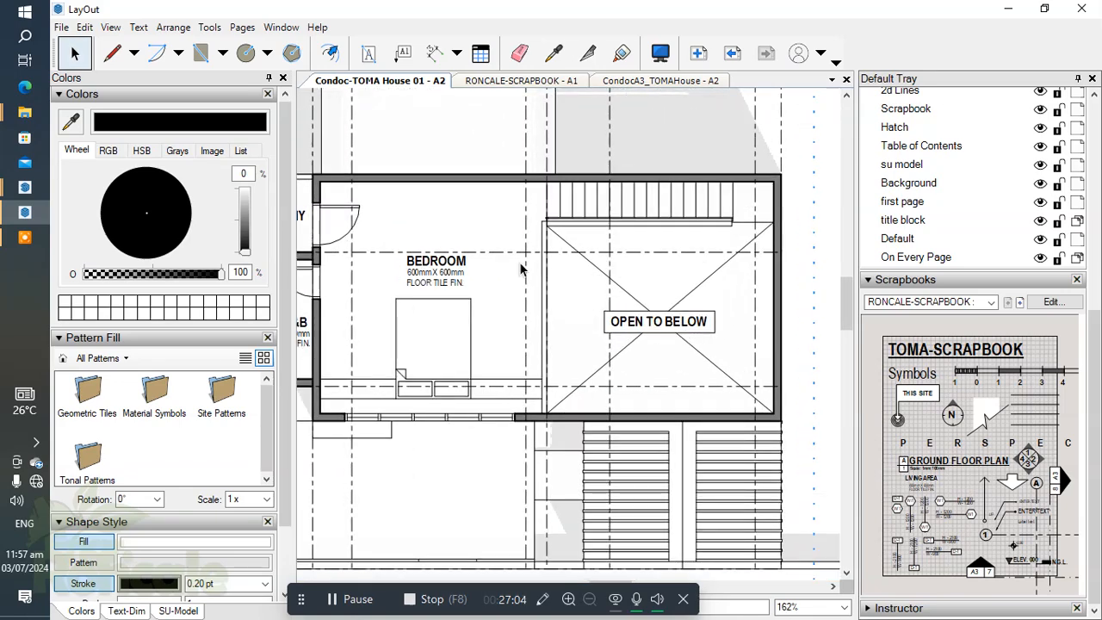
scroll(538, 308, down, 1)
middle_drag(469, 346, 547, 419)
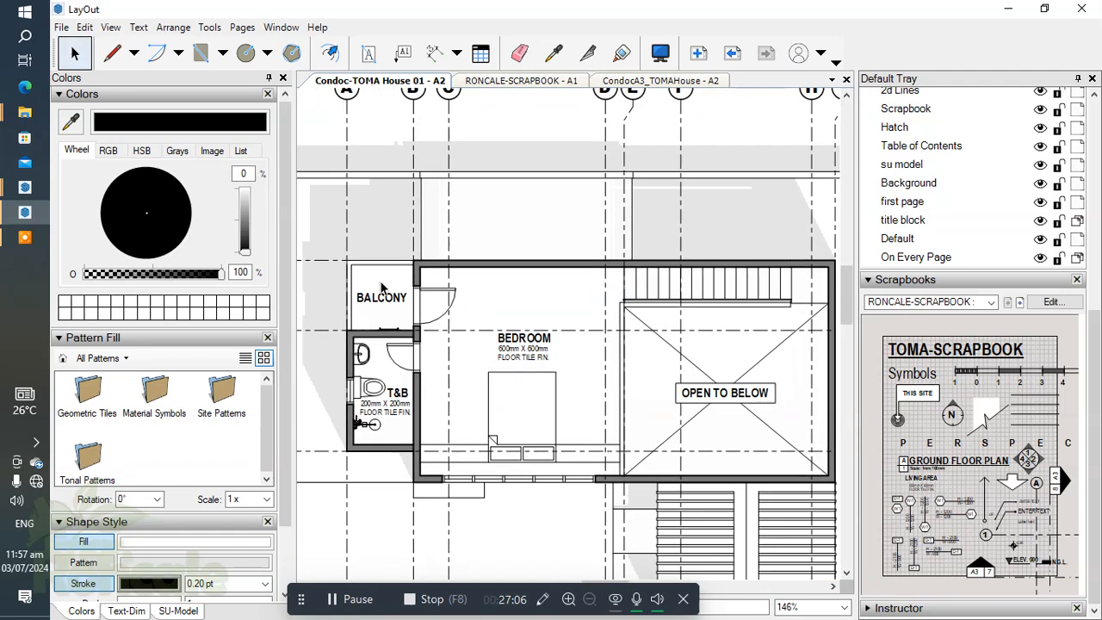
scroll(610, 493, down, 1)
middle_drag(608, 491, 584, 387)
scroll(487, 366, up, 4)
scroll(491, 361, up, 1)
middle_drag(560, 291, 562, 330)
scroll(534, 321, down, 6)
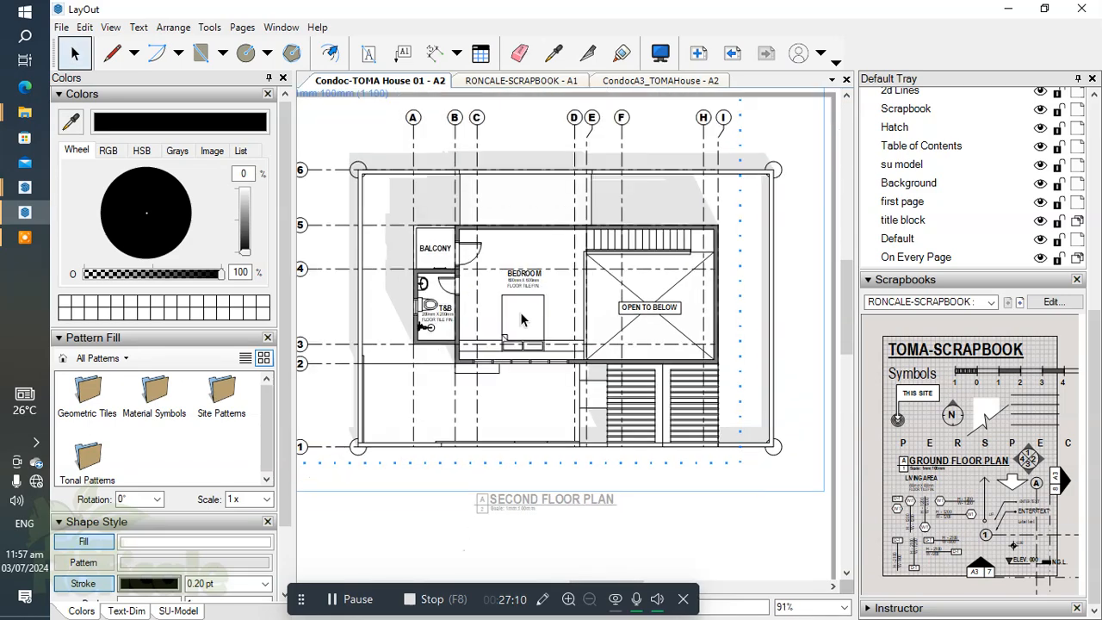
scroll(538, 304, up, 3)
scroll(537, 290, down, 1)
middle_drag(537, 290, 592, 290)
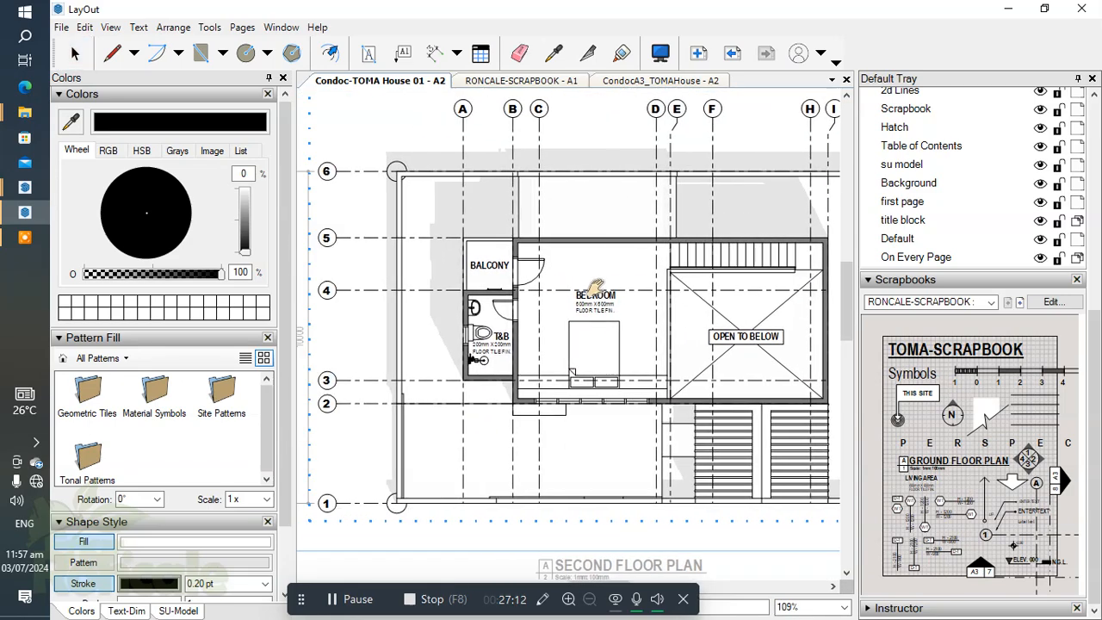
scroll(437, 261, up, 5)
middle_drag(495, 325, 530, 353)
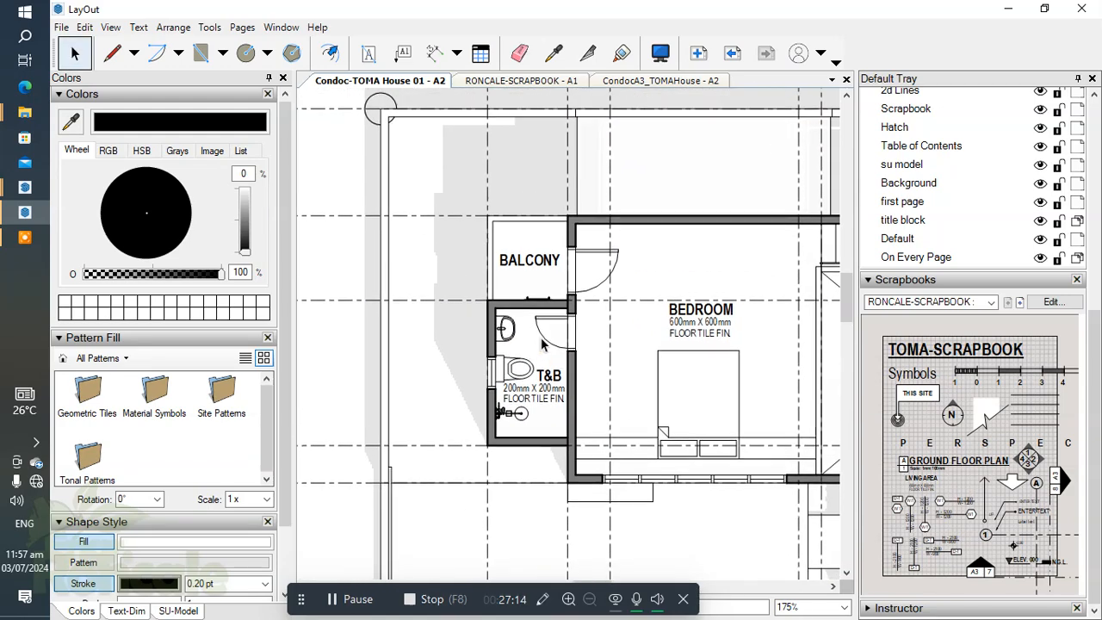
scroll(543, 346, down, 1)
Step: Switch to the TOMA House - Condoc model in SketchUp and show the secy section scene
click(27, 190)
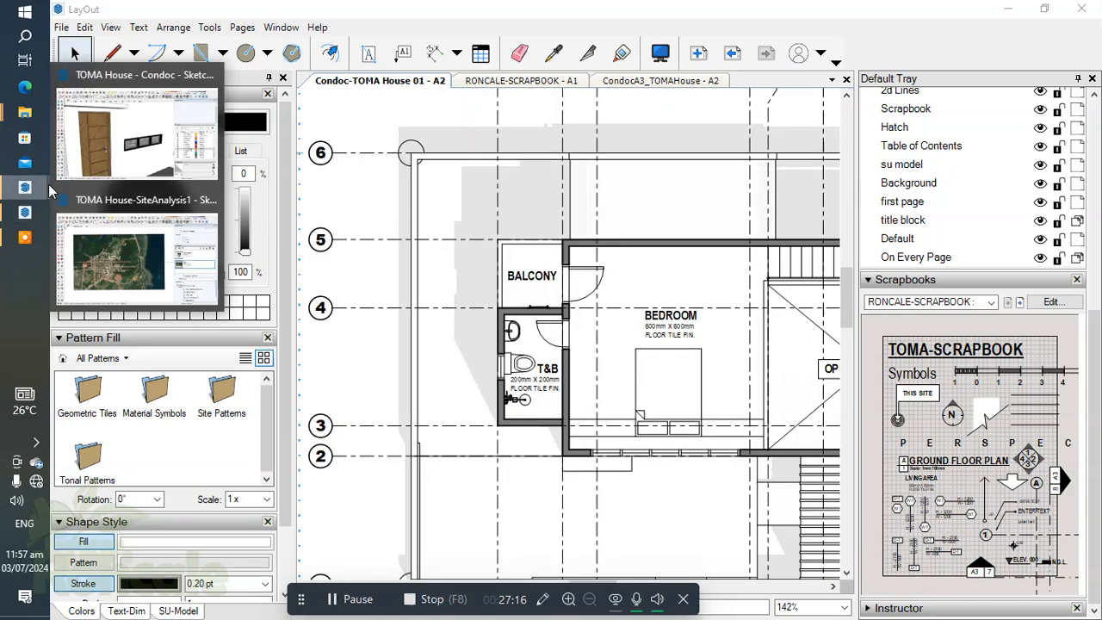
click(157, 168)
scroll(558, 318, down, 7)
middle_drag(514, 349, 734, 417)
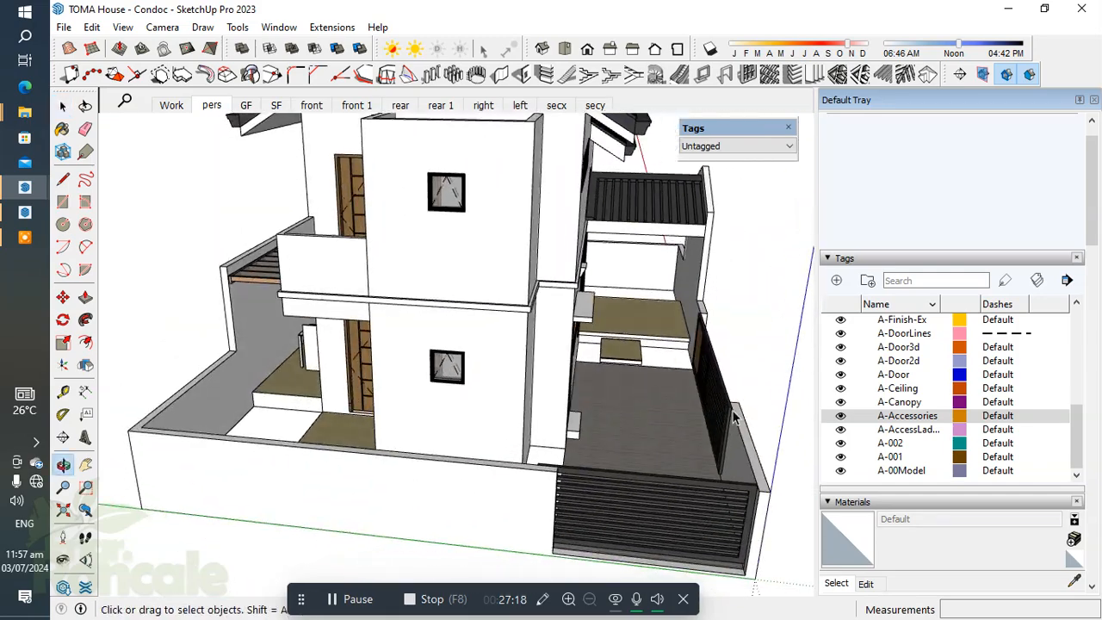
click(596, 105)
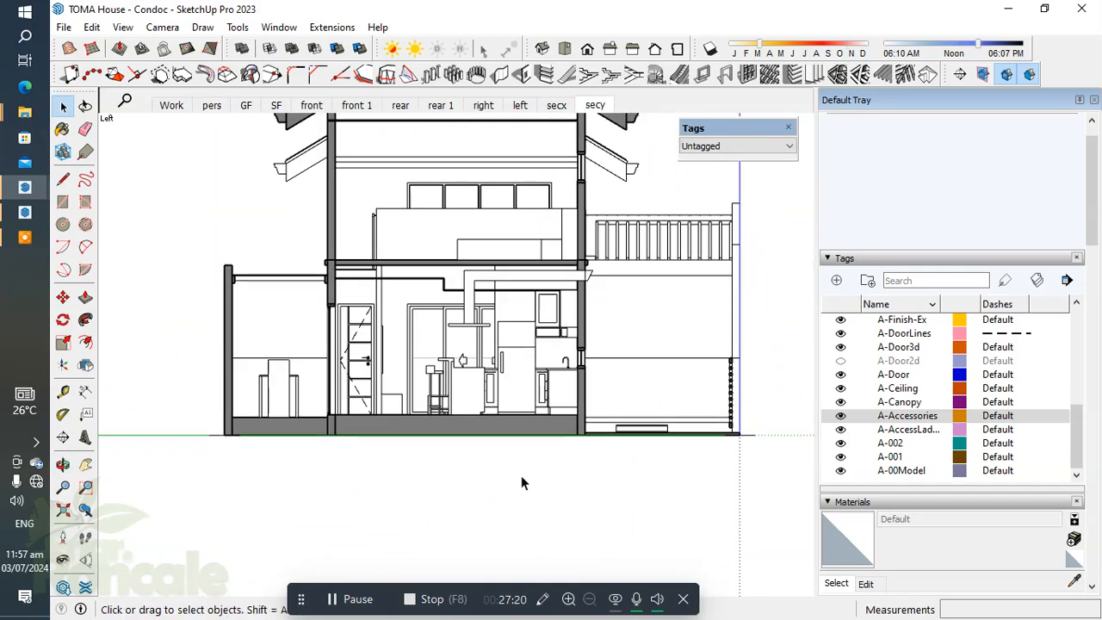
Step: Measure the height from the ground line to the second floor level along the wall with the Line tool
key(l)
scroll(593, 429, up, 5)
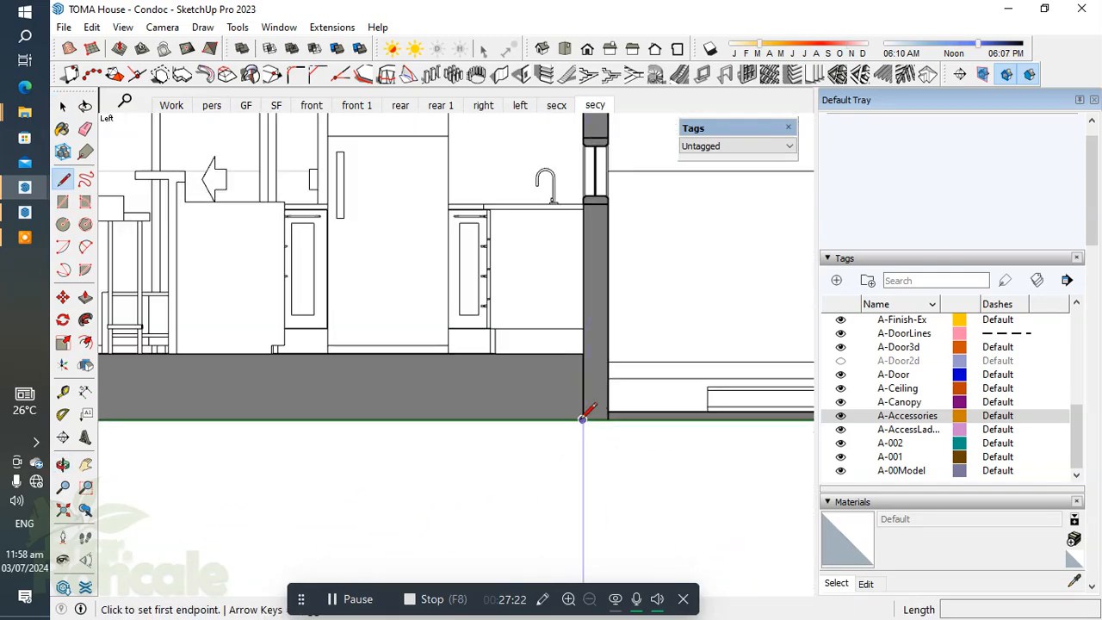
click(583, 419)
scroll(530, 469, down, 5)
scroll(541, 450, down, 5)
scroll(549, 315, up, 10)
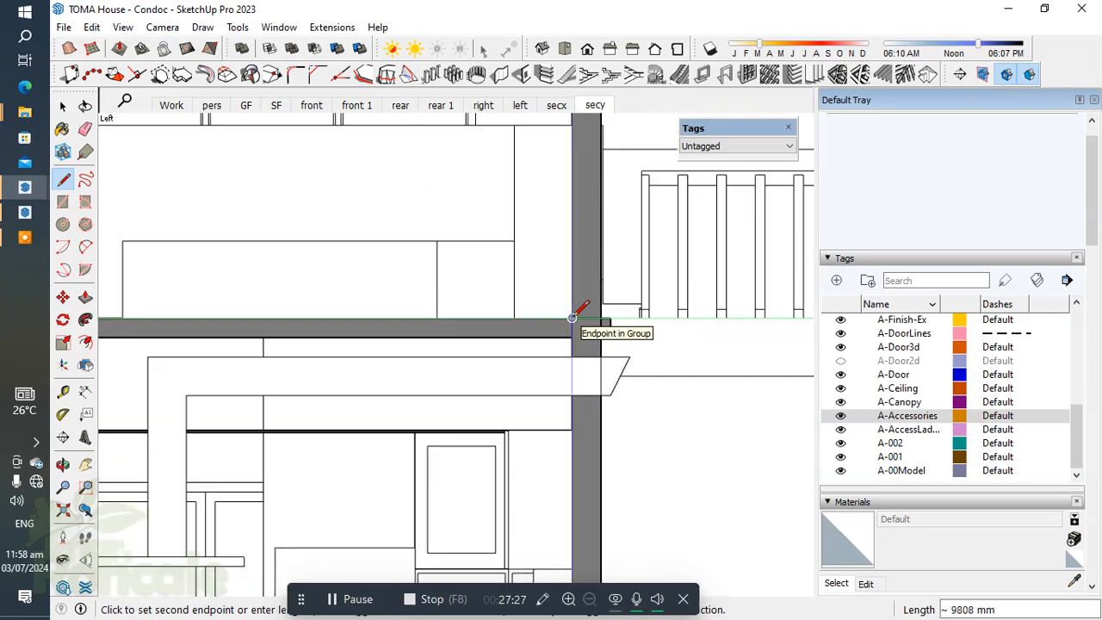
click(572, 318)
click(572, 318)
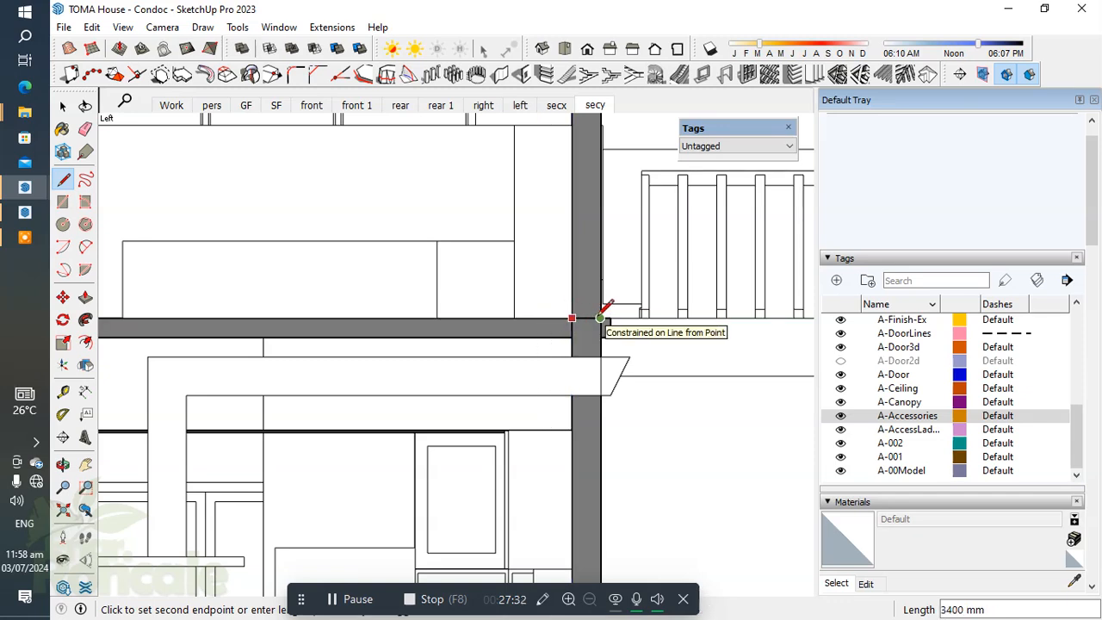
scroll(601, 315, down, 3)
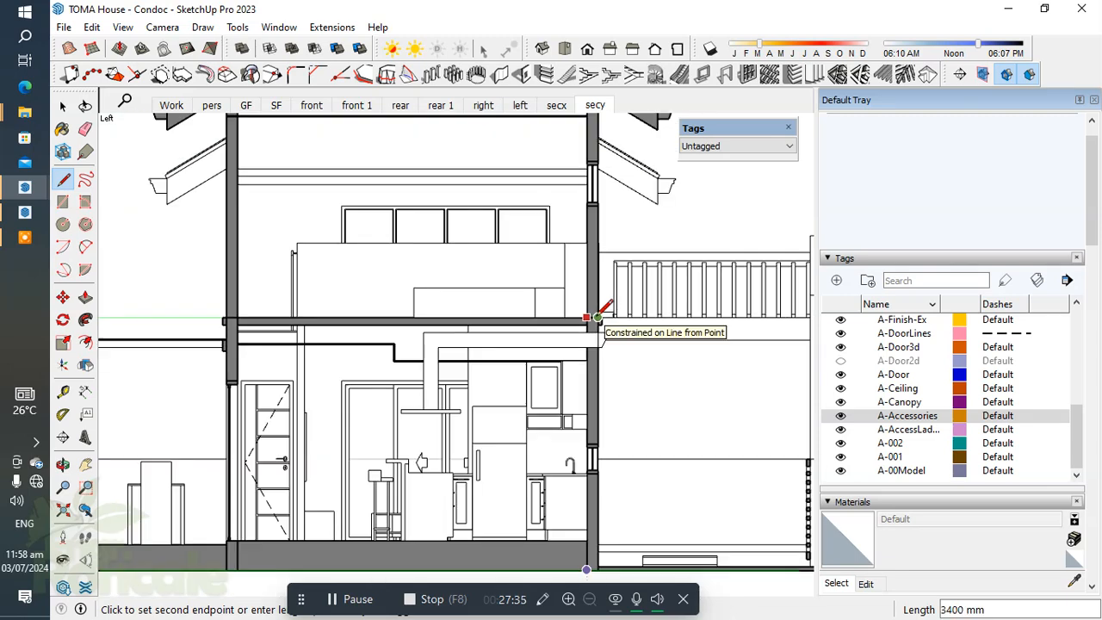
key(space)
scroll(450, 305, down, 3)
Step: Switch back to the second floor plan in LayOut
mouse_move(19, 225)
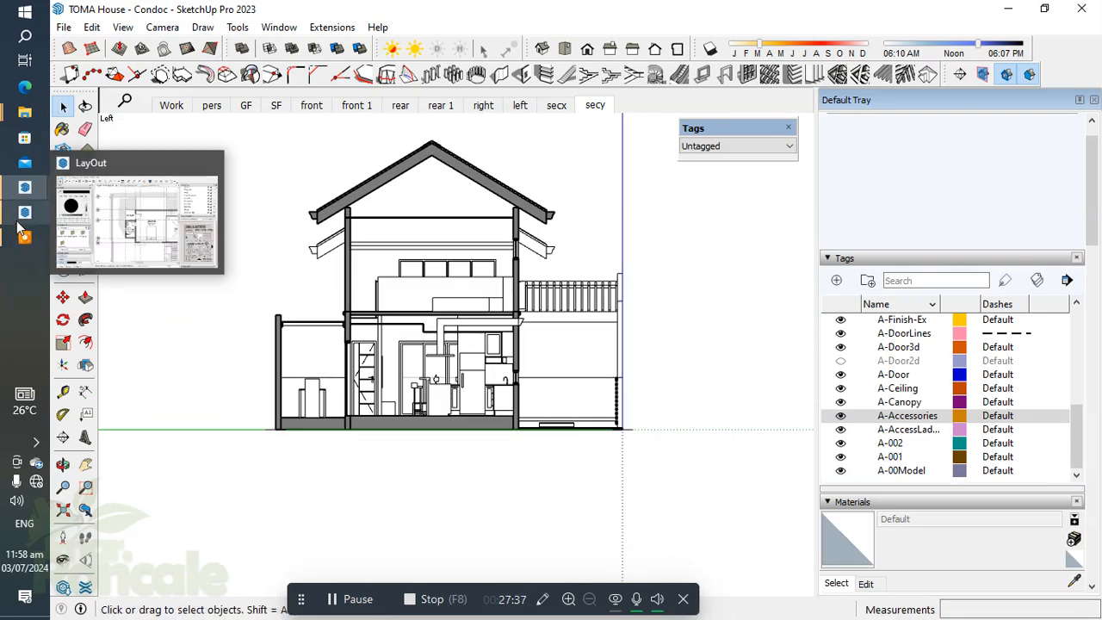
click(179, 237)
scroll(676, 423, down, 4)
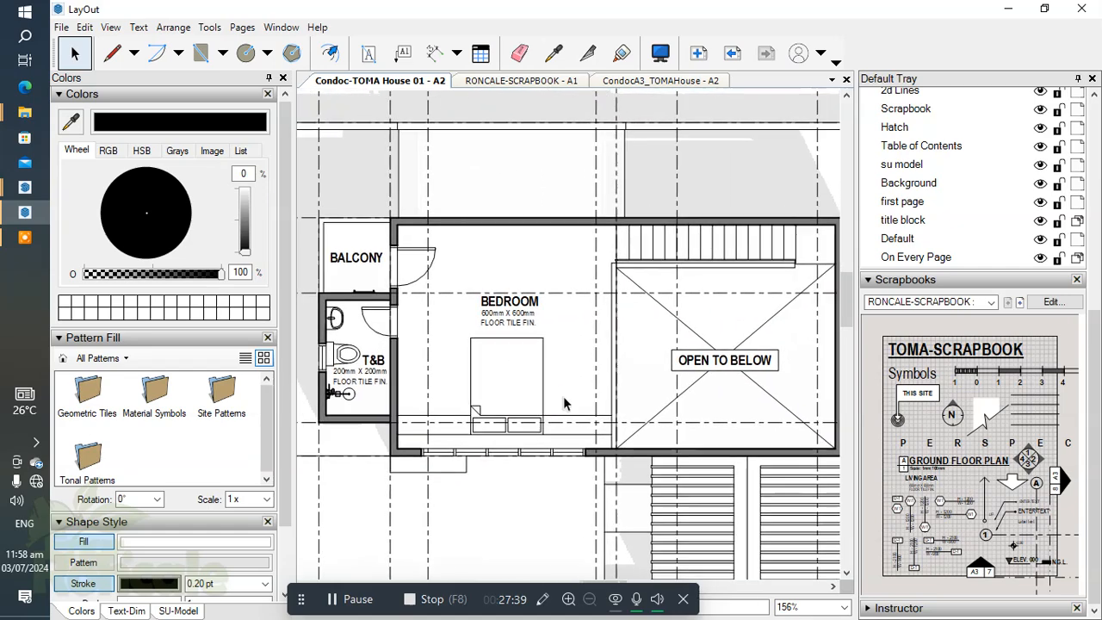
Step: Place a spot elevation marker from the scrapbook inside the bedroom, beside its room label and floor finish note
click(593, 377)
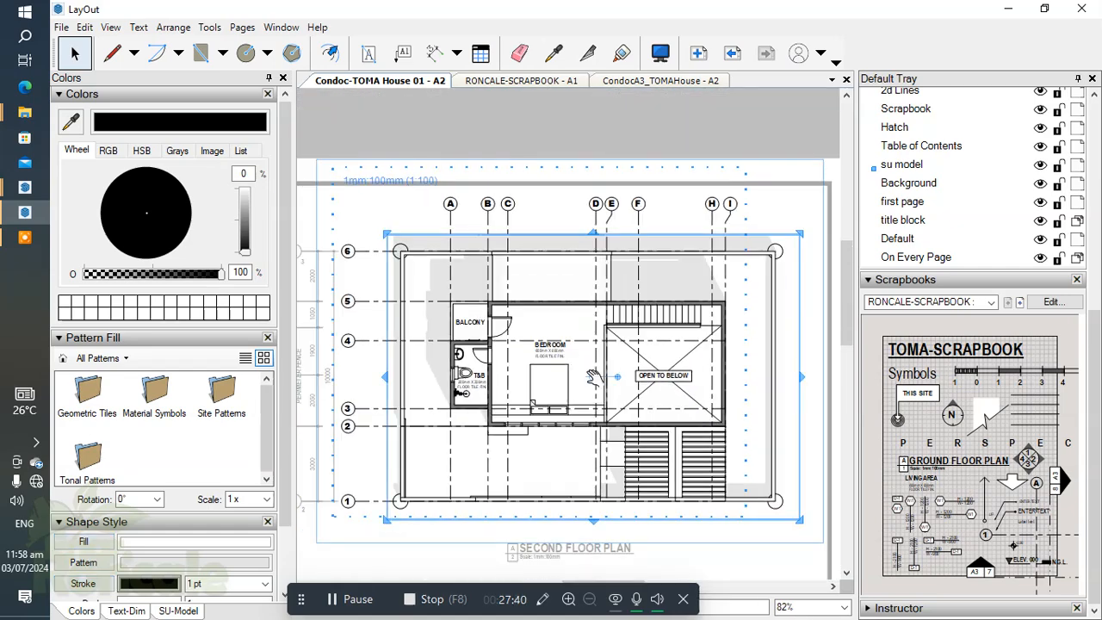
click(761, 176)
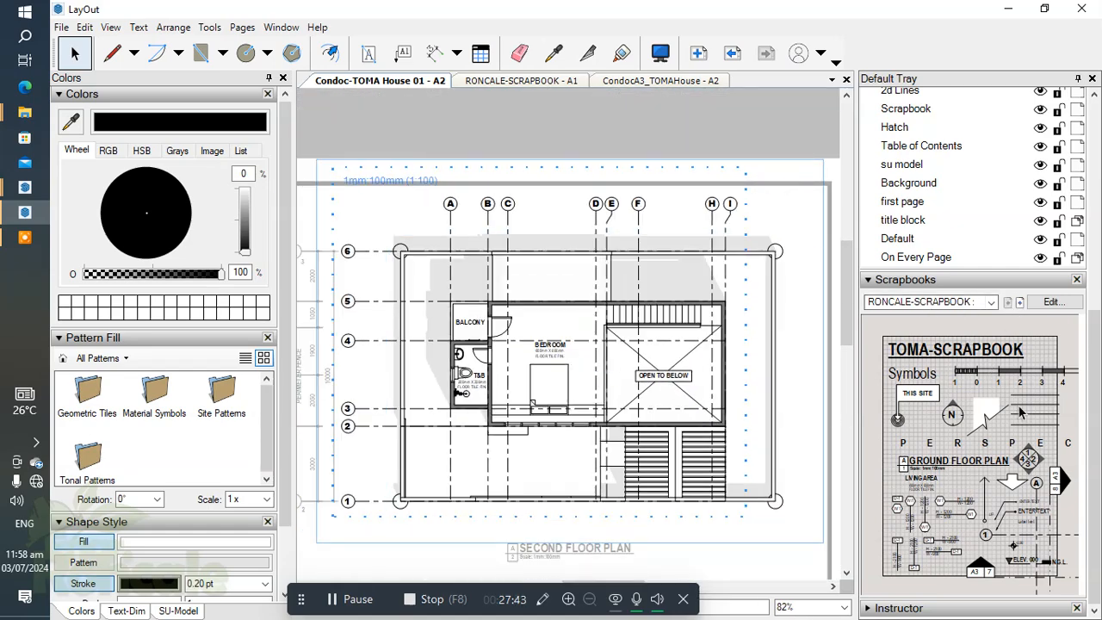
scroll(960, 234, up, 4)
scroll(1039, 411, down, 4)
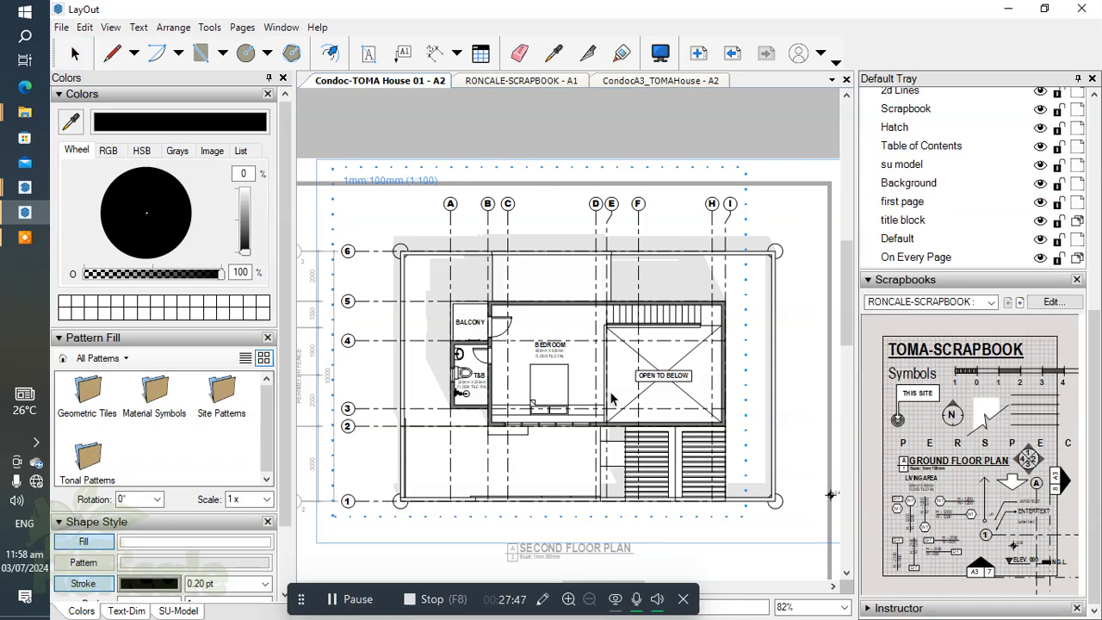
scroll(607, 391, up, 8)
click(584, 334)
Step: Set the bedroom marker's elevation text to +3.40m
scroll(583, 334, up, 2)
double_click(586, 330)
click(617, 329)
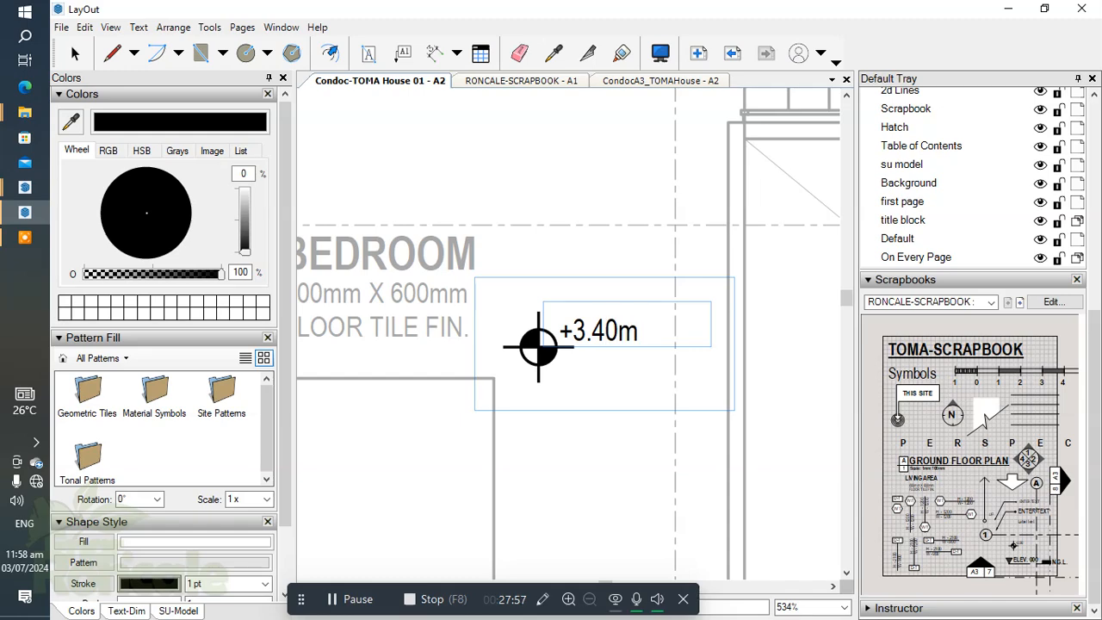
click(630, 483)
click(629, 420)
scroll(629, 417, down, 7)
Step: Copy the bedroom's spot elevation marker into the T&B
middle_drag(674, 366, 862, 298)
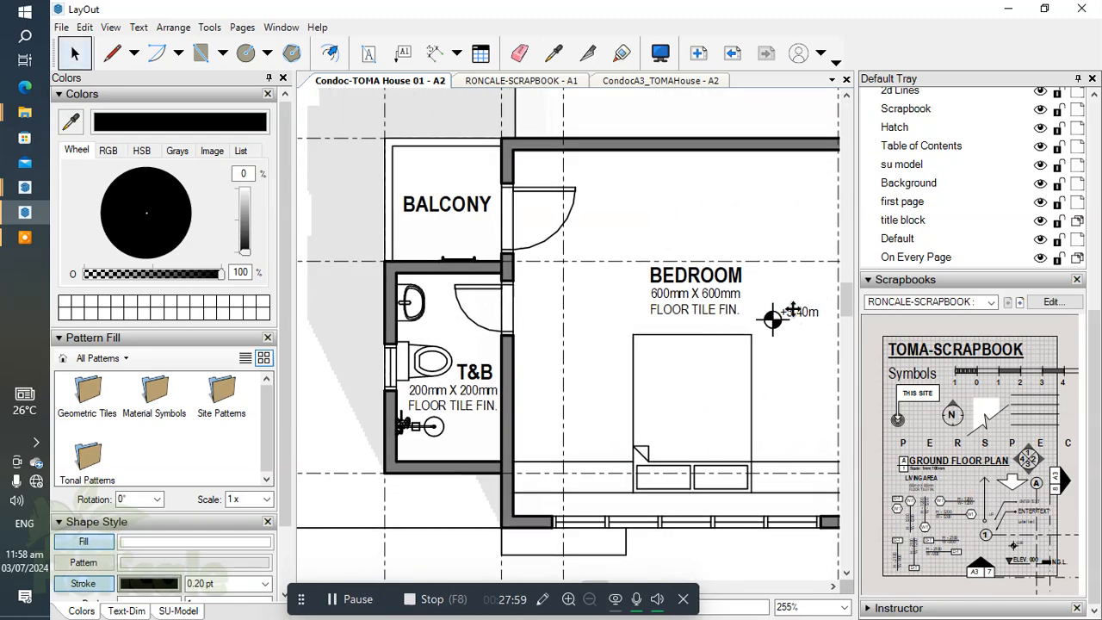
click(783, 318)
scroll(781, 320, up, 3)
mouse_move(777, 320)
mouse_down()
mouse_move(433, 352)
mouse_move(336, 339)
mouse_move(328, 327)
mouse_up()
scroll(328, 327, up, 1)
middle_drag(439, 362, 669, 355)
Step: Nudge the T&B's spot elevation marker into the clear area below the room's floor finish note
key(Down)
key(Down)
key(Down)
key(Down)
key(Down)
key(Down)
key(Down)
key(Down)
key(Down)
key(Down)
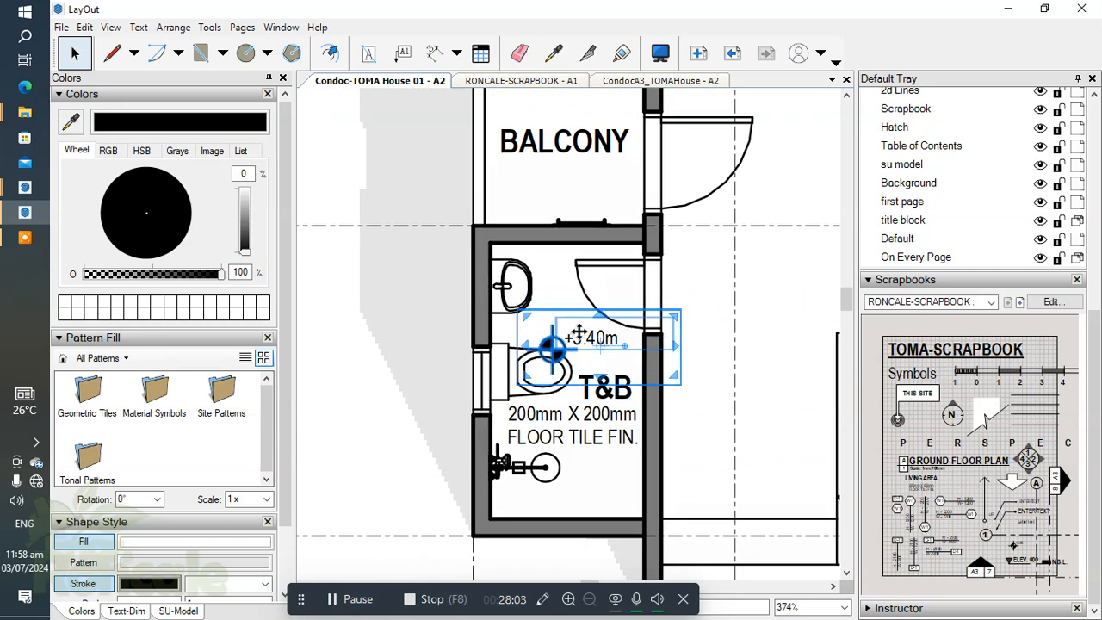
key(Up)
key(Up)
key(Right)
key(Right)
key(Up)
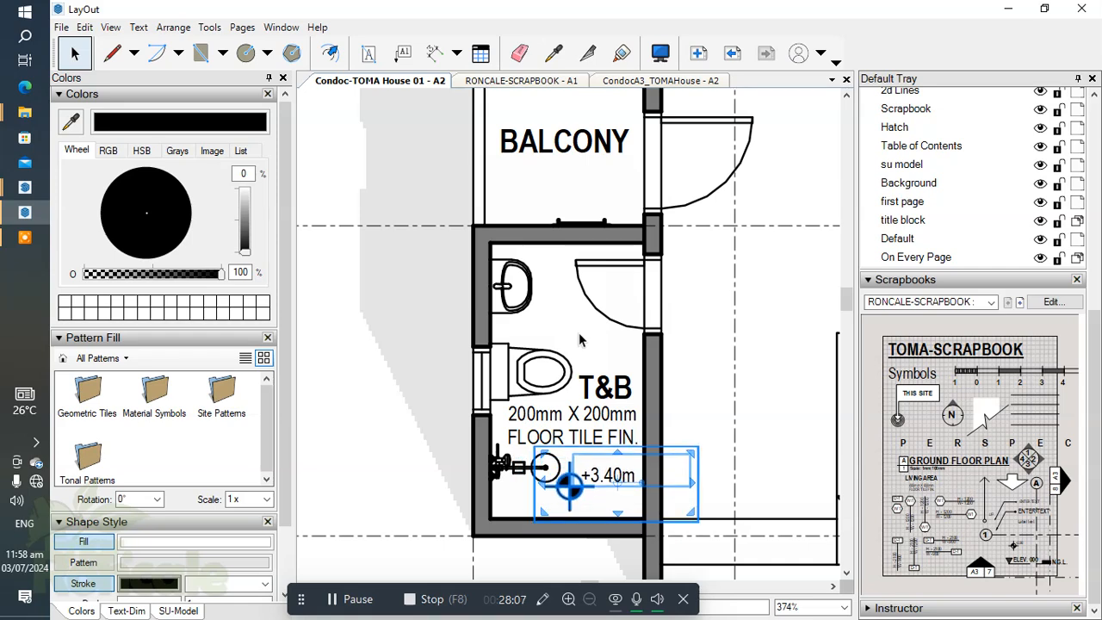
Step: Set the T&B marker's elevation text to +3.35m
scroll(610, 499, up, 4)
double_click(618, 447)
click(629, 446)
double_click(629, 447)
click(642, 448)
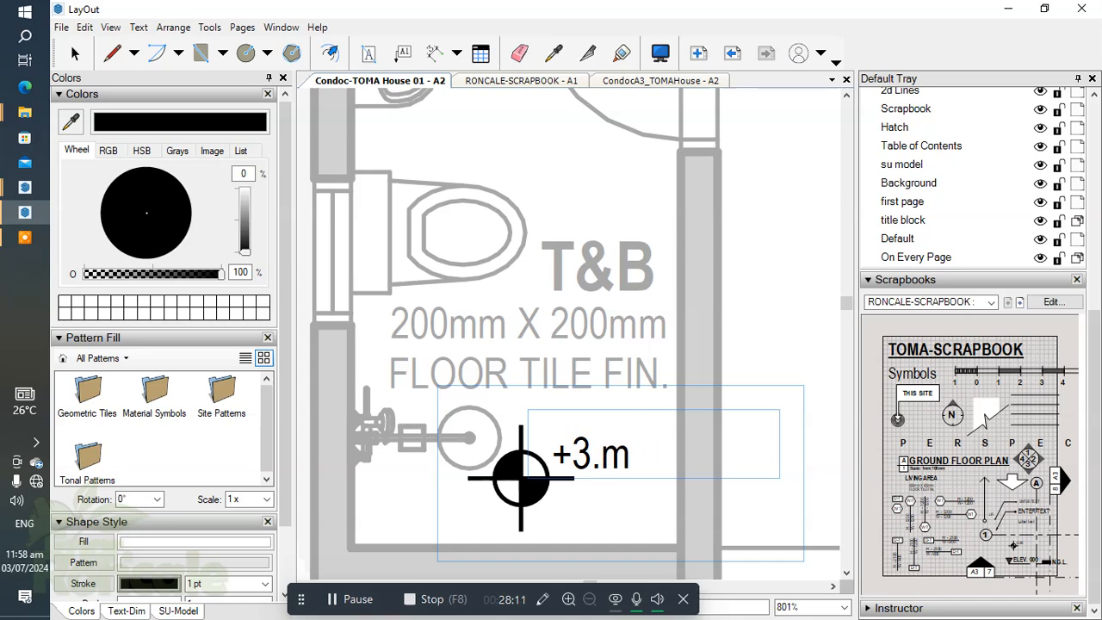
key(Escape)
scroll(523, 465, down, 6)
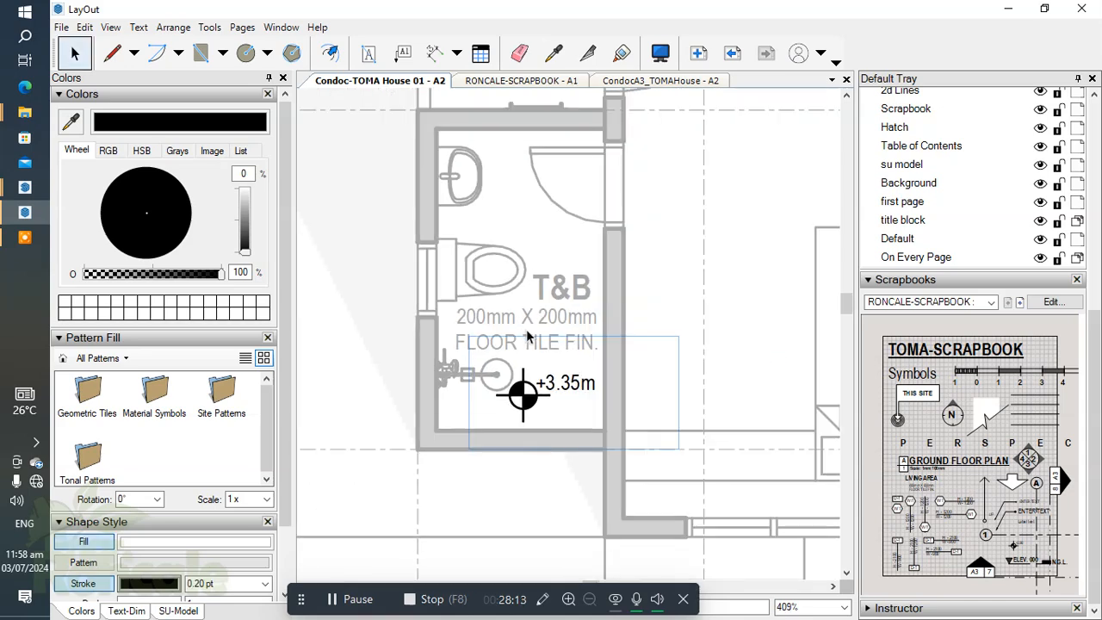
Step: Copy the T&B's spot elevation marker onto the balcony and position it beneath the BALCONY label
click(522, 479)
ctrl+drag(521, 480, 521, 291)
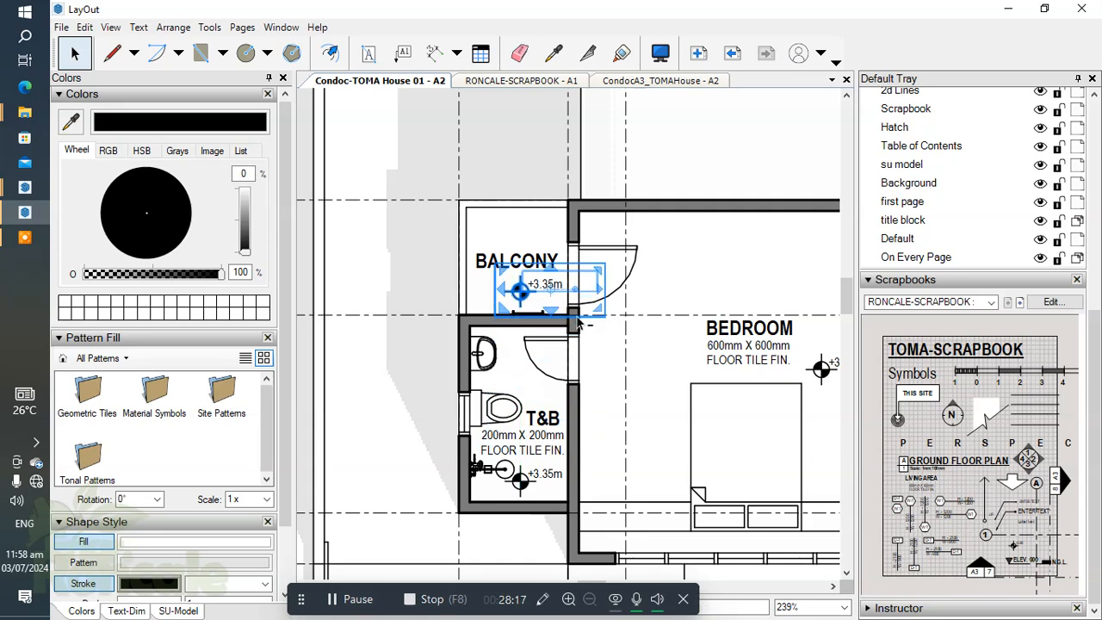
scroll(517, 291, up, 2)
drag(516, 291, 502, 285)
drag(689, 256, 732, 293)
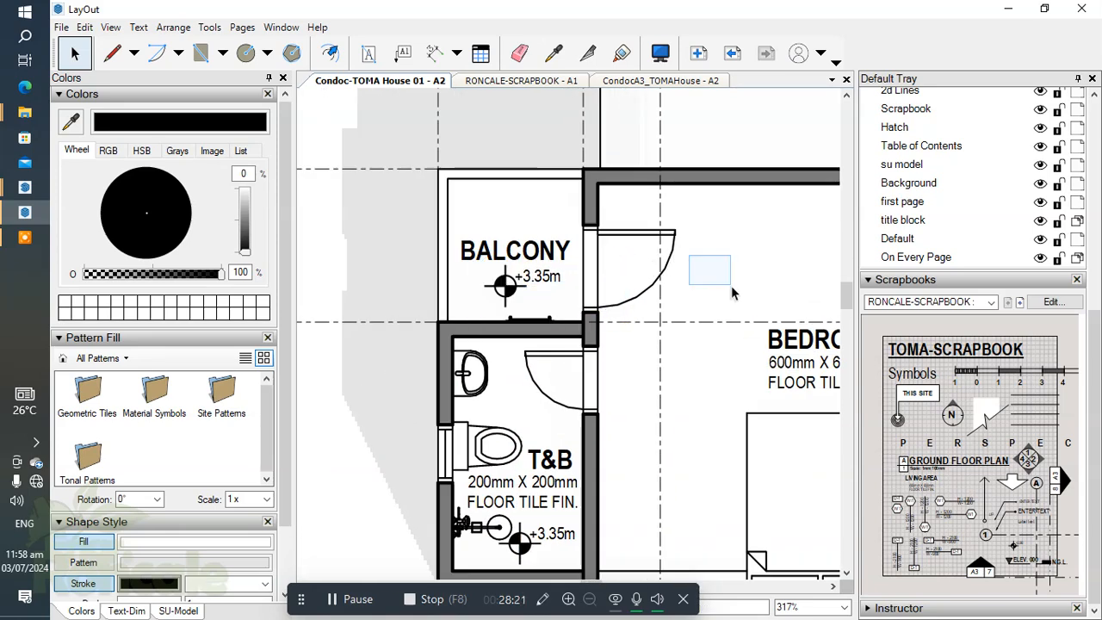
Step: Reposition the BALCONY label so it sits centred in the balcony, clear above its spot elevation marker
click(514, 255)
click(465, 238)
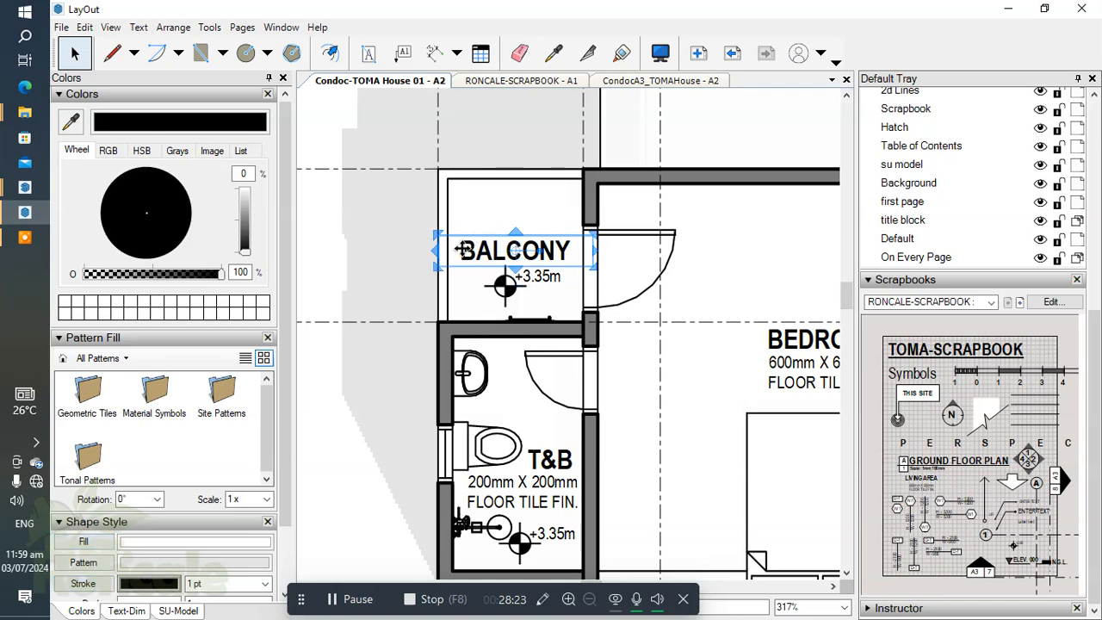
scroll(468, 245, up, 3)
drag(428, 250, 463, 251)
key(Down)
drag(564, 257, 590, 274)
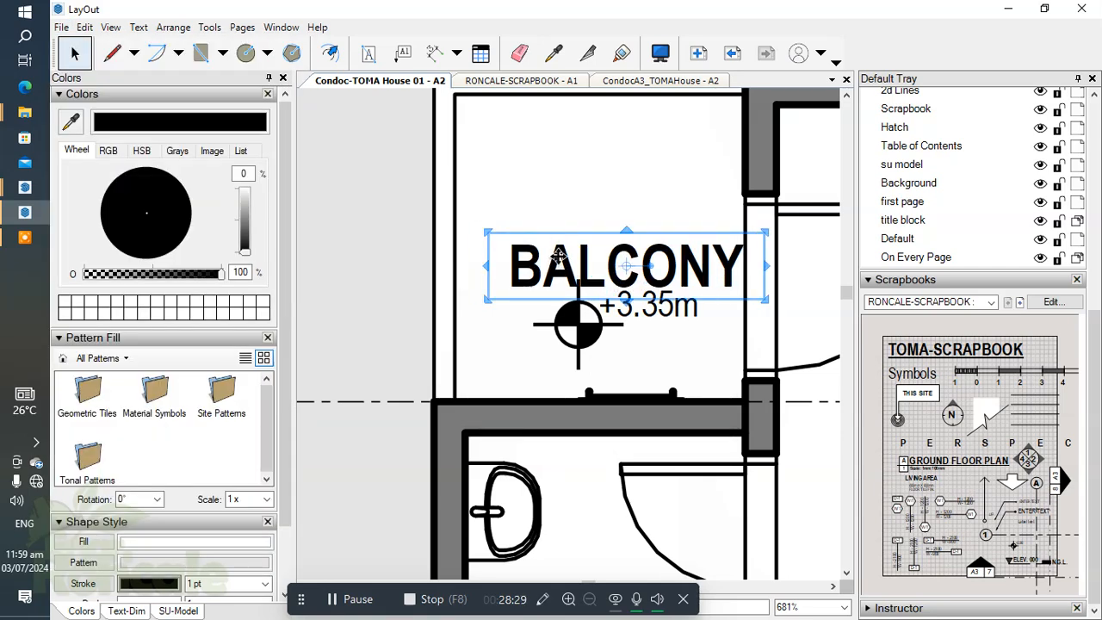
key(Up)
key(Up)
key(Up)
key(Left)
key(Left)
key(Escape)
scroll(504, 274, down, 3)
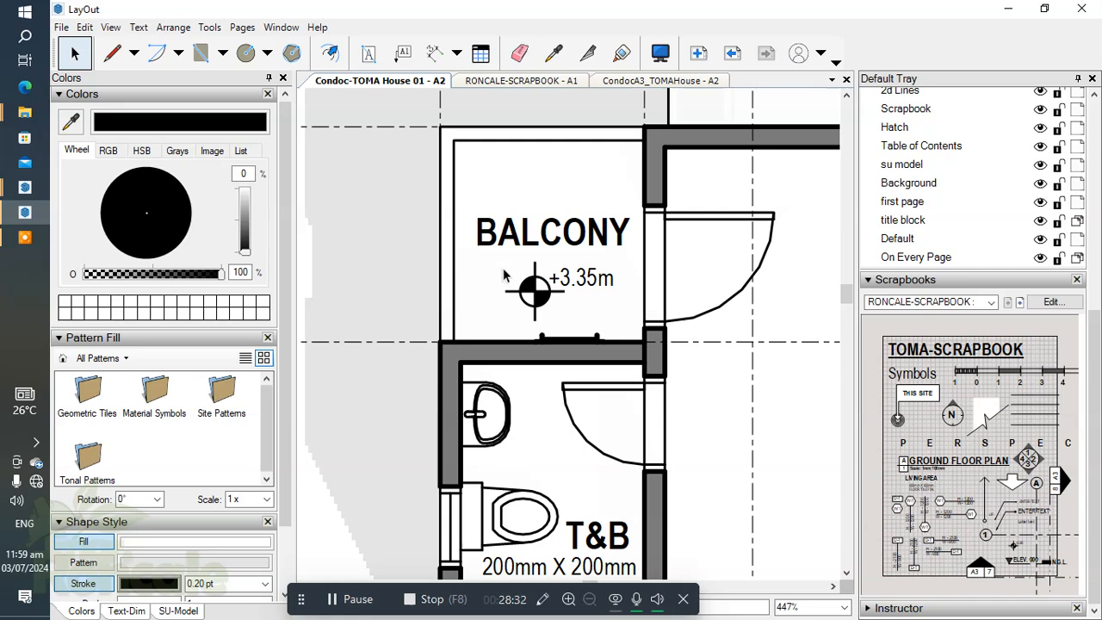
Step: Show the scrapbook page with the hatch patterns and make the Hatch layer active
click(1022, 302)
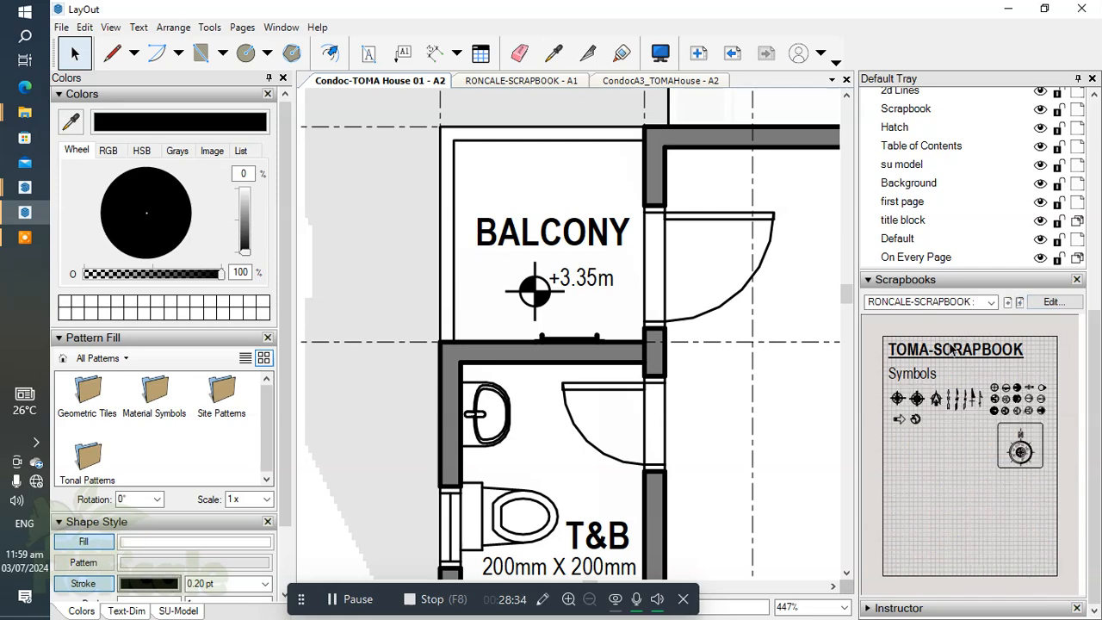
click(1020, 302)
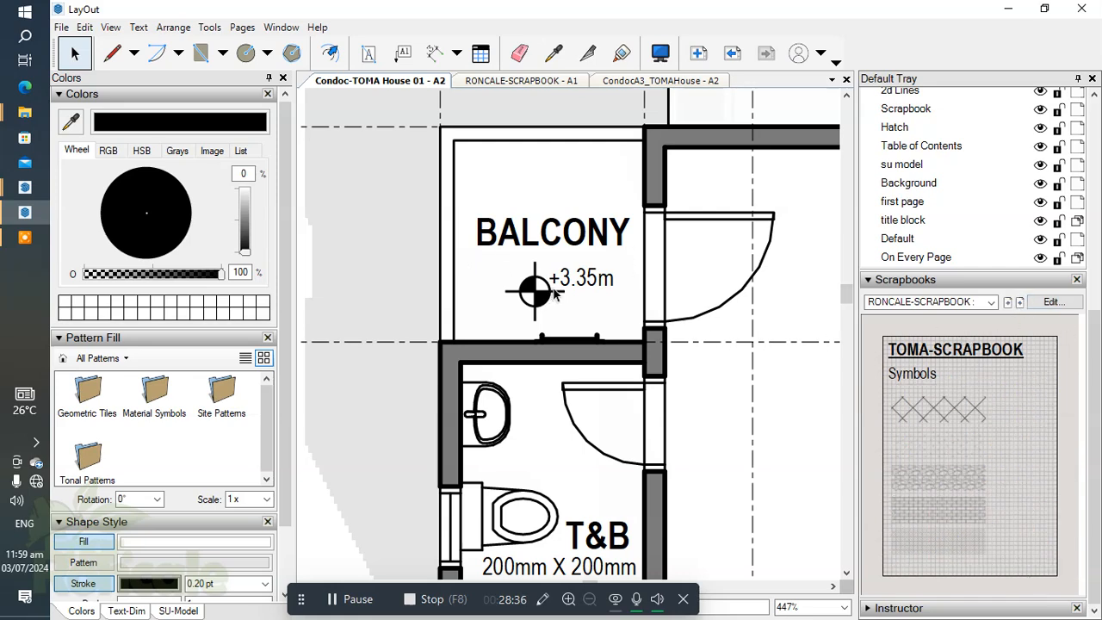
scroll(911, 221, up, 2)
click(896, 224)
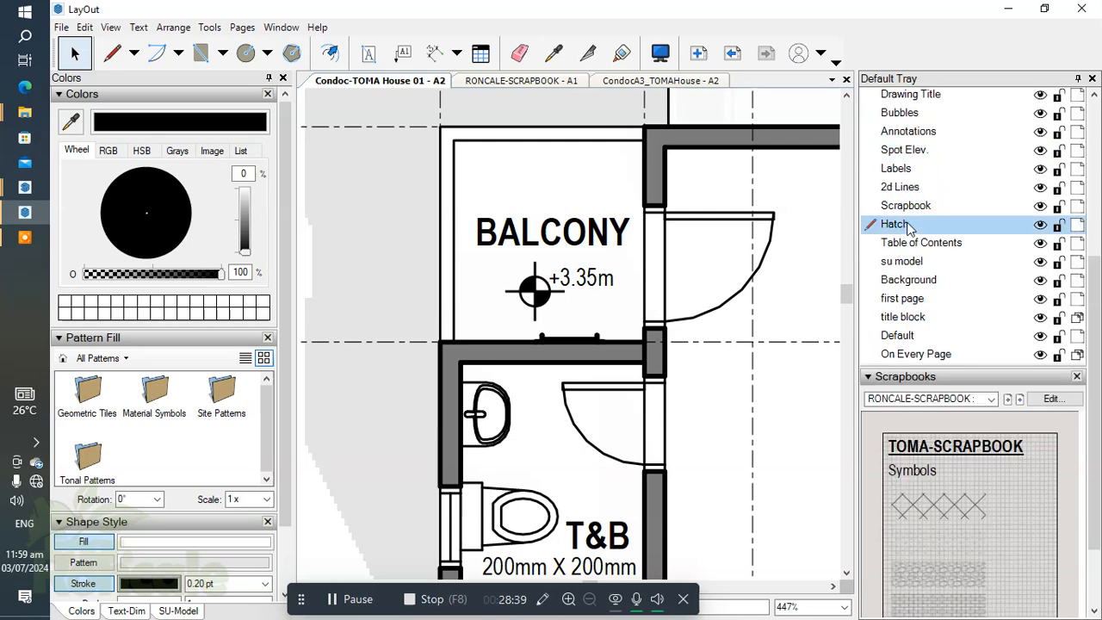
scroll(521, 274, down, 3)
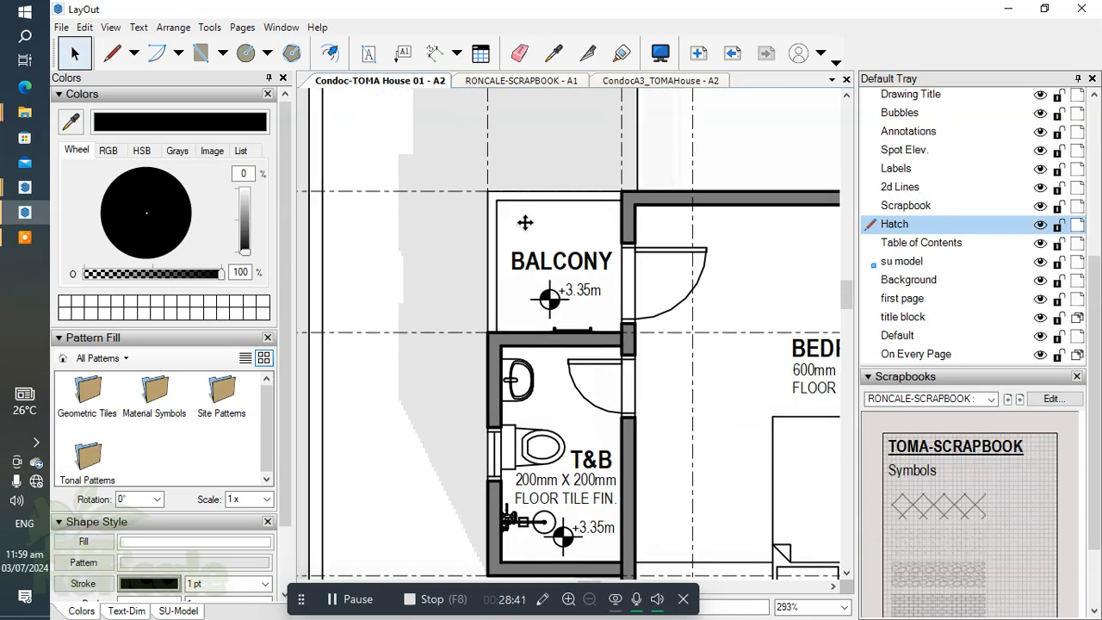
scroll(525, 223, down, 3)
scroll(512, 258, down, 4)
click(524, 132)
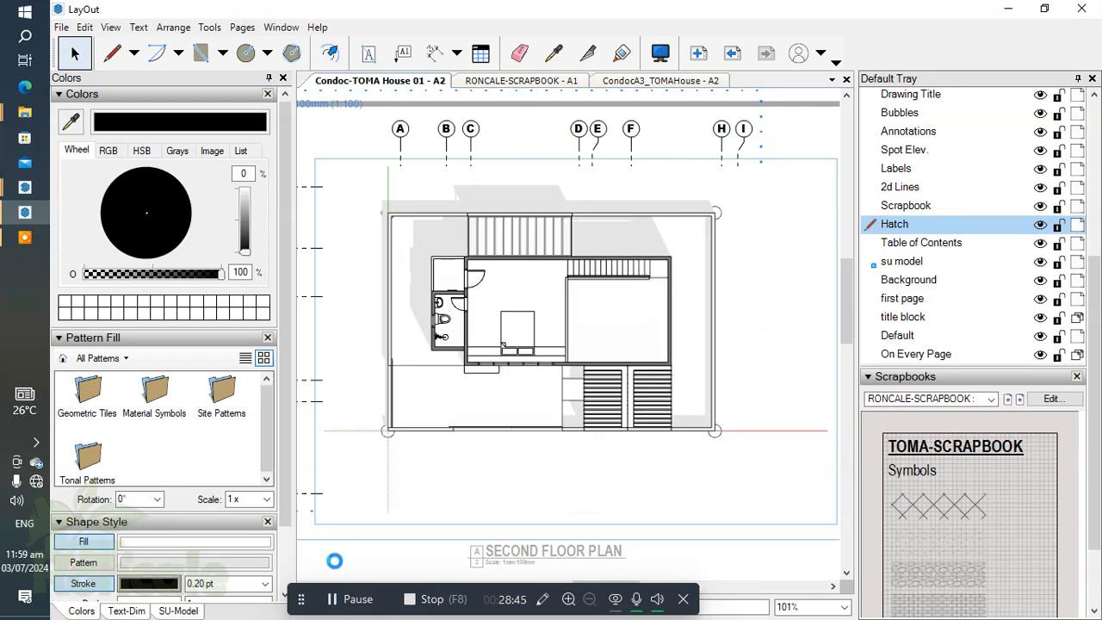
Step: Draw a rectangle filled with the diagonal crosshatch pattern at 1.50x scale over the balcony floor
scroll(500, 311, up, 4)
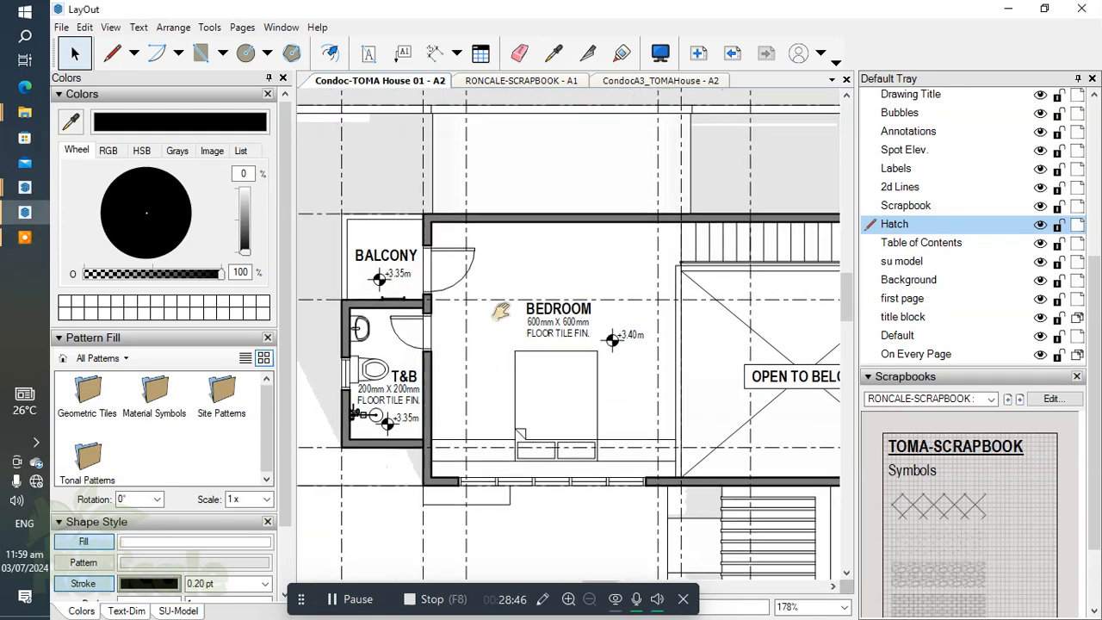
middle_drag(501, 312, 606, 323)
scroll(508, 265, up, 3)
scroll(497, 282, down, 3)
middle_drag(518, 294, 529, 360)
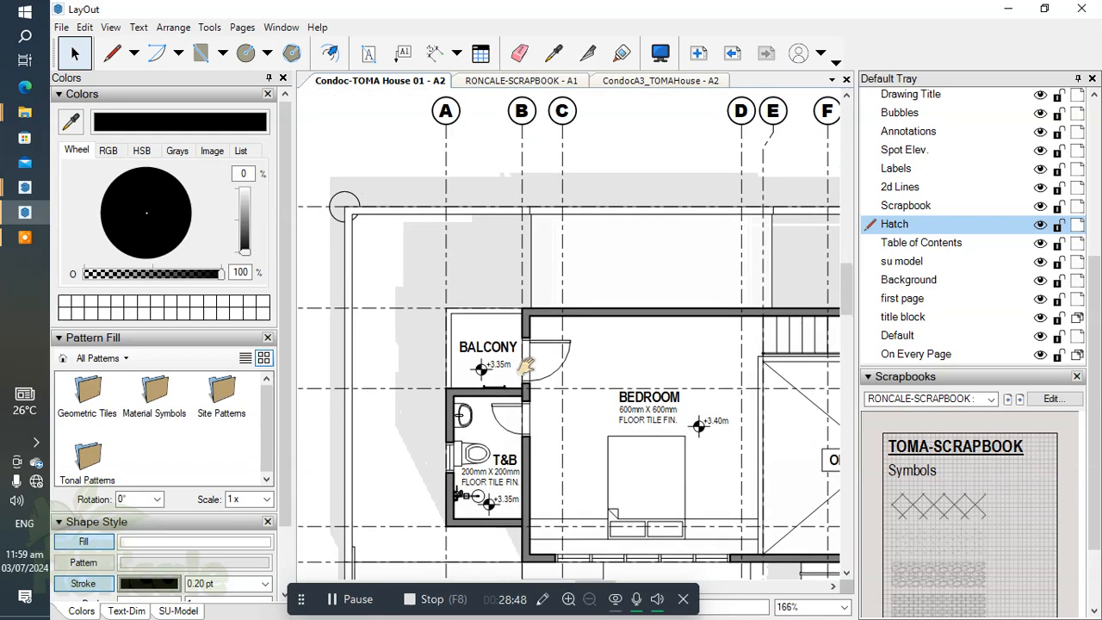
scroll(516, 349, down, 3)
scroll(483, 319, up, 3)
key(r)
scroll(480, 312, up, 3)
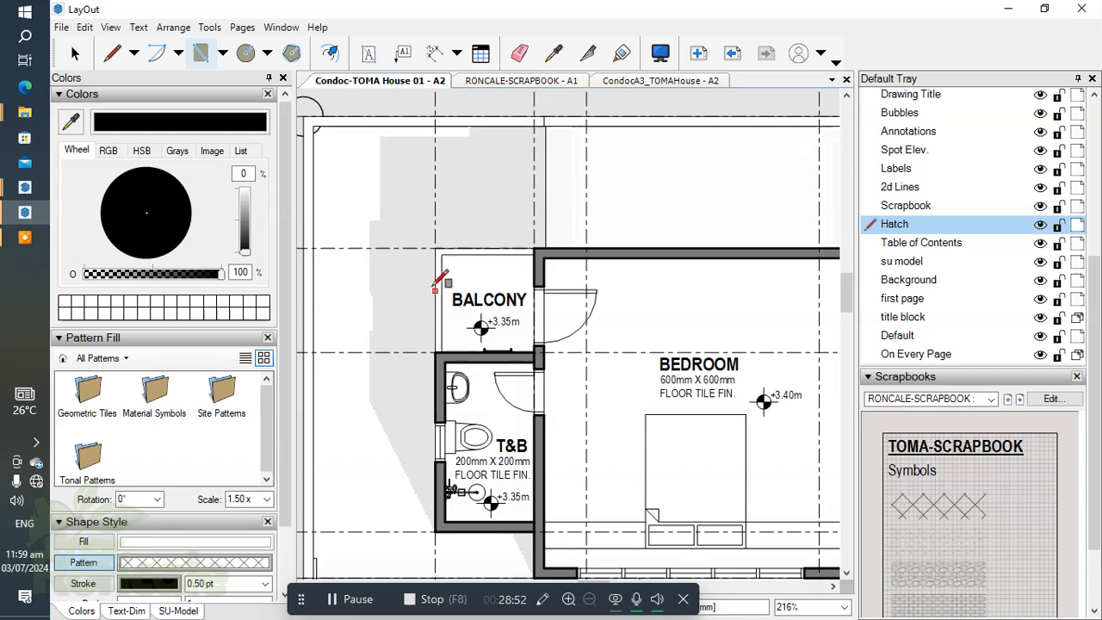
scroll(440, 255, up, 1)
drag(435, 249, 566, 380)
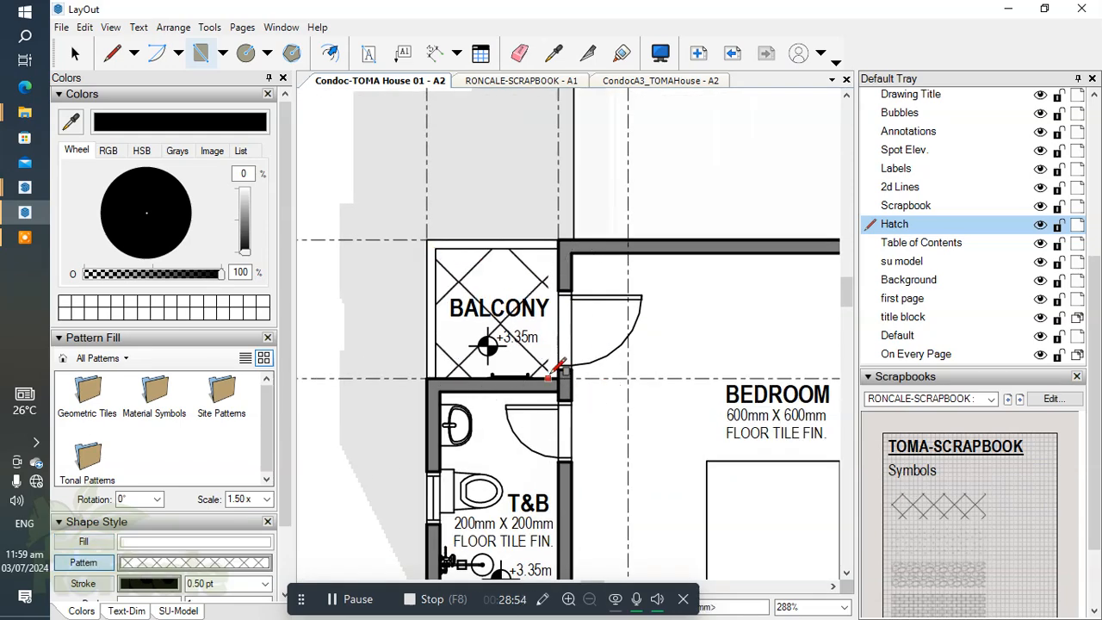
key(space)
scroll(561, 327, down, 3)
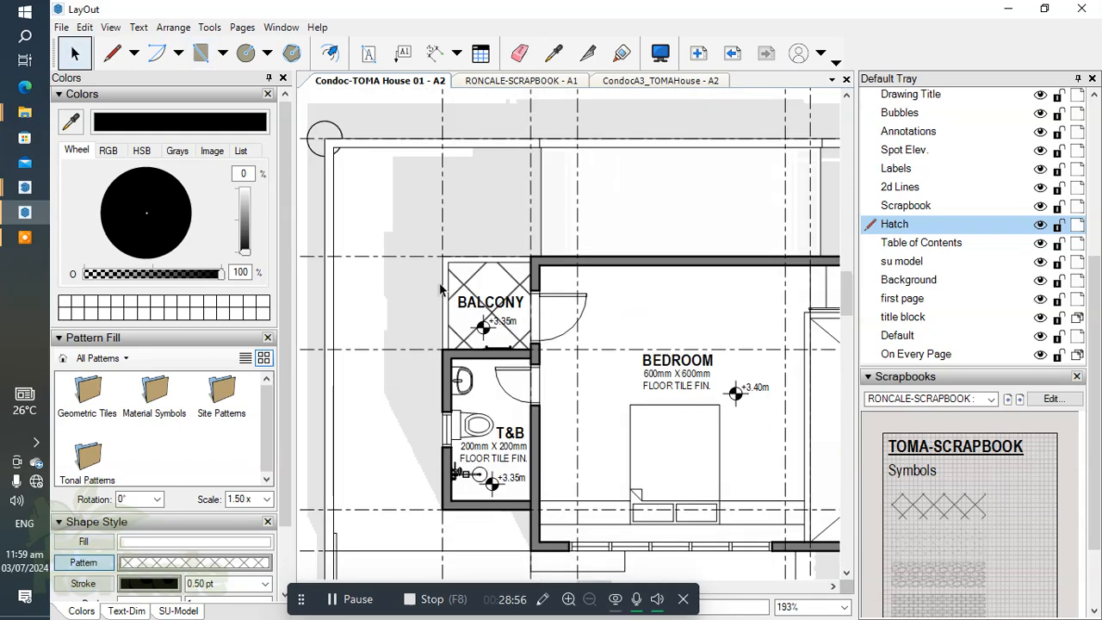
Step: Examine the second floor plan, checking its balcony hatch, spot elevations, grid lines and drawing title
middle_drag(562, 326, 404, 269)
scroll(635, 299, down, 1)
middle_drag(602, 444, 676, 408)
scroll(544, 323, down, 1)
middle_drag(518, 345, 511, 377)
scroll(509, 267, up, 1)
scroll(520, 278, down, 1)
middle_drag(656, 395, 638, 383)
scroll(628, 377, down, 2)
scroll(615, 379, down, 1)
scroll(598, 475, up, 1)
click(604, 521)
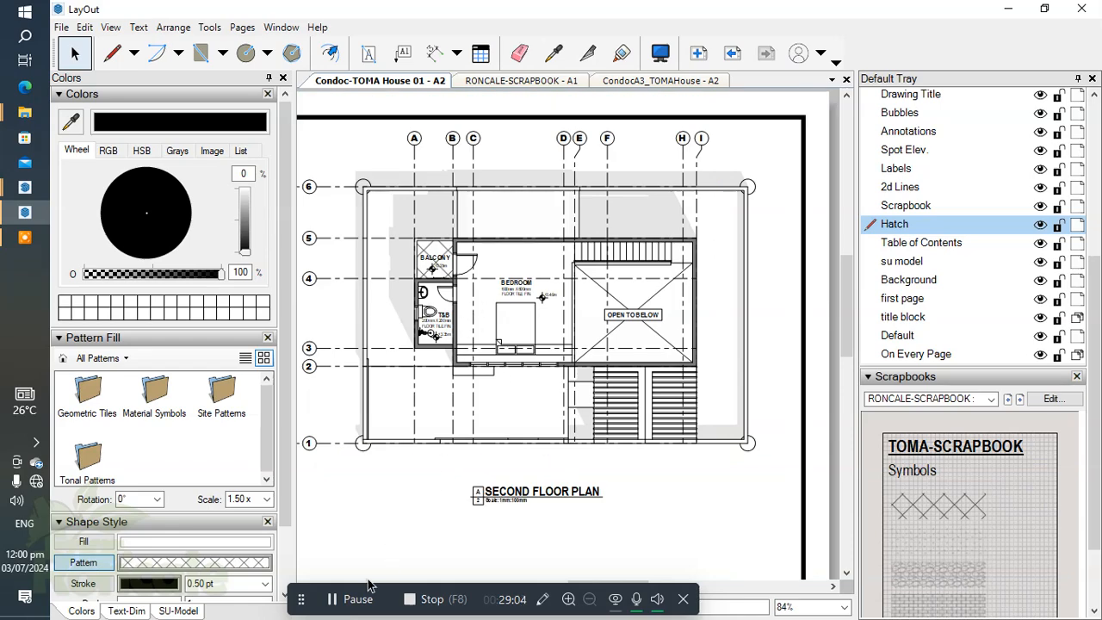
scroll(615, 394, up, 6)
scroll(594, 396, down, 4)
middle_drag(571, 410, 609, 516)
scroll(591, 290, up, 3)
scroll(571, 327, down, 3)
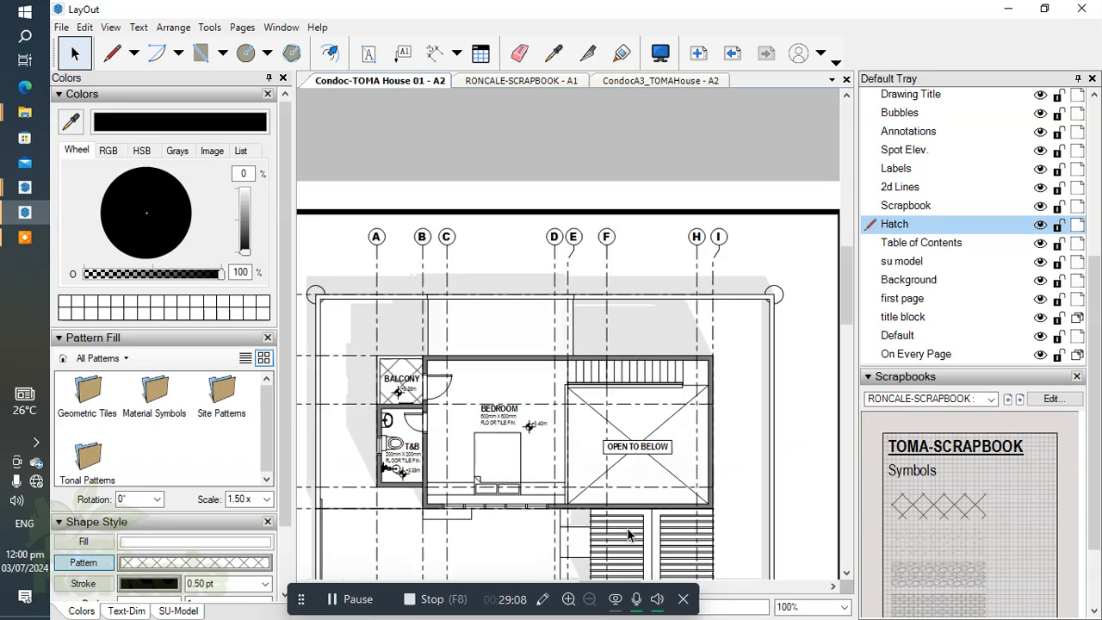
scroll(637, 448, up, 3)
scroll(628, 488, down, 1)
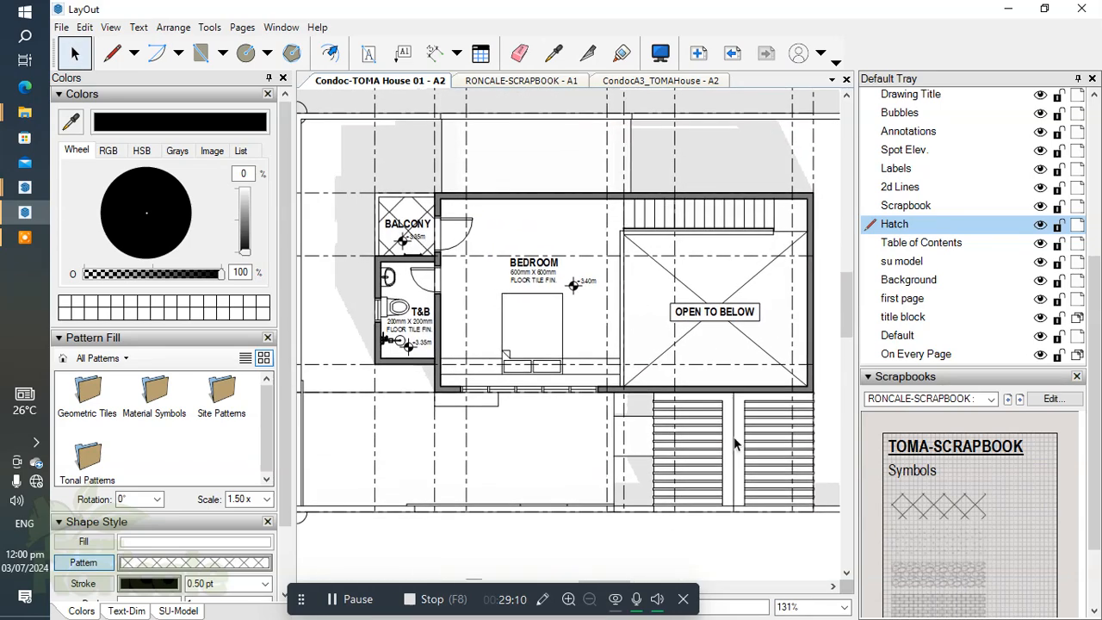
scroll(726, 457, down, 2)
scroll(516, 258, up, 1)
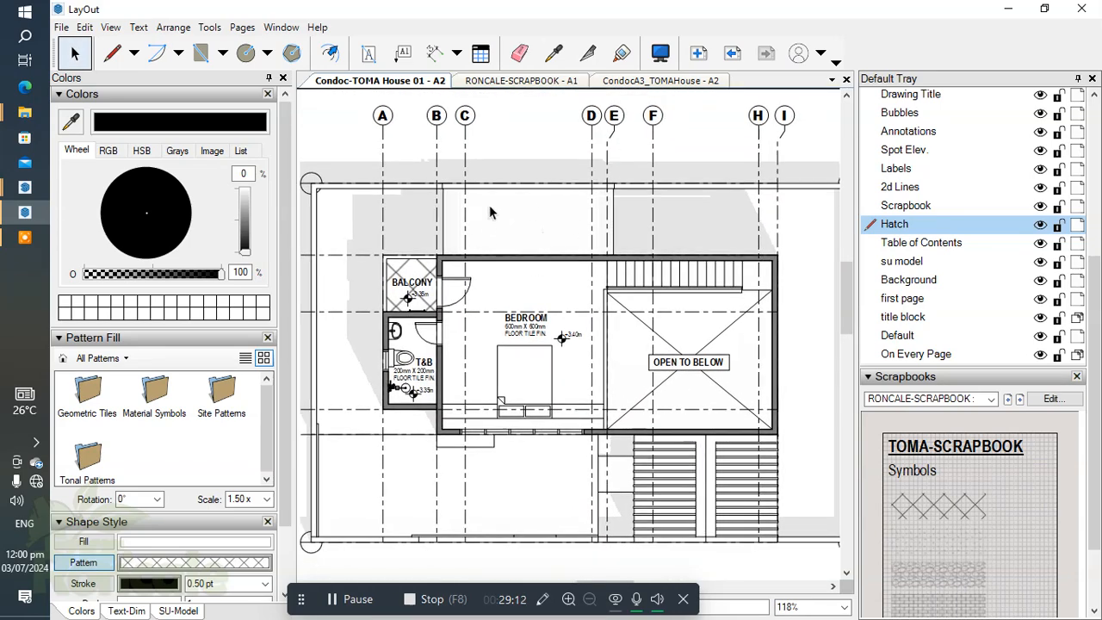
scroll(511, 244, down, 1)
middle_drag(511, 244, 570, 276)
scroll(551, 273, up, 3)
scroll(575, 353, down, 2)
scroll(594, 403, down, 1)
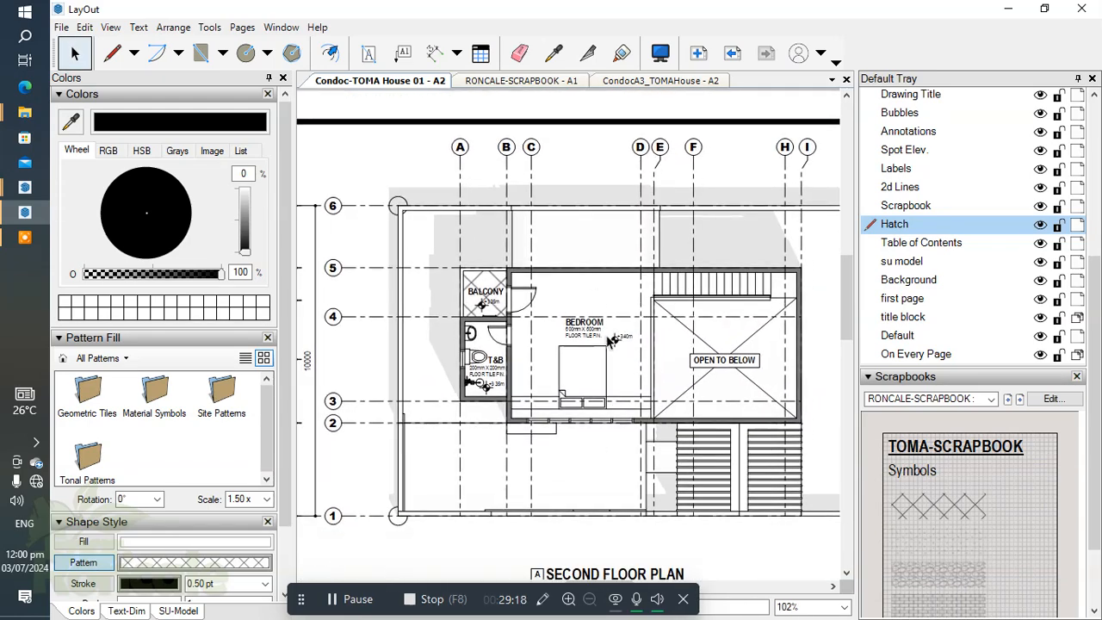
scroll(605, 345, up, 3)
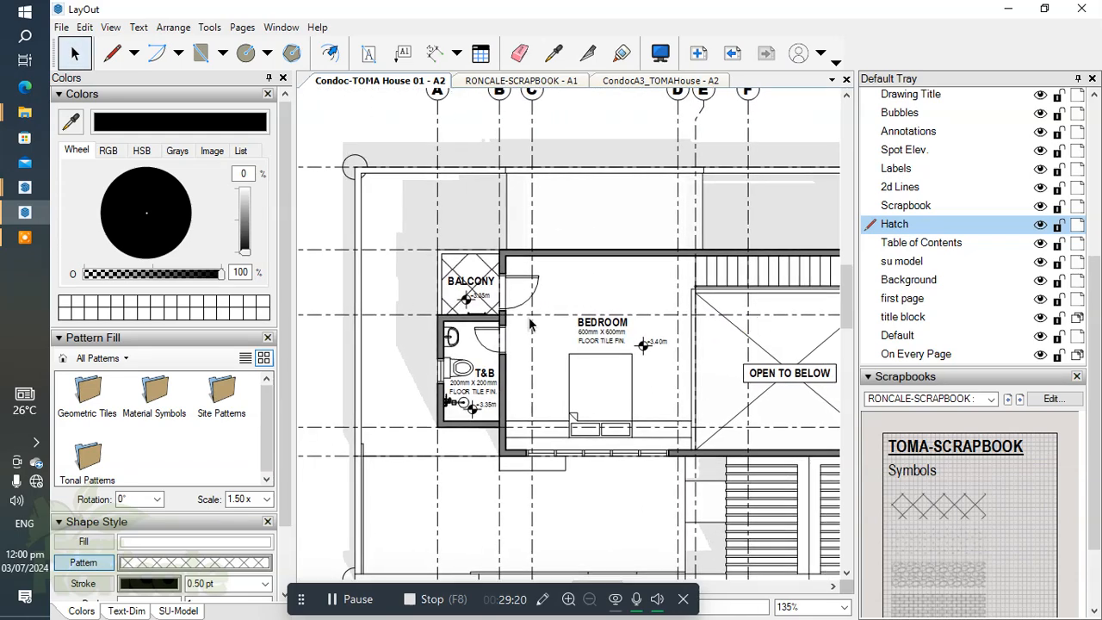
scroll(508, 326, down, 3)
scroll(579, 364, up, 4)
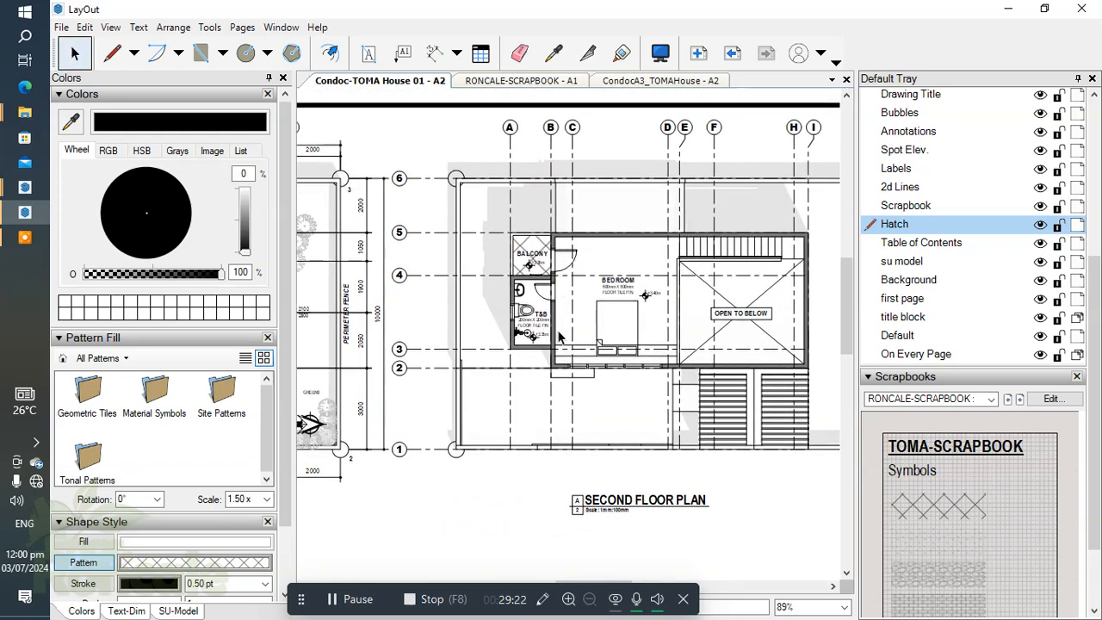
middle_drag(608, 363, 647, 356)
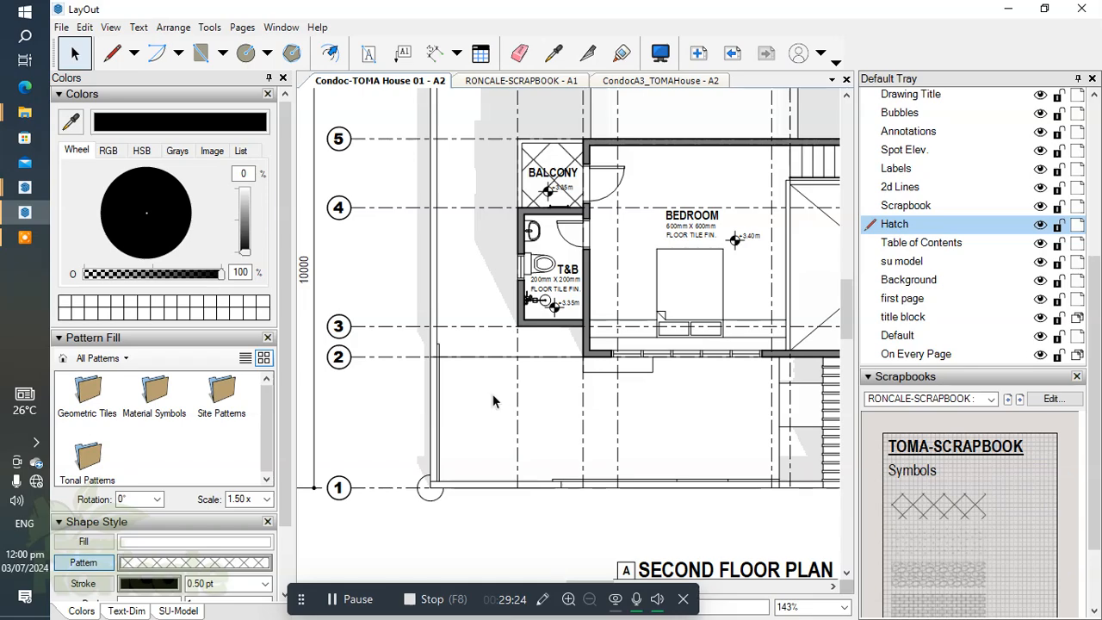
Step: Make the Annotations layer active and dimension the spacing between grid lines 2 and 3 beside the second floor plan
scroll(495, 401, down, 3)
click(550, 352)
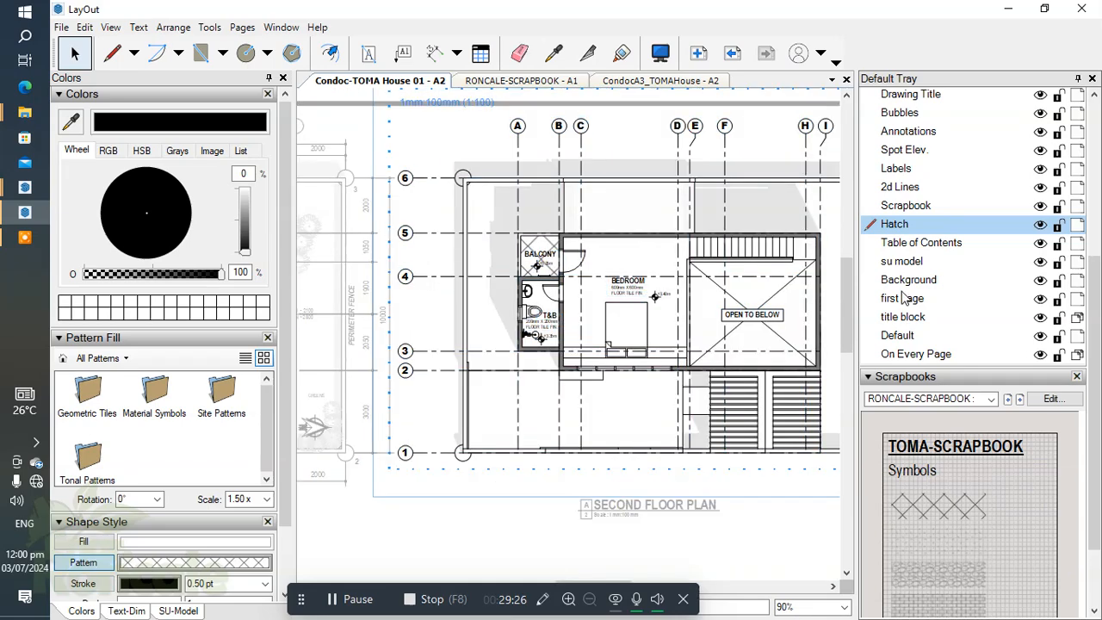
click(916, 134)
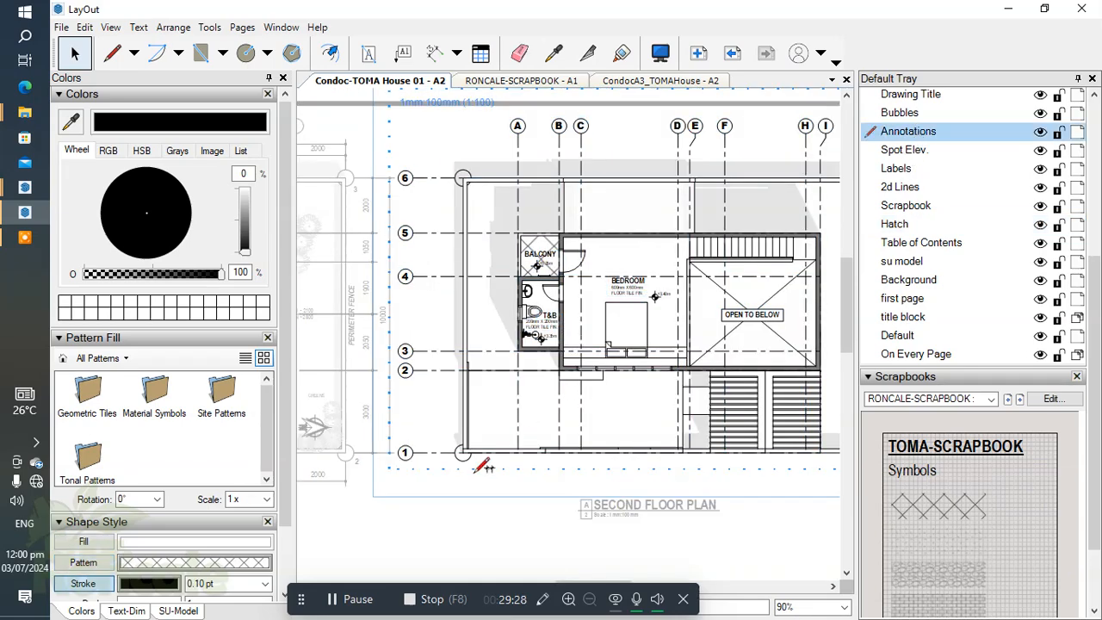
scroll(474, 470, up, 5)
click(463, 451)
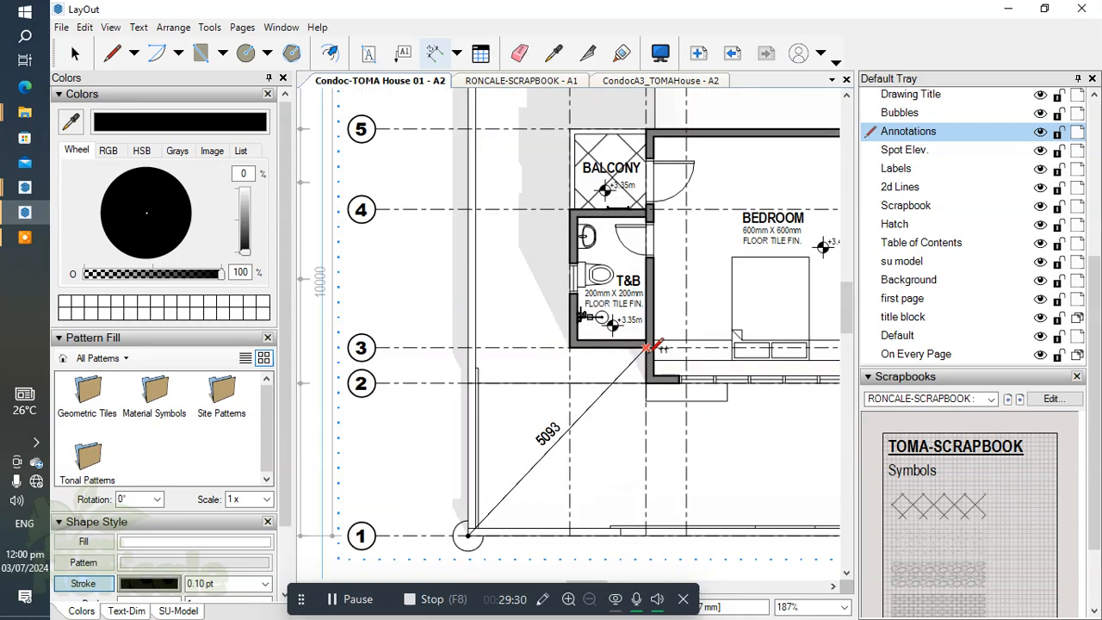
scroll(469, 405, down, 2)
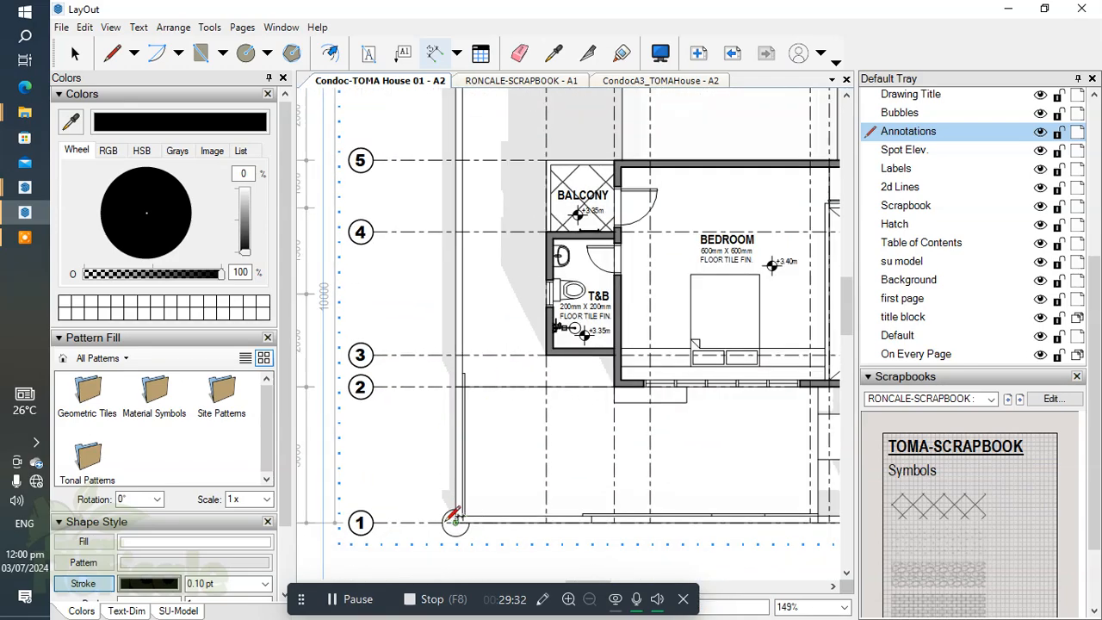
scroll(520, 378, up, 2)
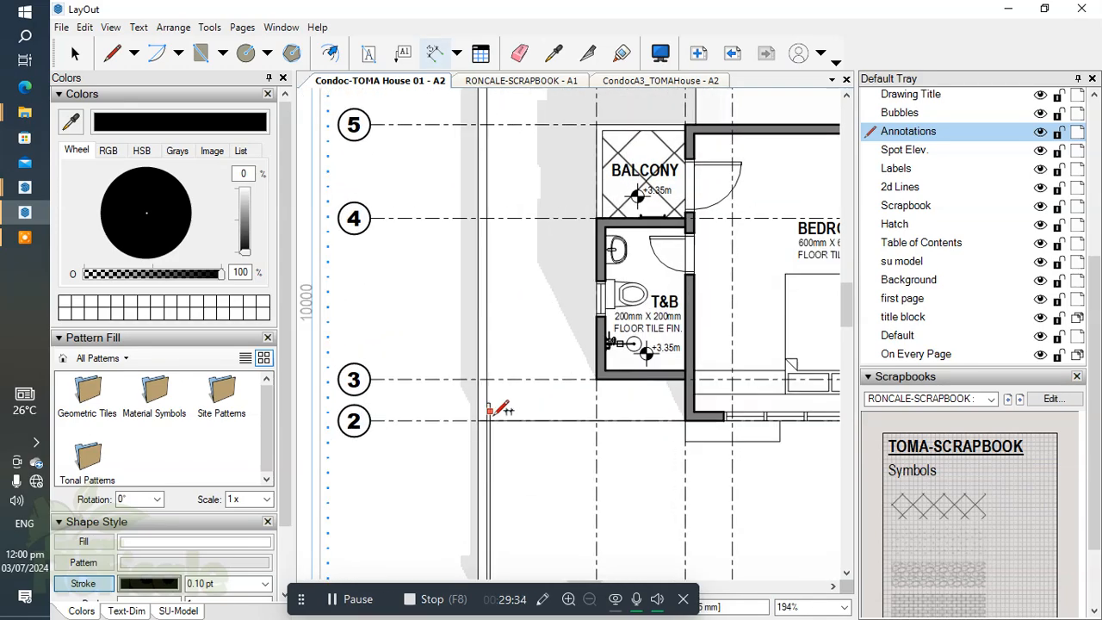
click(508, 421)
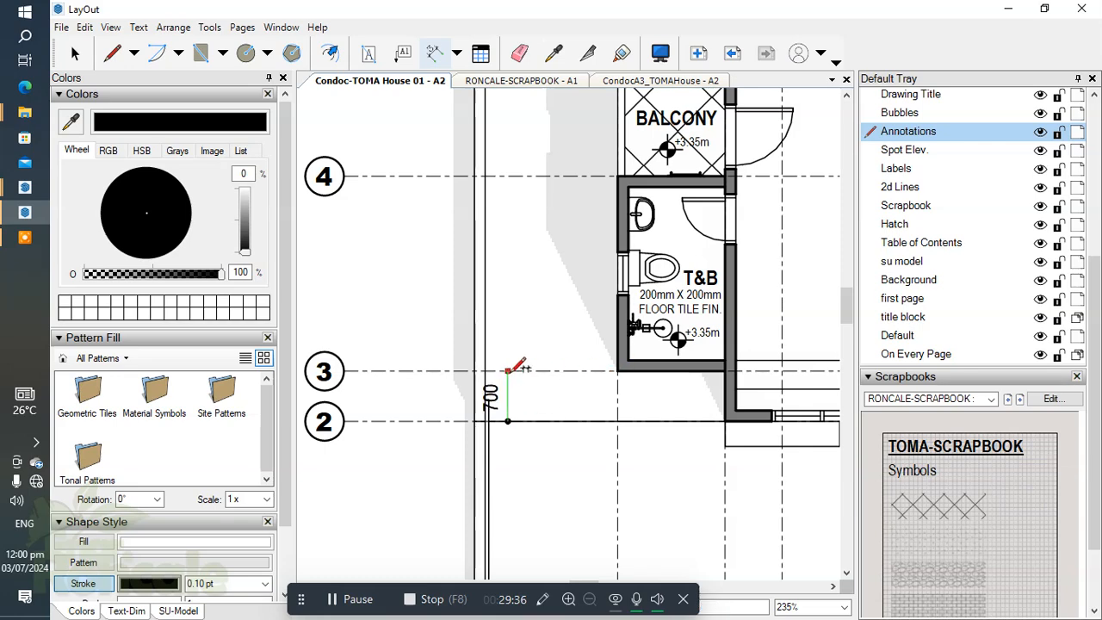
click(508, 370)
click(439, 349)
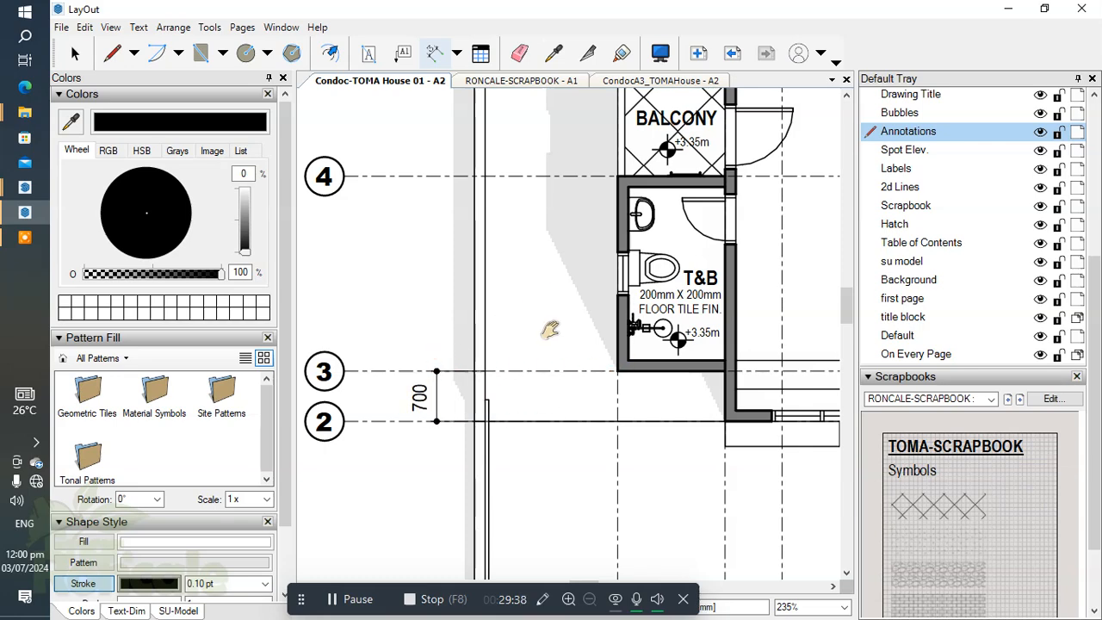
Step: Continue the vertical dimension string from grid line 3 to the T&B window's centre and on to grid line 4
middle_drag(544, 313, 573, 388)
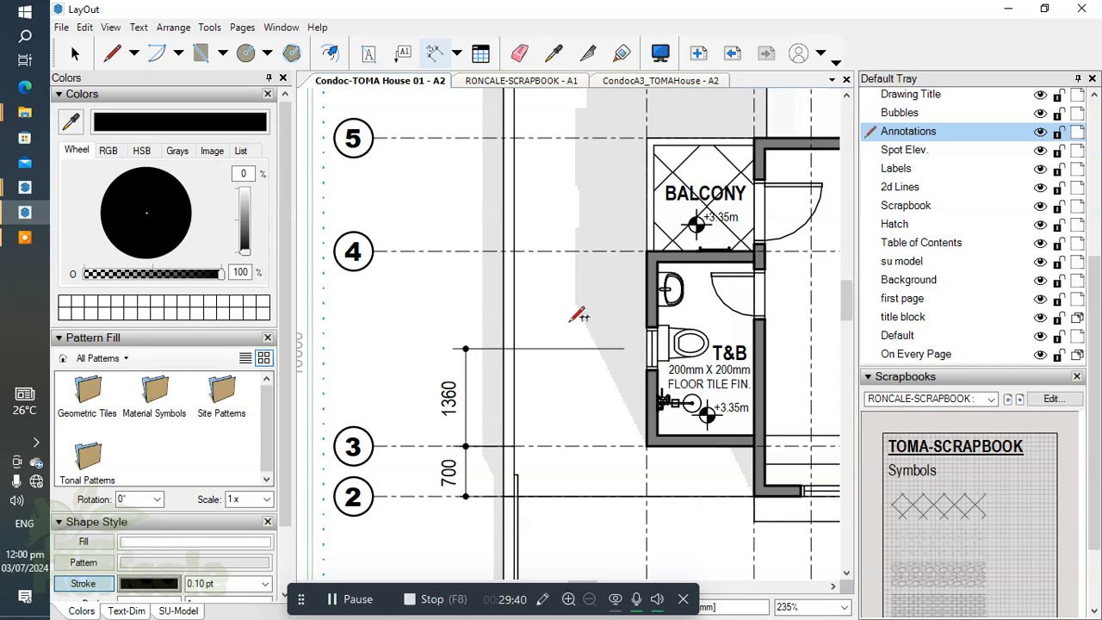
scroll(585, 327, down, 1)
double_click(648, 331)
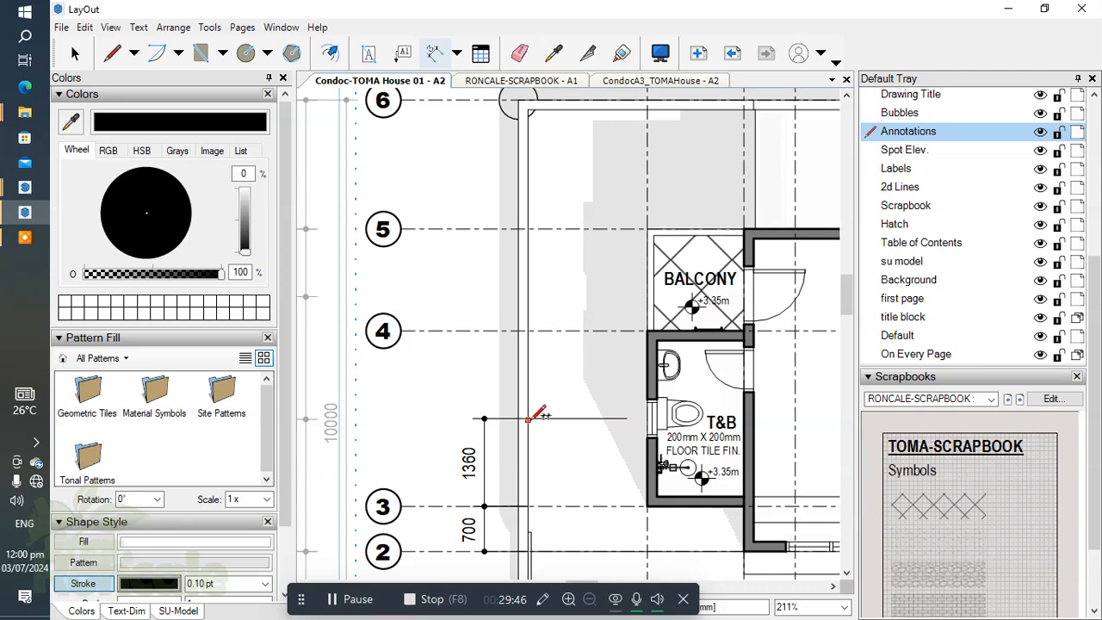
click(639, 419)
click(530, 330)
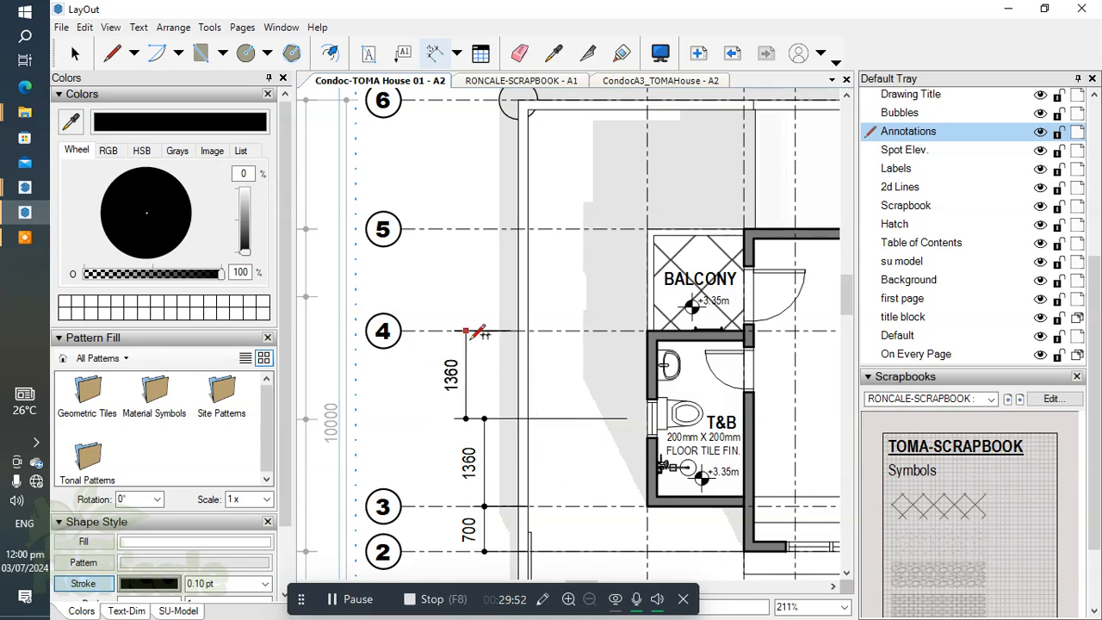
click(485, 349)
scroll(570, 315, down, 4)
middle_drag(569, 322, 576, 351)
scroll(576, 351, up, 5)
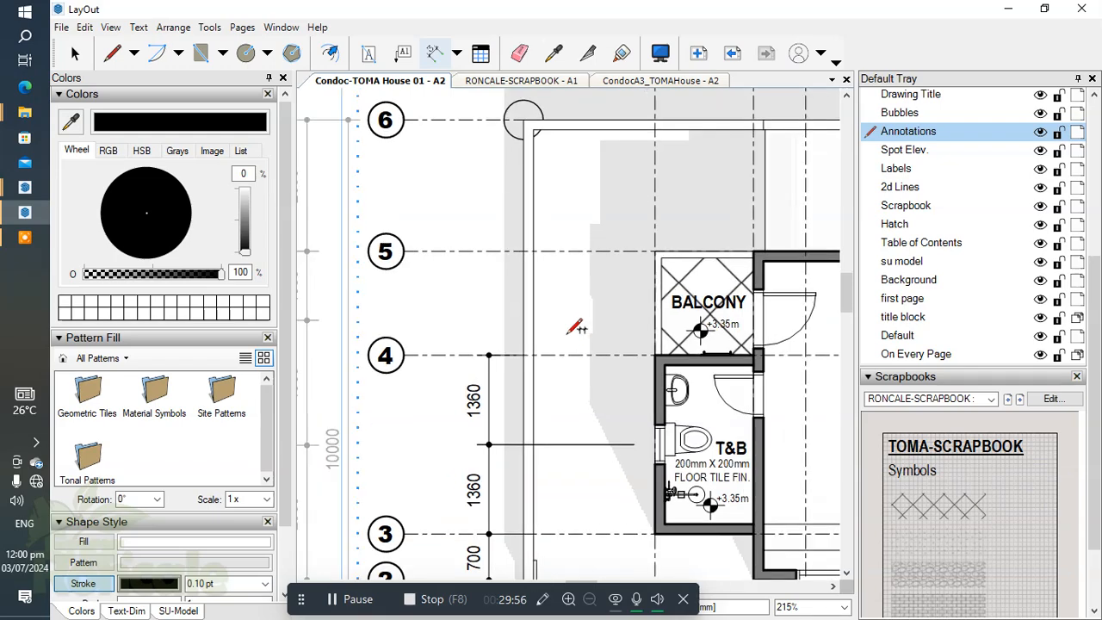
Step: Examine the ground floor plan's vertical dimensions beside the T&B and the balcony door opening on the second floor plan
scroll(575, 328, down, 5)
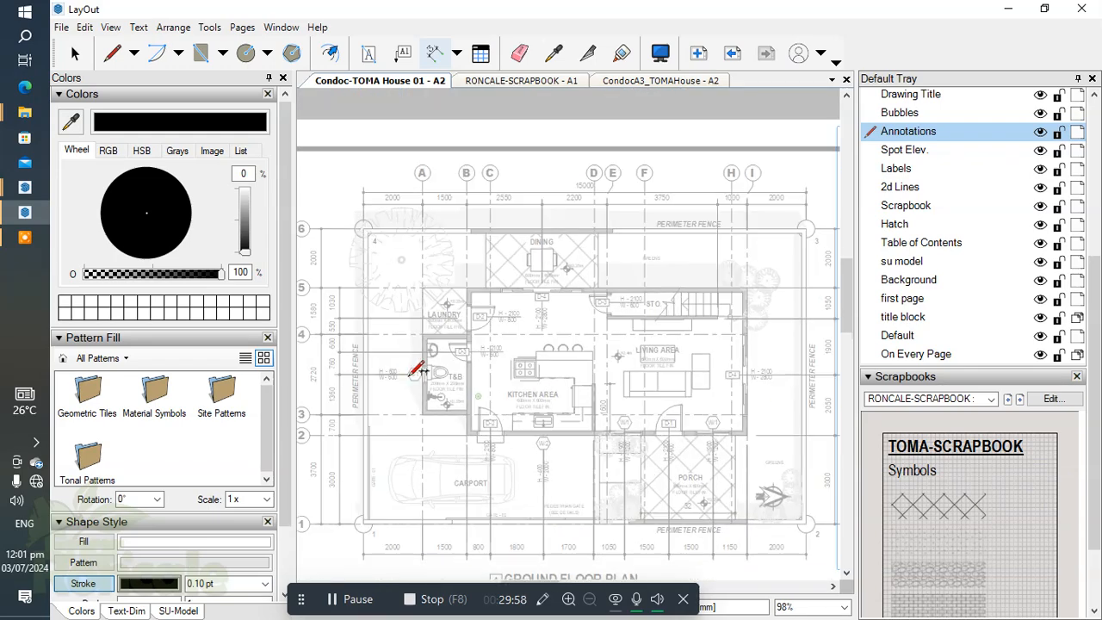
scroll(418, 370, up, 6)
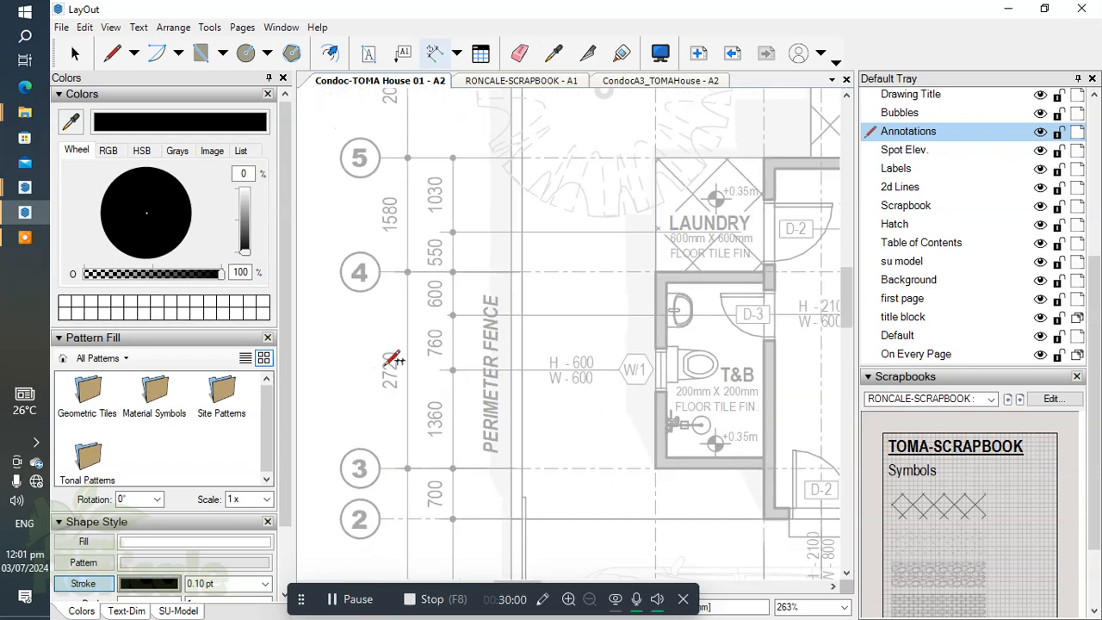
scroll(385, 360, down, 5)
scroll(700, 342, up, 3)
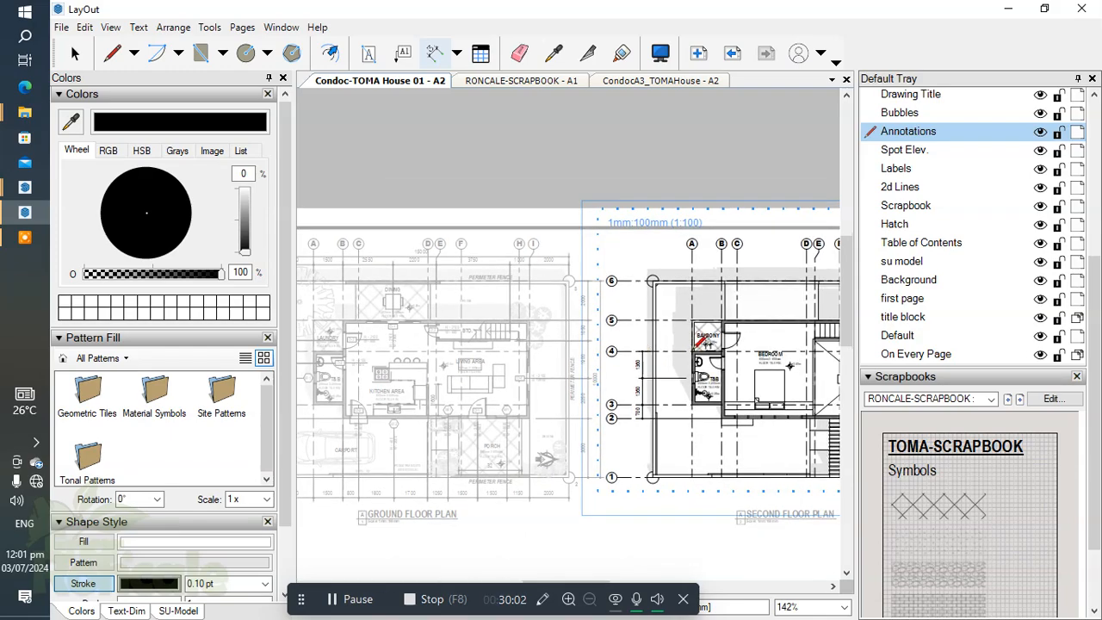
scroll(699, 343, up, 4)
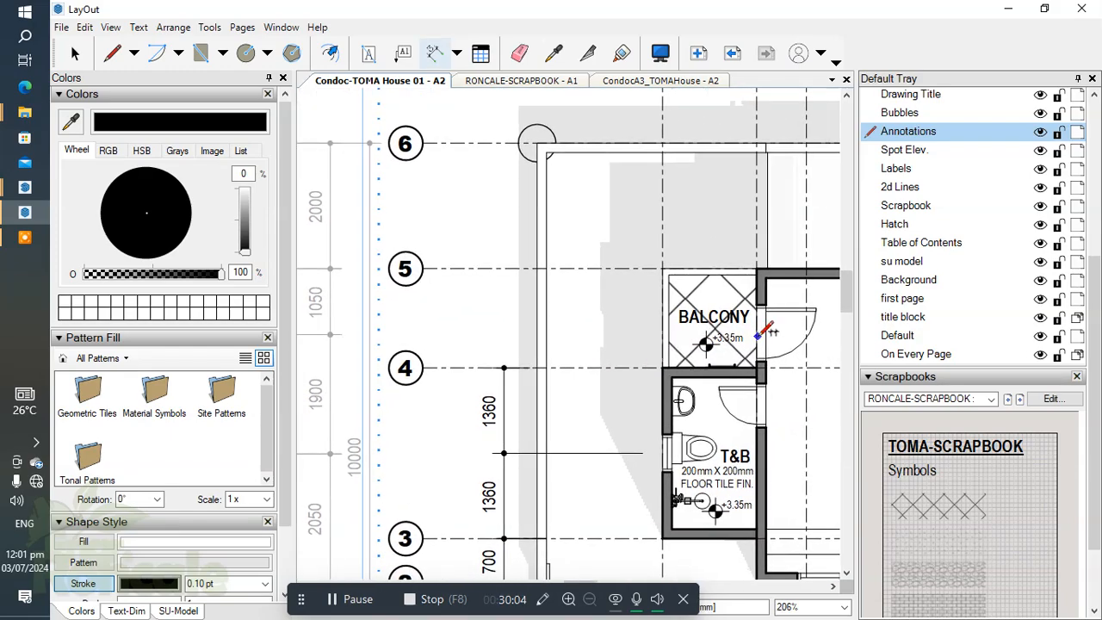
scroll(758, 336, up, 2)
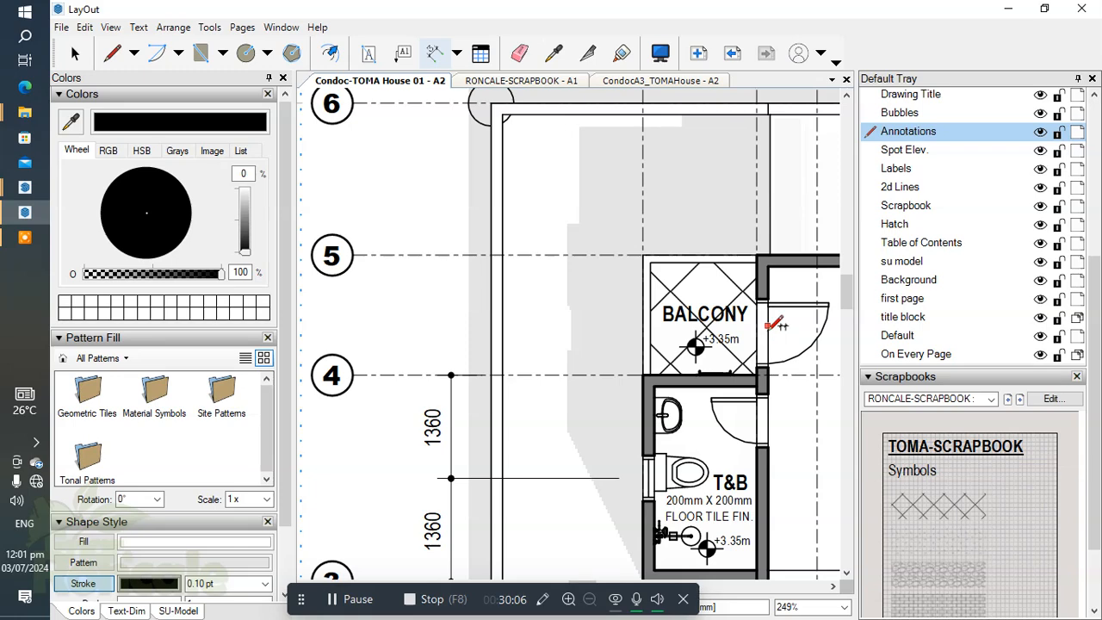
scroll(770, 325, up, 4)
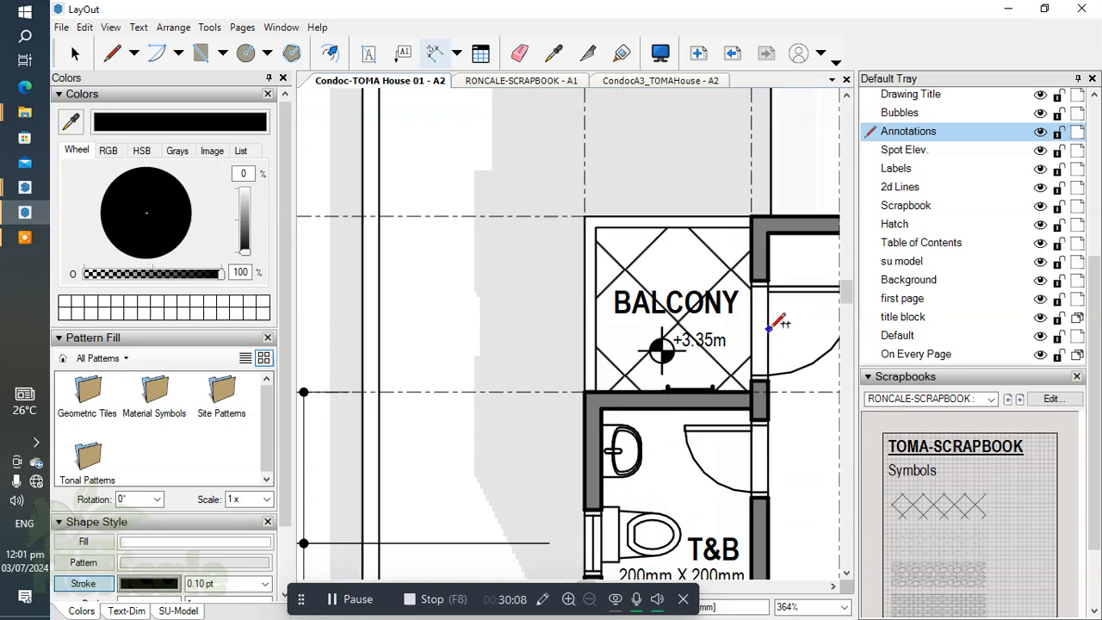
middle_drag(771, 325, 603, 353)
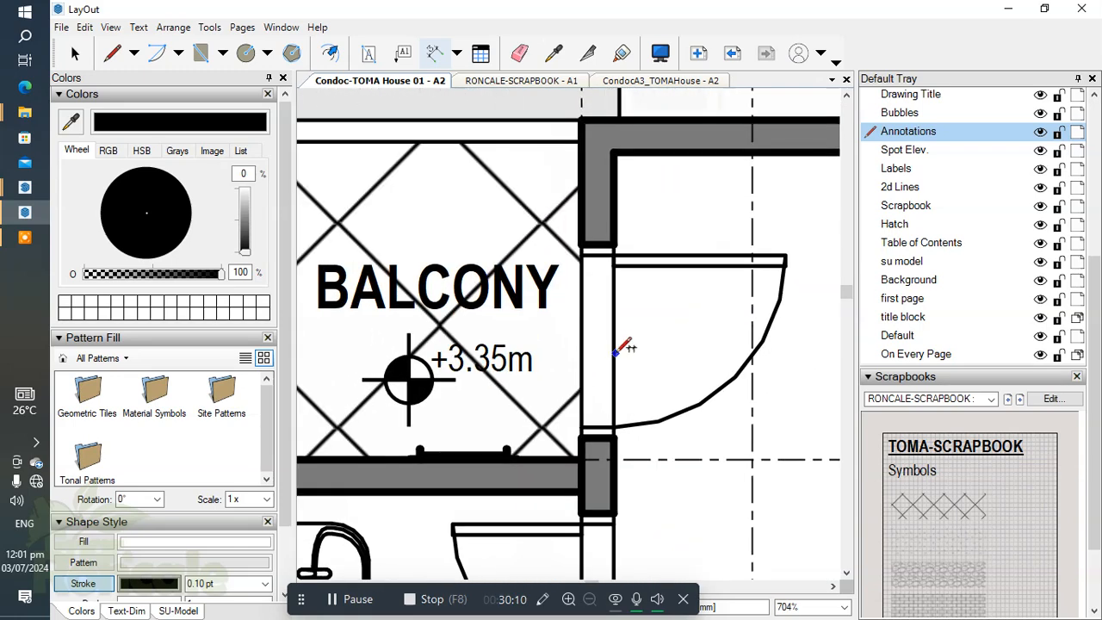
Step: Hide the Hatch, Spot Elev. and Labels layers to clear the balcony door area for dimensioning
click(1038, 225)
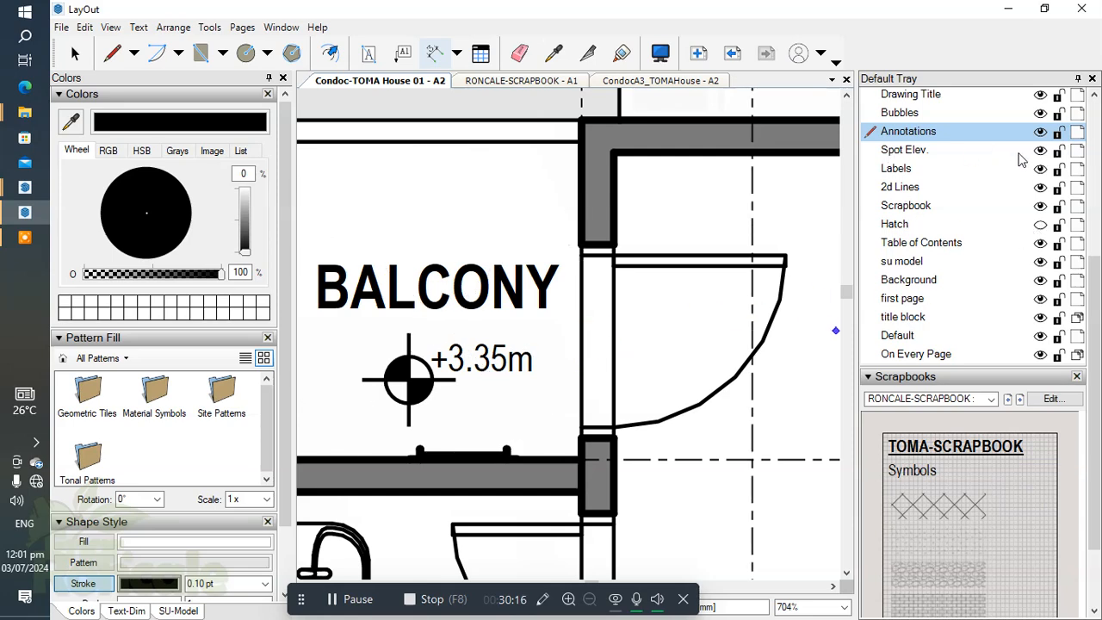
click(1041, 150)
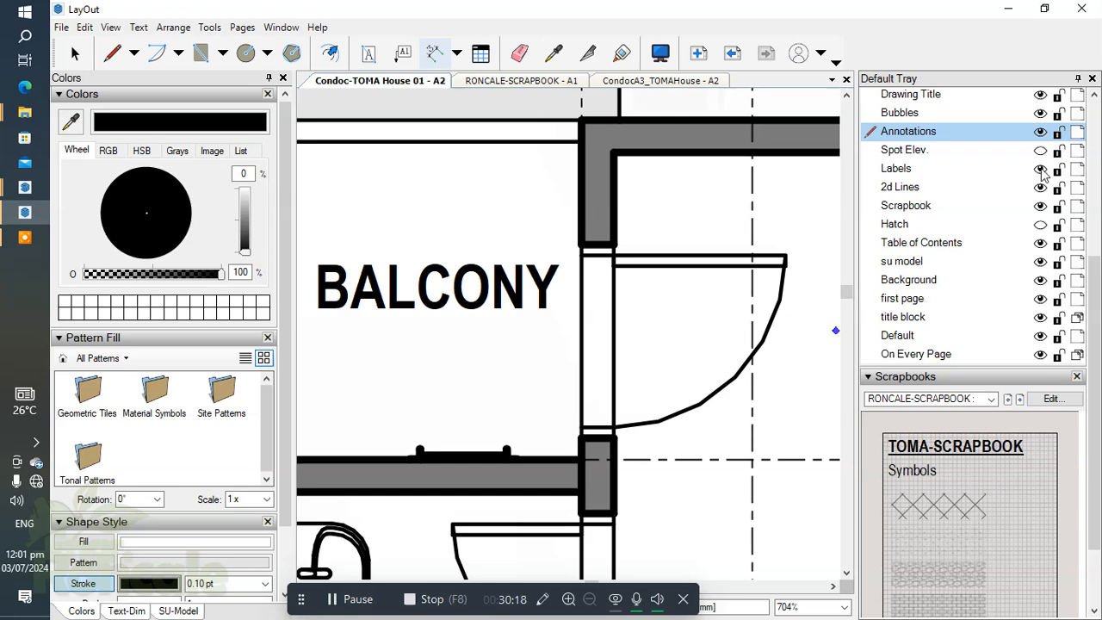
click(1040, 169)
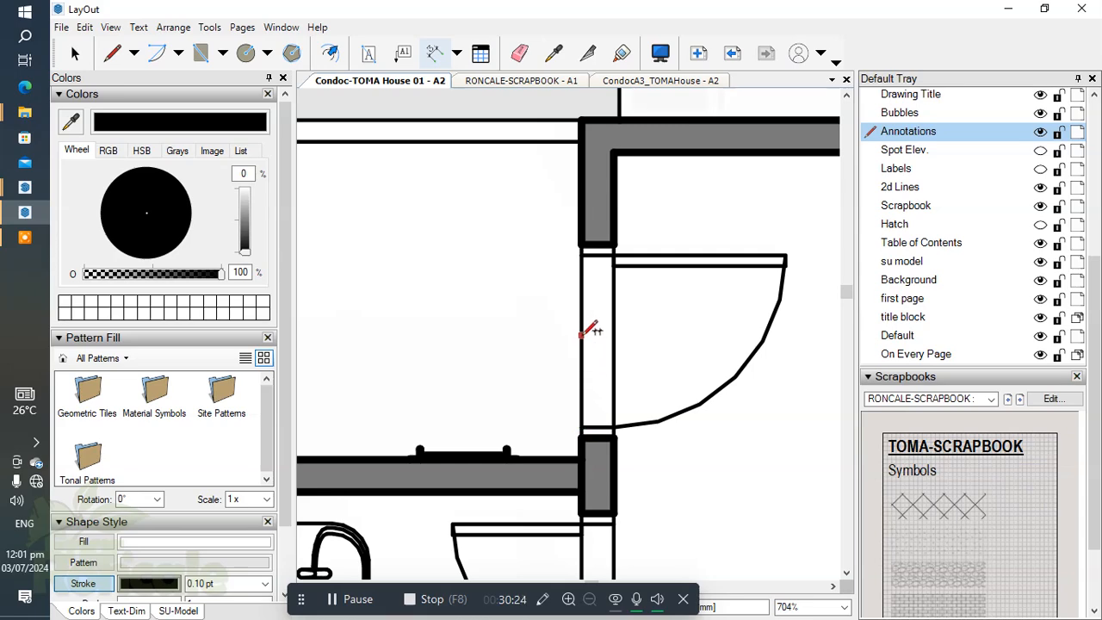
scroll(594, 279, down, 3)
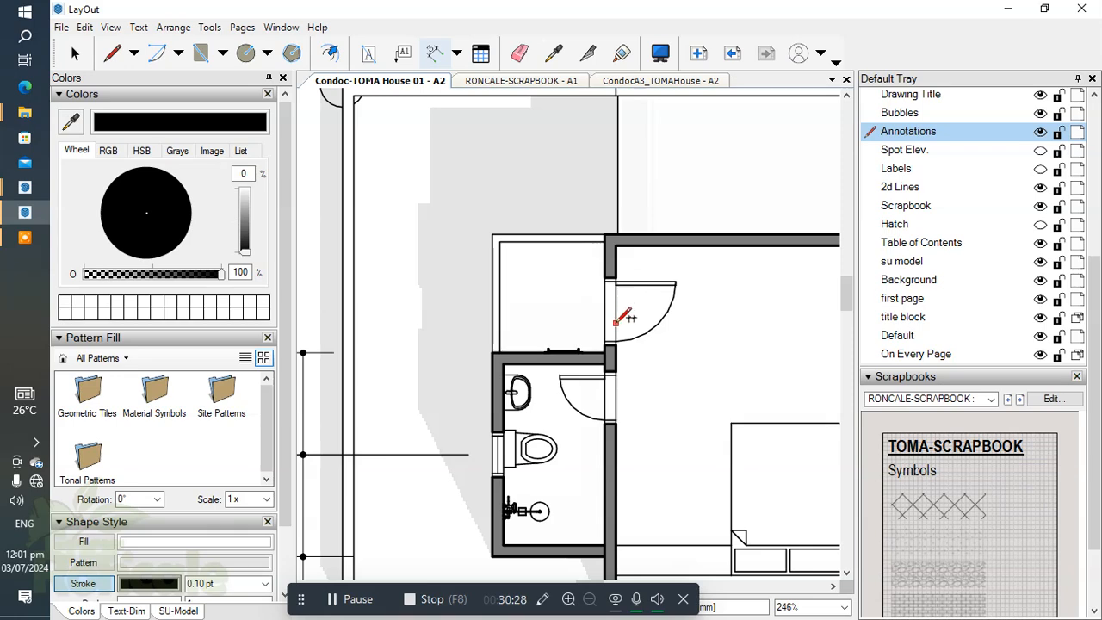
scroll(617, 303, down, 2)
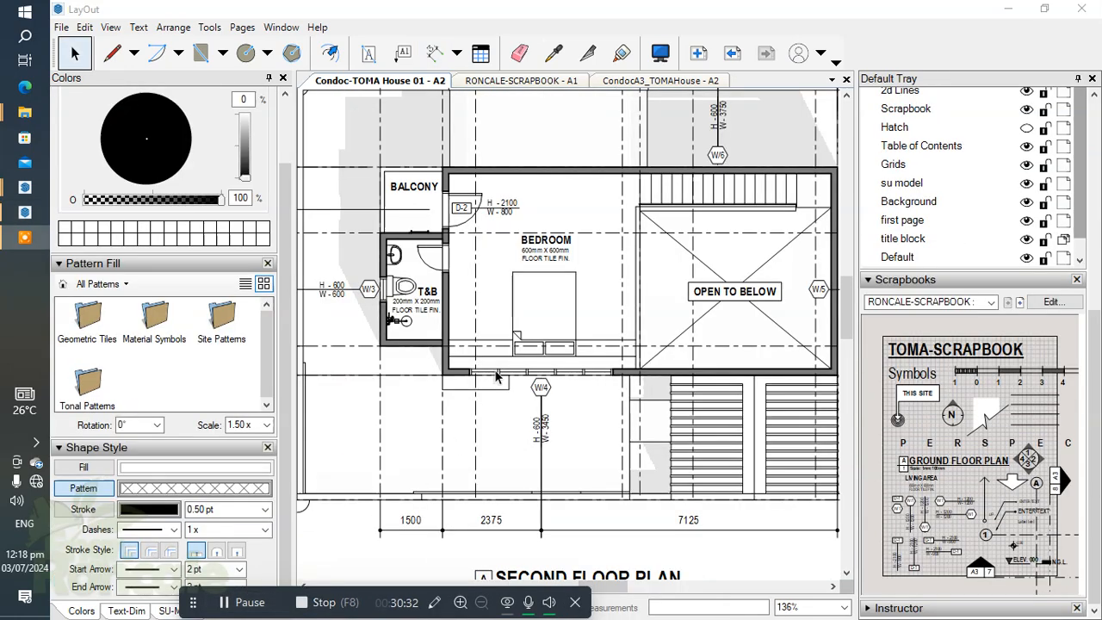
Step: Copy the D-3 door tag with its H - 2100, W - 600 size note from the ground floor plan's T&B door
middle_drag(422, 286, 494, 281)
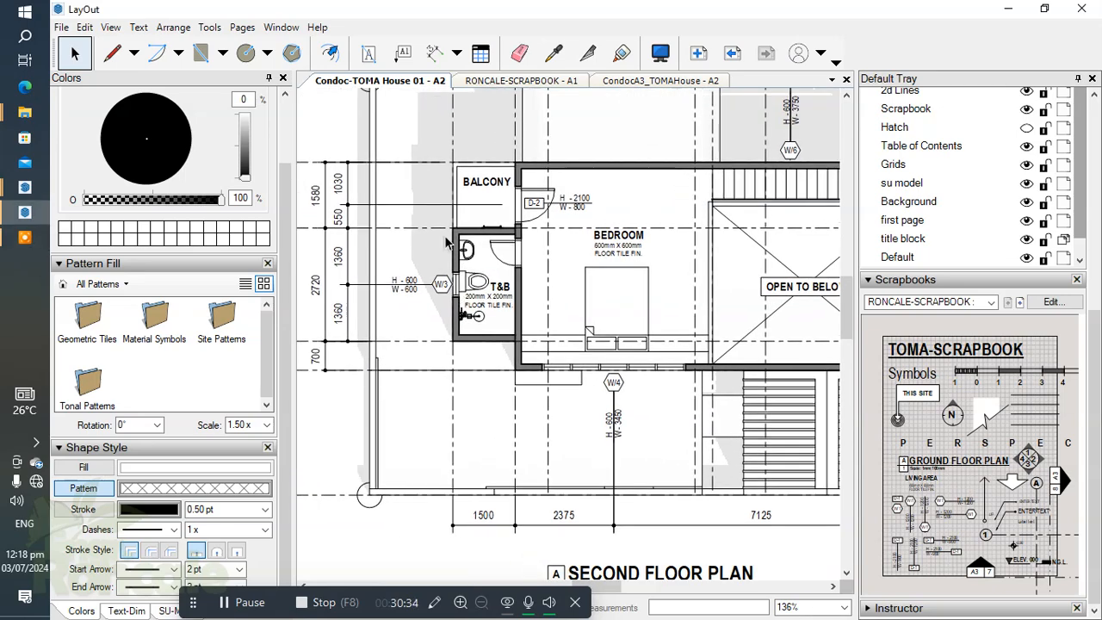
scroll(489, 248, up, 3)
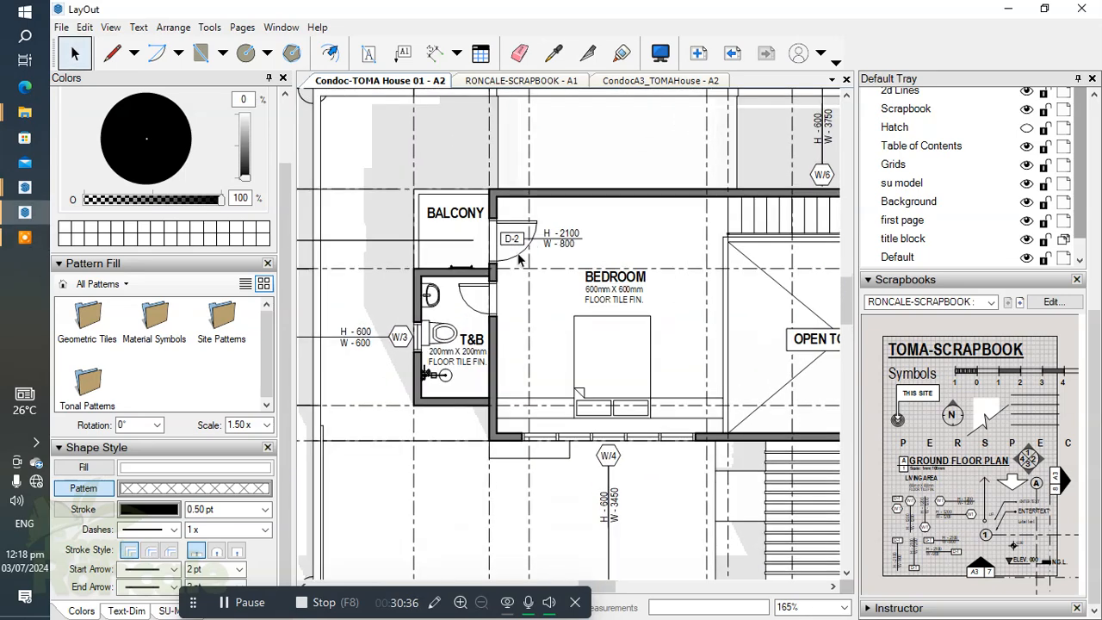
scroll(489, 248, up, 1)
mouse_move(570, 255)
middle_down()
mouse_move(571, 268)
mouse_move(822, 251)
middle_up()
scroll(600, 308, down, 4)
middle_drag(602, 314, 845, 314)
scroll(548, 335, up, 2)
middle_drag(549, 335, 863, 300)
scroll(383, 252, up, 4)
click(384, 252)
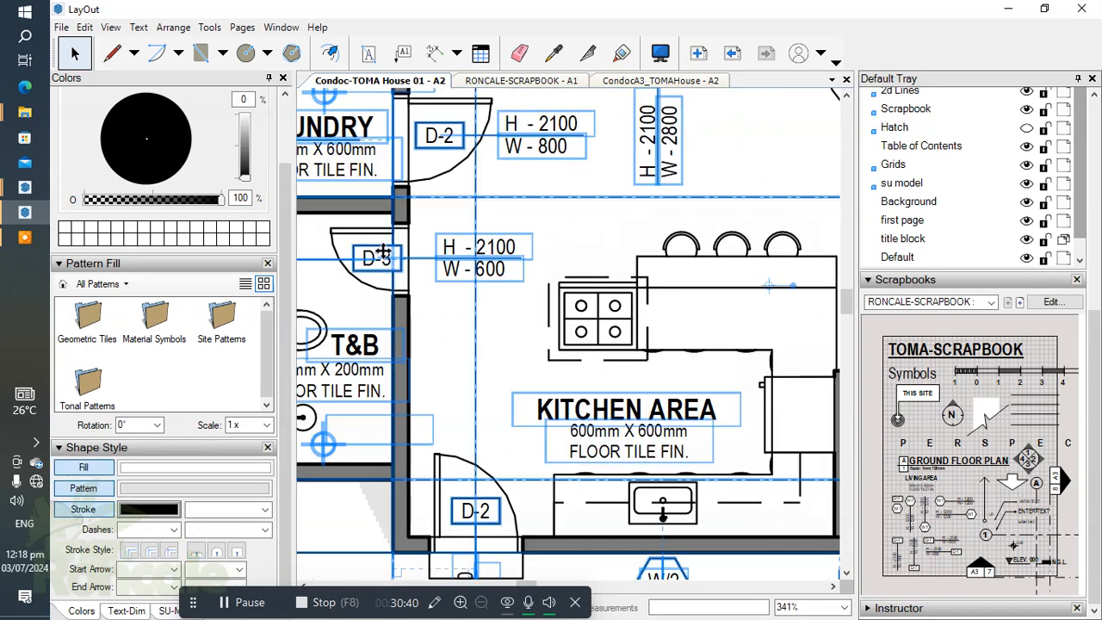
click(383, 252)
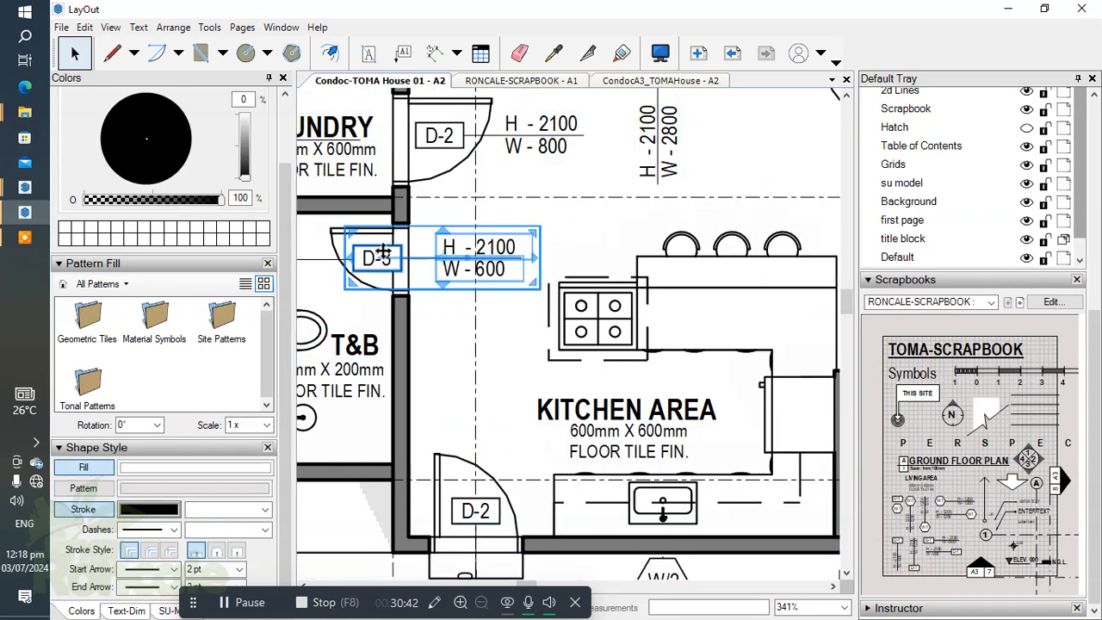
scroll(383, 251, down, 4)
click(422, 285)
Step: Paste the D-3 door tag into the second floor plan group and align it with the T&B door
scroll(435, 301, down, 5)
middle_drag(832, 292, 731, 286)
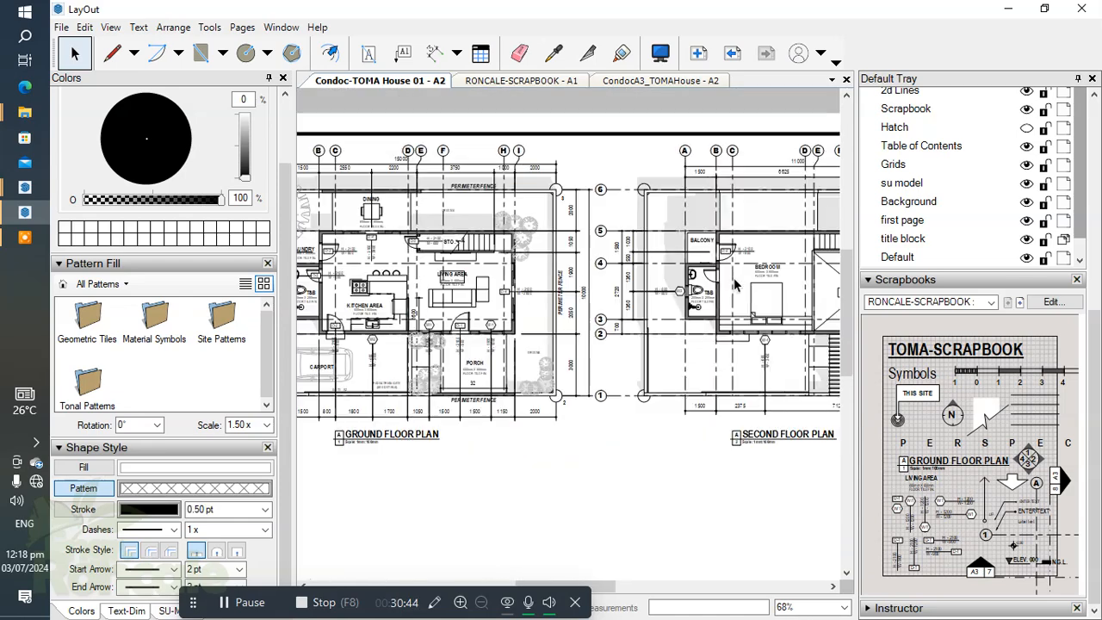
double_click(719, 277)
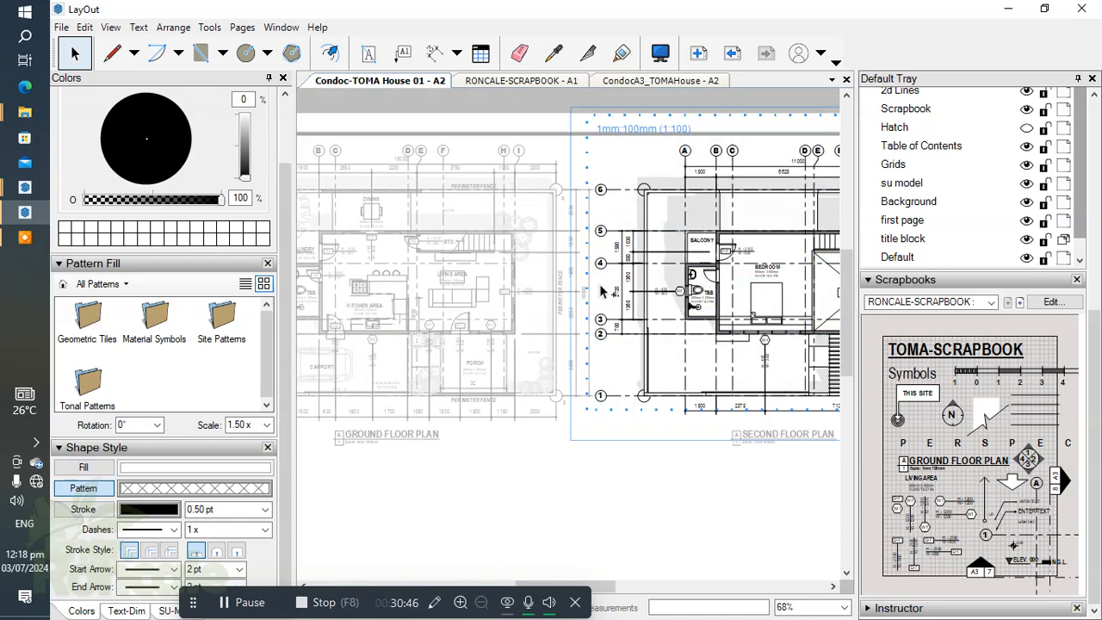
click(327, 276)
drag(316, 276, 726, 277)
scroll(725, 277, up, 5)
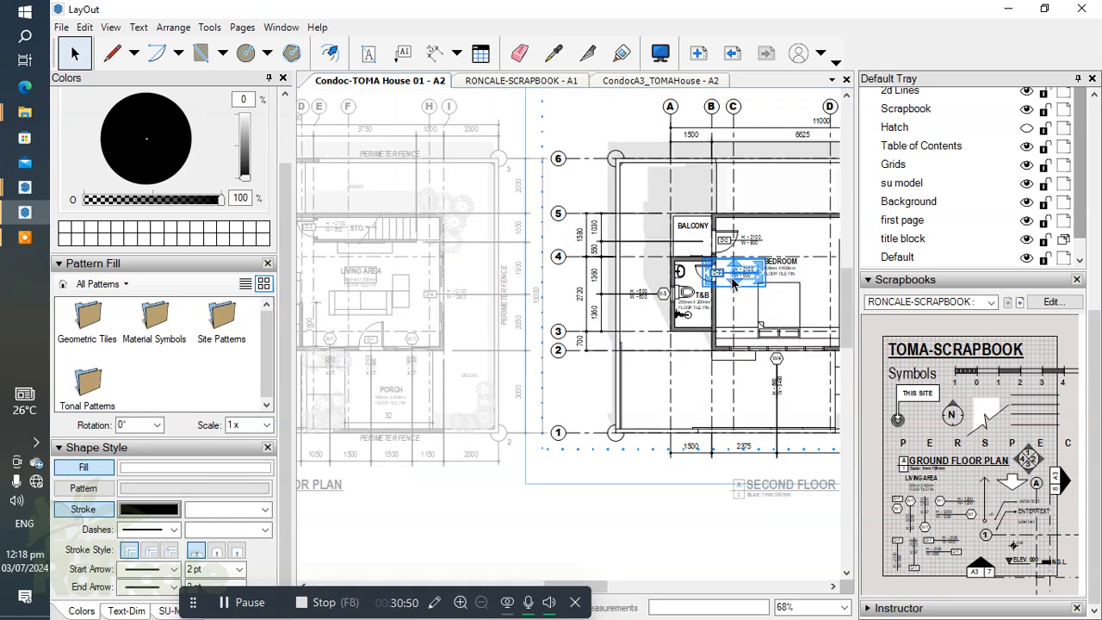
key(Left)
key(Left)
key(Left)
key(Left)
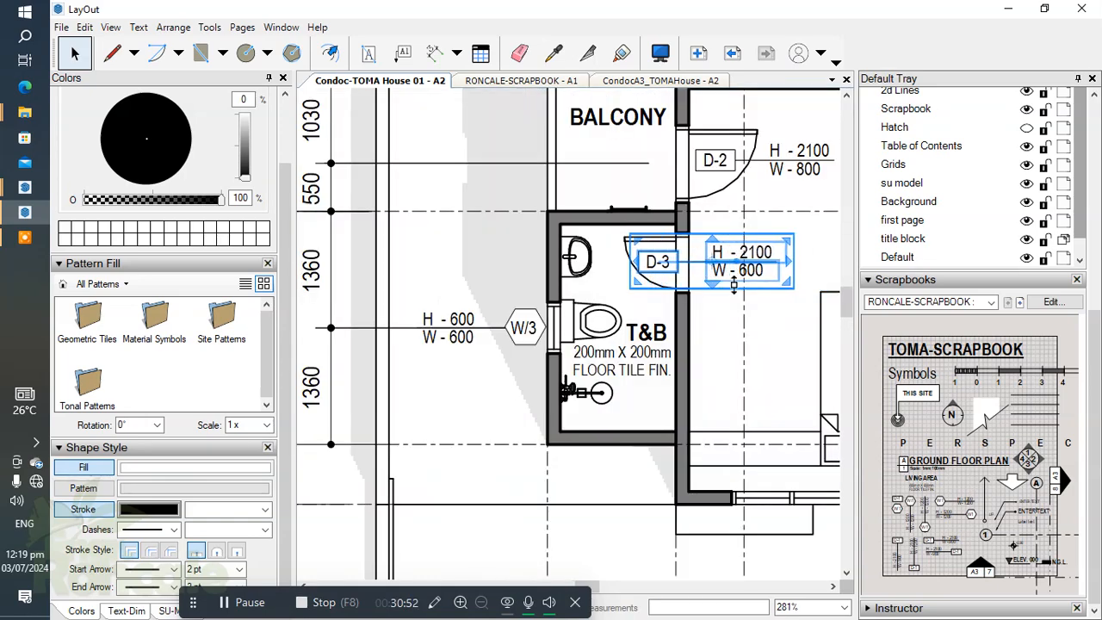
key(Right)
click(751, 353)
Step: Examine the second floor plan's door and window tags, dimension strings and the stair beside the open-to-below area
scroll(675, 294, down, 2)
middle_drag(675, 295, 541, 274)
scroll(531, 273, down, 1)
scroll(531, 274, down, 2)
middle_drag(556, 351, 565, 422)
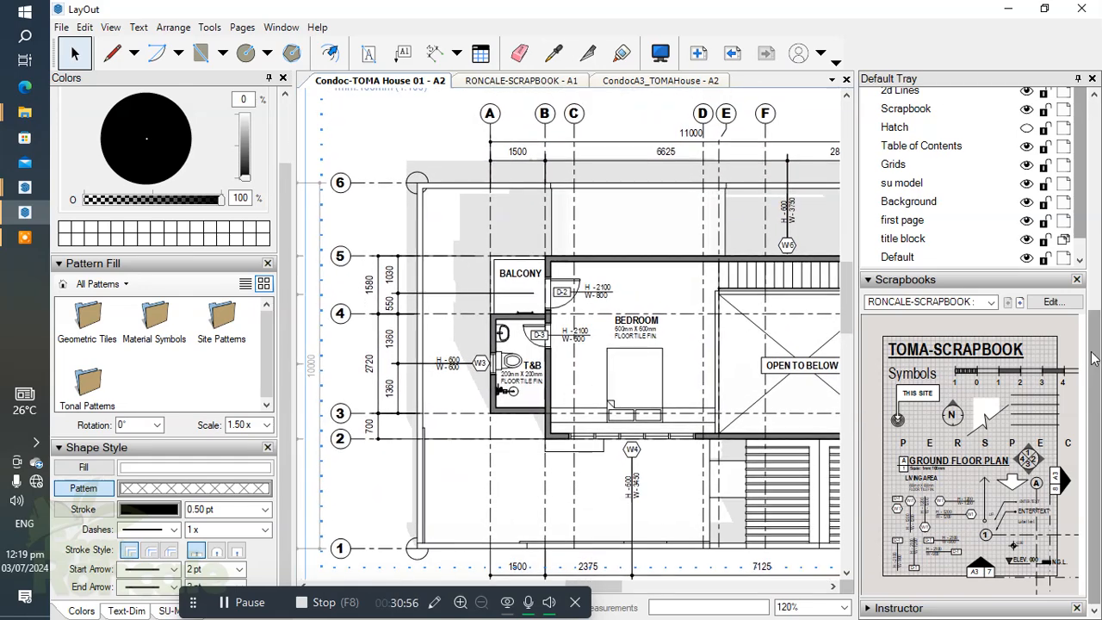
scroll(1093, 356, up, 2)
scroll(505, 298, down, 3)
middle_drag(581, 340, 570, 300)
scroll(634, 312, up, 2)
scroll(672, 258, up, 3)
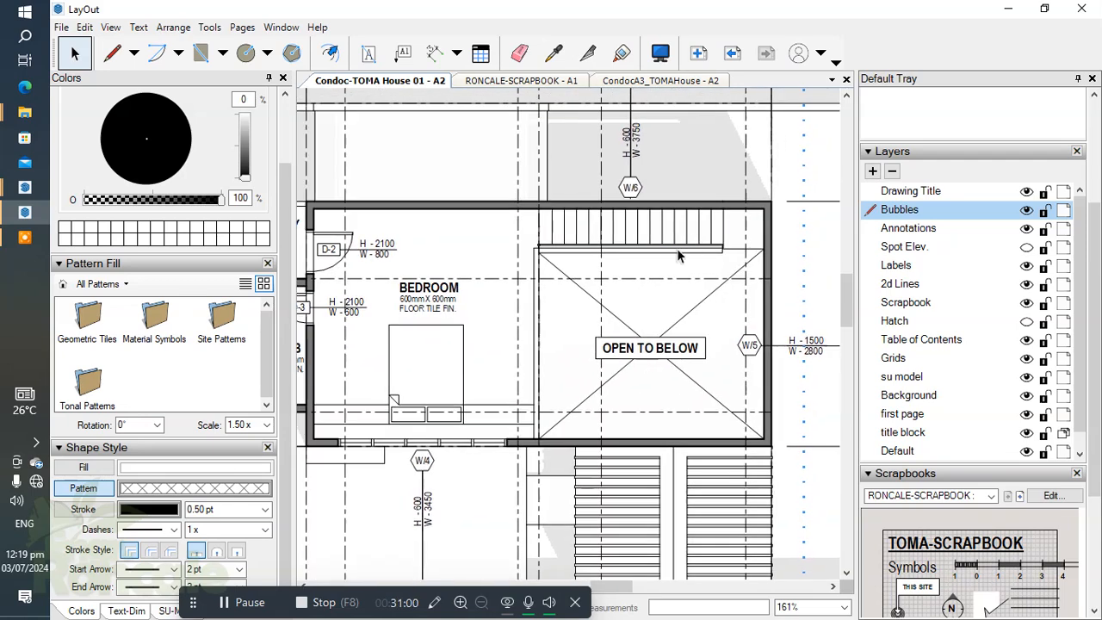
Step: On the 2d Lines layer, draw a direction line with a start circle and end arrow along the stair, using the scrapbook arrow's style
click(693, 246)
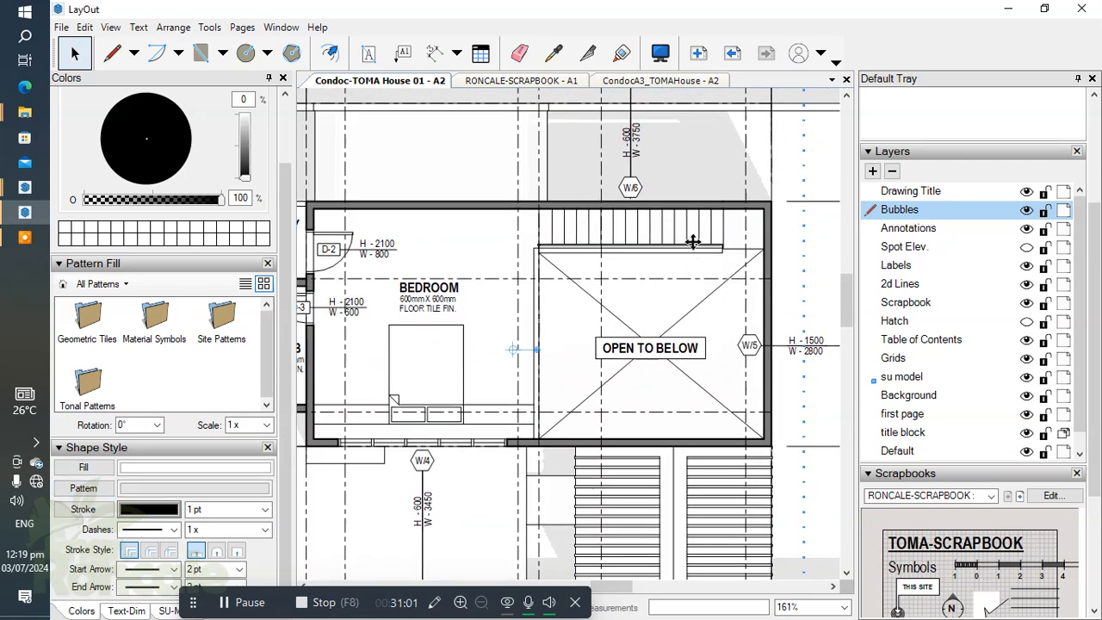
click(913, 289)
scroll(1095, 344, down, 3)
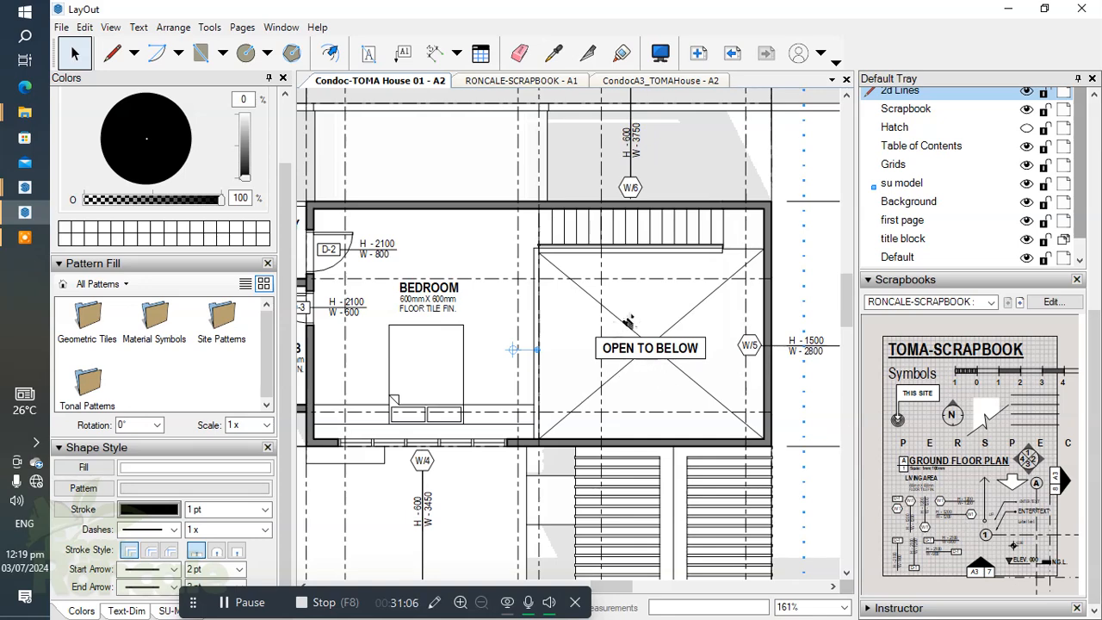
scroll(628, 321, down, 1)
key(l)
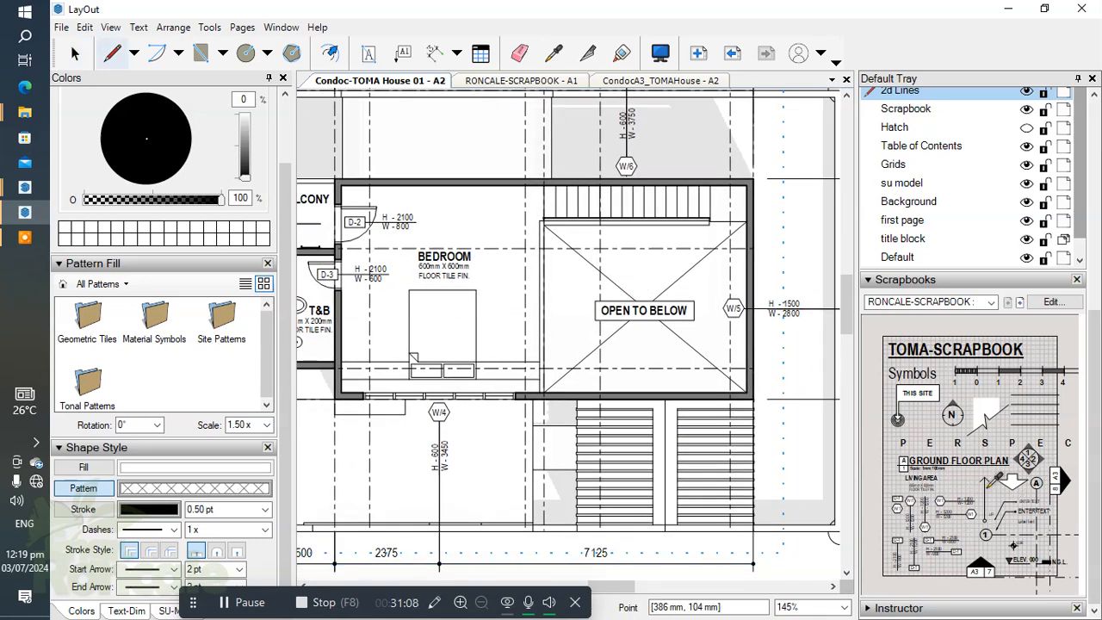
scroll(541, 198, up, 2)
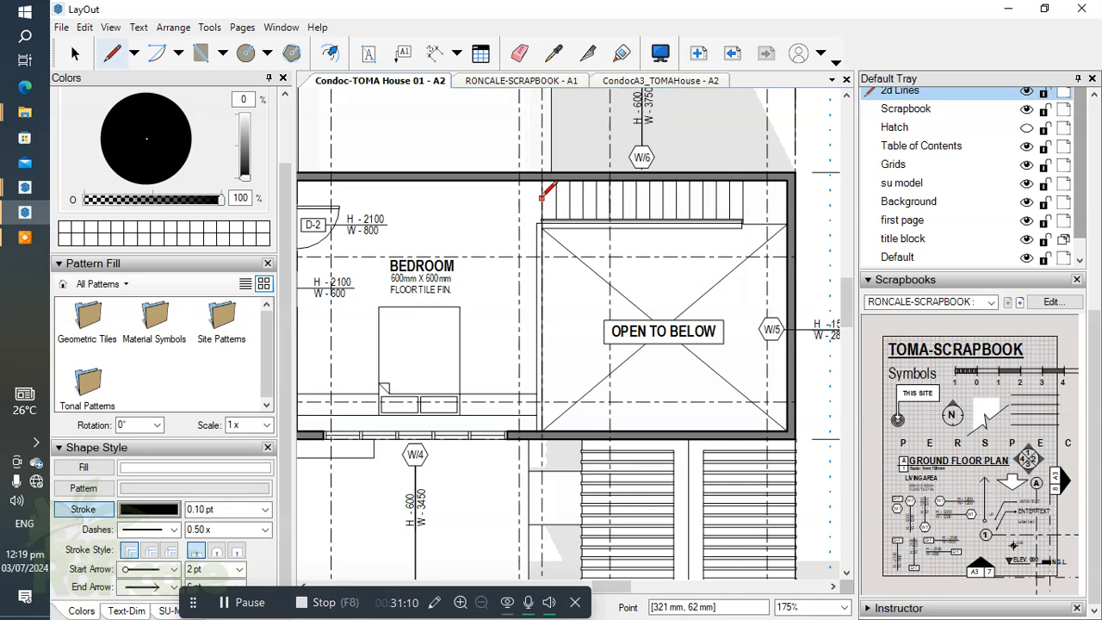
scroll(541, 198, up, 1)
click(557, 201)
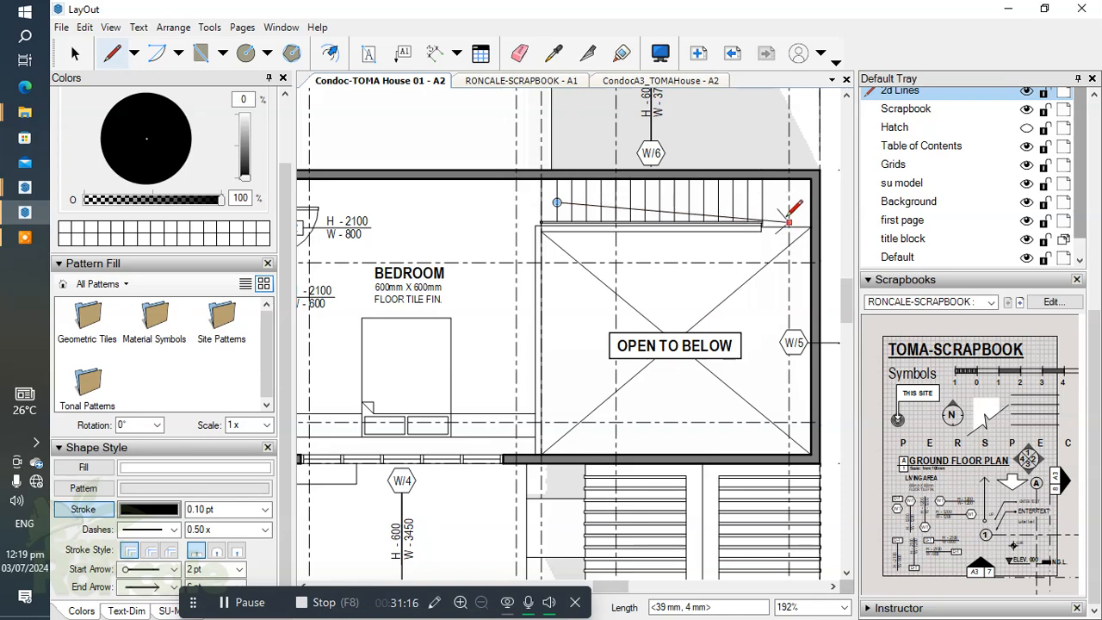
scroll(787, 225, up, 3)
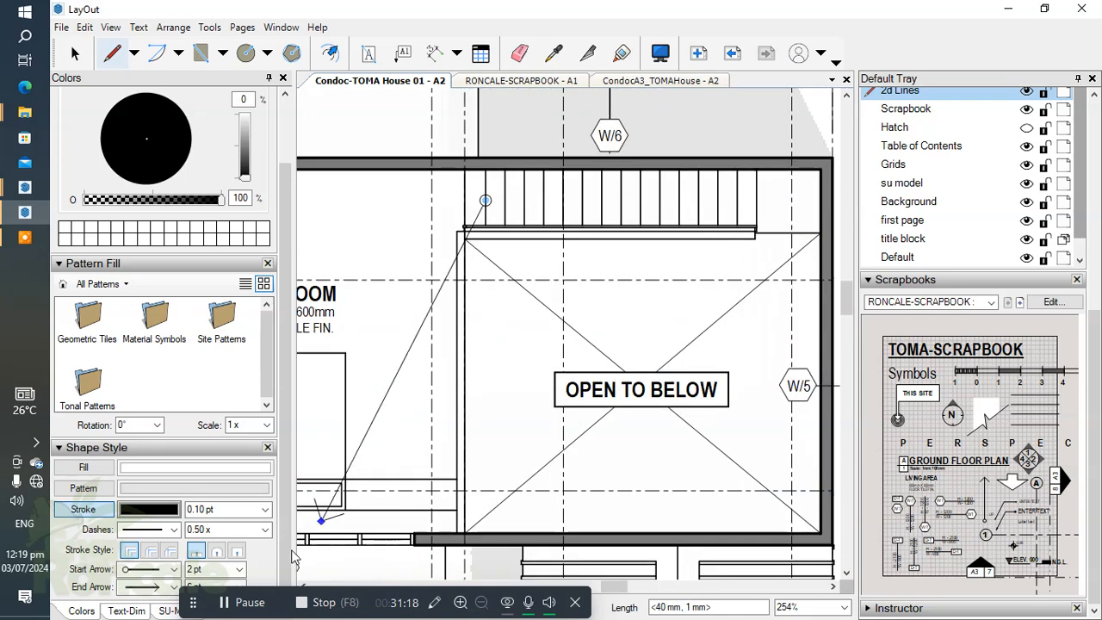
click(242, 603)
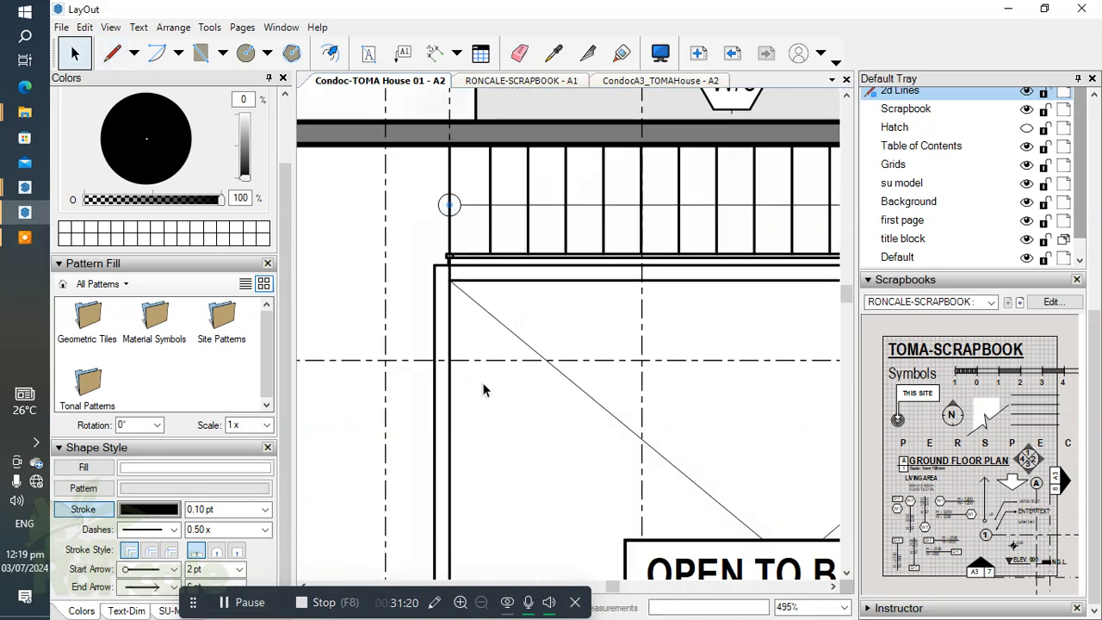
scroll(478, 351, down, 4)
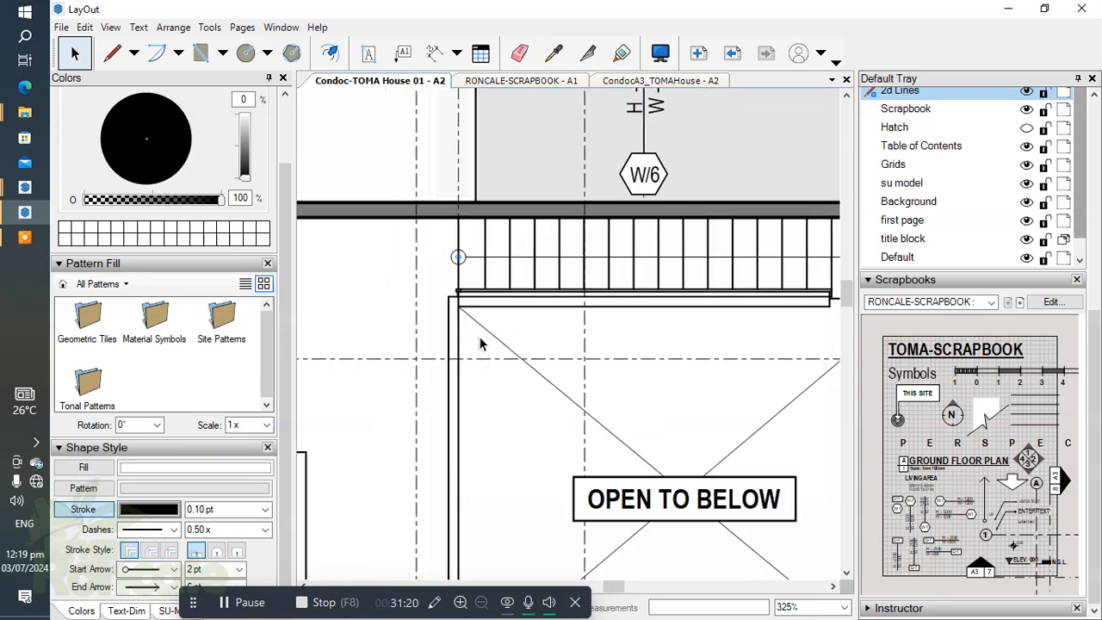
scroll(484, 326, up, 4)
scroll(484, 317, down, 1)
Step: Add the text label DN beside the circle at the start of the stair direction line
click(369, 53)
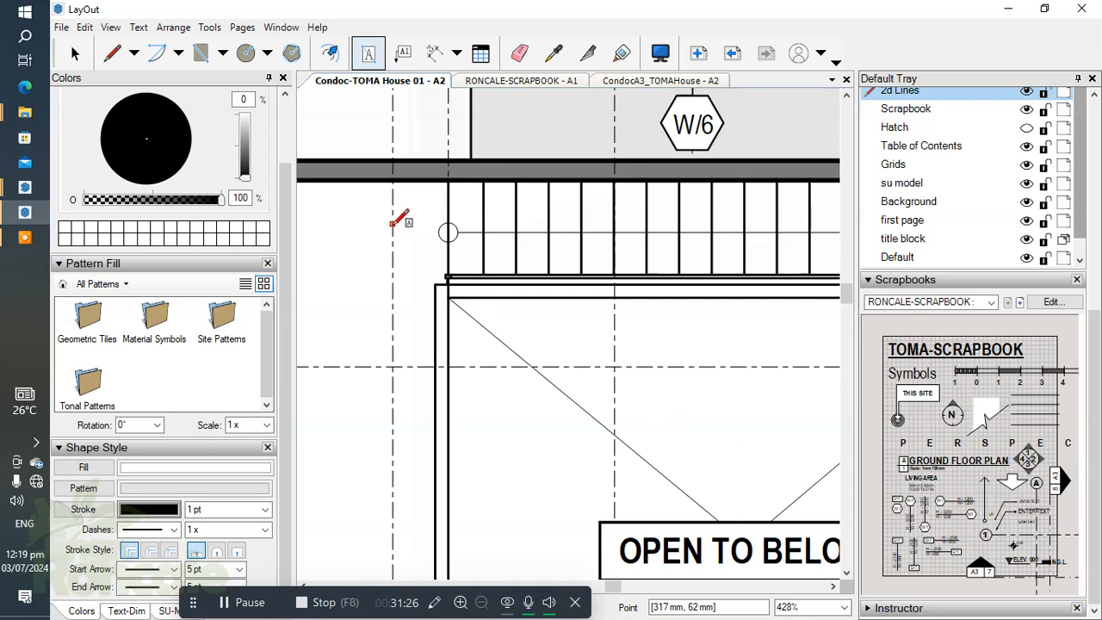
key(space)
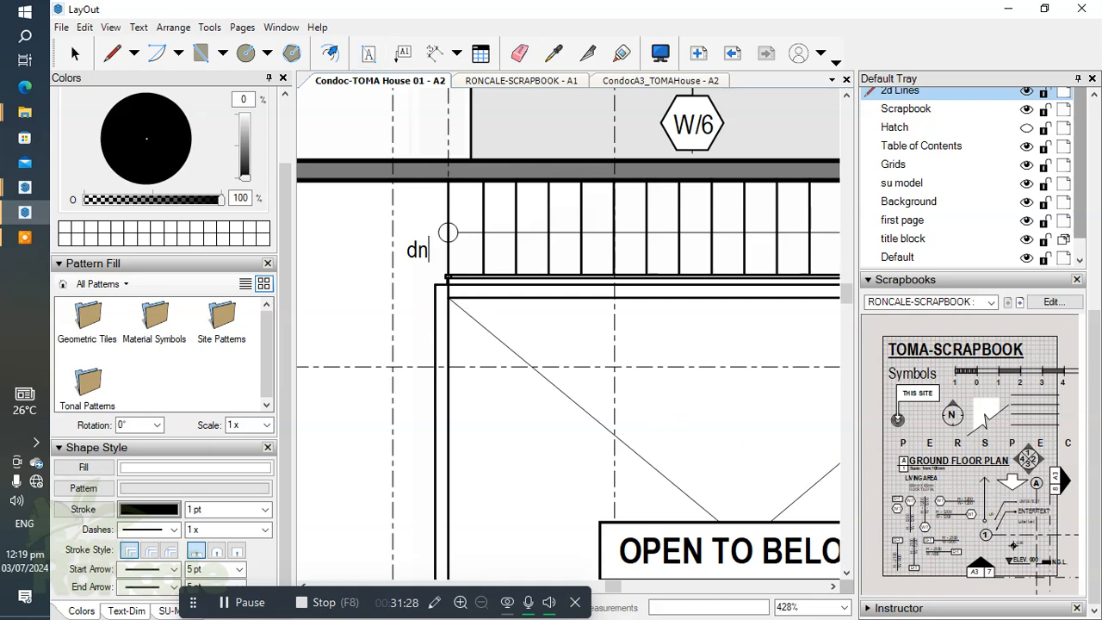
click(592, 422)
key(space)
scroll(415, 268, up, 1)
click(422, 250)
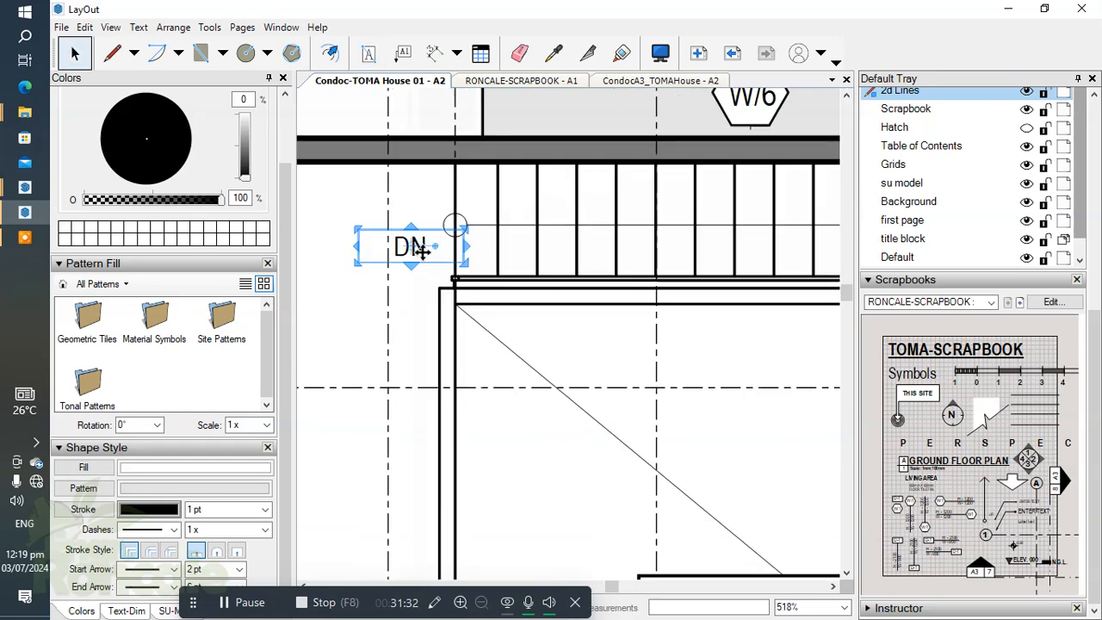
click(463, 376)
Step: Turn the Spot Elev. and Hatch layers back on
scroll(549, 242, down, 3)
scroll(446, 291, down, 1)
middle_drag(446, 291, 621, 280)
scroll(520, 291, up, 1)
middle_drag(529, 292, 597, 299)
scroll(484, 328, up, 1)
scroll(1097, 335, up, 5)
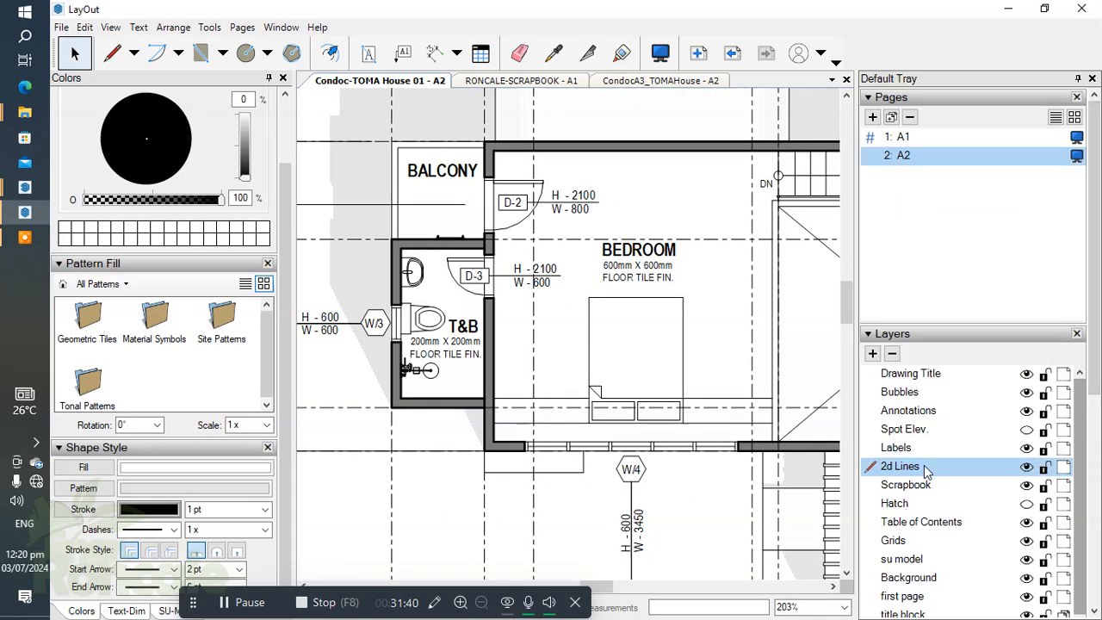
click(1027, 429)
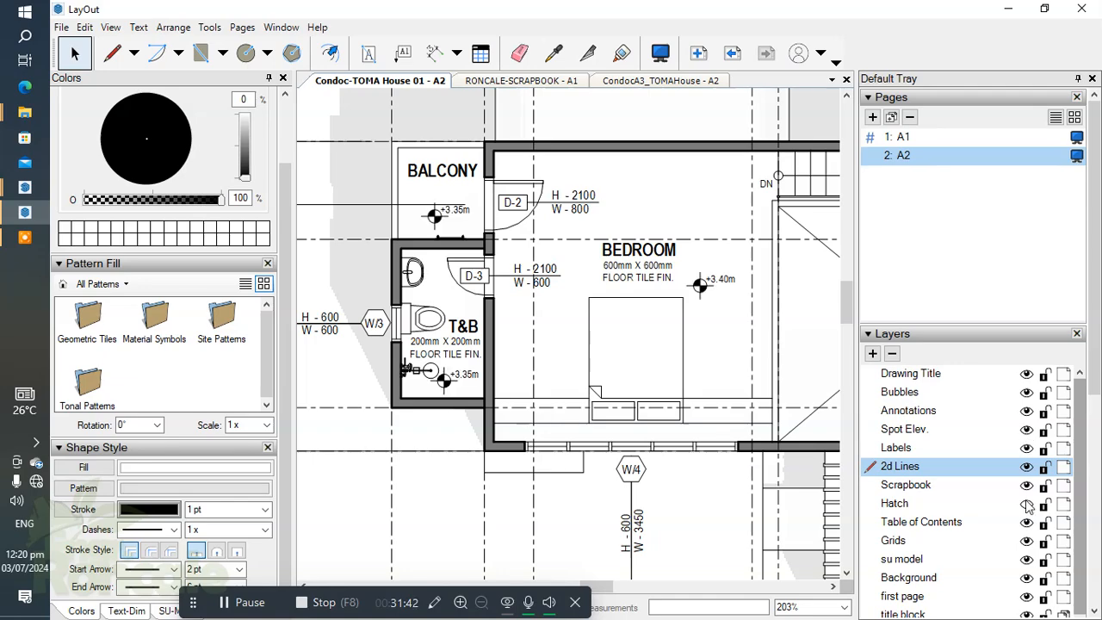
click(1027, 503)
Step: On the Scrapbook layer, place the scrapbook's block arrow on the ribbed roof below the open-to-below area and rotate it -90 degrees
scroll(585, 310, down, 4)
mouse_move(584, 310)
middle_down()
mouse_move(632, 315)
mouse_move(629, 302)
mouse_move(520, 352)
mouse_move(486, 325)
mouse_move(488, 300)
middle_up()
scroll(514, 312, down, 3)
middle_drag(647, 358, 636, 287)
scroll(691, 356, up, 3)
middle_drag(675, 348, 702, 405)
key(ctrl+a)
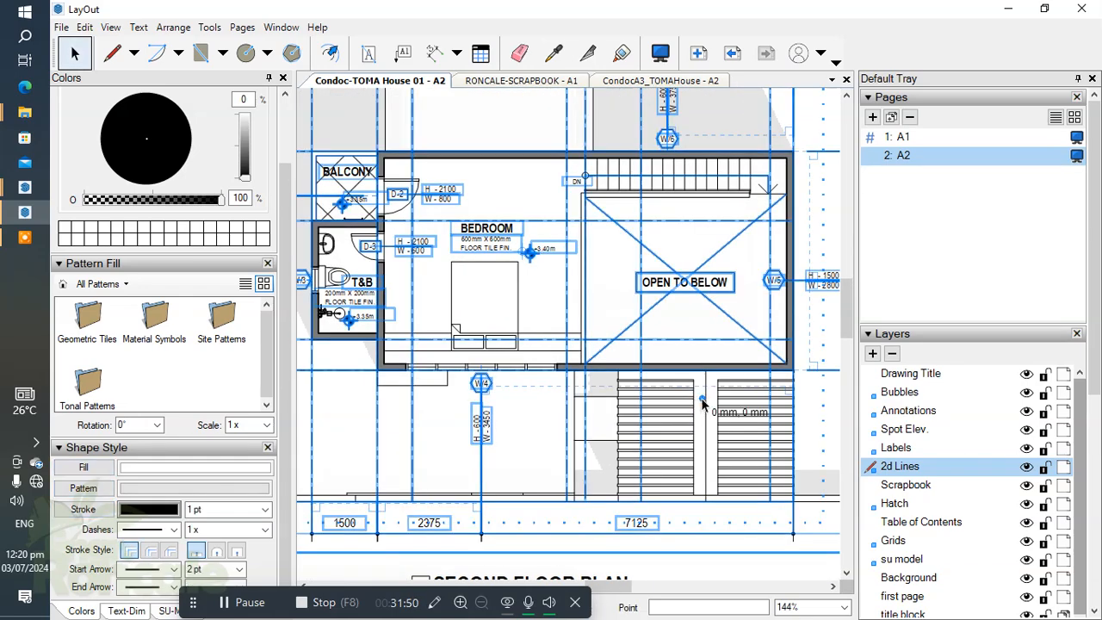
key(Escape)
scroll(1078, 431, down, 5)
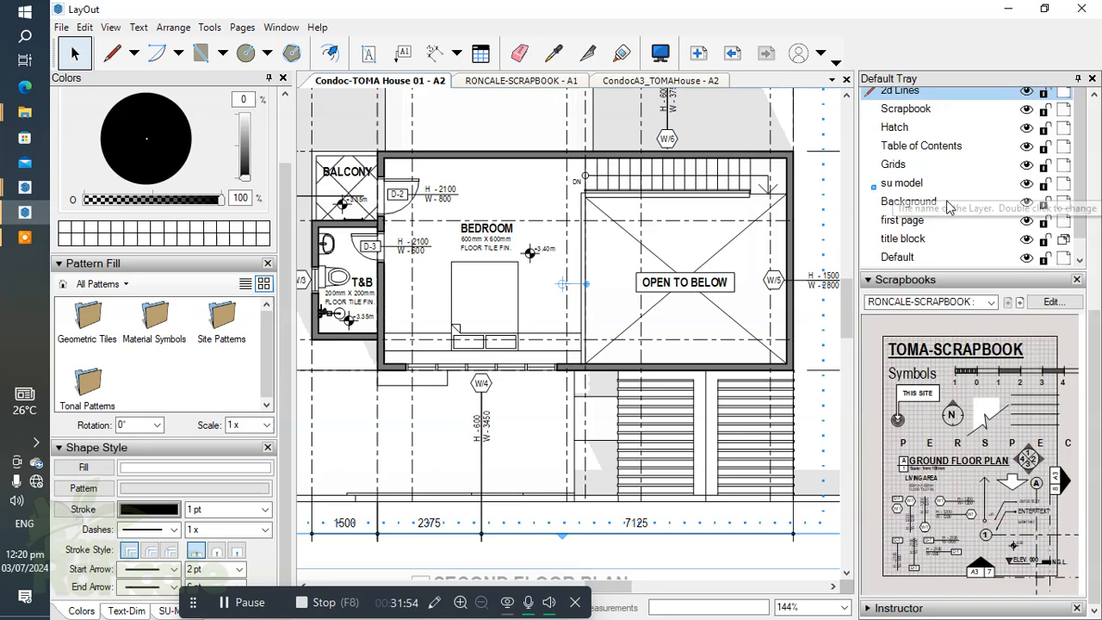
scroll(915, 284, up, 3)
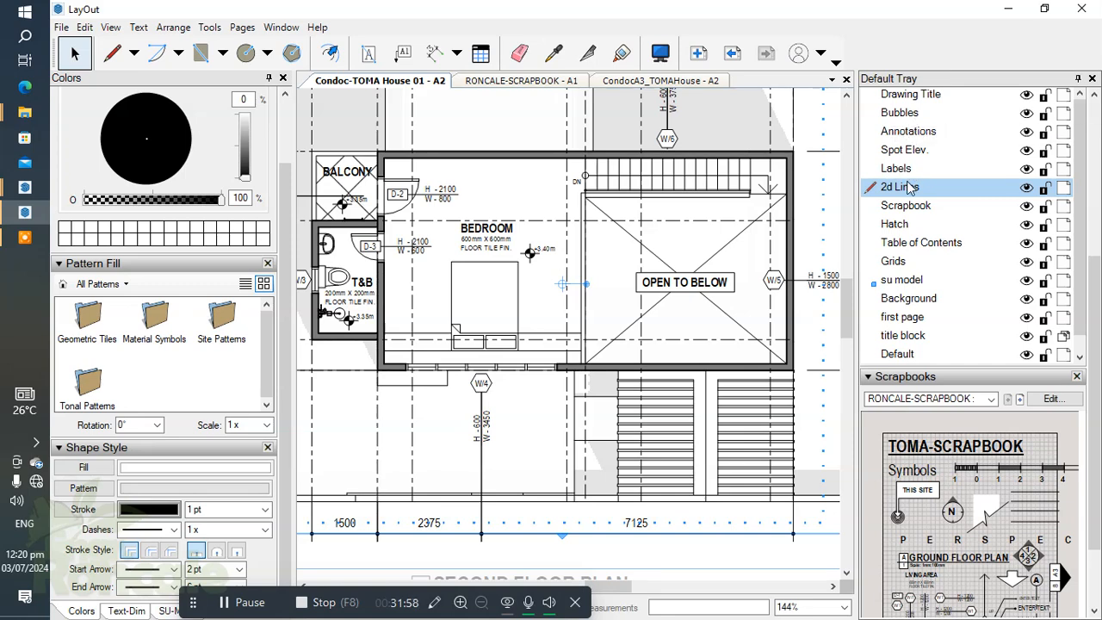
click(915, 207)
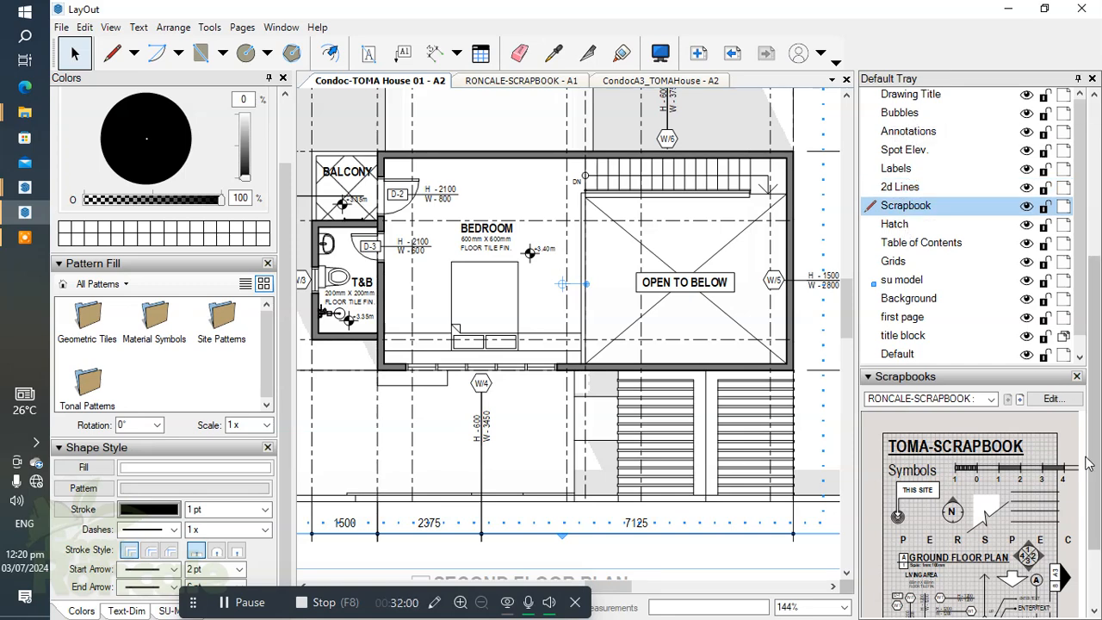
scroll(639, 459, up, 3)
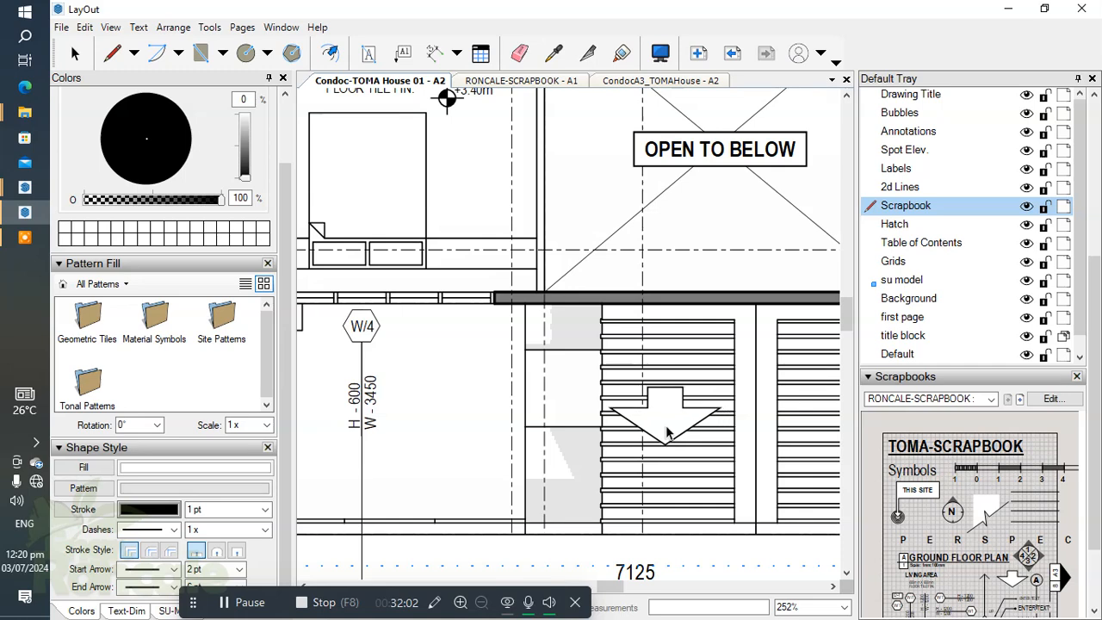
click(668, 426)
drag(685, 417, 671, 482)
text(-90)
key(Return)
Step: Nudge the rotated block arrow to the right into place on the first ribbed roof panel
scroll(680, 409, down, 1)
middle_drag(679, 403, 638, 376)
key(Right)
key(Right)
key(Right)
Step: Copy the block arrow onto the adjacent ribbed roof panel and flip the copy so it points right
ctrl+drag(627, 395, 751, 398)
right_click(751, 411)
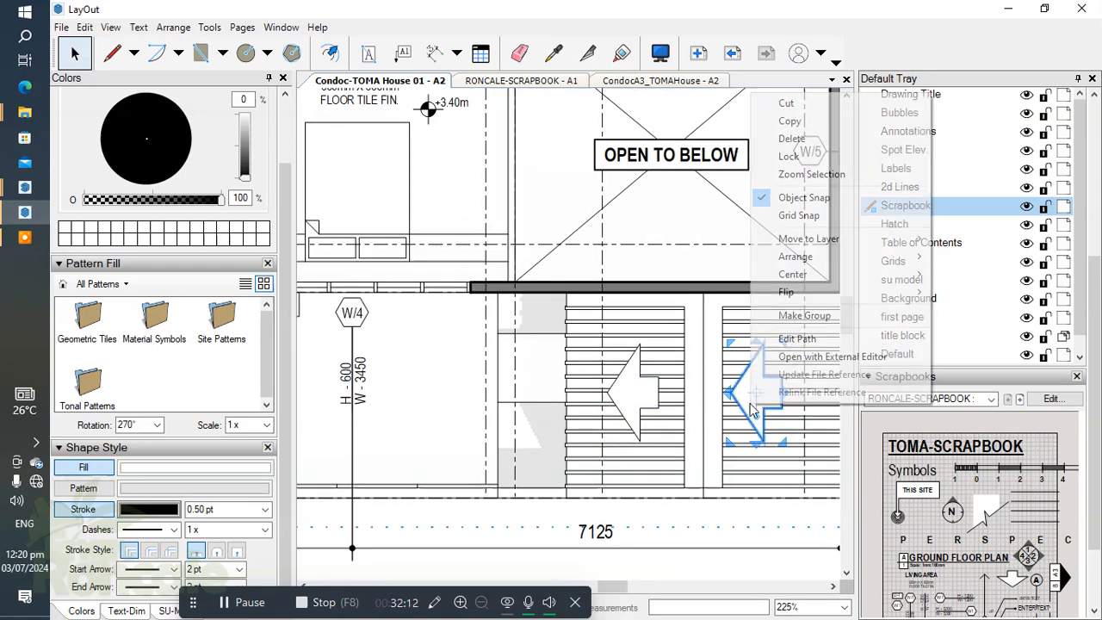
mouse_move(807, 293)
click(981, 310)
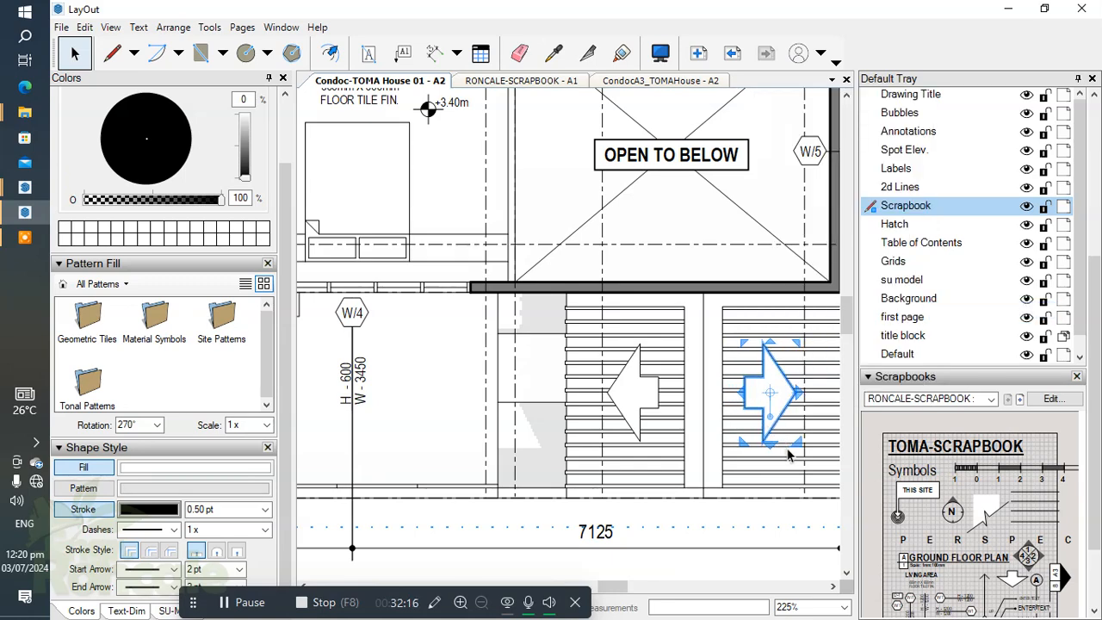
key(Right)
click(833, 443)
Step: Examine the second floor plan's roof areas, grid bubbles and dimensions for missing annotations
scroll(606, 372, down, 4)
middle_drag(636, 392, 652, 421)
scroll(633, 319, up, 1)
middle_drag(640, 353, 664, 376)
scroll(568, 166, up, 5)
scroll(564, 200, down, 3)
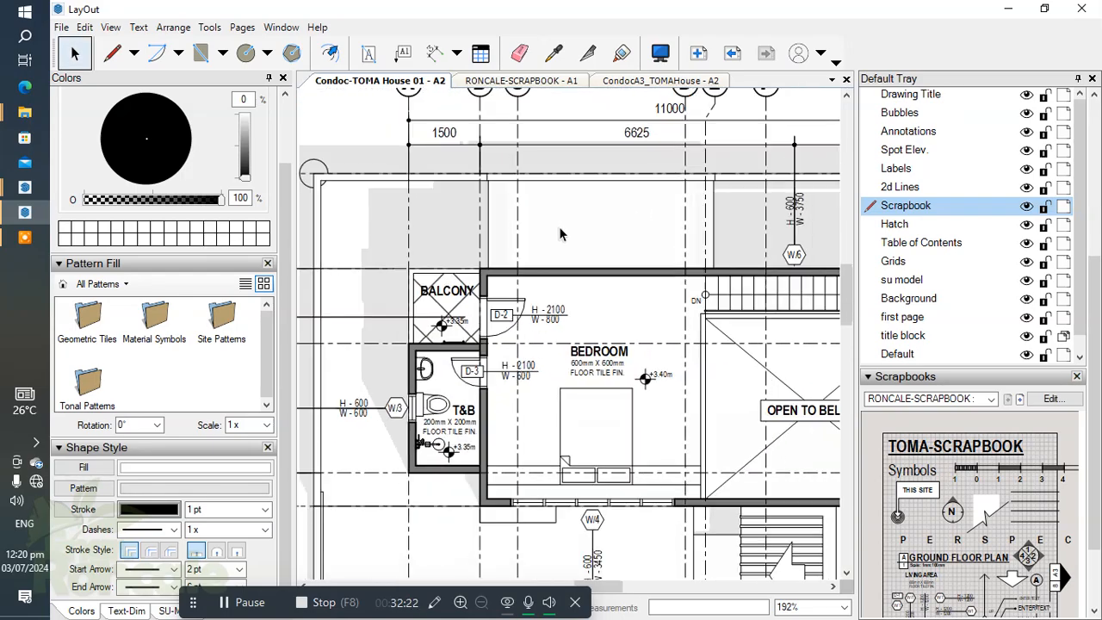
middle_drag(395, 244, 581, 266)
scroll(581, 266, down, 2)
middle_drag(487, 272, 262, 261)
scroll(688, 234, up, 4)
scroll(472, 233, down, 3)
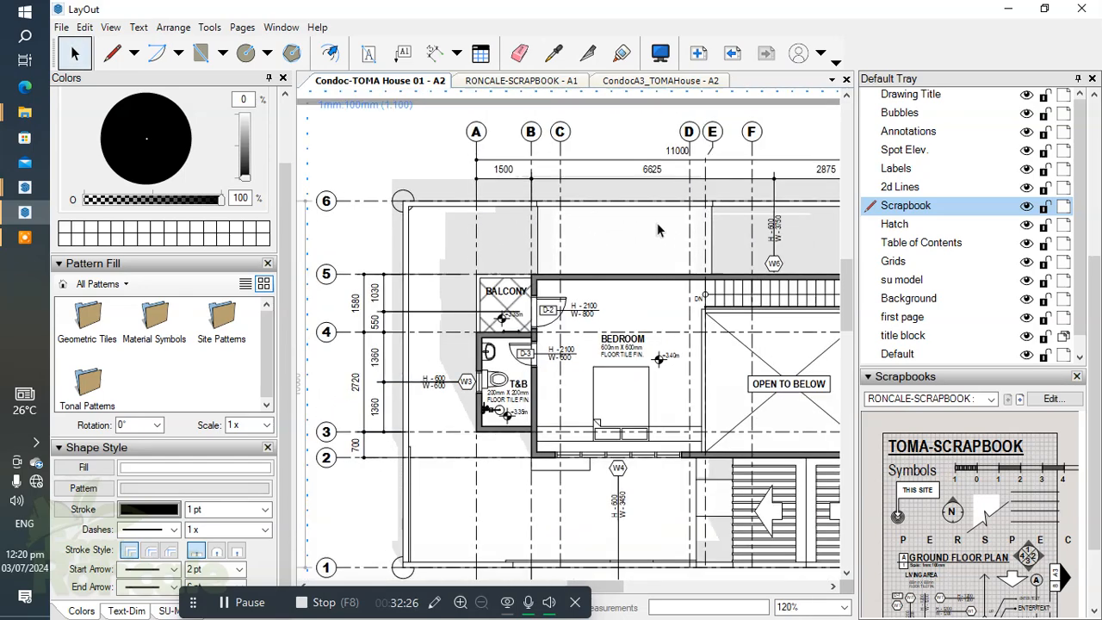
scroll(656, 224, up, 1)
scroll(639, 219, up, 3)
middle_drag(638, 218, 599, 241)
scroll(551, 231, down, 4)
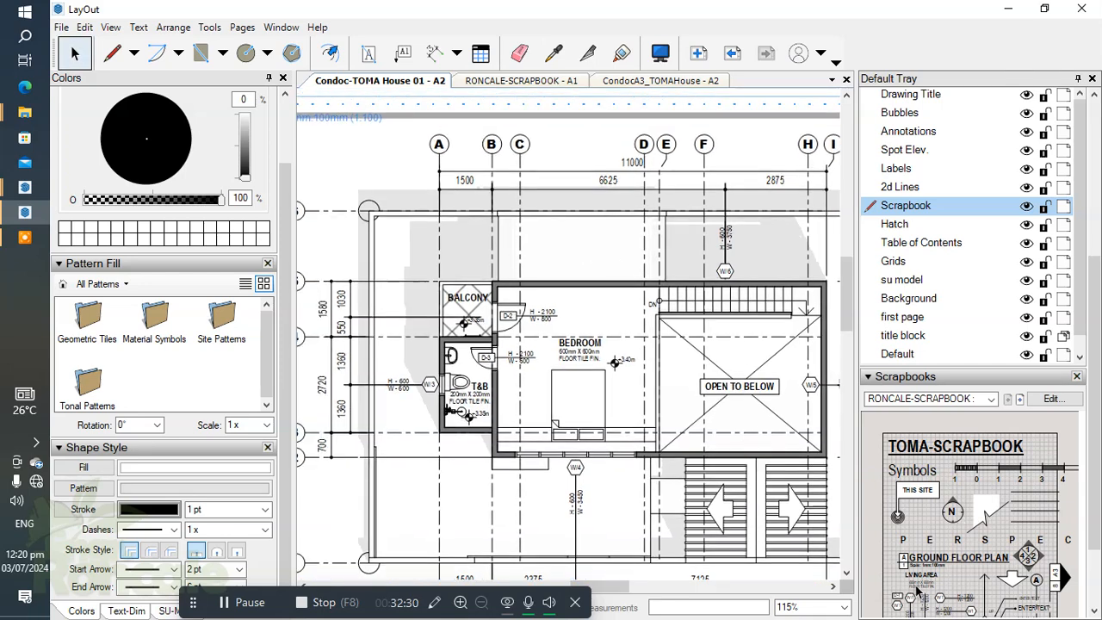
Step: Add the two-line note "ROOF @ ELEVATION +3.4m (SEE DETAILS)" on the roof area above the bedroom, in the scrapbook's small text style
click(368, 53)
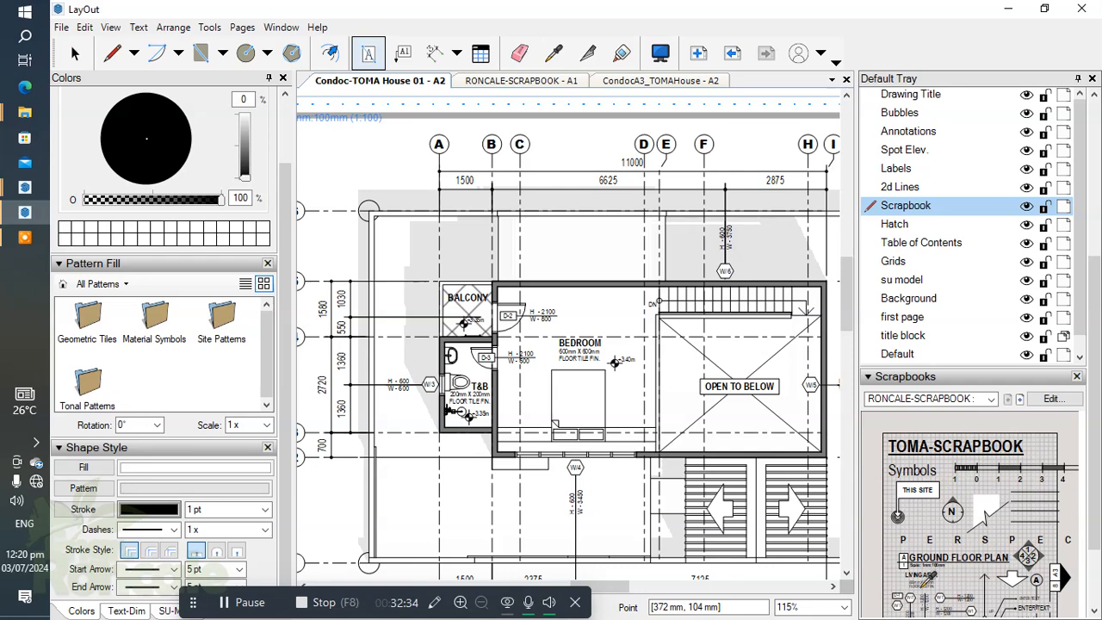
scroll(557, 252, up, 4)
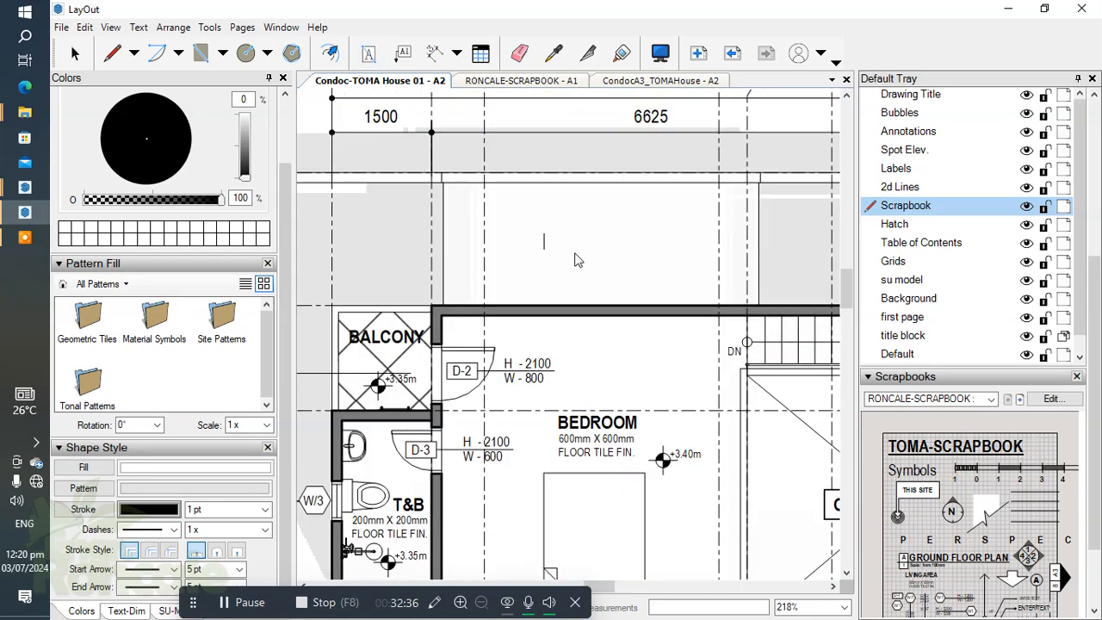
text(A)
text( @)
text( ELEVATION )
text(+)
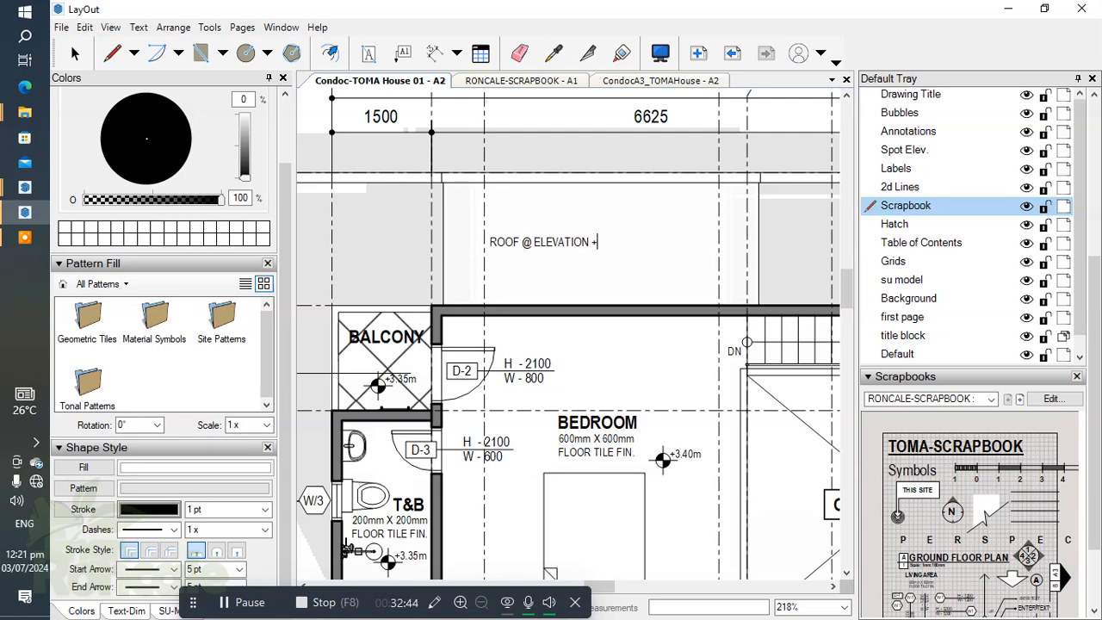
text(3.4m)
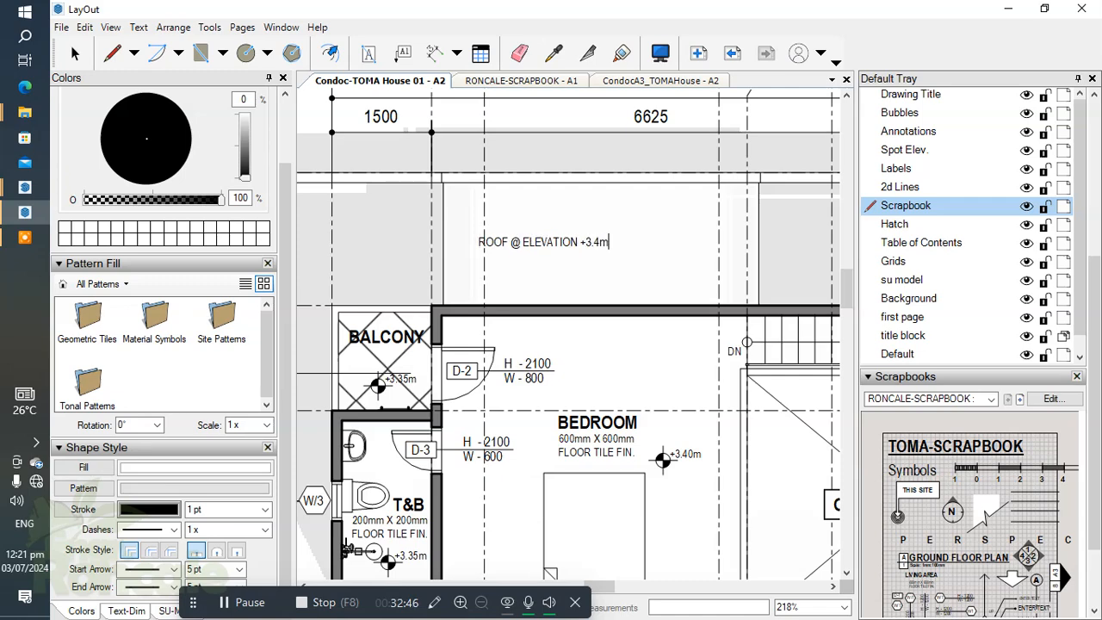
key(Return)
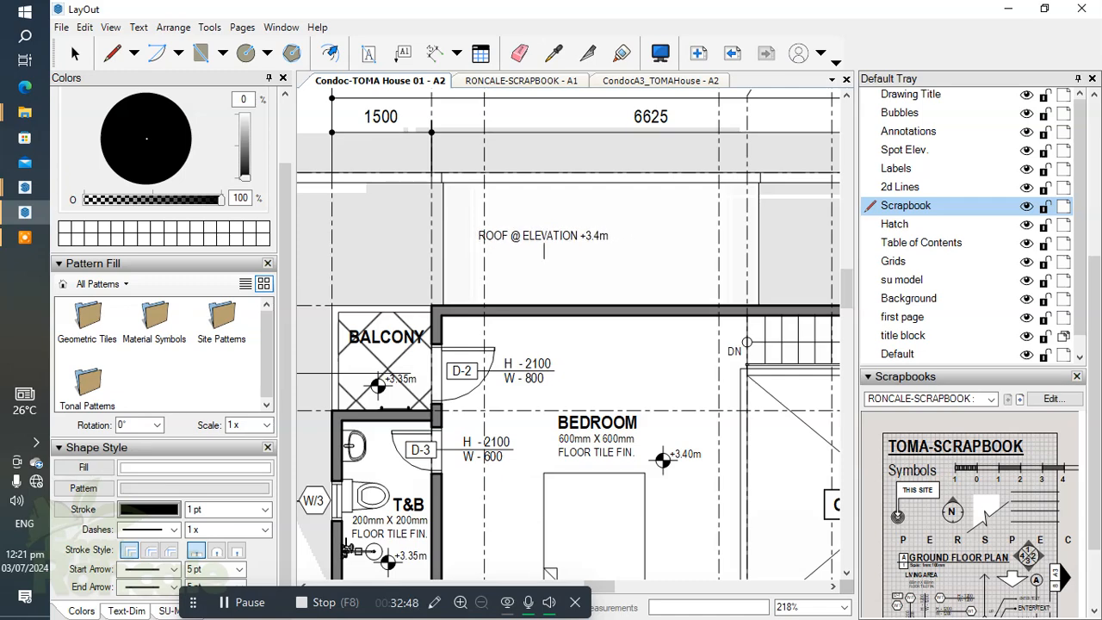
text((seeSEE DETAILS)
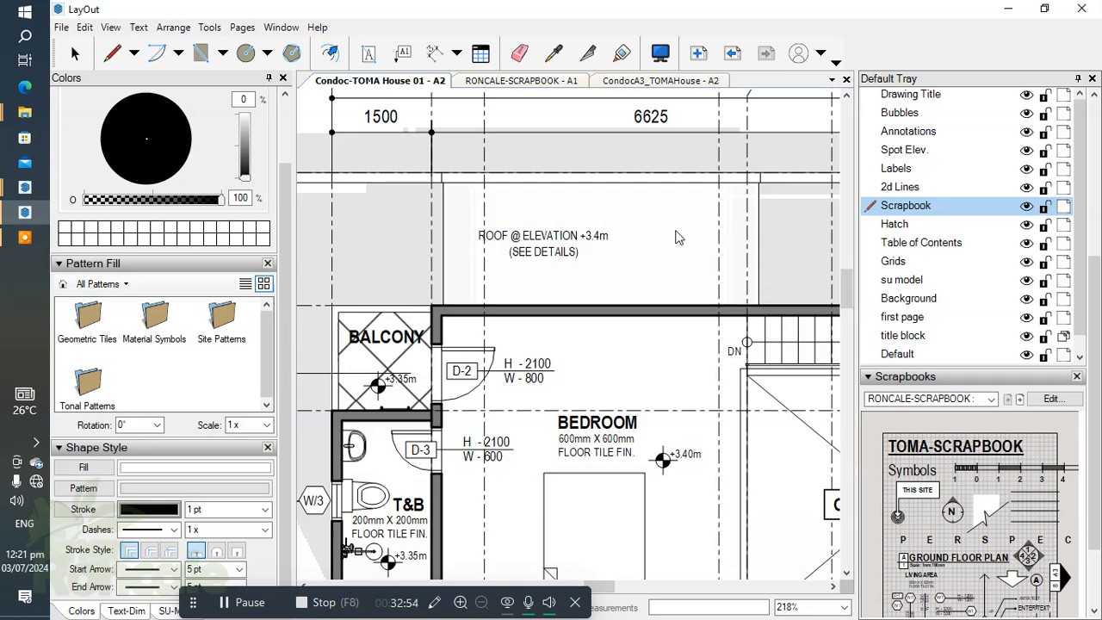
click(679, 238)
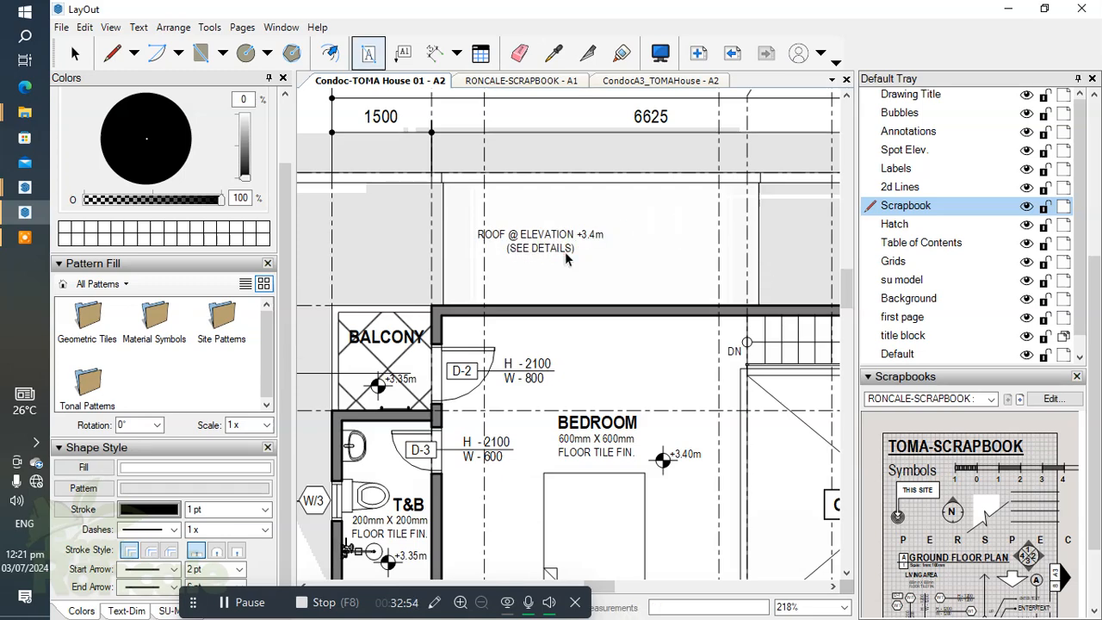
Step: Nudge the roof elevation note to the right to centre it on the roof area above the bedroom
key(space)
click(564, 250)
key(Right)
key(Right)
key(Right)
key(Right)
key(Right)
key(Right)
key(Right)
key(Right)
key(Right)
key(Right)
key(Right)
key(Right)
key(Right)
key(Right)
key(Right)
key(Right)
key(Right)
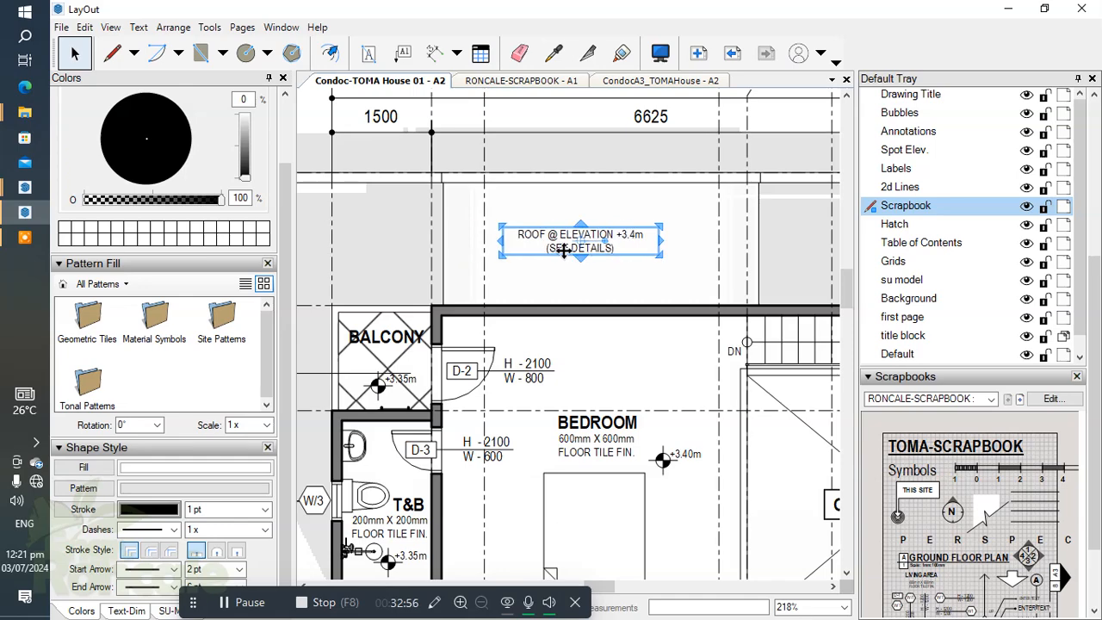
click(566, 155)
scroll(615, 212, up, 5)
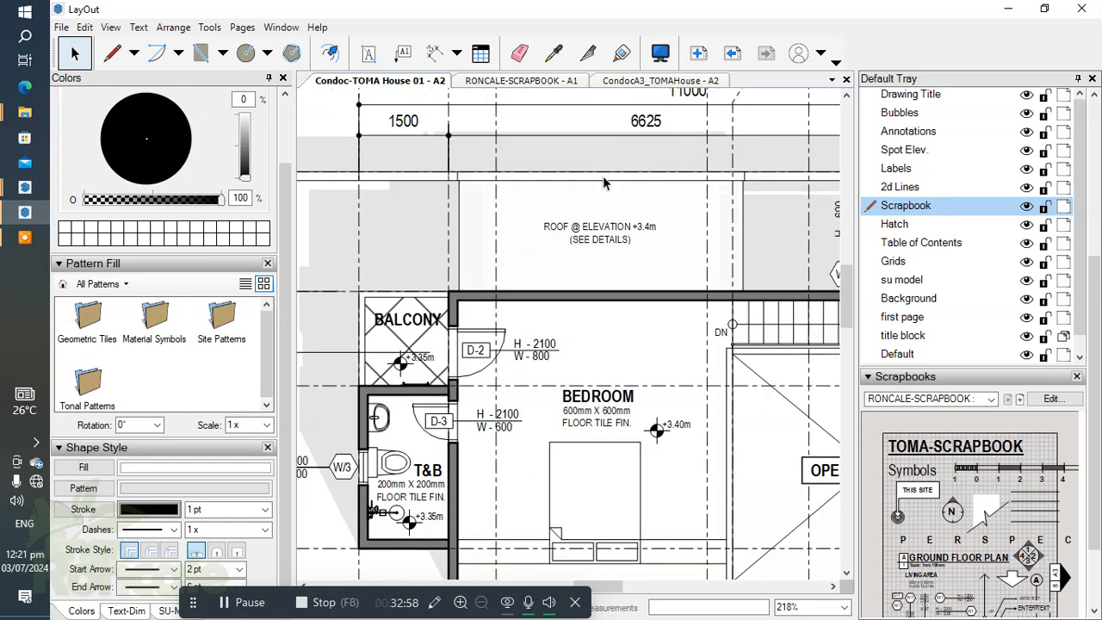
Step: Switch to the TOMA House model in SketchUp and open the rear 1 scene
scroll(615, 212, down, 5)
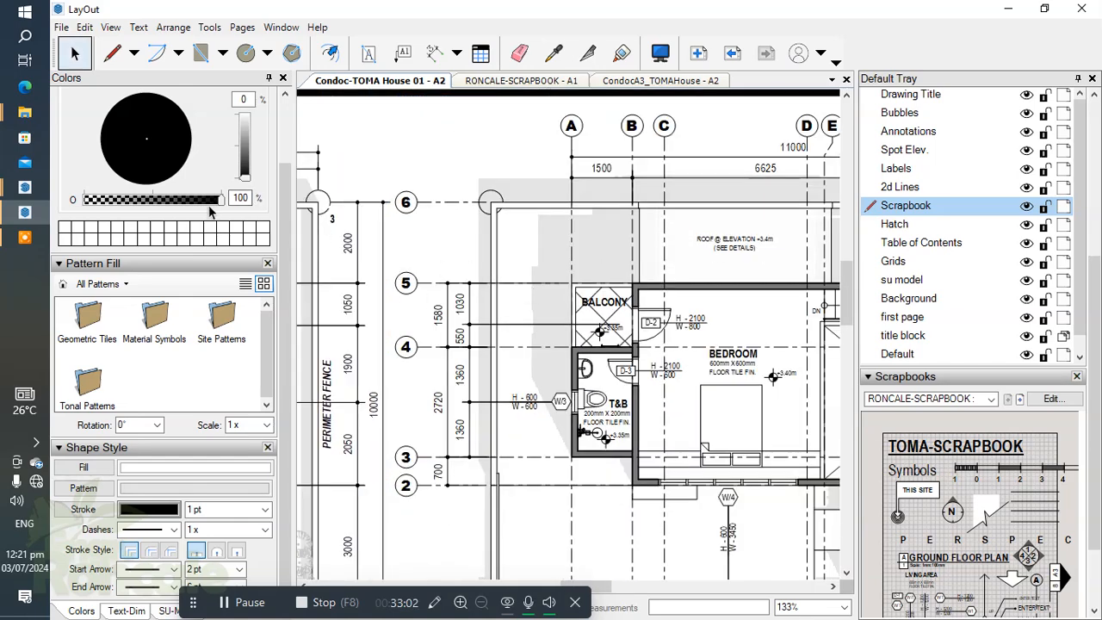
mouse_move(24, 186)
click(144, 145)
scroll(537, 249, down, 6)
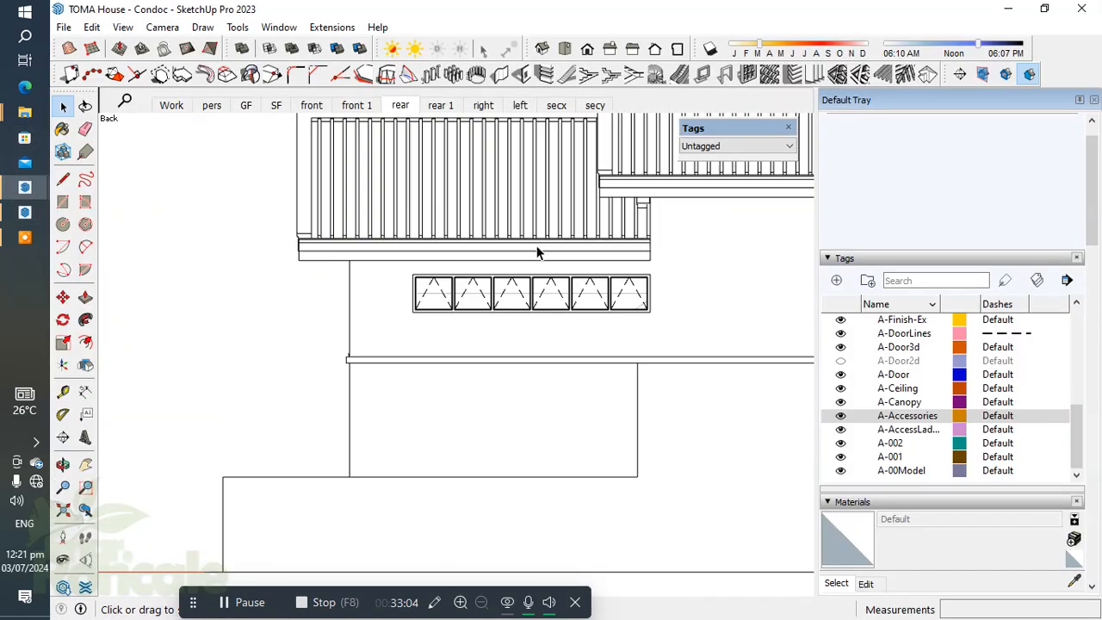
click(442, 108)
Step: Measure the height from the ground line to the canopy's upper edge in the rear 1 scene using a vertical line
scroll(401, 362, up, 6)
scroll(374, 275, down, 2)
key(l)
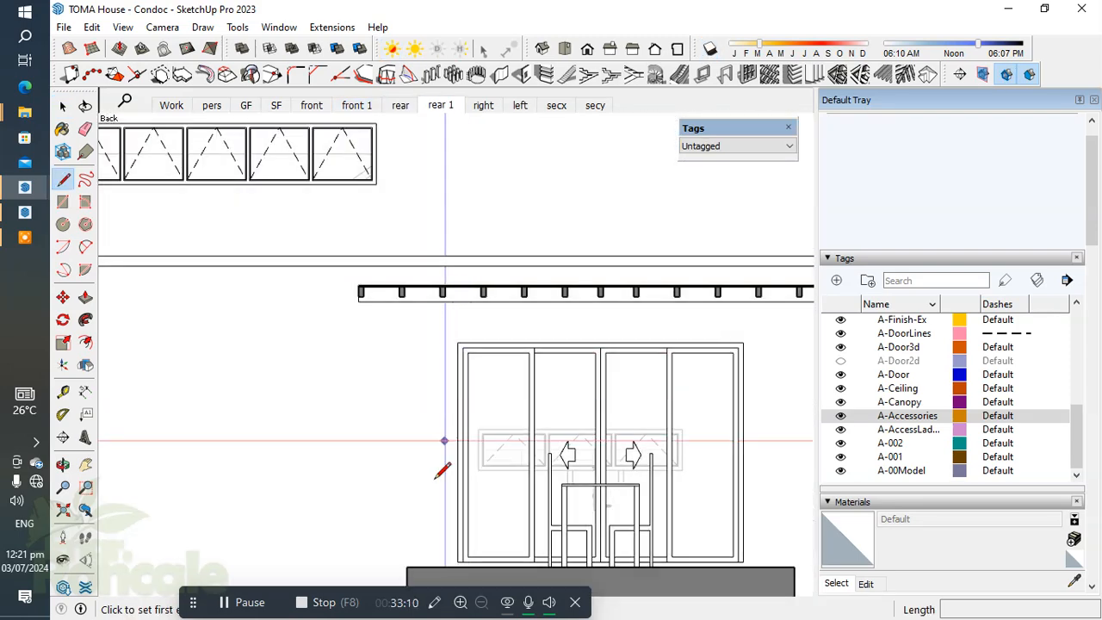
scroll(436, 479, down, 1)
shift+middle_drag(423, 465, 499, 325)
scroll(421, 456, up, 1)
click(414, 456)
scroll(415, 303, down, 3)
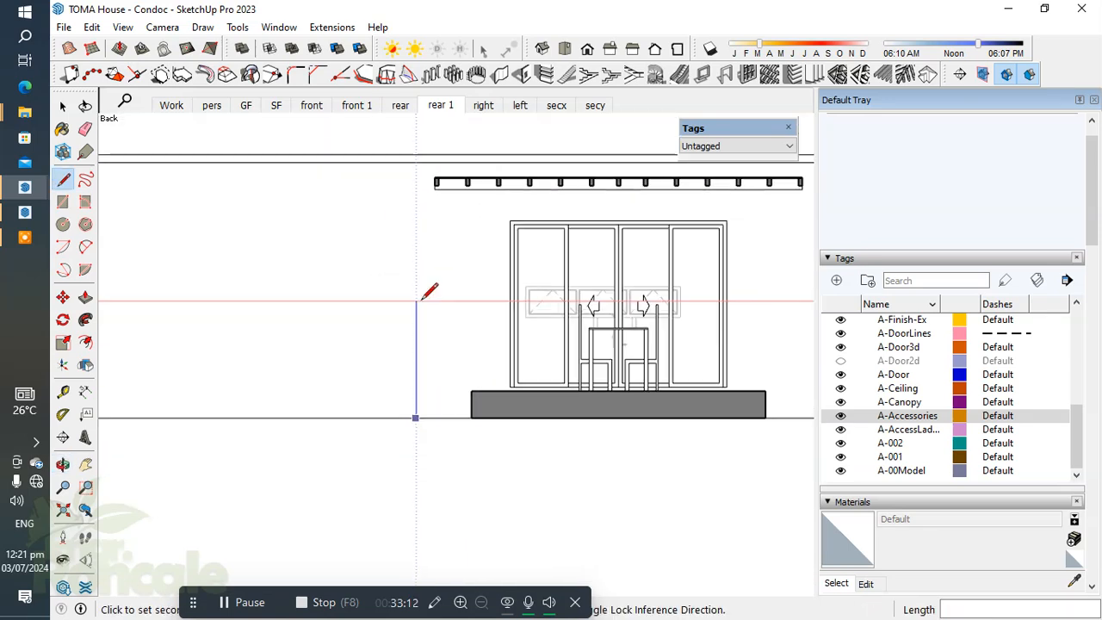
scroll(438, 180, up, 5)
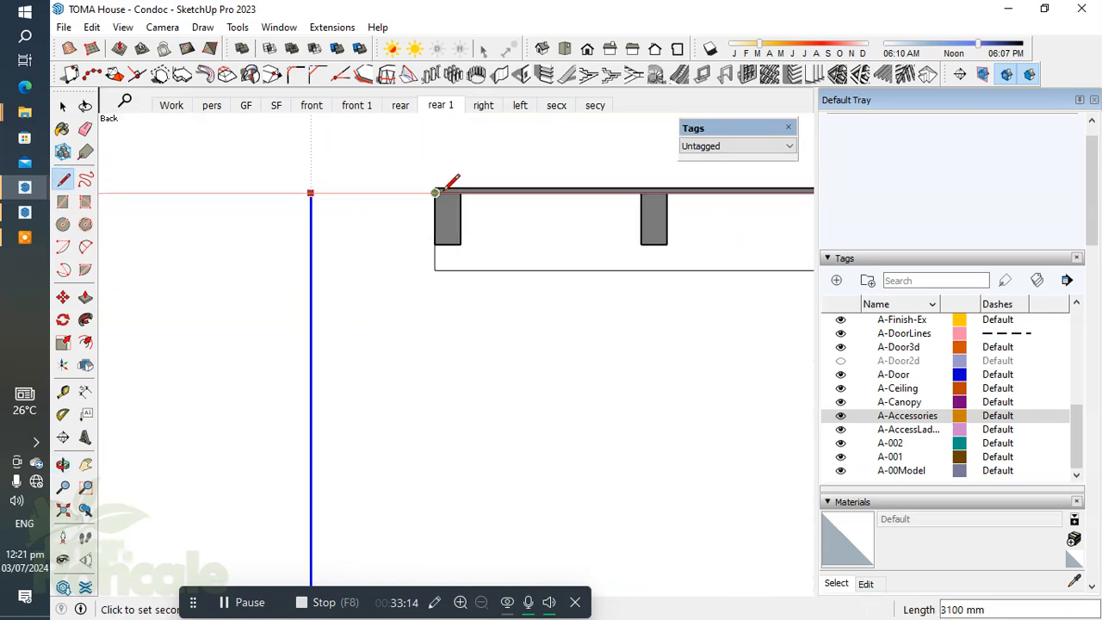
scroll(436, 192, up, 2)
scroll(431, 186, down, 1)
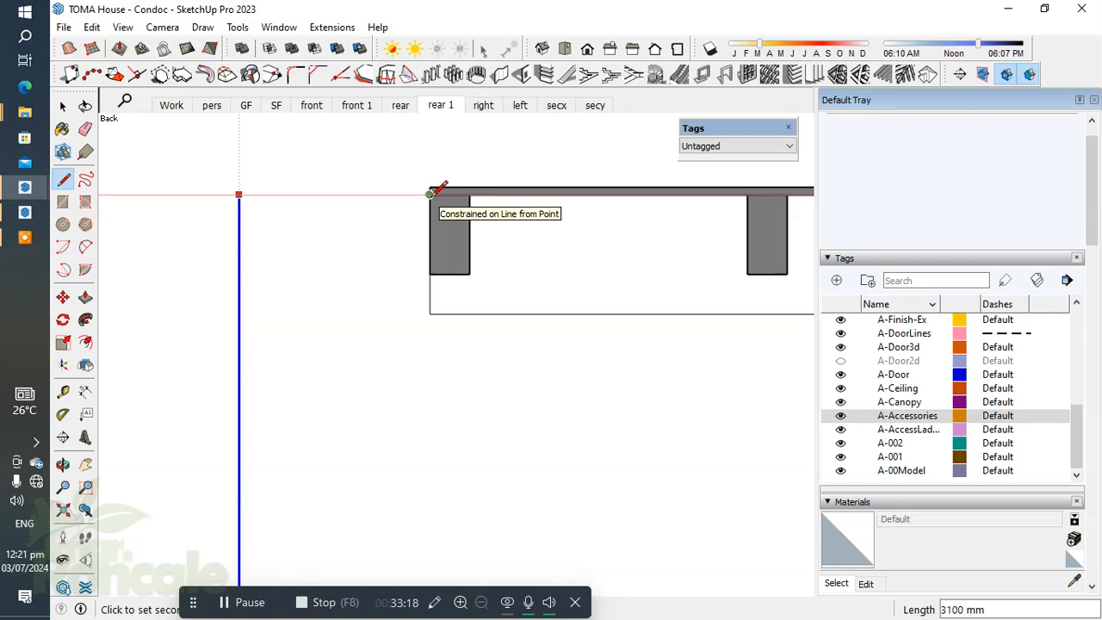
key(space)
Step: Return to the LayOut sheet and change the elevation in the roof note above the bedroom to +3.10m
mouse_move(23, 215)
click(131, 235)
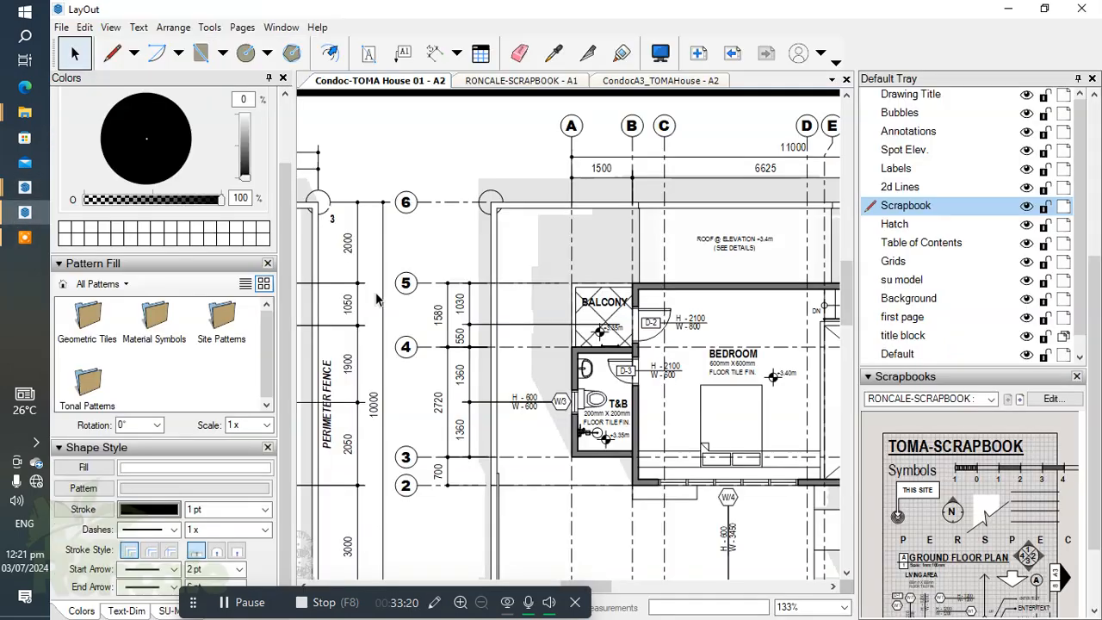
scroll(656, 294, up, 8)
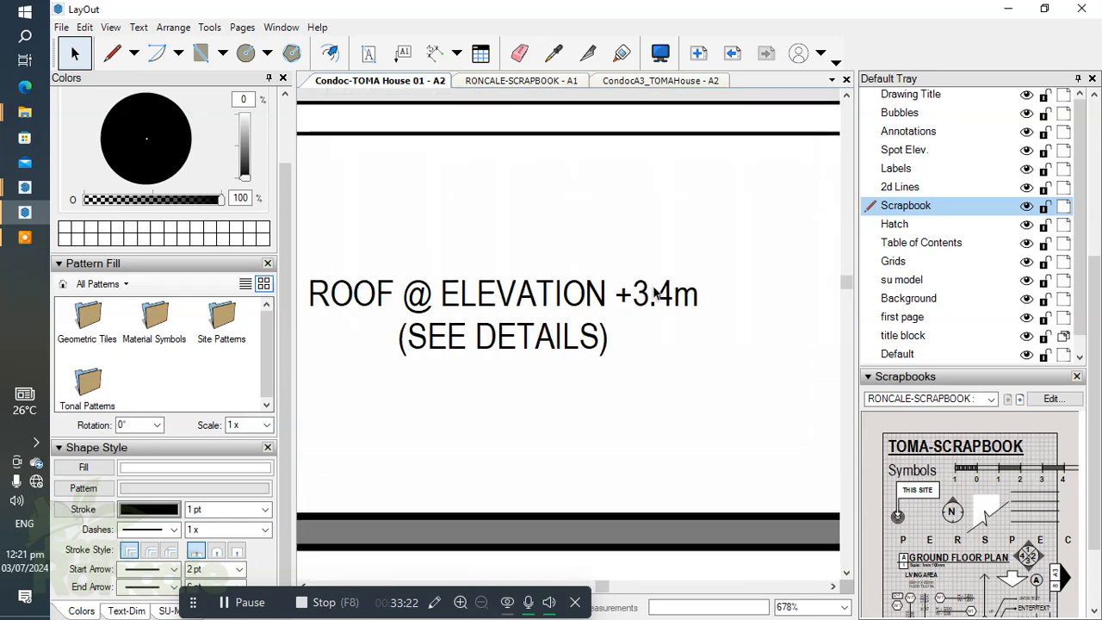
double_click(657, 294)
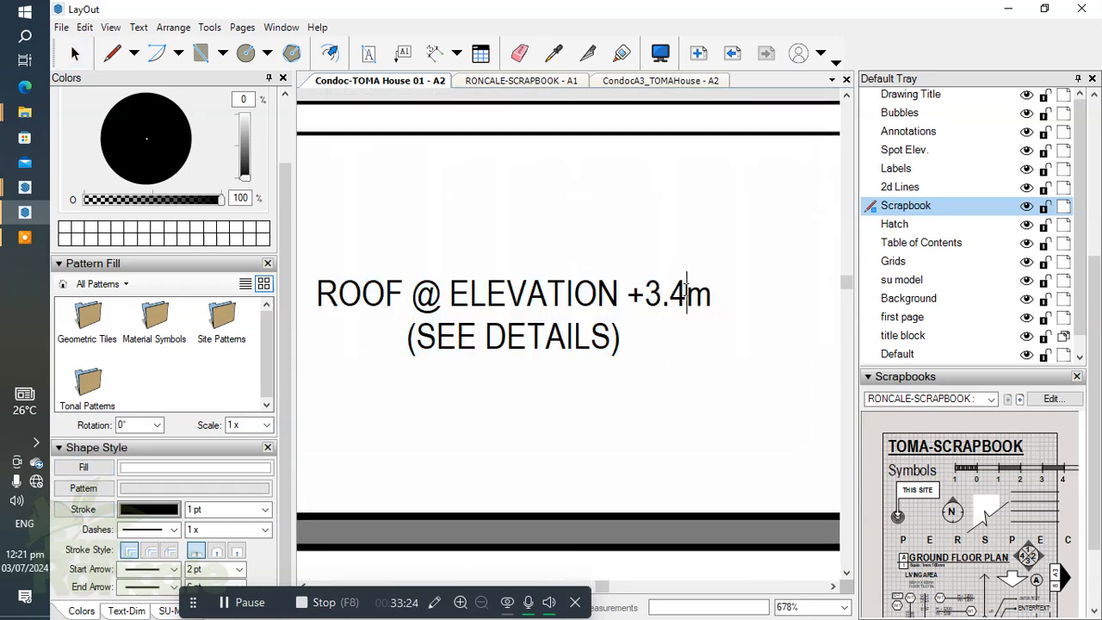
click(686, 293)
key(BackSpace)
text(10)
key(Escape)
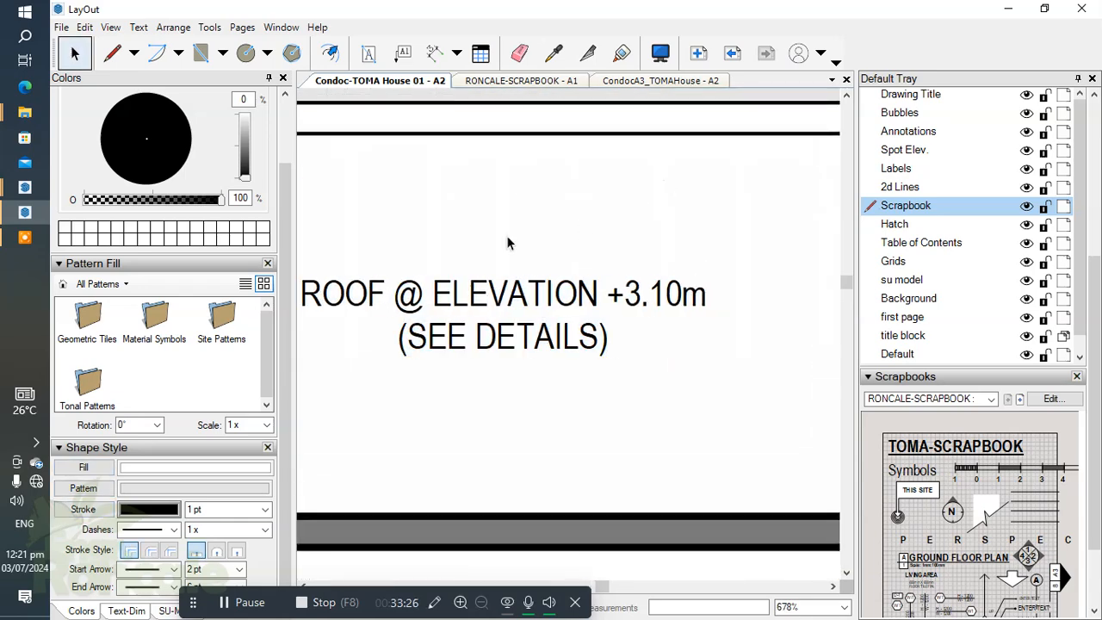
scroll(483, 293, down, 6)
scroll(611, 273, down, 2)
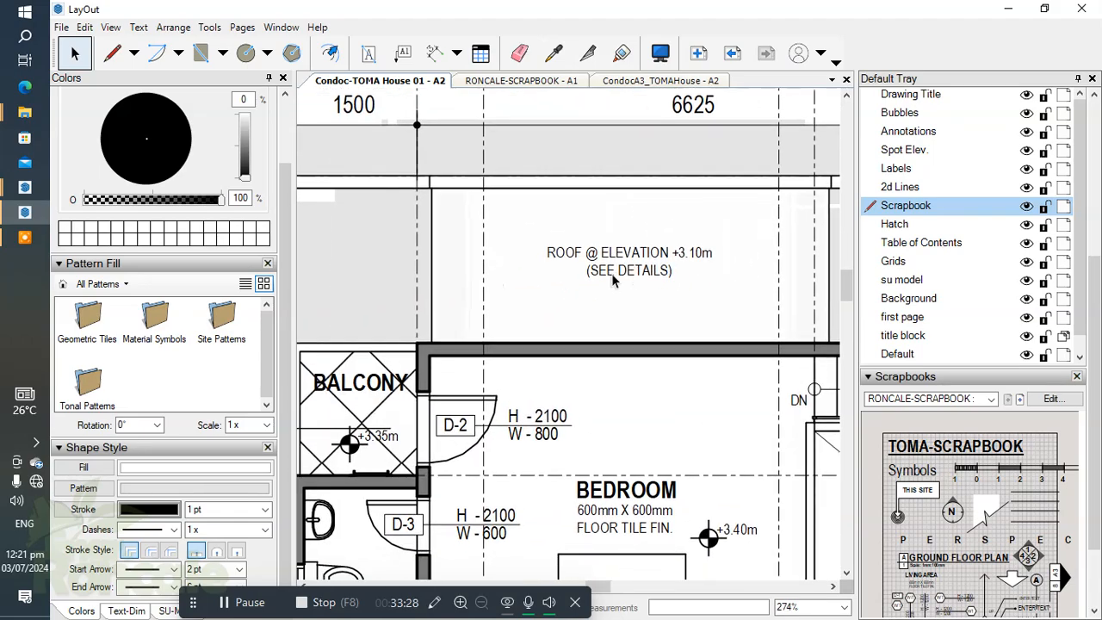
Step: Examine the annotated floor plans, closely around the ground floor's porch and pedestrian gate
scroll(444, 390, up, 1)
middle_drag(548, 360, 729, 316)
scroll(465, 351, down, 3)
mouse_move(465, 351)
middle_down()
mouse_move(526, 335)
mouse_move(595, 343)
middle_up()
scroll(494, 272, up, 1)
scroll(494, 272, up, 1)
middle_drag(487, 294, 508, 305)
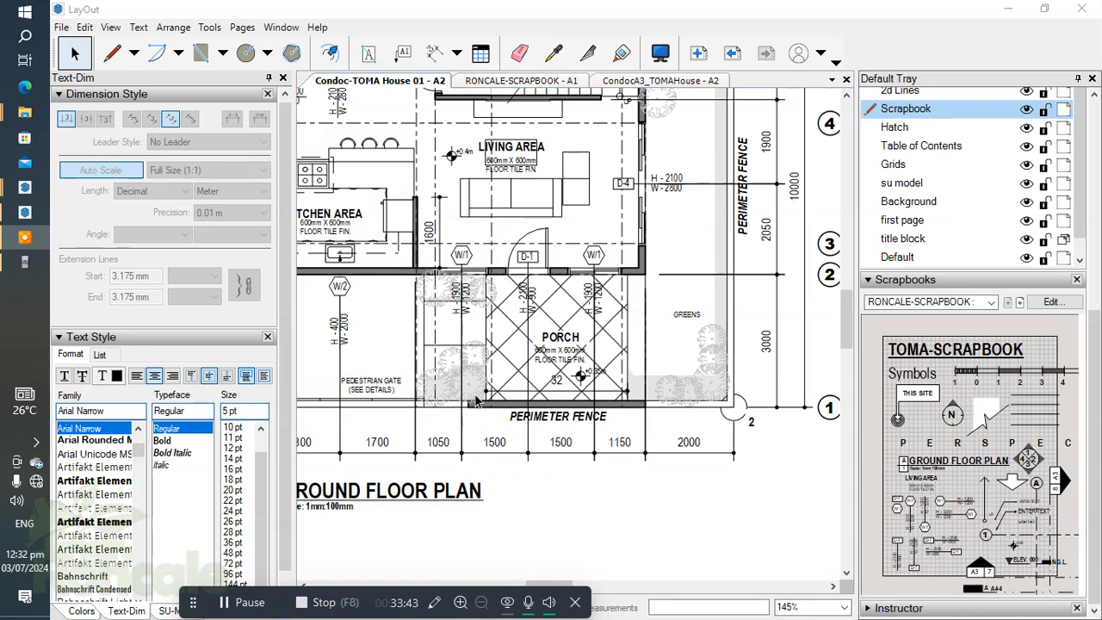
scroll(497, 398, down, 3)
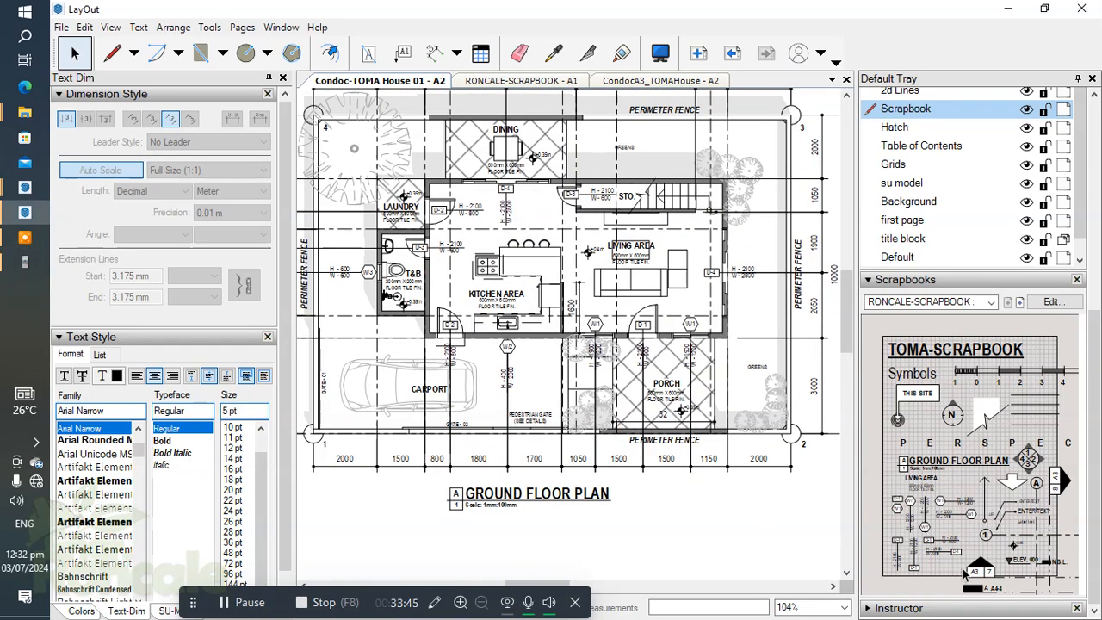
scroll(633, 417, up, 7)
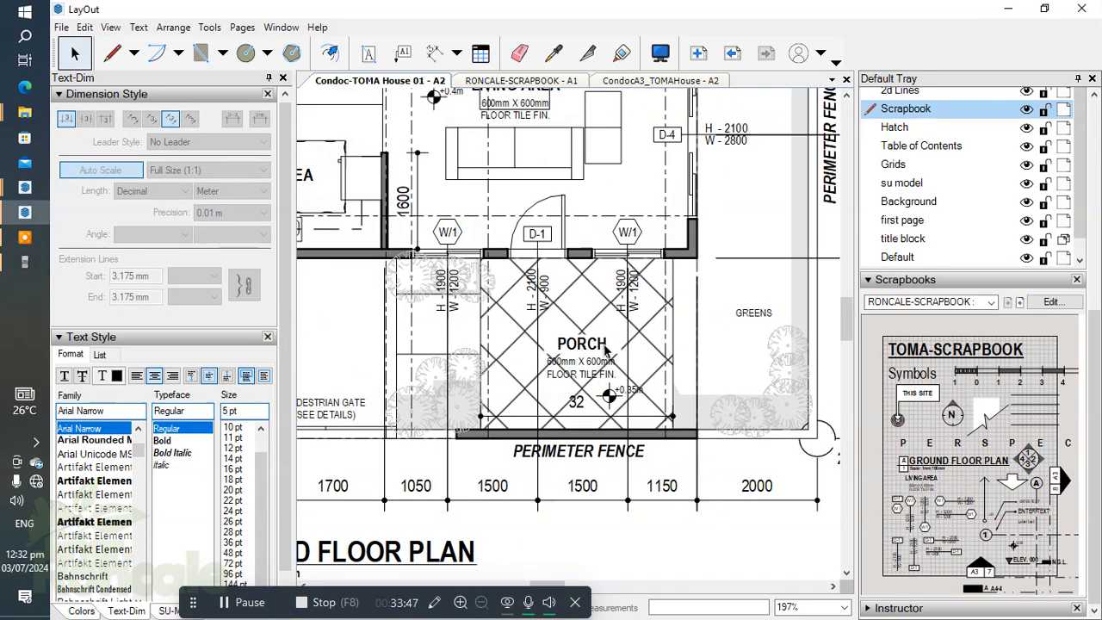
scroll(577, 334, down, 3)
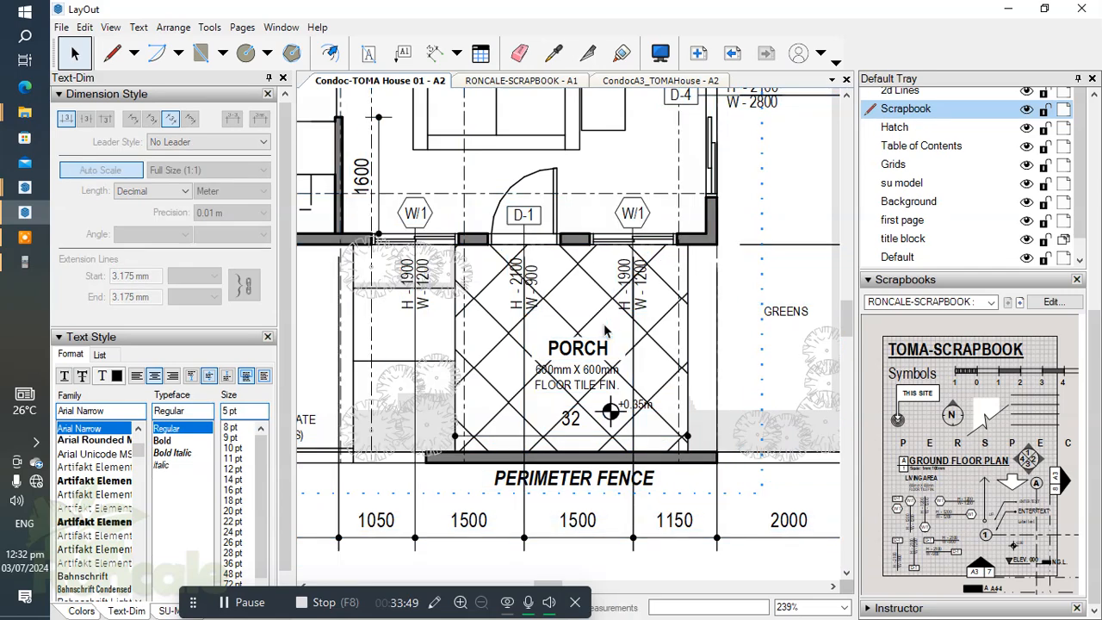
scroll(576, 335, down, 2)
Step: Make Grids the active layer and place the scrapbook's A A4-4 section marker across the pedestrian gate and porch on the ground floor plan
click(895, 165)
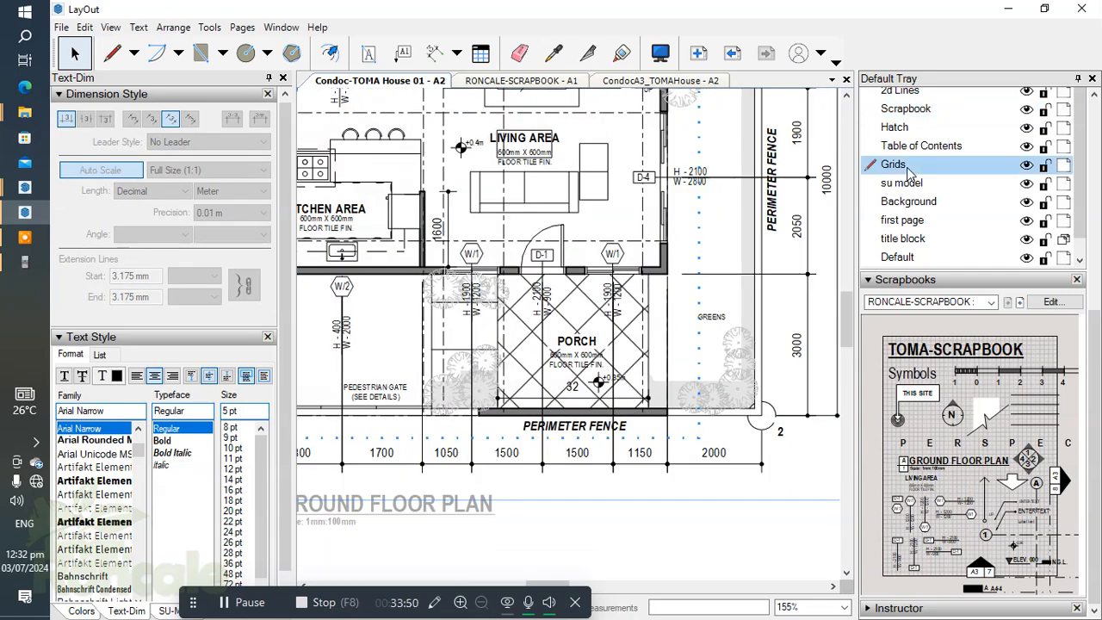
scroll(594, 401, up, 2)
click(977, 591)
scroll(501, 365, up, 2)
scroll(417, 346, down, 2)
middle_drag(443, 343, 580, 382)
scroll(448, 394, up, 1)
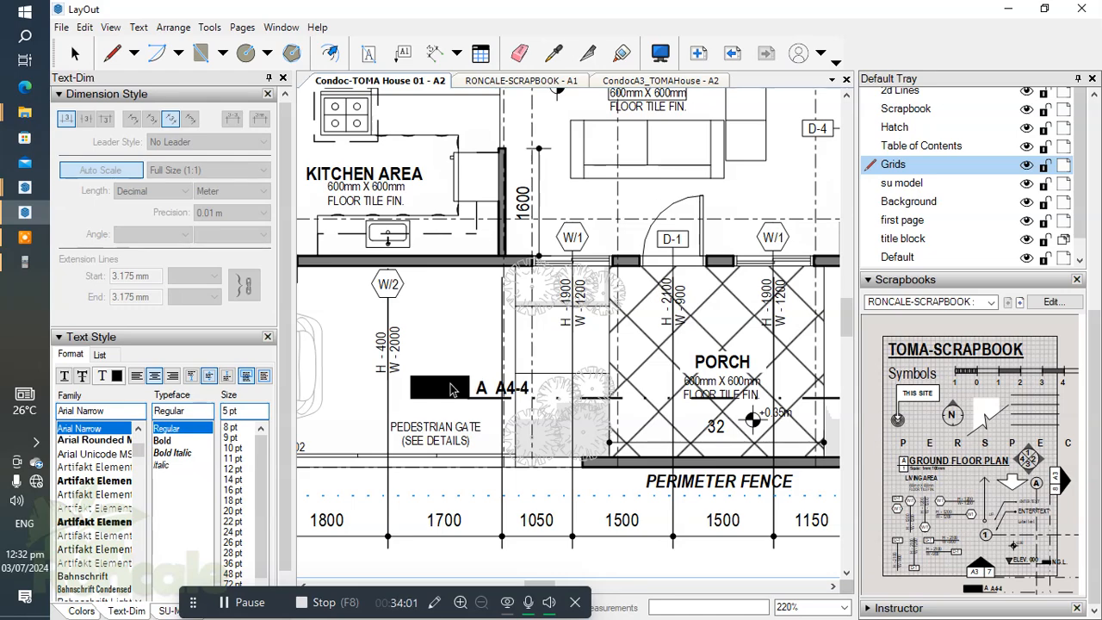
click(453, 389)
middle_drag(553, 375, 417, 329)
key(space)
Step: Open the section A marker group for editing and shorten its dashed line to end in the greens beside the porch
scroll(653, 378, down, 2)
middle_drag(652, 378, 451, 379)
scroll(700, 386, up, 2)
click(655, 360)
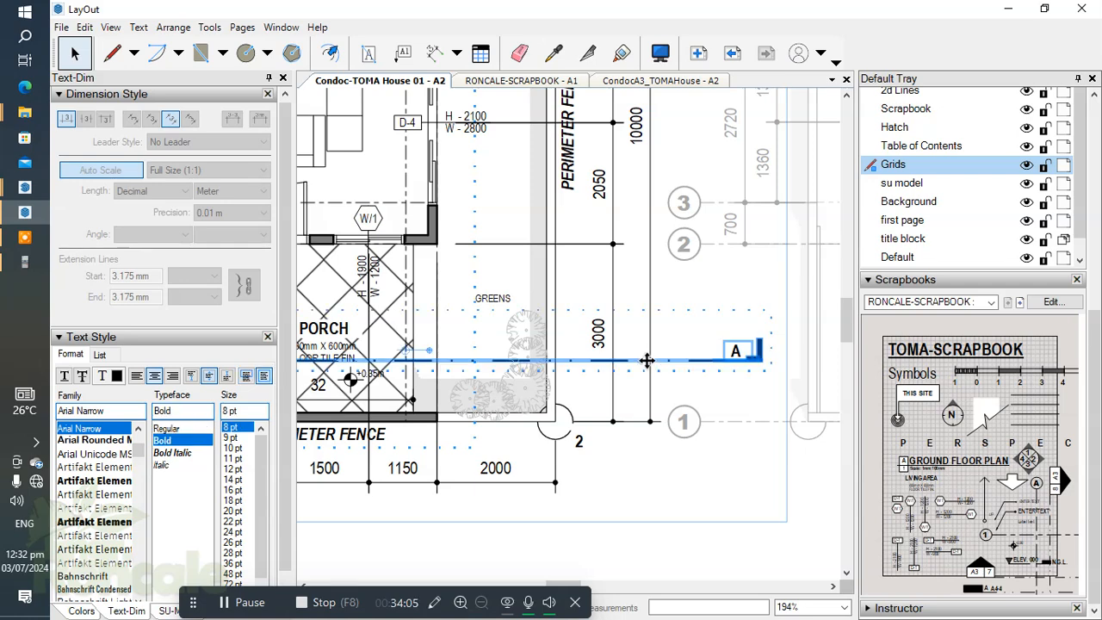
middle_drag(654, 361, 670, 360)
double_click(655, 360)
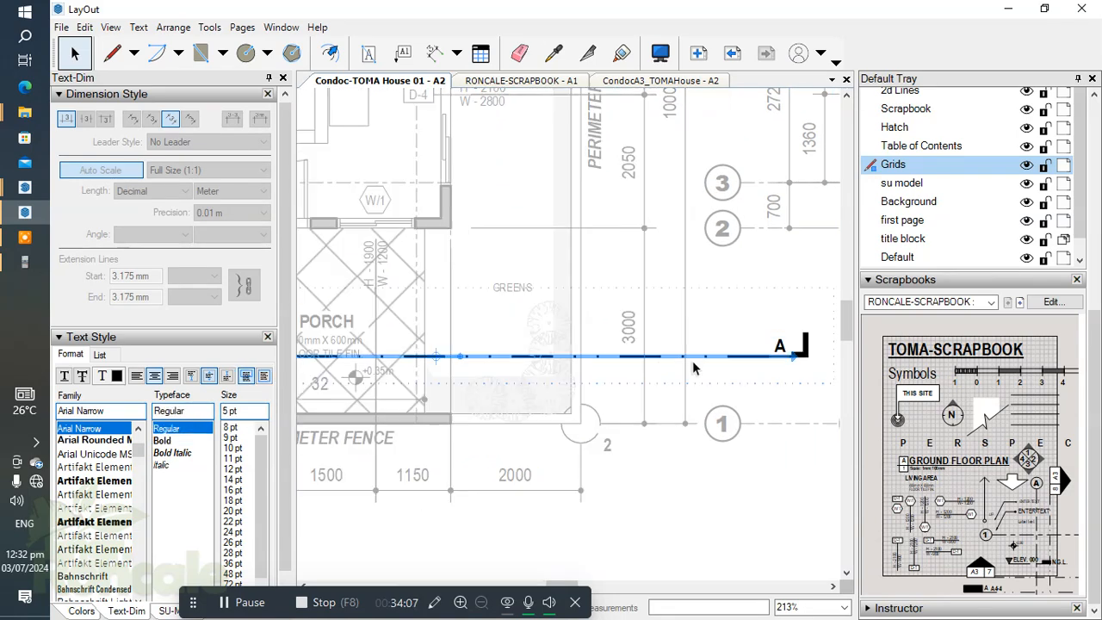
drag(793, 353, 512, 355)
Step: Move the section line's A end marker back onto the shortened line's end beside the porch
click(806, 347)
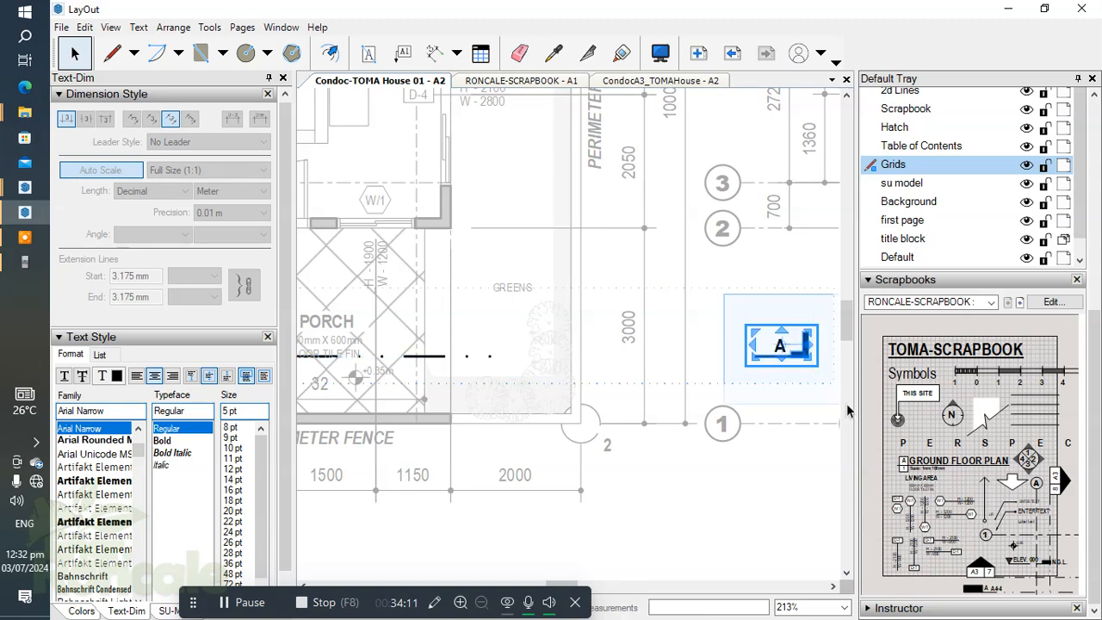
key(shift+Left)
key(shift+Left)
key(shift+Left)
key(shift+Left)
key(shift+Left)
key(shift+Left)
key(shift+Left)
key(shift+Left)
key(shift+Left)
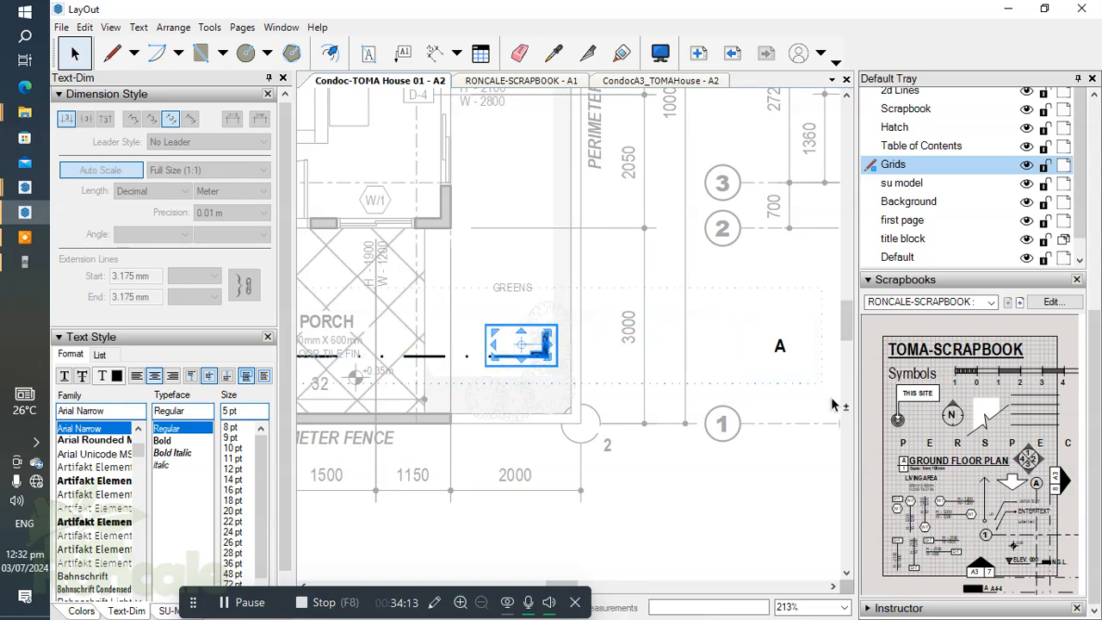
key(Right)
key(Right)
key(Right)
key(Left)
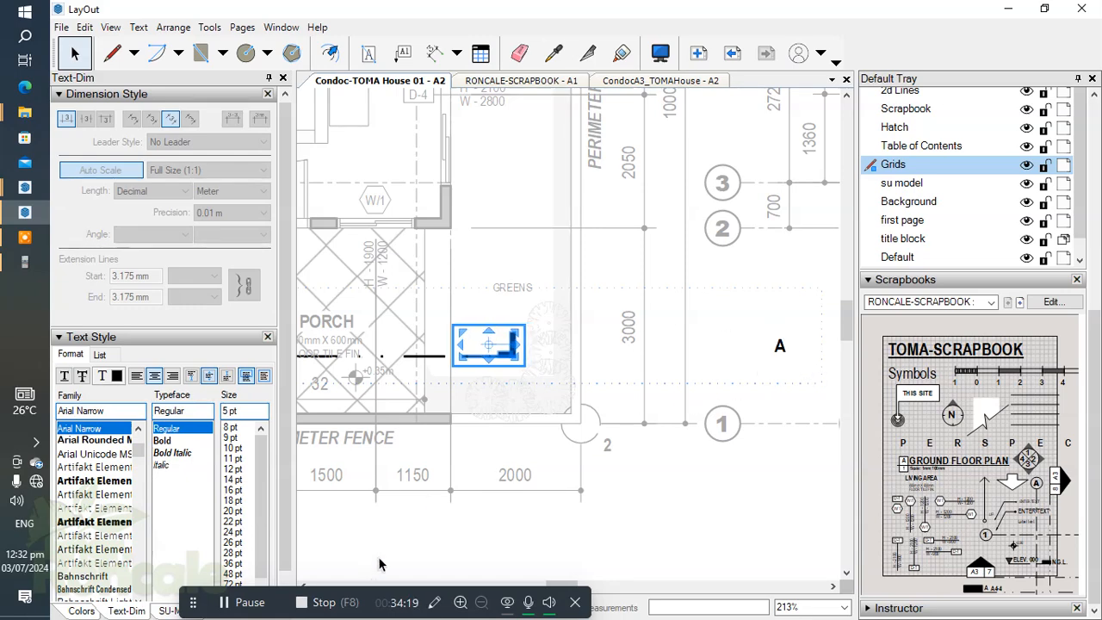
click(244, 602)
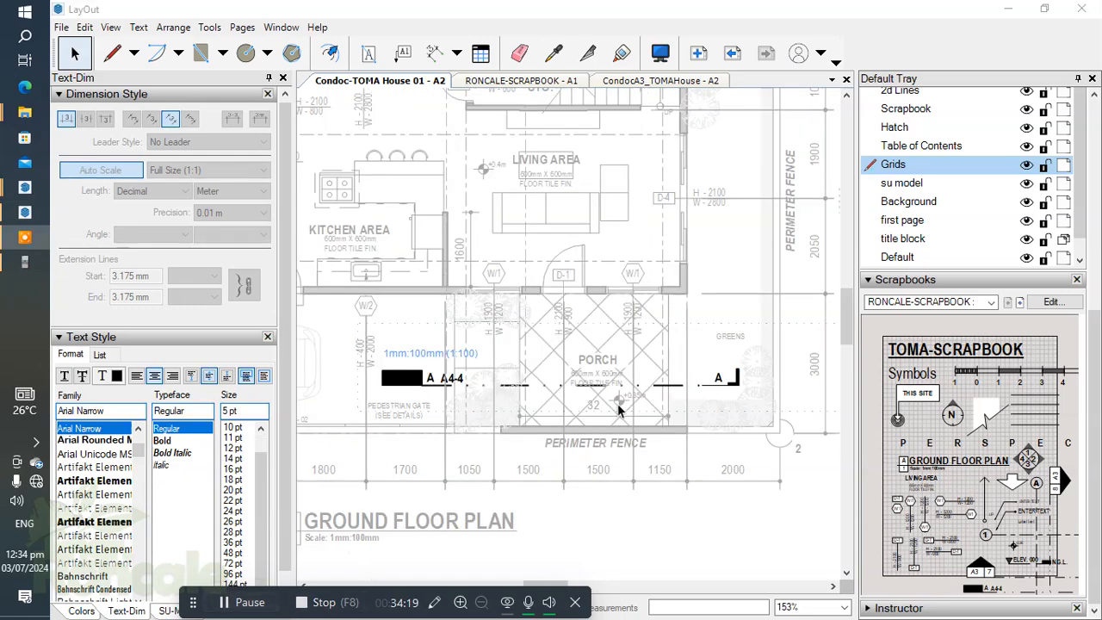
scroll(677, 392, down, 3)
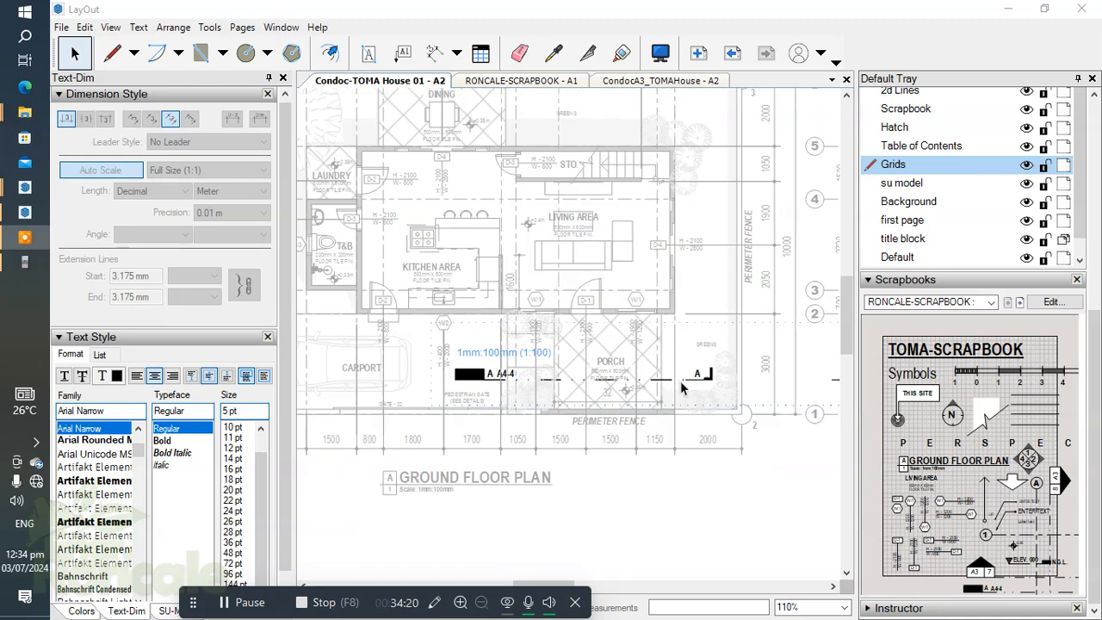
scroll(551, 418, up, 2)
click(523, 412)
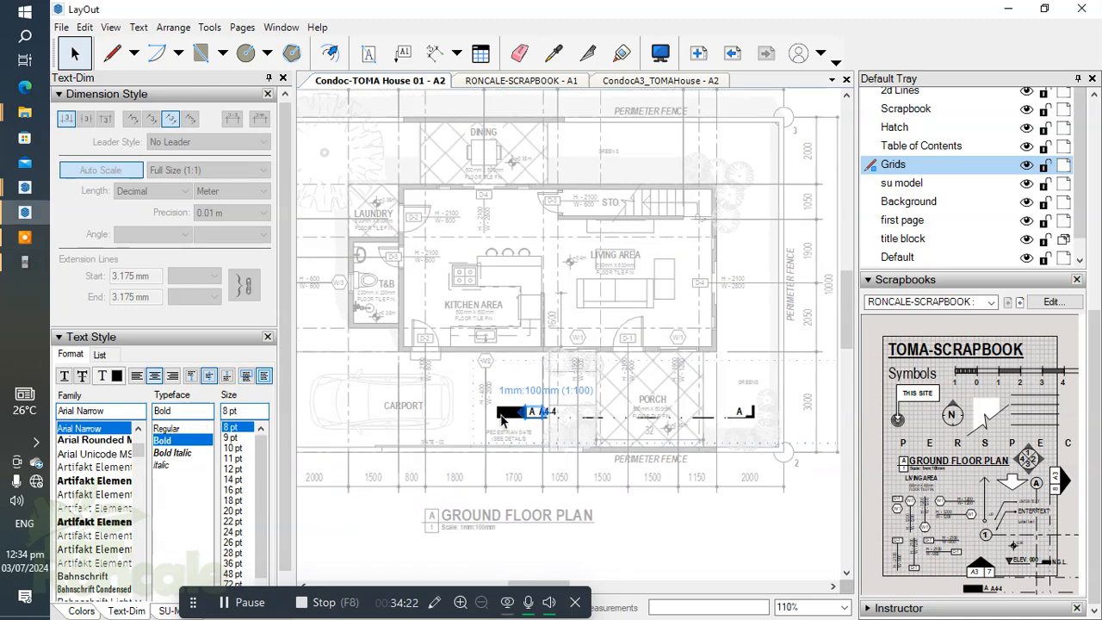
click(650, 428)
scroll(693, 403, down, 1)
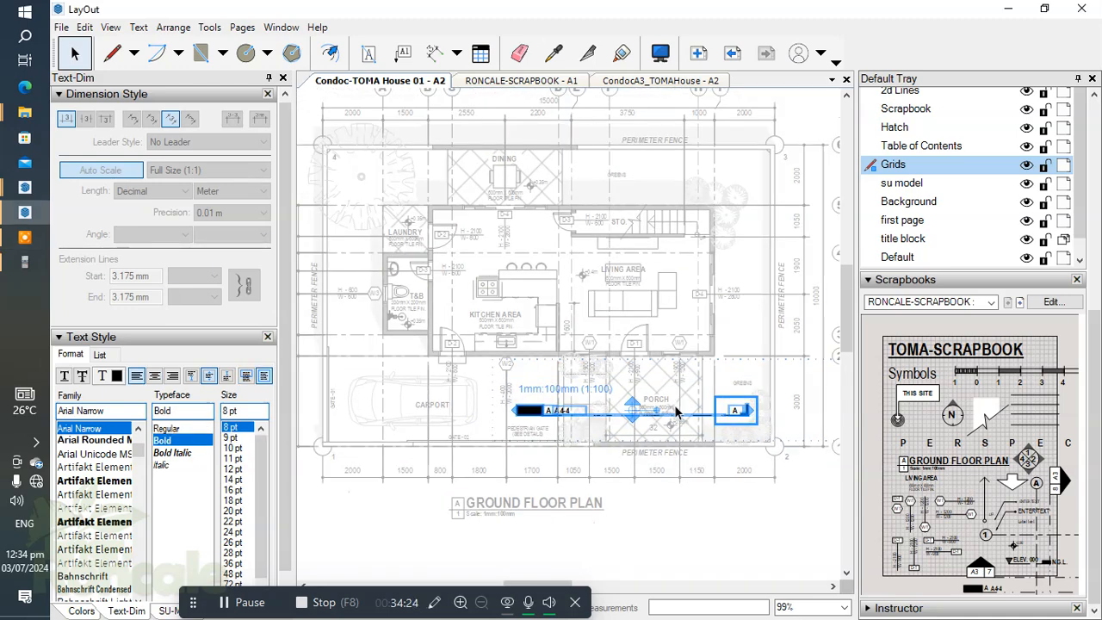
scroll(483, 379, down, 1)
mouse_move(484, 384)
middle_down()
mouse_move(497, 406)
mouse_move(568, 437)
mouse_move(637, 435)
mouse_move(521, 403)
mouse_move(426, 399)
middle_up()
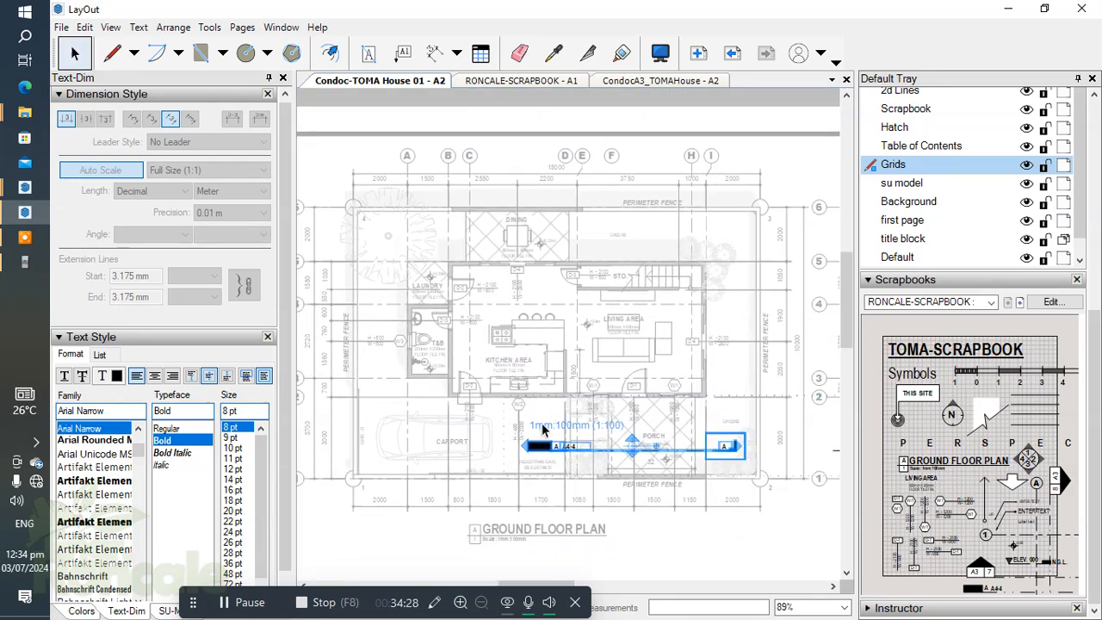
key(Escape)
key(Escape)
Step: Try a copy of the A end marker outside the perimeter fence near grid bubble 1, and delete the copy
click(554, 448)
middle_drag(658, 459, 497, 432)
double_click(599, 454)
drag(433, 400, 807, 480)
scroll(792, 435, up, 4)
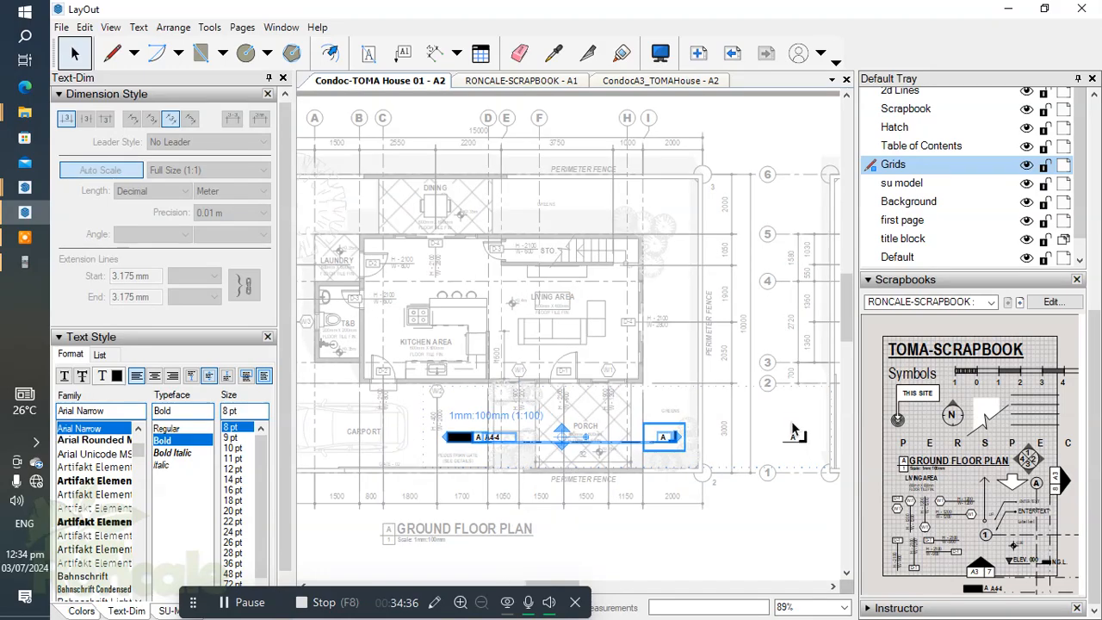
drag(620, 361, 753, 469)
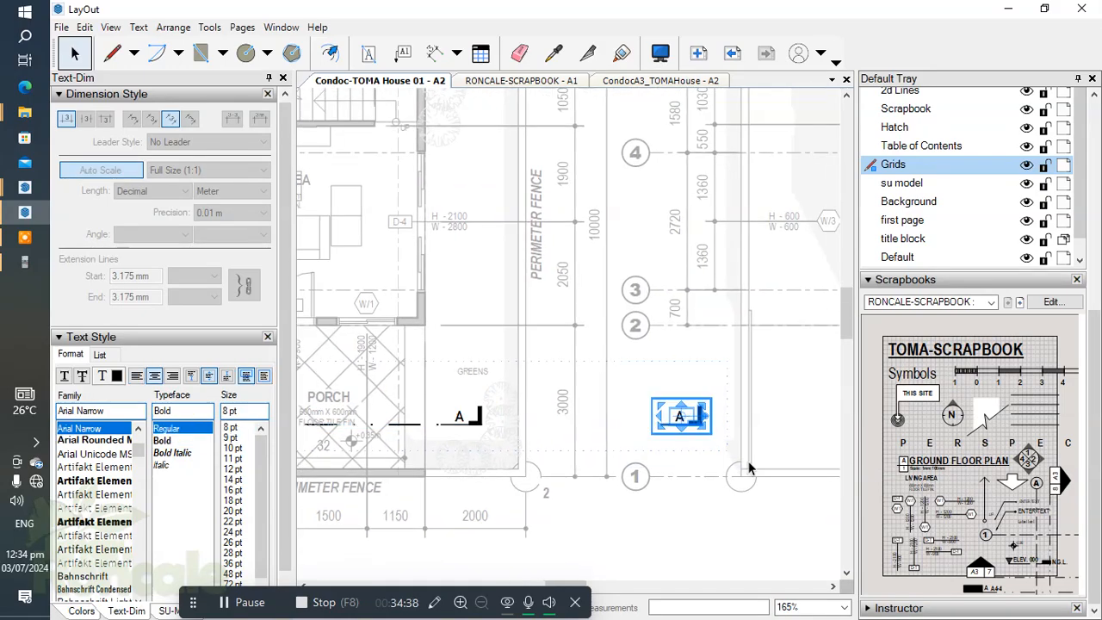
key(Delete)
Step: Select all parts of the section A marker, from its black A A4-4 reference block to its end marker
scroll(575, 430, down, 2)
middle_drag(563, 420, 822, 434)
drag(393, 389, 781, 479)
key(alt)
right_click(738, 432)
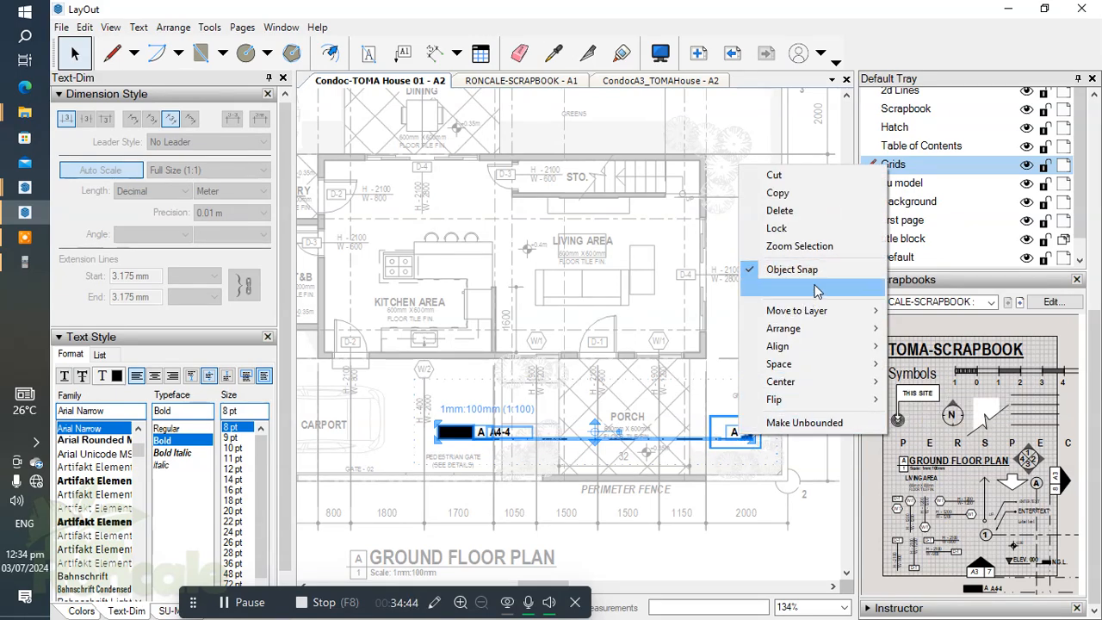
mouse_move(819, 312)
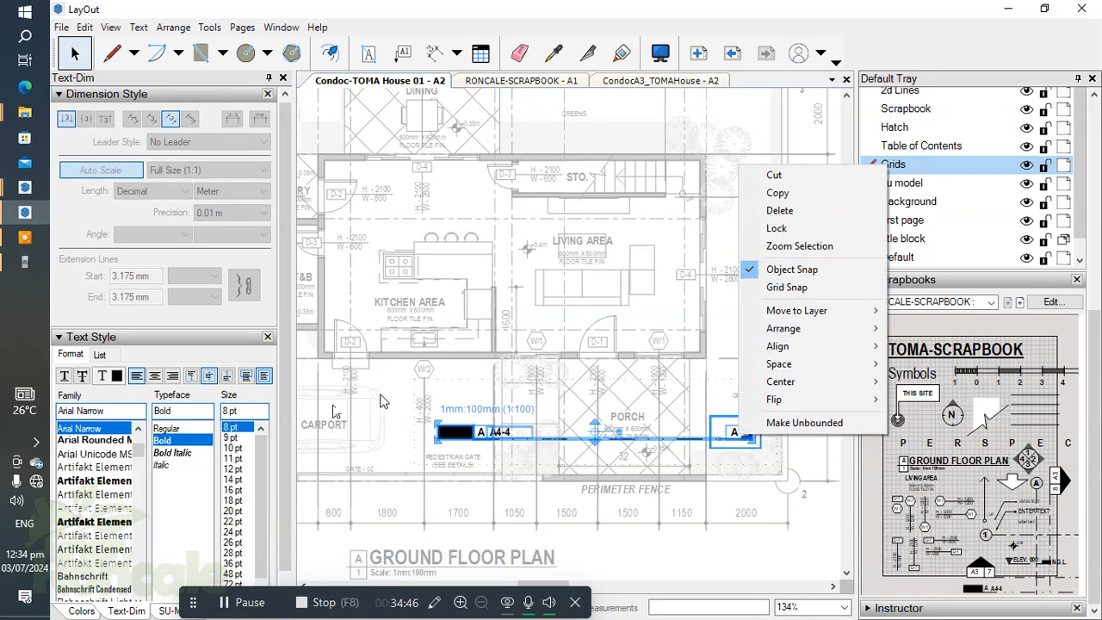
drag(390, 390, 829, 487)
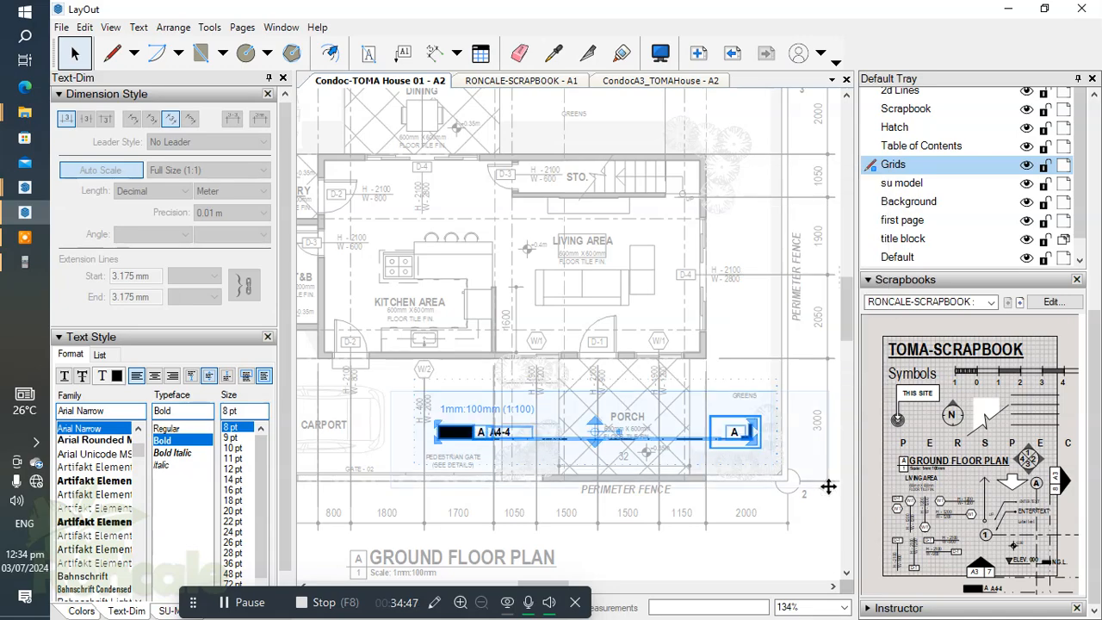
click(250, 603)
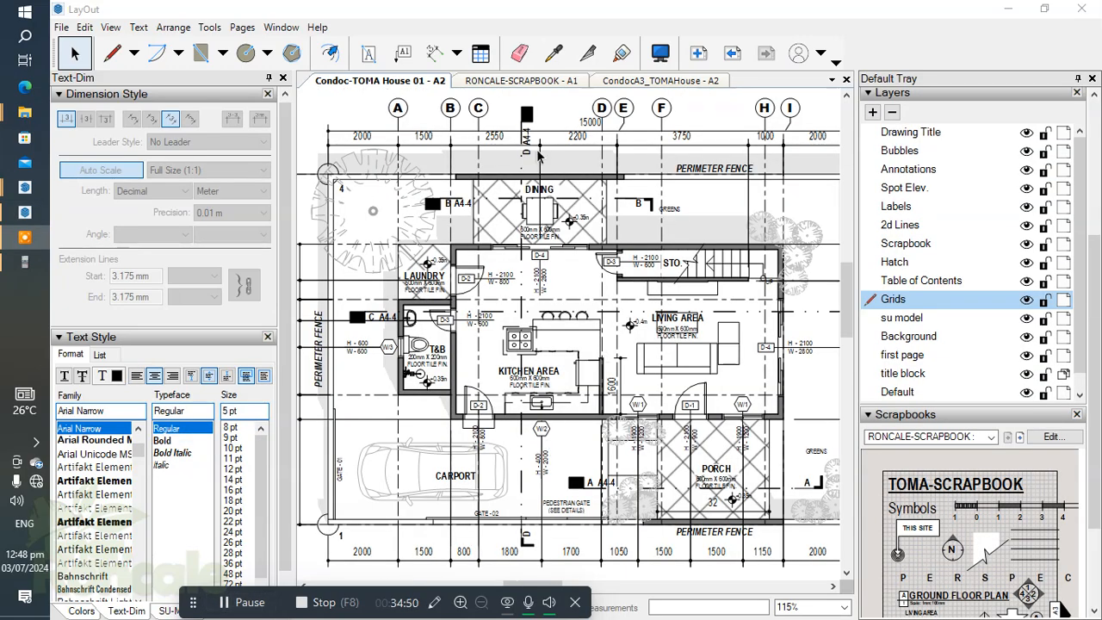
Step: Examine section markers A to D on the ground floor plan, closely around the kitchen, carport and porch
scroll(480, 209, up, 3)
scroll(499, 275, down, 3)
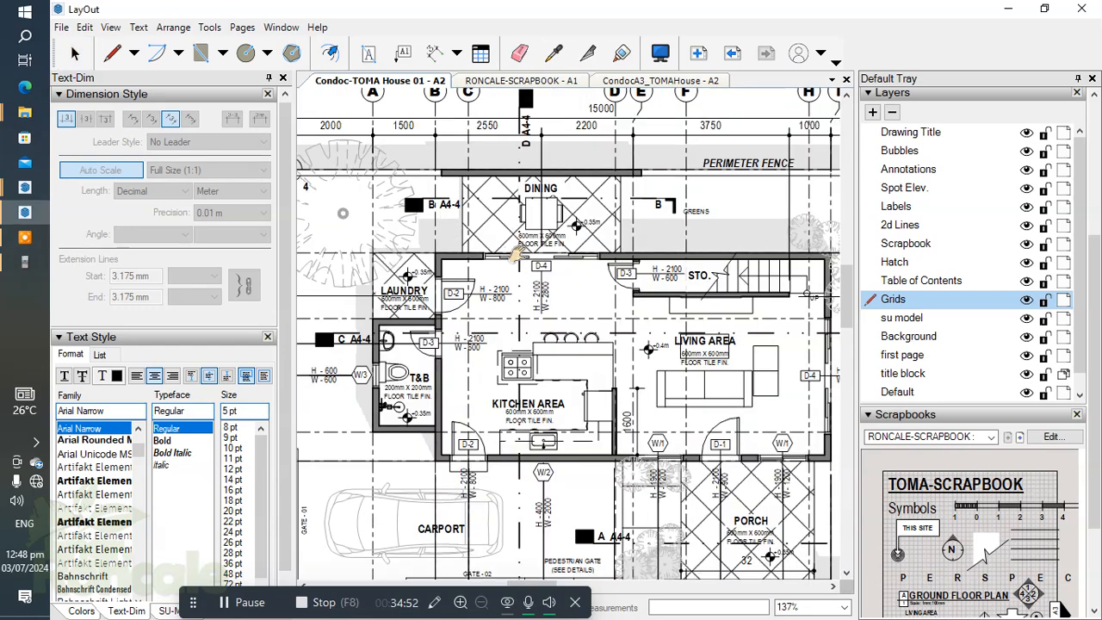
scroll(508, 294, up, 1)
middle_drag(508, 298, 520, 176)
scroll(639, 469, up, 4)
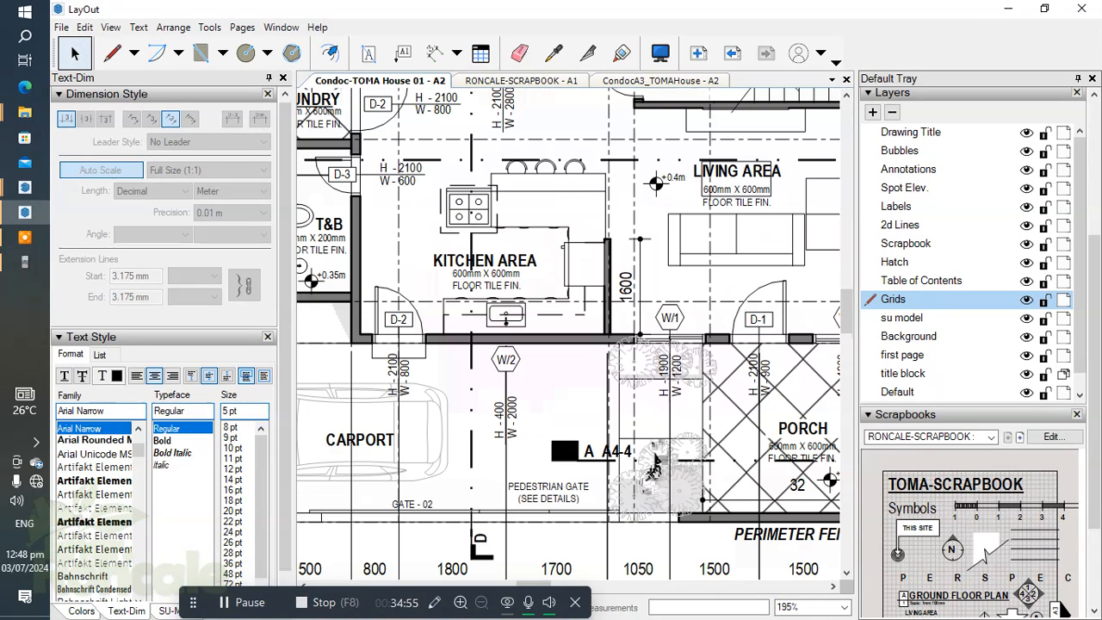
scroll(639, 469, up, 2)
scroll(402, 398, up, 2)
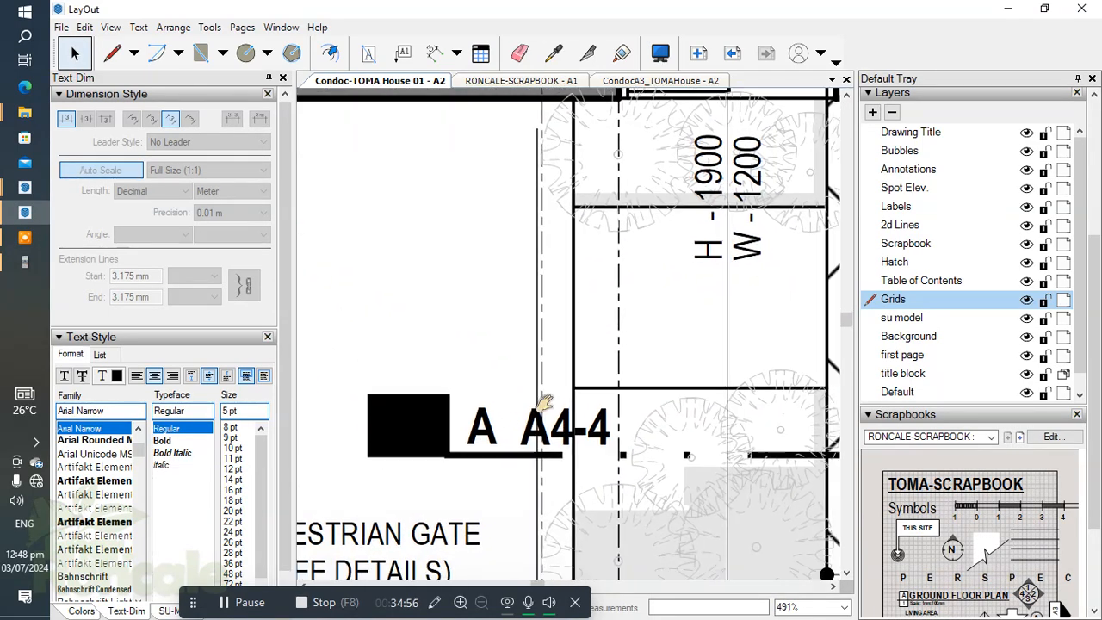
scroll(428, 318, down, 3)
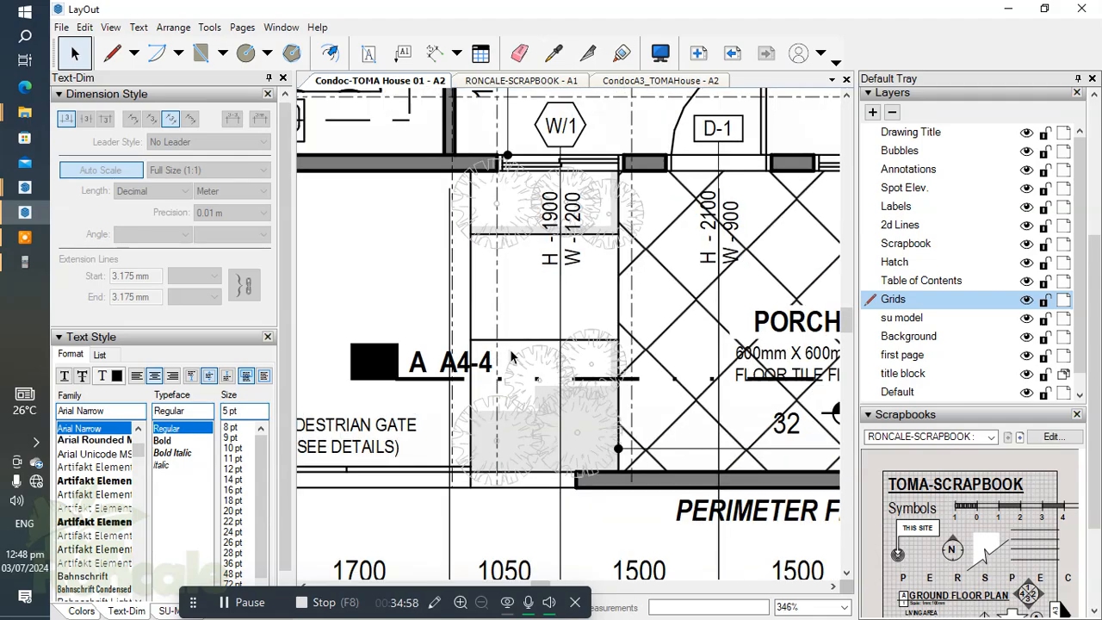
scroll(511, 355, down, 3)
scroll(493, 355, down, 3)
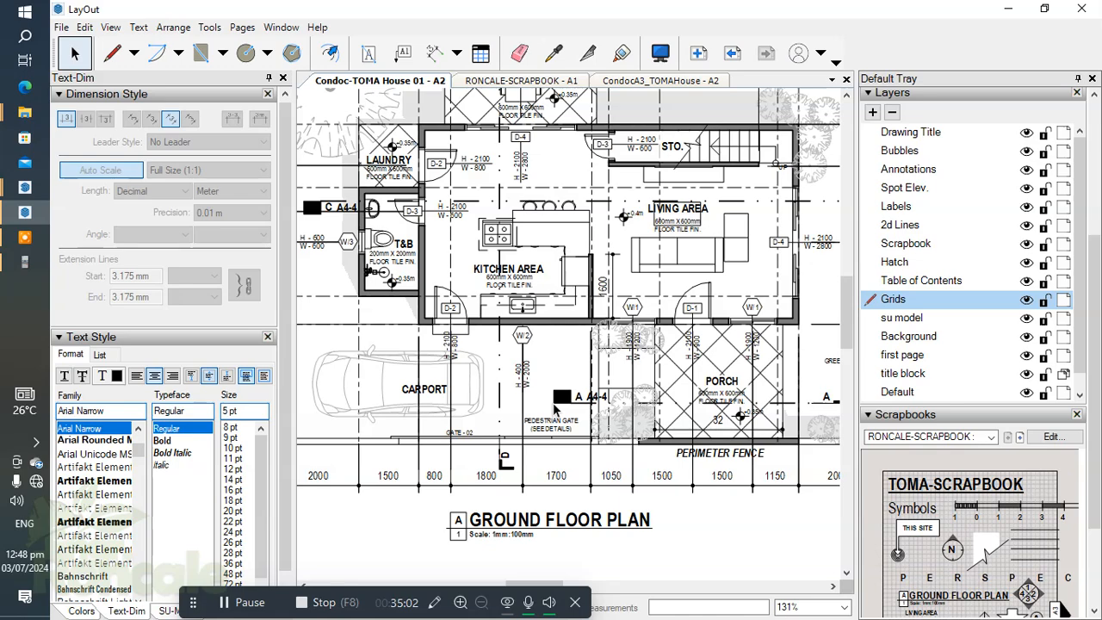
scroll(555, 411, down, 1)
middle_drag(549, 399, 565, 473)
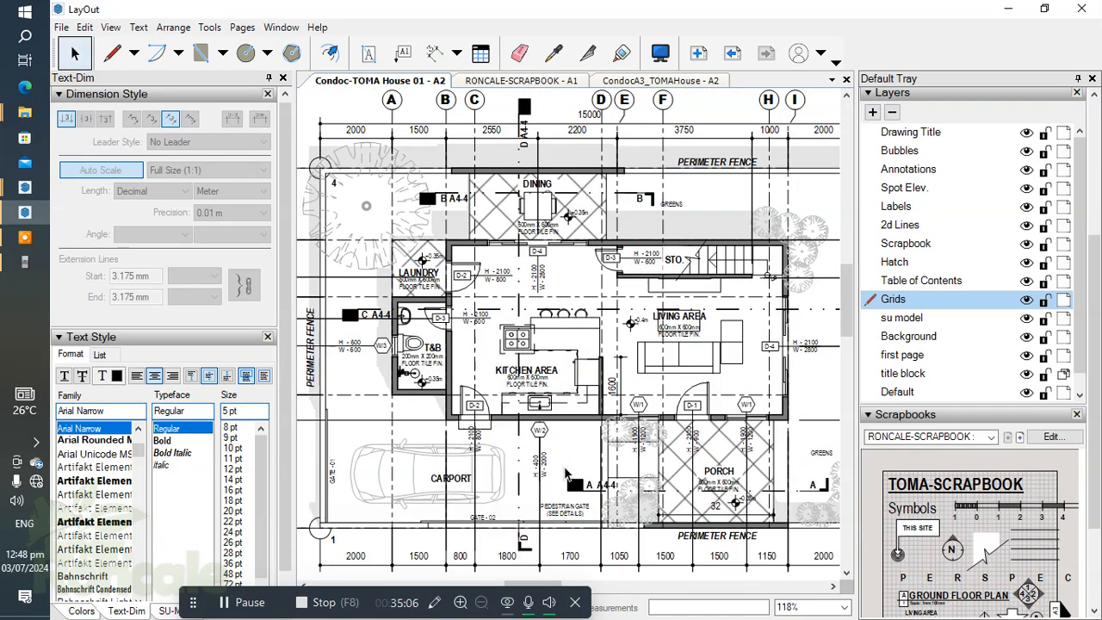
scroll(493, 310, down, 2)
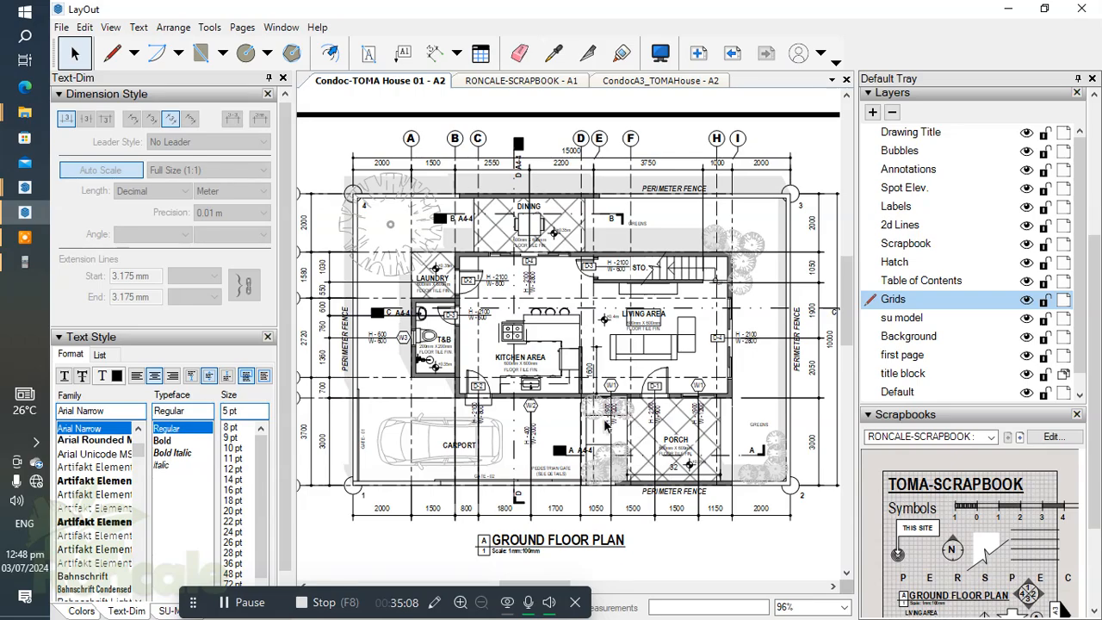
Step: Examine the section lines across both the ground and second floor plans, ending with the whole A2 sheet
scroll(466, 300, up, 3)
scroll(465, 301, down, 3)
middle_drag(397, 330, 323, 331)
middle_drag(801, 371, 608, 352)
middle_drag(694, 349, 462, 347)
scroll(719, 388, up, 1)
scroll(720, 388, up, 1)
scroll(720, 388, down, 1)
mouse_move(713, 382)
middle_down()
mouse_move(624, 370)
mouse_move(698, 391)
middle_up()
scroll(394, 308, up, 1)
middle_drag(394, 308, 548, 315)
scroll(551, 314, down, 2)
middle_drag(572, 365, 653, 355)
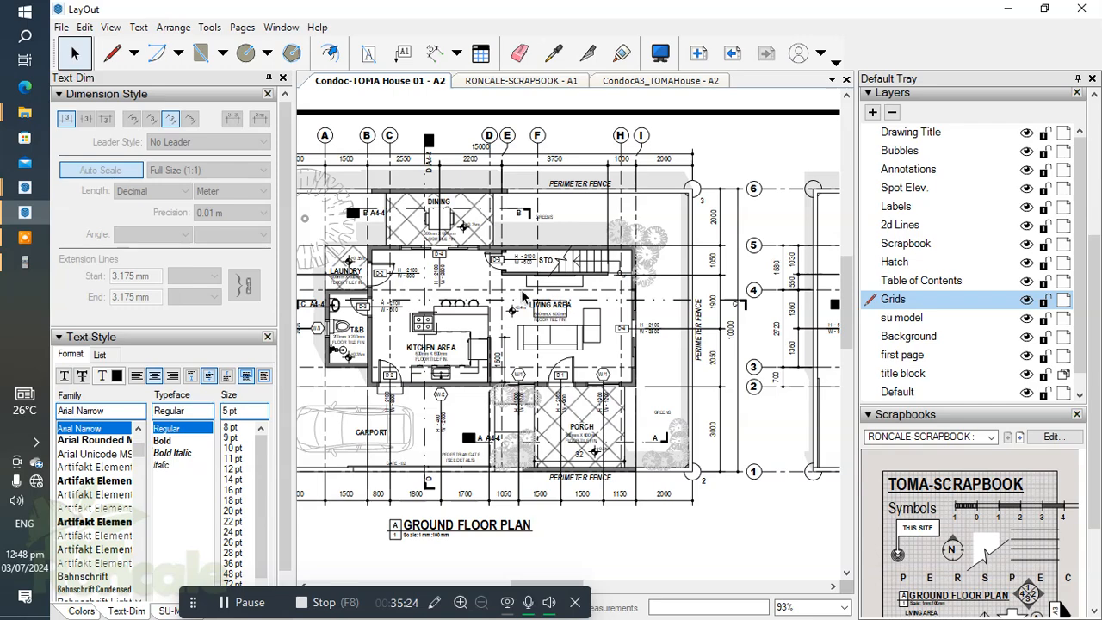
scroll(514, 282, down, 5)
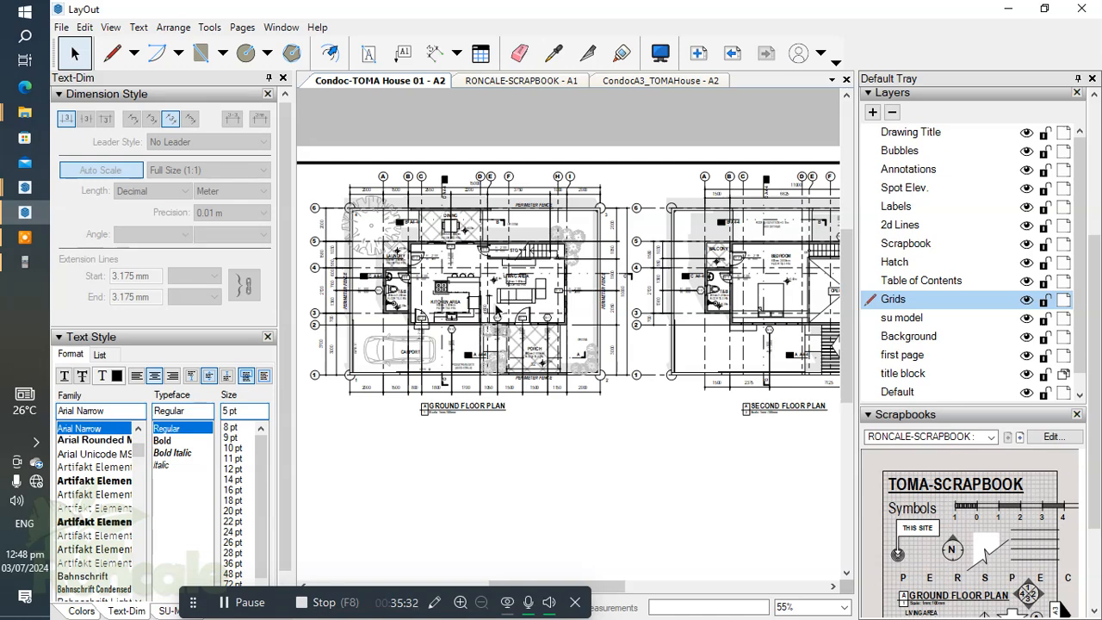
scroll(497, 310, down, 4)
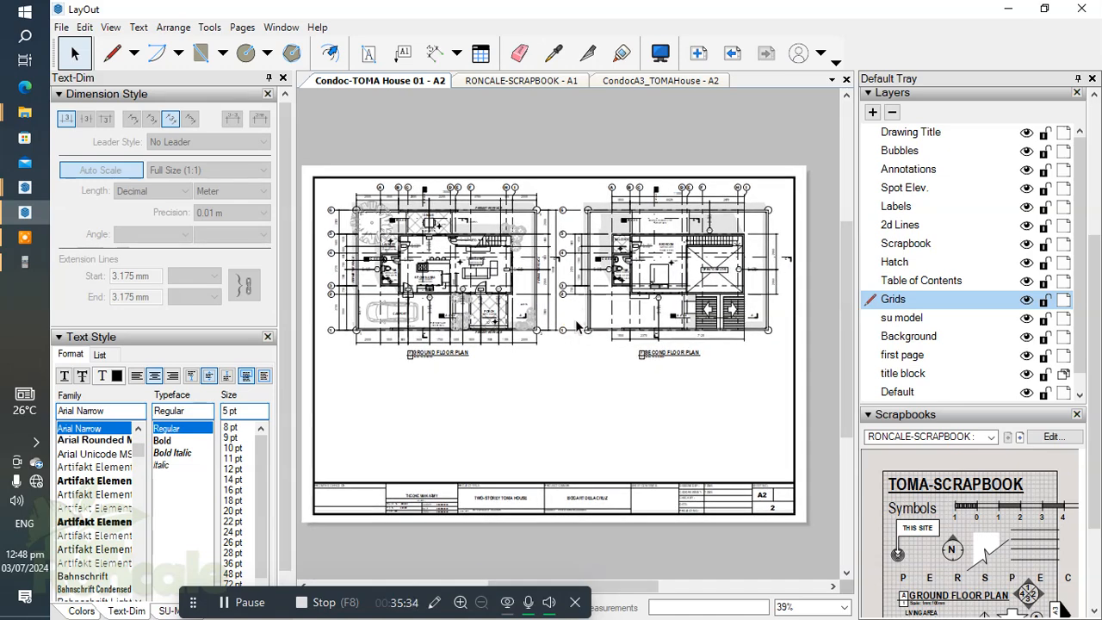